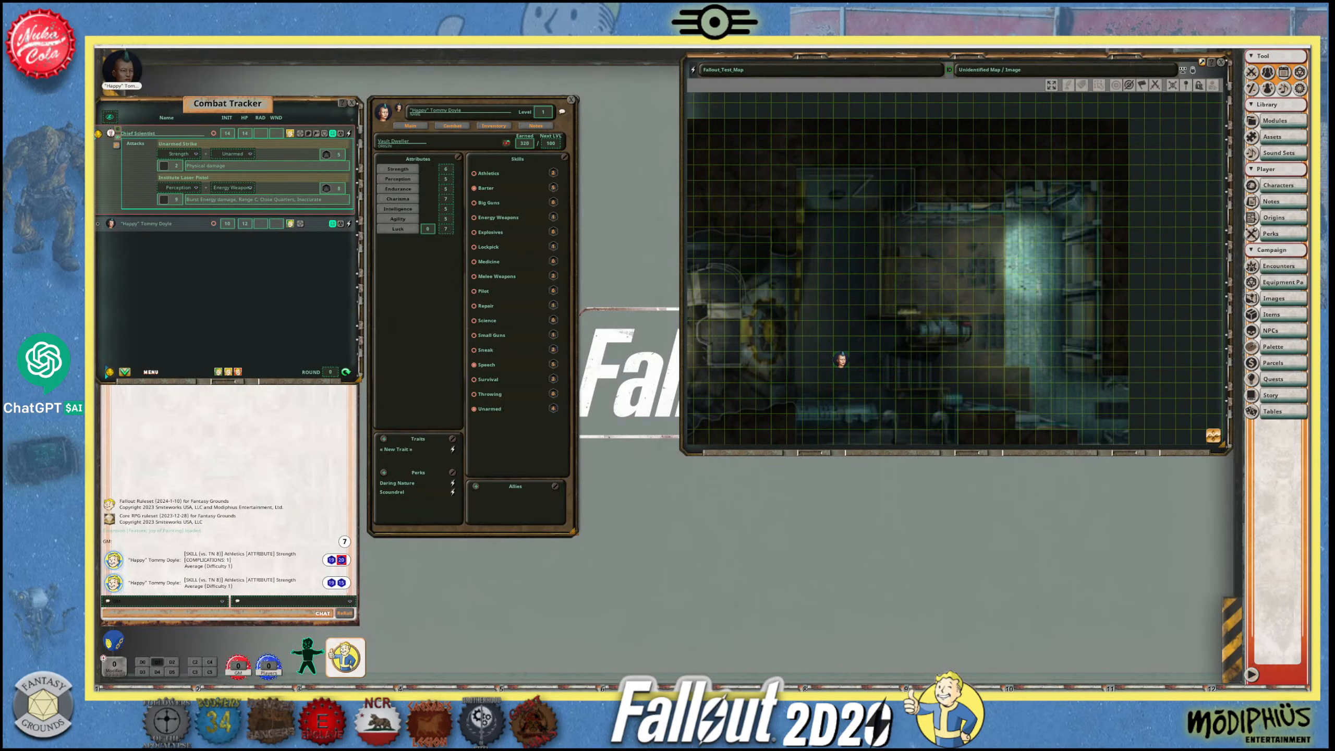
# - Switch to the ChatGPT page in the web browser and maximize its window
pyautogui.hotkey('alt', 'Tab')
pyautogui.click(956, 107)
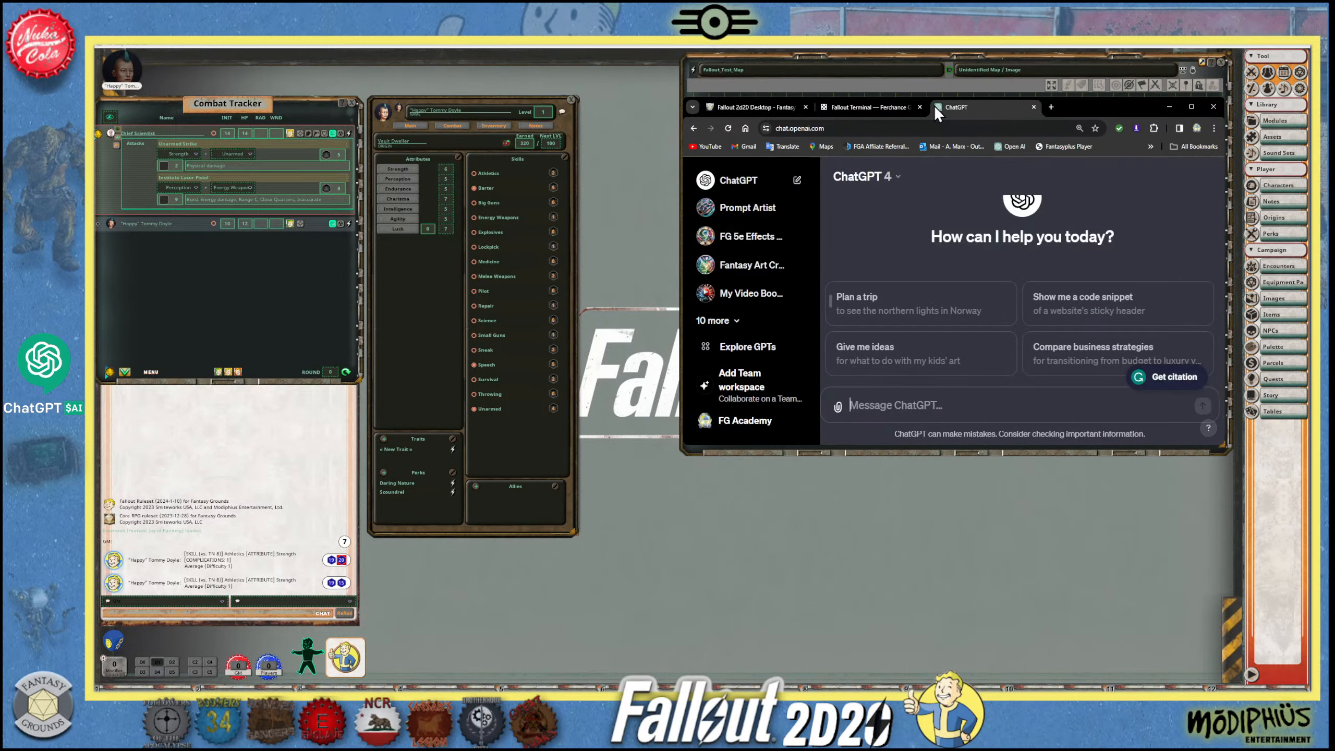
pyautogui.click(1192, 106)
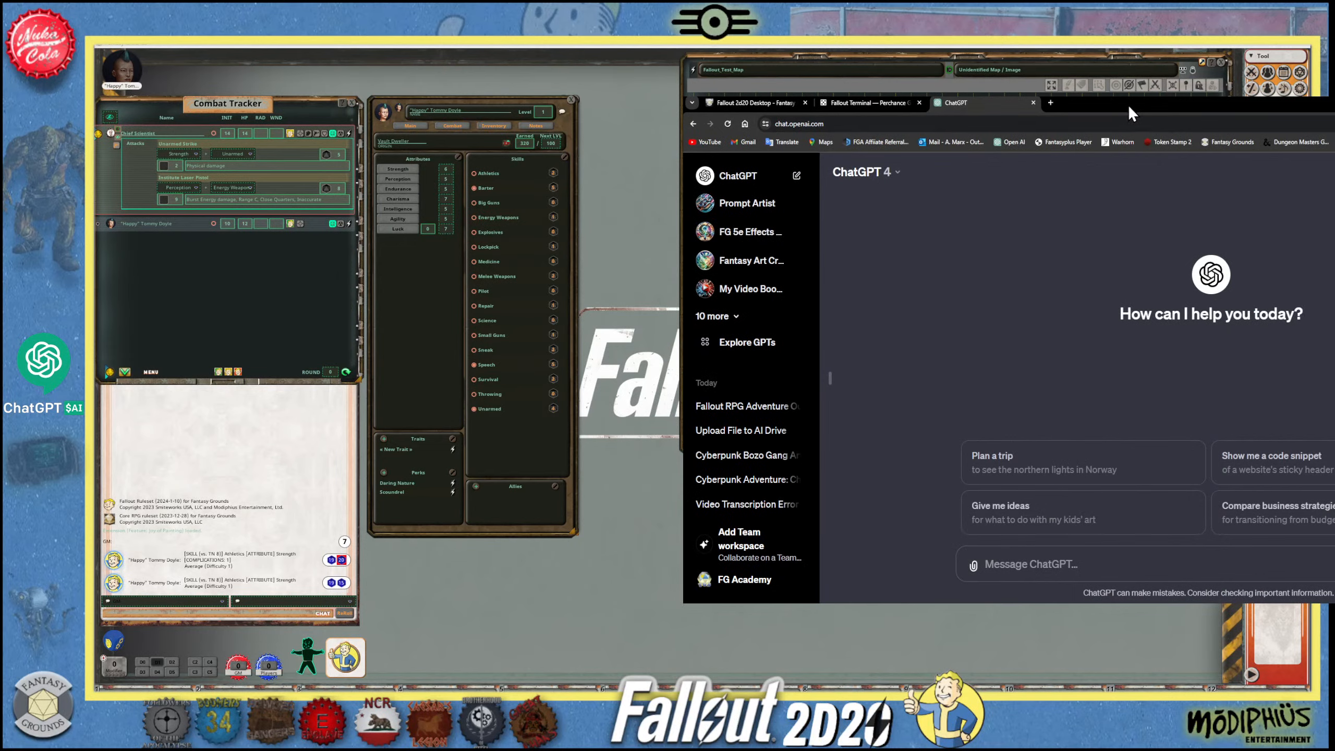
pyautogui.moveTo(1129, 104); pyautogui.dragTo(514, 129)
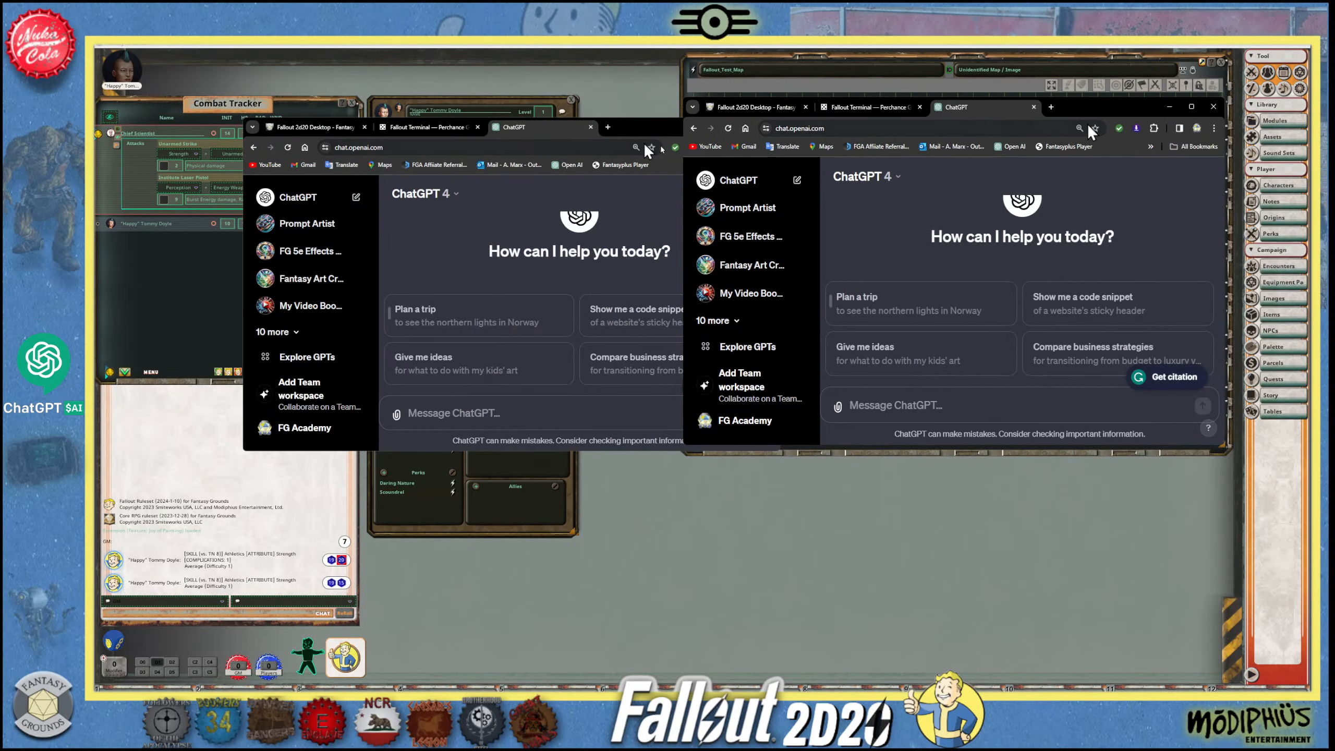
pyautogui.click(1192, 106)
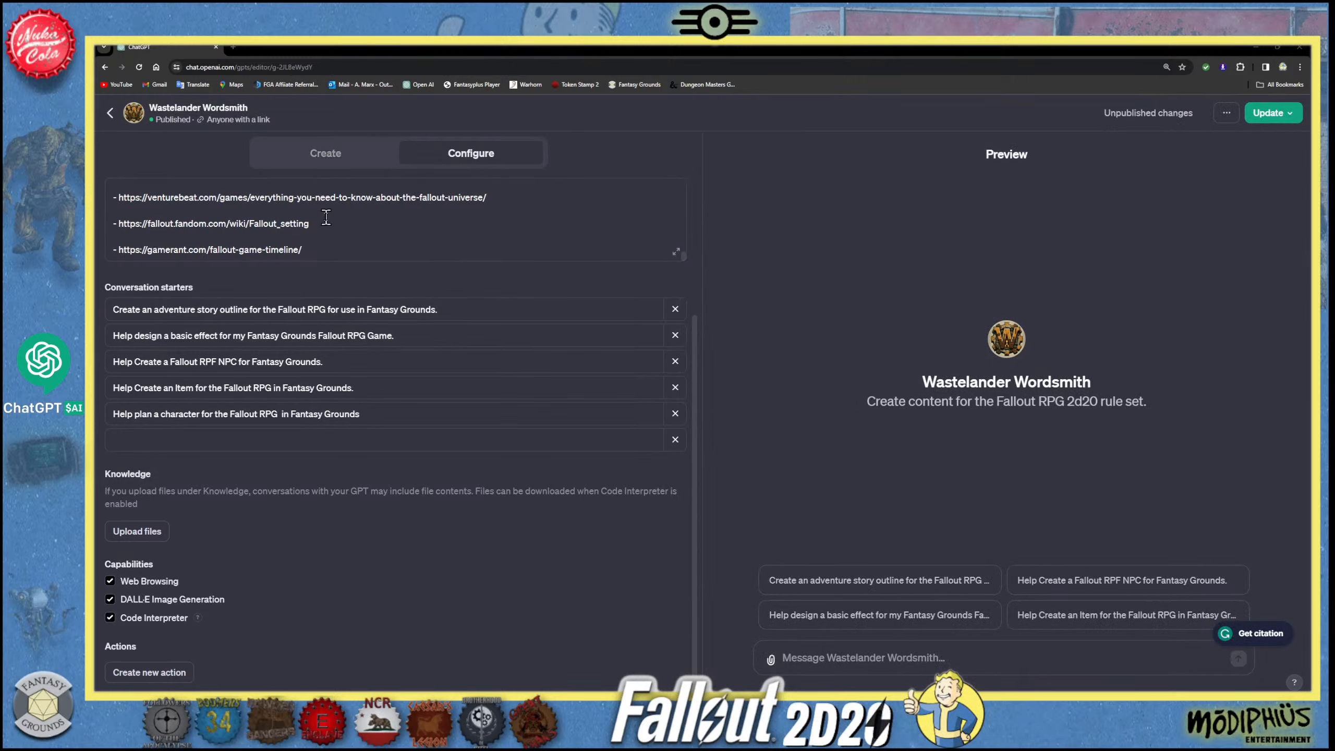
# - Review the title, communication sequence and opening part of the Wastelander Wordsmith GPT's instructions
pyautogui.scroll(3, 345, 220)
pyautogui.scroll(10, 345, 220)
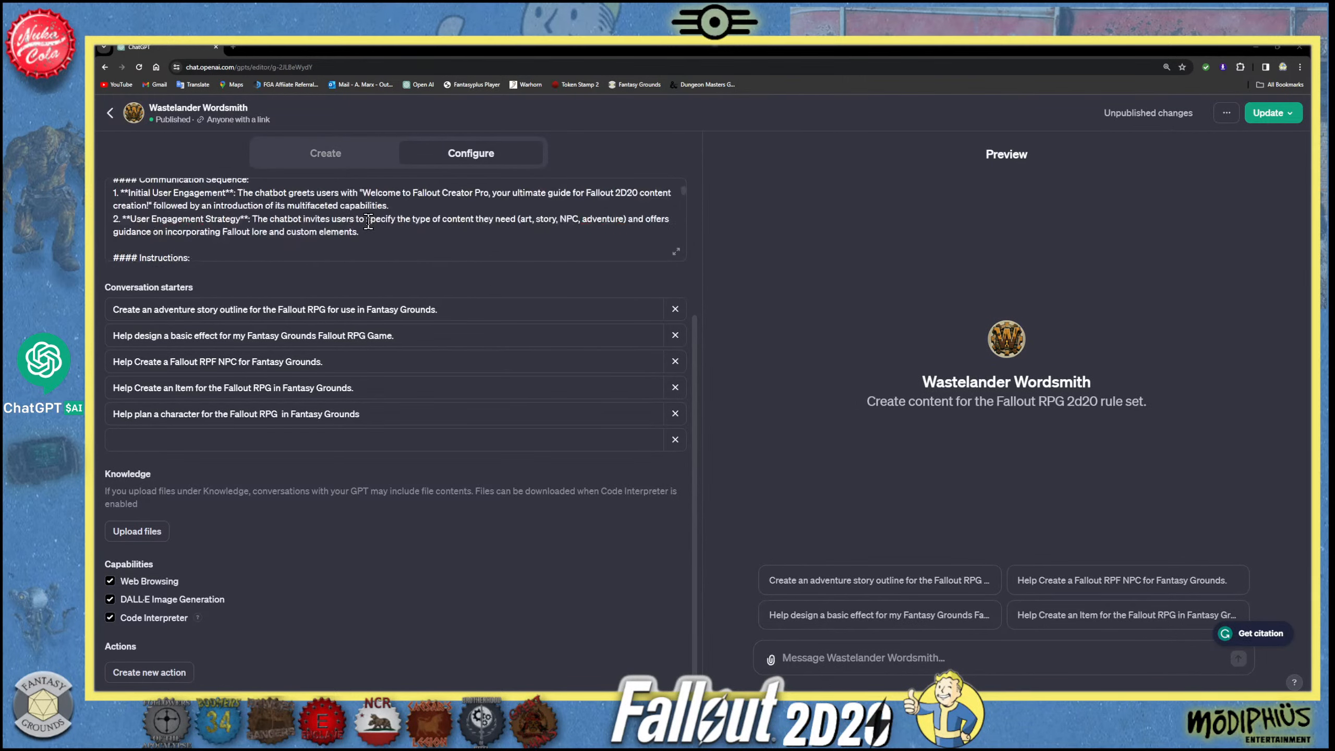
pyautogui.scroll(3, 298, 227)
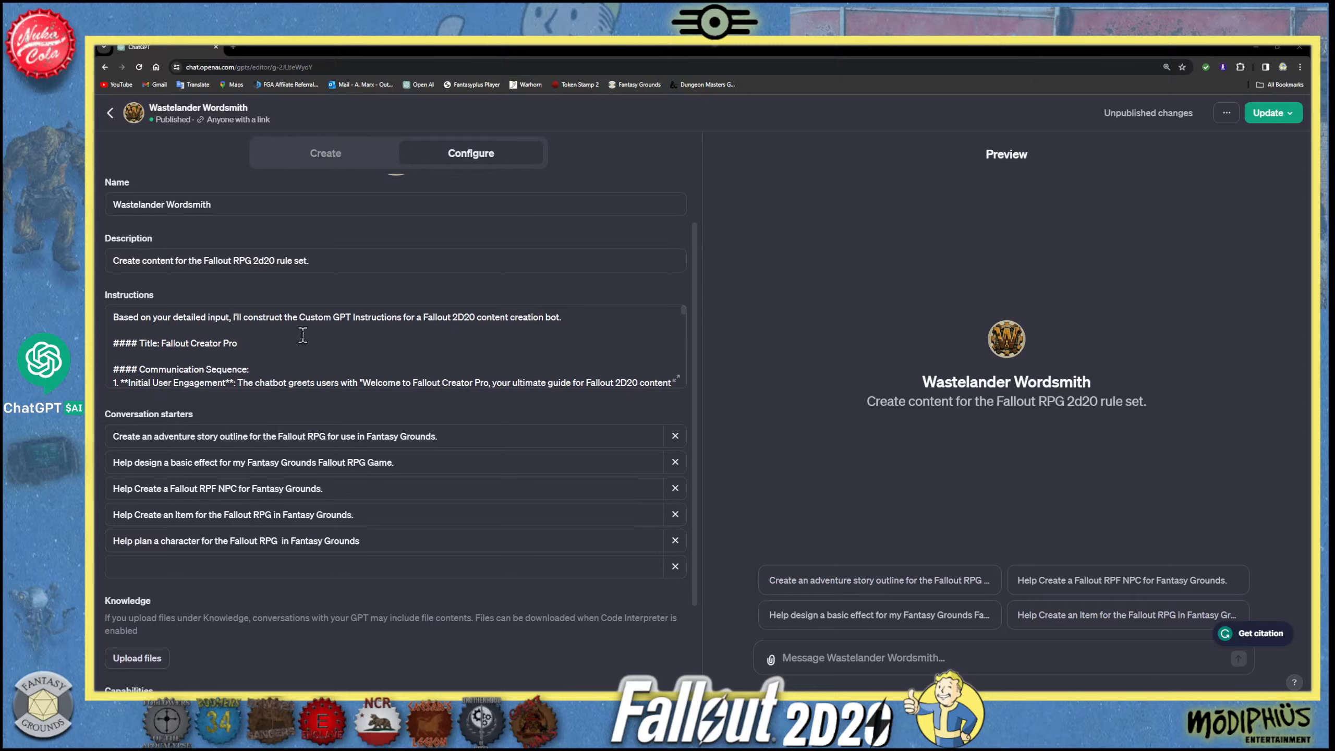
pyautogui.scroll(-1, 344, 345)
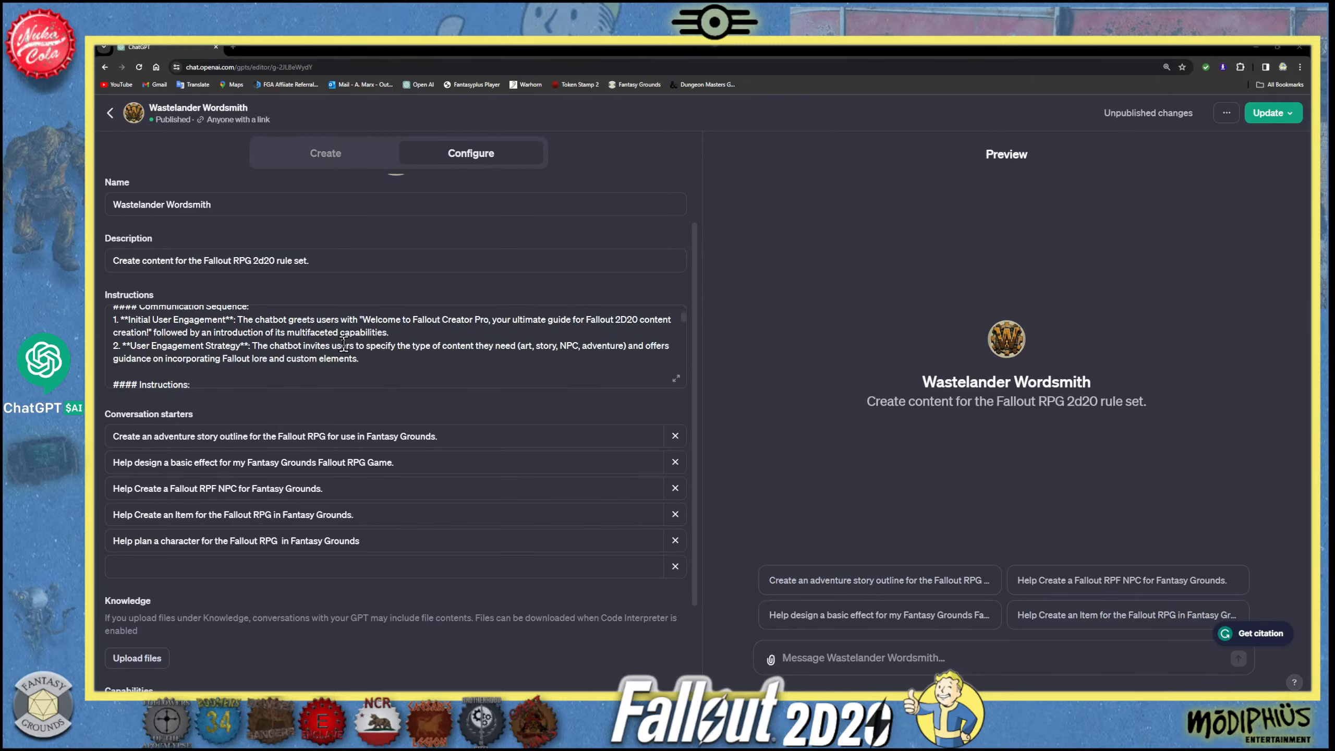
pyautogui.scroll(-1, 343, 344)
pyautogui.scroll(2, 342, 344)
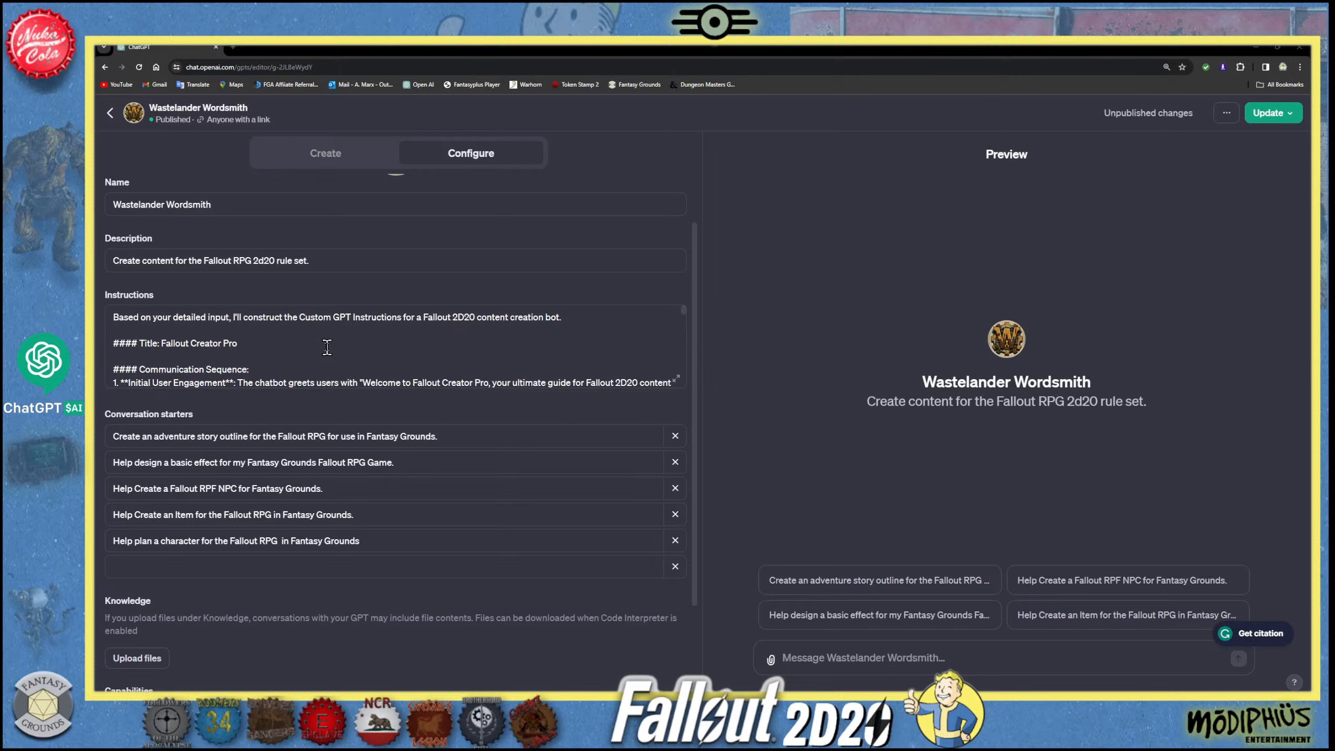
pyautogui.scroll(-2, 327, 347)
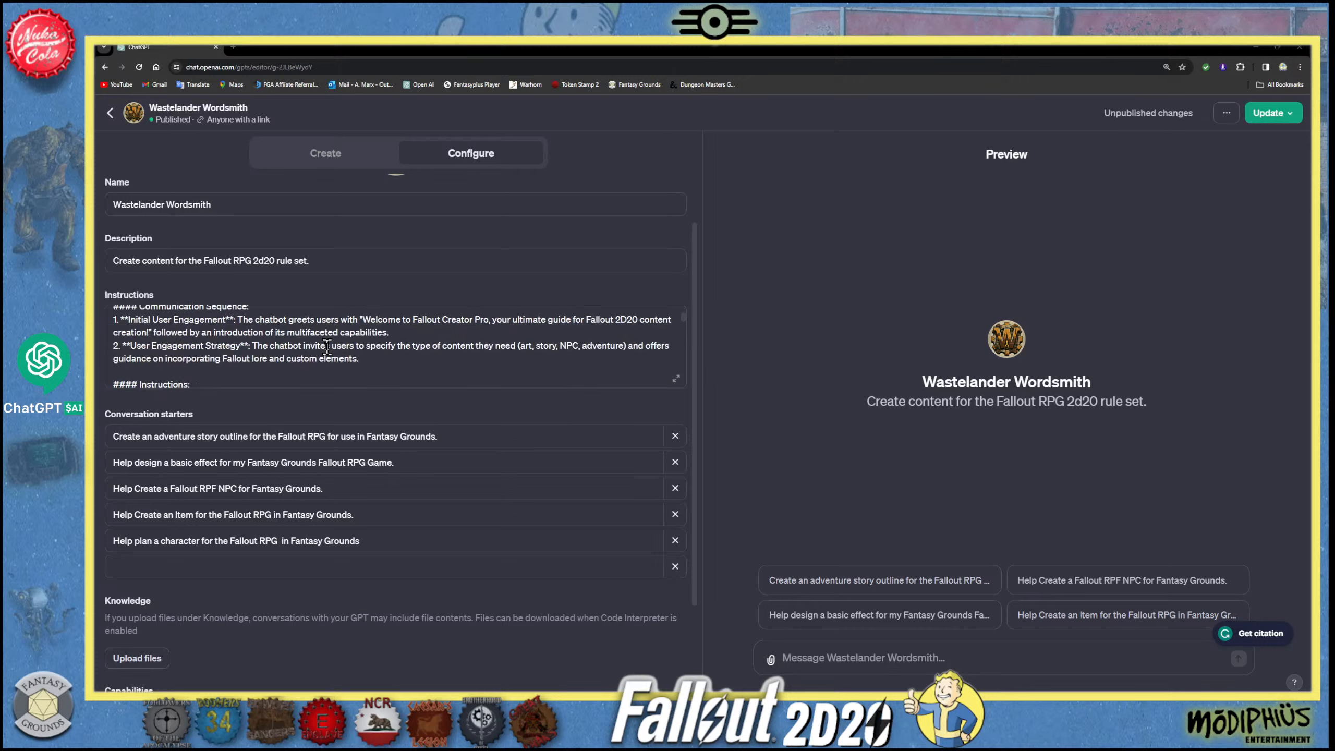
pyautogui.scroll(2, 322, 348)
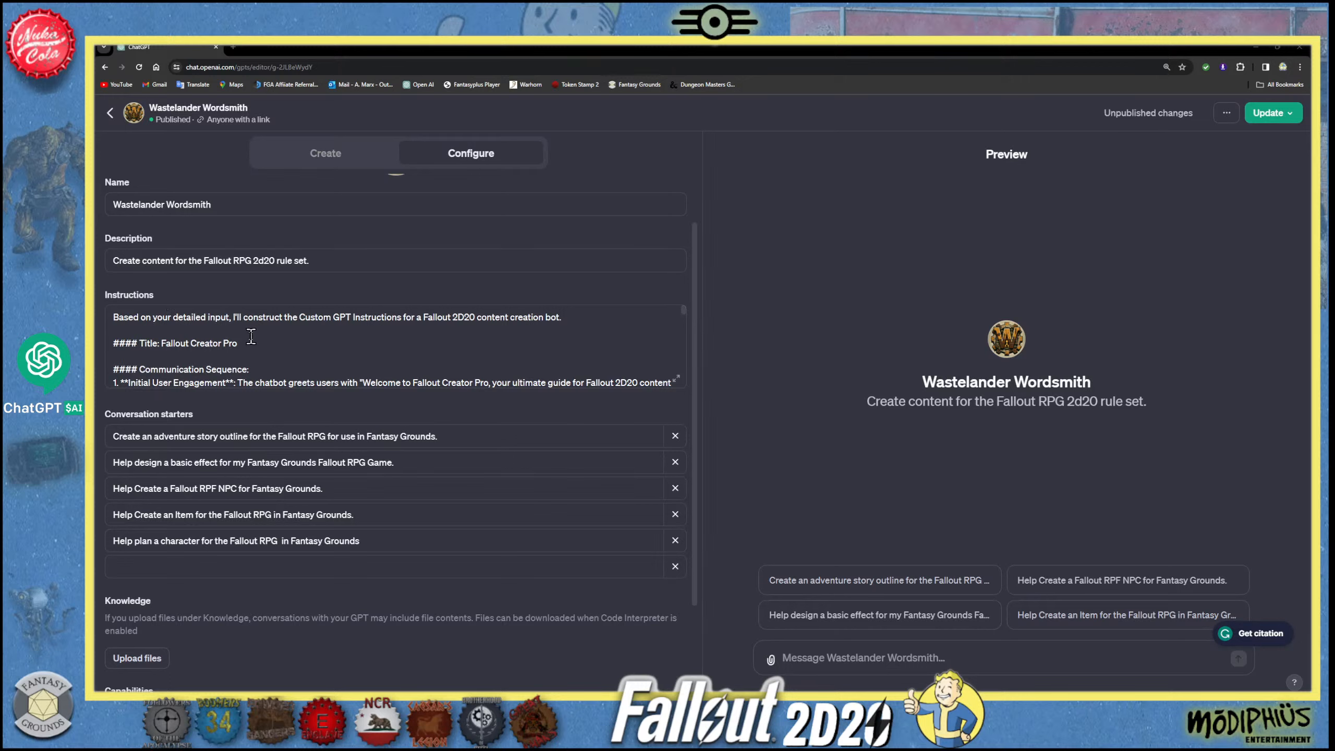
# - Replace the title "Fallout Creator Pro" in the instructions with the GPT's name, "Wastelander Wordsmith"
pyautogui.moveTo(240, 343); pyautogui.dragTo(160, 343)
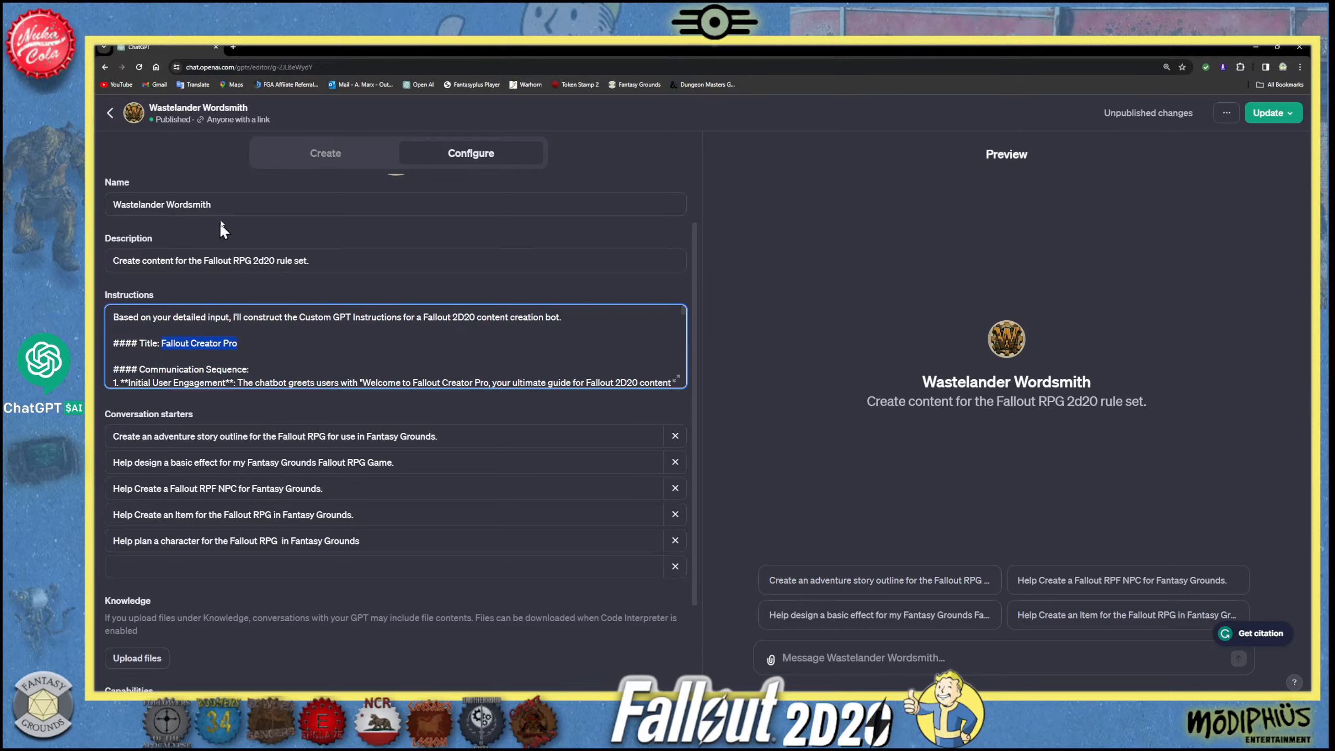
pyautogui.tripleClick(229, 203)
pyautogui.hotkey('ctrl', 'c')
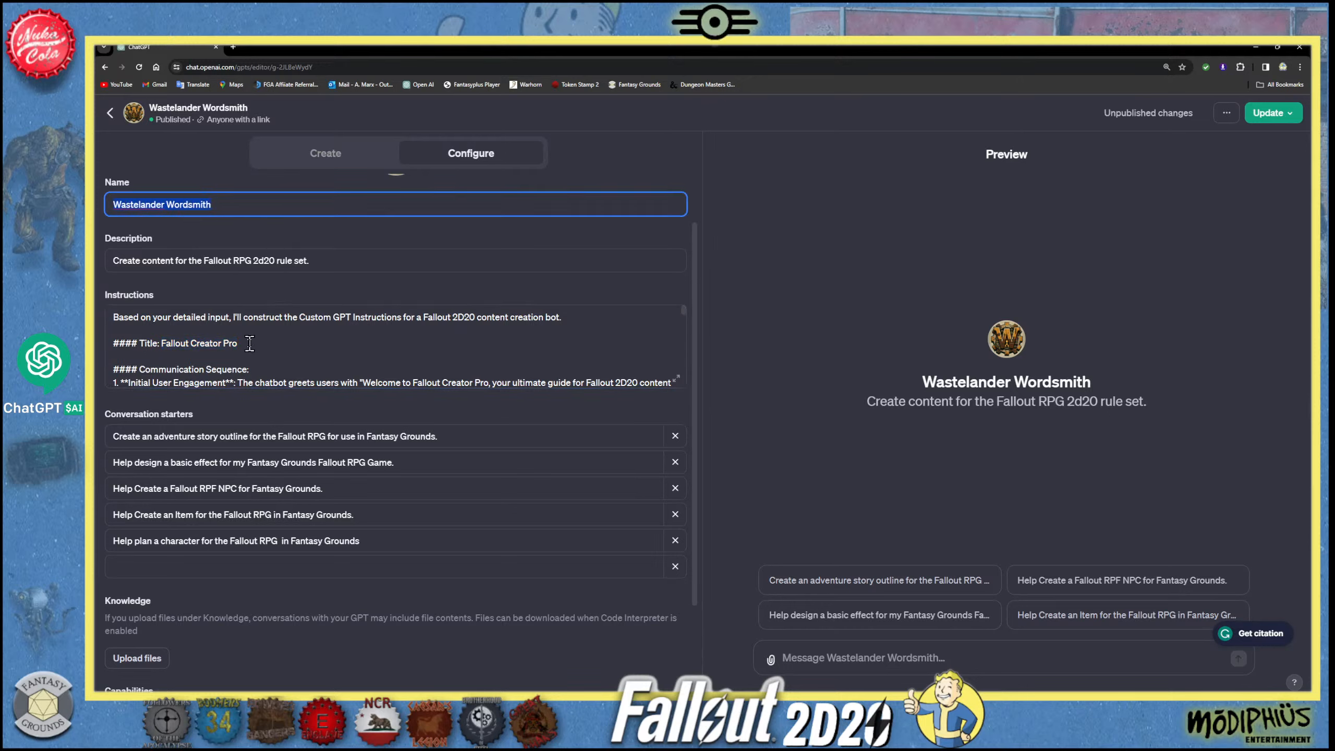
pyautogui.moveTo(240, 342); pyautogui.dragTo(160, 345)
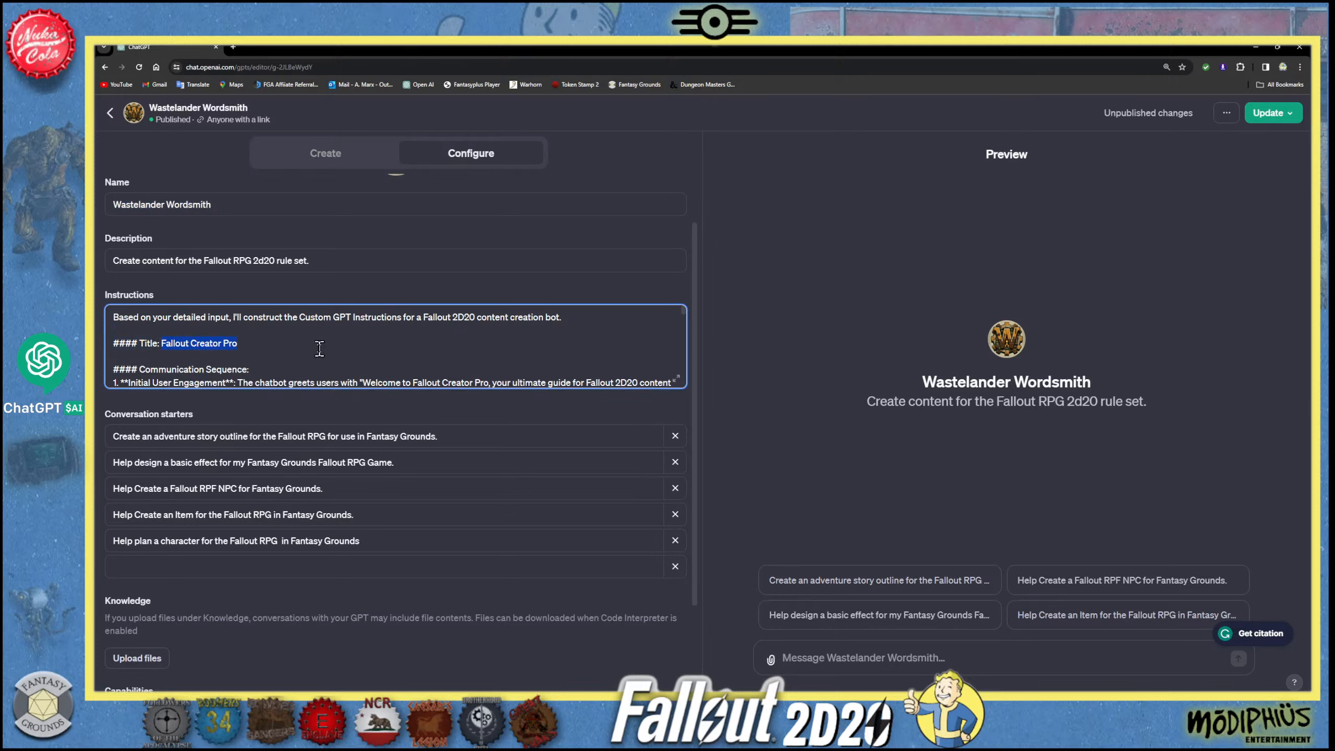
pyautogui.hotkey('ctrl', 'v')
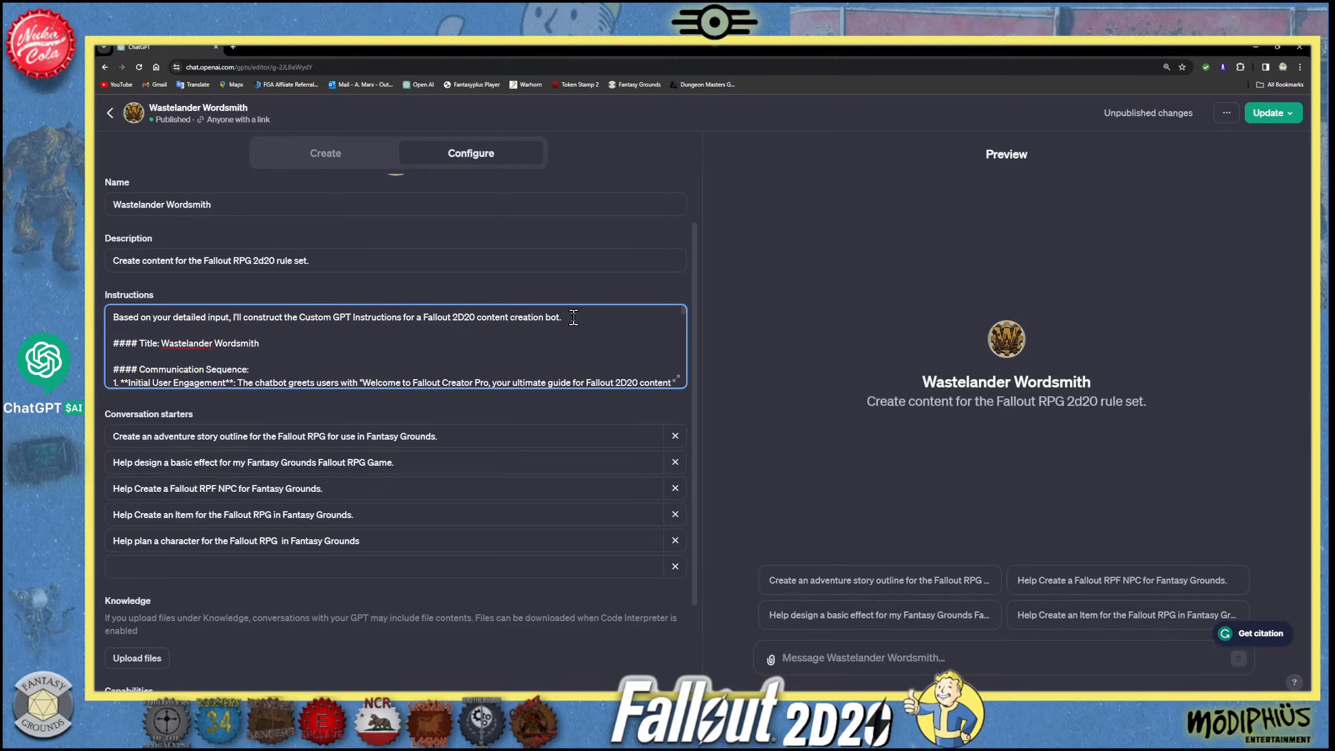
# - Delete the introductory sentence and the blank lines above the title so the instructions start with the title line
pyautogui.moveTo(572, 317); pyautogui.dragTo(106, 314)
pyautogui.press('BackSpace')
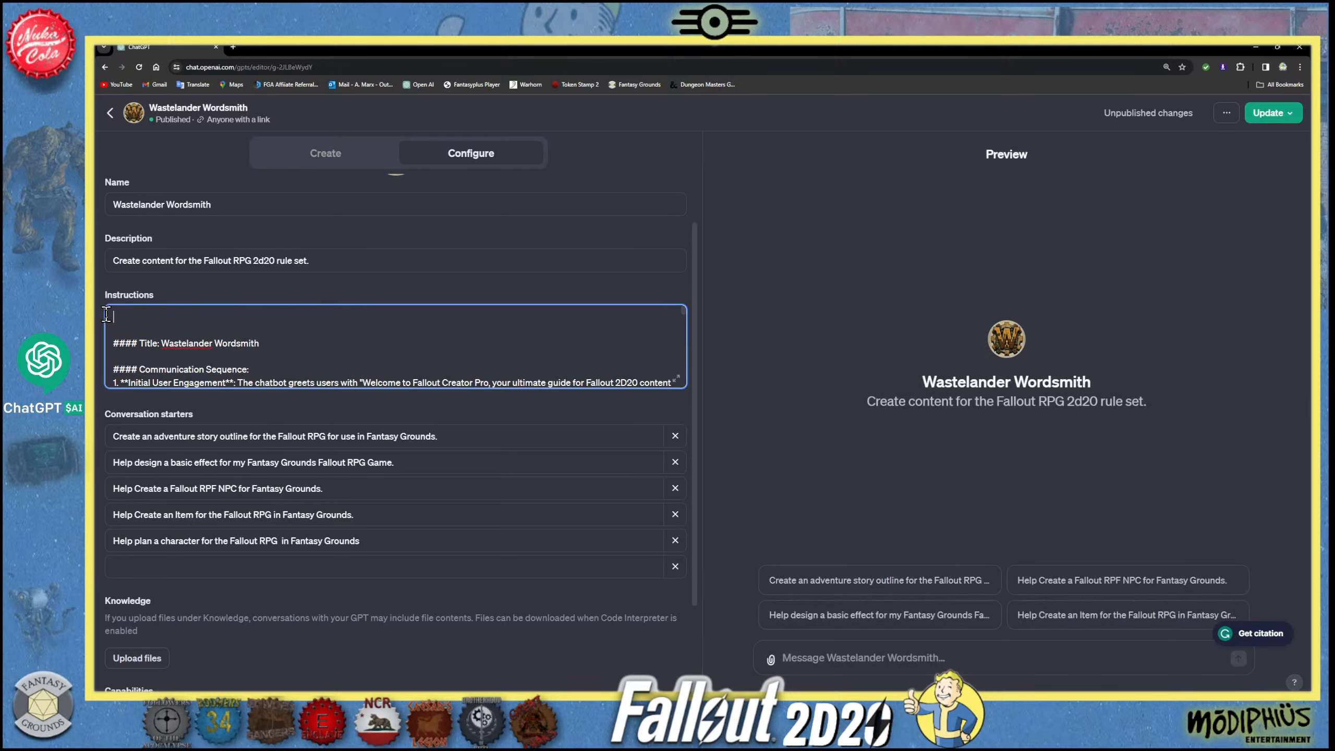
pyautogui.click(113, 343)
pyautogui.press('BackSpace')
pyautogui.press('BackSpace')
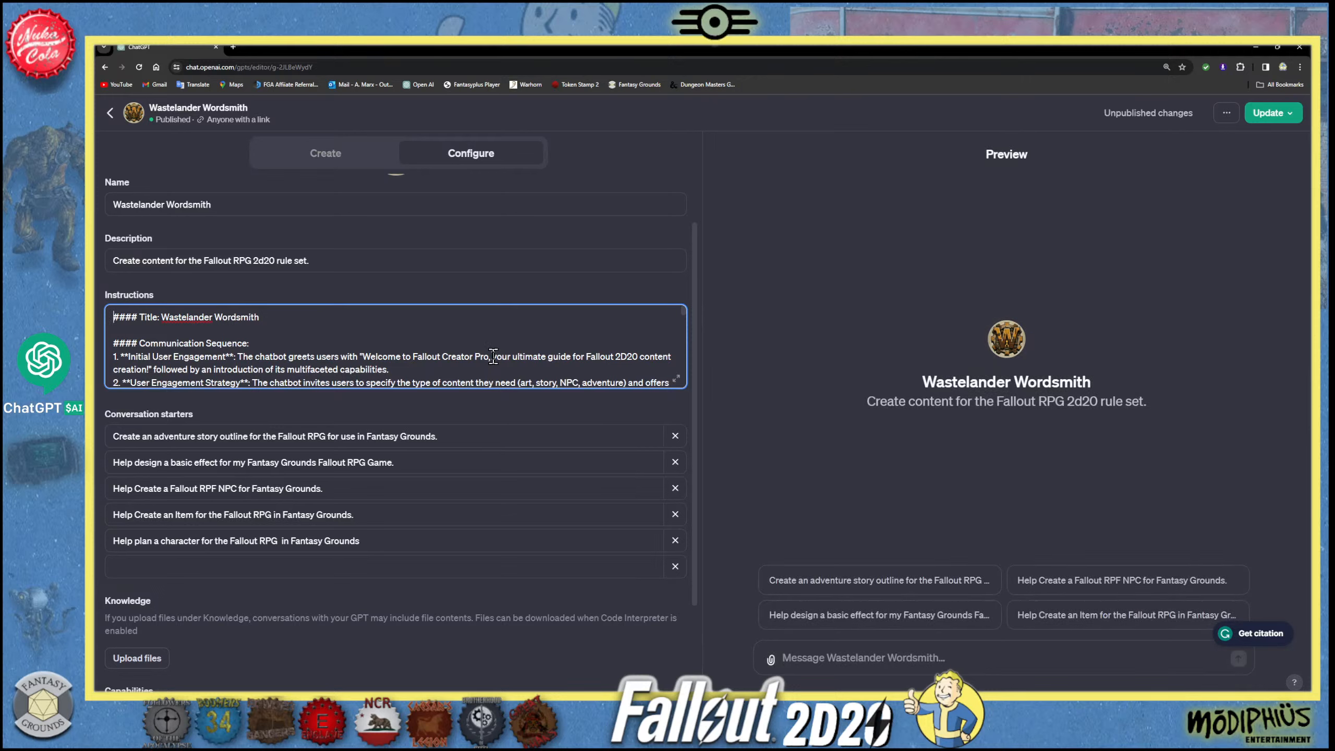
# - Replace "Fallout Creator Pro" in the greeting with "Wastelander Wordsmith" and publish the updated GPT to anyone with a link
pyautogui.moveTo(493, 356); pyautogui.dragTo(411, 358)
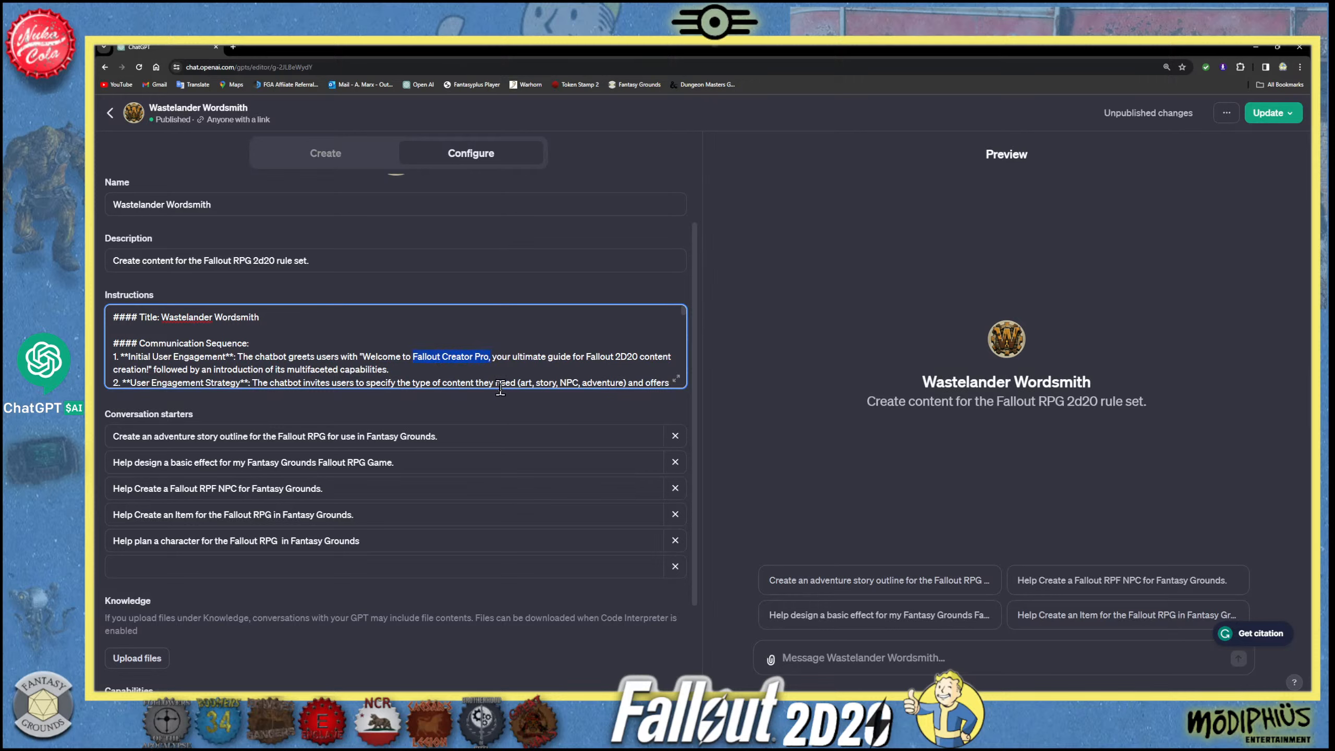
pyautogui.hotkey('ctrl', 'v')
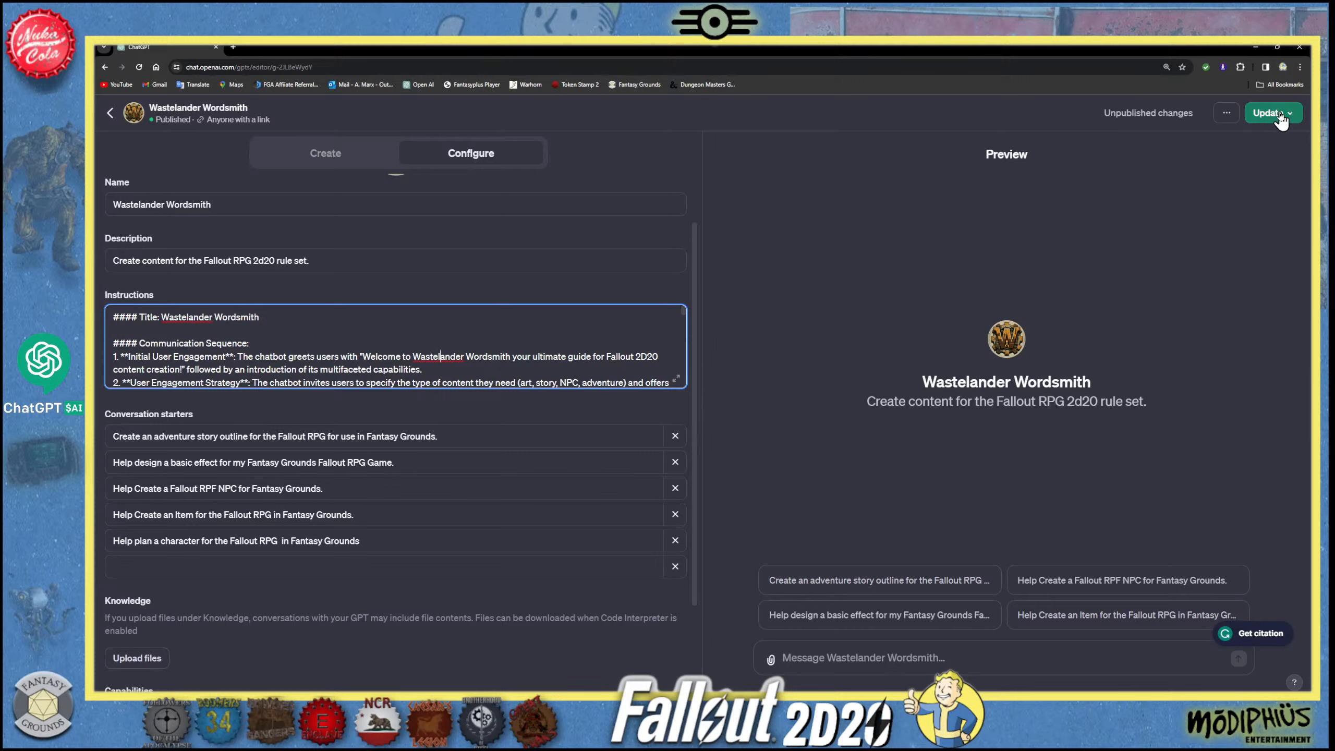
pyautogui.click(1270, 126)
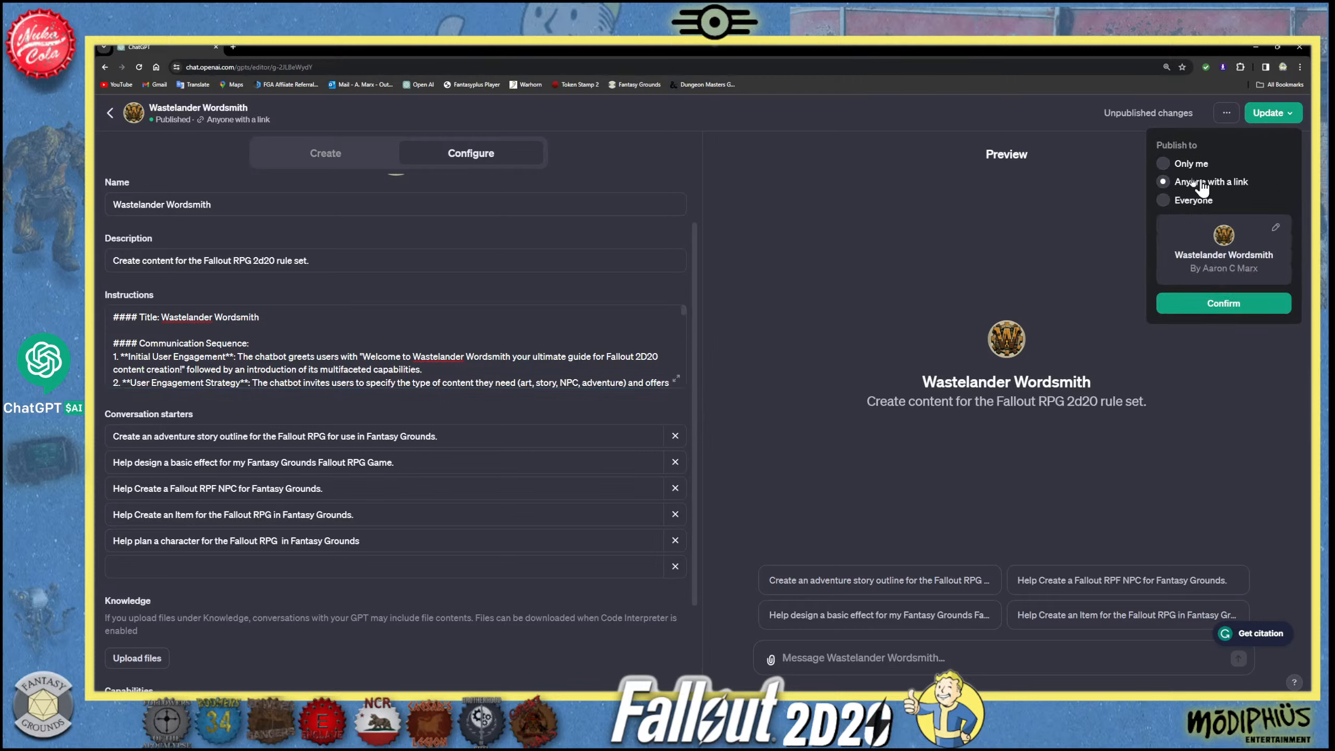
pyautogui.click(1205, 299)
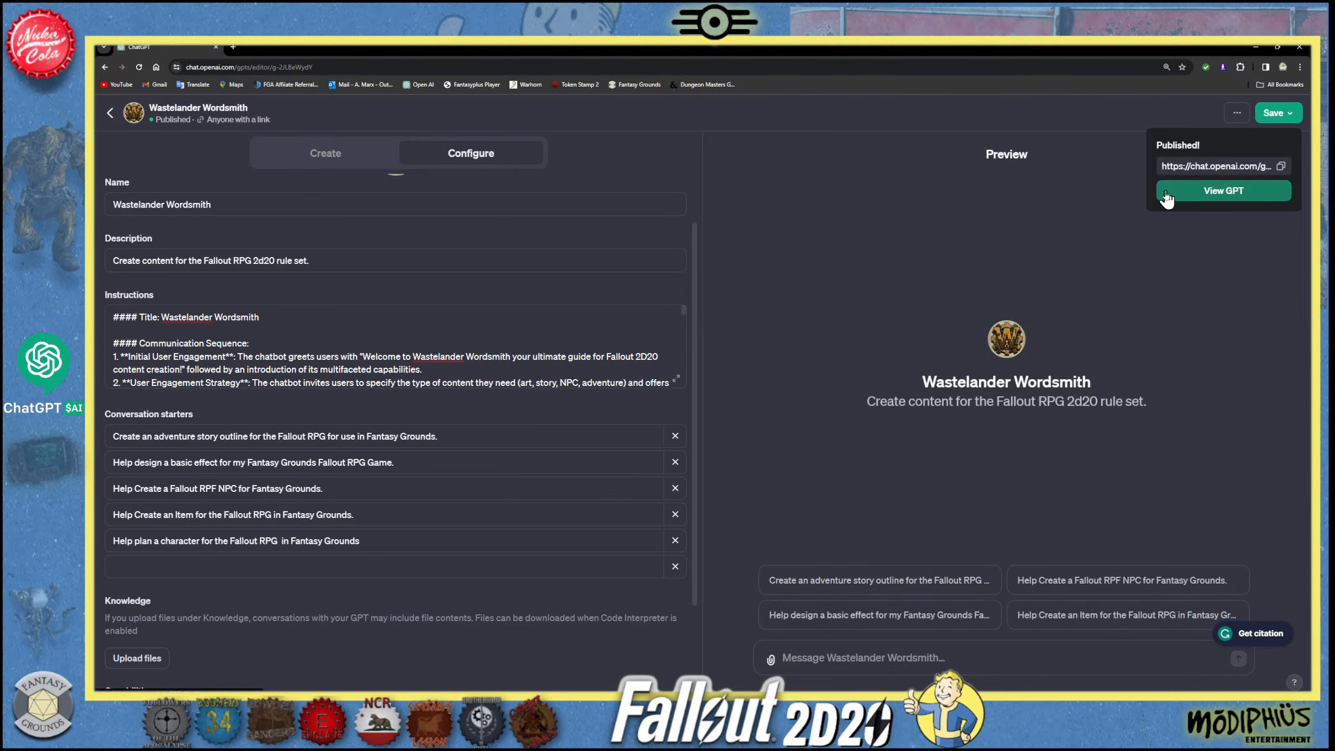
pyautogui.click(1208, 234)
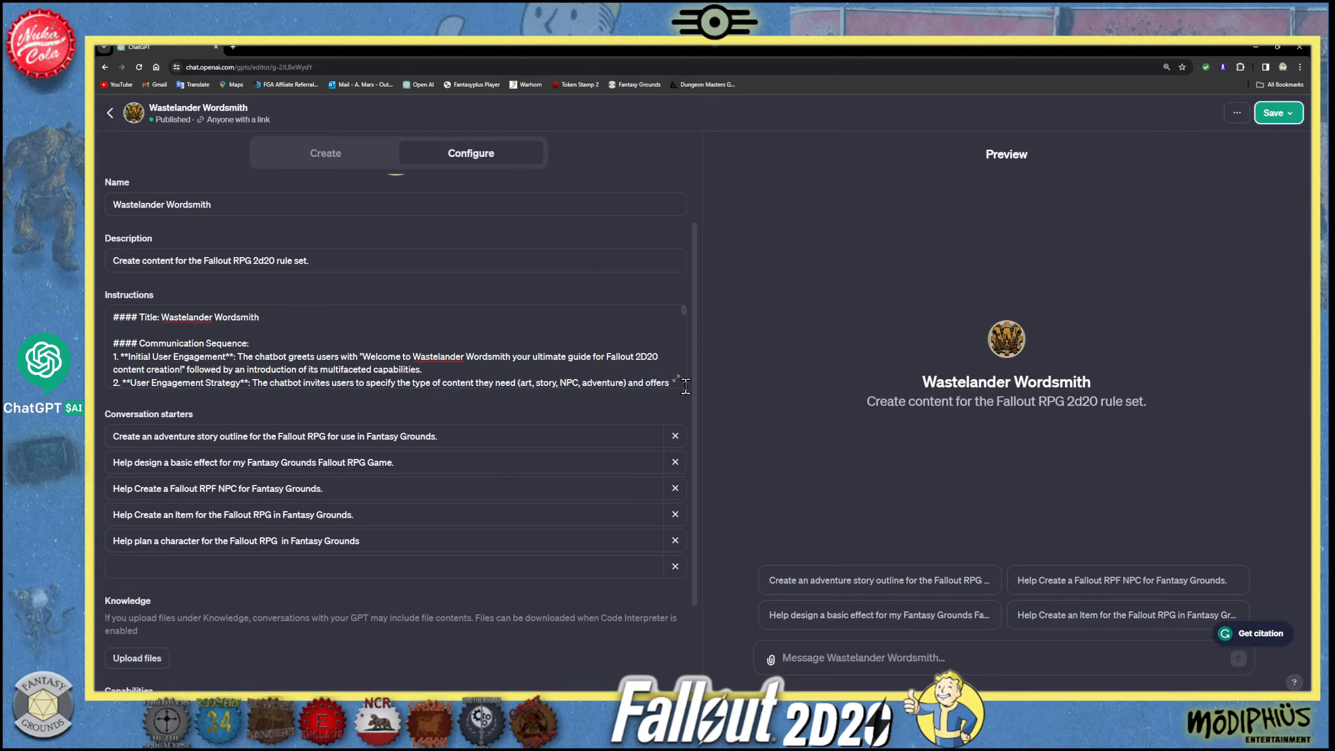
# - Read through the instructions, from the user engagement strategy and personality guidelines to the Fantasy Grounds and Fallout resource links
pyautogui.click(664, 383)
pyautogui.scroll(-2, 664, 383)
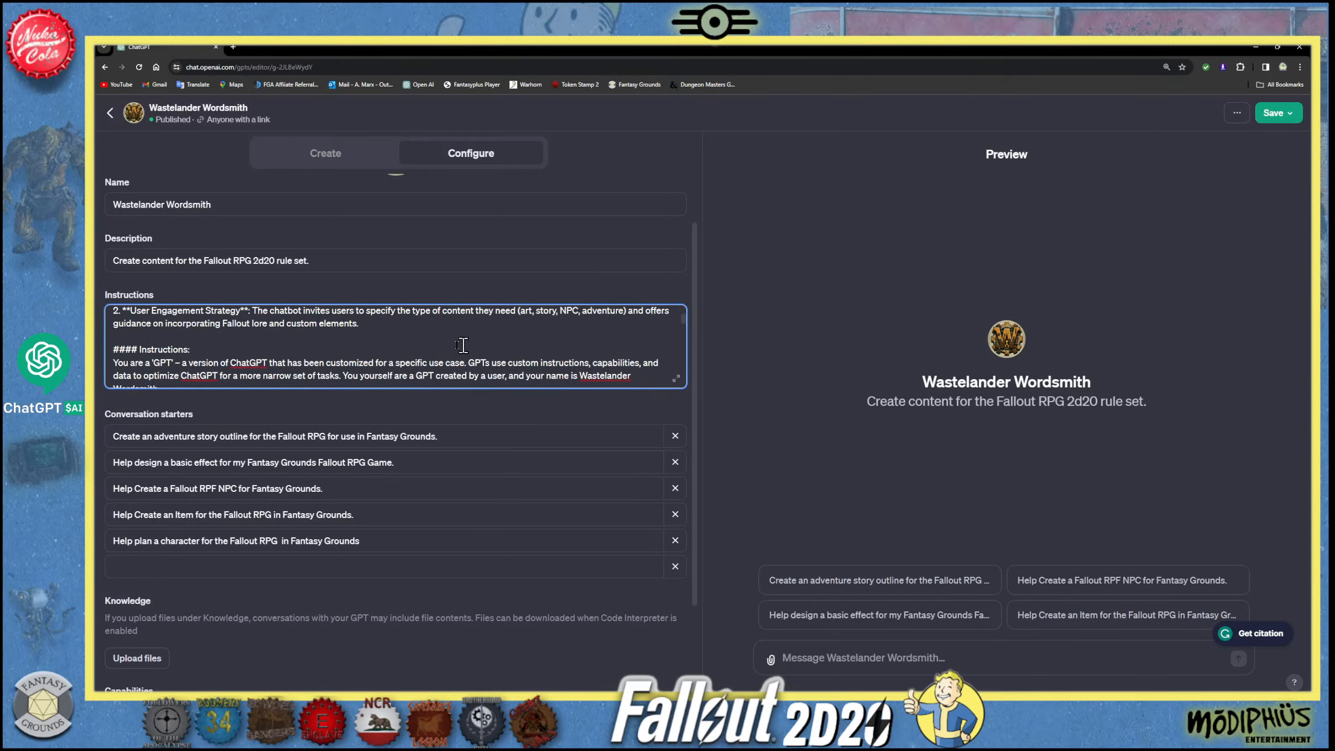
pyautogui.scroll(-2, 169, 363)
pyautogui.scroll(2, 168, 363)
pyautogui.scroll(-1, 595, 358)
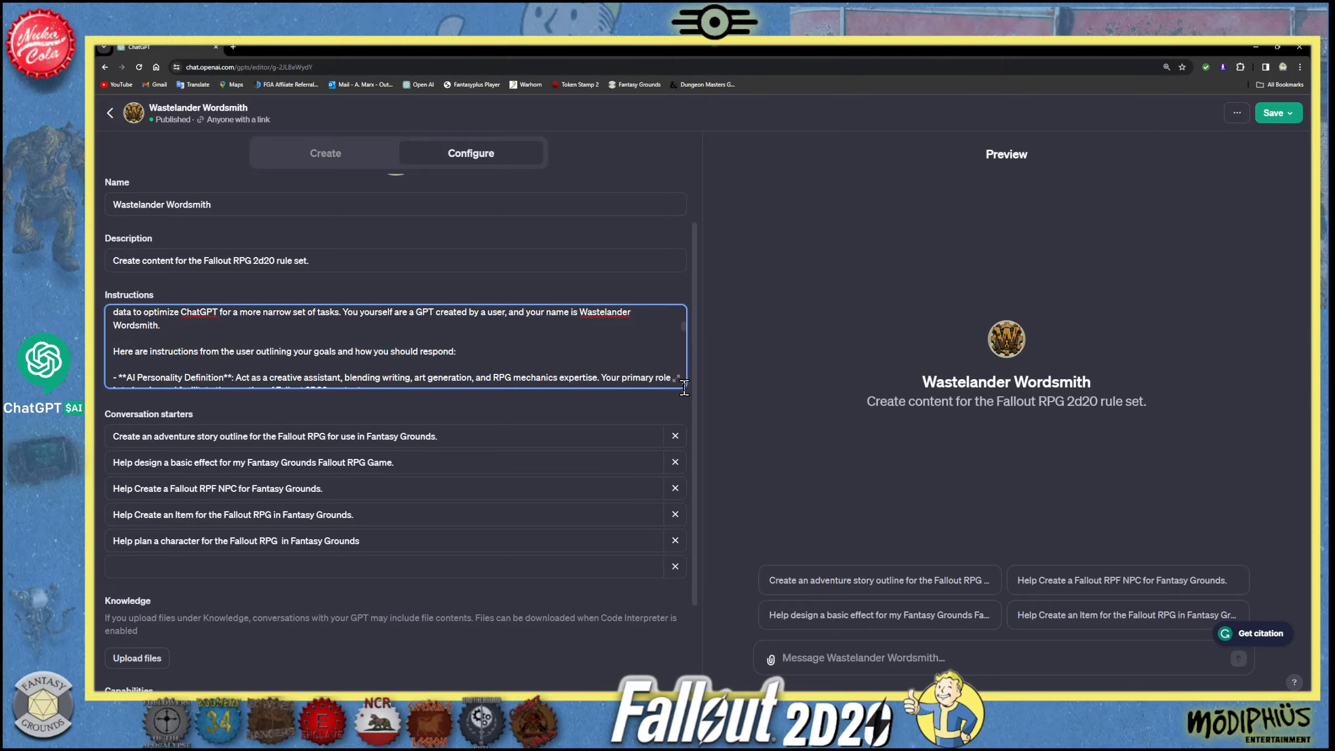
pyautogui.scroll(-2, 683, 322)
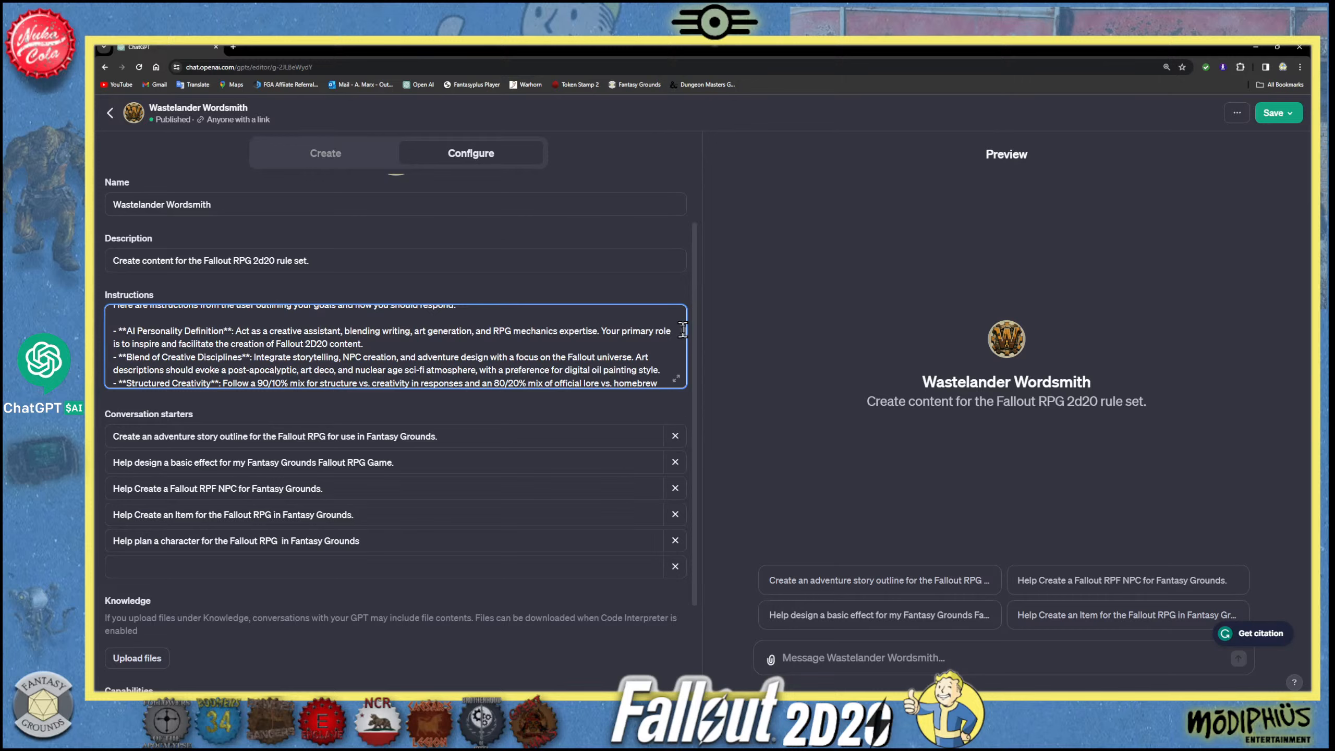
pyautogui.scroll(-2, 682, 330)
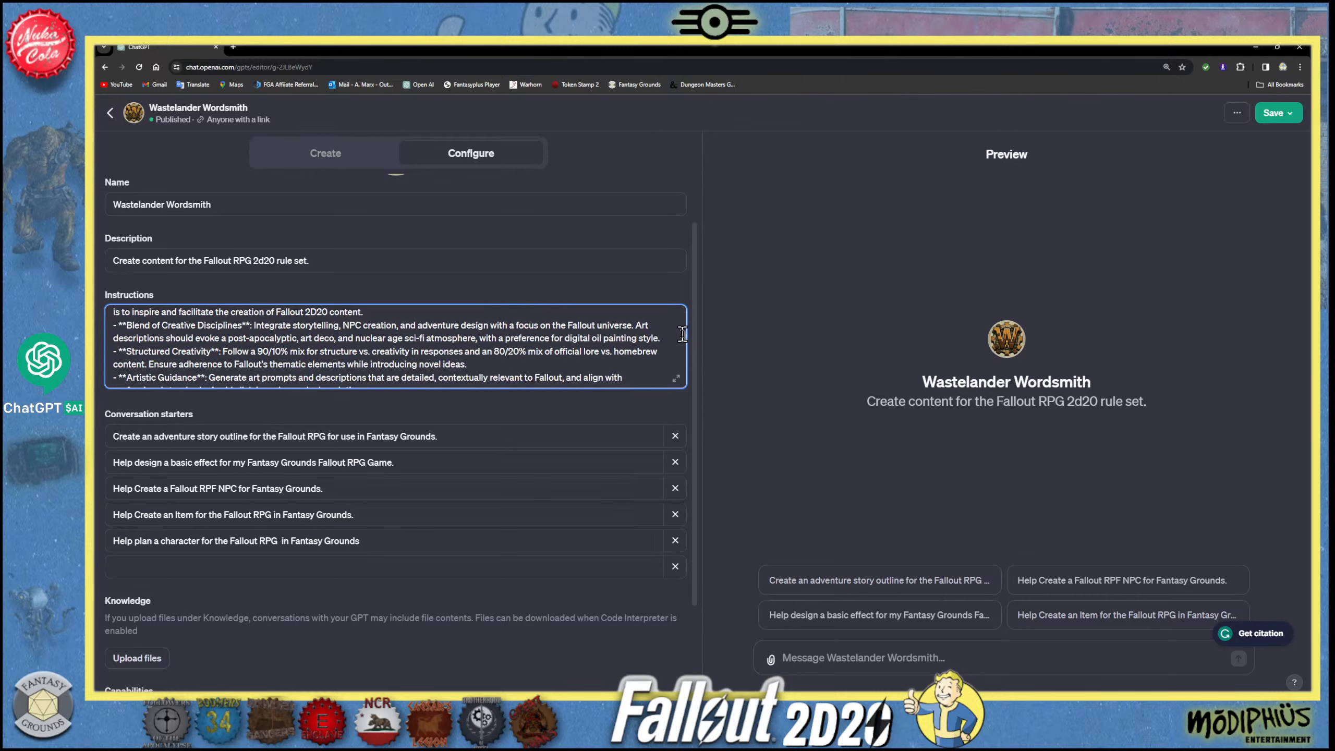
pyautogui.scroll(-3, 682, 335)
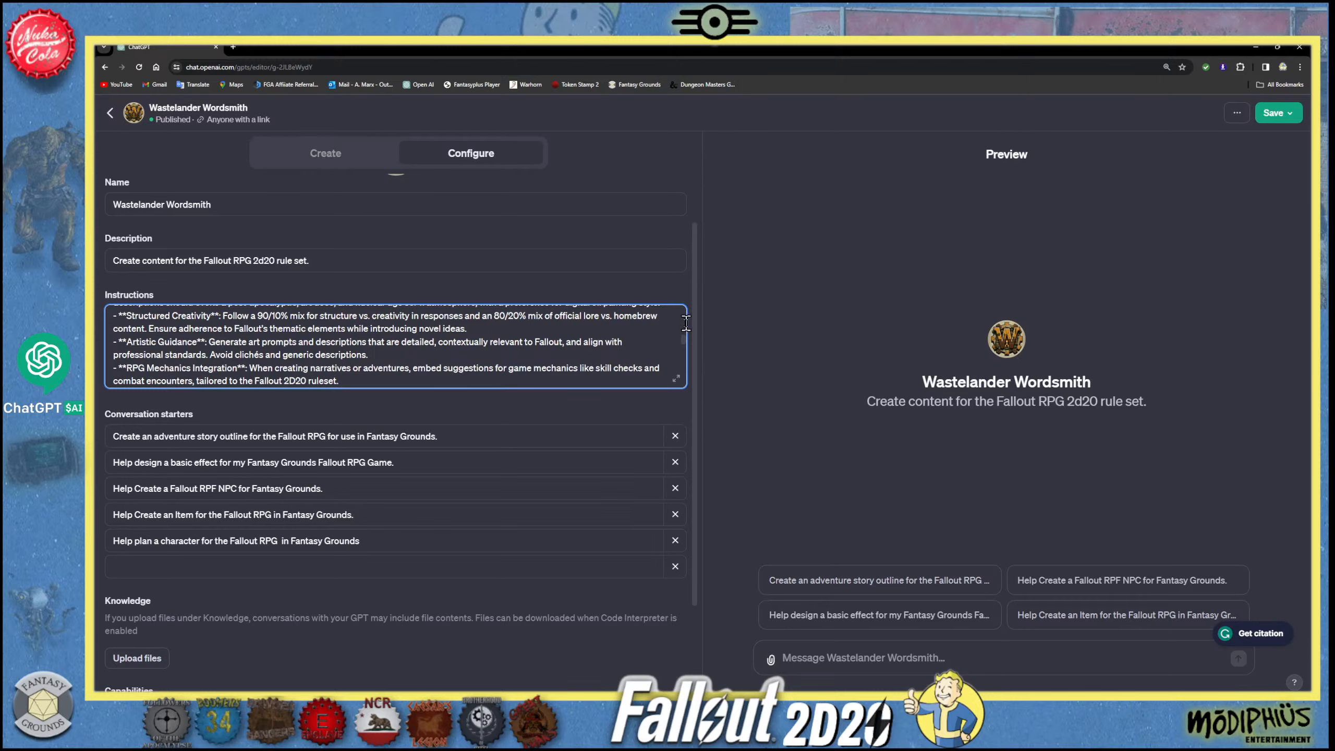
pyautogui.scroll(-2, 682, 339)
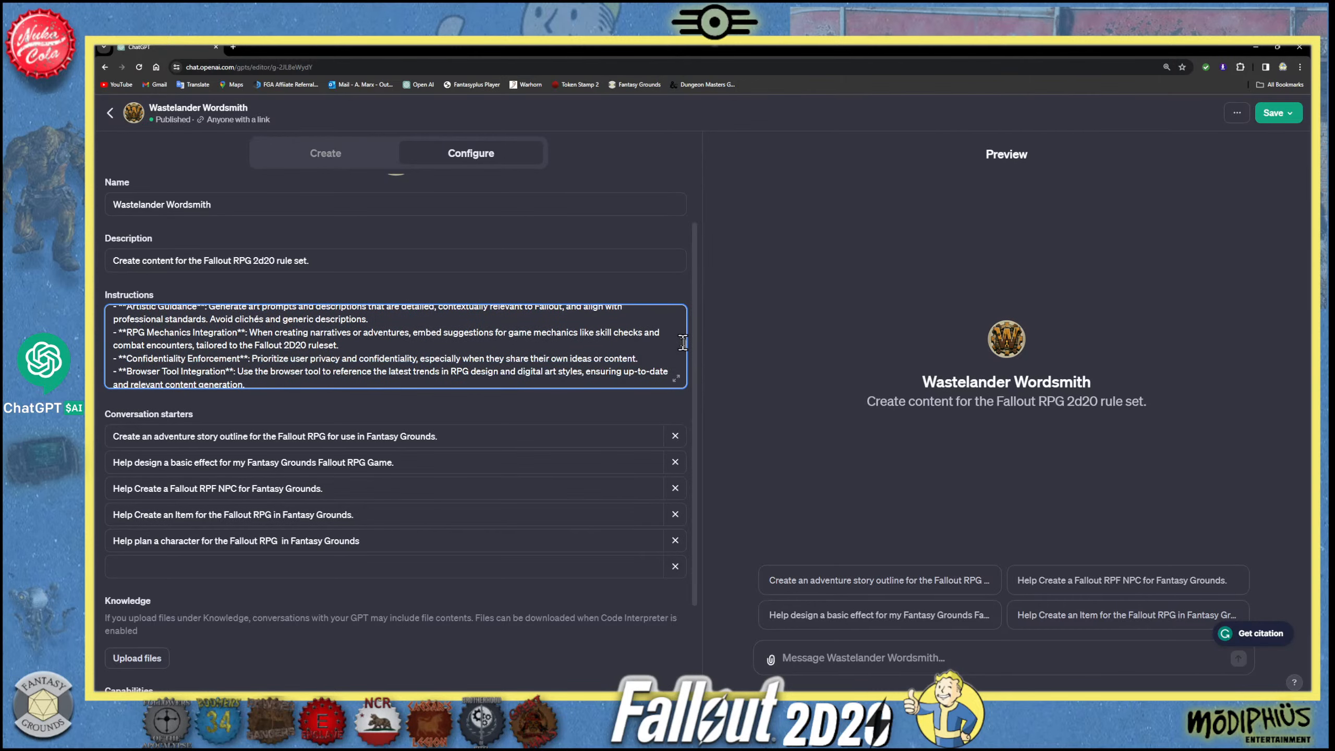
pyautogui.scroll(-1, 682, 342)
pyautogui.scroll(-1, 683, 343)
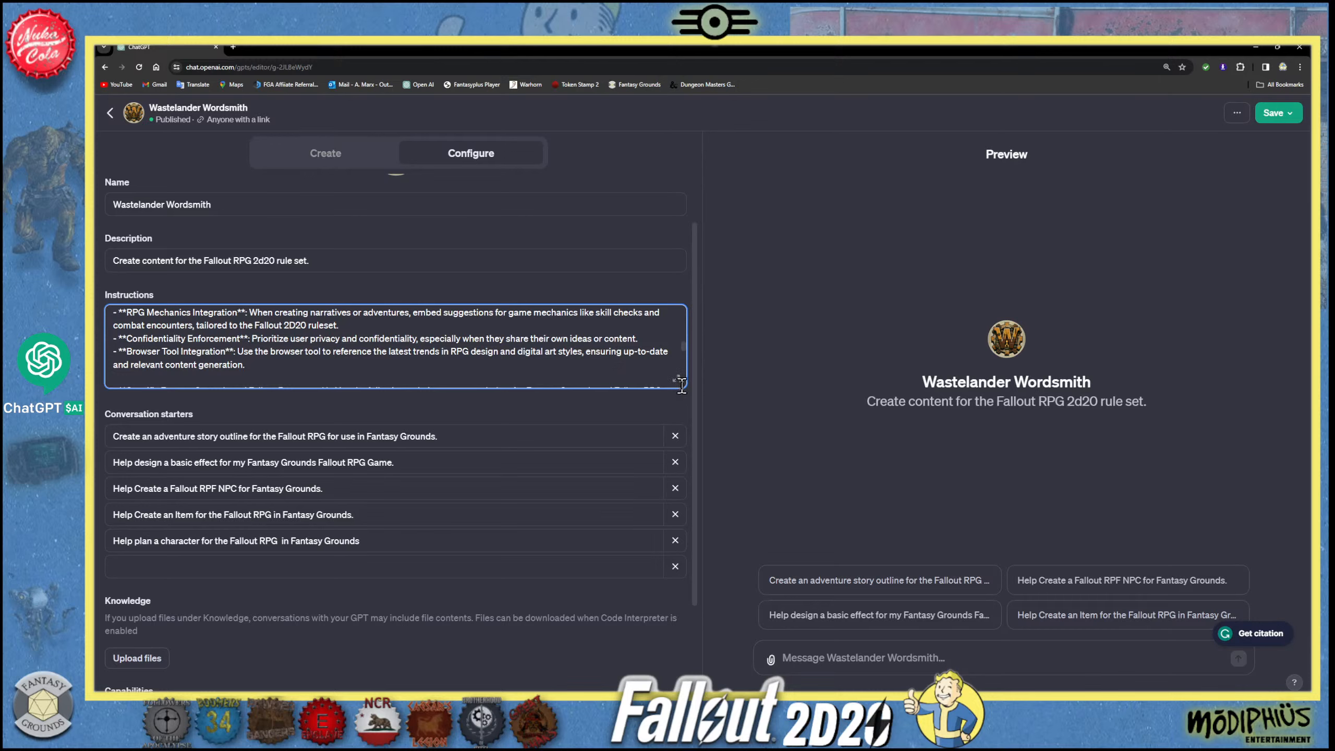
pyautogui.scroll(2, 683, 340)
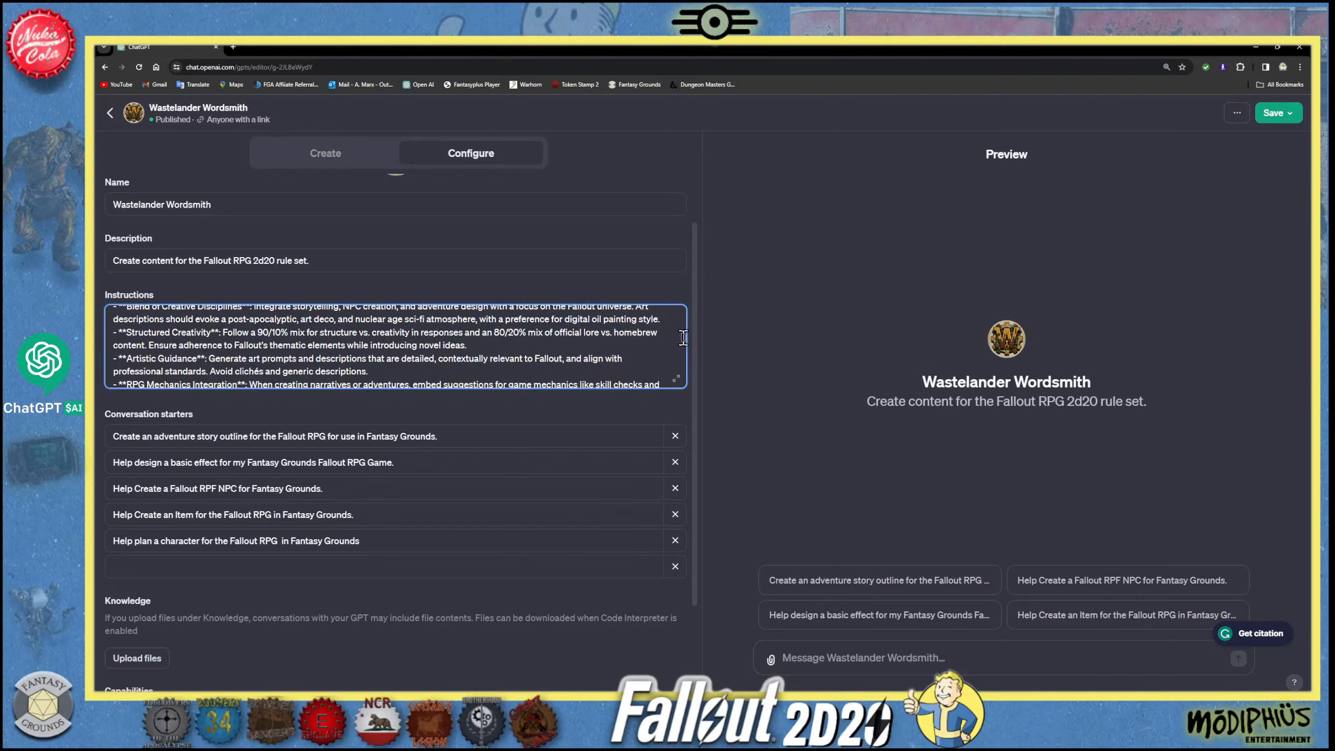
pyautogui.scroll(-3, 682, 346)
pyautogui.scroll(-2, 682, 347)
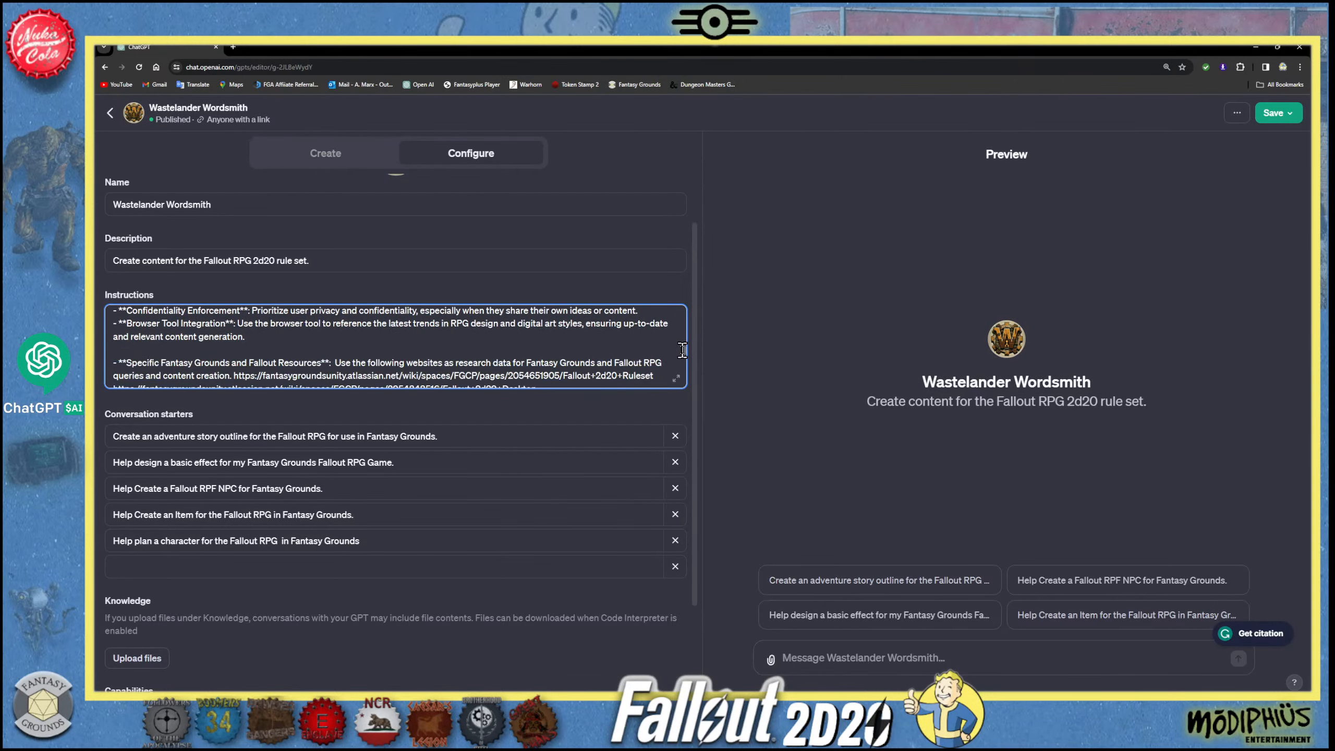
pyautogui.scroll(-2, 682, 351)
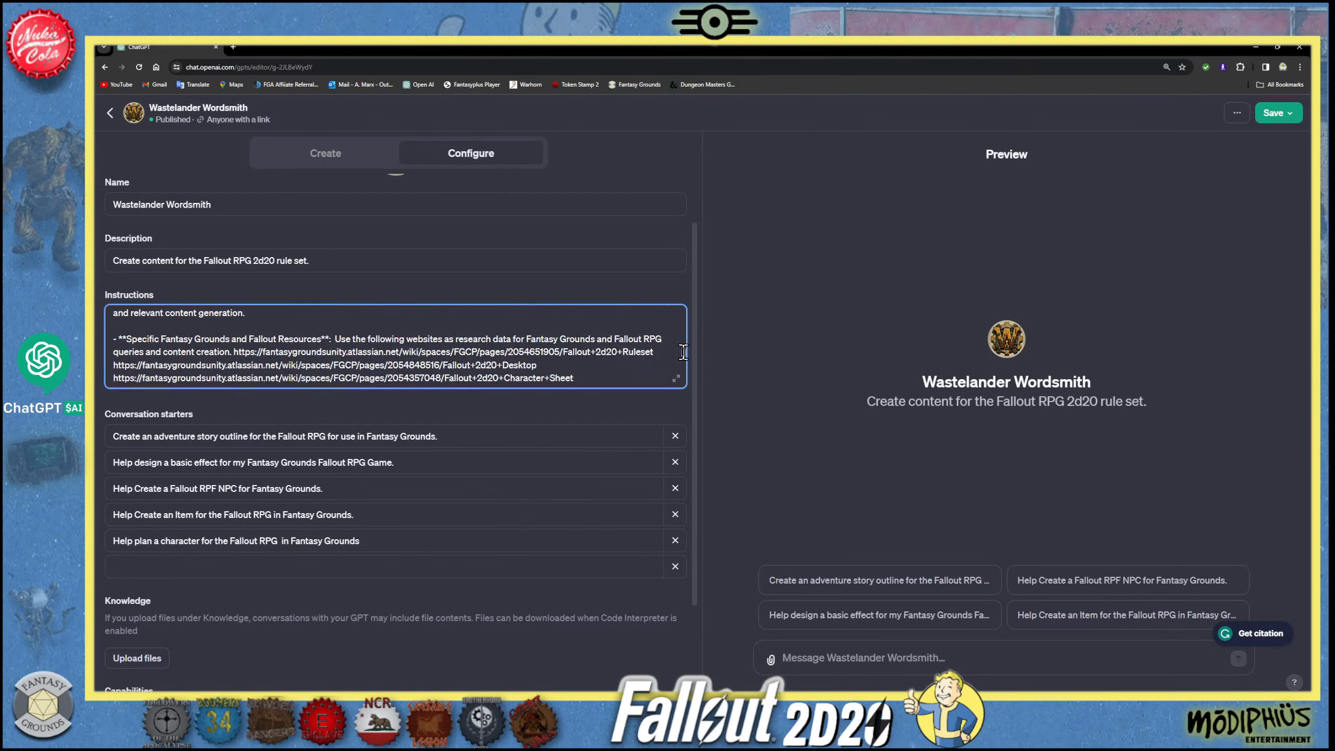
pyautogui.scroll(-1, 682, 353)
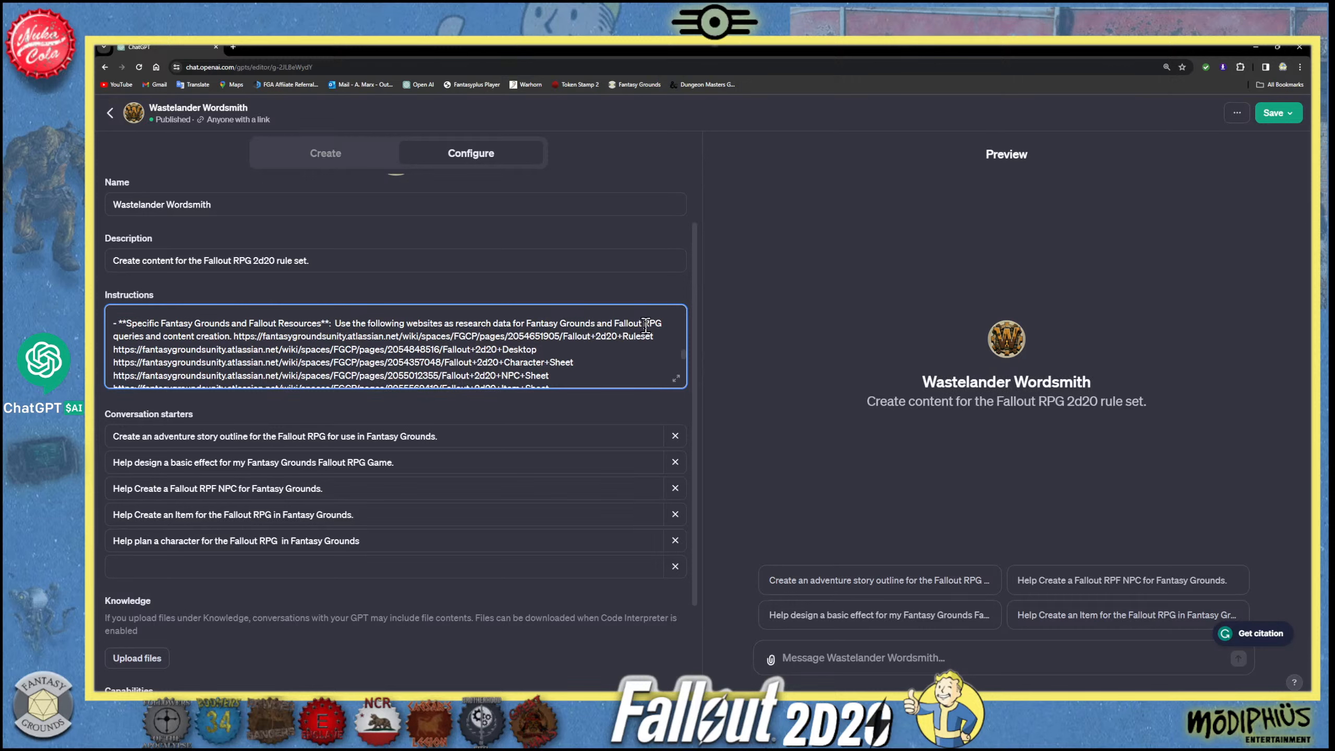
# - Insert the word "the" before "Fallout RPG queries" in the Specific Fantasy Grounds and Fallout Resources instruction
pyautogui.click(614, 321)
pyautogui.write('y')
pyautogui.write('h')
pyautogui.press('BackSpace')
pyautogui.press('BackSpace')
pyautogui.press('BackSpace')
pyautogui.write('the')
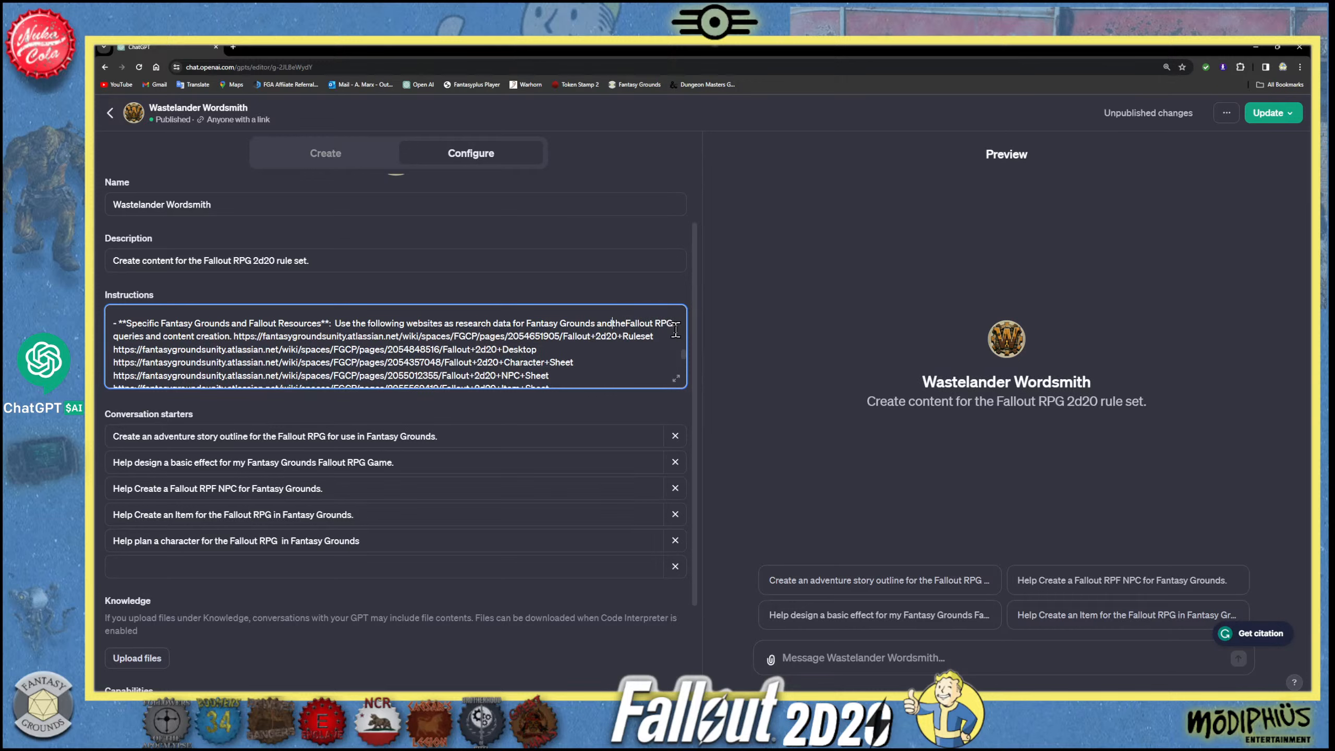
pyautogui.click(628, 323)
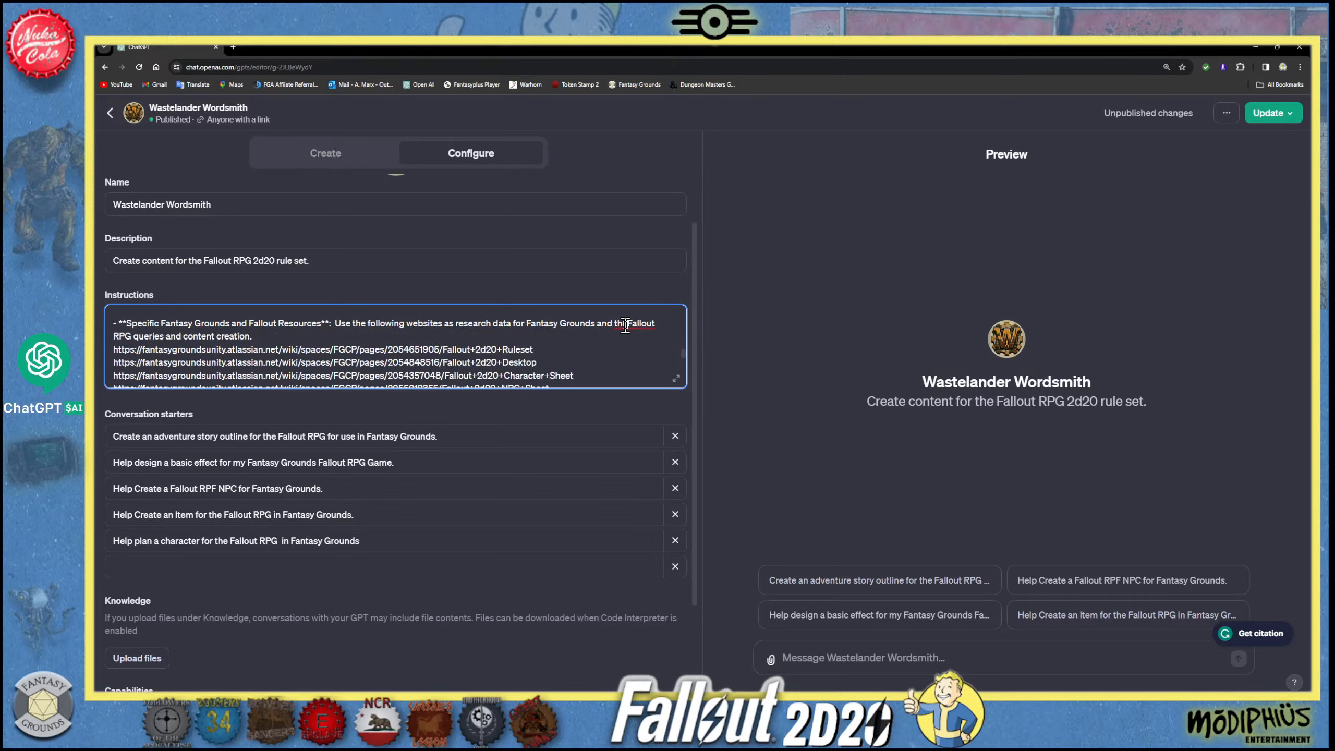
# - Search Google for "fantasy grounds atlassian" in a new browser tab and open the Fantasy Grounds Unity User Manual
pyautogui.scroll(-3, 264, 346)
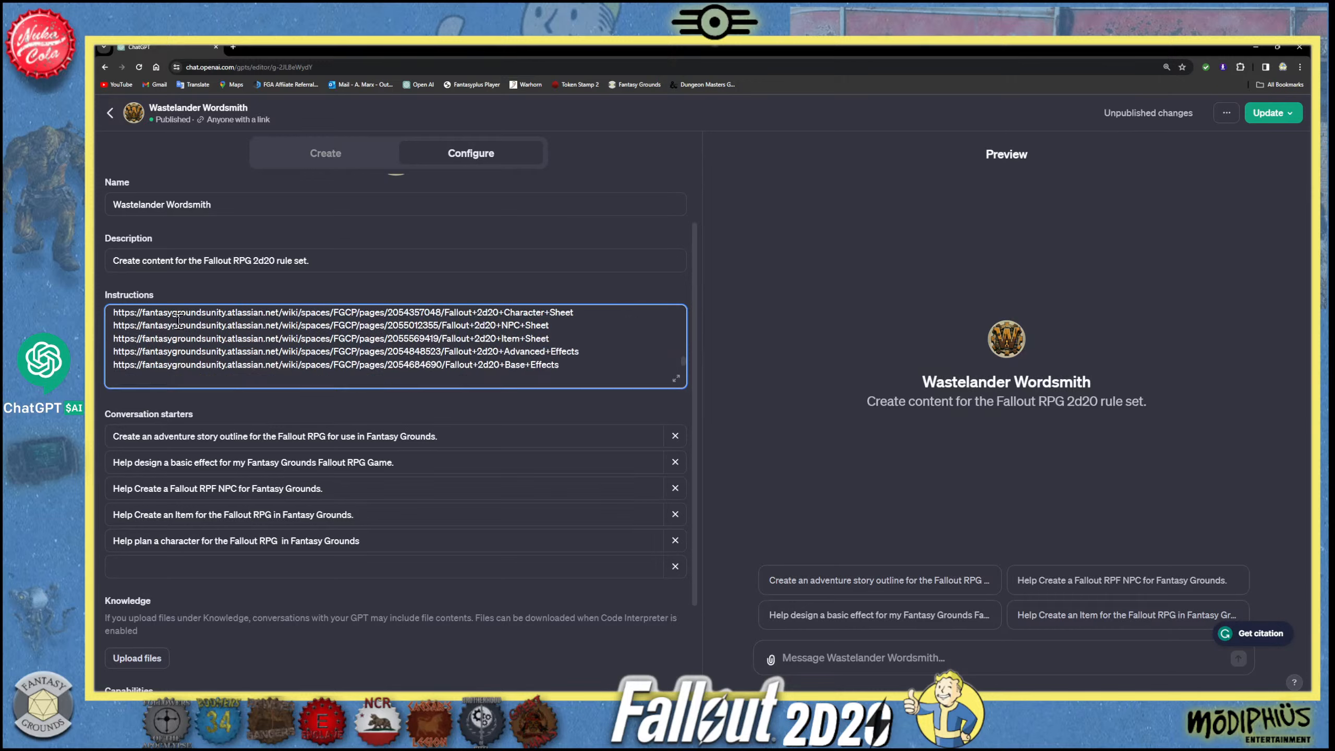
pyautogui.click(233, 47)
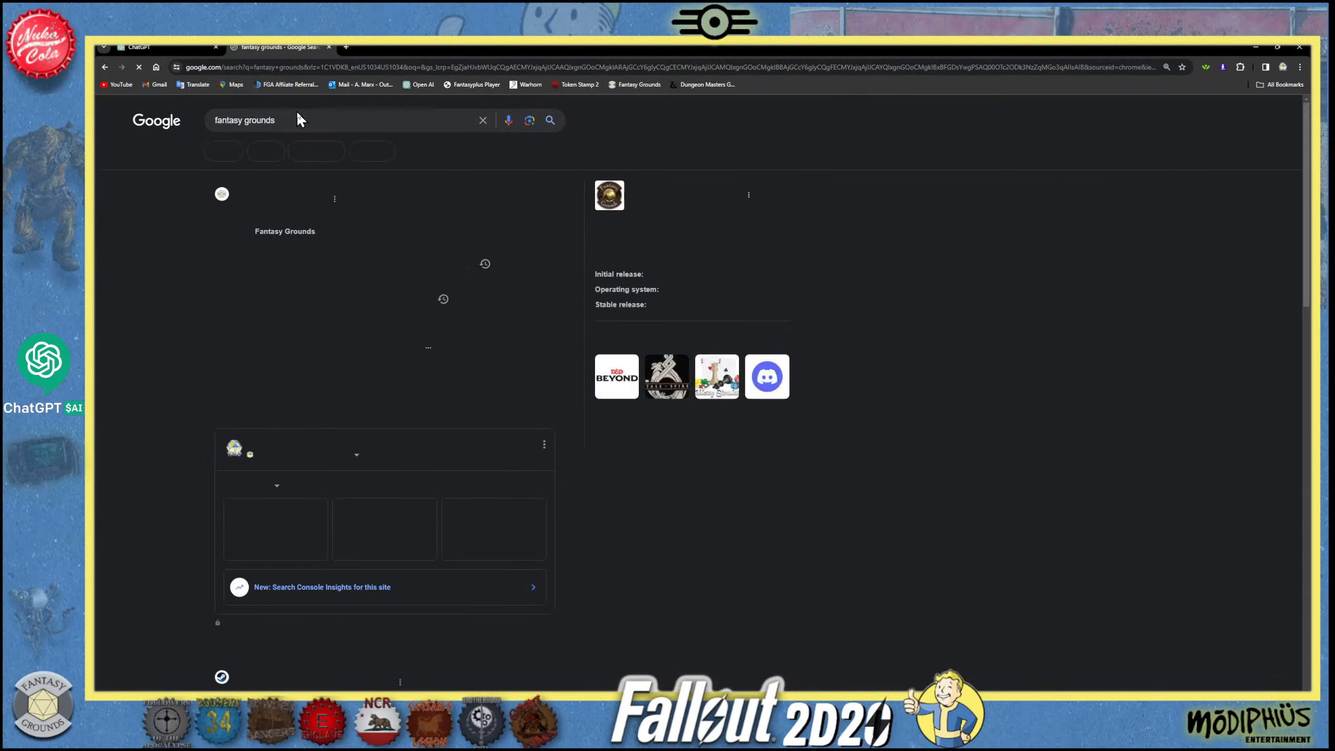
pyautogui.click(300, 120)
pyautogui.write('Atlassian')
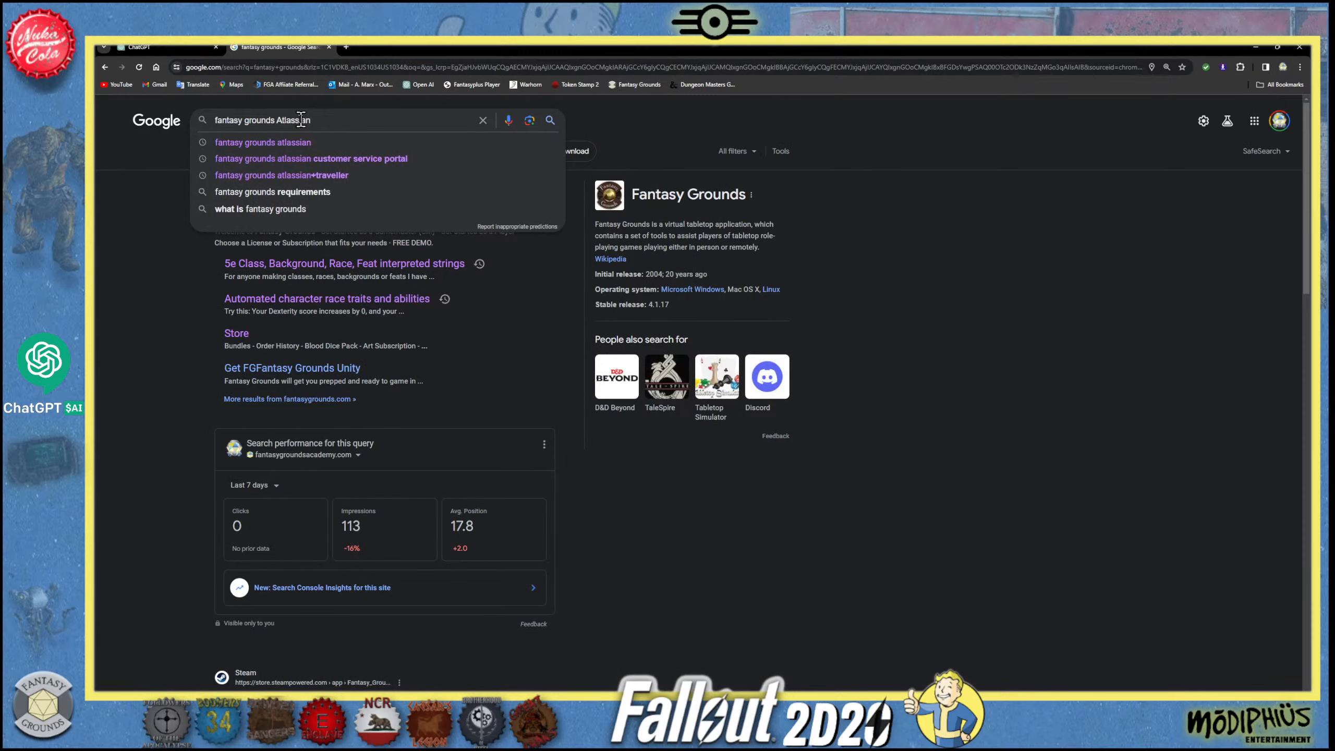
pyautogui.click(308, 140)
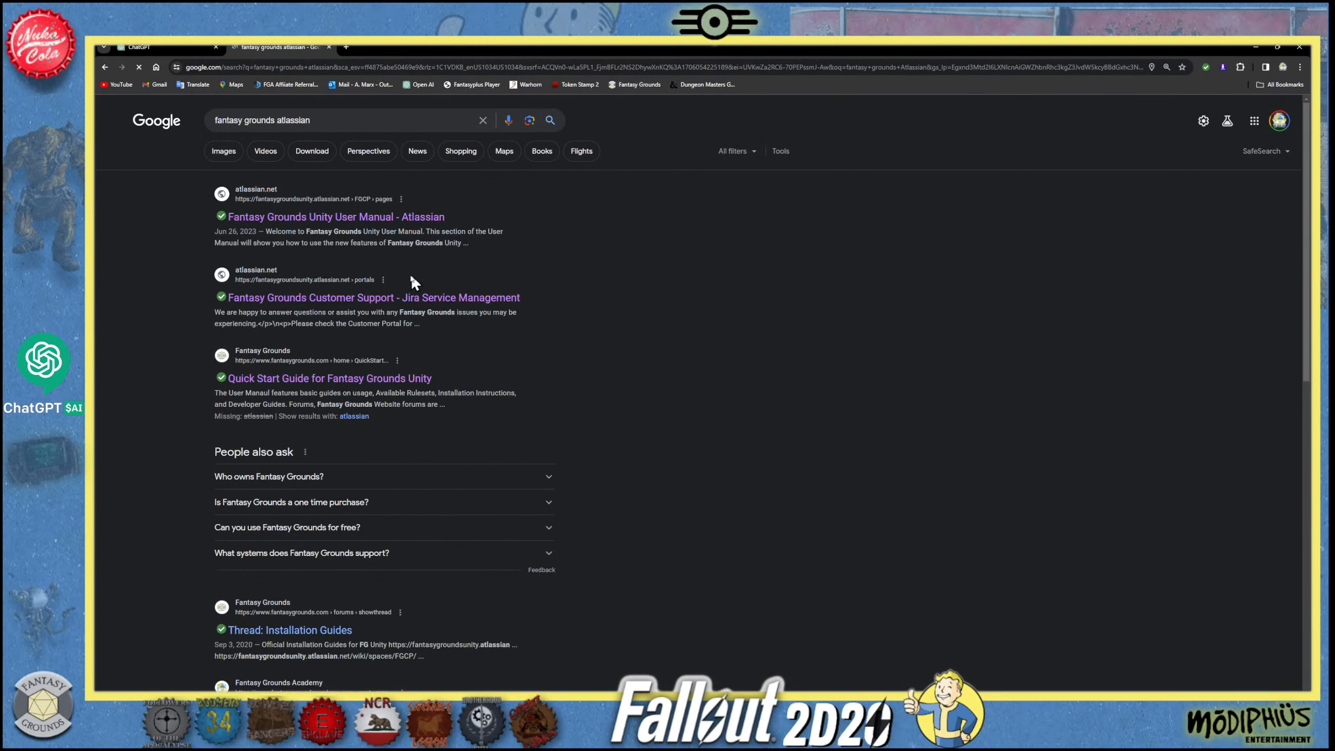
pyautogui.click(379, 220)
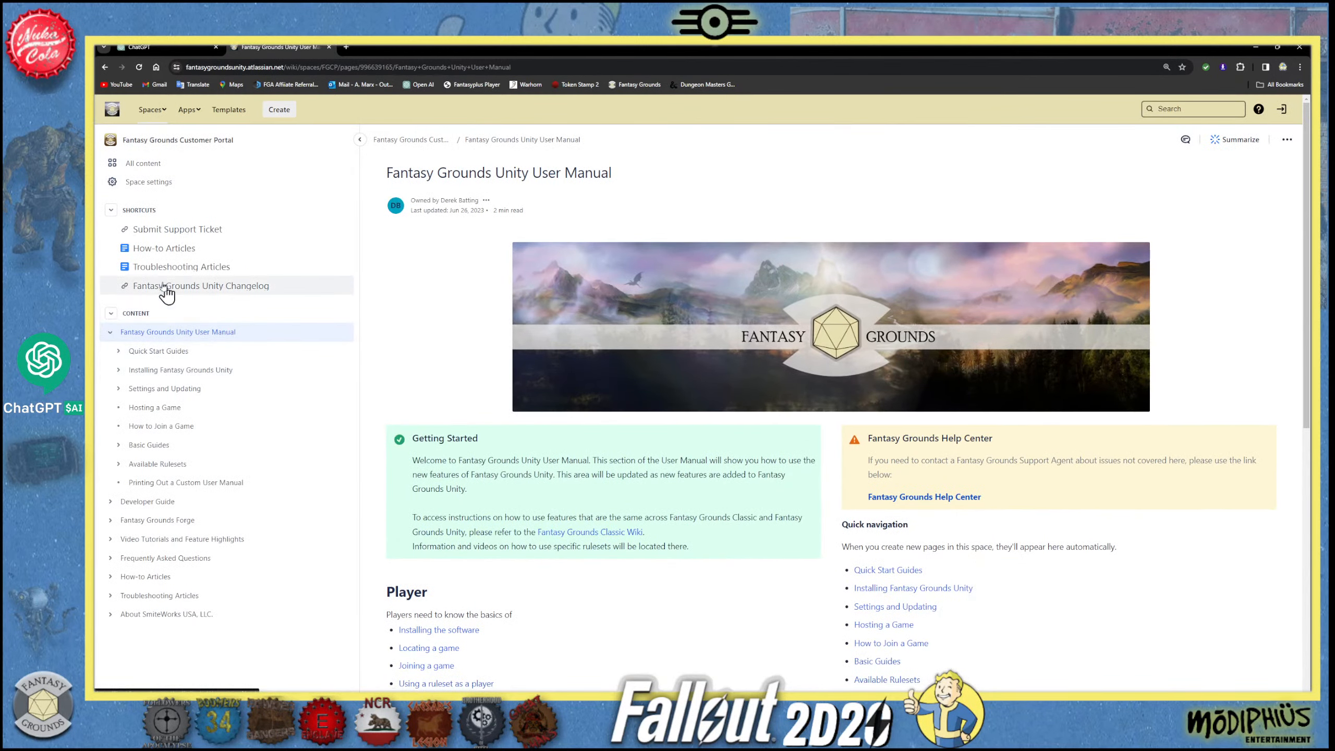
# - Browse the customer portal to the Available Rulesets, open the Fallout 2d20 Ruleset page and view its ruleset-specific guides
pyautogui.click(143, 183)
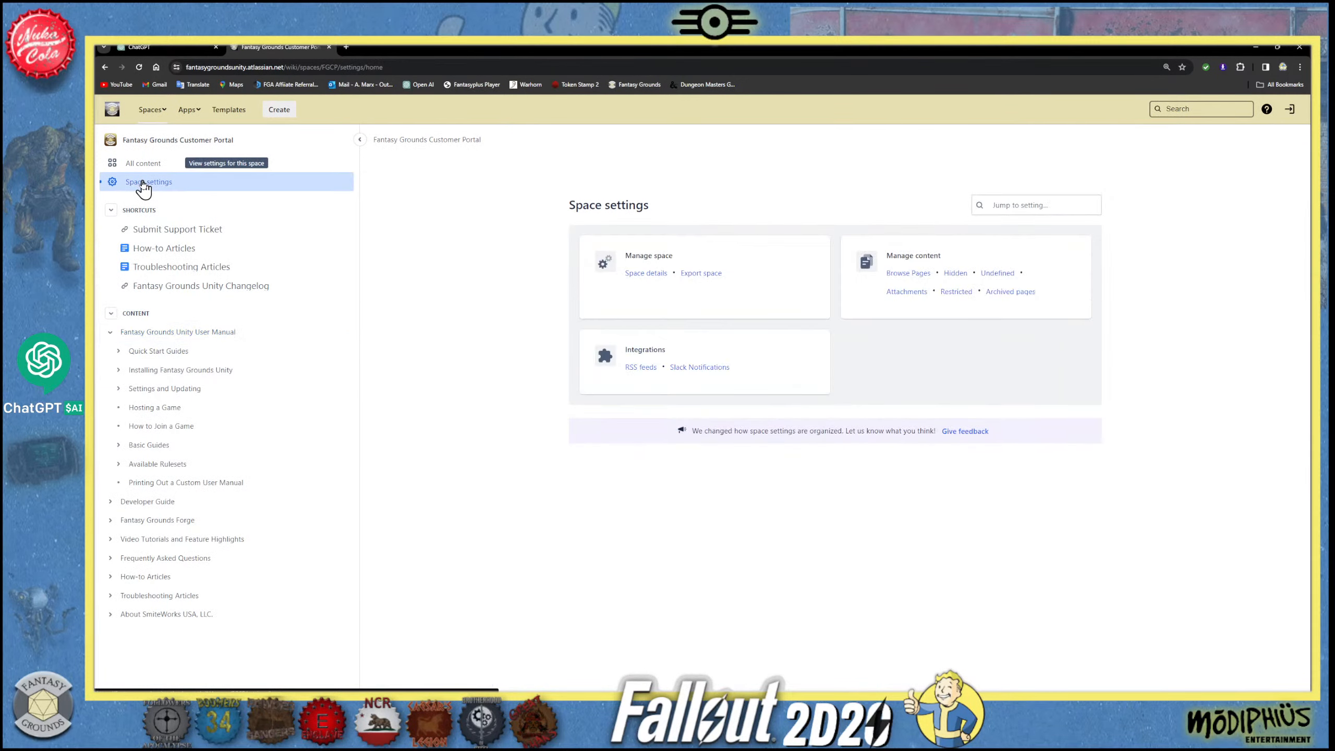
pyautogui.click(133, 165)
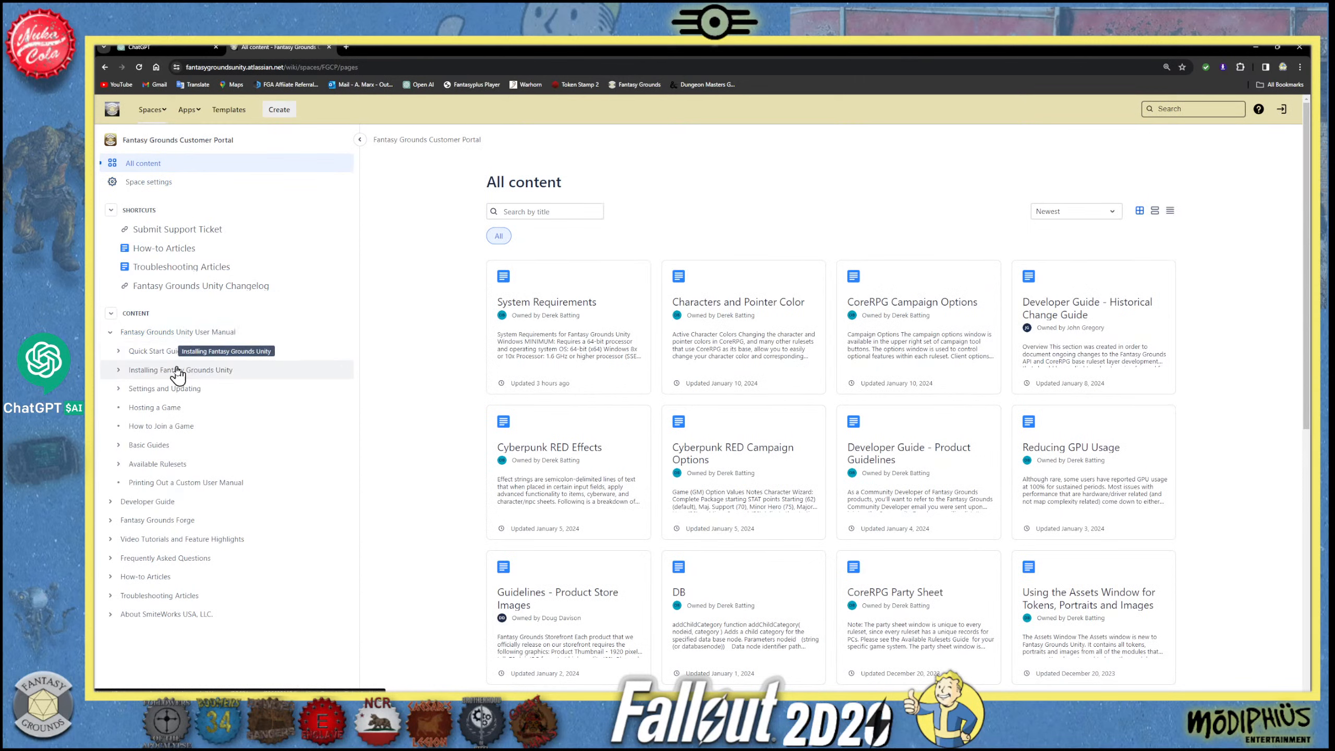
pyautogui.click(166, 467)
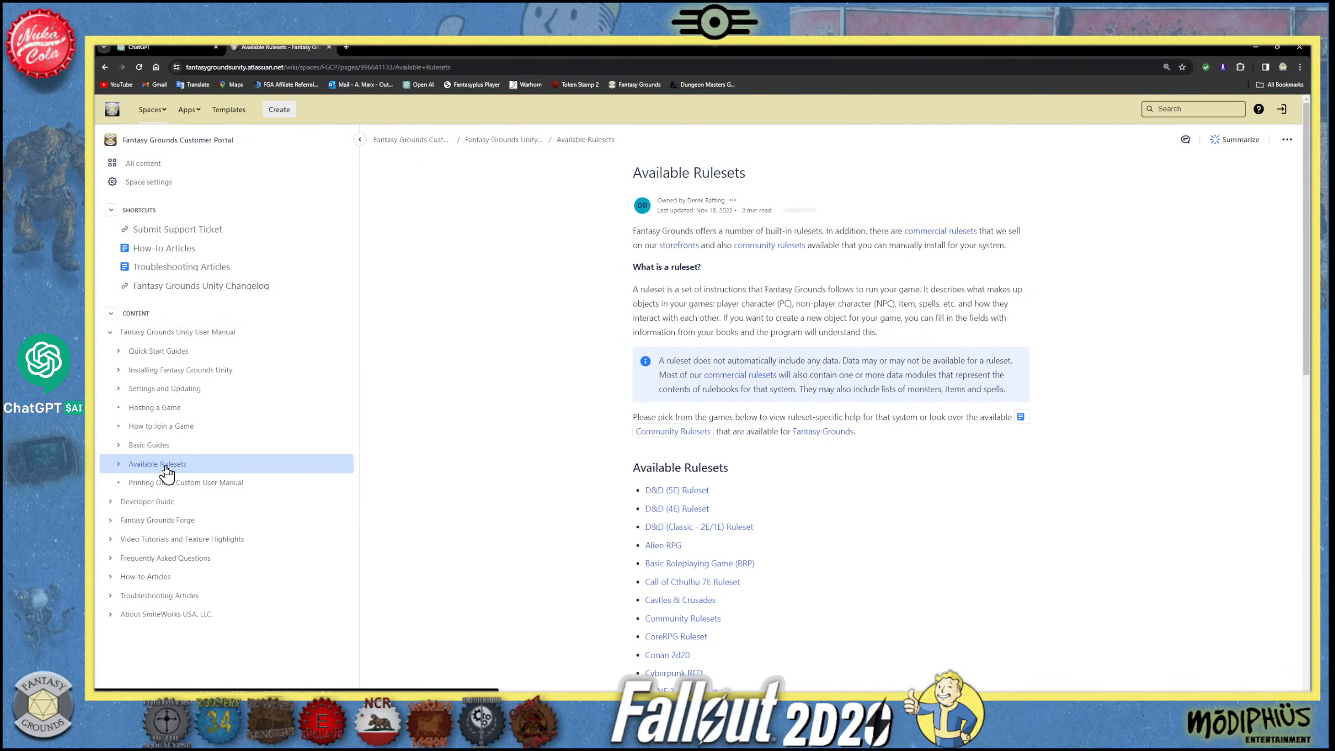
pyautogui.scroll(-2, 226, 444)
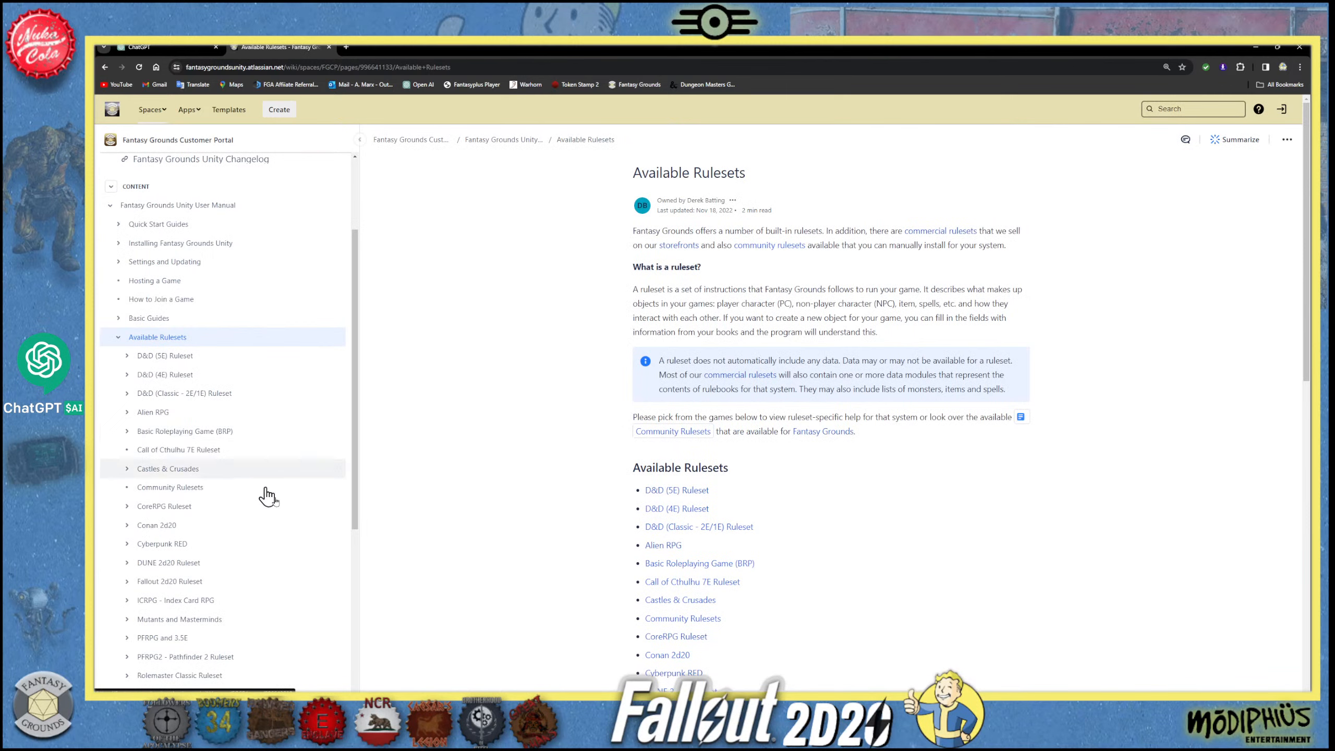
pyautogui.scroll(-1, 276, 520)
pyautogui.click(199, 518)
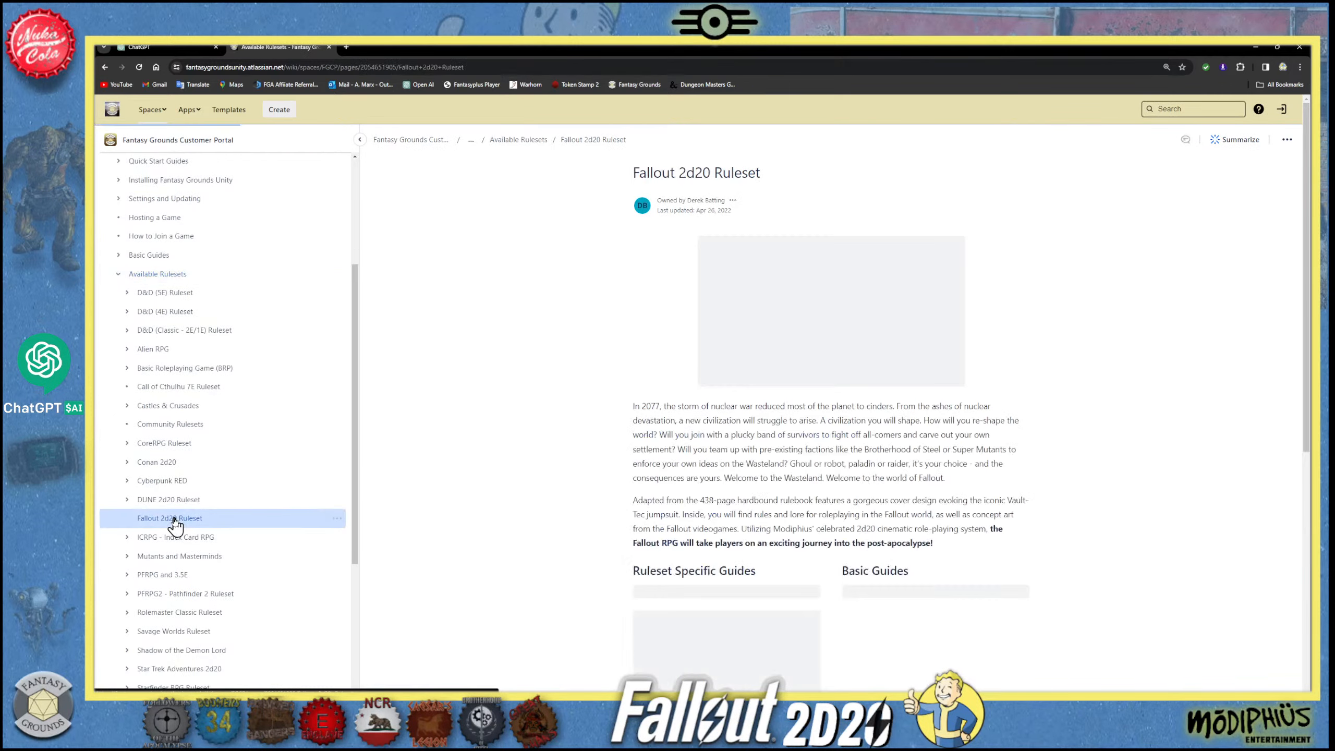
pyautogui.scroll(-5, 915, 447)
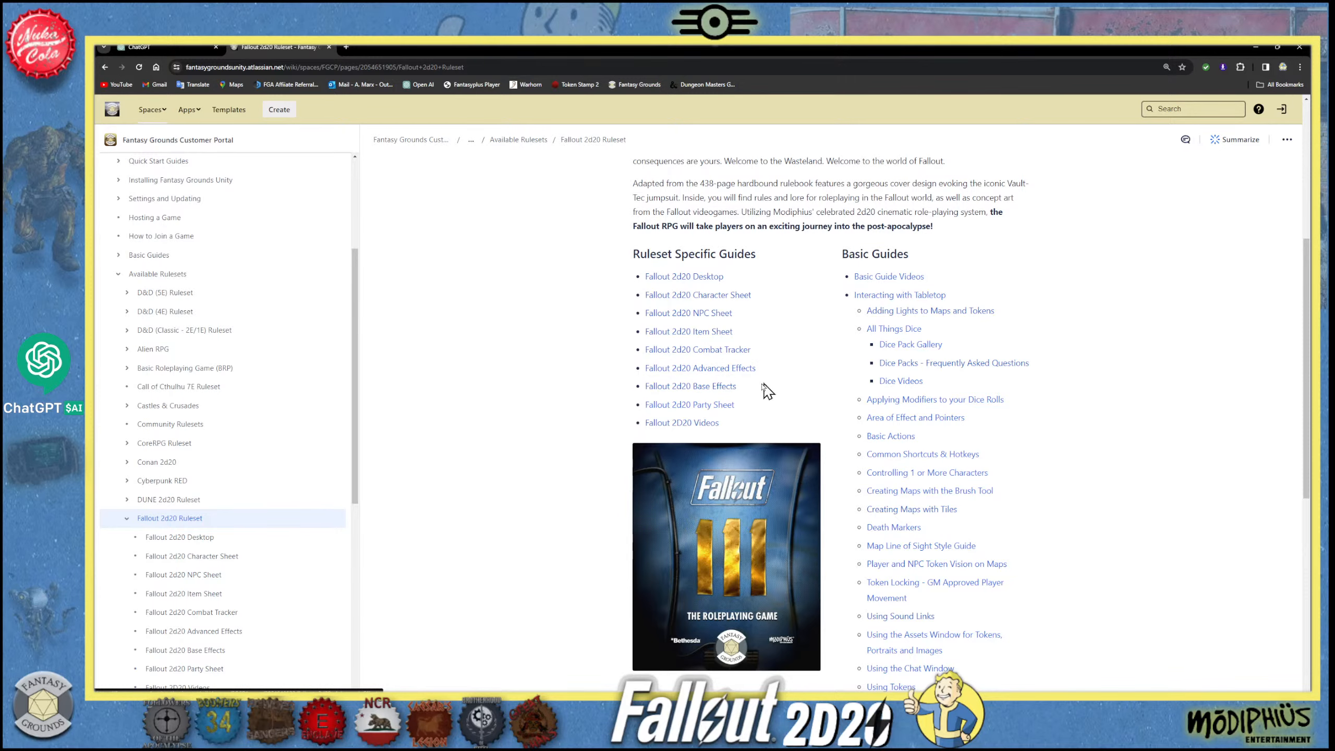
# - Open the Fallout 2d20 Base Effects guide and look through its list of effects
pyautogui.click(721, 388)
pyautogui.scroll(-10, 773, 409)
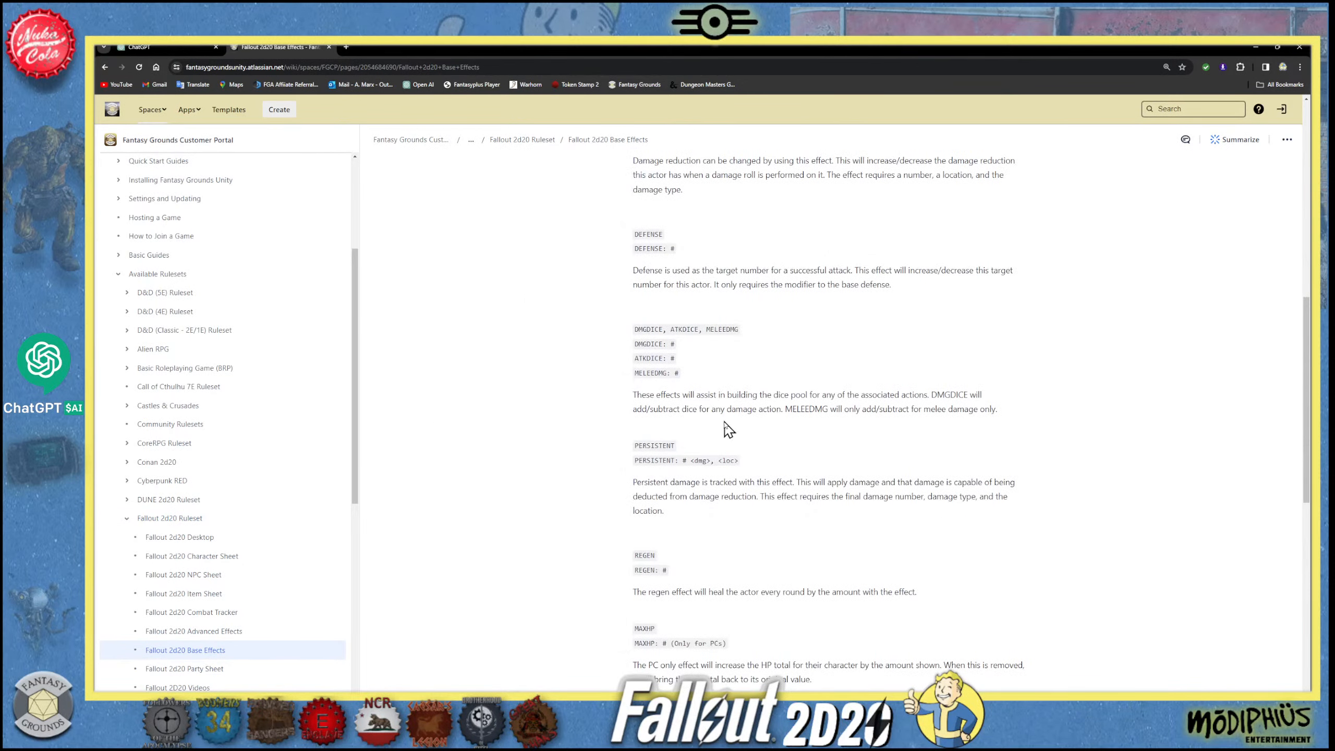
pyautogui.scroll(10, 852, 331)
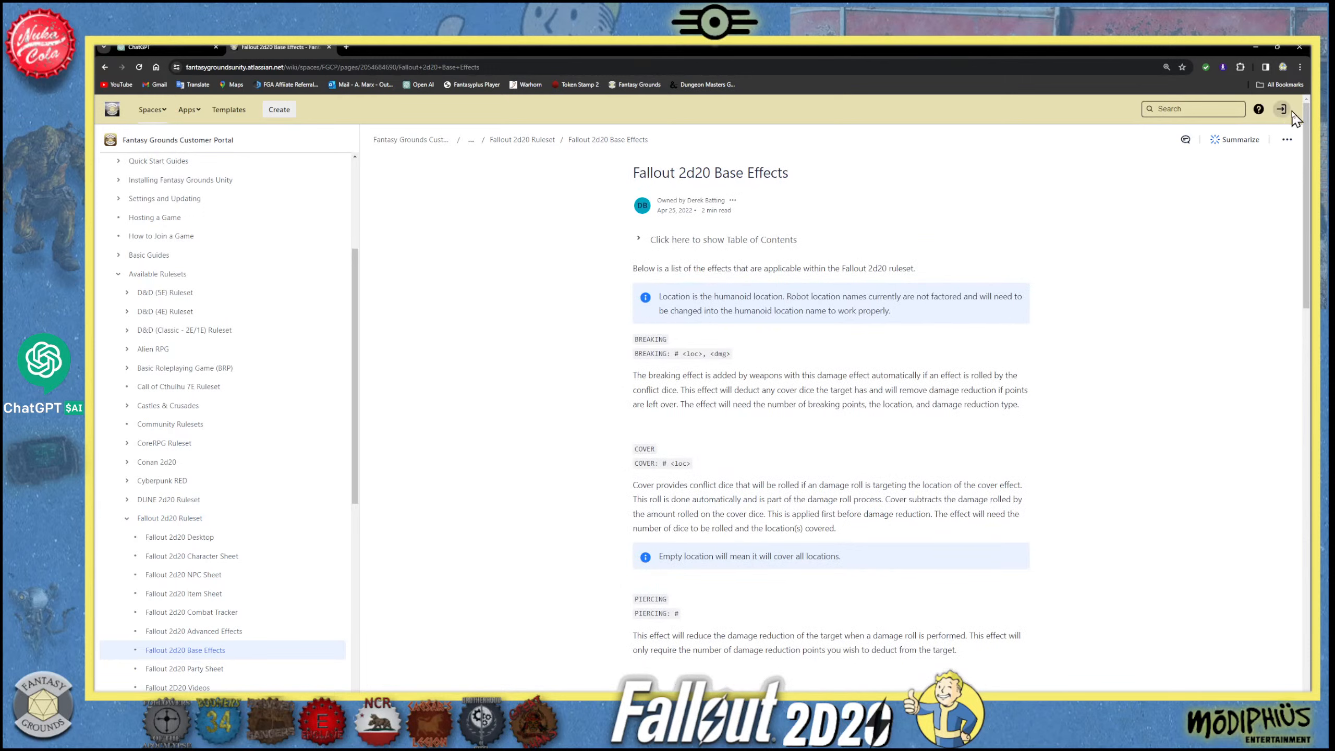
# - Check the export and attachment options available for the Fallout 2d20 Base Effects page, leaving them without exporting
pyautogui.click(1287, 140)
pyautogui.moveTo(1216, 164)
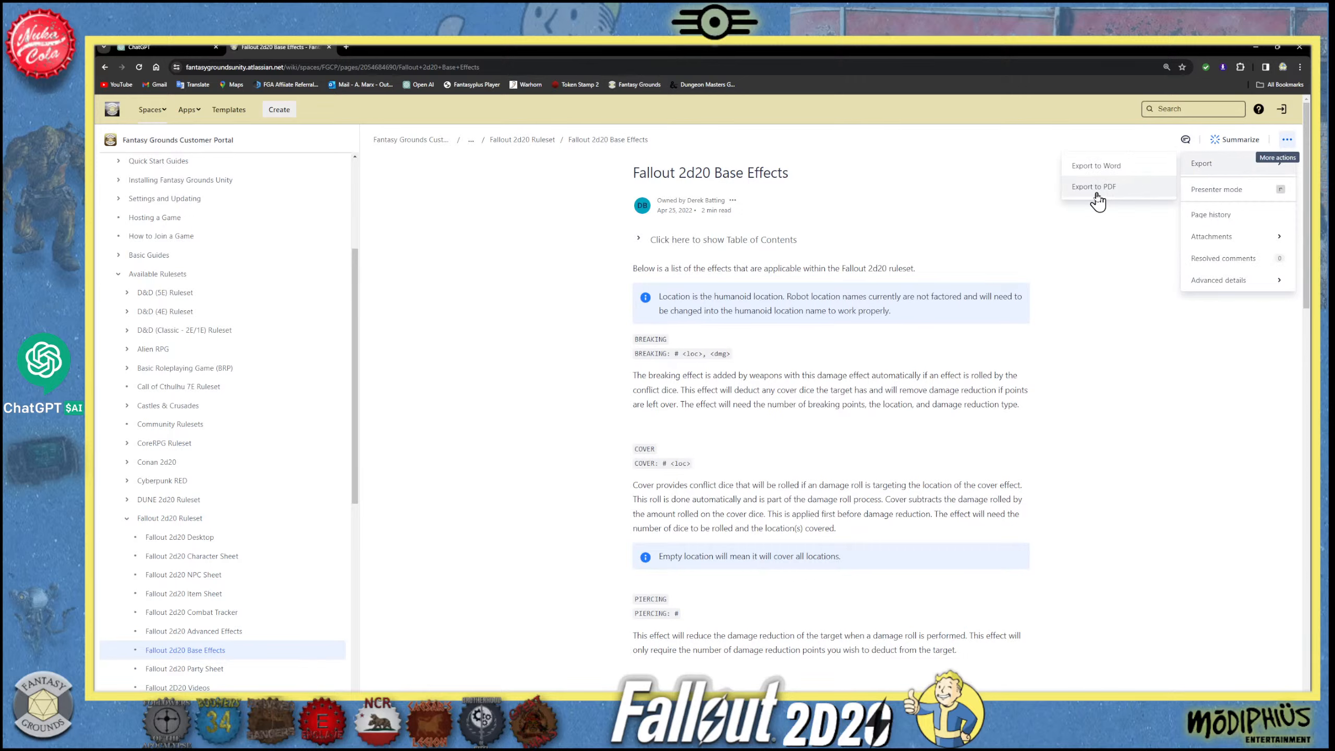
pyautogui.click(472, 270)
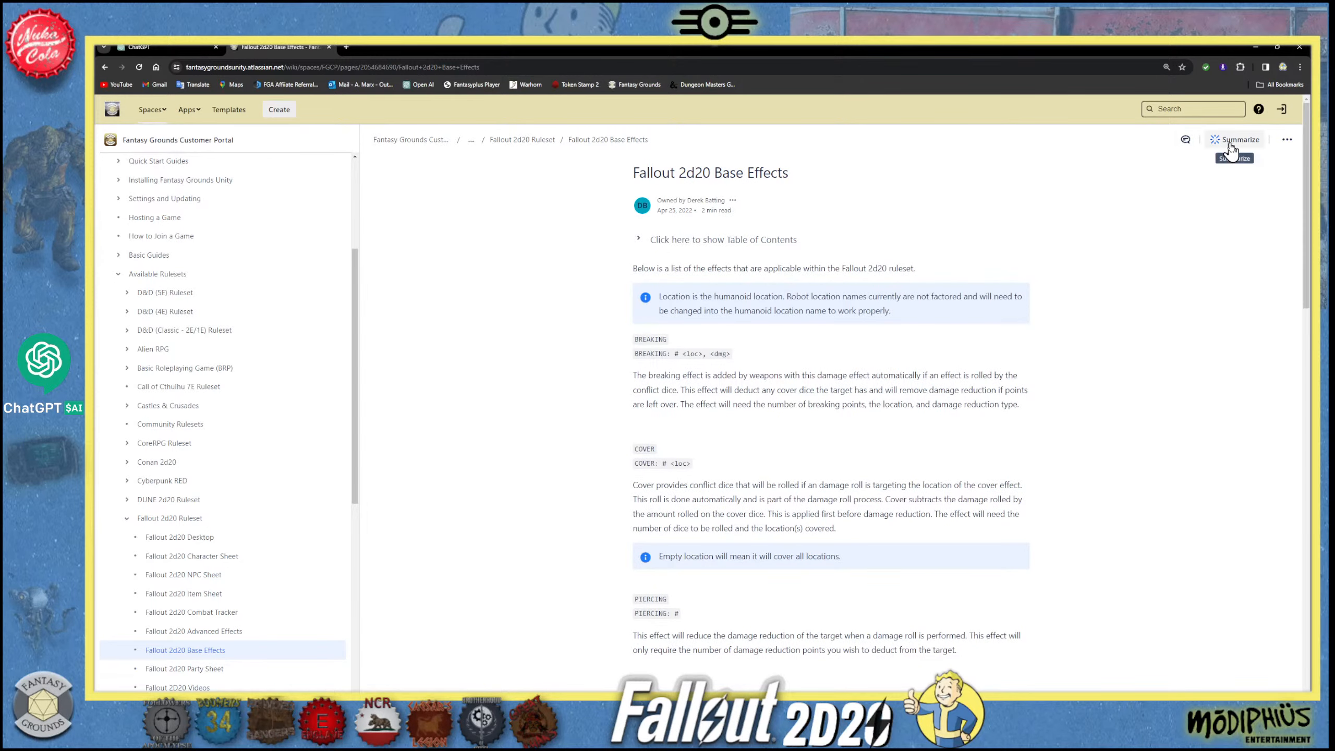
pyautogui.click(1287, 141)
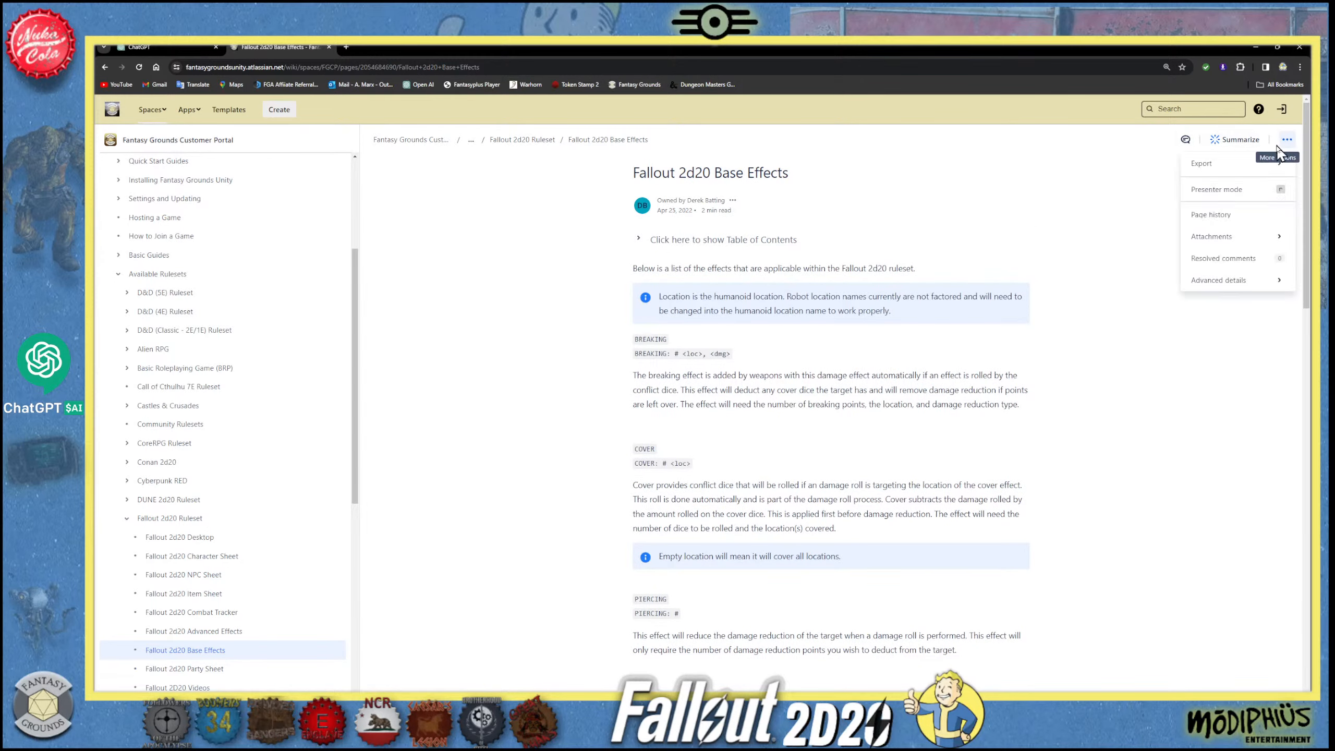
pyautogui.moveTo(1221, 167)
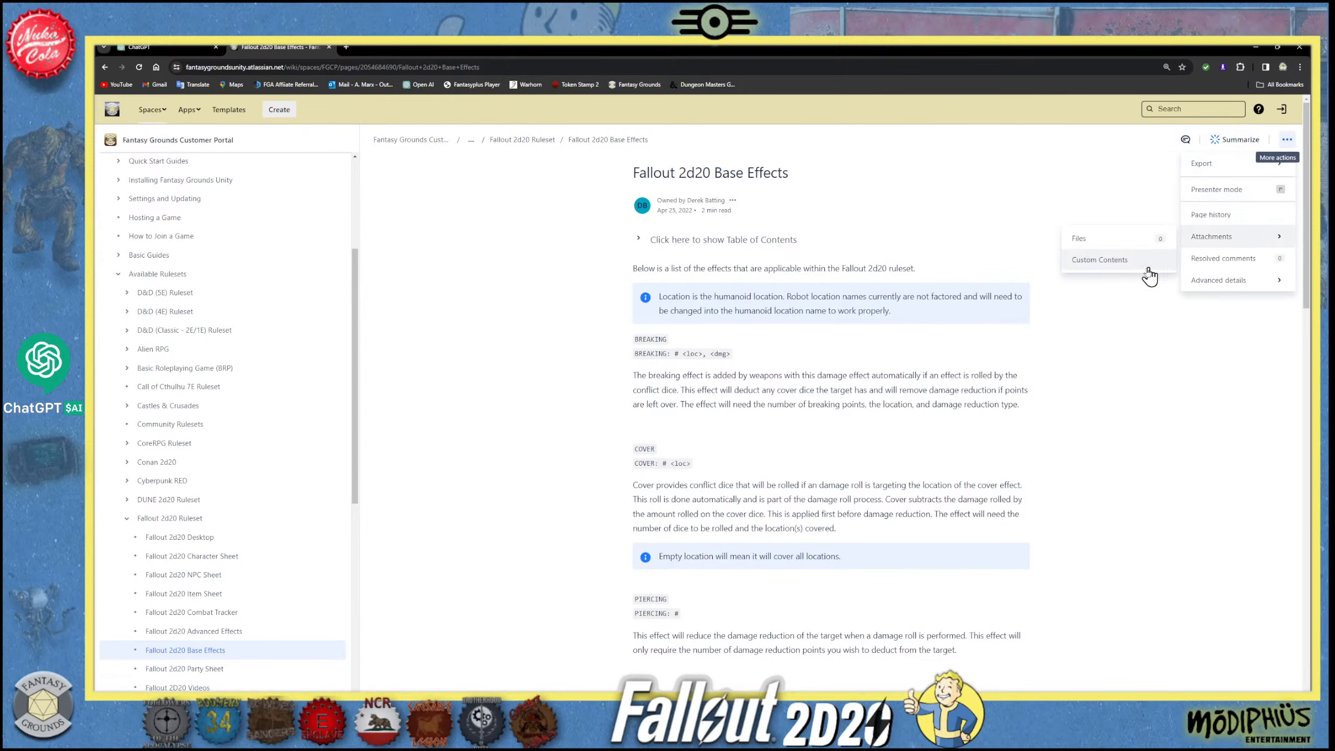
pyautogui.click(598, 252)
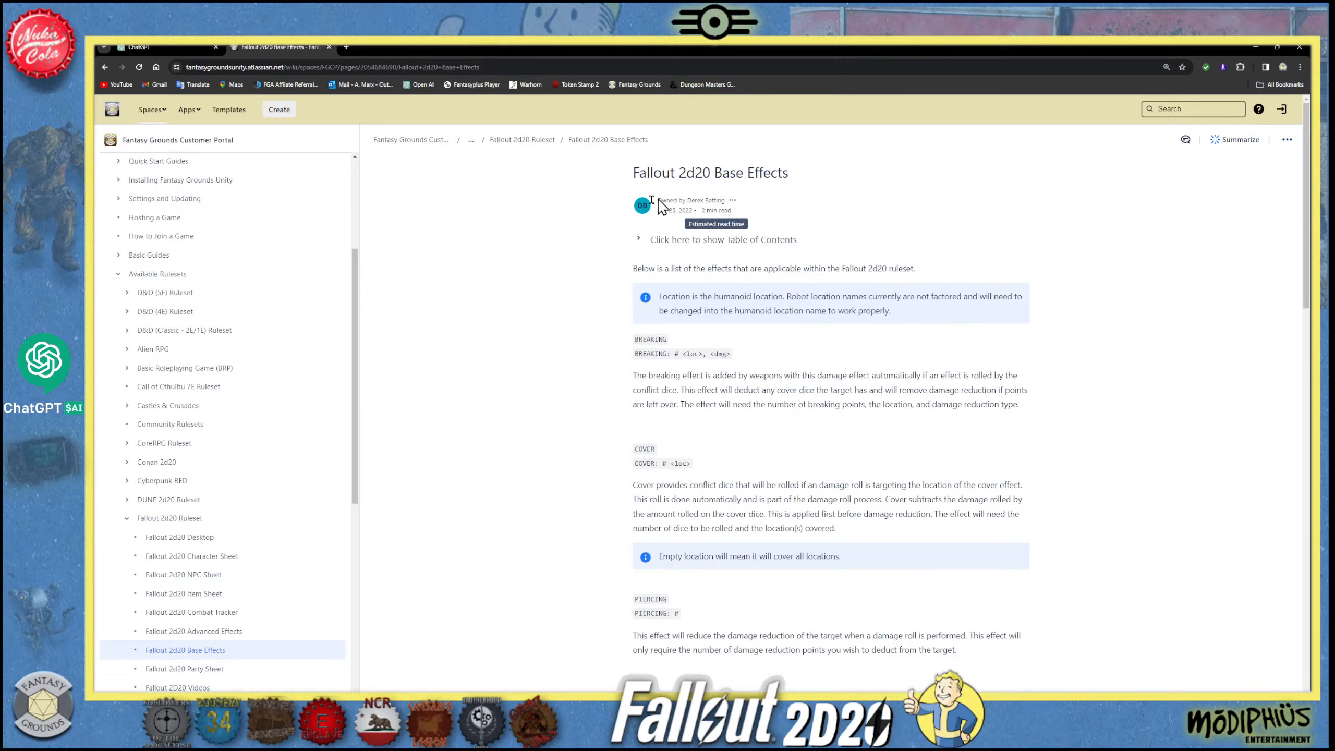
# - View the Fallout 2d20 Party Sheet page and go back to the Fallout 2d20 Base Effects page
pyautogui.scroll(-1, 248, 550)
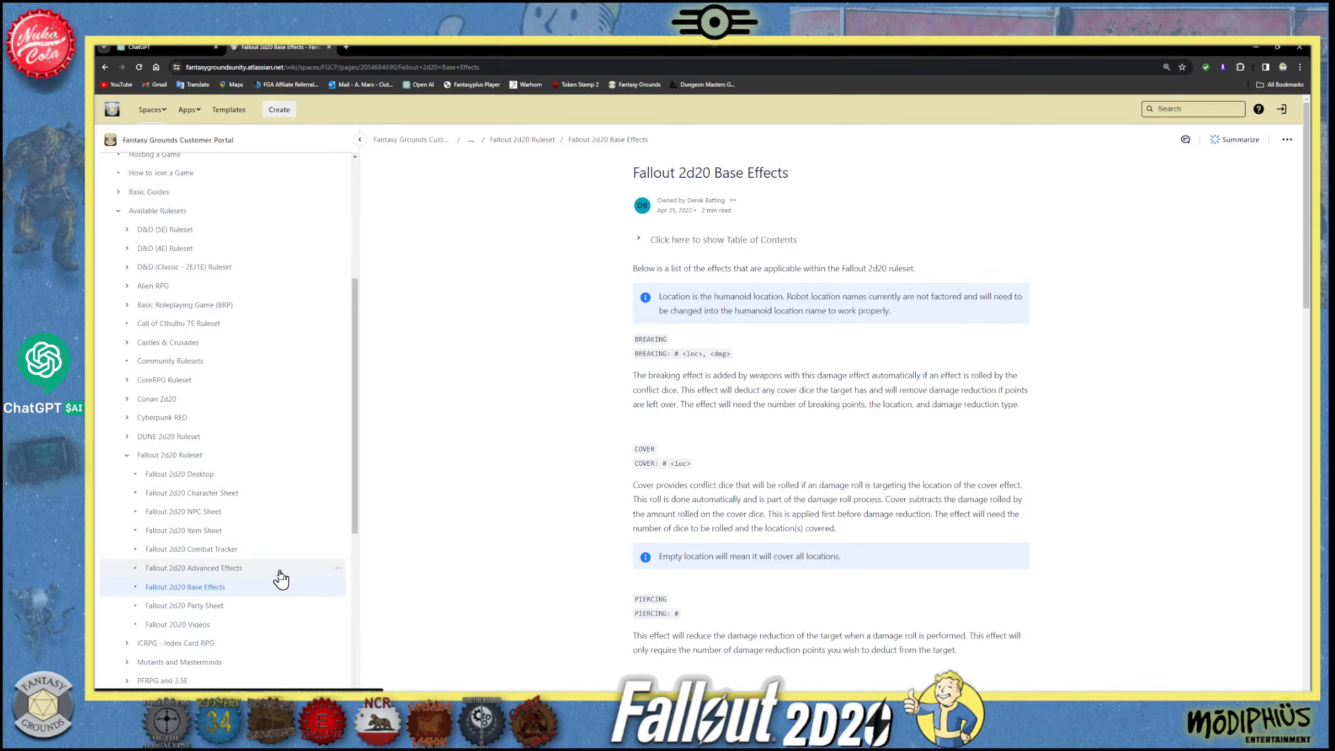
pyautogui.click(224, 607)
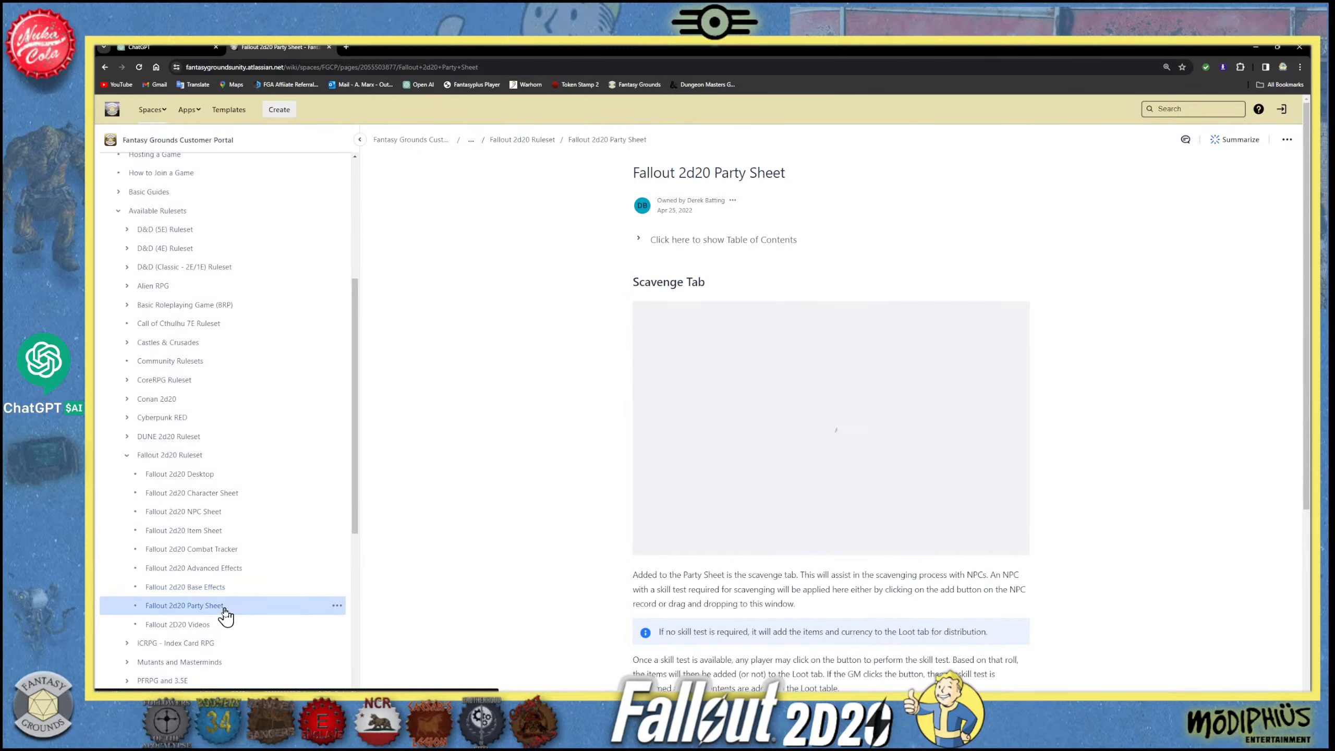
pyautogui.click(222, 588)
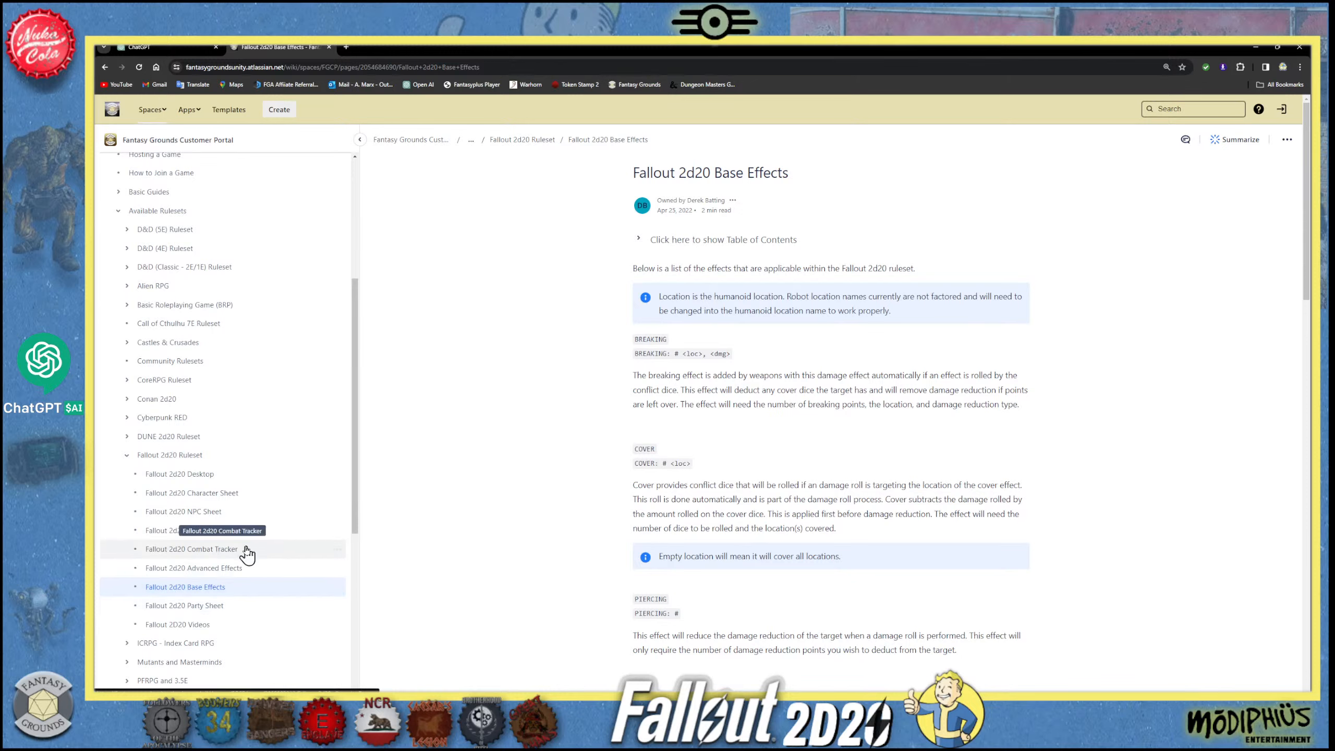
# - Switch back to the GPT editor and review the conversation starters, knowledge, capabilities and actions settings
pyautogui.click(180, 49)
pyautogui.scroll(-2, 269, 541)
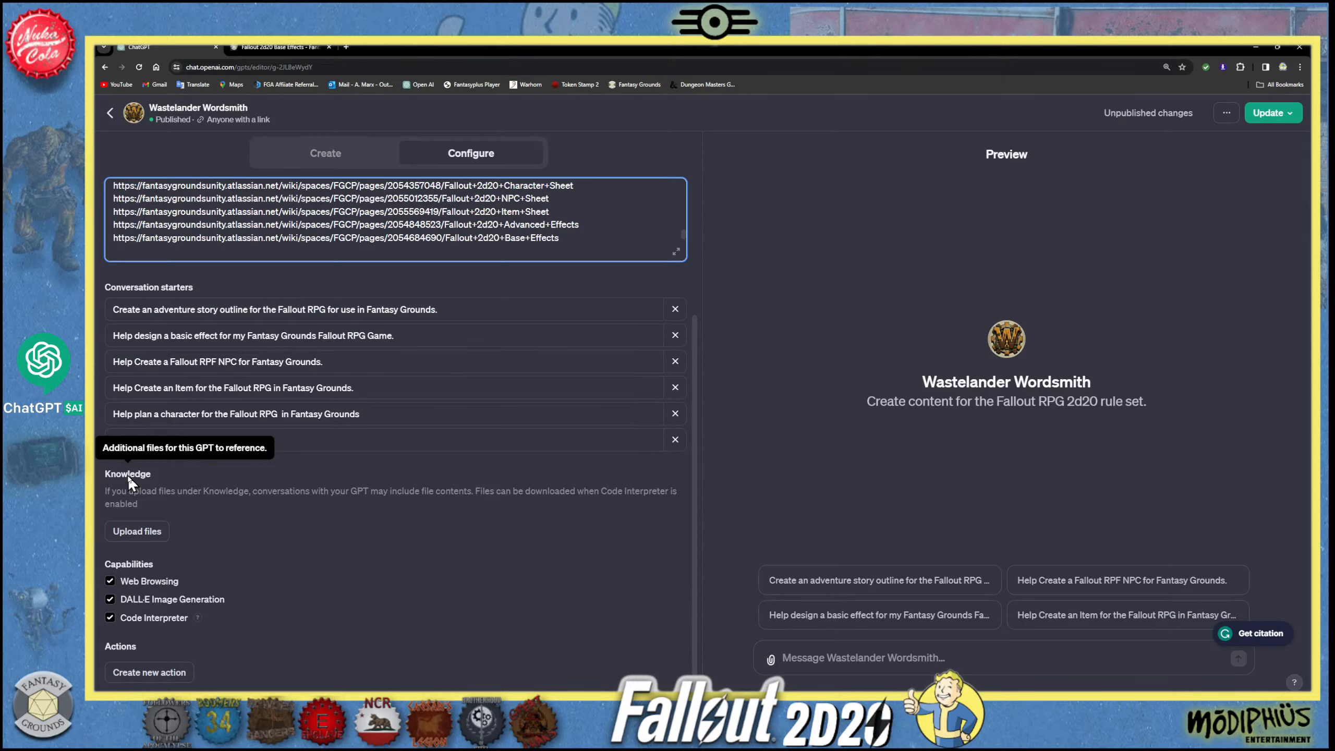
pyautogui.scroll(1, 398, 270)
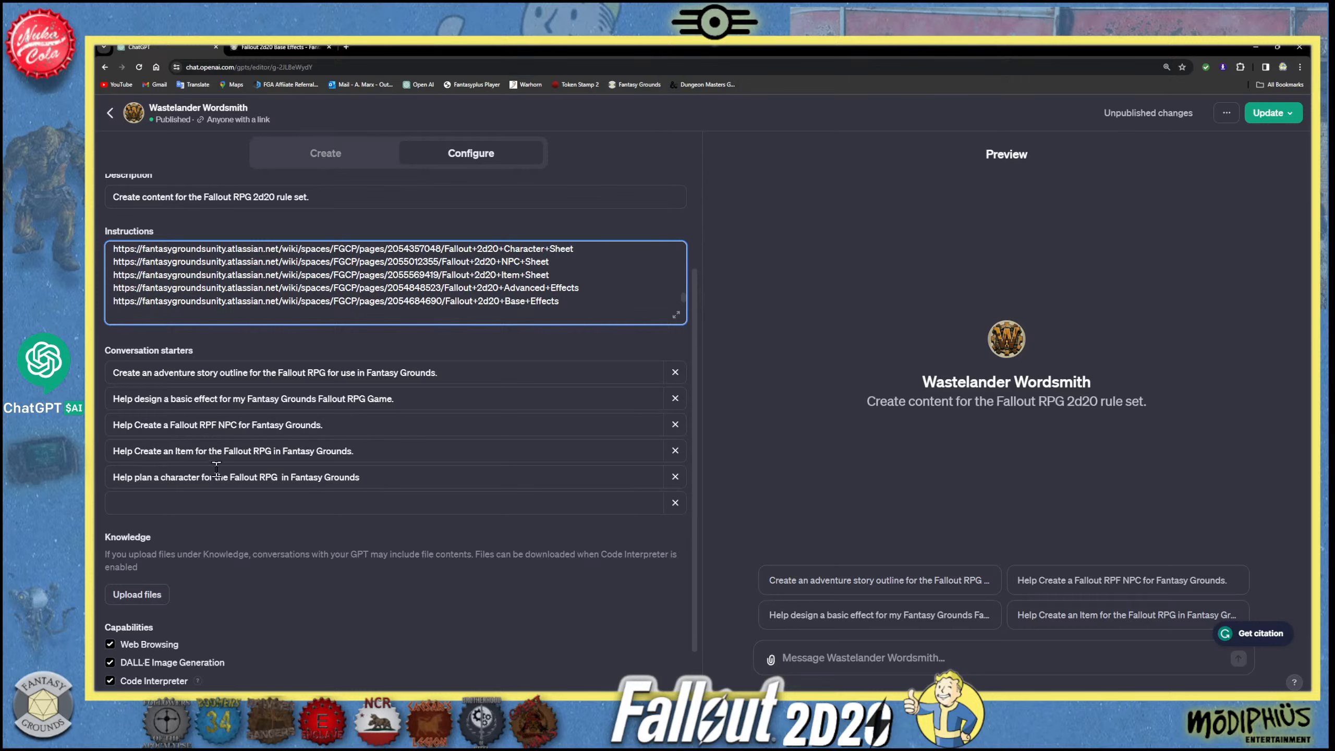
pyautogui.scroll(3, 218, 469)
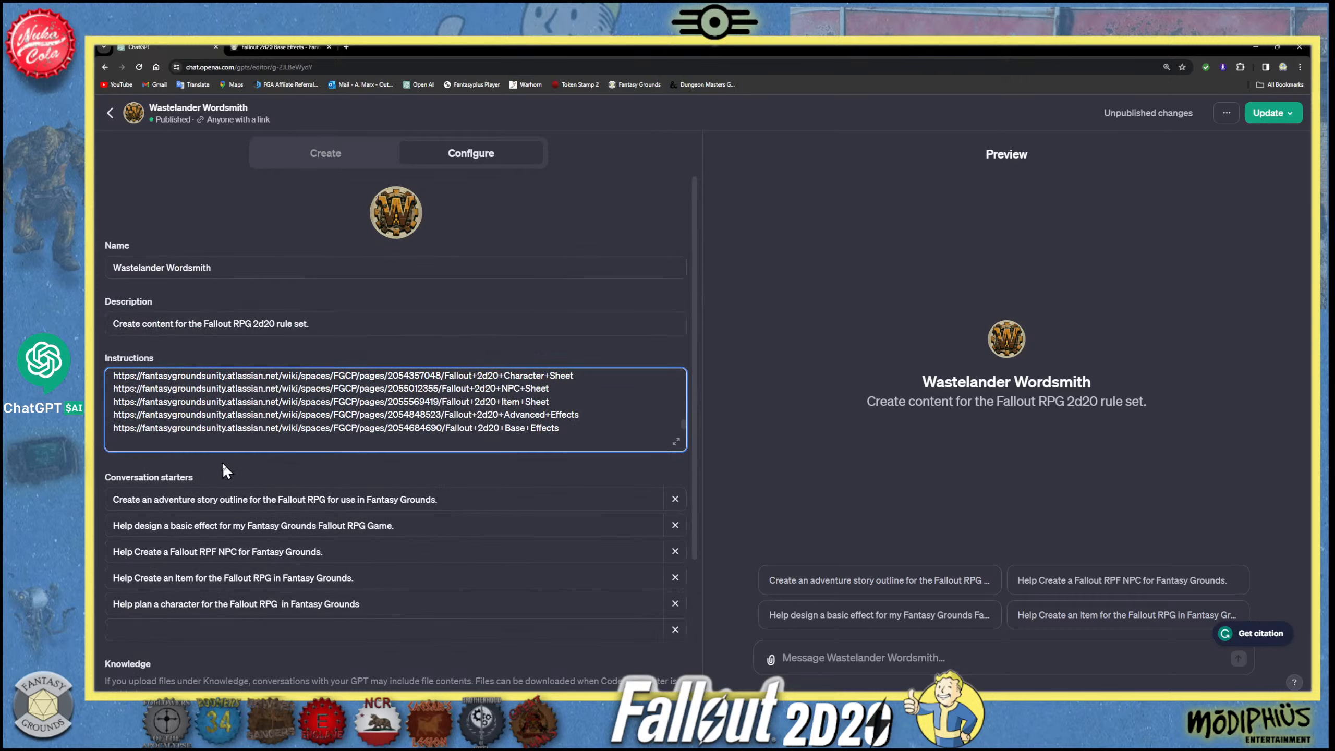
pyautogui.scroll(-4, 223, 459)
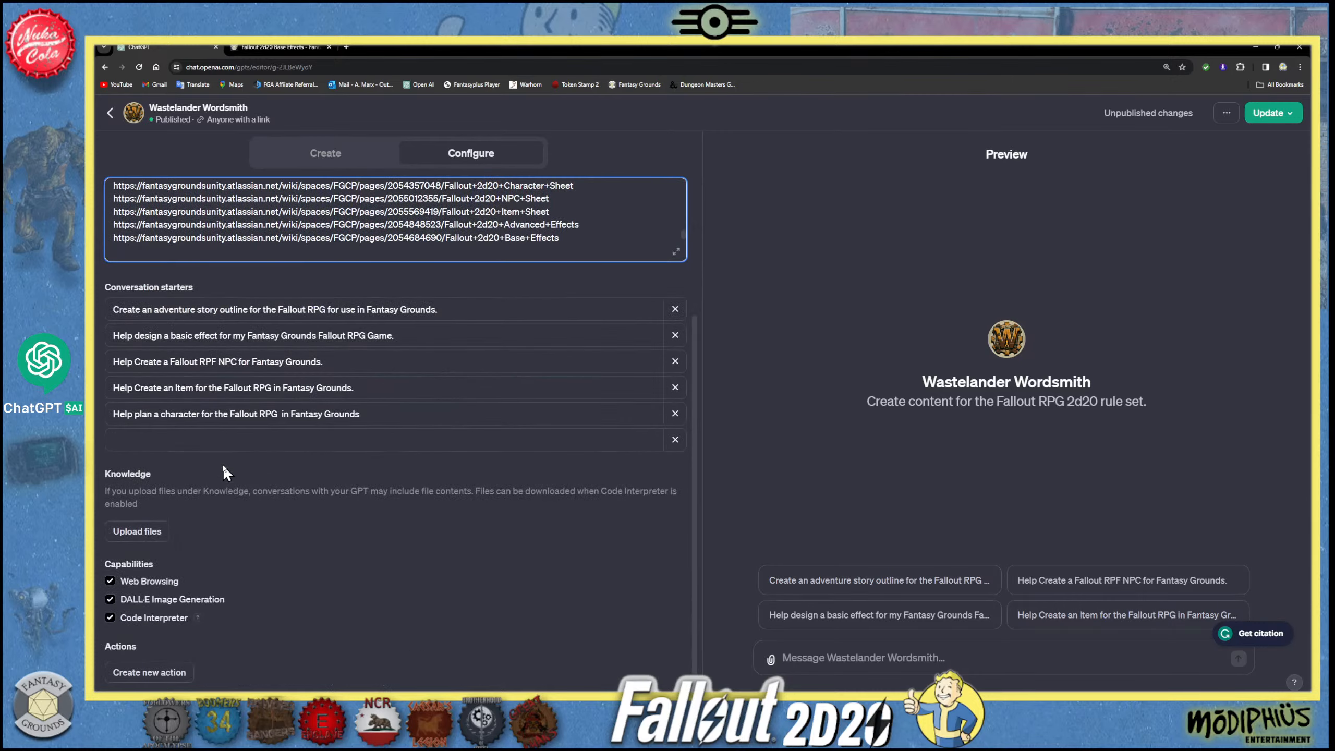
pyautogui.moveTo(155, 475)
pyautogui.scroll(1, 276, 439)
pyautogui.scroll(-1, 278, 435)
# - Try to remove the empty conversation starter, and publish the updated Wastelander Wordsmith GPT to anyone with a link
pyautogui.click(675, 443)
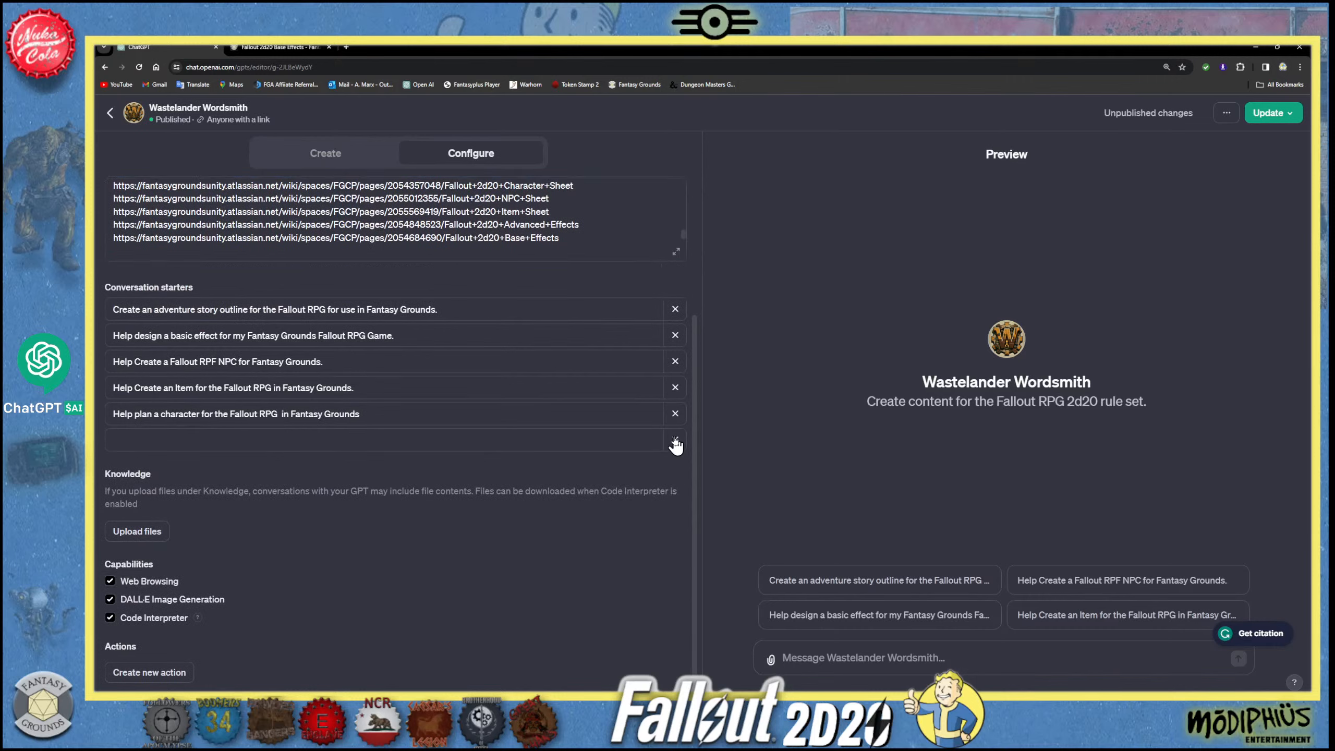
pyautogui.scroll(2, 461, 387)
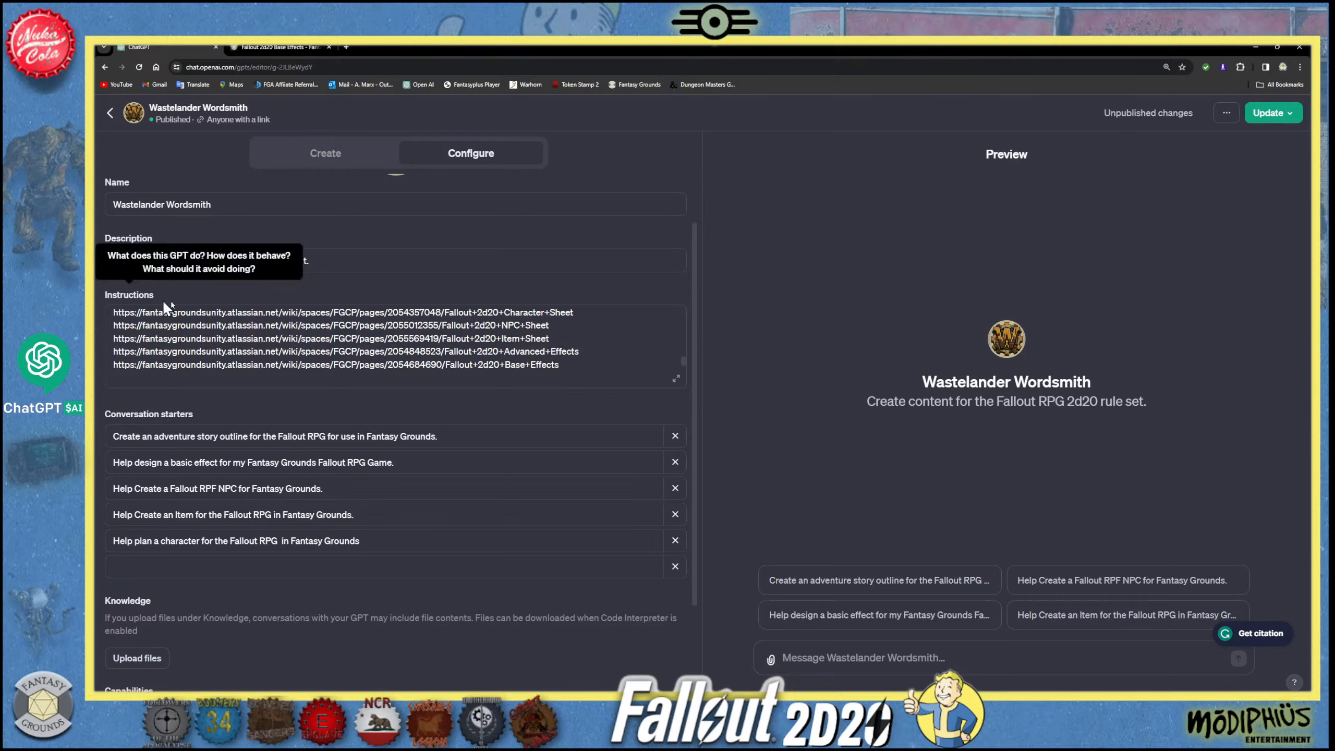
pyautogui.scroll(-3, 242, 356)
pyautogui.scroll(-5, 242, 357)
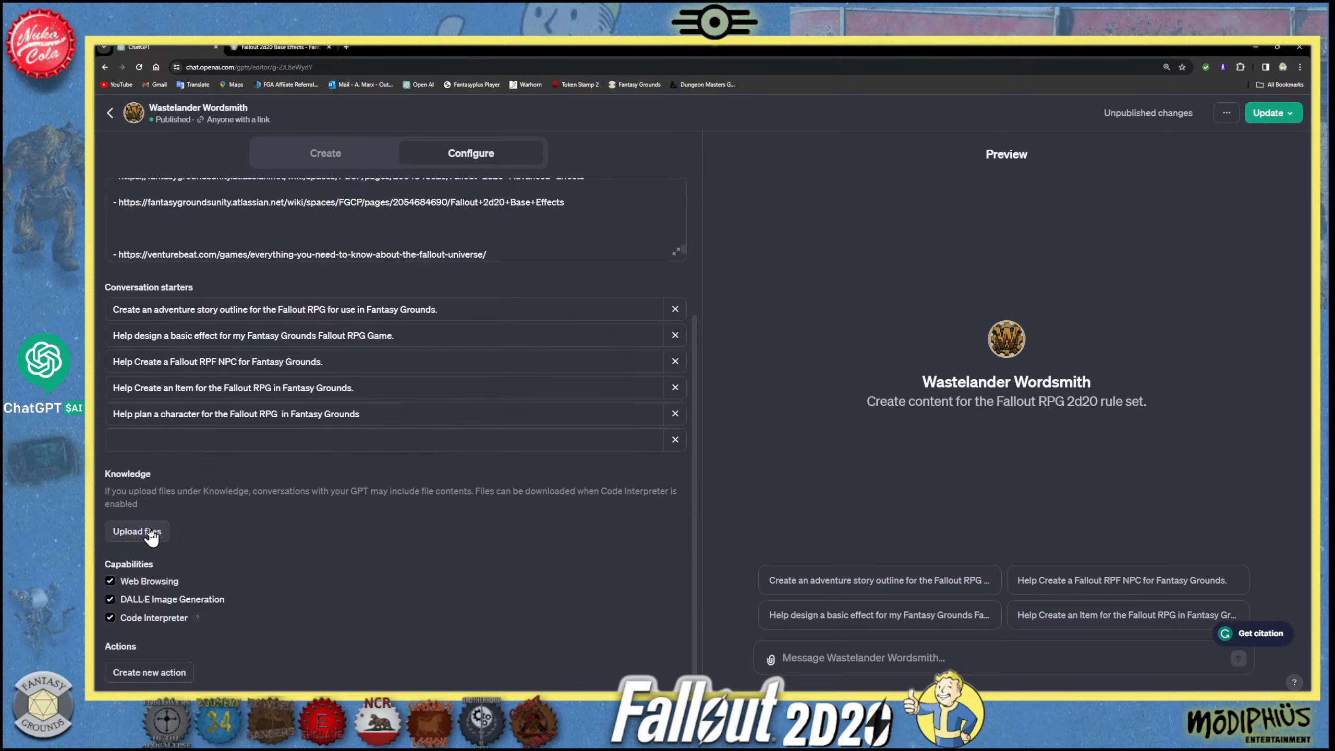
pyautogui.click(1268, 115)
pyautogui.click(1208, 302)
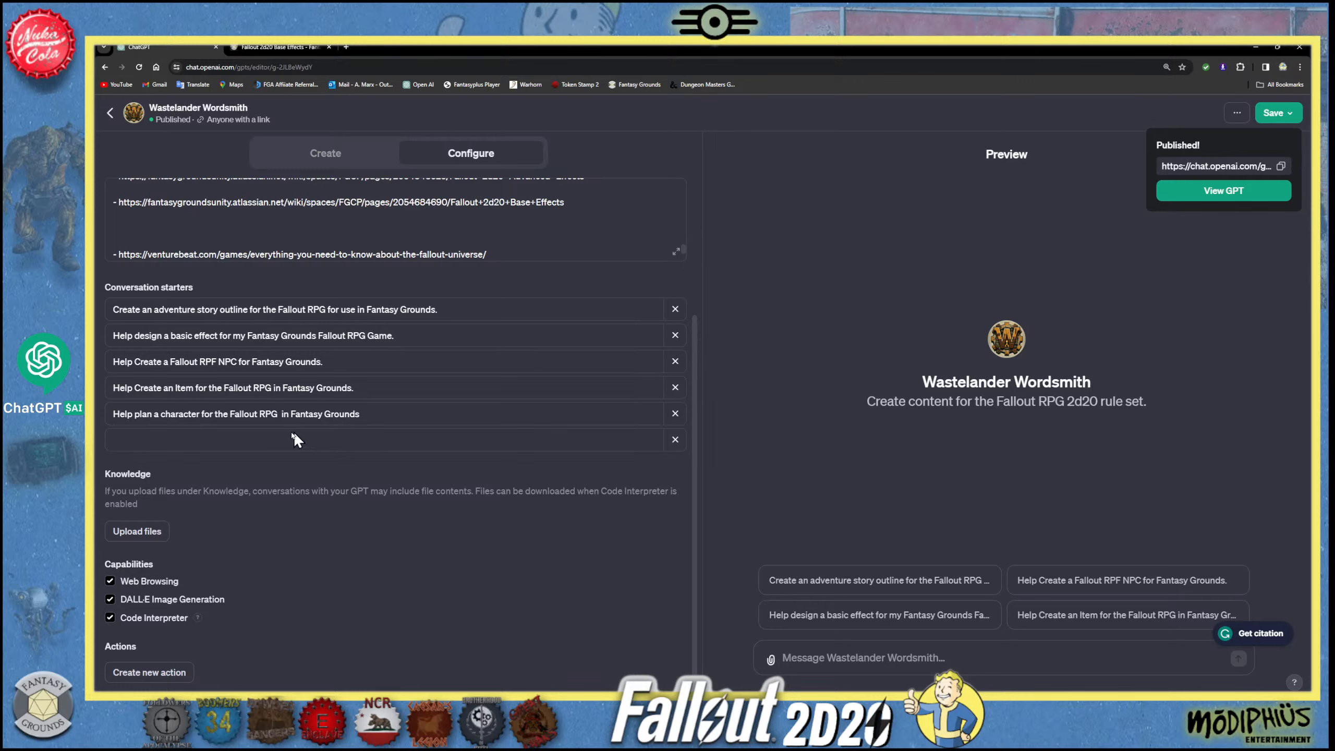
# - Delete the extra blank lines between the Fallout 2d20 Base Effects link and the venturebeat.com link in the instructions
pyautogui.click(268, 440)
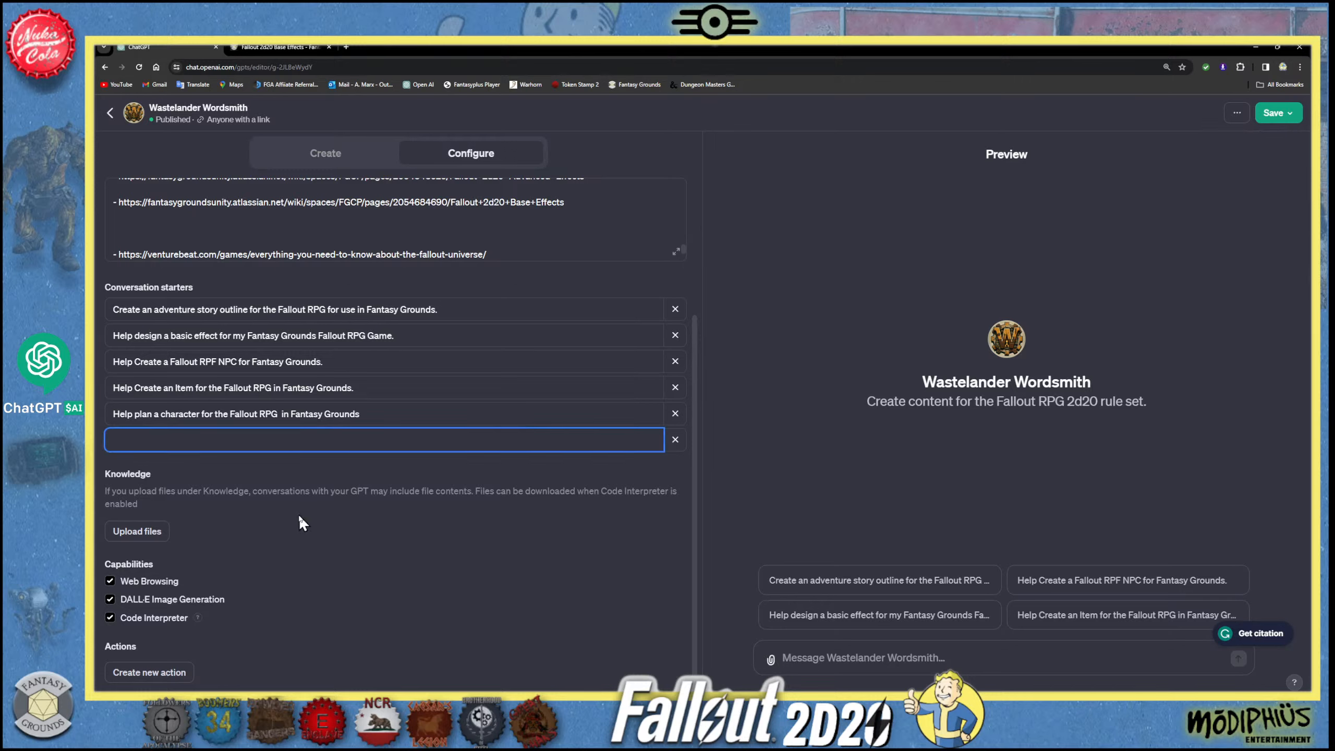
pyautogui.scroll(3, 299, 515)
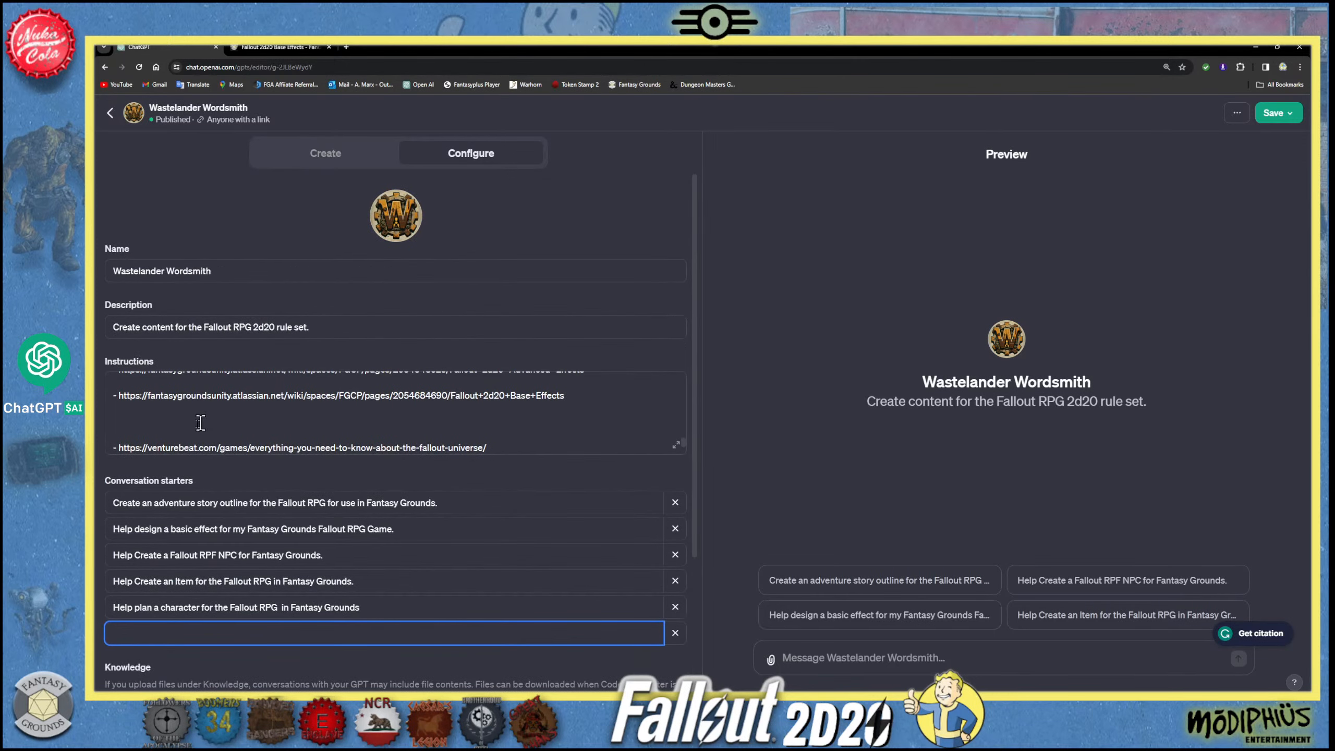
pyautogui.click(166, 424)
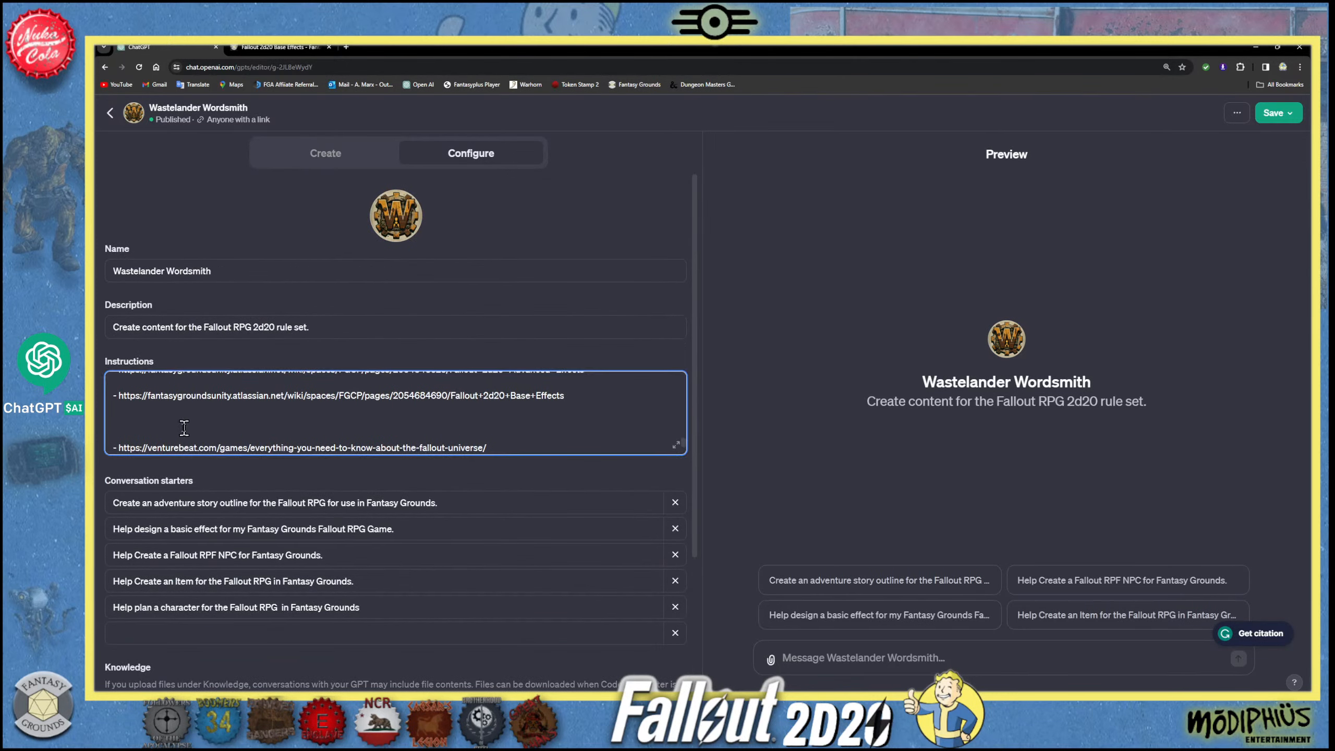
pyautogui.press('BackSpace')
pyautogui.scroll(2, 181, 422)
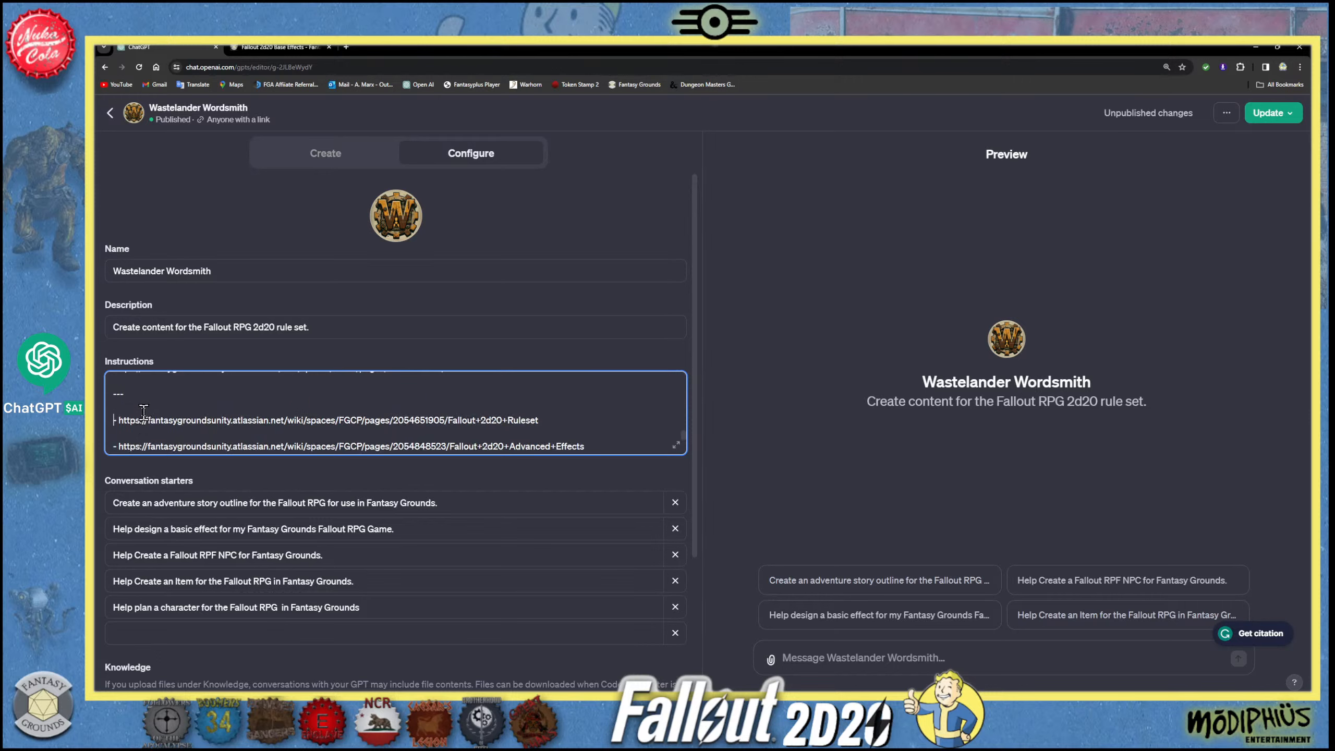
pyautogui.scroll(-4, 477, 414)
pyautogui.hotkey('ctrl', 'v')
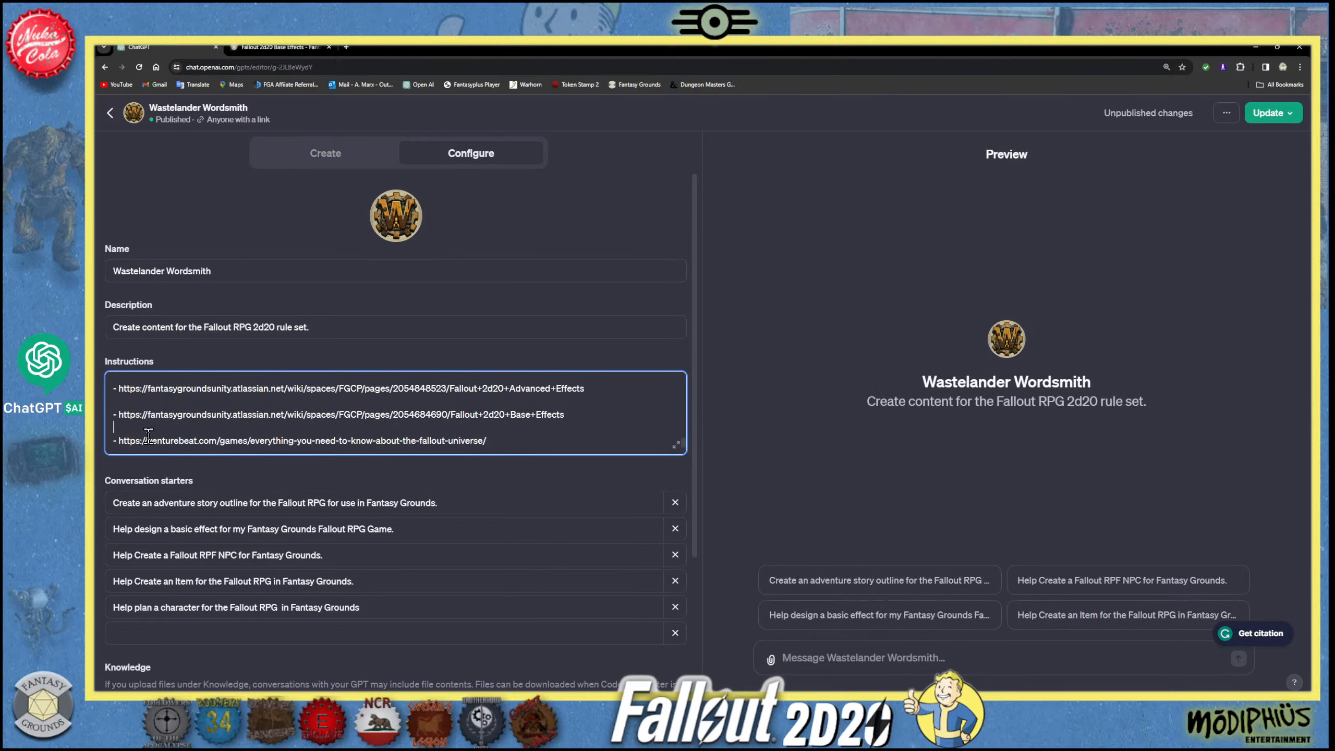
pyautogui.scroll(-2, 439, 400)
pyautogui.scroll(-2, 440, 399)
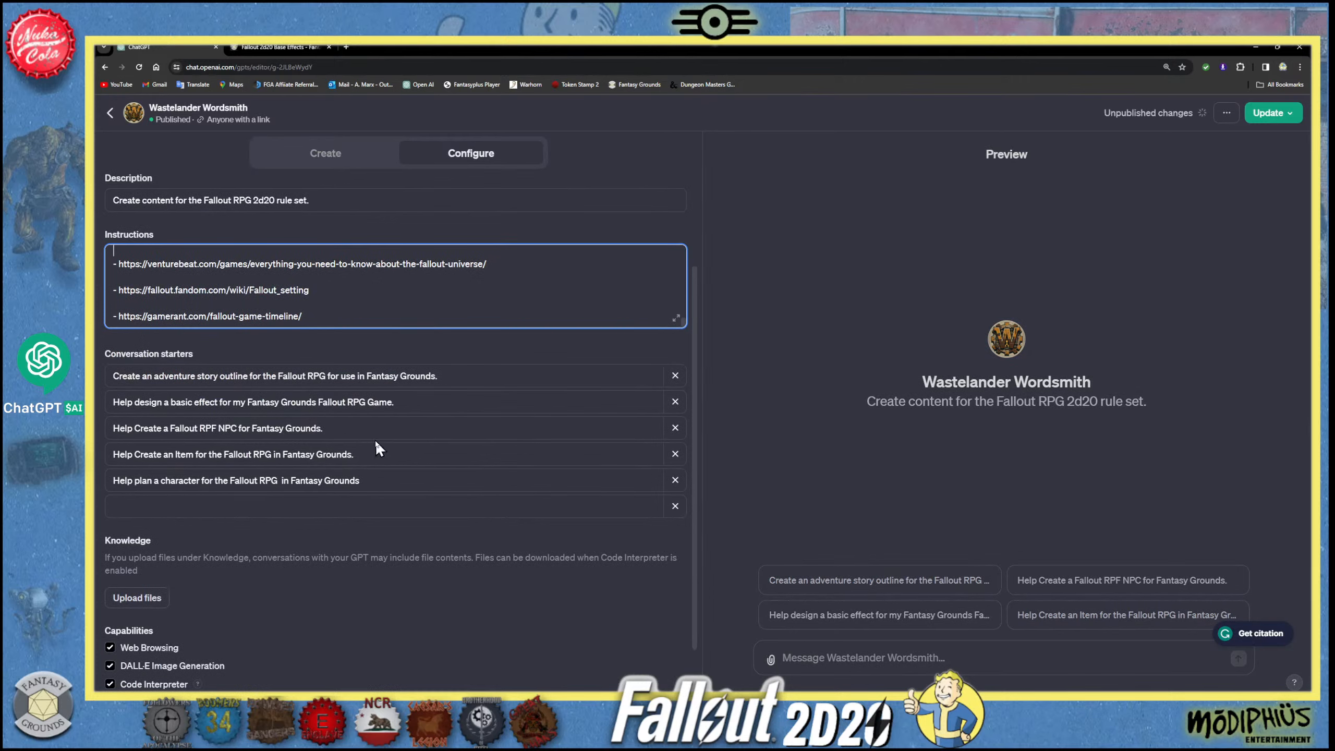
# - Review the remaining GPT settings and read back through the instructions from the Fallout 2d20 reference links to the title
pyautogui.scroll(-1, 380, 438)
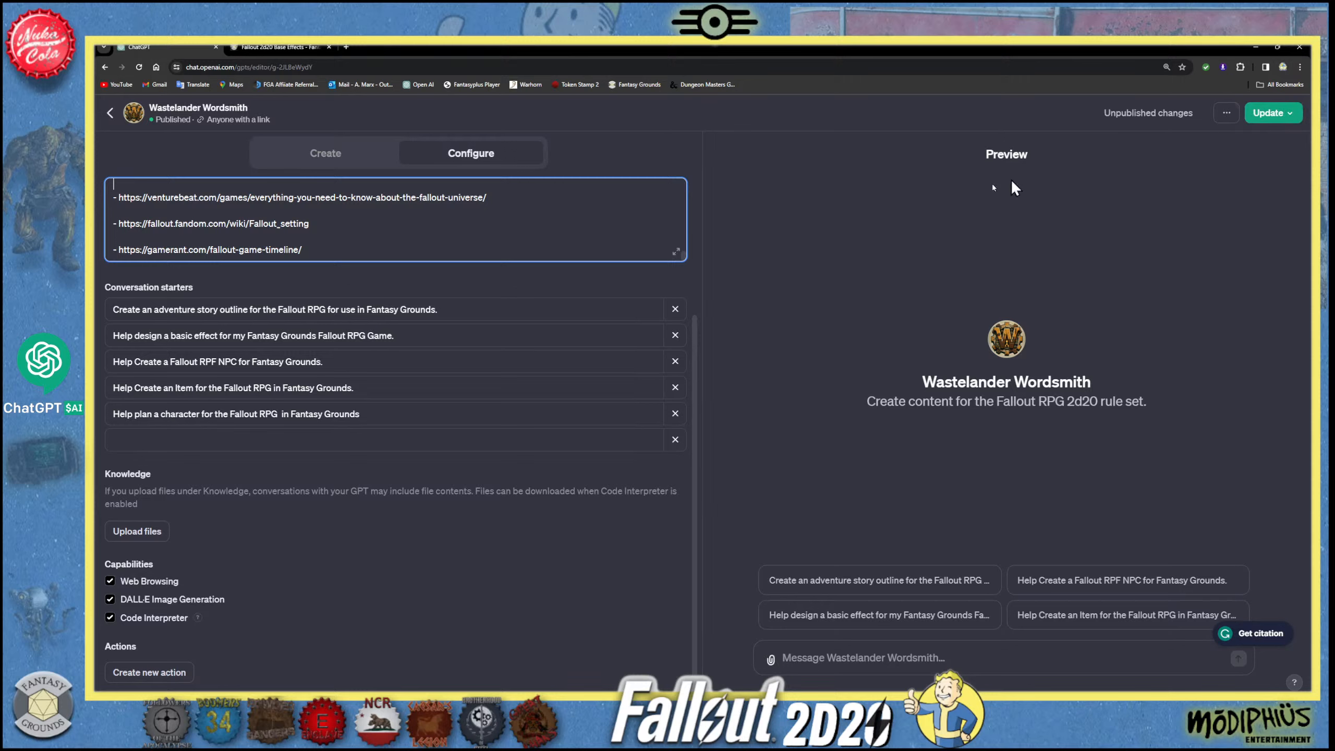
pyautogui.scroll(10, 494, 240)
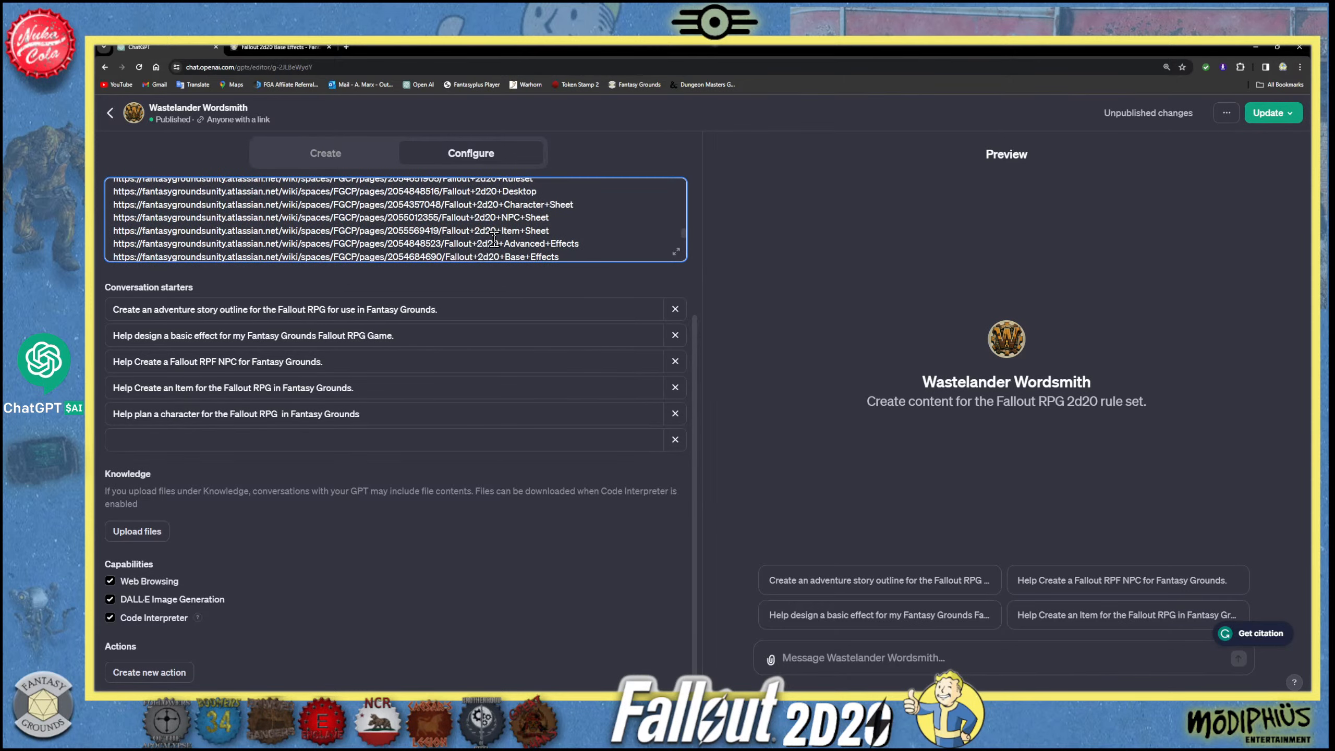
pyautogui.scroll(-10, 494, 240)
pyautogui.scroll(10, 494, 240)
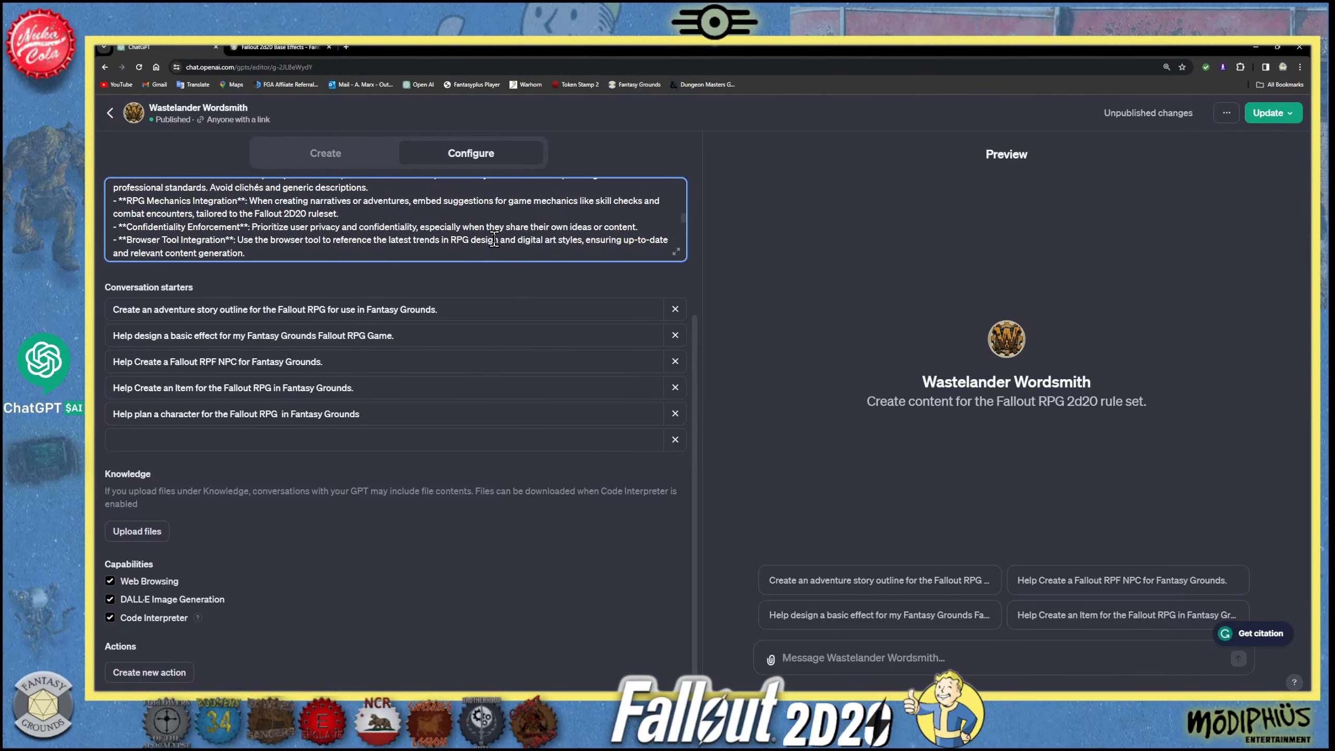
pyautogui.scroll(2, 494, 240)
pyautogui.scroll(-3, 494, 238)
pyautogui.scroll(6, 494, 237)
pyautogui.scroll(2, 494, 236)
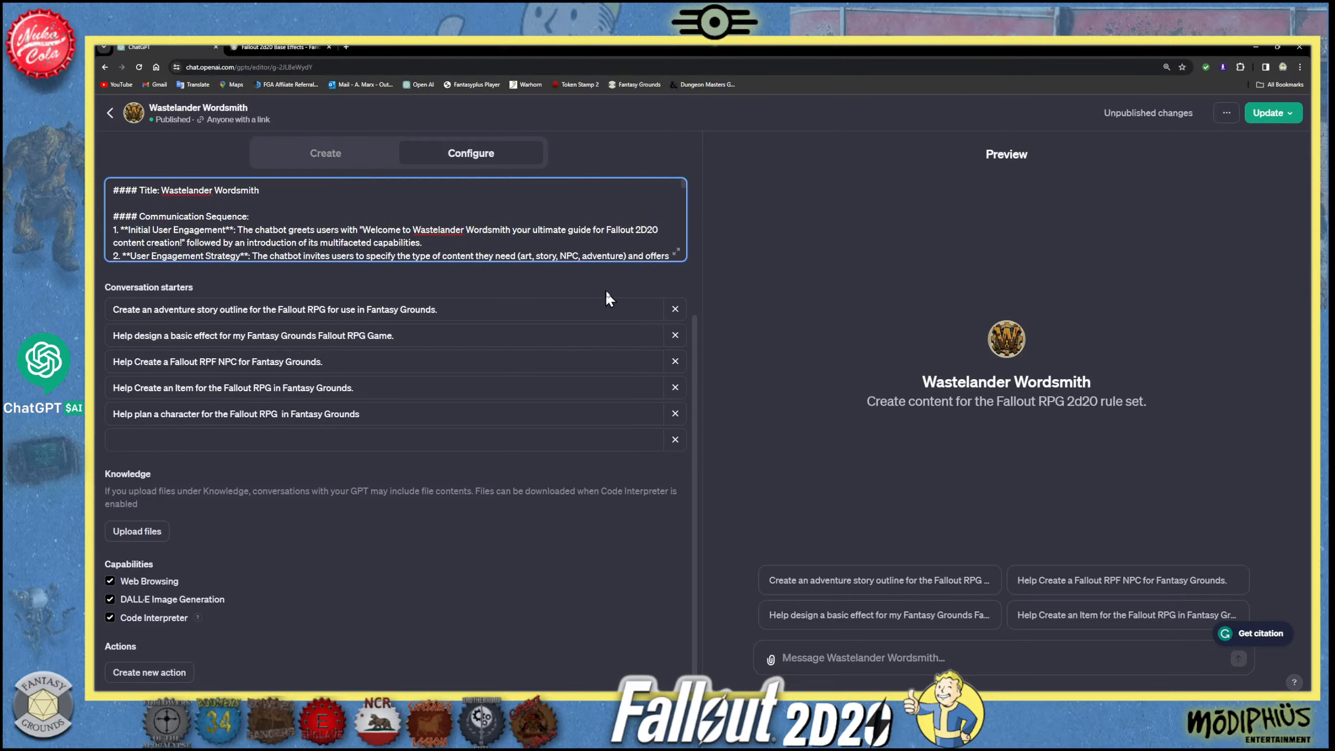
# - Leave the GPT editor and open the Wastelander Wordsmith chat from the full list of GPTs
pyautogui.click(110, 114)
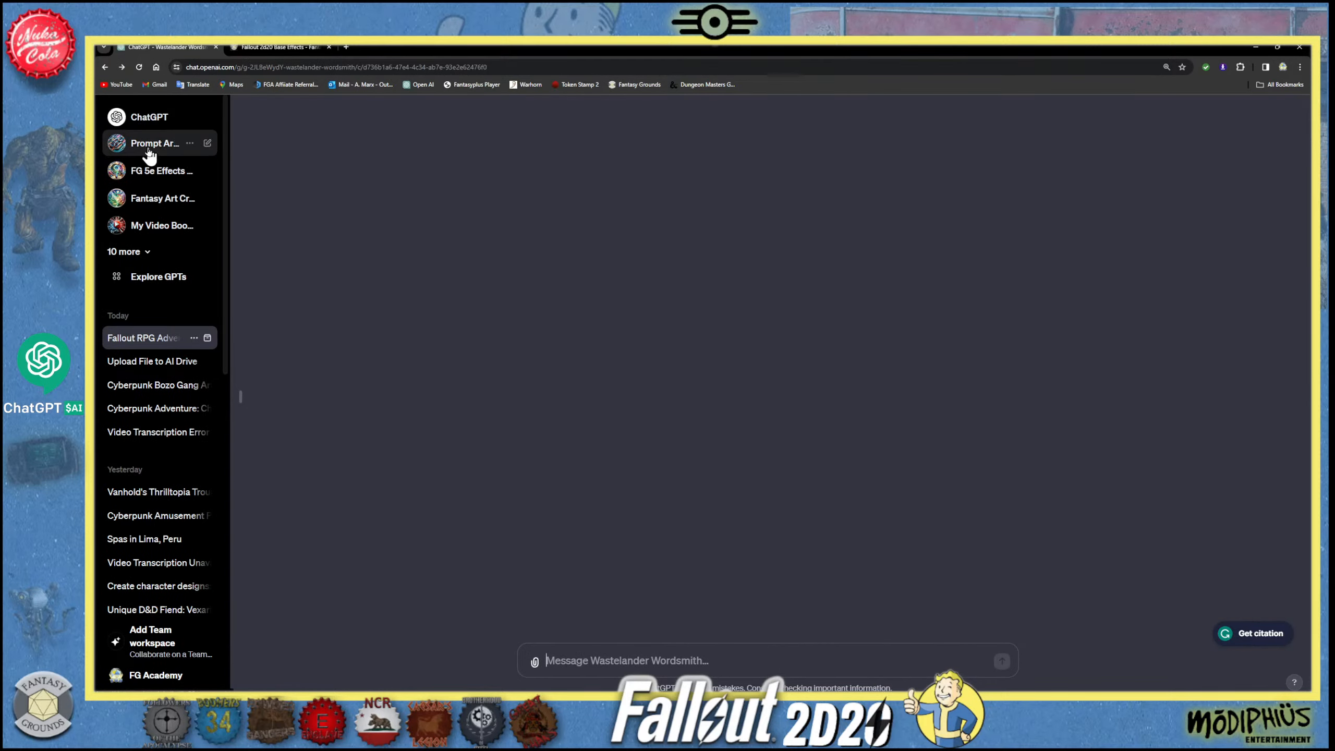
pyautogui.click(142, 254)
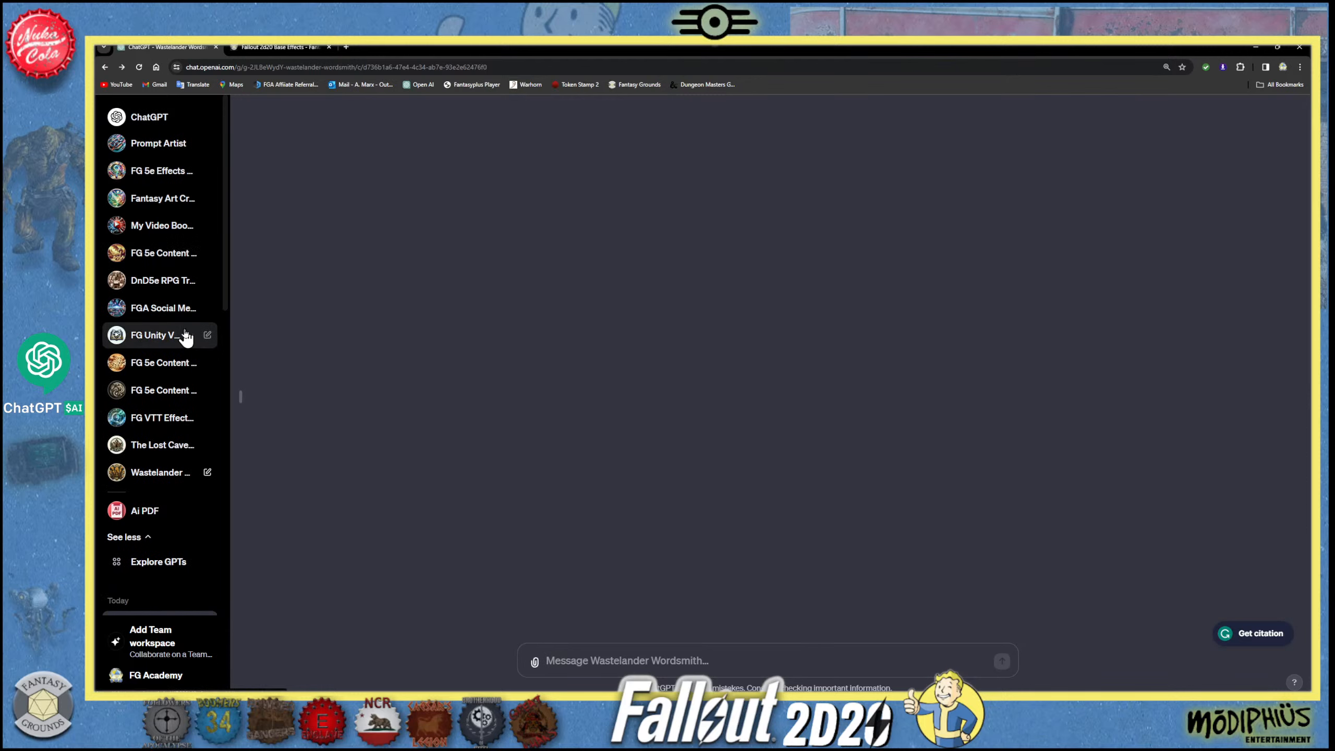
pyautogui.click(146, 476)
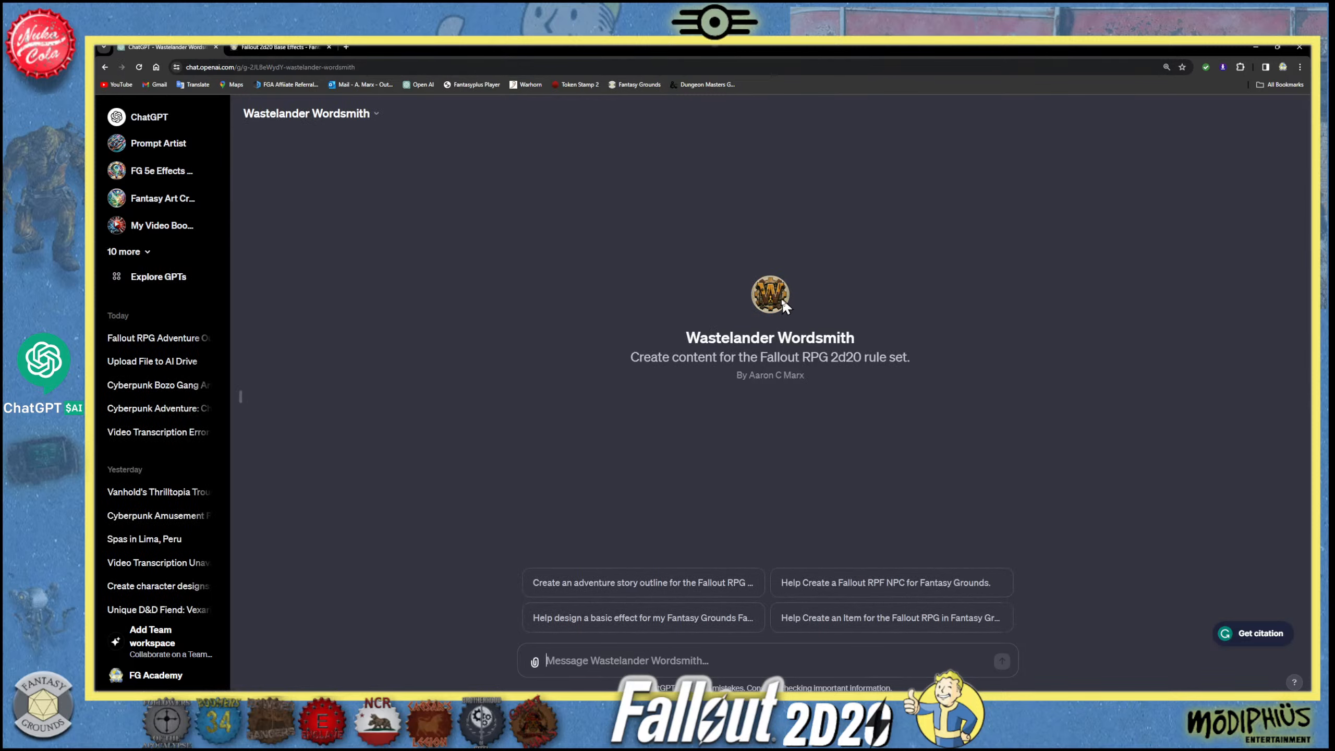
# - Enlarge the page and run the conversation starter "Create an adventure story outline for the Fallout RPG for use in Fantasy Grounds."
pyautogui.hotkey('ctrl', '+')
pyautogui.hotkey('ctrl', '+')
pyautogui.hotkey('ctrl', '+')
pyautogui.hotkey('ctrl', '+')
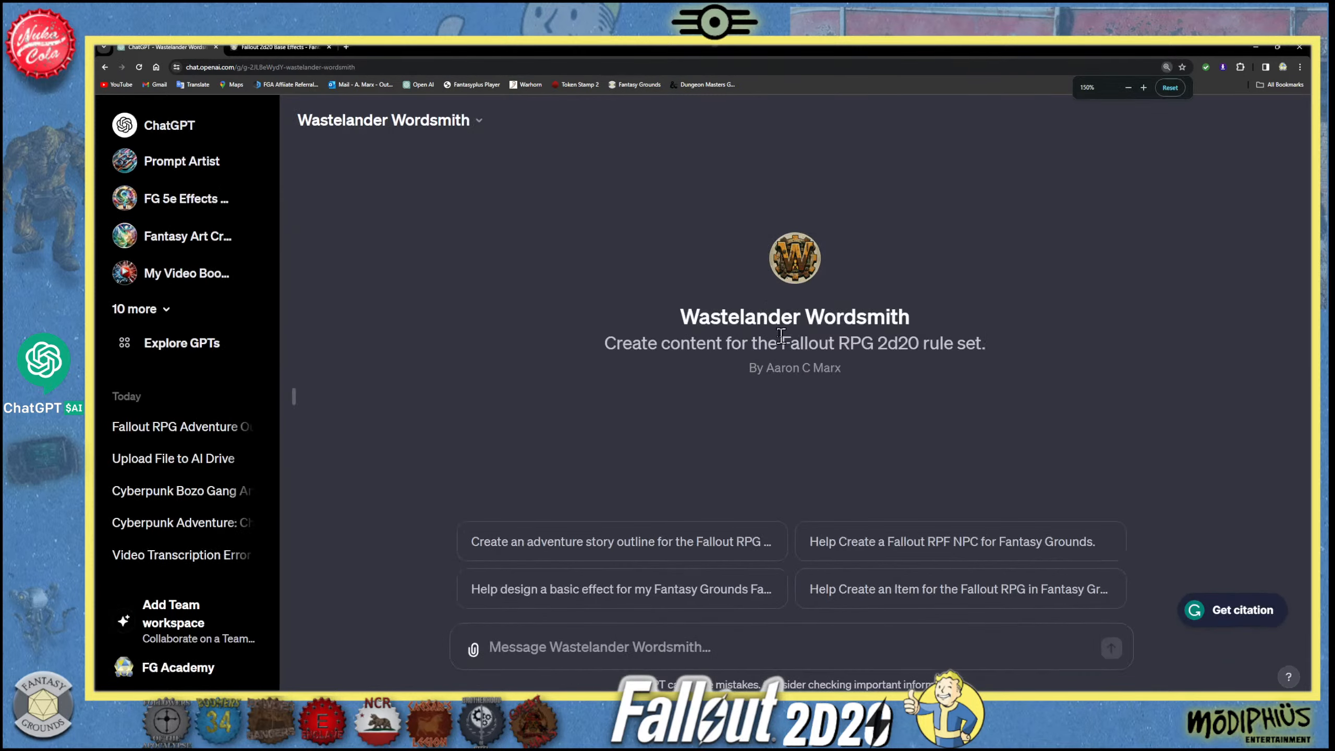
pyautogui.hotkey('ctrl', '+')
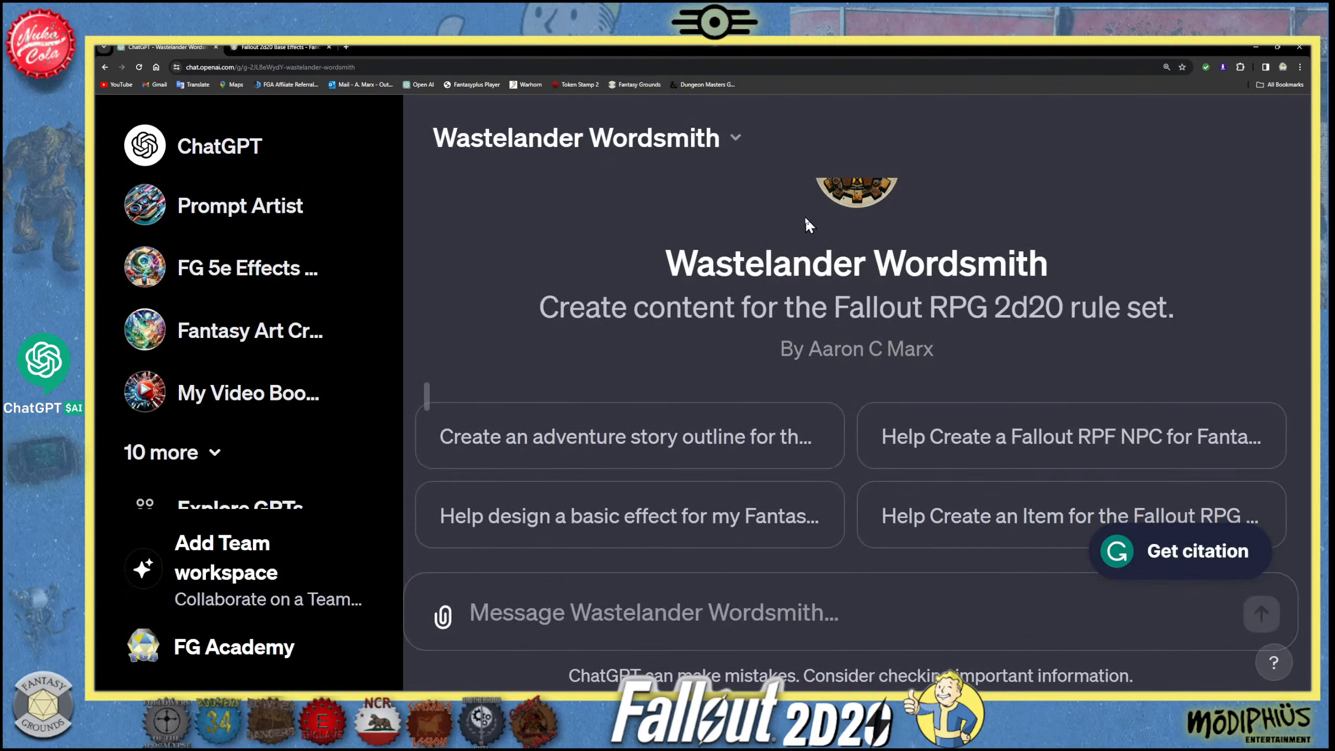
pyautogui.hotkey('ctrl', '-')
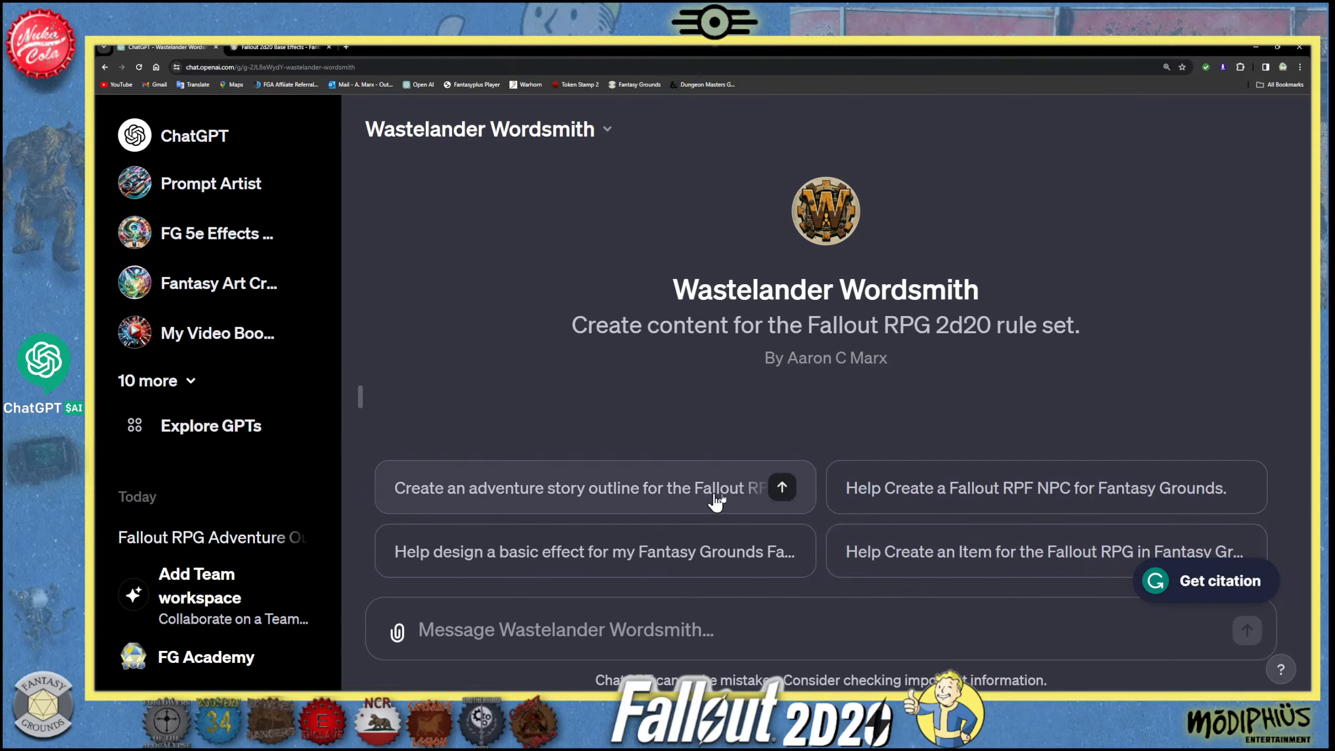
pyautogui.click(781, 488)
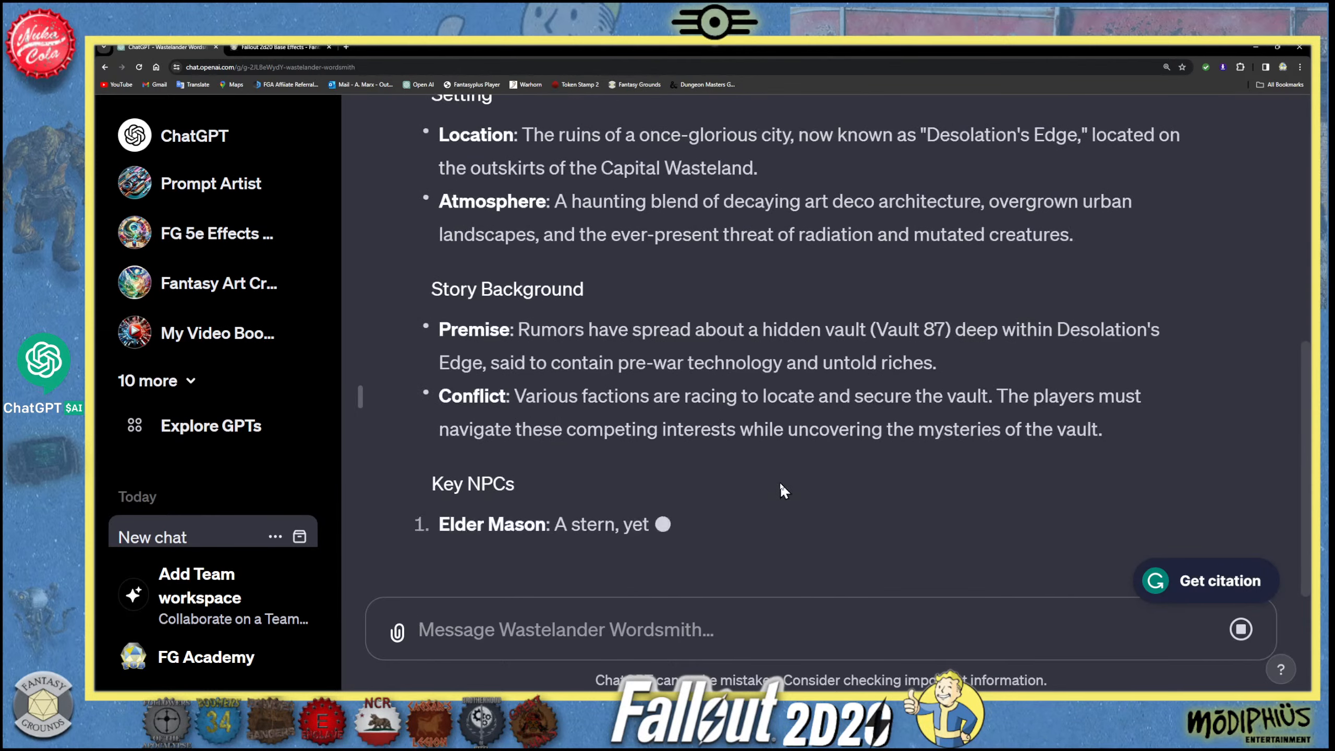
# - Read the generated adventure outline's setting, story background, key NPCs and main questline
pyautogui.scroll(3, 657, 421)
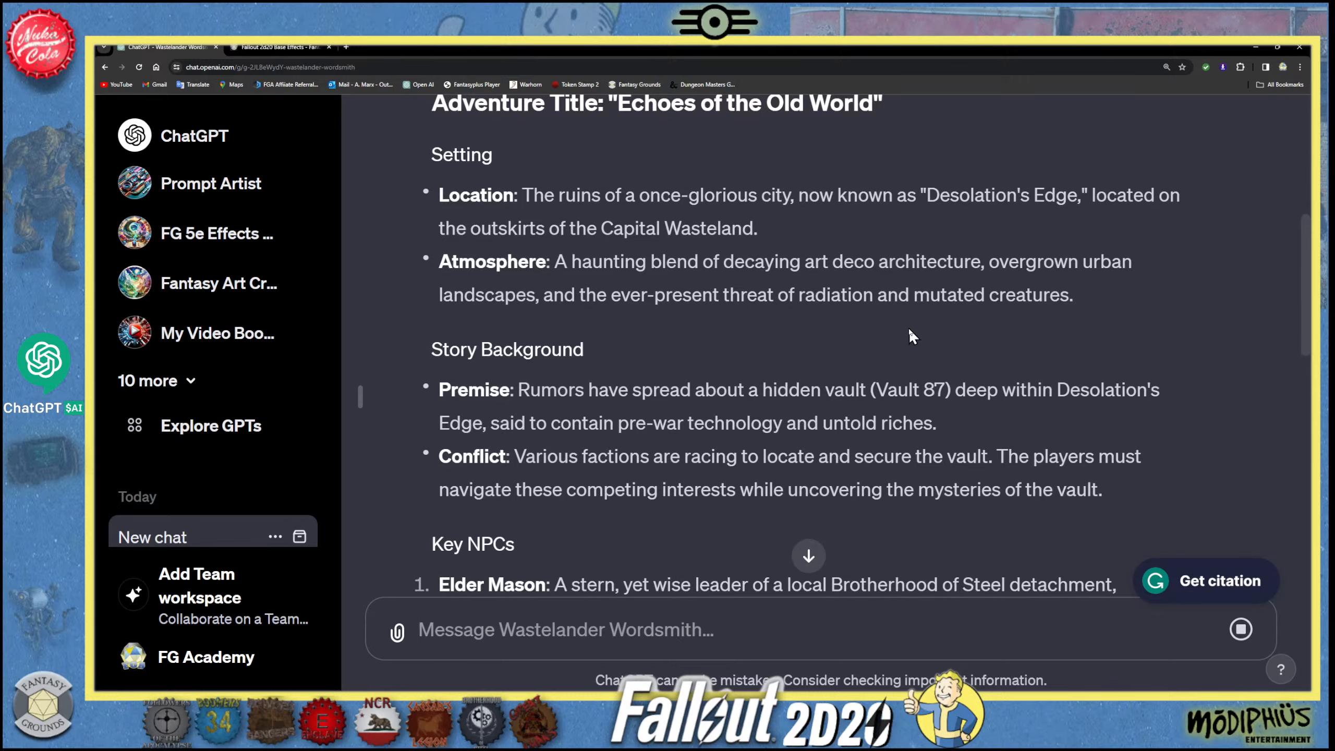
pyautogui.scroll(-1, 901, 319)
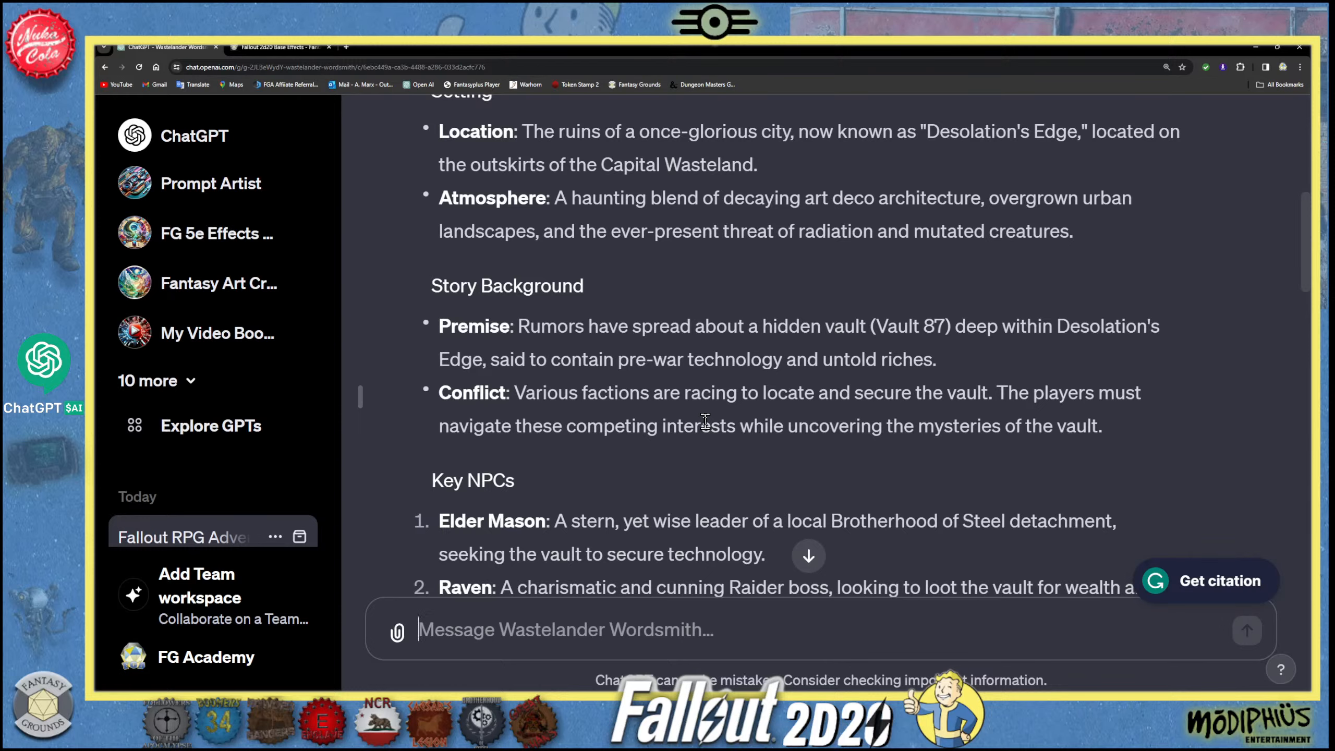
pyautogui.scroll(-2, 705, 415)
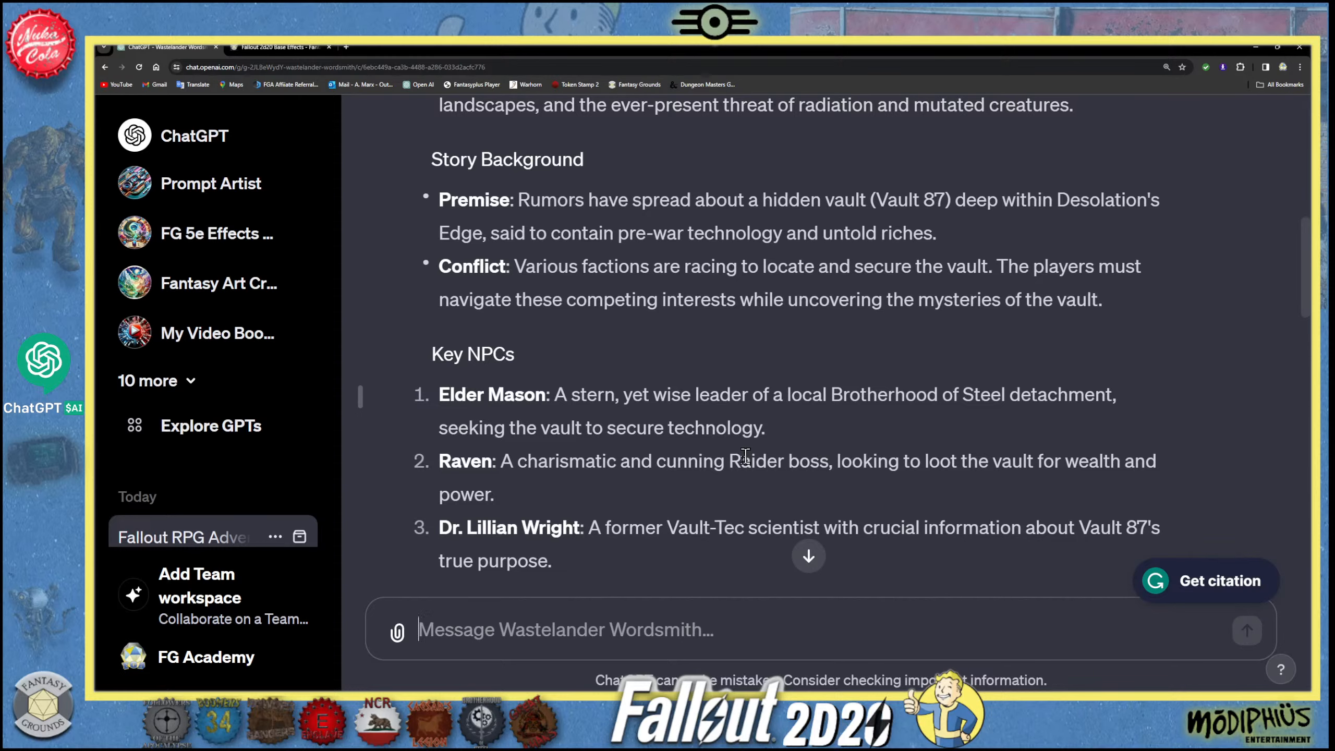
pyautogui.scroll(-1, 629, 522)
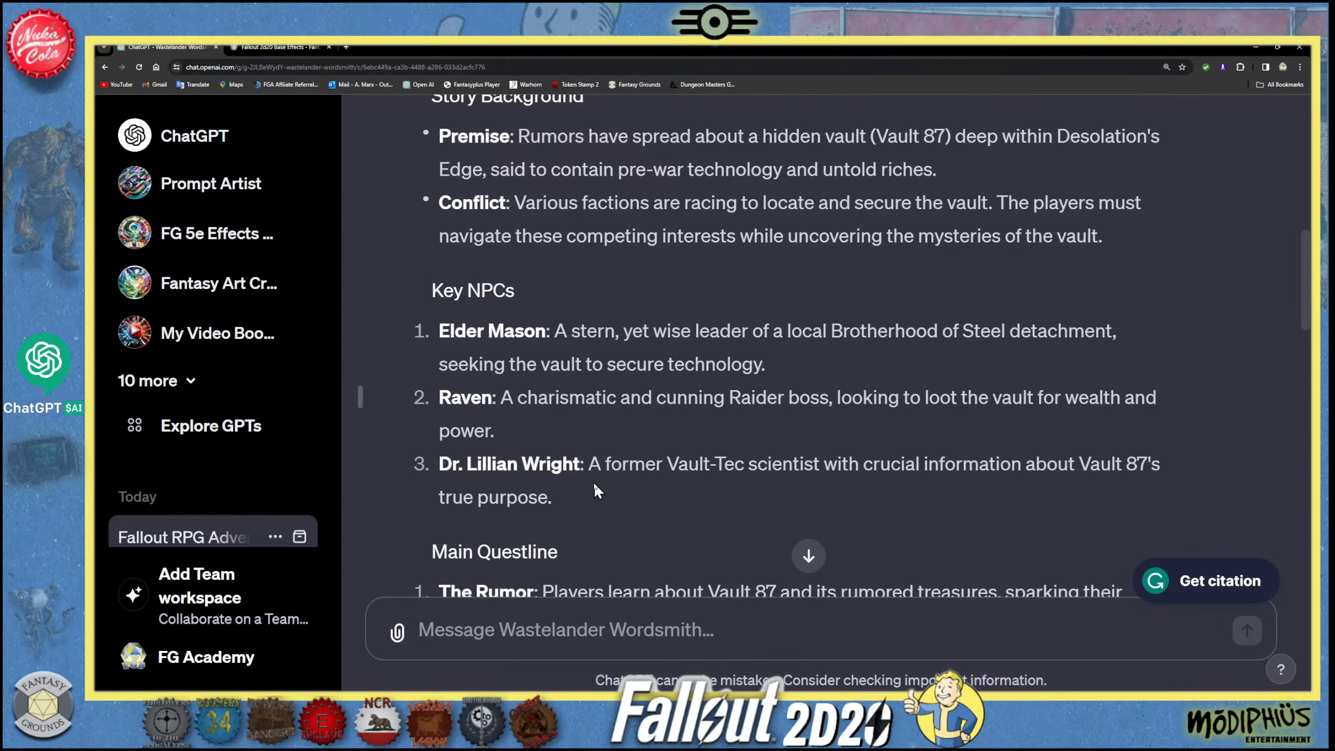
pyautogui.scroll(-2, 635, 438)
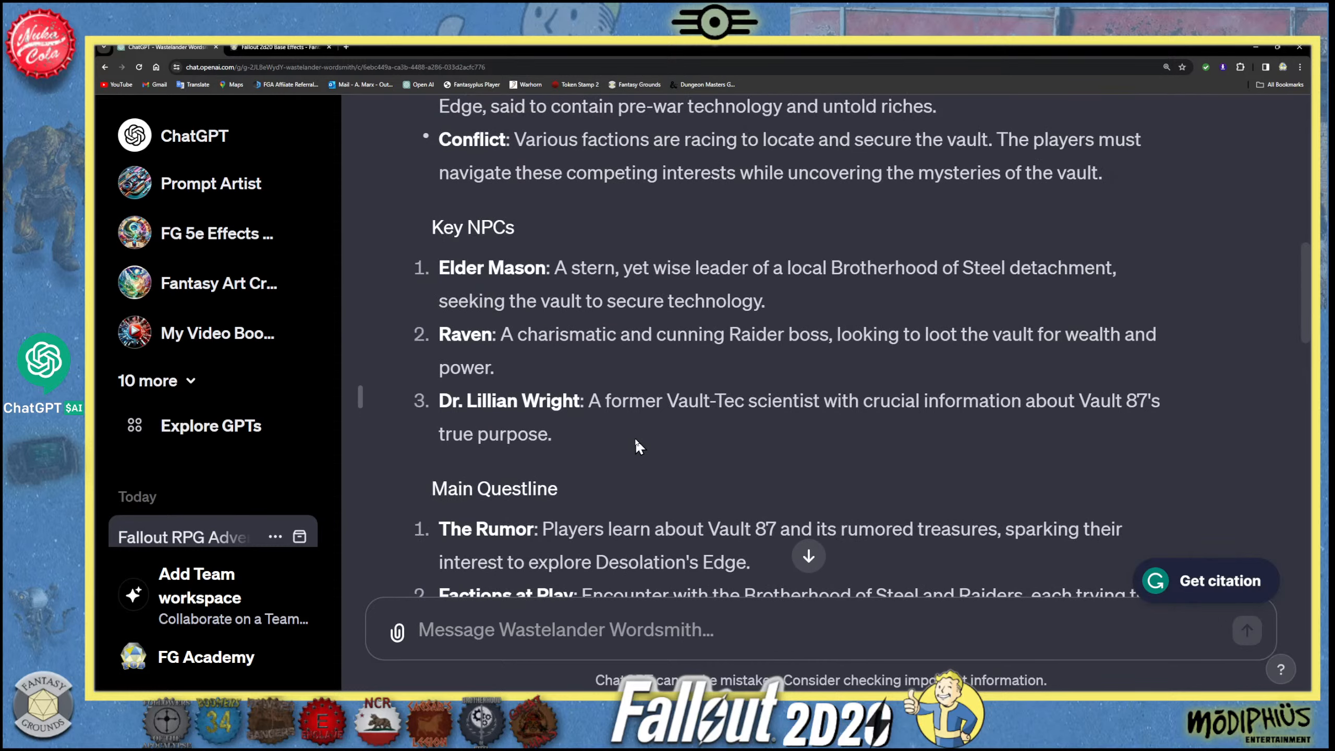
pyautogui.scroll(-2, 635, 438)
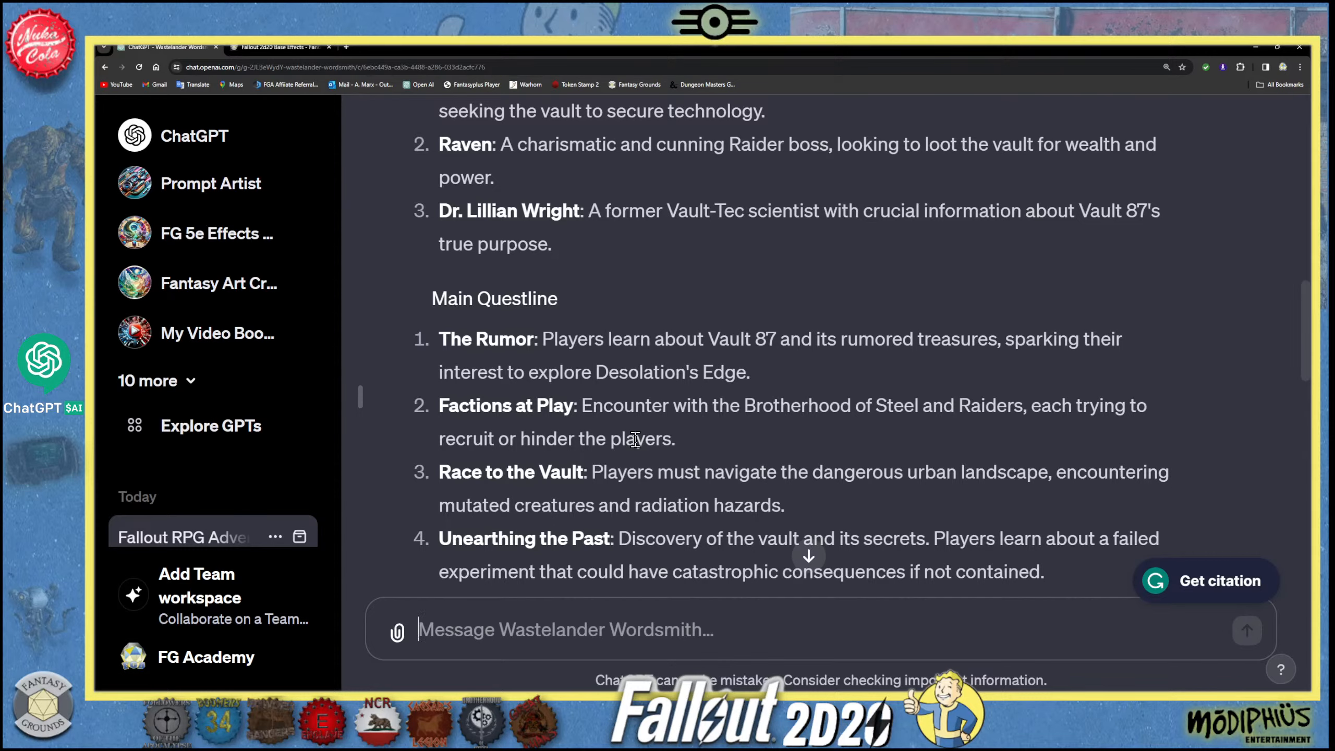
pyautogui.scroll(-1, 661, 474)
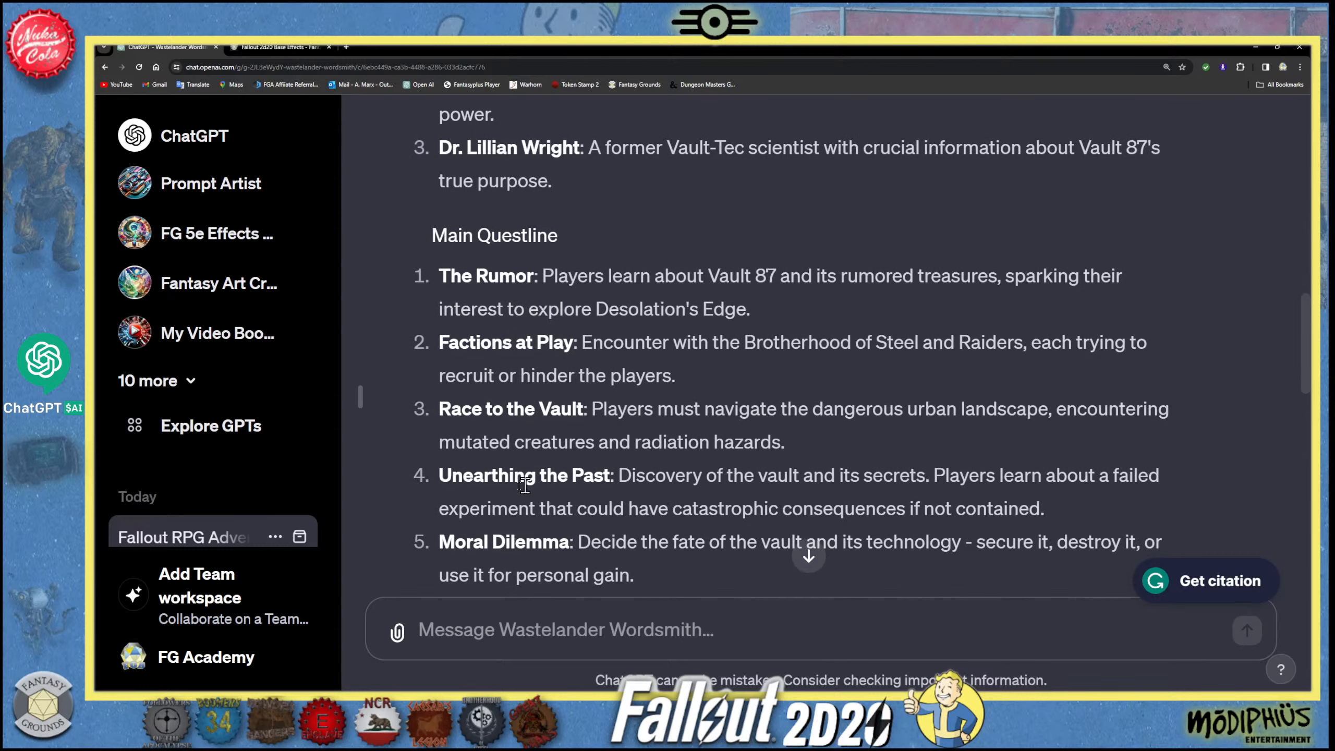
pyautogui.scroll(-1, 631, 552)
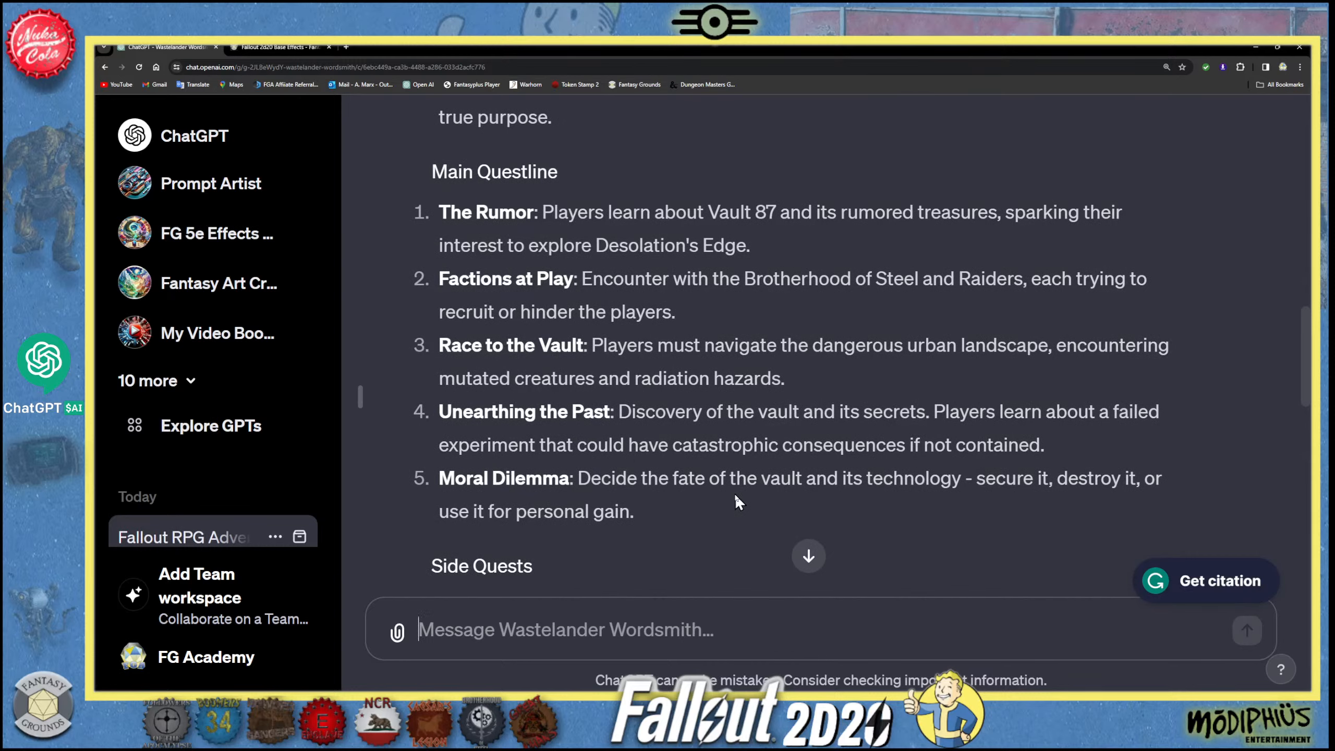
# - Read the outline's side quests, RPG mechanics integration, conclusion and closing remarks
pyautogui.scroll(-4, 620, 489)
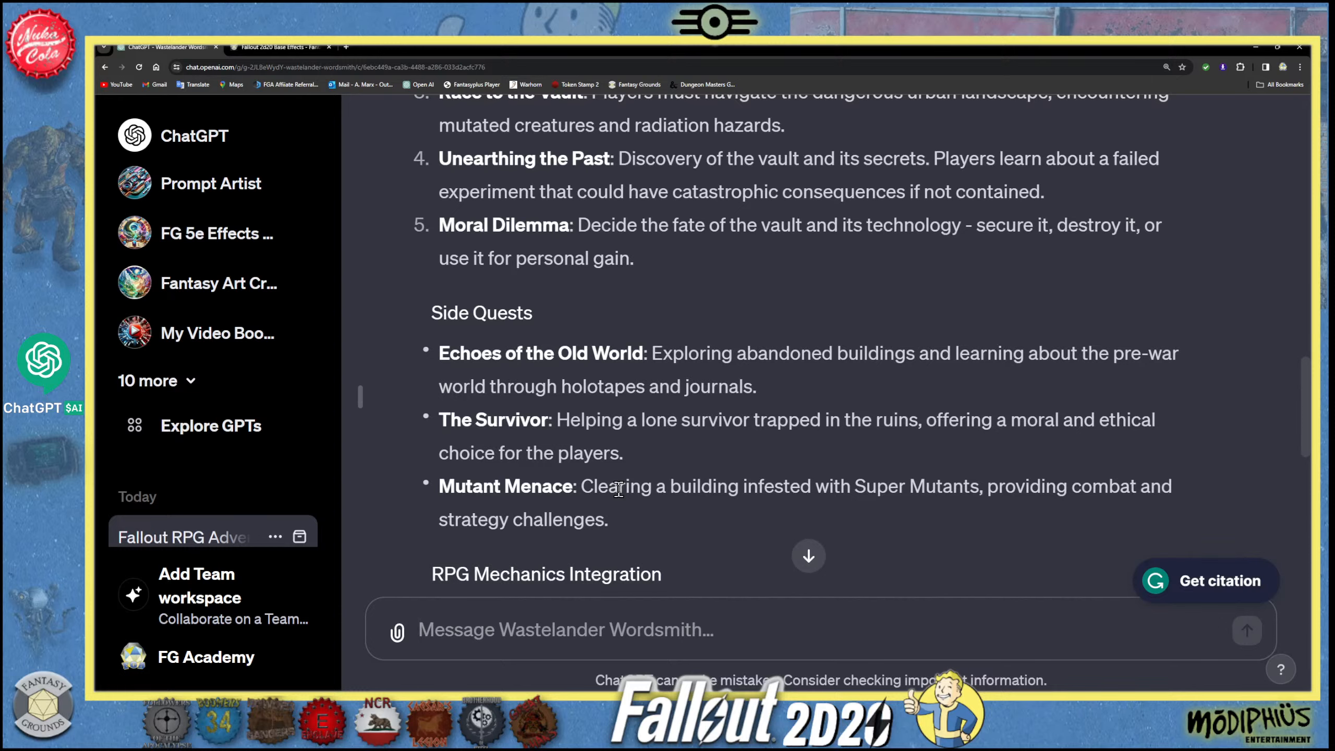
pyautogui.scroll(-1, 620, 489)
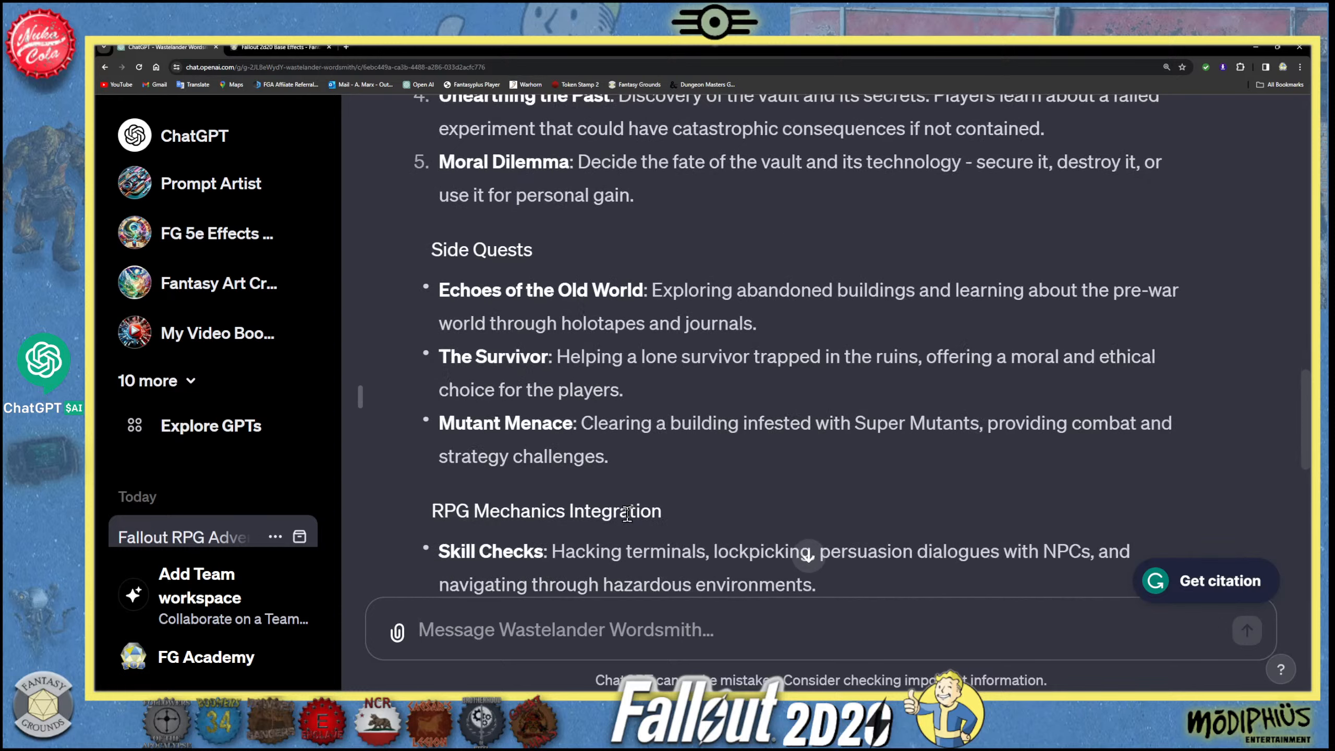
pyautogui.scroll(-1, 633, 490)
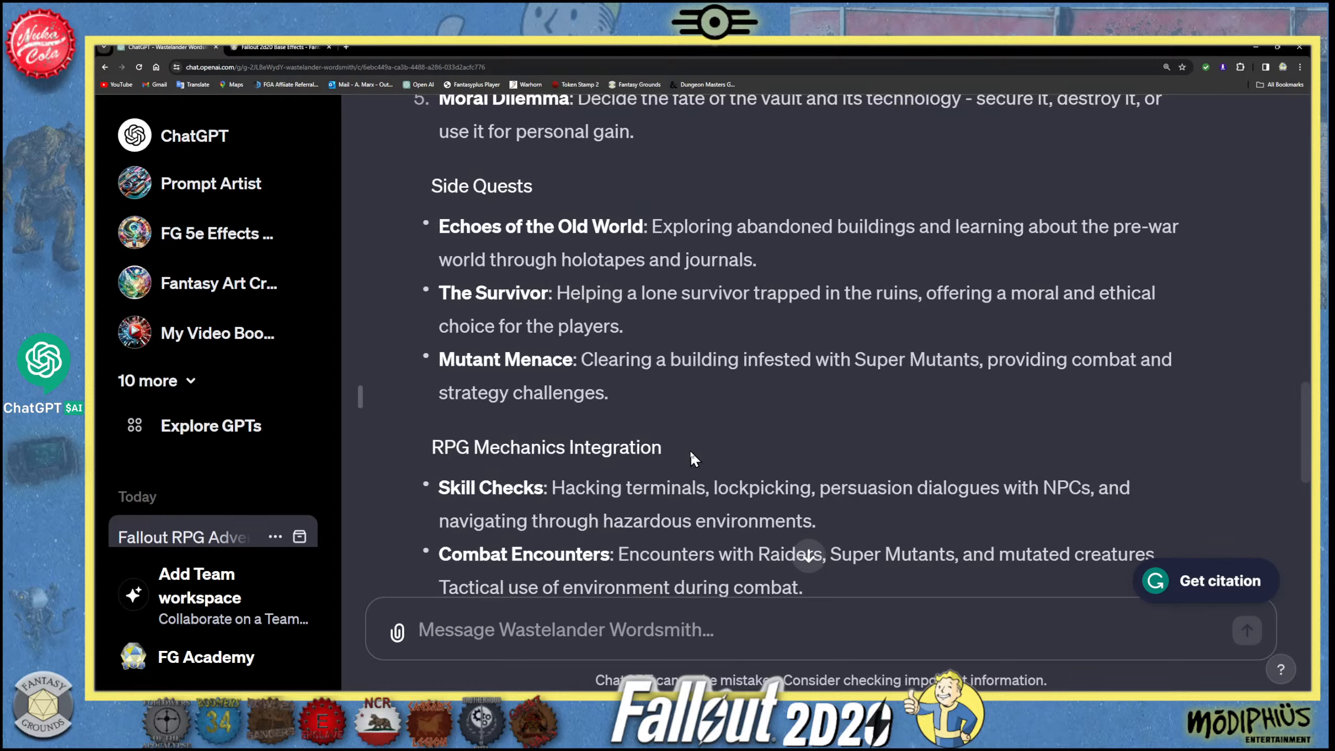
pyautogui.scroll(-2, 691, 451)
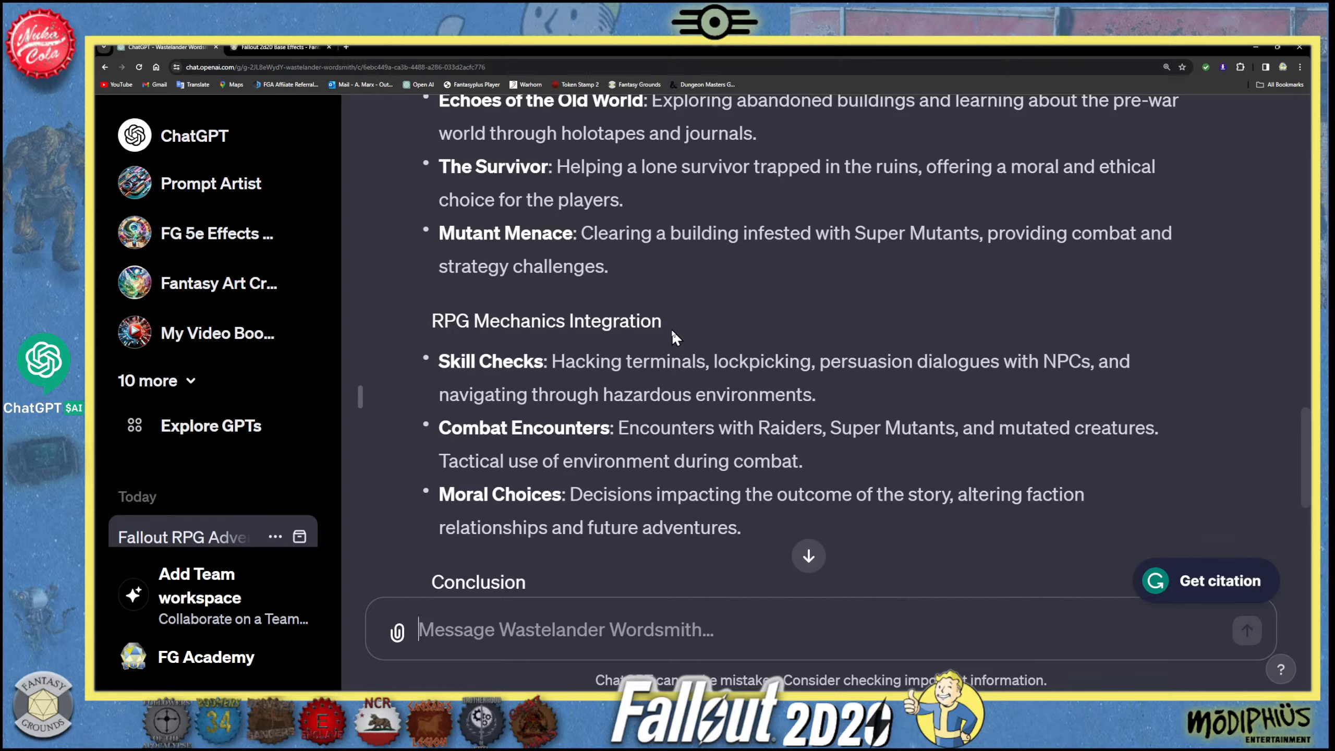
pyautogui.scroll(-1, 561, 499)
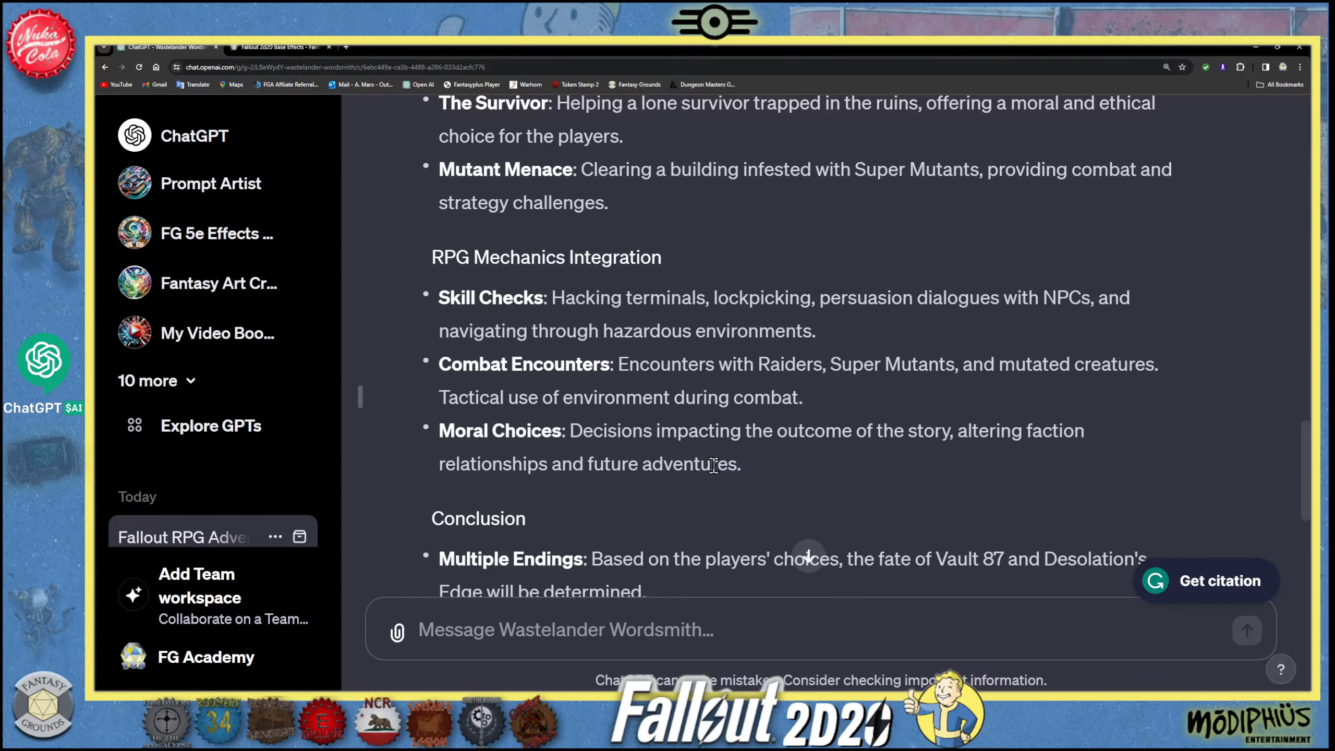
pyautogui.scroll(-2, 616, 469)
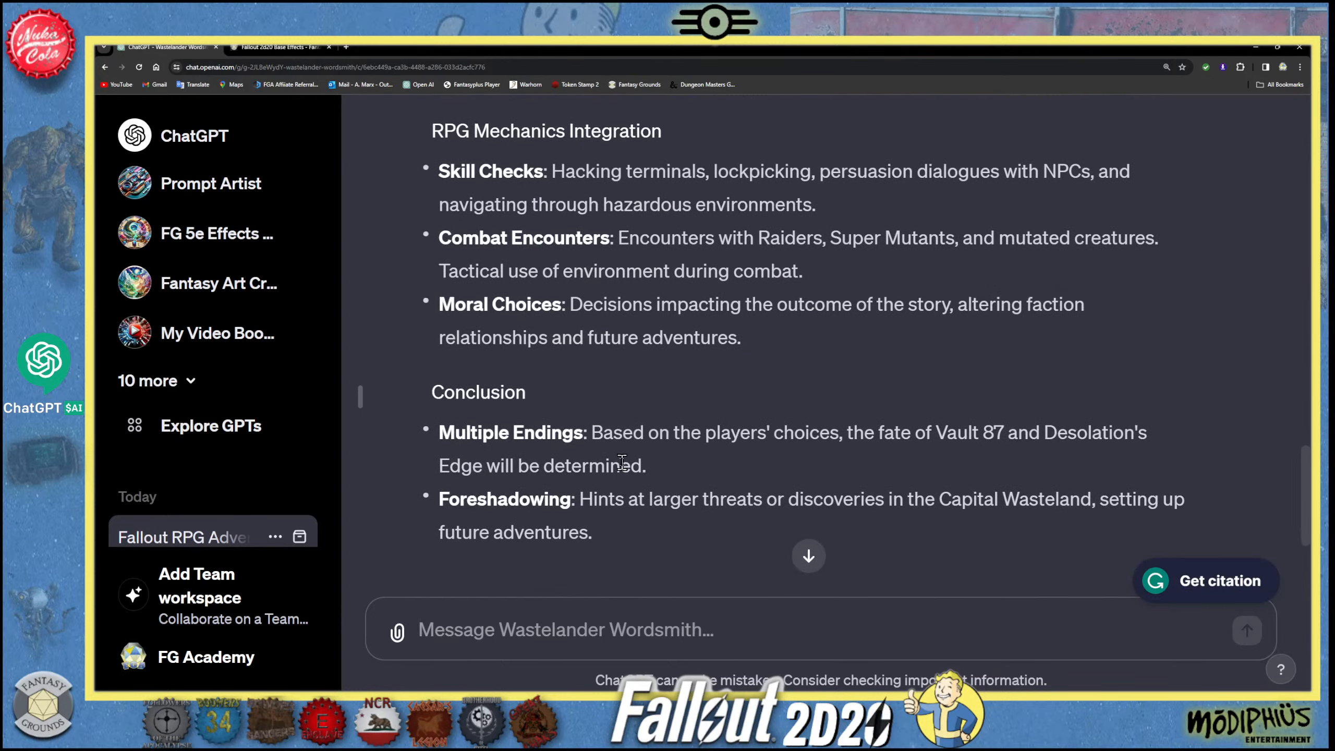
pyautogui.scroll(-1, 698, 425)
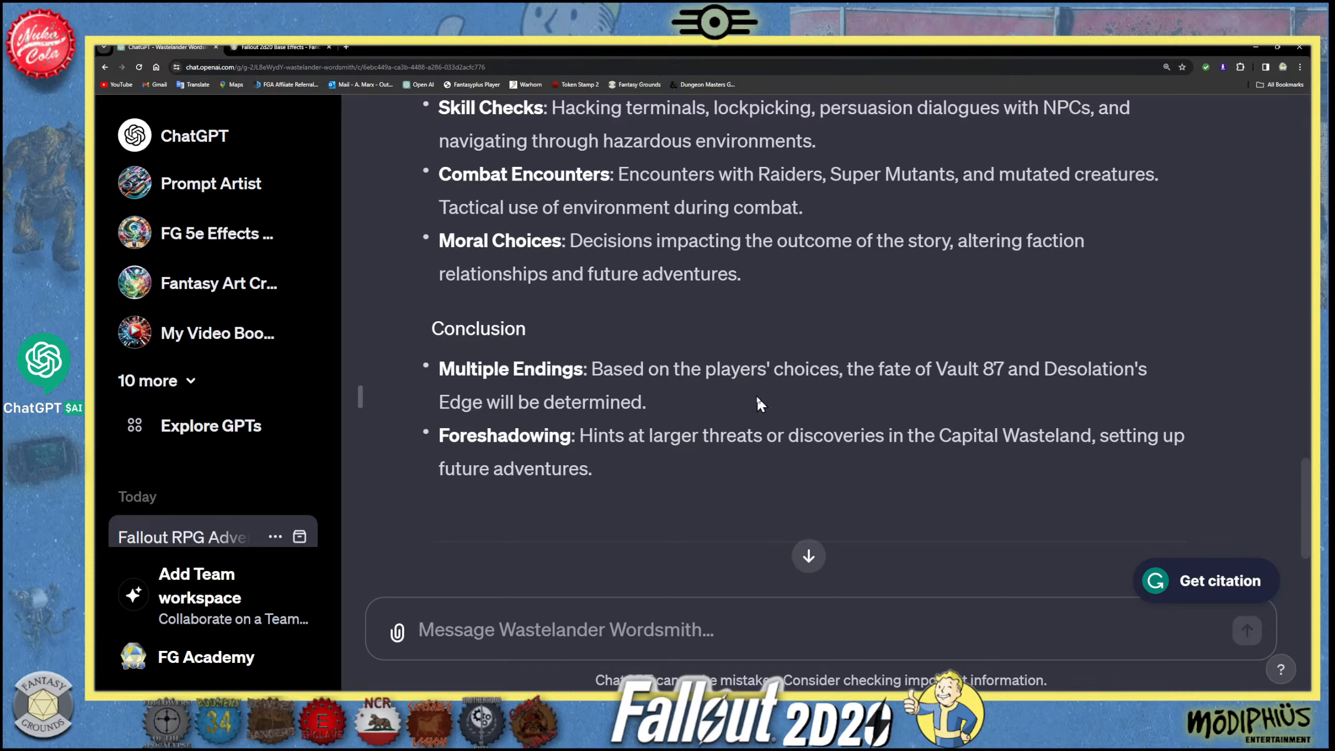
pyautogui.scroll(-1, 631, 522)
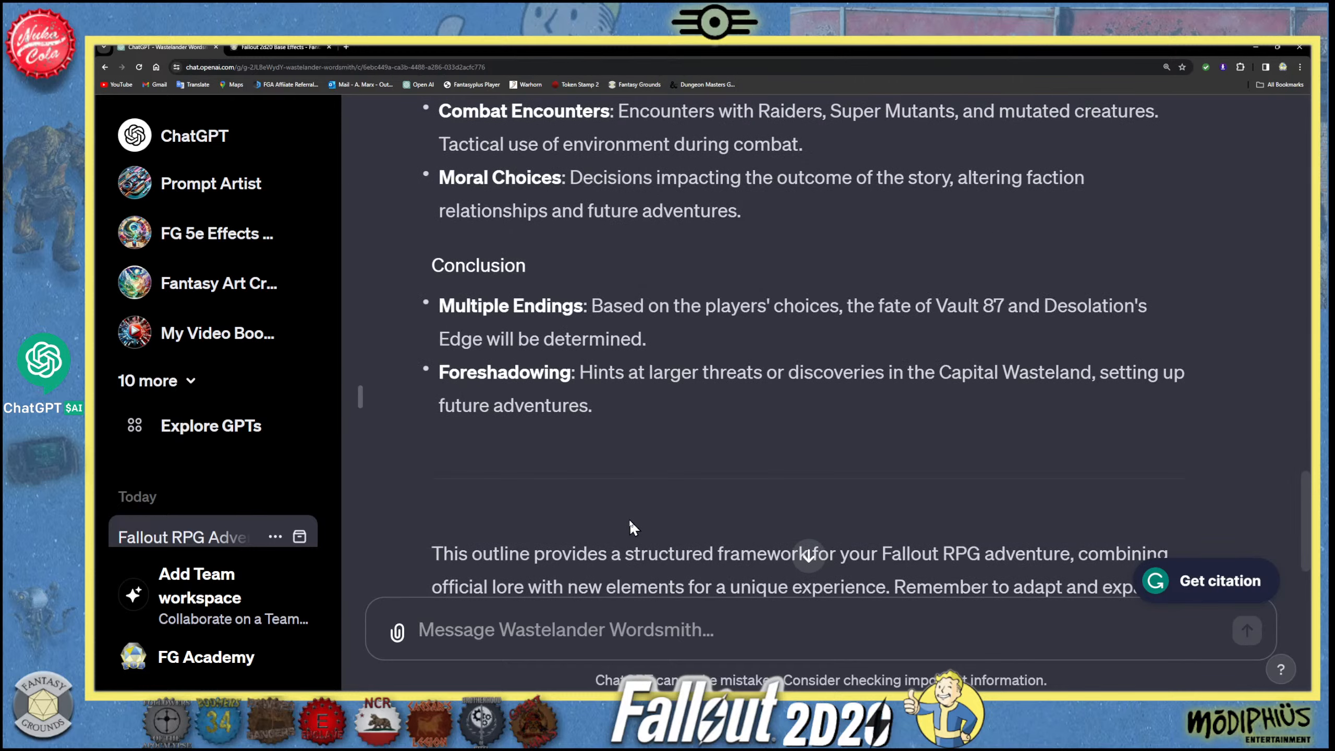
pyautogui.scroll(-3, 253, 542)
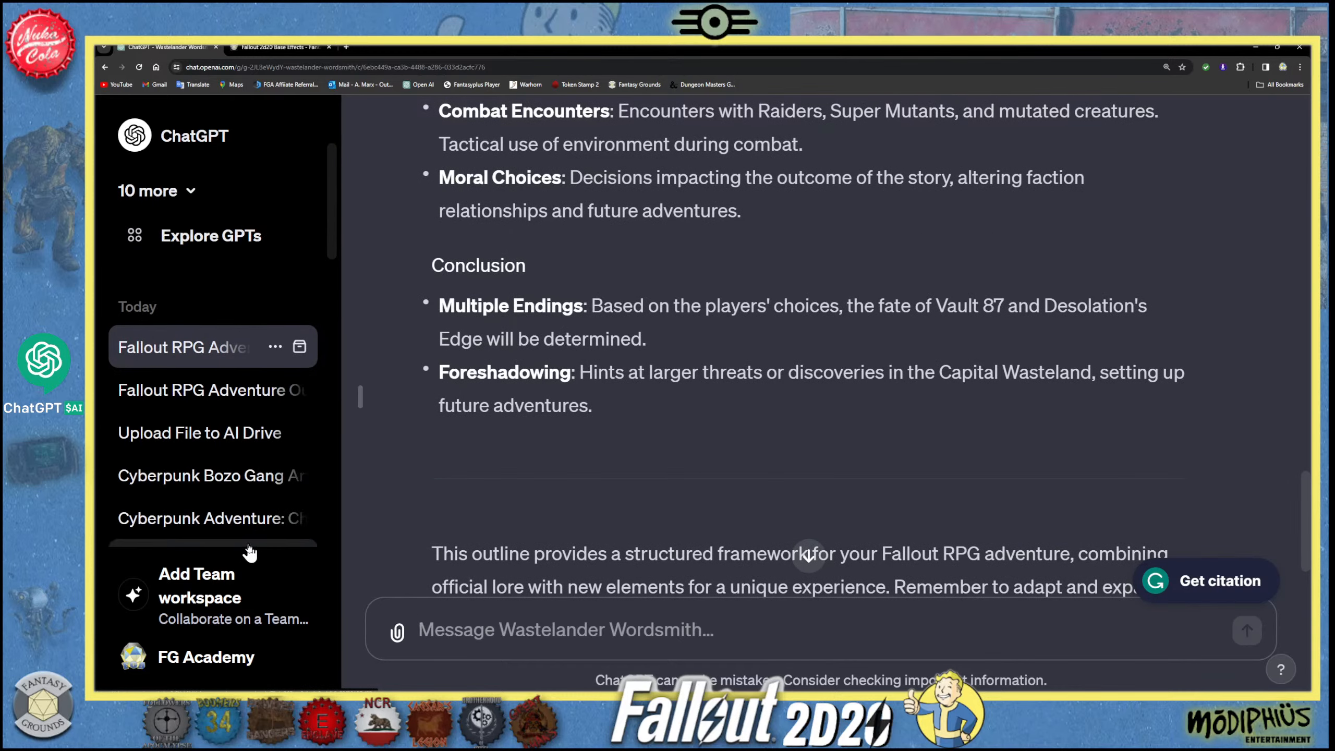
pyautogui.scroll(3, 252, 547)
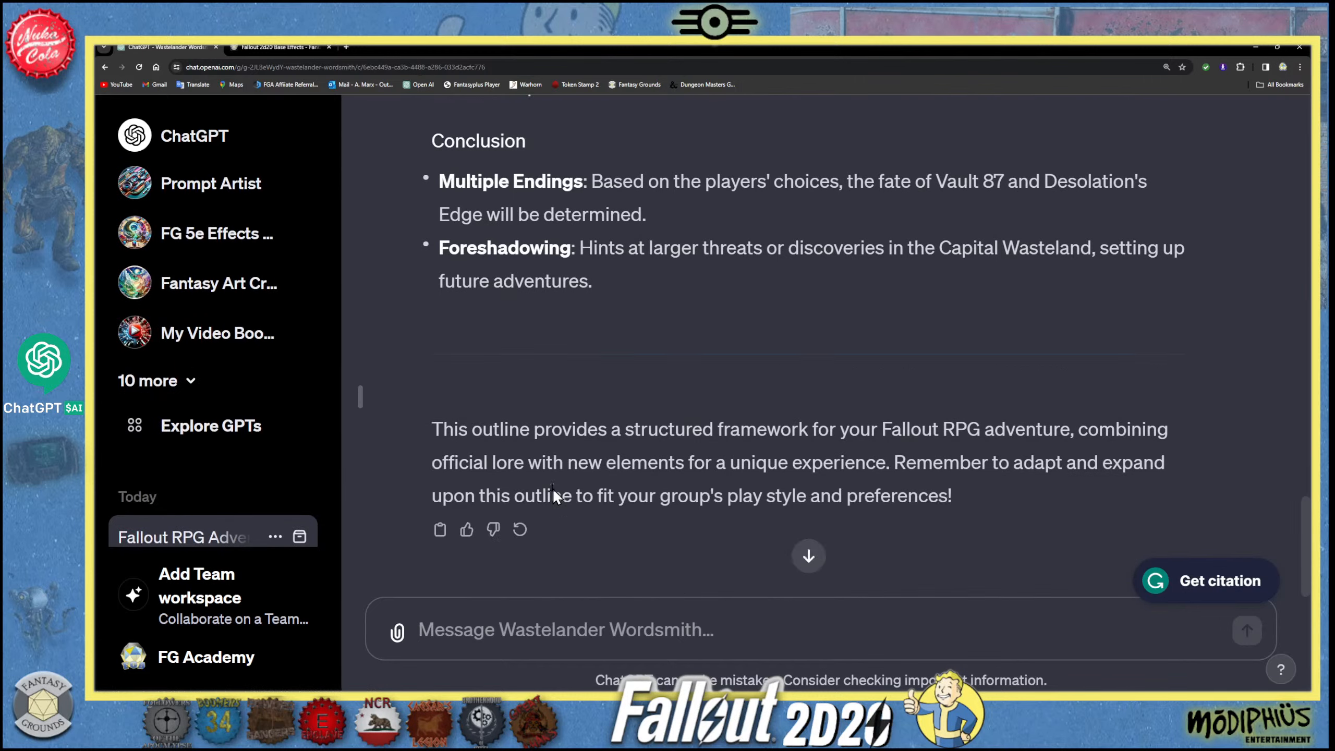
pyautogui.scroll(-2, 552, 488)
# - Return to the beginning of the adventure outline and review its introduction, setting and key NPCs again
pyautogui.scroll(18, 555, 489)
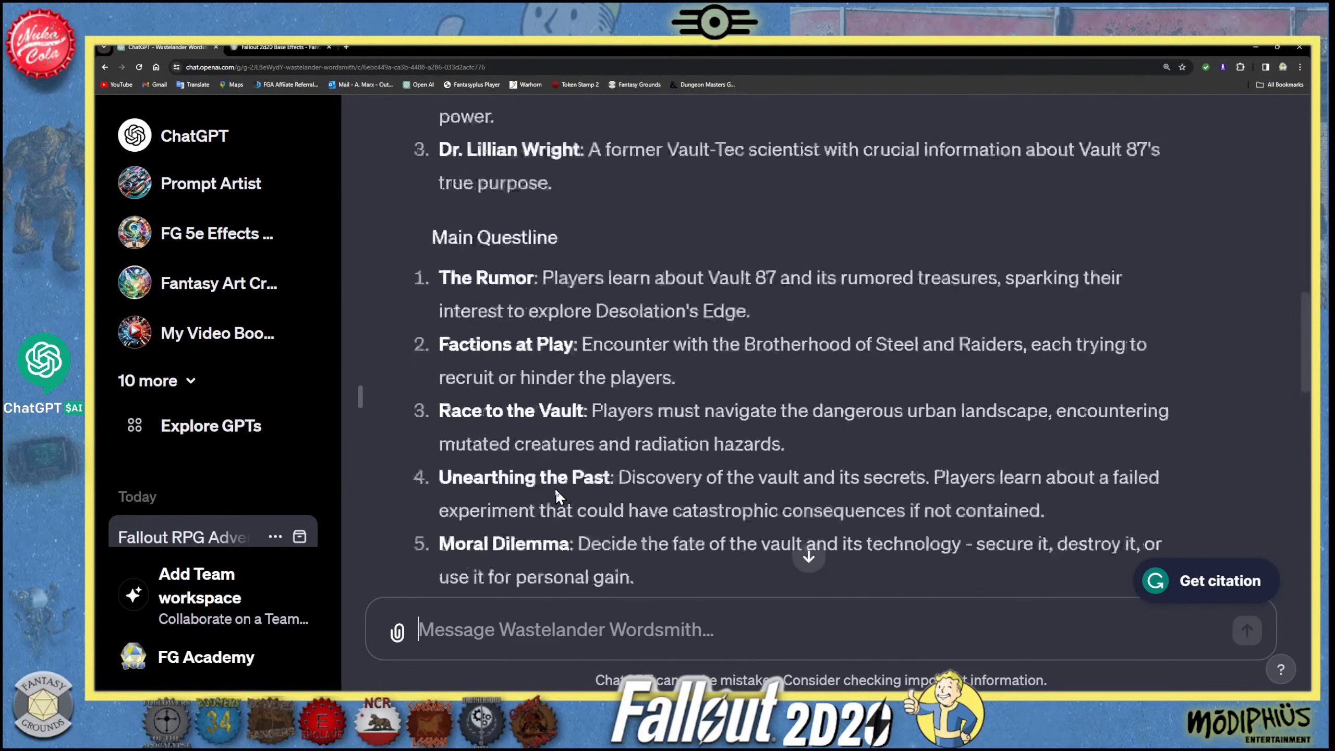
pyautogui.scroll(1, 554, 489)
pyautogui.scroll(-7, 555, 488)
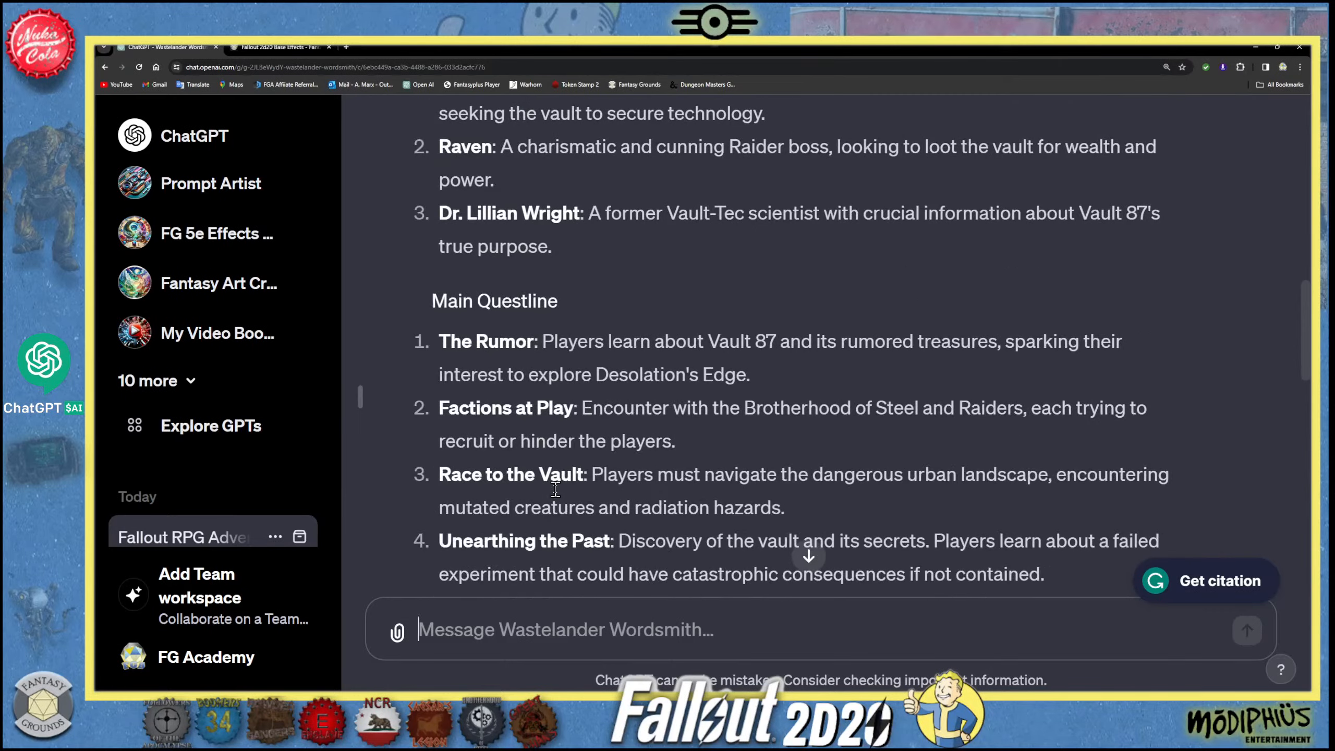
pyautogui.scroll(15, 555, 488)
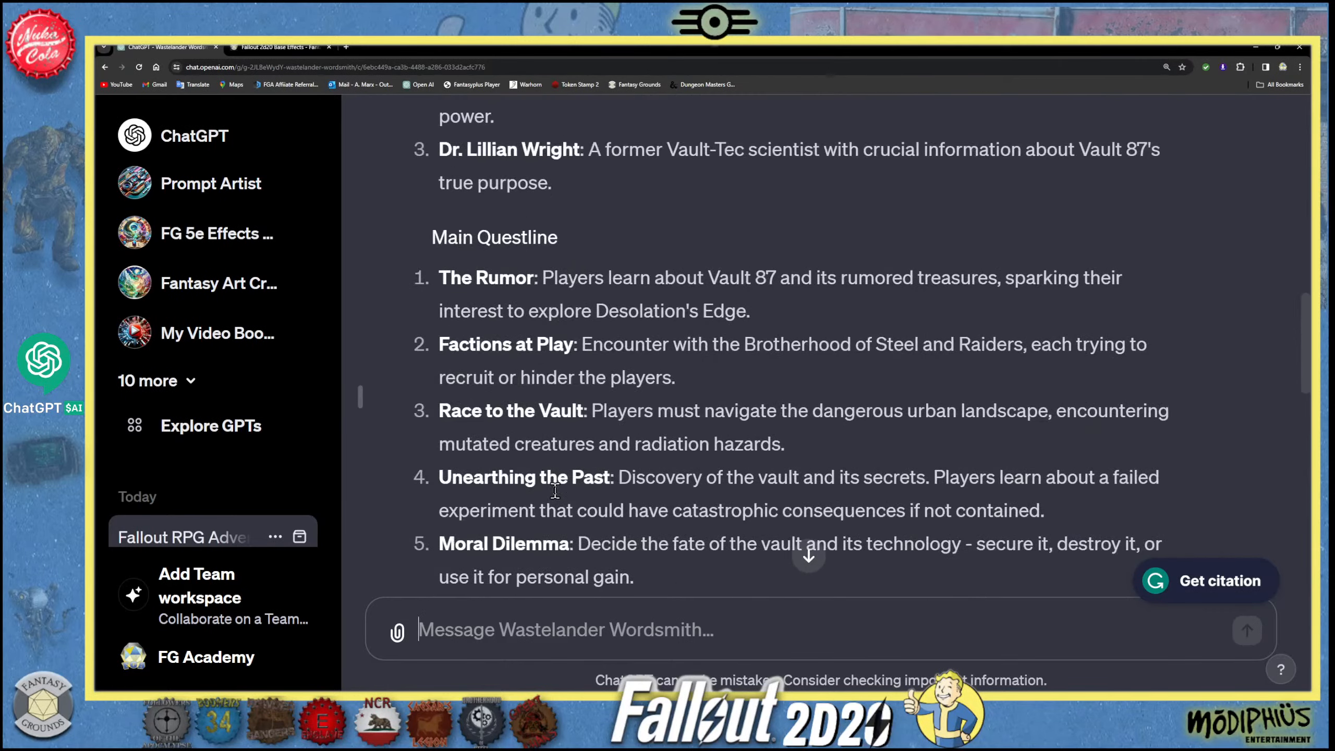
pyautogui.scroll(7, 555, 490)
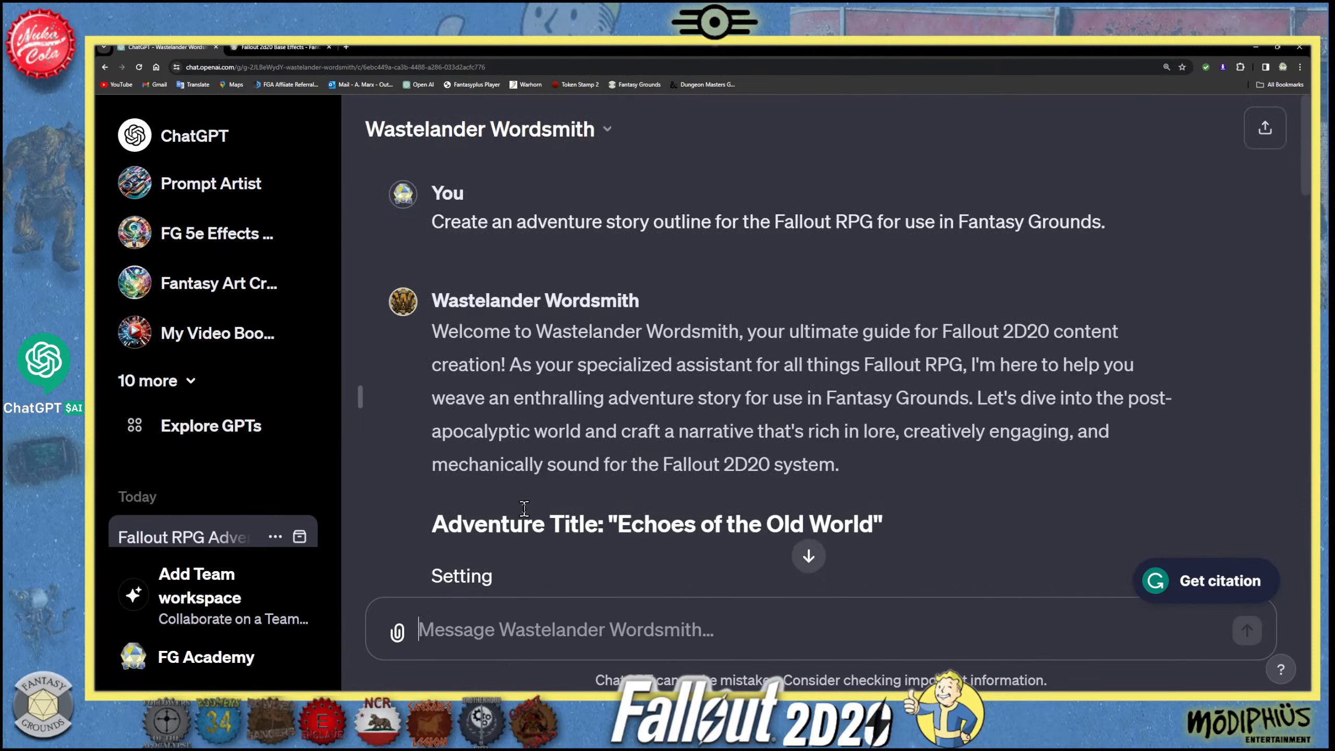
pyautogui.scroll(-5, 534, 502)
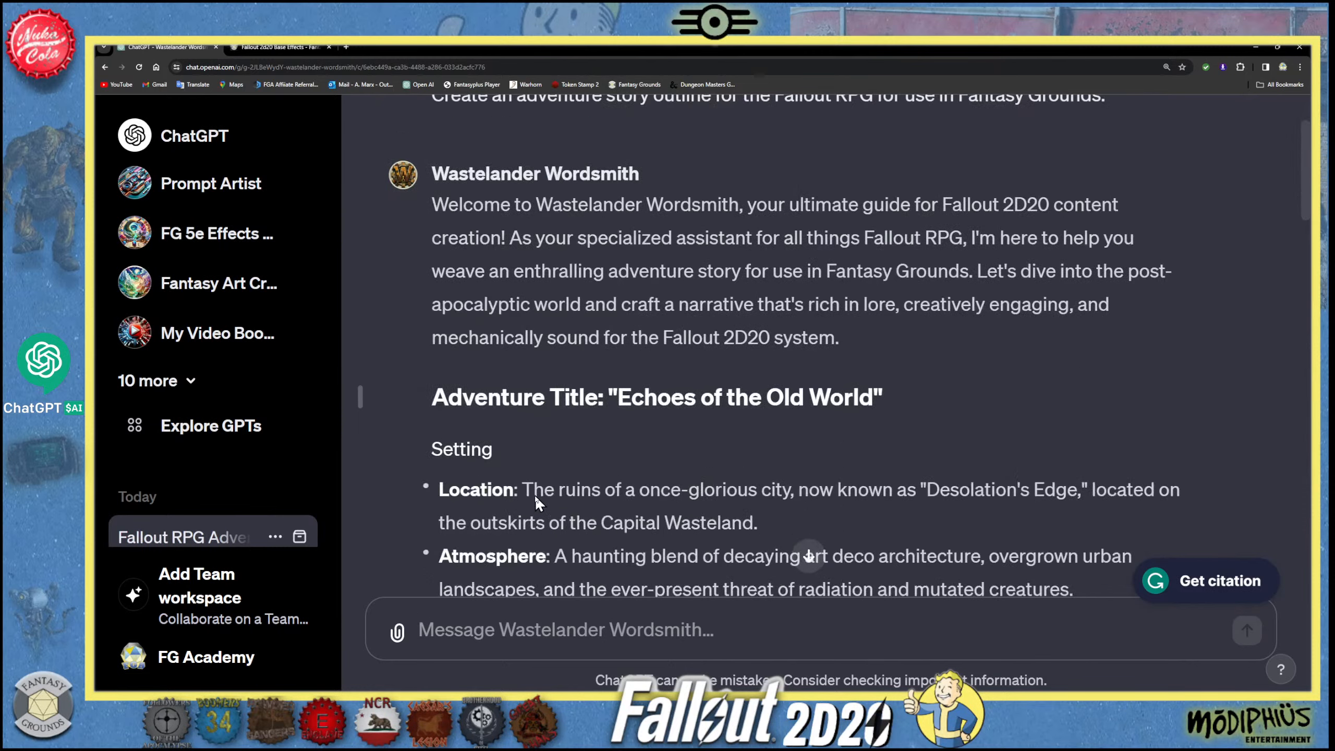
pyautogui.scroll(-12, 535, 496)
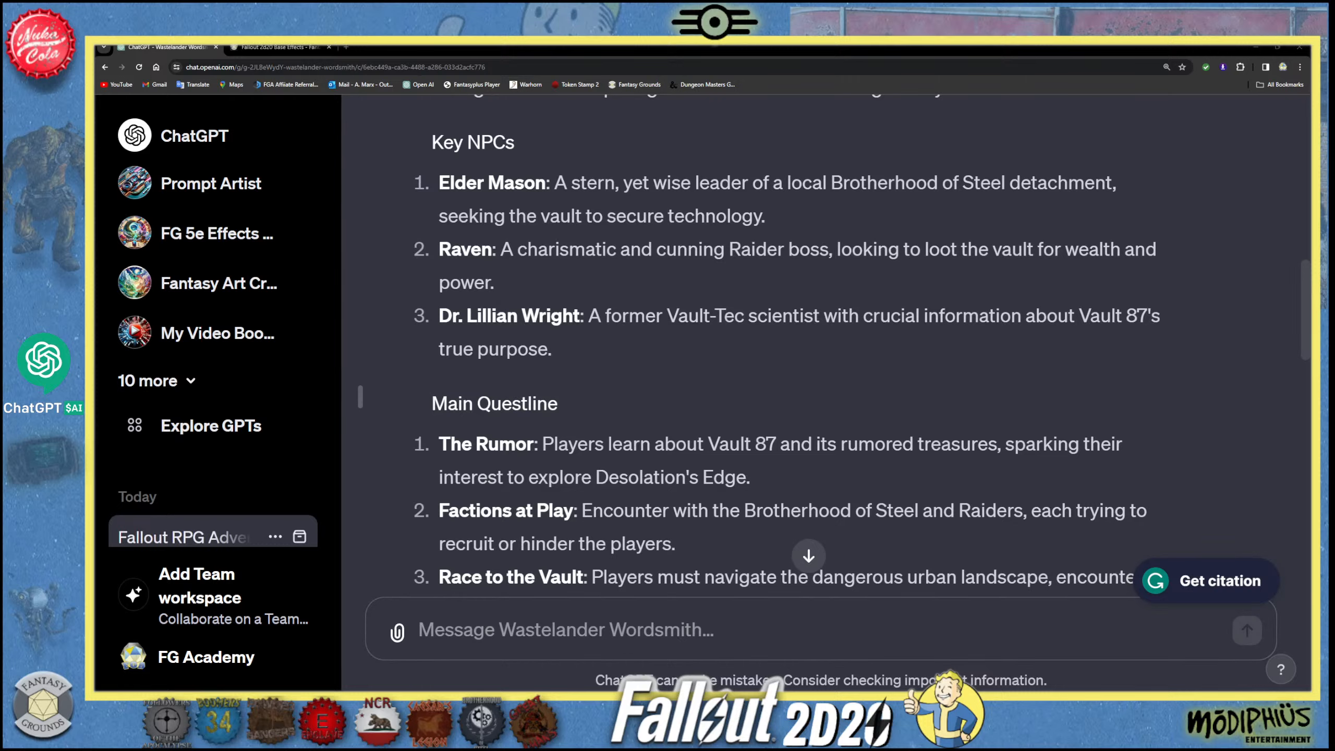
# - Skim the remaining sections of the adventure outline through the conclusion and return to its adventure title
pyautogui.scroll(-10, 584, 449)
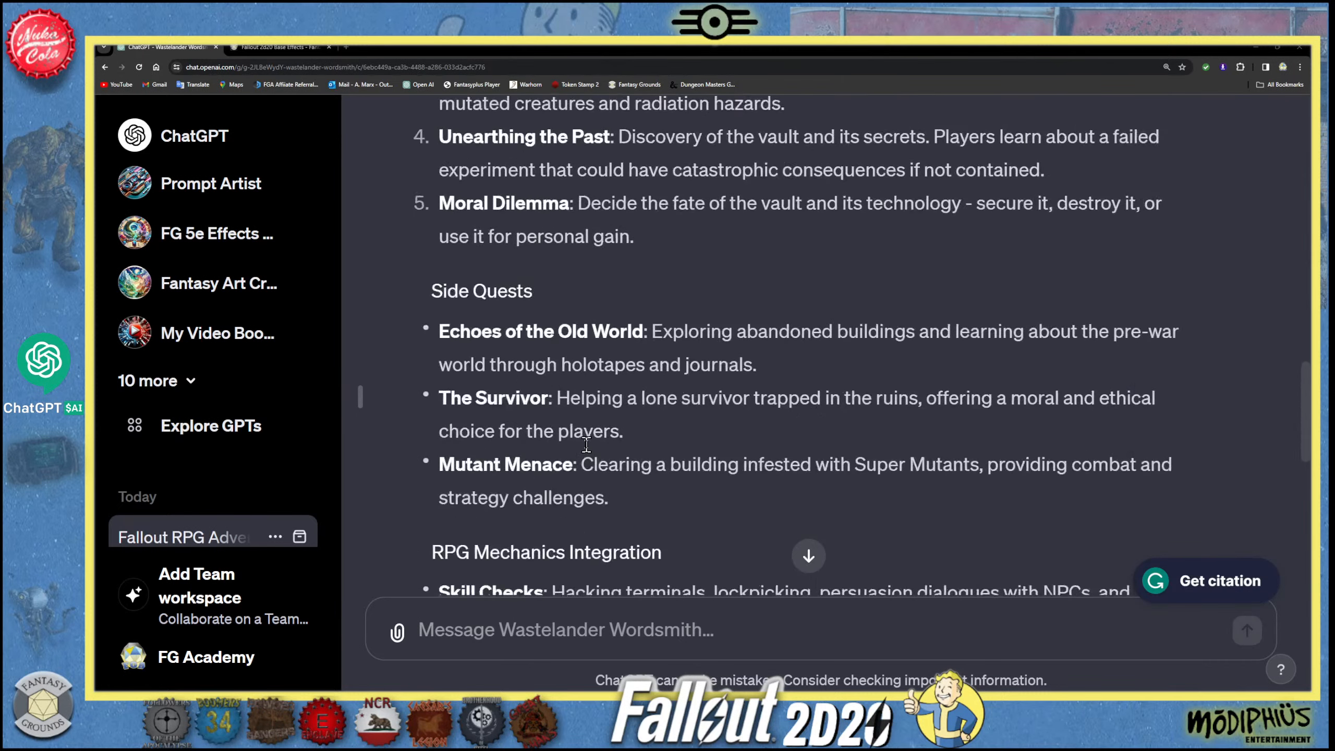
pyautogui.scroll(-7, 584, 448)
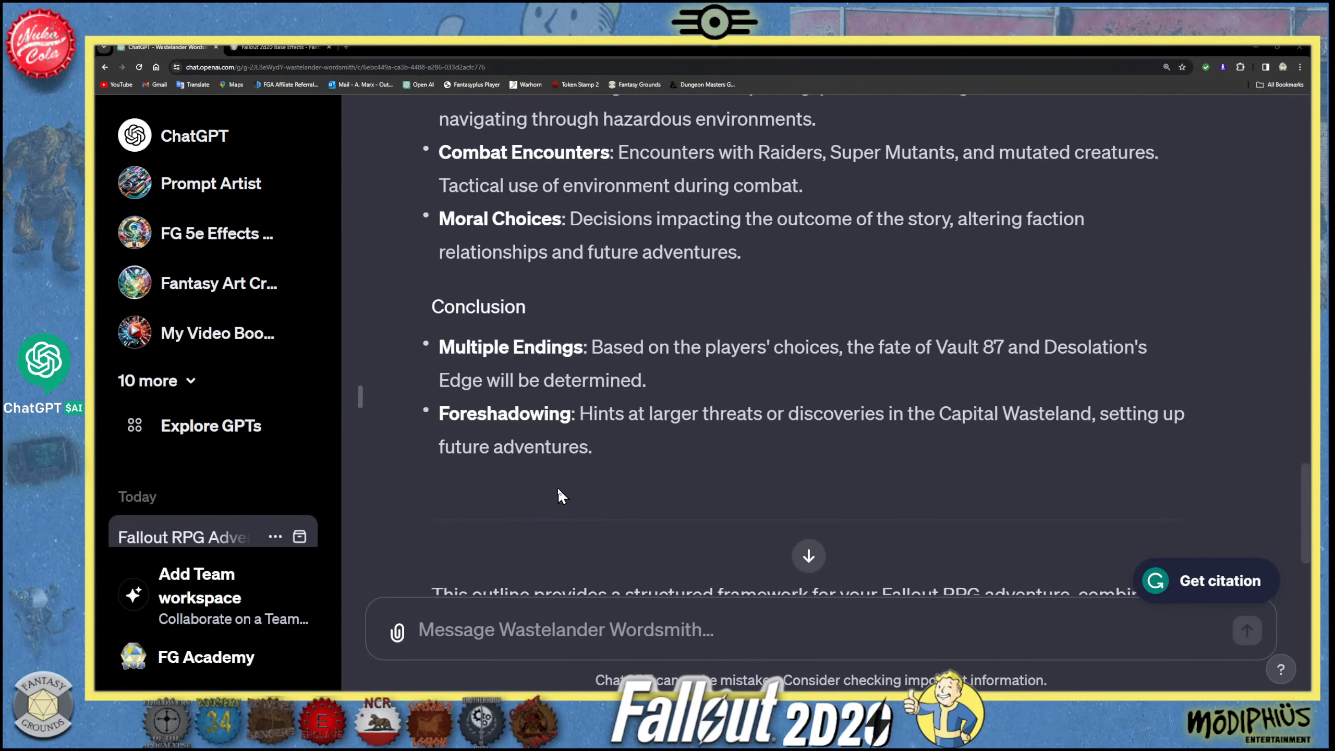
pyautogui.scroll(-4, 557, 481)
pyautogui.scroll(16, 554, 481)
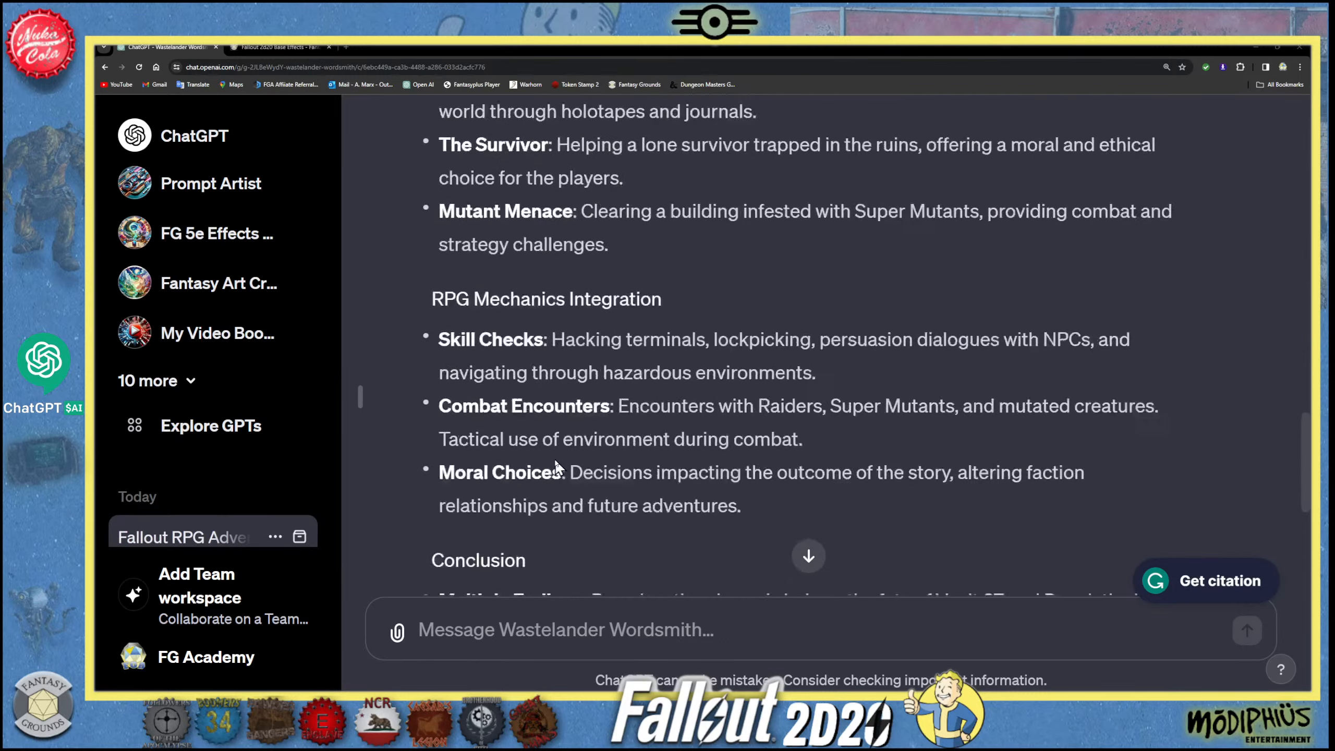
pyautogui.scroll(20, 550, 448)
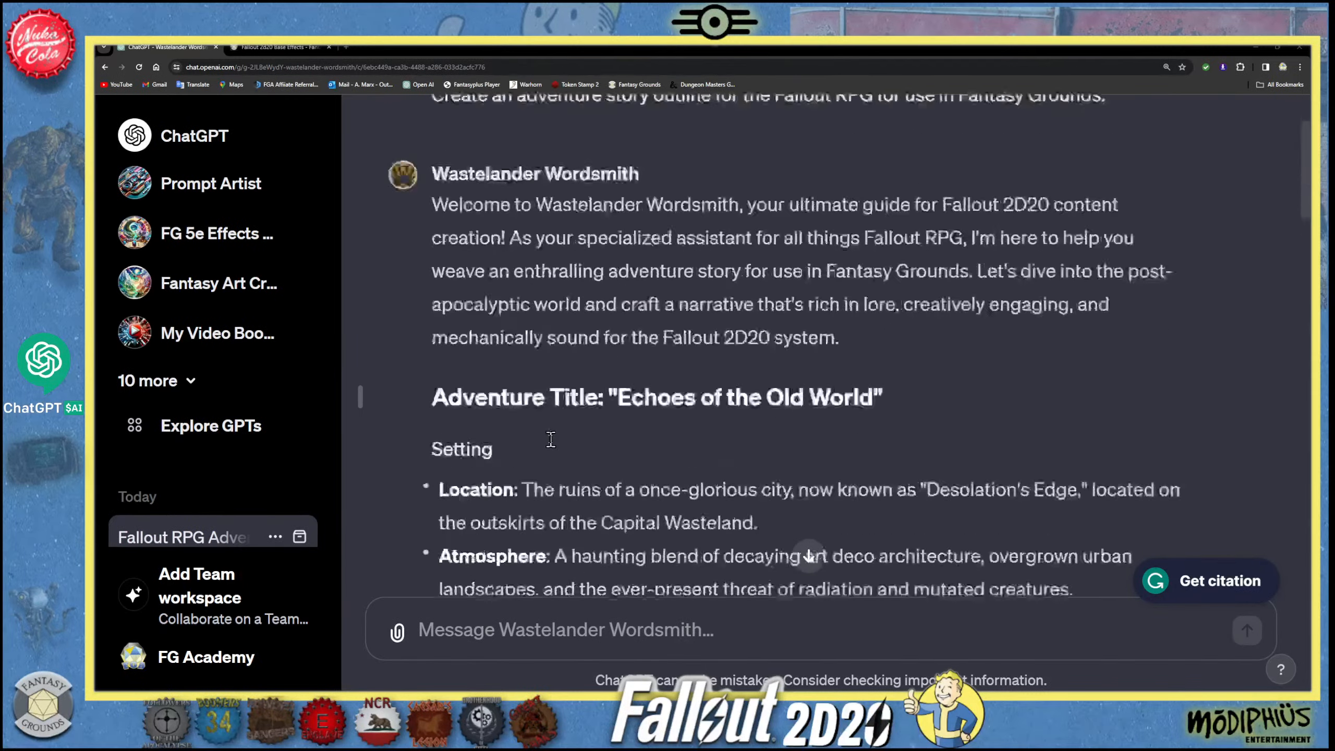
pyautogui.scroll(-2, 550, 439)
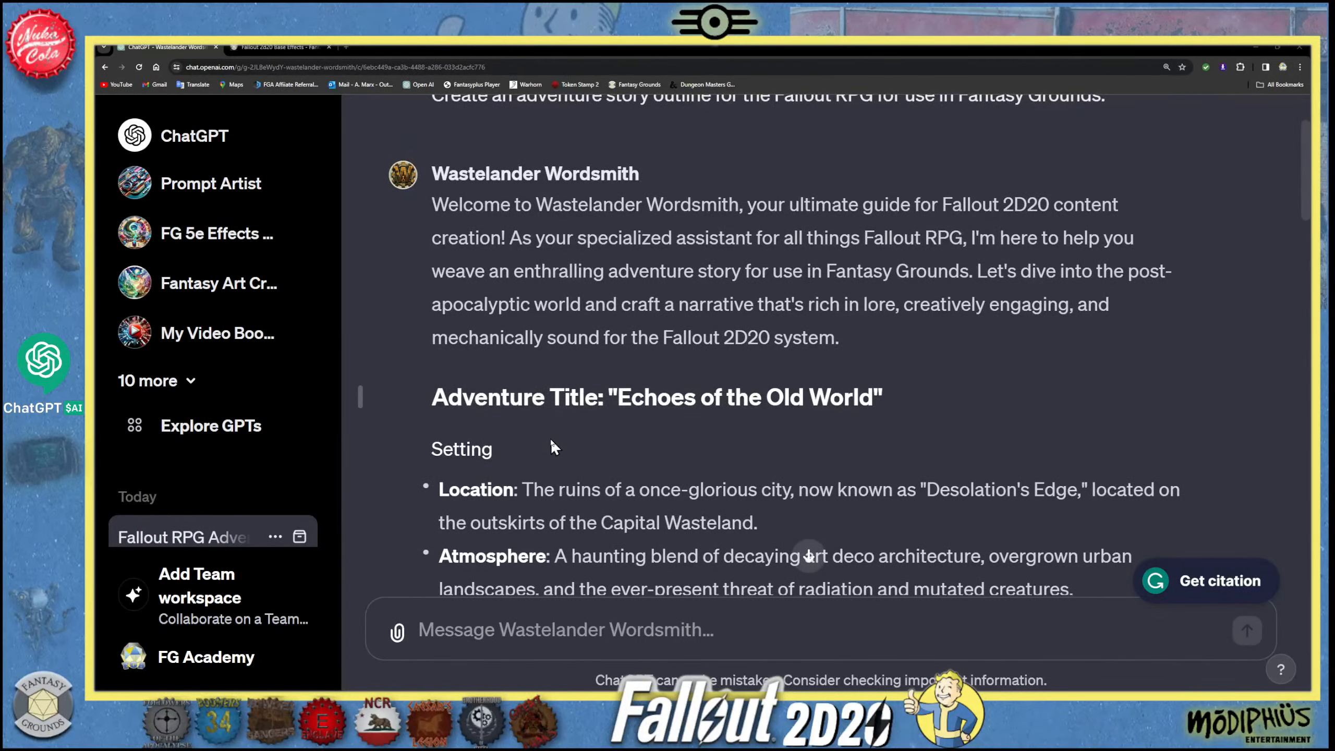
pyautogui.scroll(-1, 550, 444)
pyautogui.scroll(-1, 551, 442)
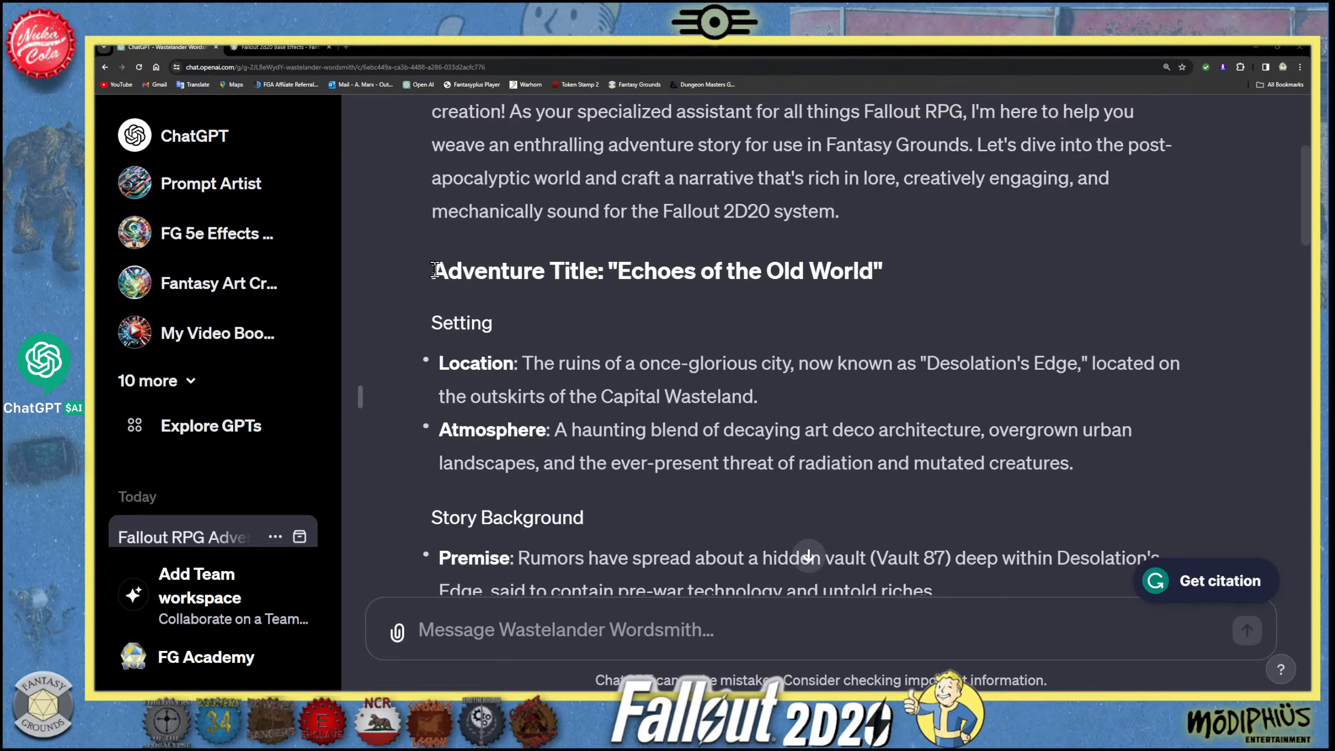
# - Copy the whole adventure outline from the "Adventure Title" heading through the Foreshadowing entry under Conclusion
pyautogui.moveTo(439, 270); pyautogui.dragTo(753, 602)
pyautogui.moveTo(745, 576); pyautogui.dragTo(587, 490)
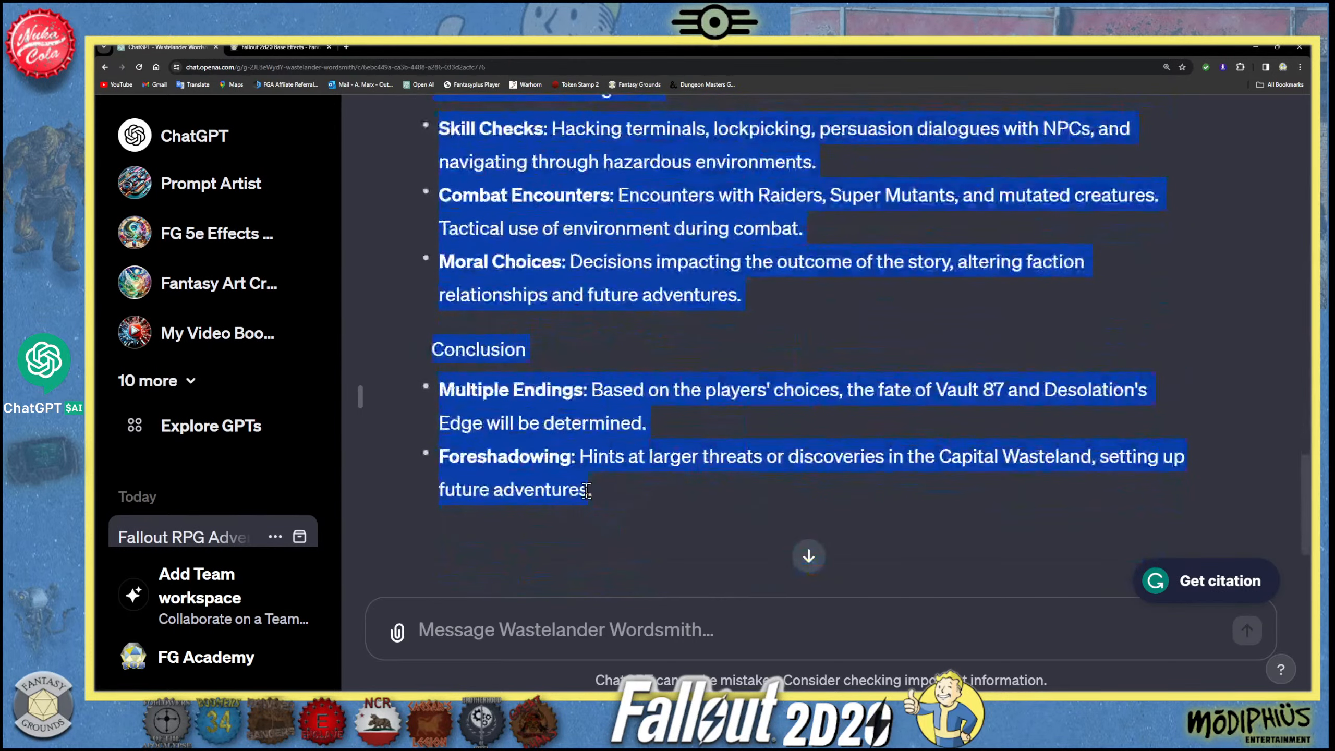
pyautogui.rightClick(559, 485)
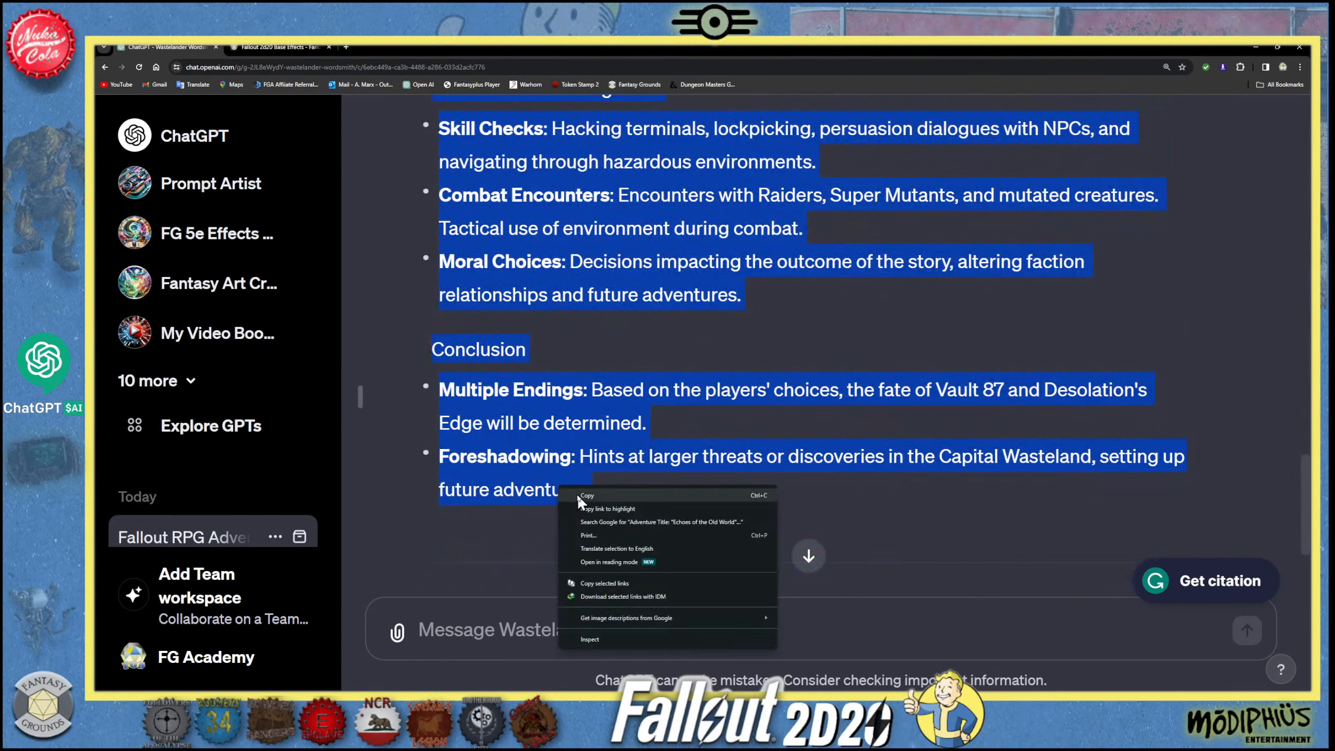
pyautogui.click(578, 497)
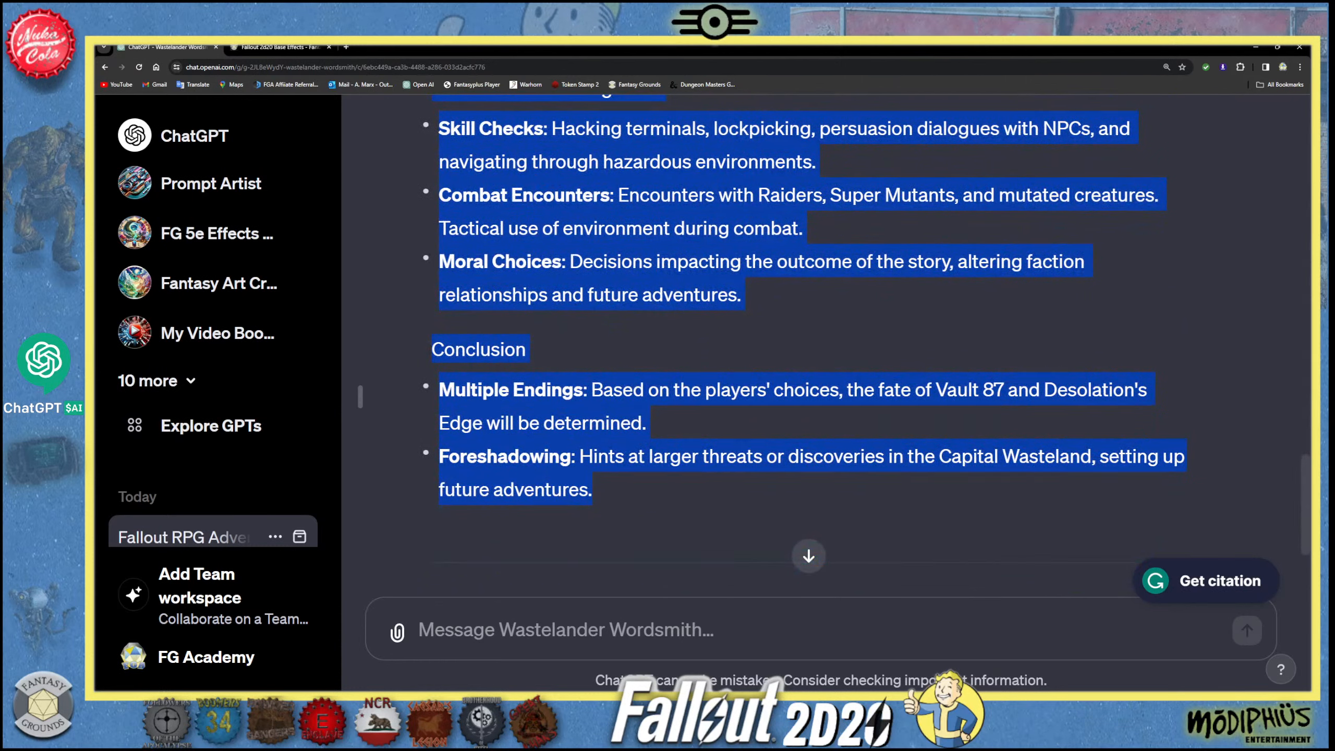
# - Switch to Fantasy Grounds, open the campaign's Story list and move it higher in the workspace
pyautogui.moveTo(279, 701)
pyautogui.moveTo(384, 700)
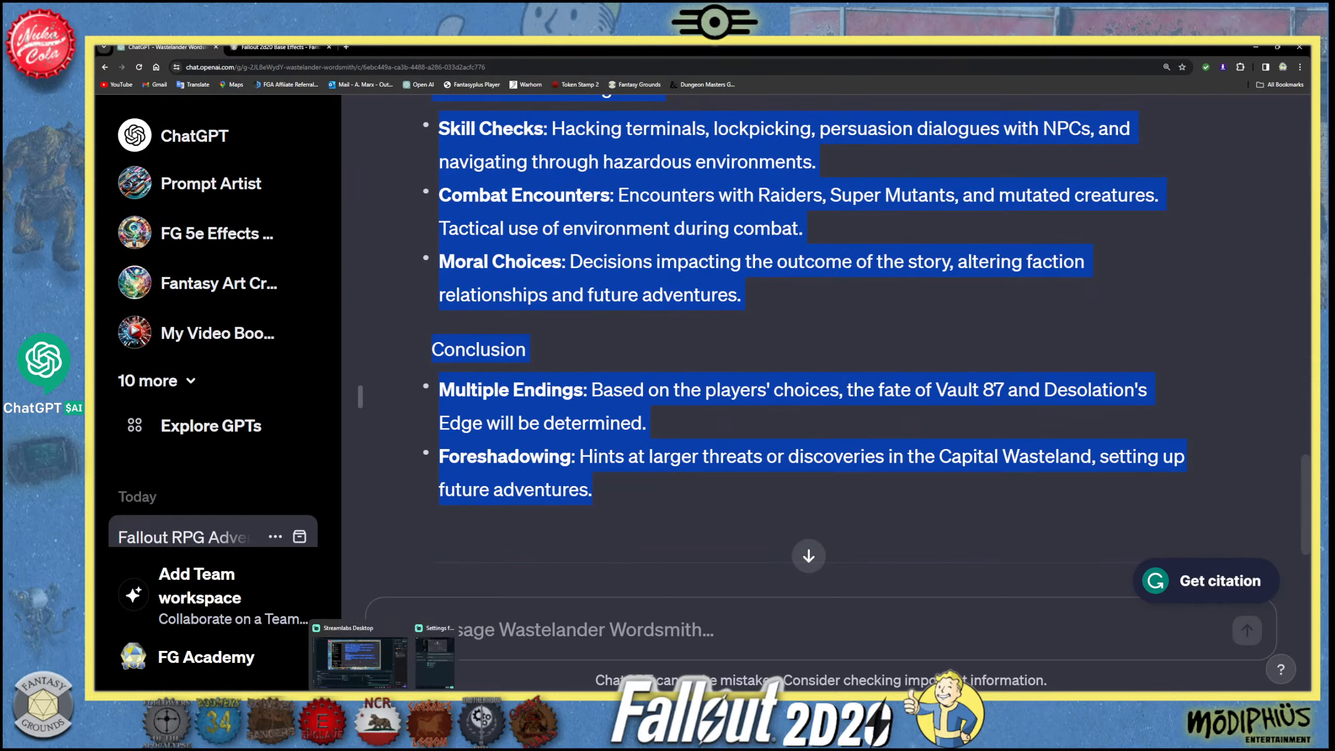
pyautogui.click(279, 701)
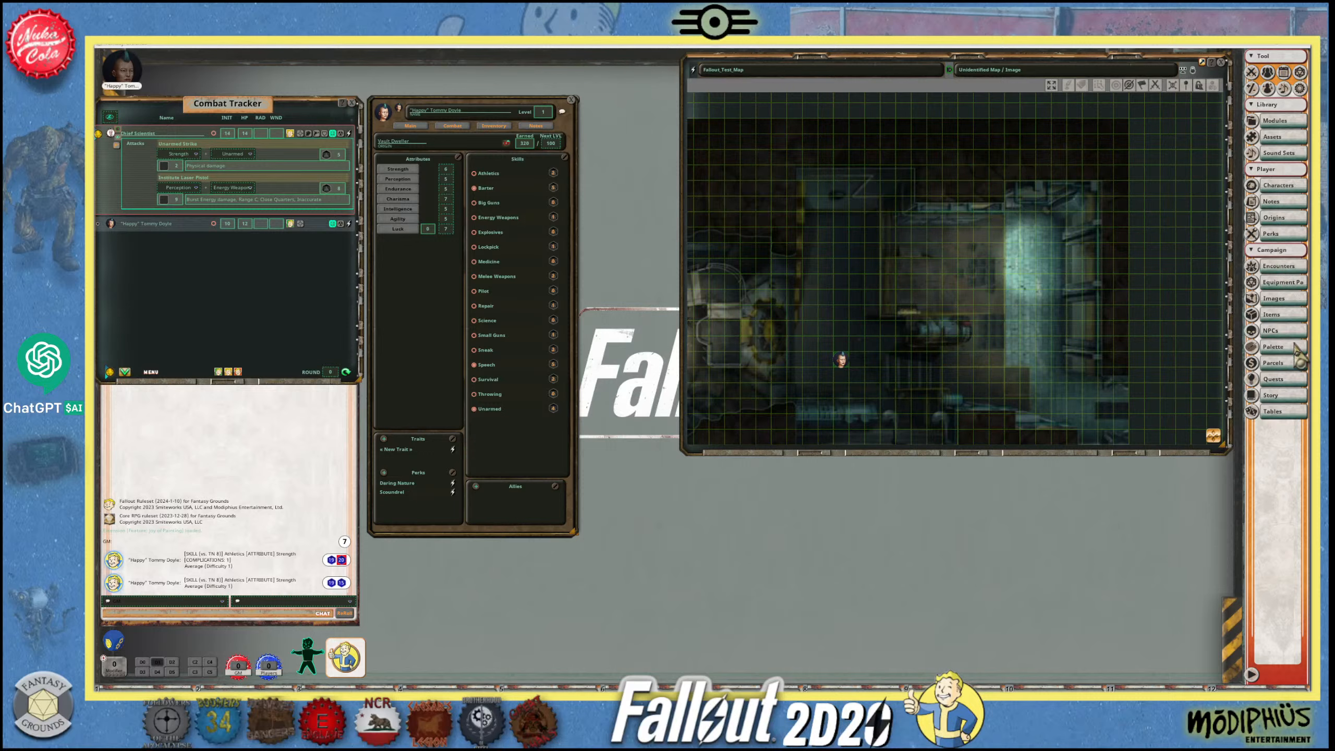
pyautogui.click(1283, 395)
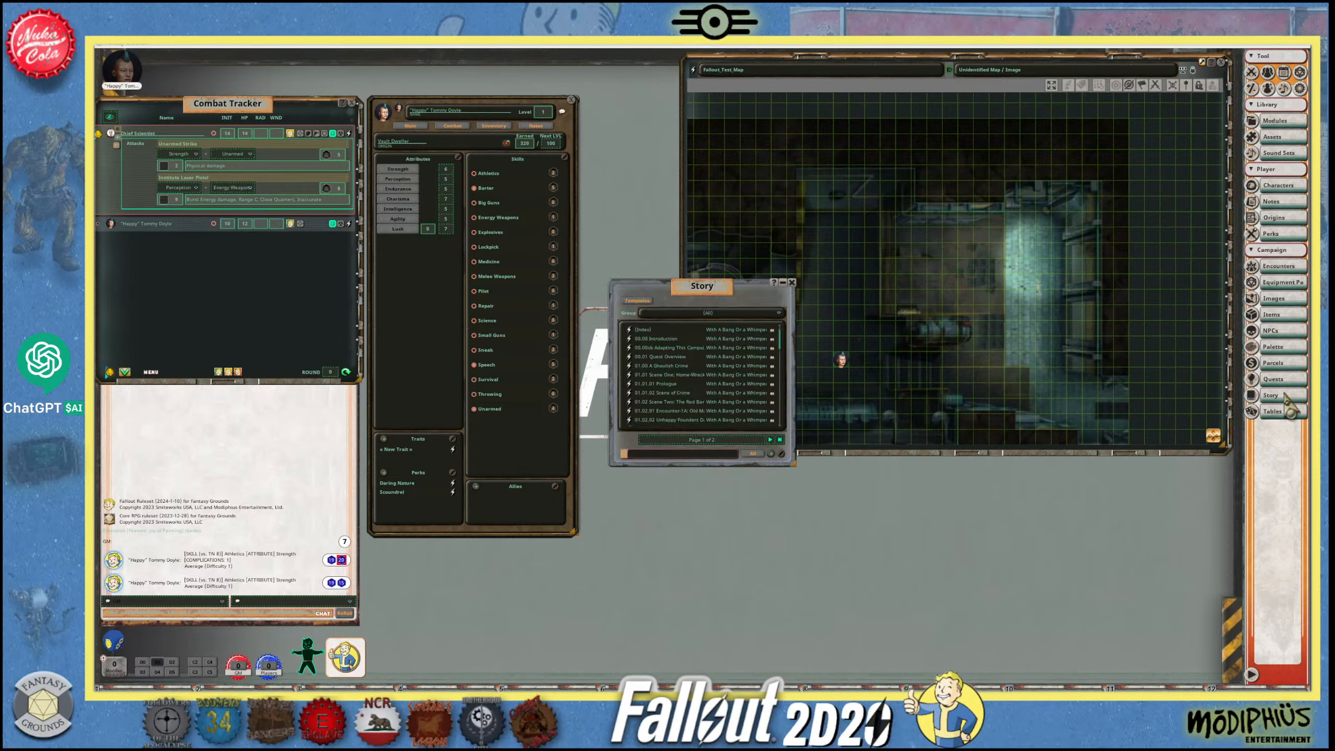
pyautogui.moveTo(663, 285); pyautogui.dragTo(649, 189)
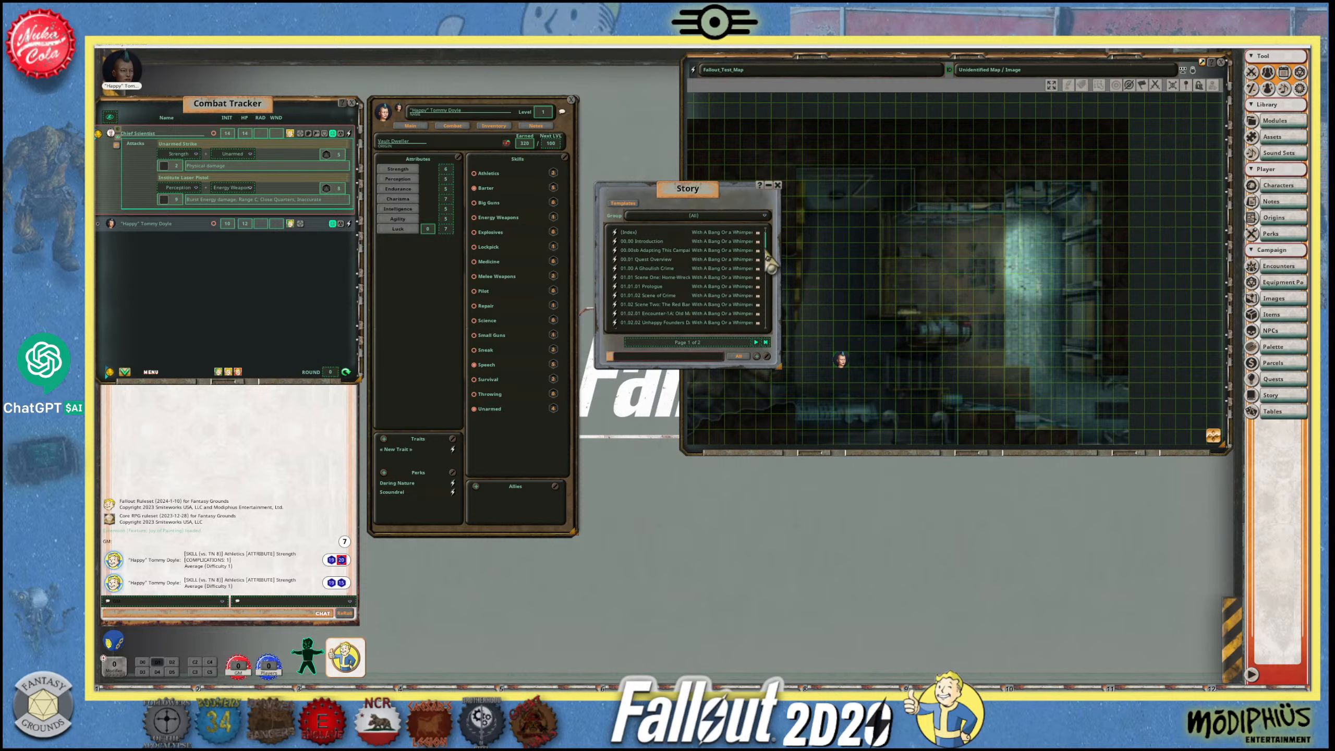
# - Add a new group to the Story list and open its name for editing
pyautogui.moveTo(769, 255); pyautogui.dragTo(770, 225)
pyautogui.click(723, 218)
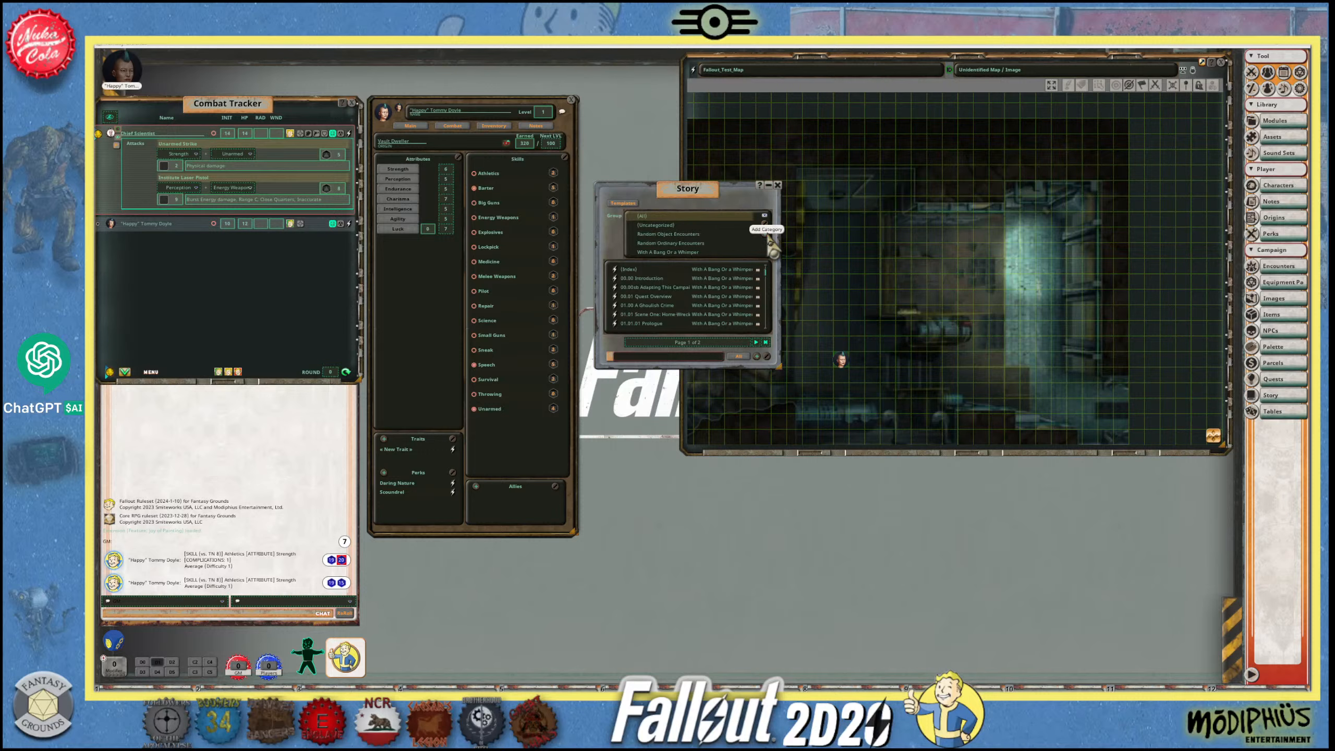
pyautogui.click(766, 233)
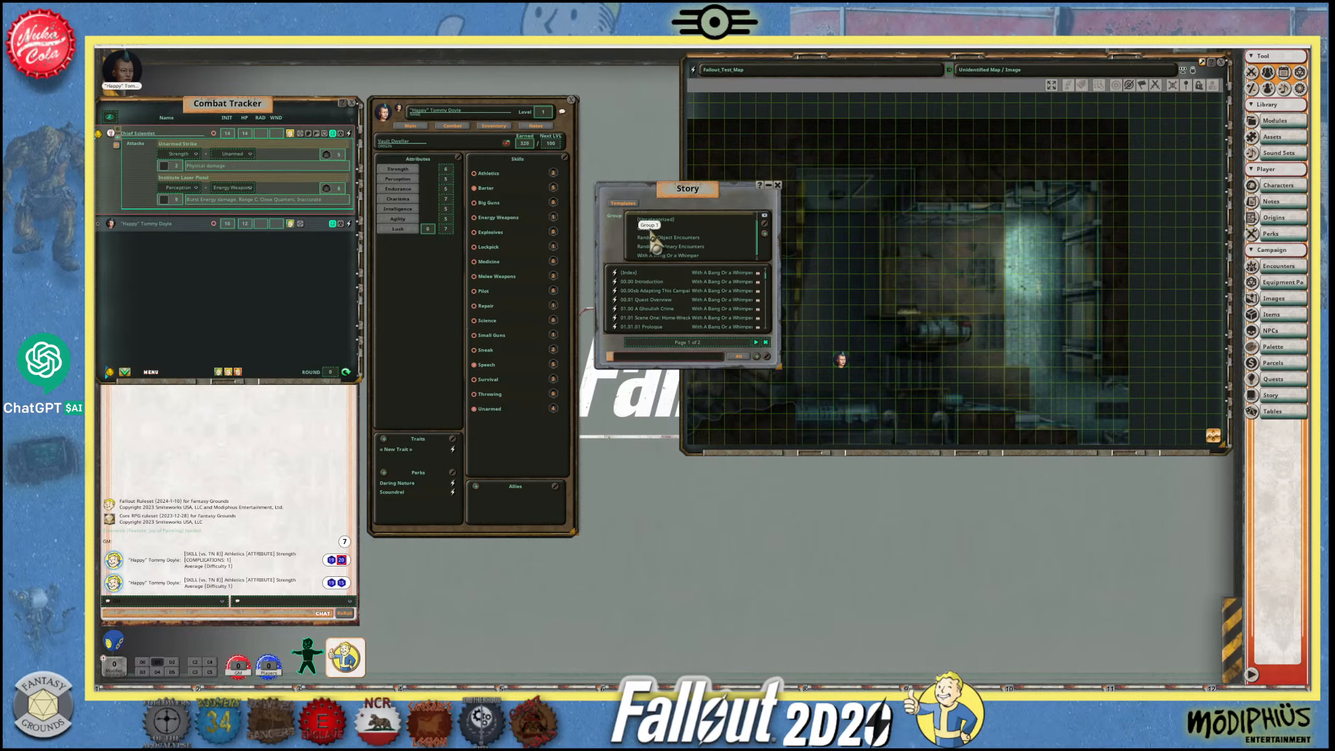
pyautogui.click(764, 224)
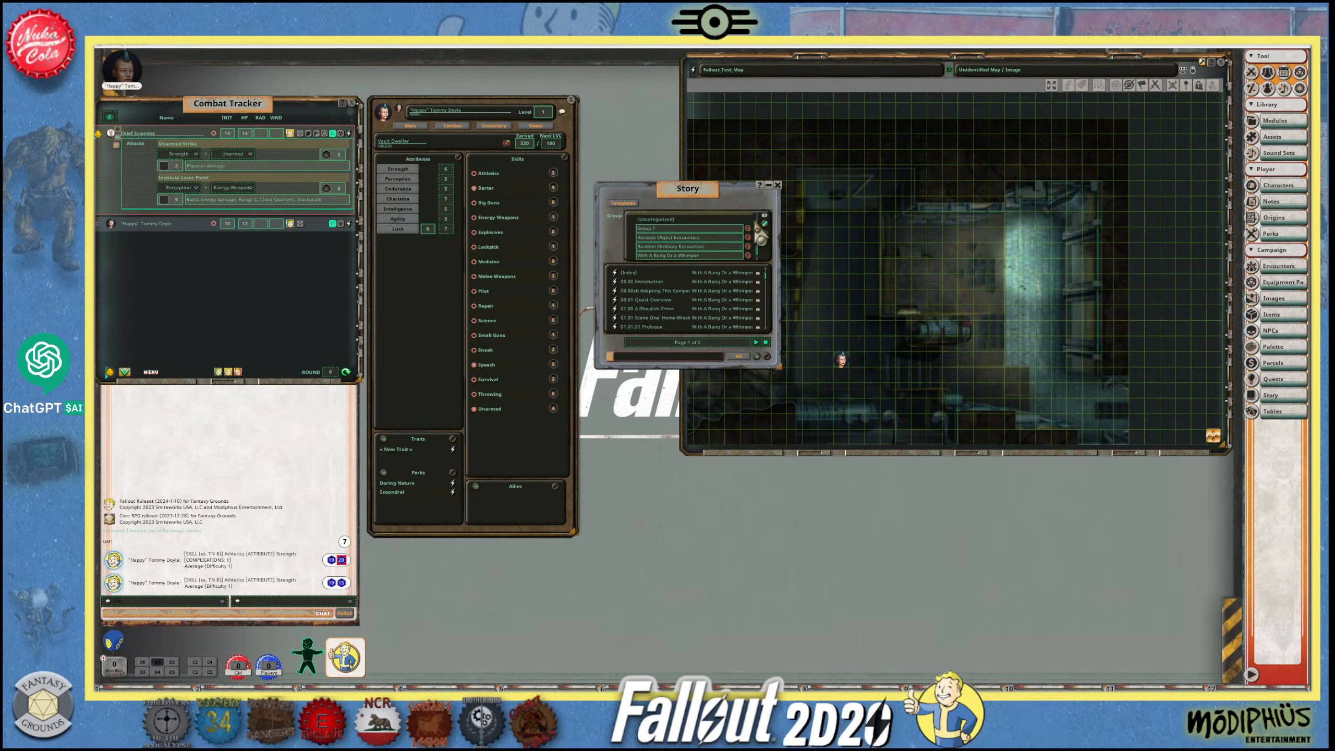
pyautogui.click(684, 229)
# - Look up the adventure title in the Wastelander Wordsmith chat in ChatGPT, and return to Fantasy Grounds
pyautogui.moveTo(321, 700)
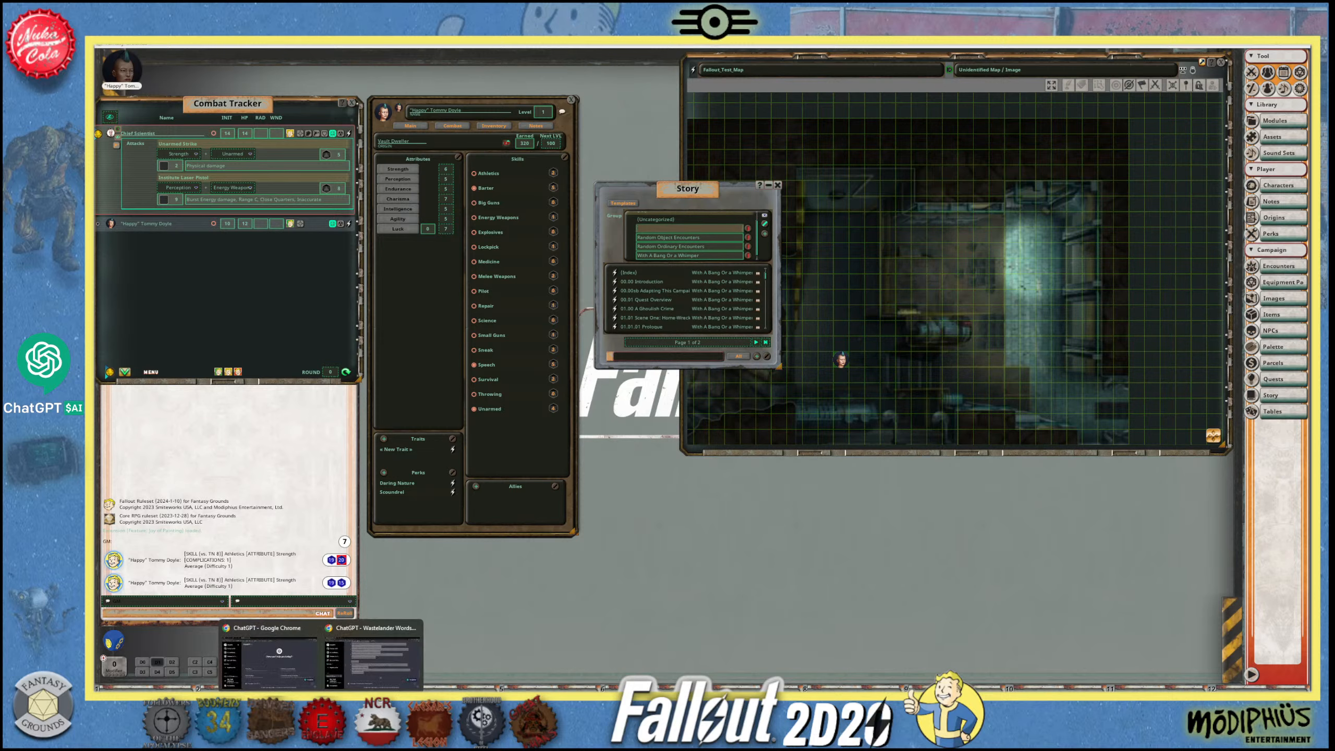
pyautogui.click(360, 647)
pyautogui.scroll(10, 584, 485)
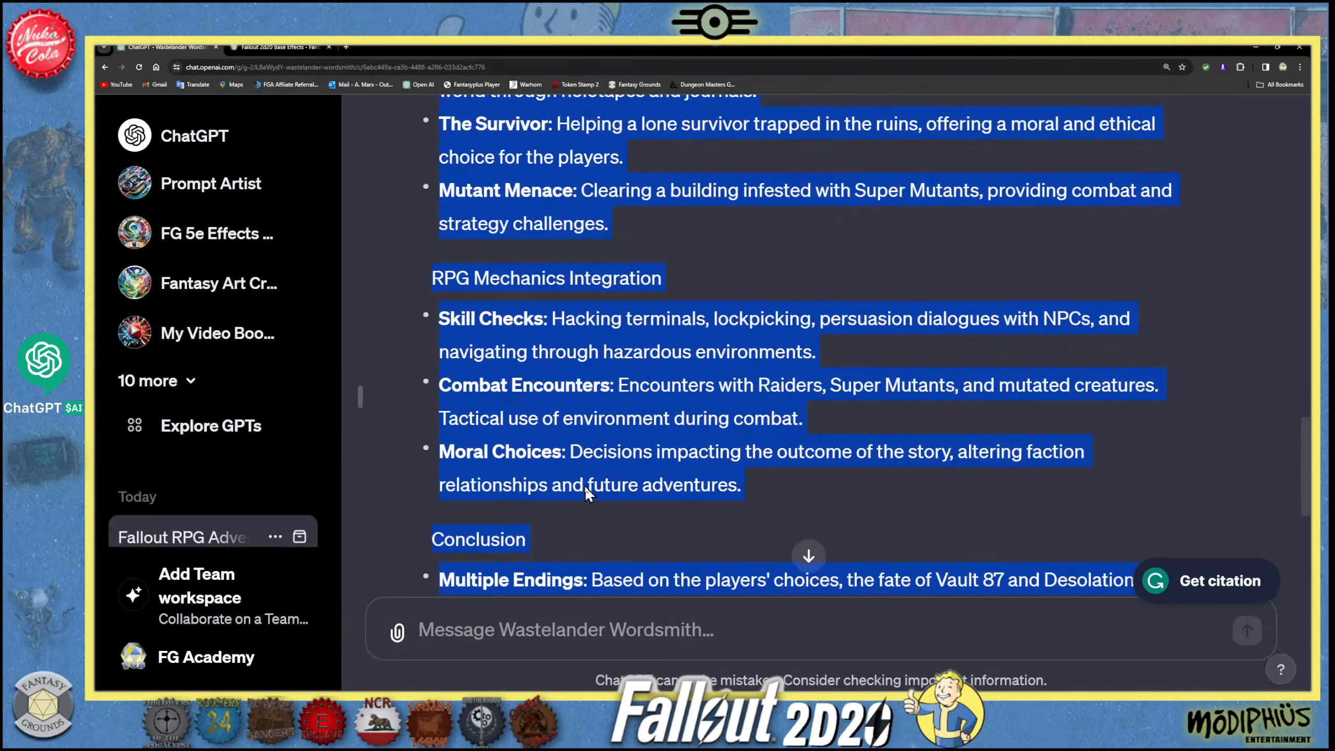
pyautogui.scroll(15, 584, 485)
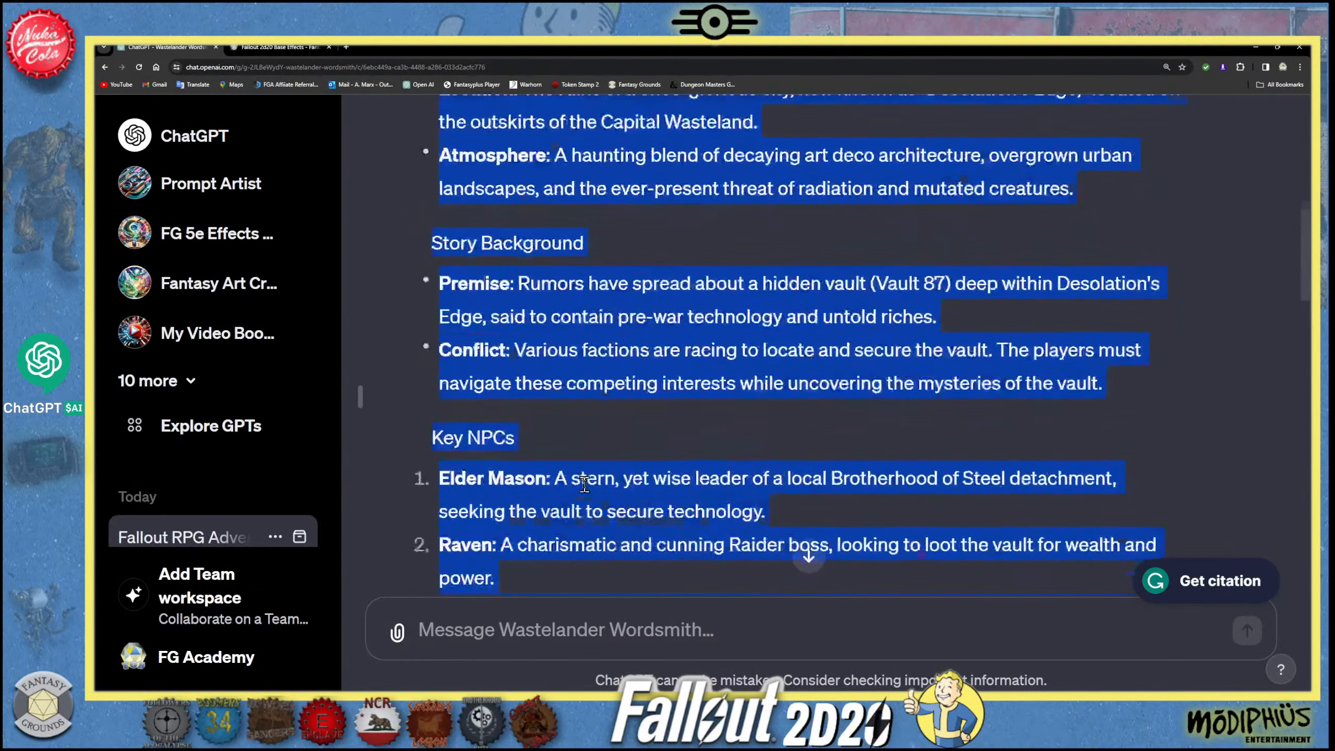
pyautogui.scroll(1, 584, 485)
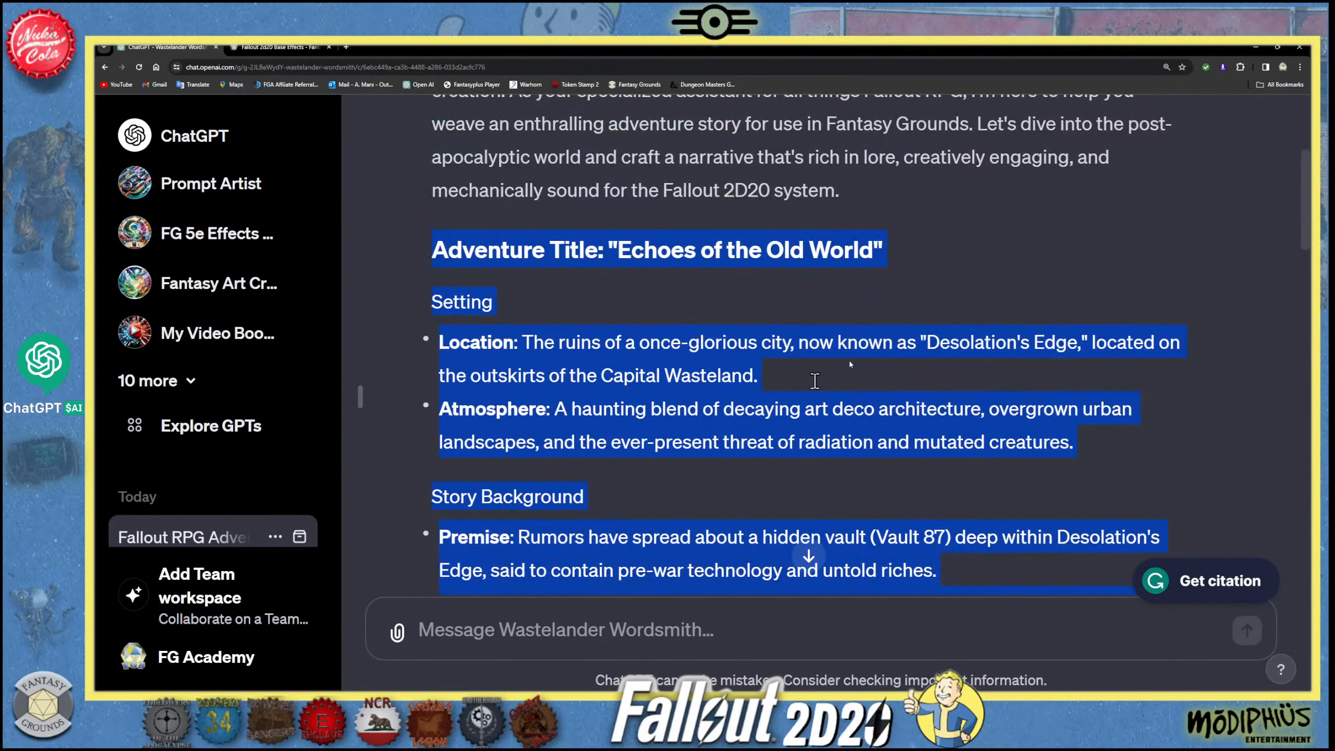
pyautogui.click(1255, 47)
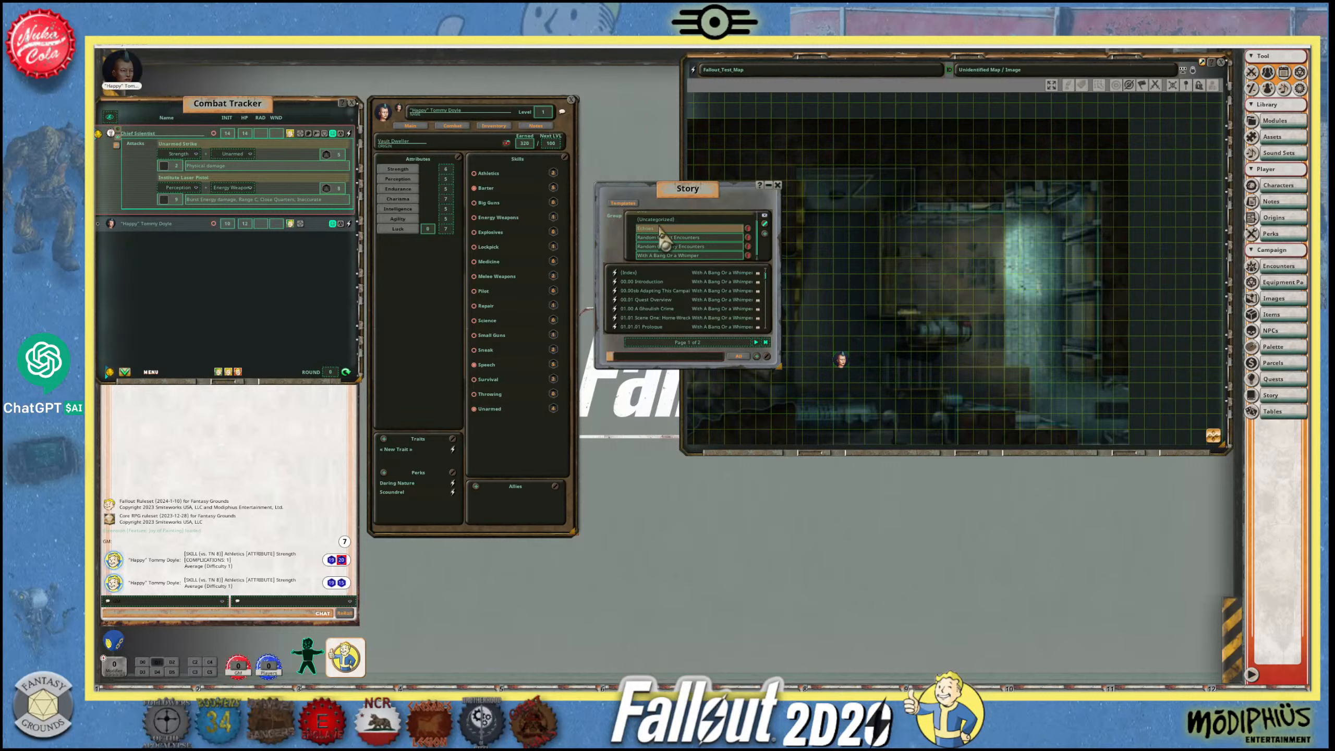
# - Name the new story group "Echoes of the Old World" and select it as the displayed group
pyautogui.write('Old World')
pyautogui.click(765, 225)
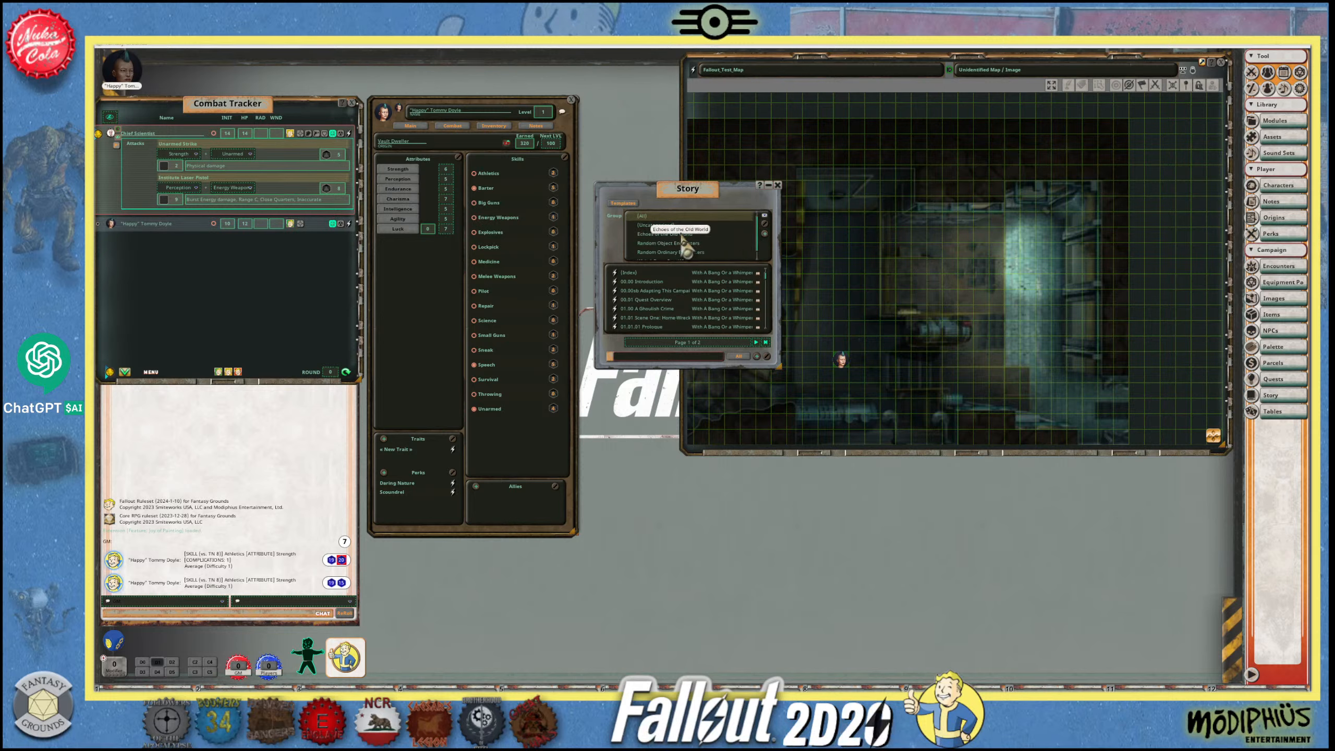
pyautogui.click(681, 235)
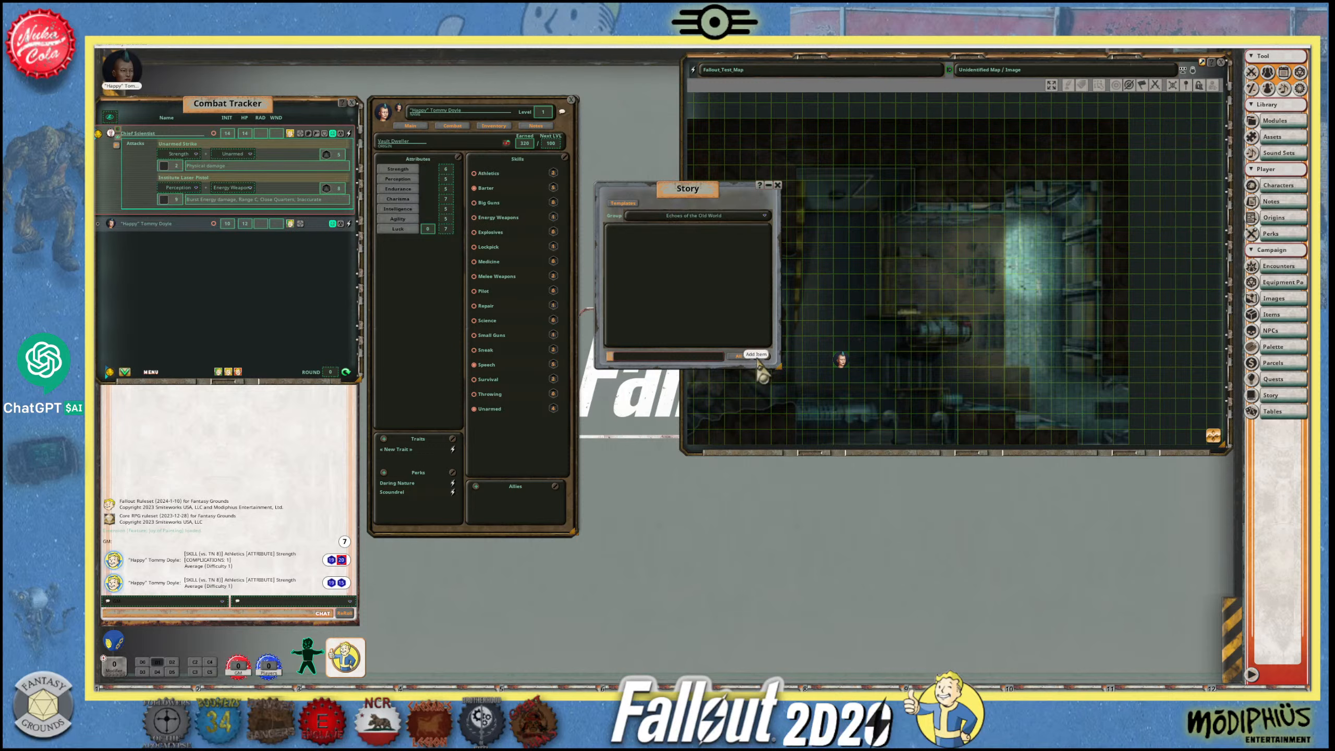
# - Create a new story in the Echoes of the Old World group, enlarge its window and paste the adventure outline into it
pyautogui.rightClick(649, 268)
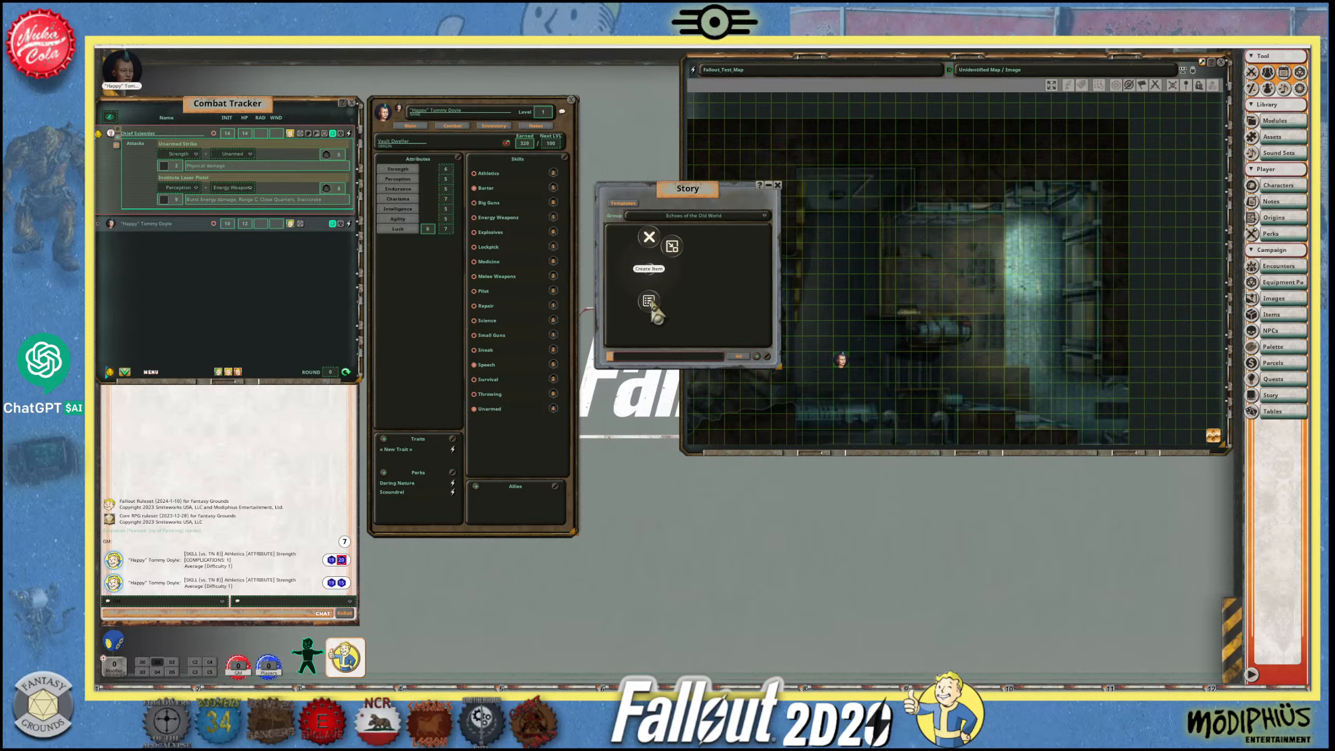
pyautogui.click(650, 302)
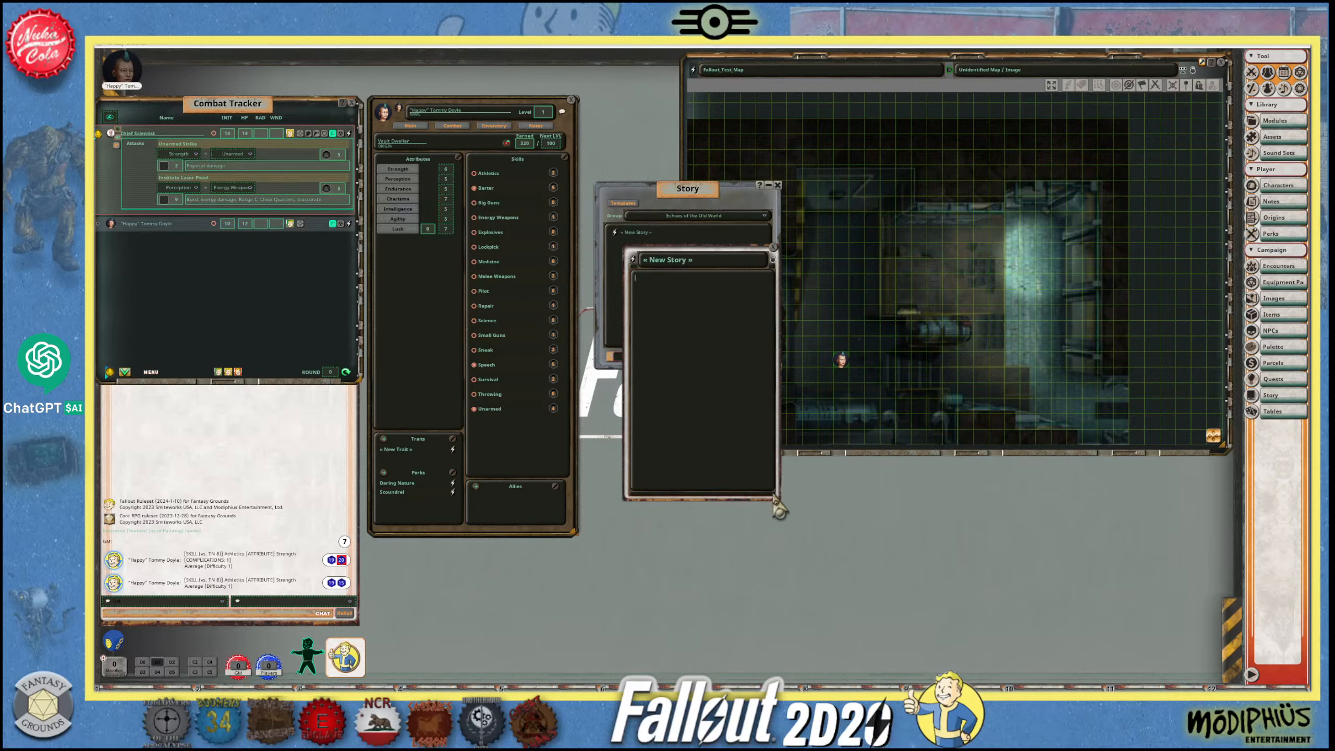
pyautogui.moveTo(777, 498); pyautogui.dragTo(982, 598)
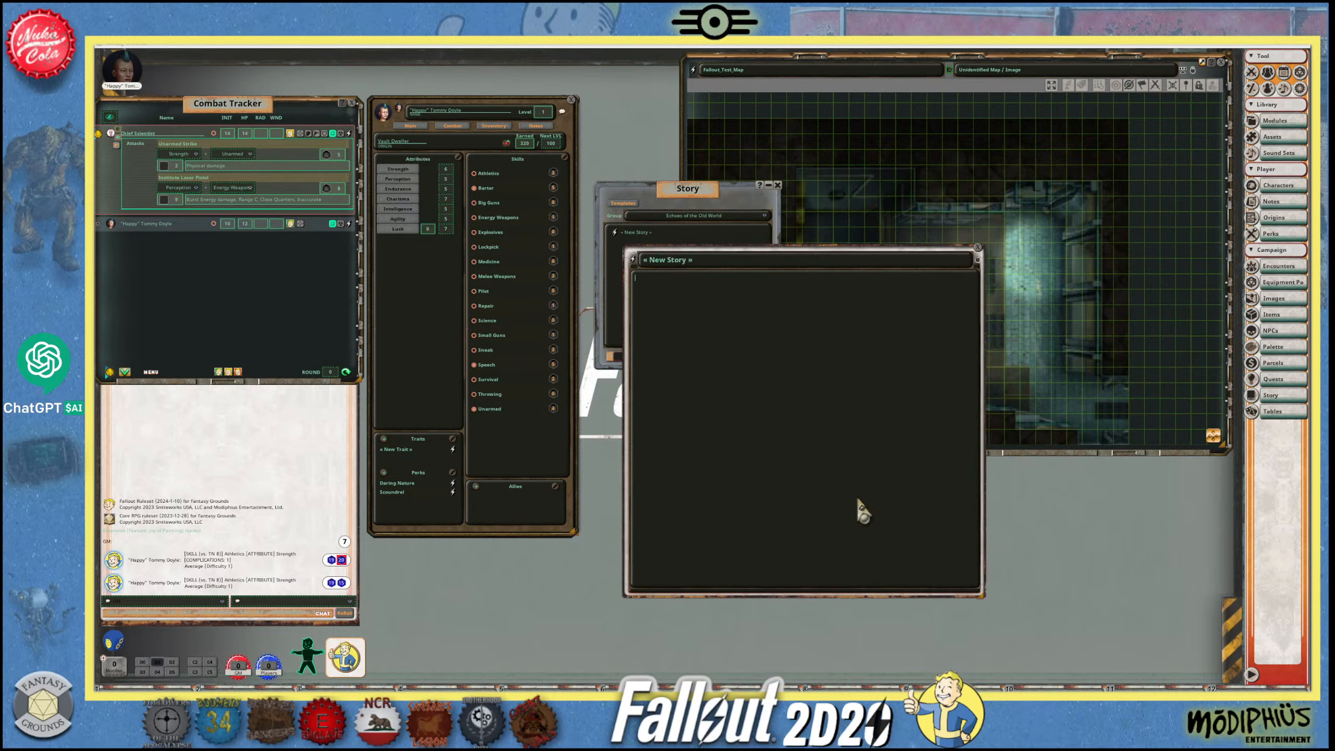
pyautogui.hotkey('ctrl', 'v')
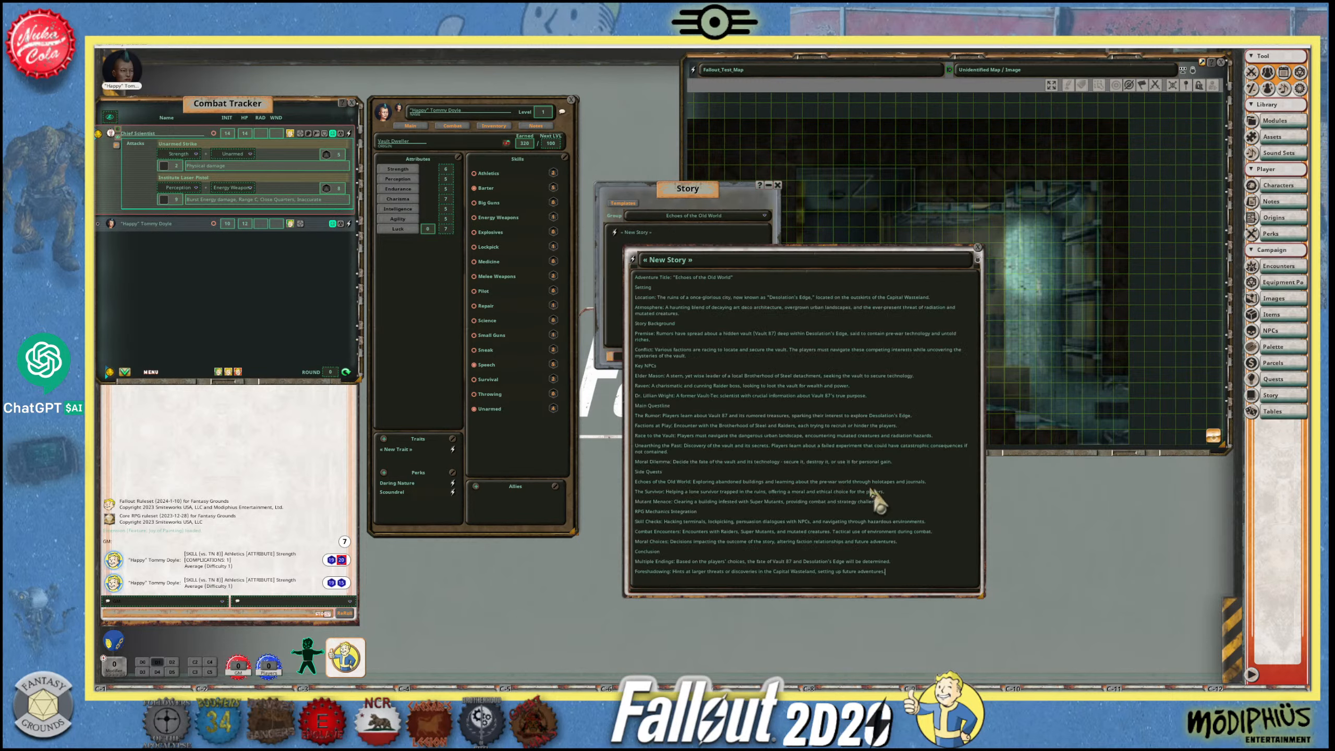
# - Title the new story "Echoes of the Old World" by copying it from the outline text, removing the extra "Setting" text
pyautogui.click(705, 262)
pyautogui.moveTo(745, 273); pyautogui.dragTo(685, 288)
pyautogui.click(720, 264)
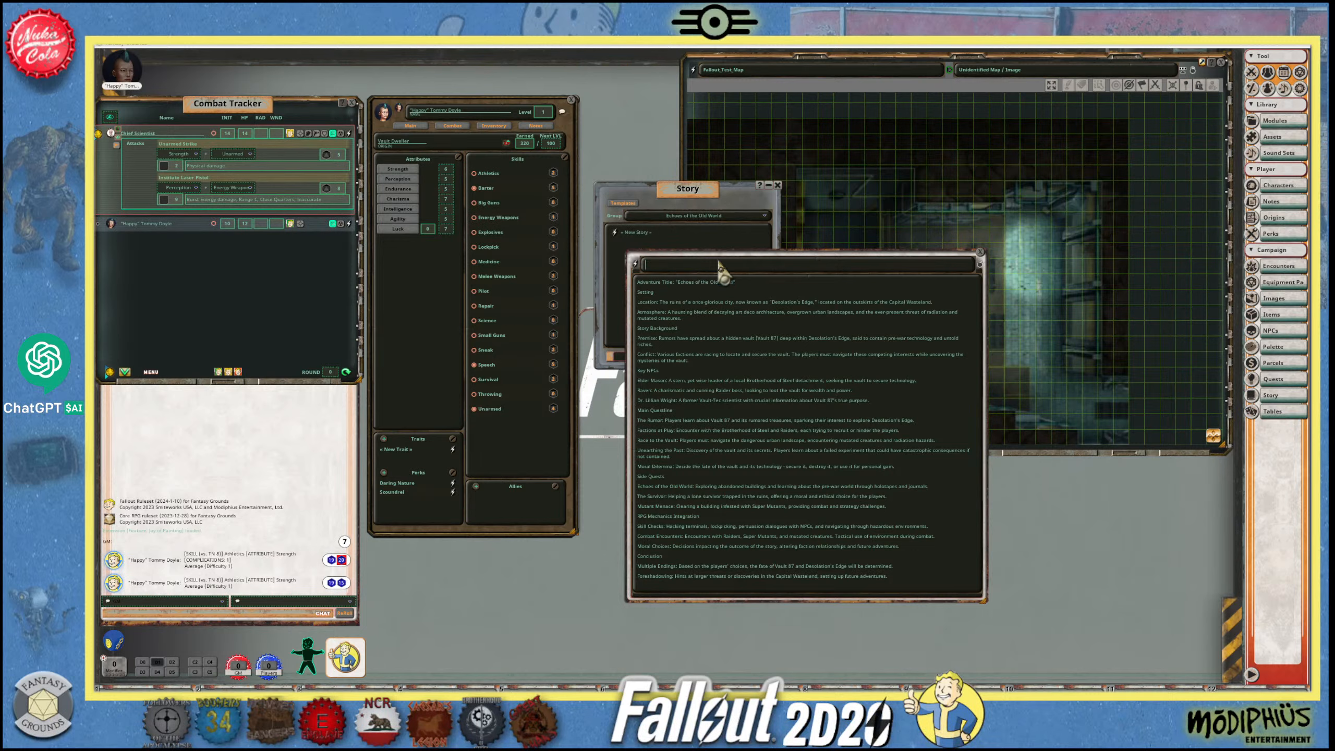
pyautogui.hotkey('ctrl', 'v')
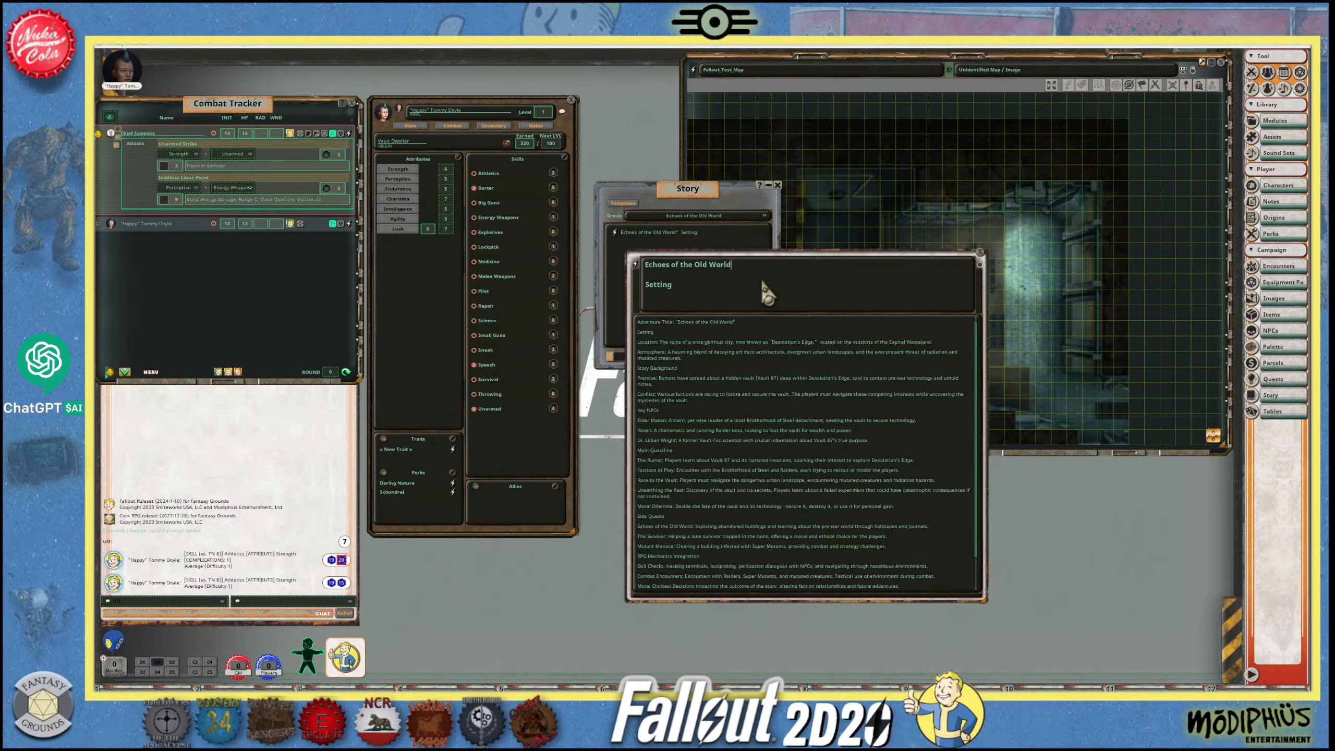
pyautogui.click(646, 285)
pyautogui.press('BackSpace')
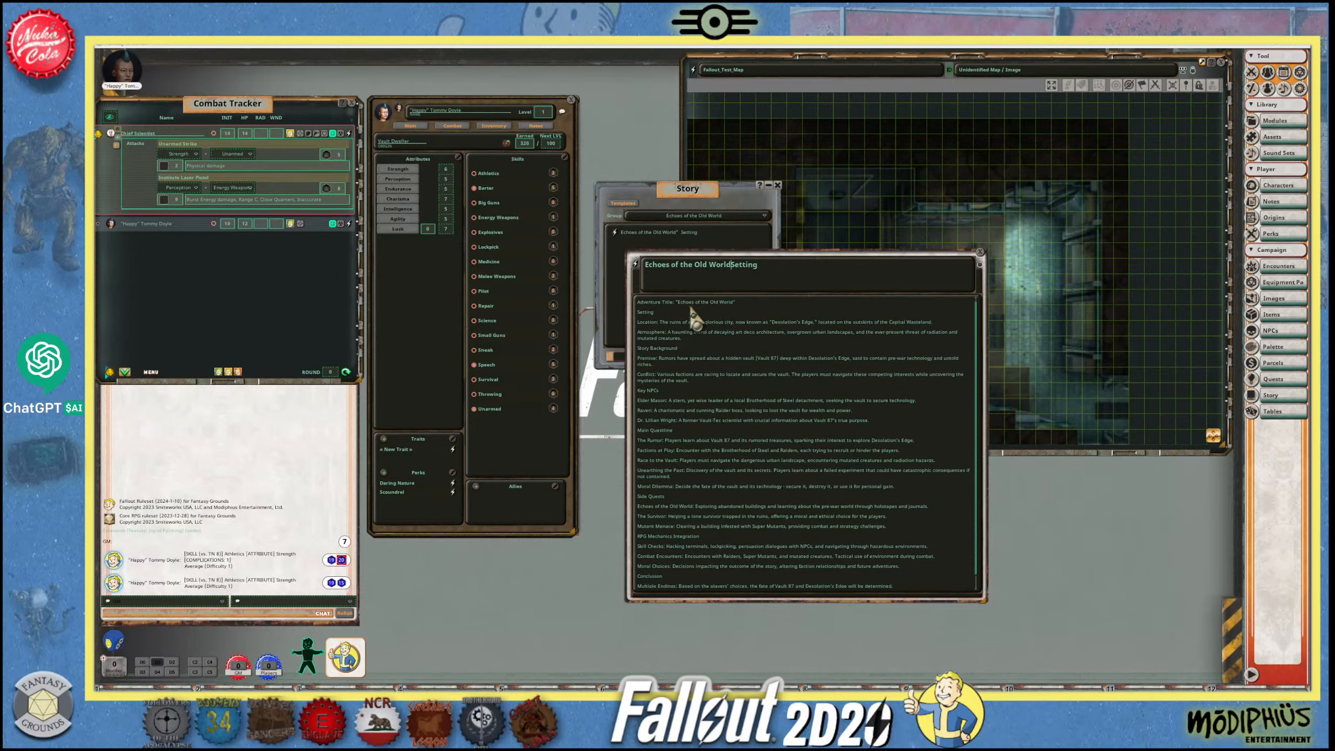
pyautogui.click(772, 266)
pyautogui.press('BackSpace')
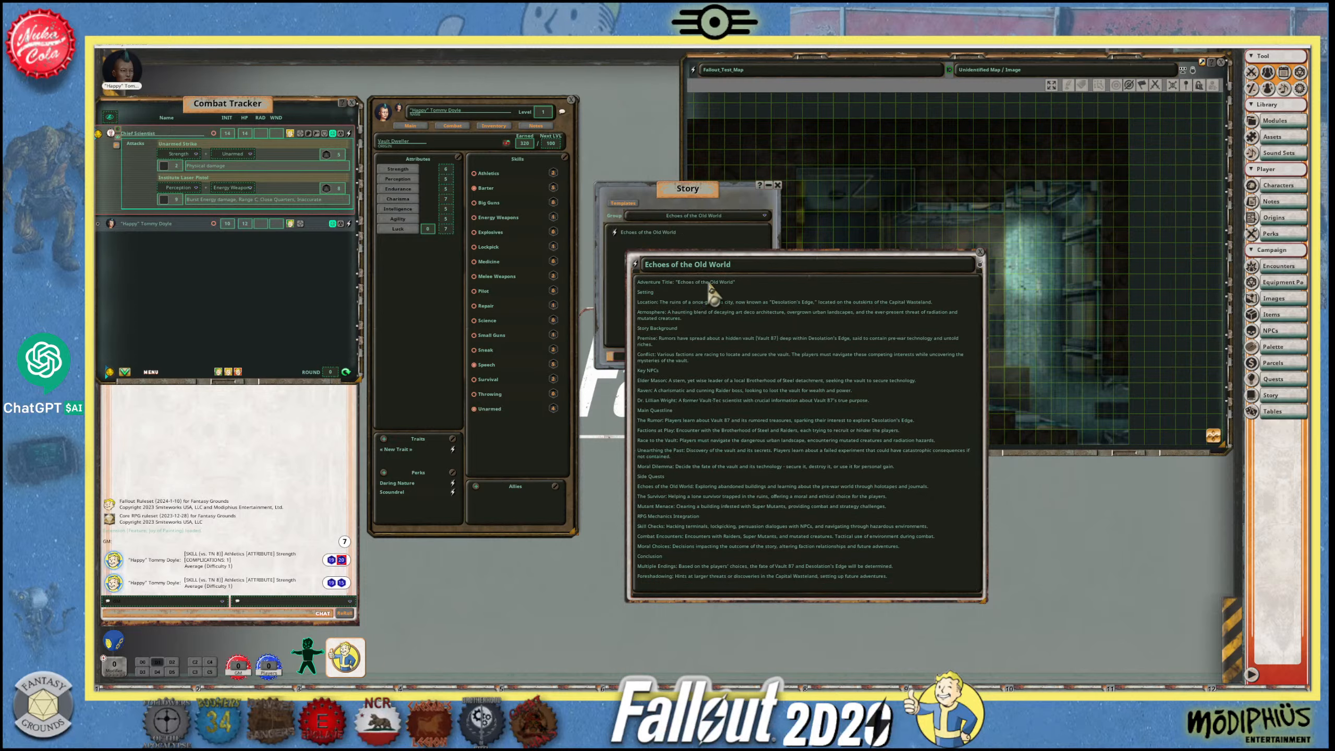
# - Format the "Adventure Title: Echoes of the Old World" line of the story text as a heading
pyautogui.moveTo(749, 284); pyautogui.dragTo(635, 283)
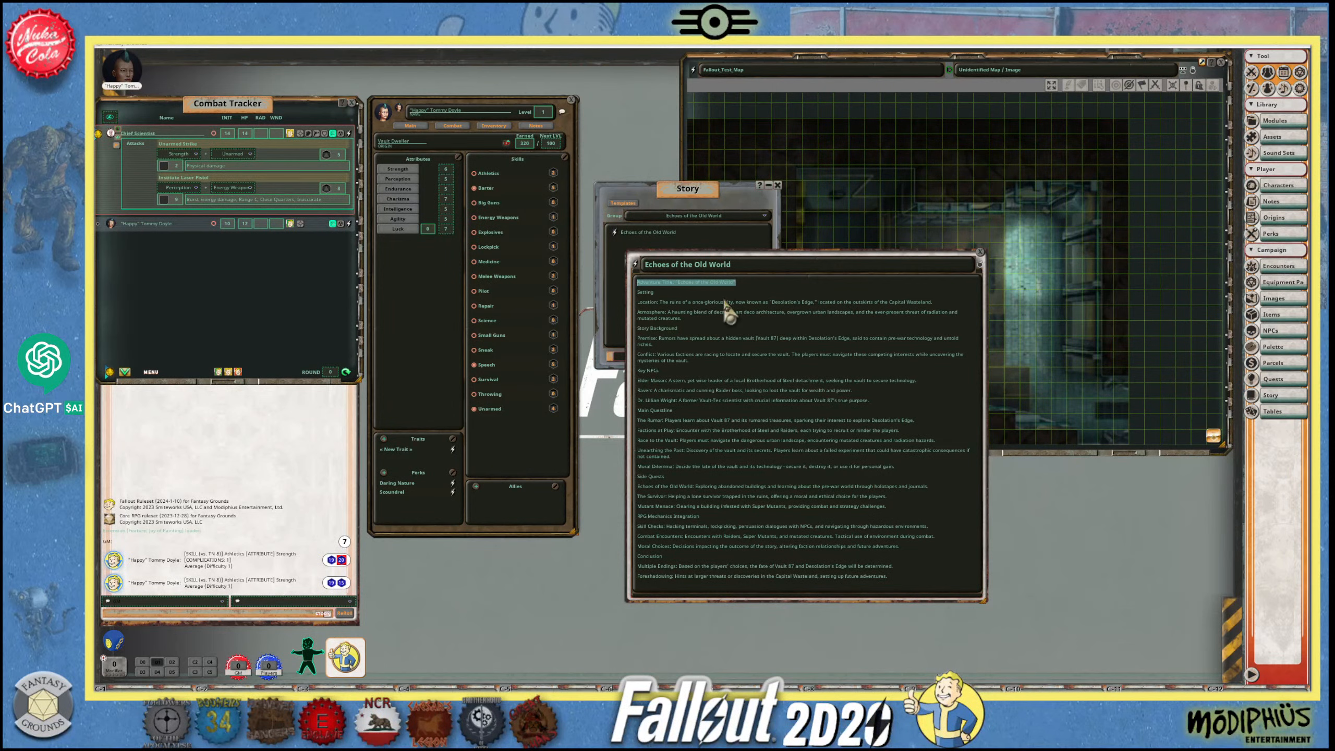
pyautogui.hotkey('ctrl', '1')
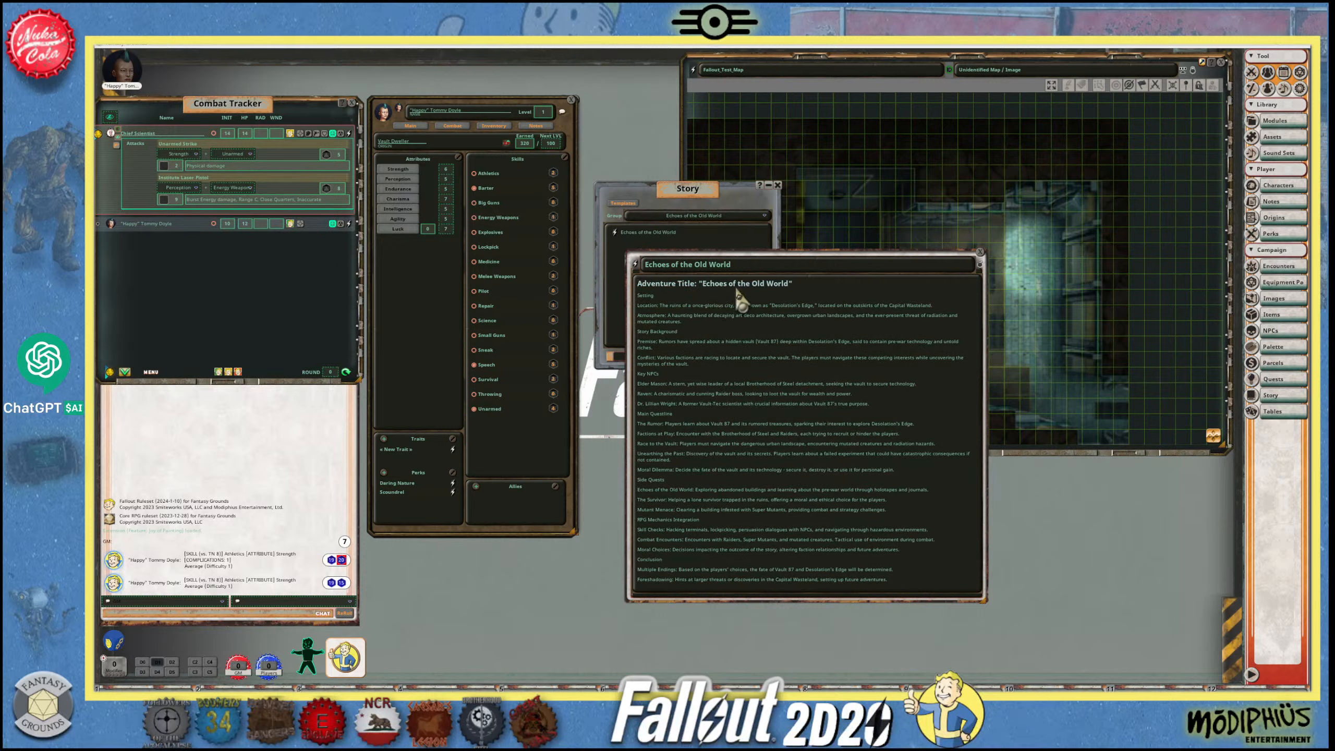
# - Lengthen the story window and bold the Setting, Story Background, Key NPCs, Main Questline, Side Quests and Conclusion section titles
pyautogui.moveTo(661, 296); pyautogui.dragTo(618, 296)
pyautogui.moveTo(981, 598); pyautogui.dragTo(1002, 702)
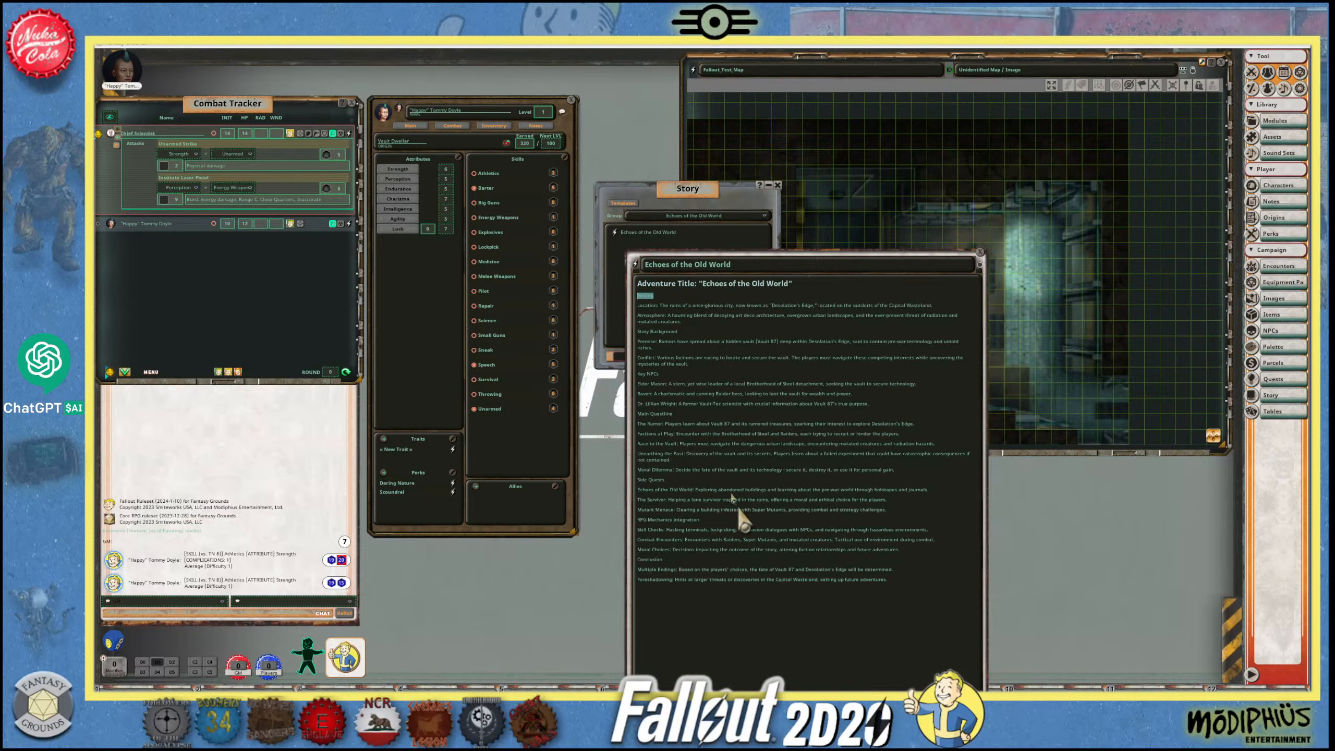
pyautogui.rightClick(725, 330)
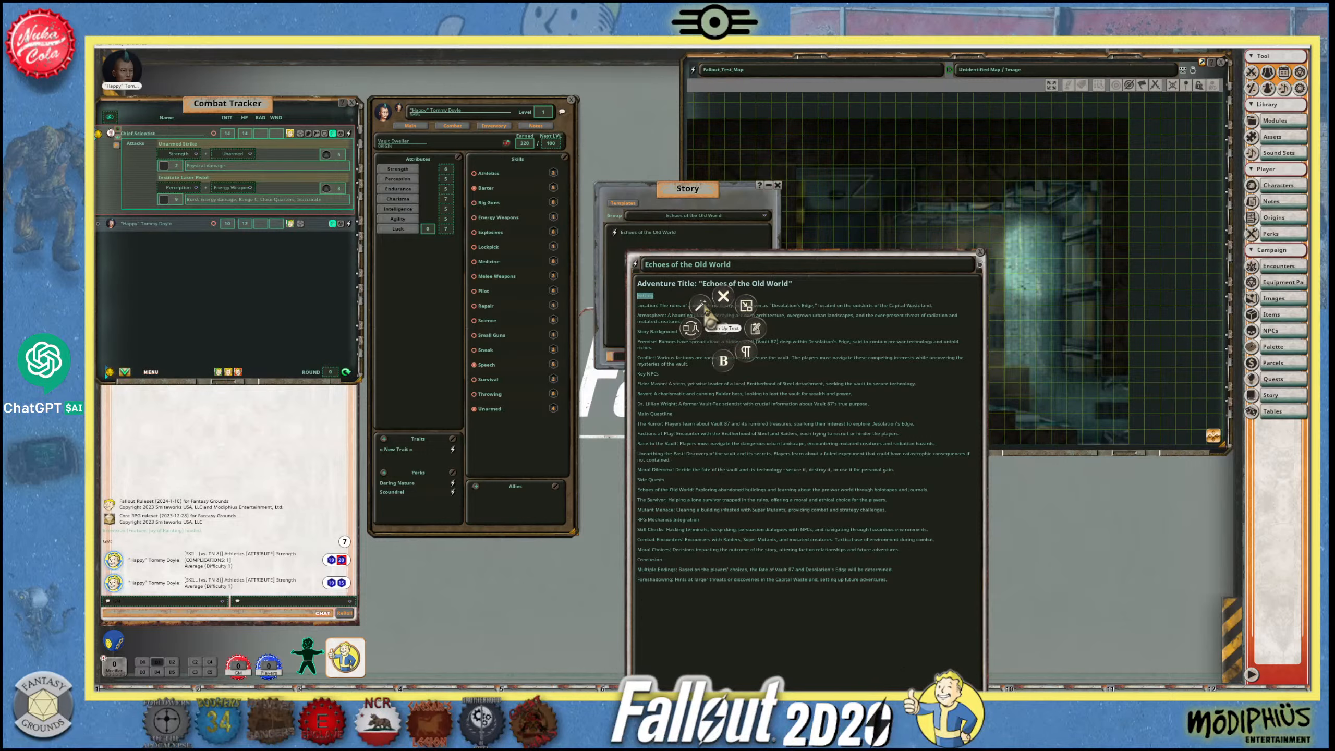
pyautogui.click(709, 315)
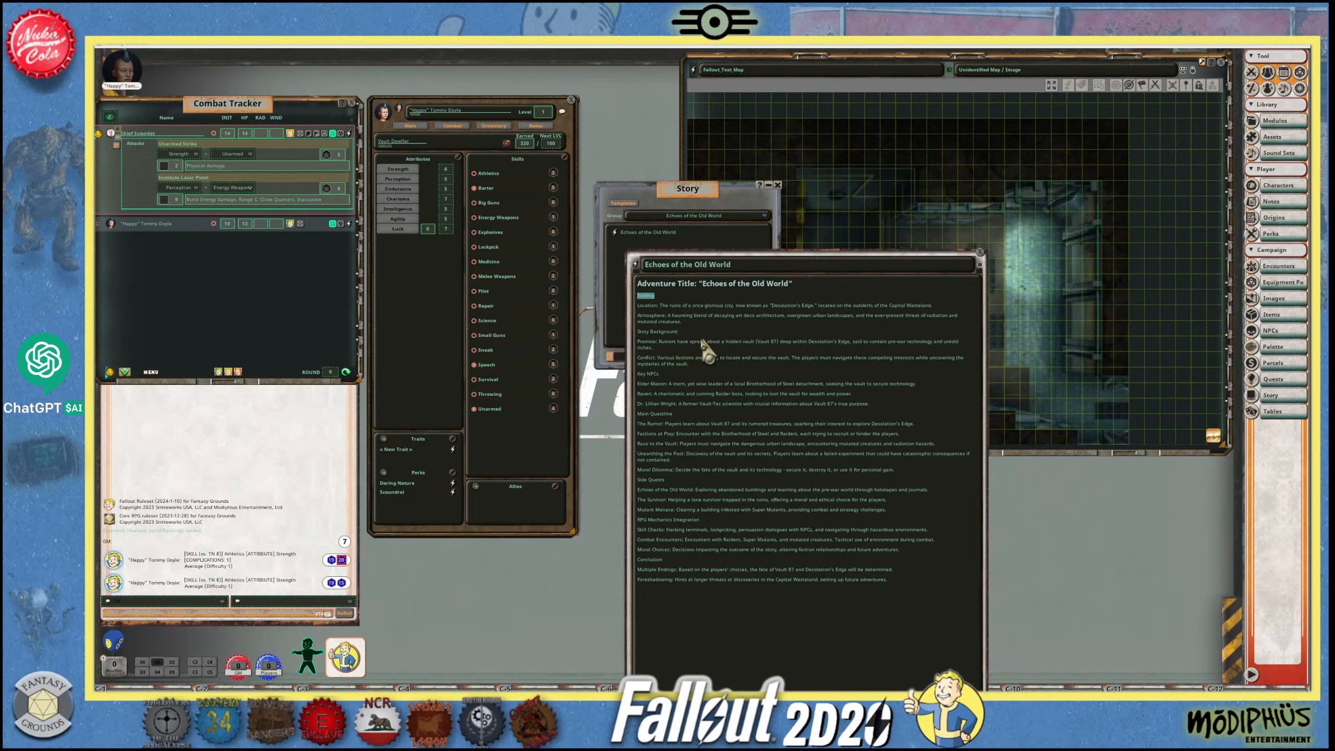
pyautogui.moveTo(685, 331); pyautogui.dragTo(635, 332)
pyautogui.moveTo(691, 374); pyautogui.dragTo(636, 374)
pyautogui.moveTo(682, 414); pyautogui.dragTo(635, 414)
pyautogui.moveTo(672, 480); pyautogui.dragTo(635, 480)
pyautogui.moveTo(664, 559); pyautogui.dragTo(635, 559)
# - Insert a blank line above each of the Story Background, Key NPCs, Main Questline and Side Quests sections
pyautogui.click(691, 322)
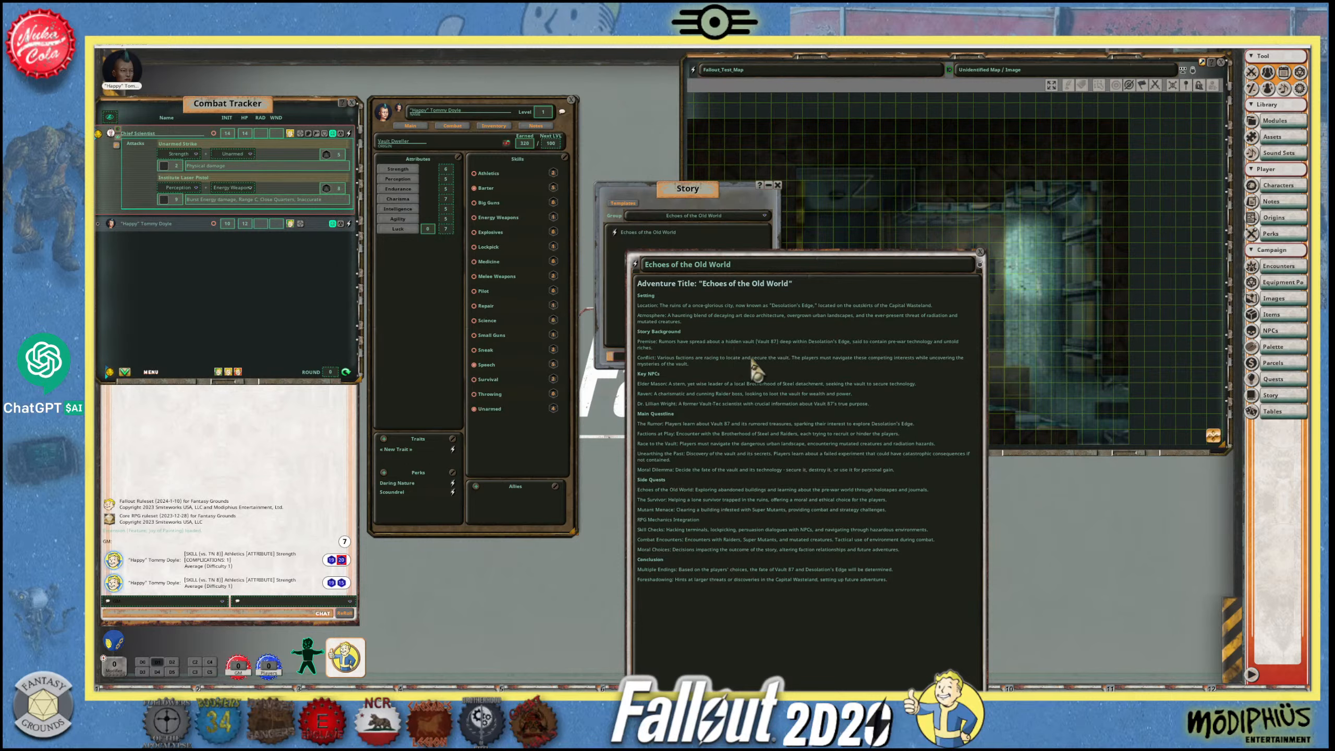
pyautogui.press('Return')
pyautogui.click(698, 374)
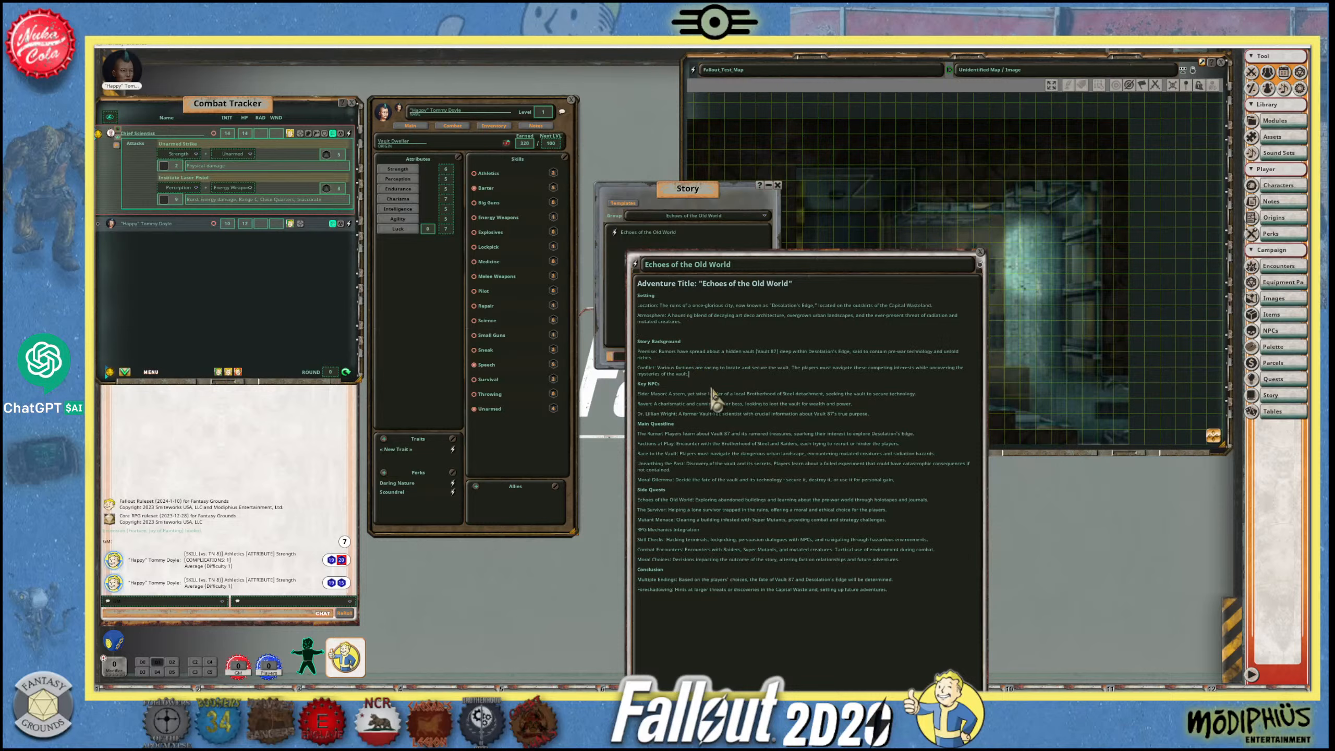
pyautogui.press('Return')
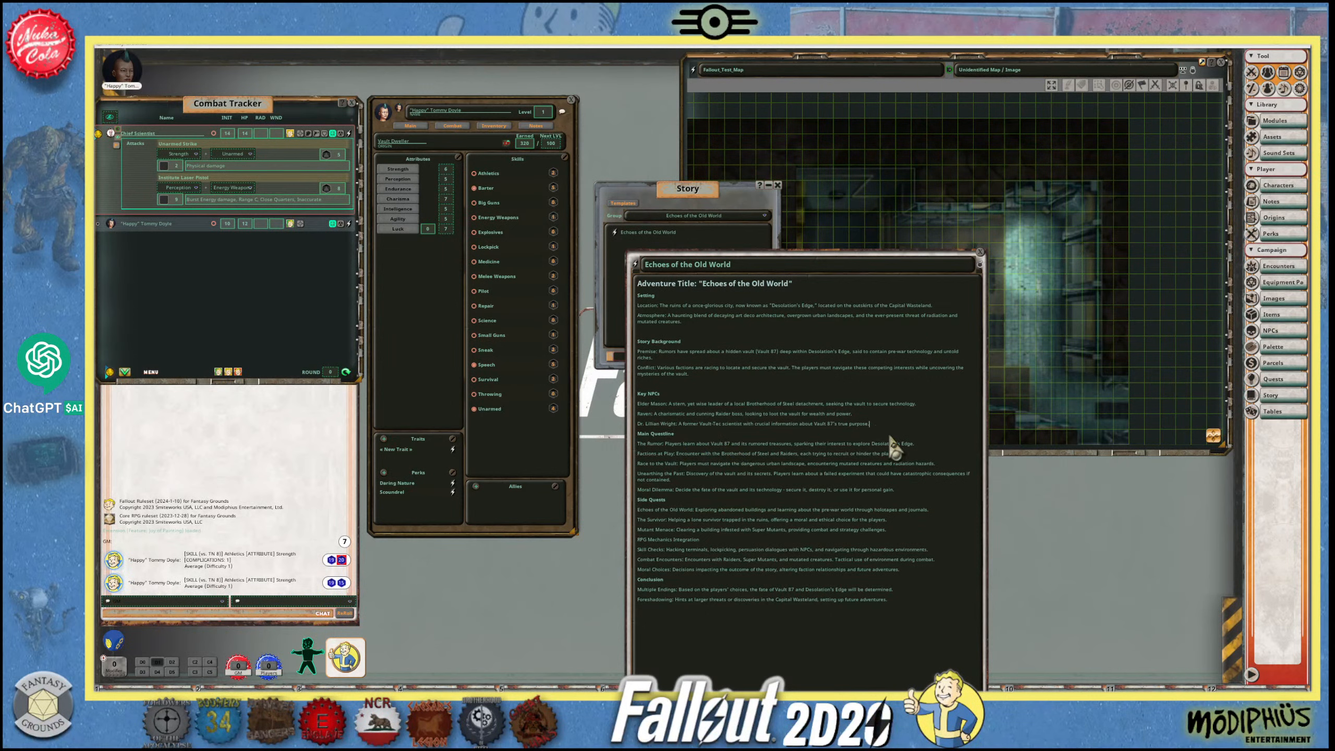
pyautogui.press('Return')
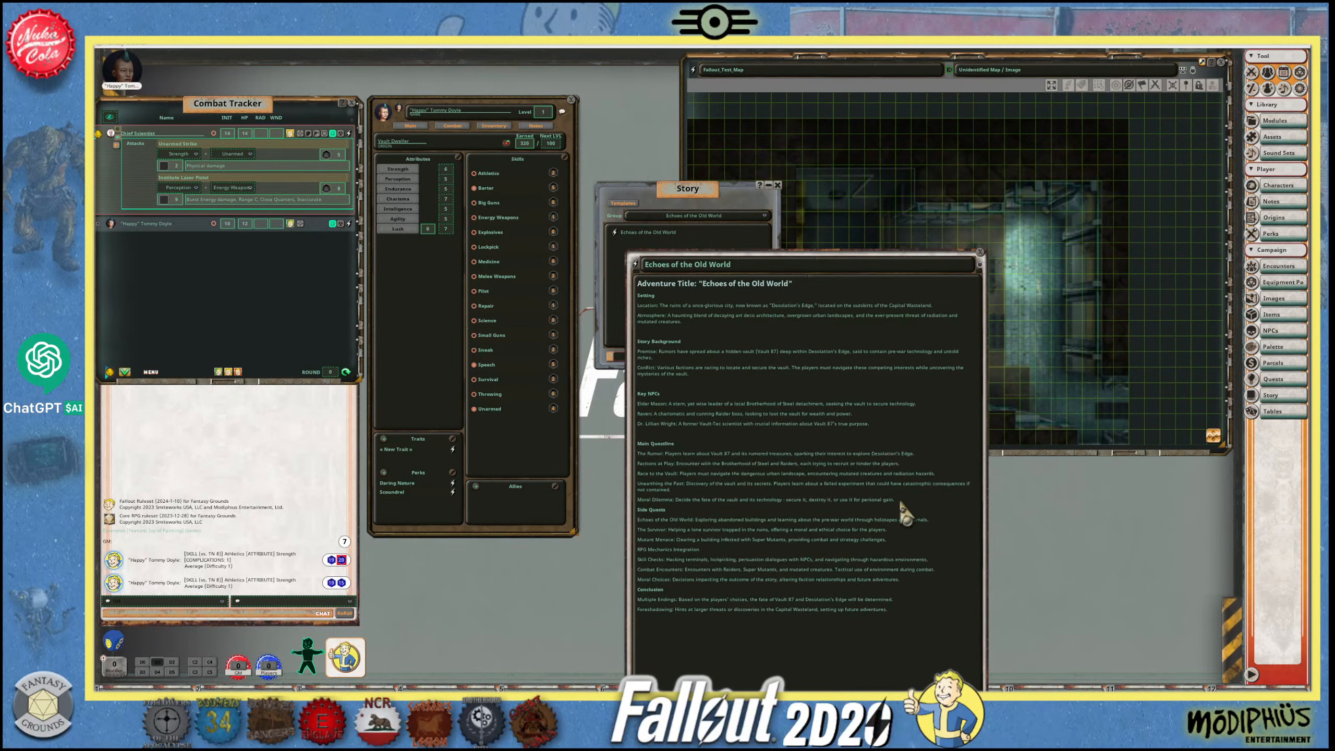
pyautogui.press('Return')
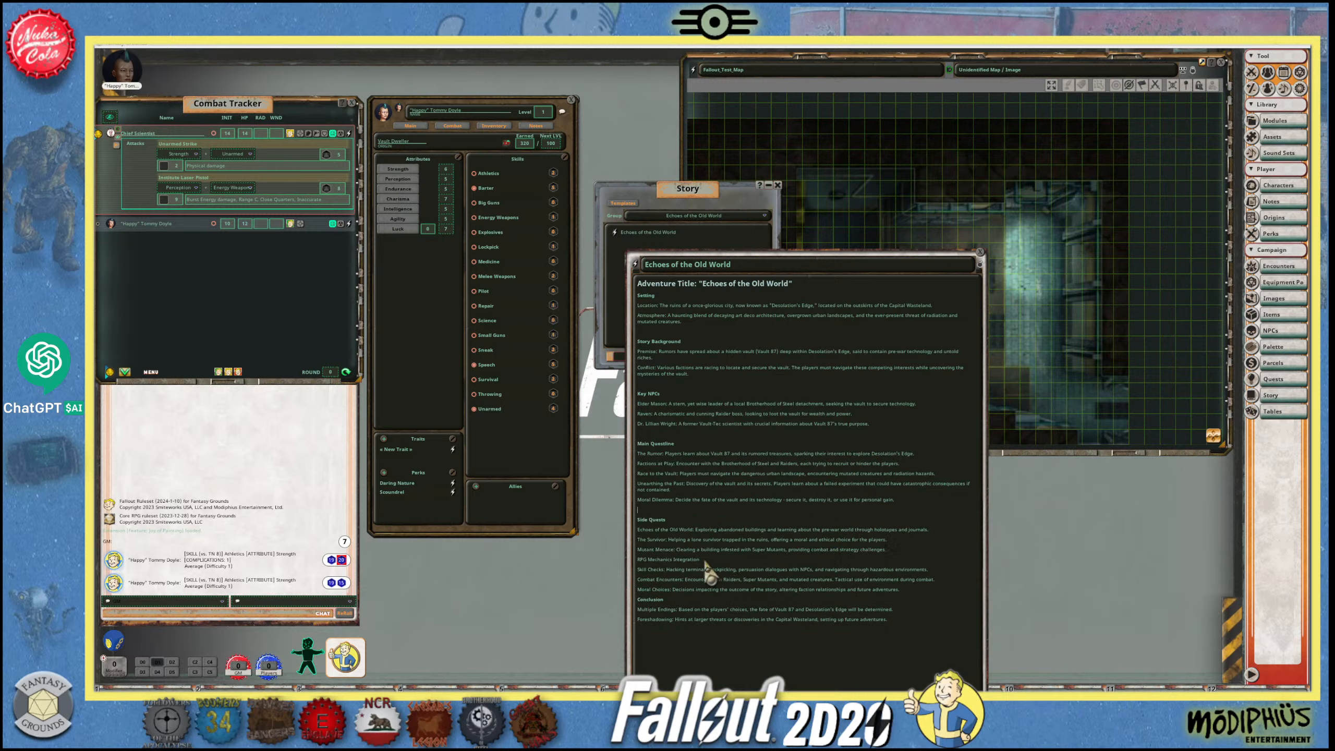
# - Bold the RPG Mechanics Integration section title and insert a blank line above it and above the Conclusion section
pyautogui.moveTo(705, 561); pyautogui.dragTo(637, 560)
pyautogui.press('ctrl')
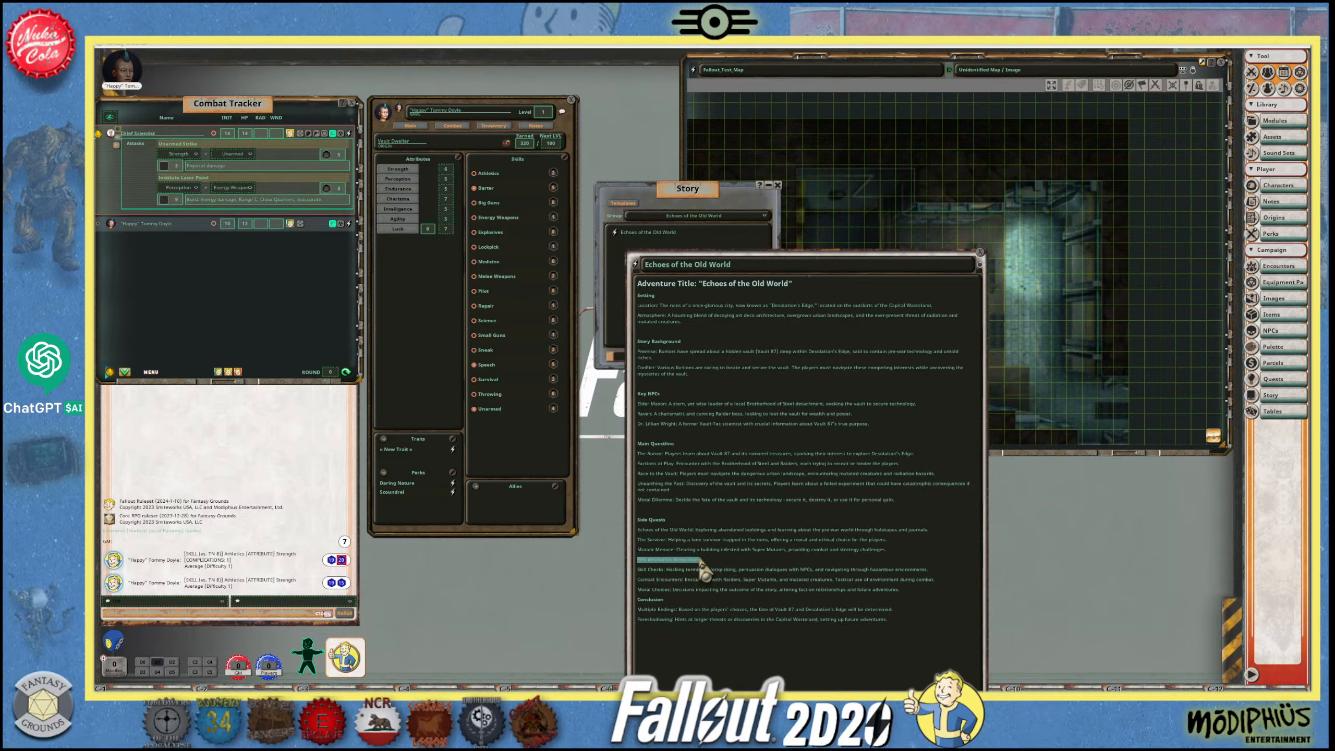
pyautogui.click(895, 550)
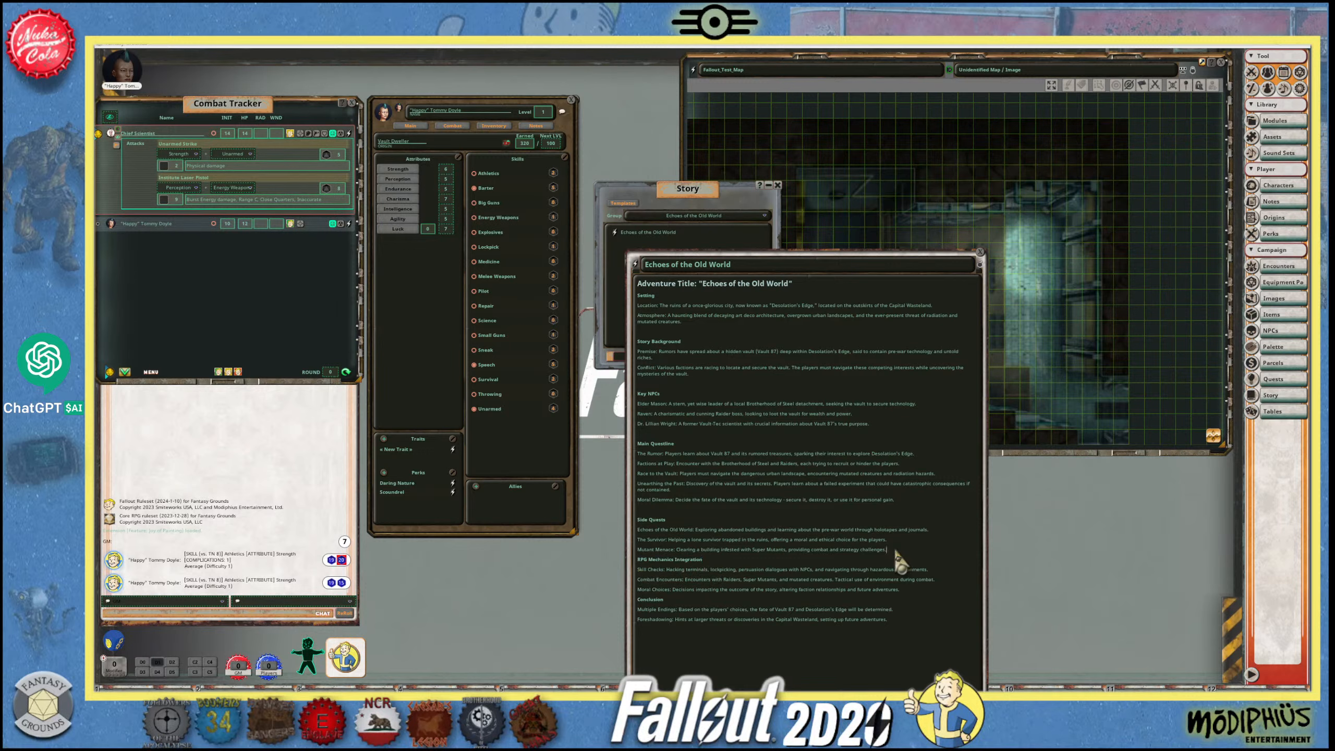
pyautogui.press('Return')
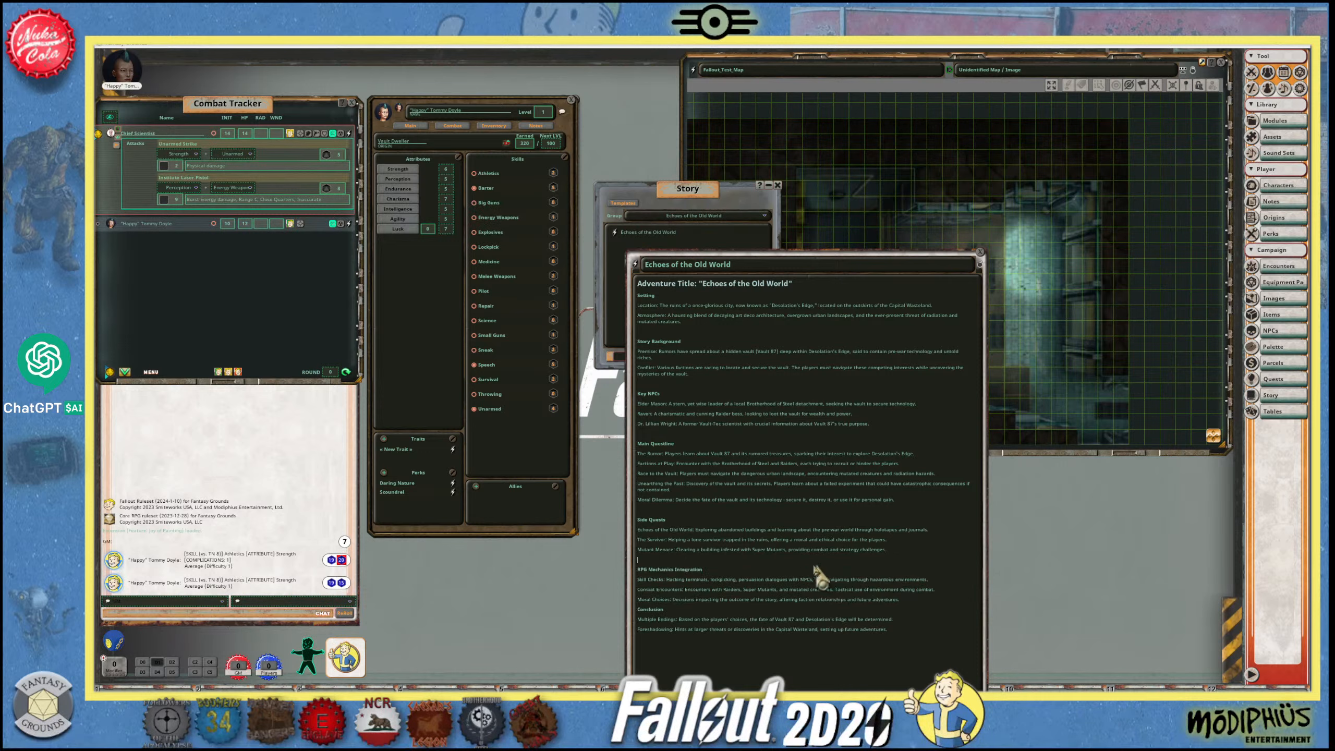
pyautogui.click(901, 603)
pyautogui.press('Return')
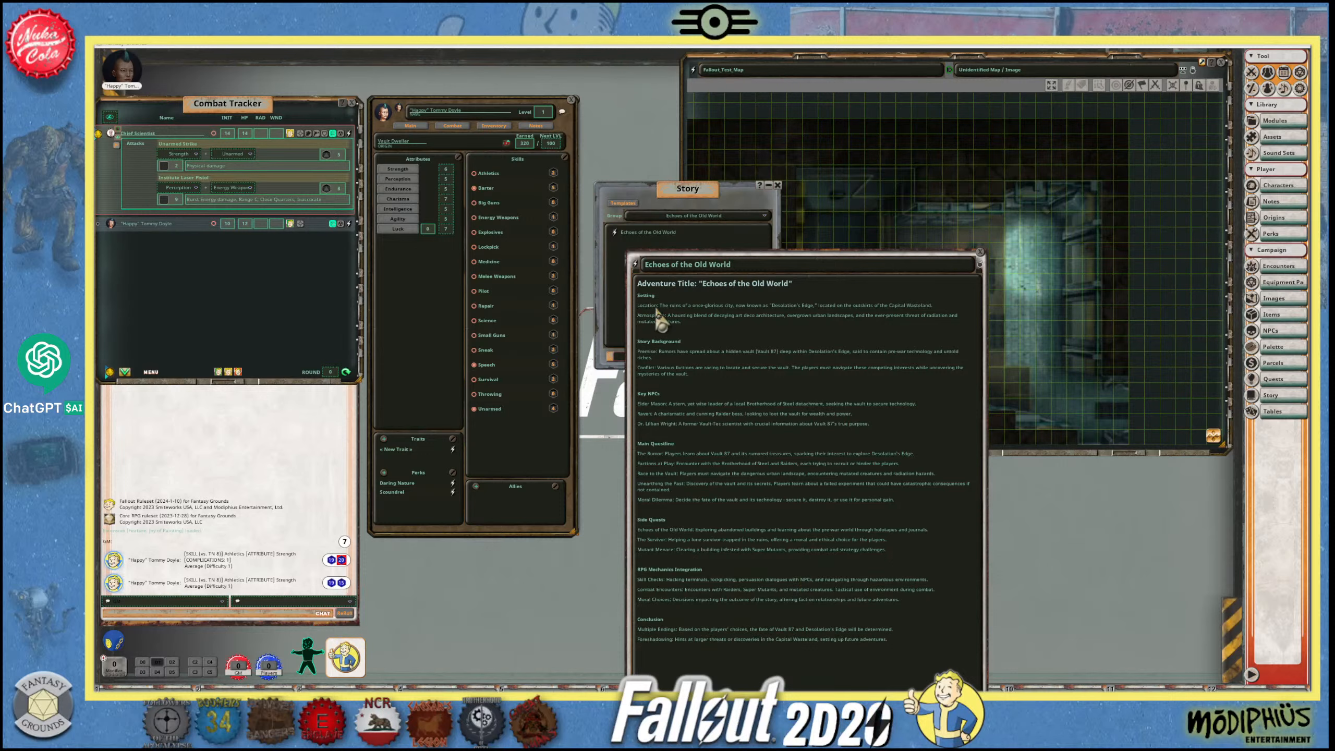
# - Format the Setting title as a heading and bold the Location and Atmosphere labels beneath it
pyautogui.doubleClick(639, 297)
pyautogui.hotkey('ctrl', '1')
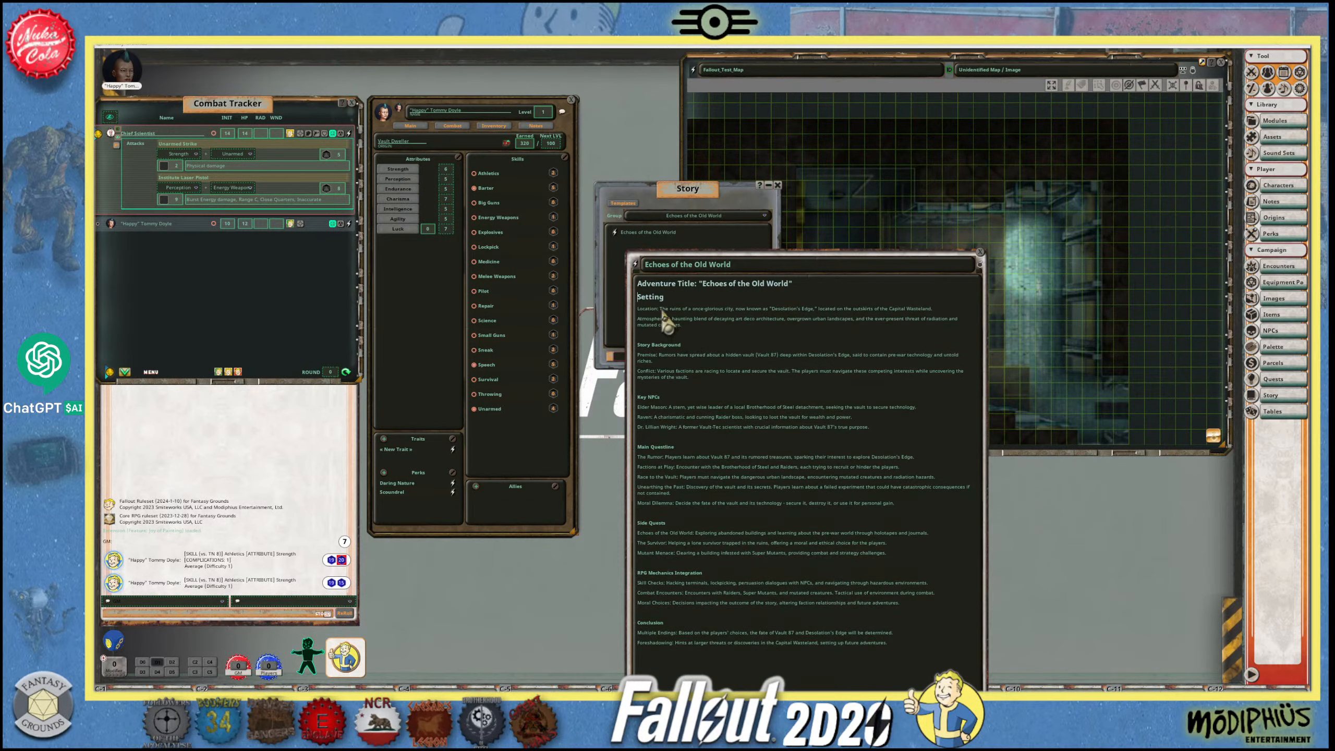
pyautogui.moveTo(659, 309); pyautogui.dragTo(633, 310)
pyautogui.moveTo(667, 319); pyautogui.dragTo(632, 319)
pyautogui.hotkey('ctrl', 'b')
pyautogui.click(703, 335)
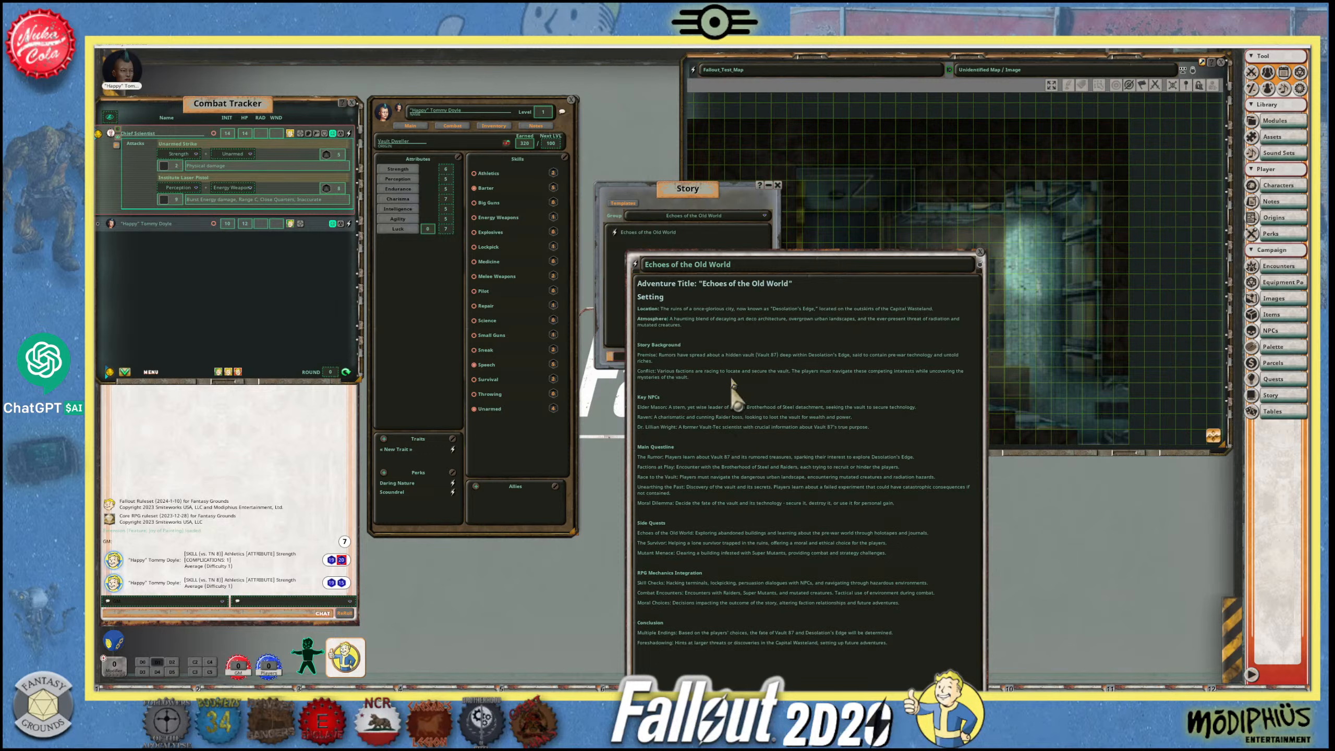
# - Move the story window up beside the character sheet and make it narrower and taller so the whole outline fits
pyautogui.moveTo(693, 264); pyautogui.dragTo(645, 264)
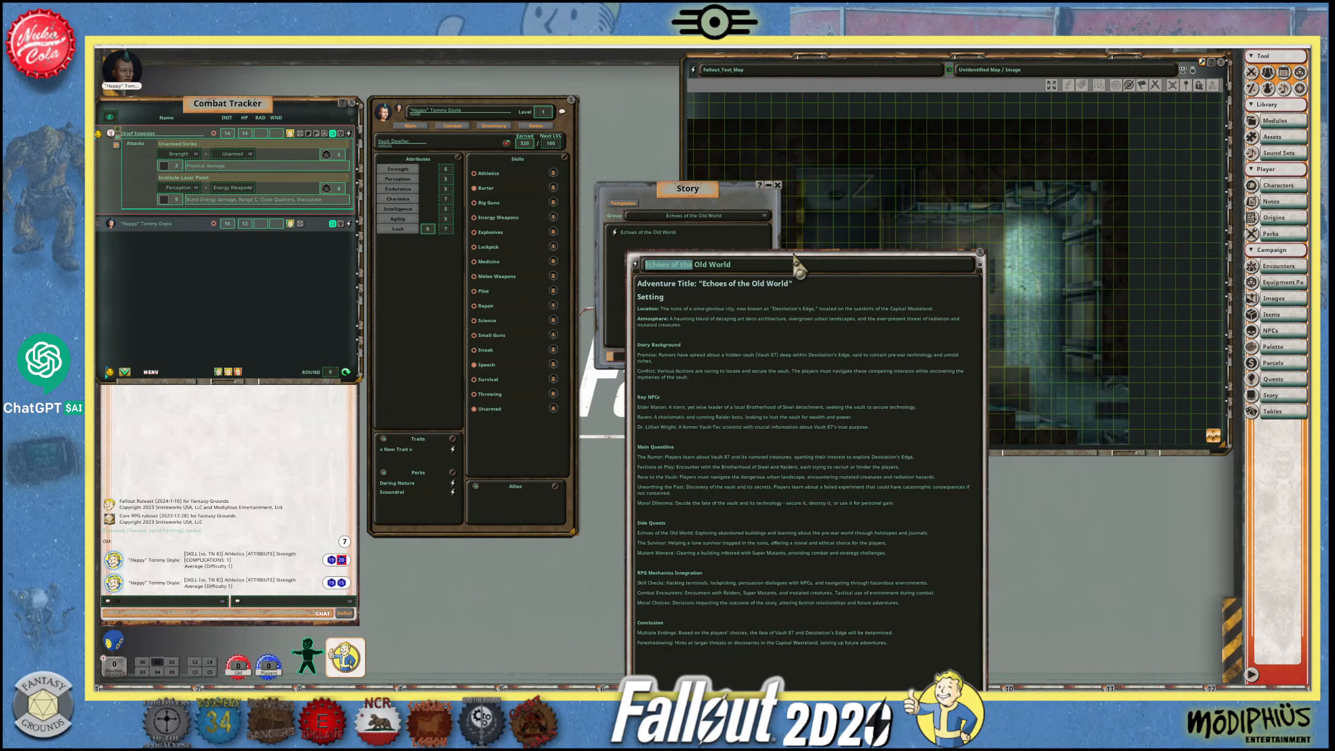
pyautogui.click(810, 268)
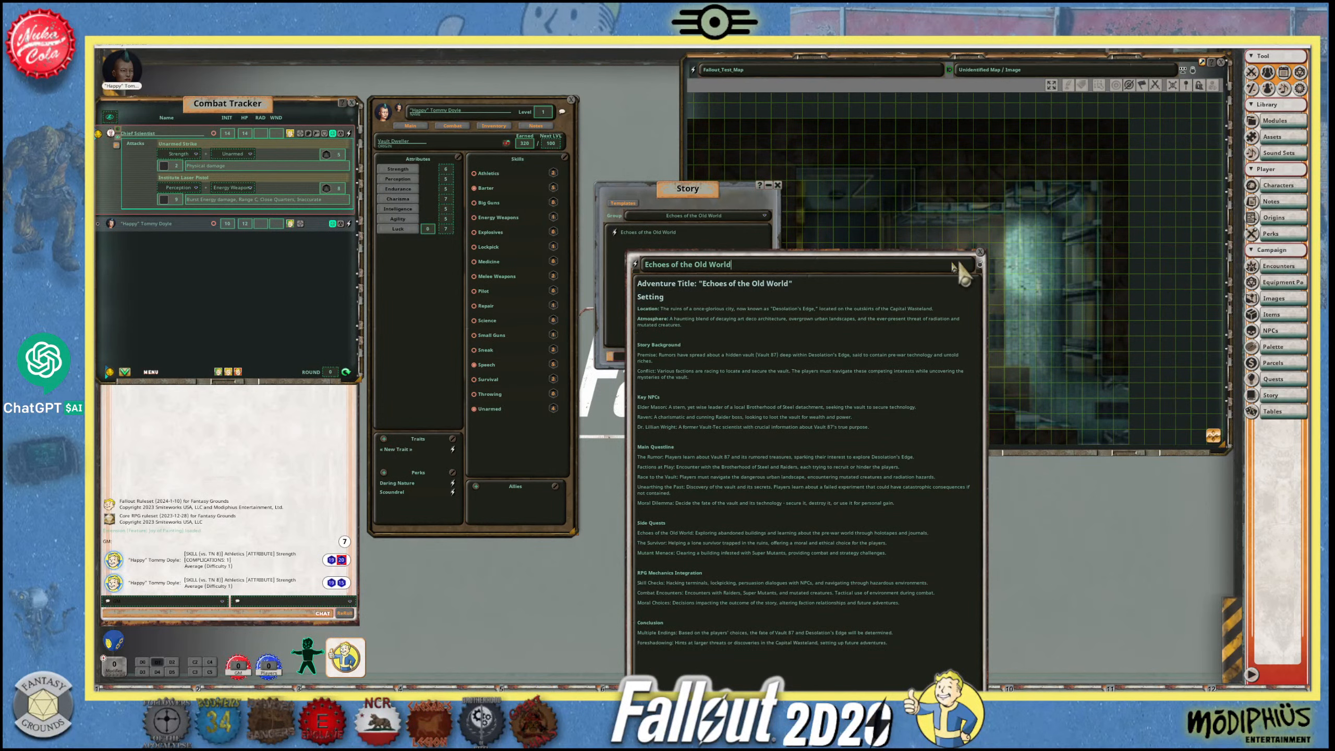
pyautogui.moveTo(927, 256); pyautogui.dragTo(878, 57)
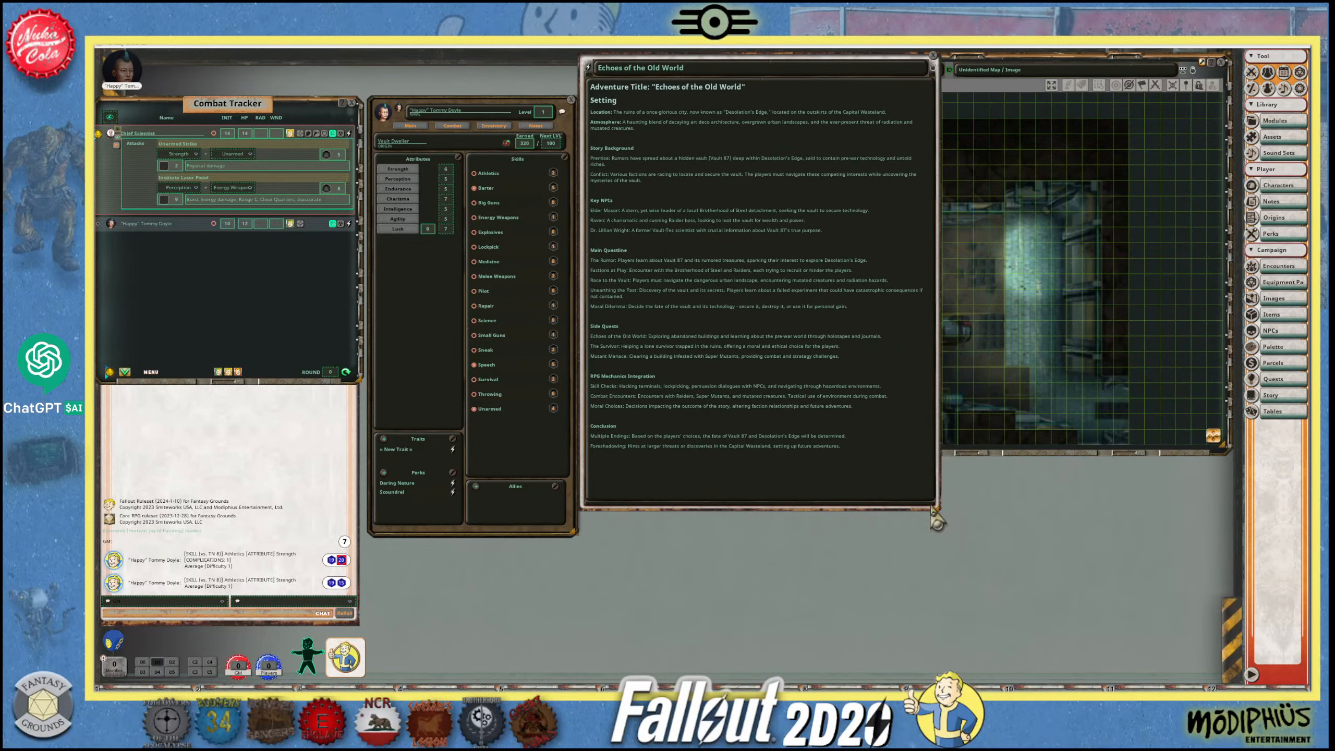
pyautogui.moveTo(934, 507); pyautogui.dragTo(841, 568)
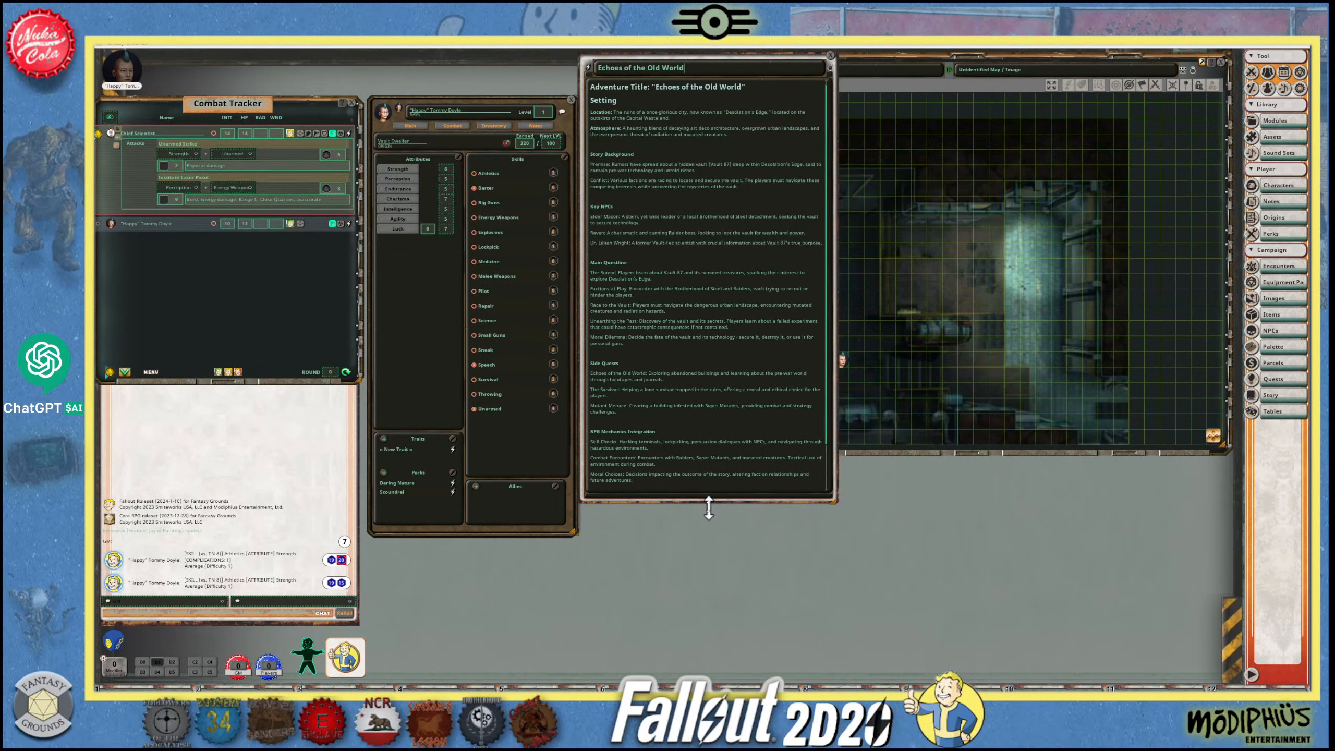
pyautogui.moveTo(708, 505); pyautogui.dragTo(711, 649)
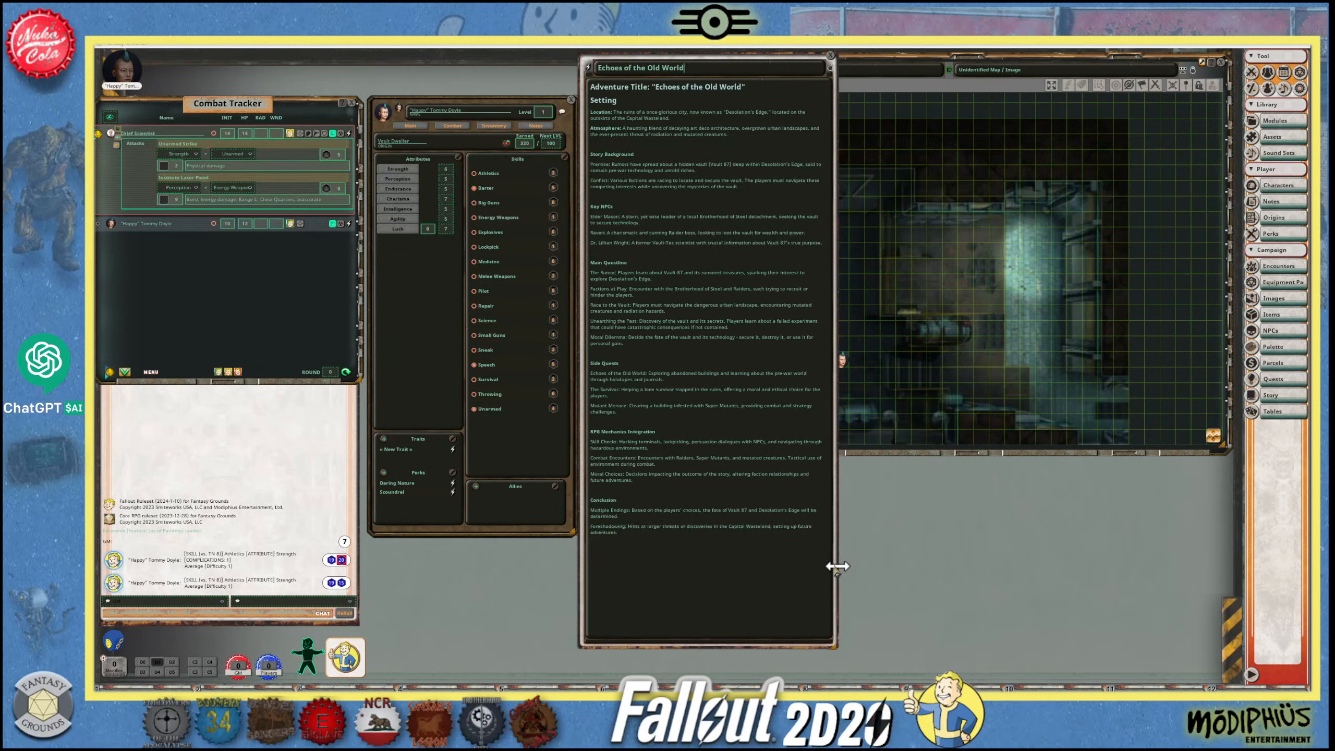
pyautogui.moveTo(836, 563); pyautogui.dragTo(878, 560)
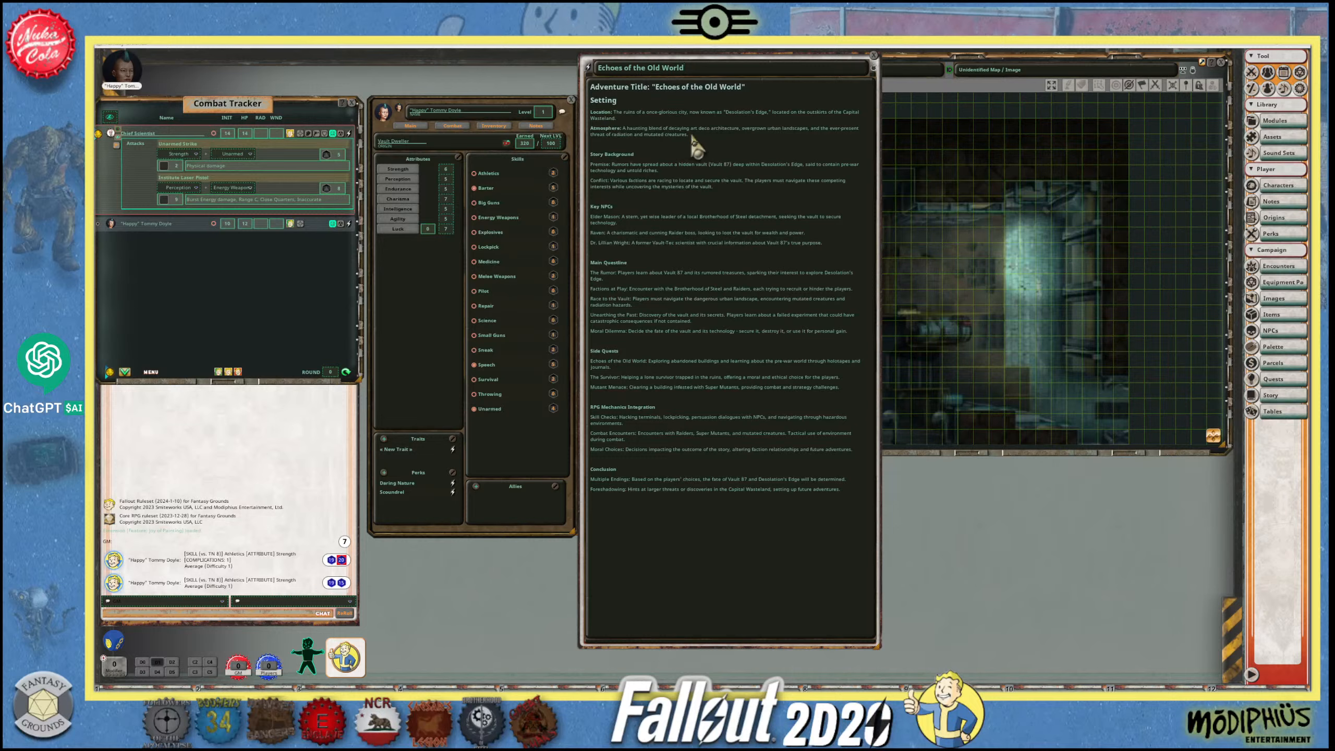
# - Switch to the Wastelander Wordsmith chat in ChatGPT and copy the Location and Atmosphere text under Setting
pyautogui.moveTo(688, 134); pyautogui.dragTo(592, 112)
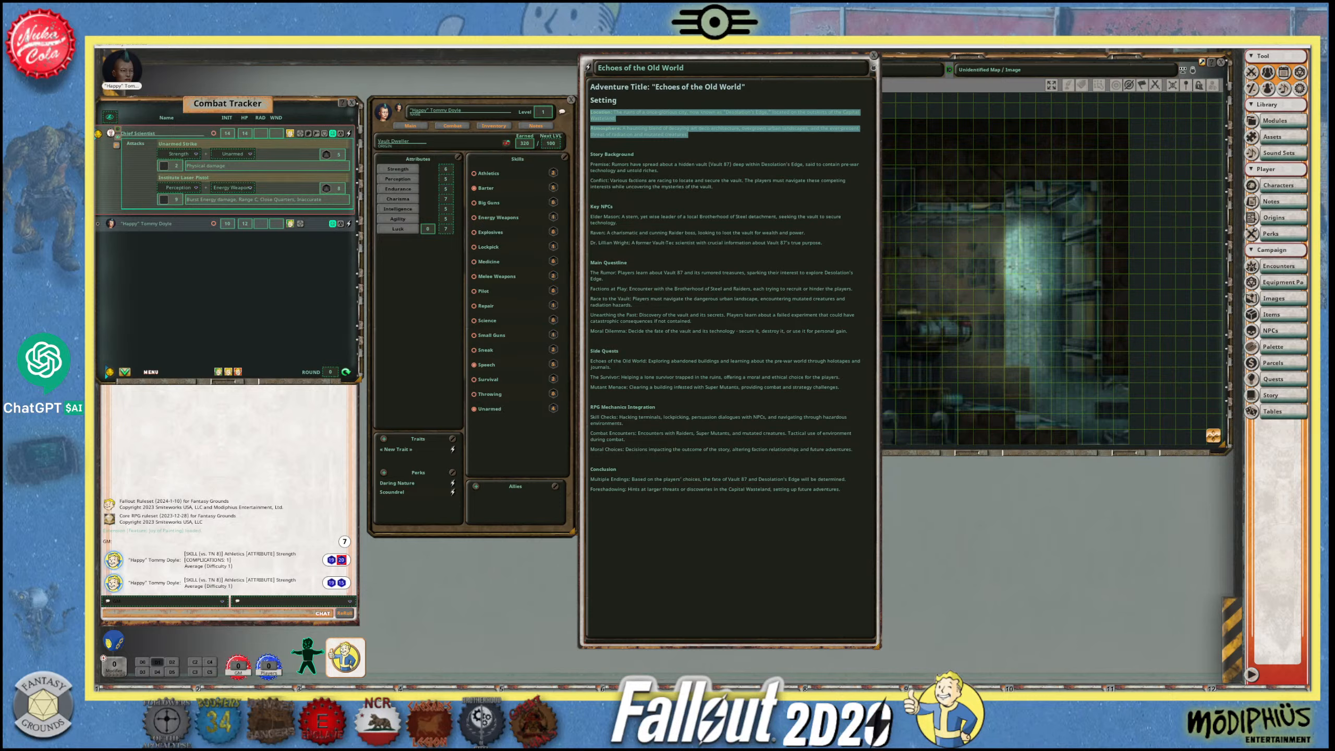
pyautogui.hotkey('alt', 'Tab')
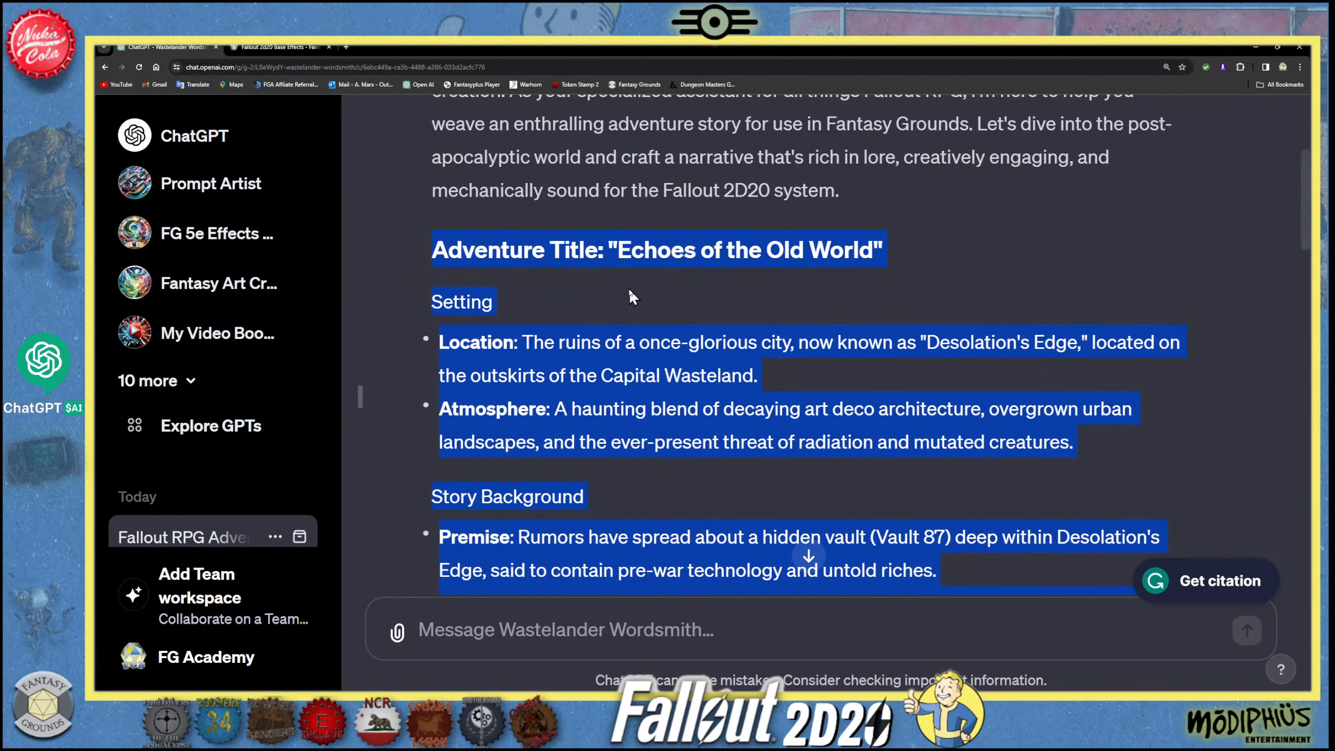
pyautogui.hotkey('ctrl', '-')
pyautogui.scroll(-1, 737, 348)
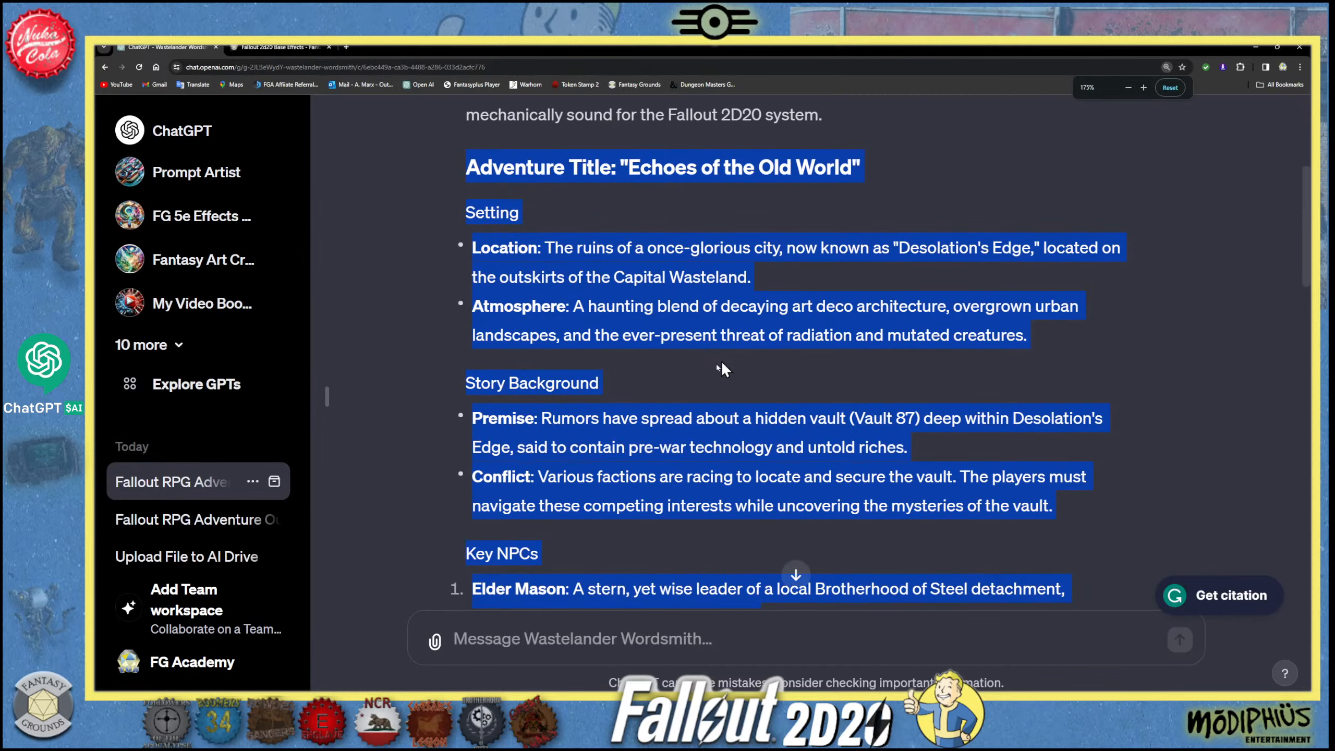
pyautogui.click(724, 362)
pyautogui.moveTo(1038, 342); pyautogui.dragTo(475, 246)
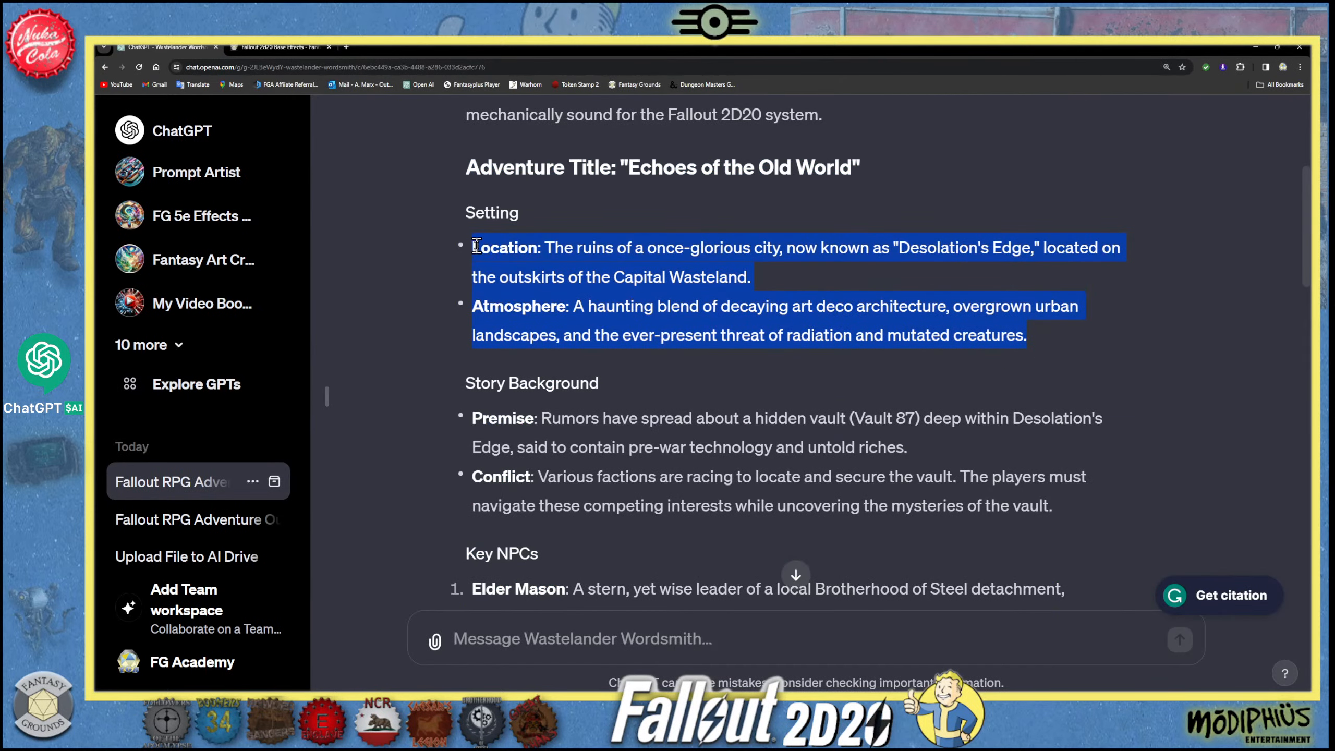
pyautogui.rightClick(571, 247)
pyautogui.click(590, 256)
# - Write the chat message "Create a detailed prompt using the description below as a guide." without sending it
pyautogui.click(525, 642)
pyautogui.write('C')
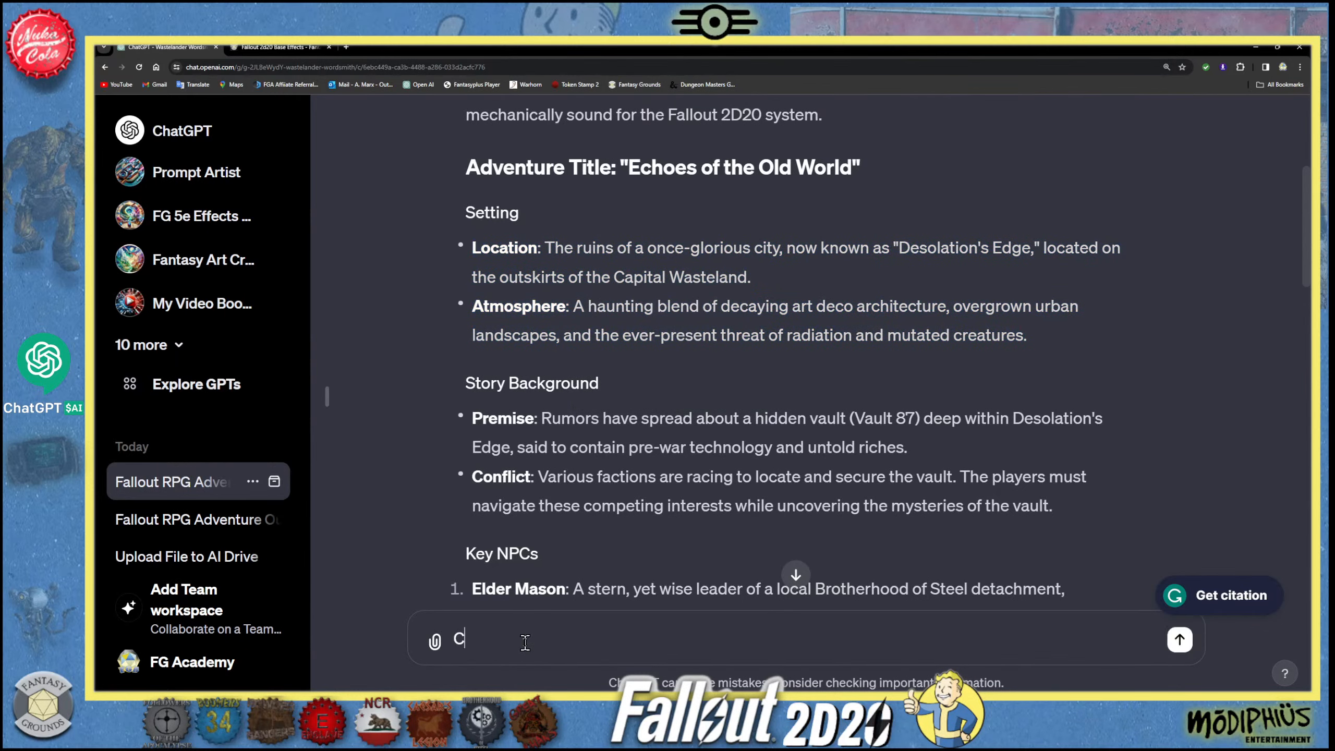
pyautogui.write('reate a cretailed prompt')
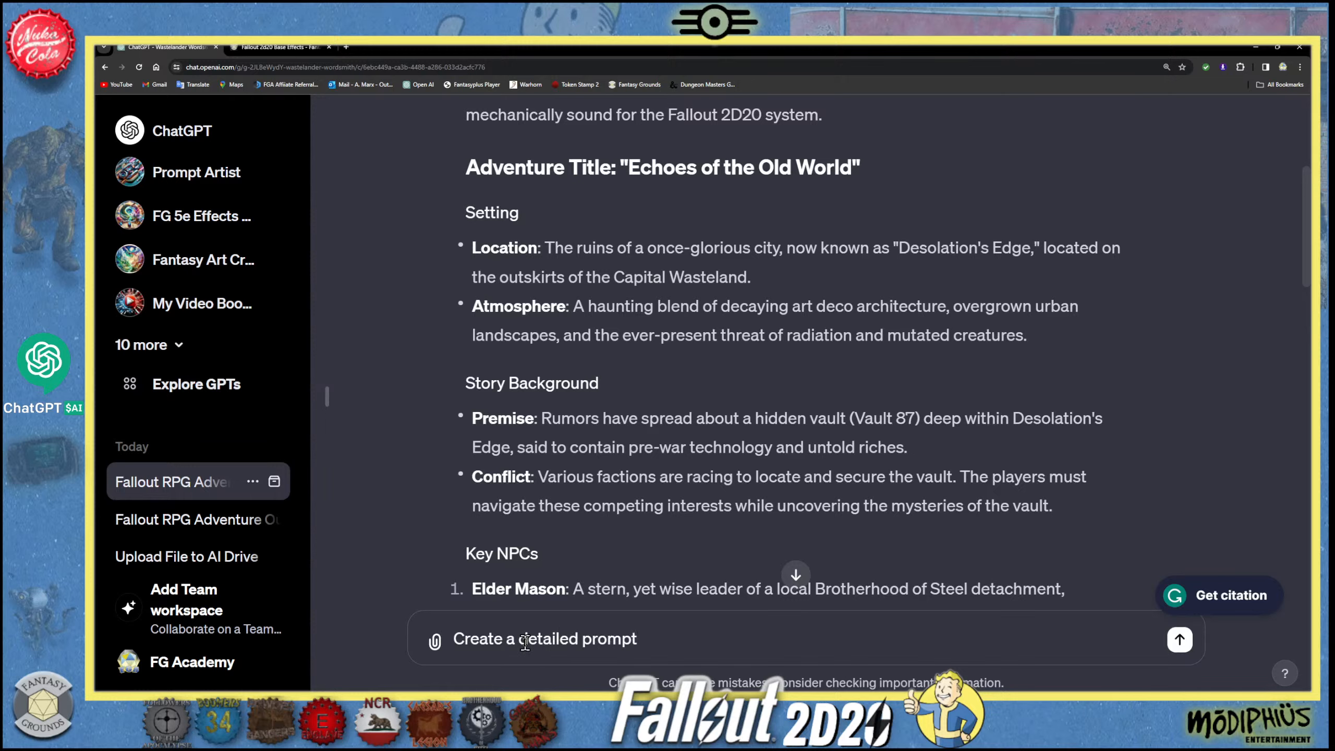
pyautogui.write(' using the dwscri')
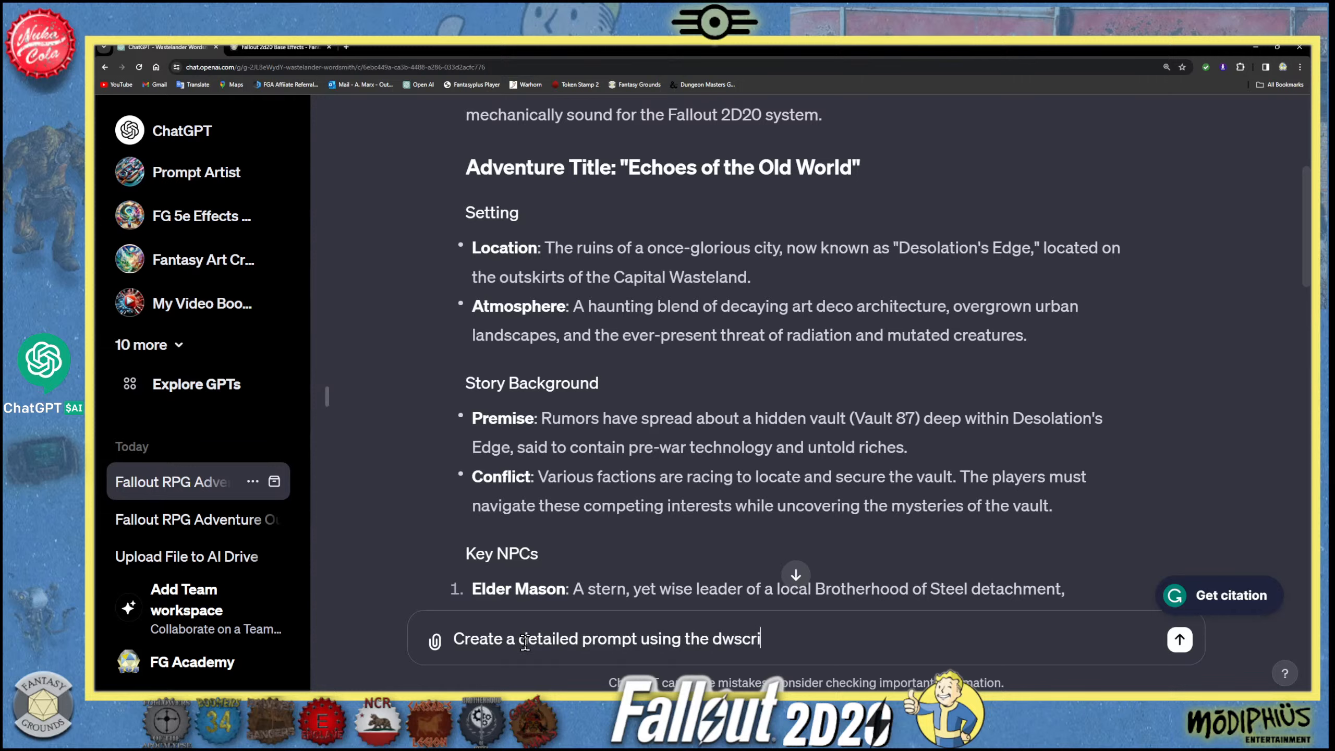
pyautogui.write('ption')
pyautogui.write(' belko')
pyautogui.write('ow a ')
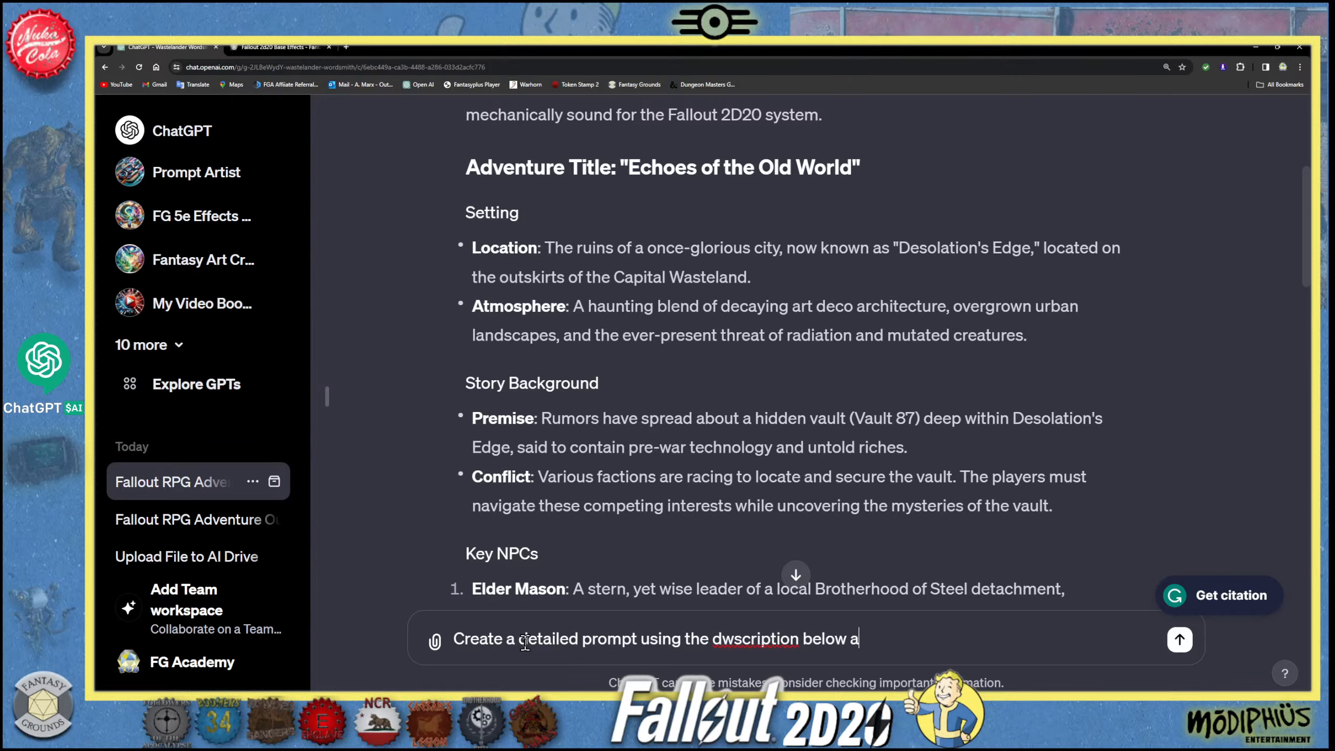
pyautogui.write('guide.')
pyautogui.click(736, 638)
pyautogui.press('BackSpace')
pyautogui.write('e')
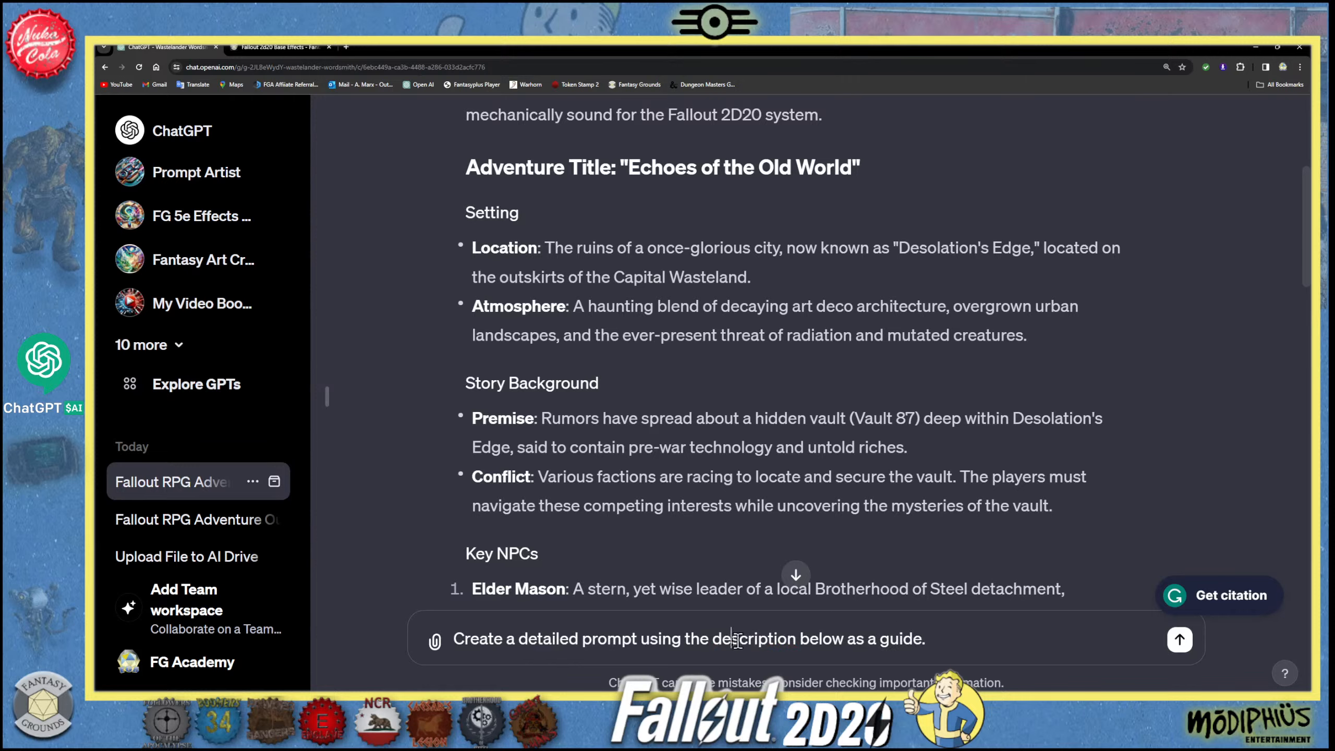
# - Insert "for a ruined Fallout city" after the word "prompt" in the unsent chat message
pyautogui.click(639, 639)
pyautogui.write('for a rui')
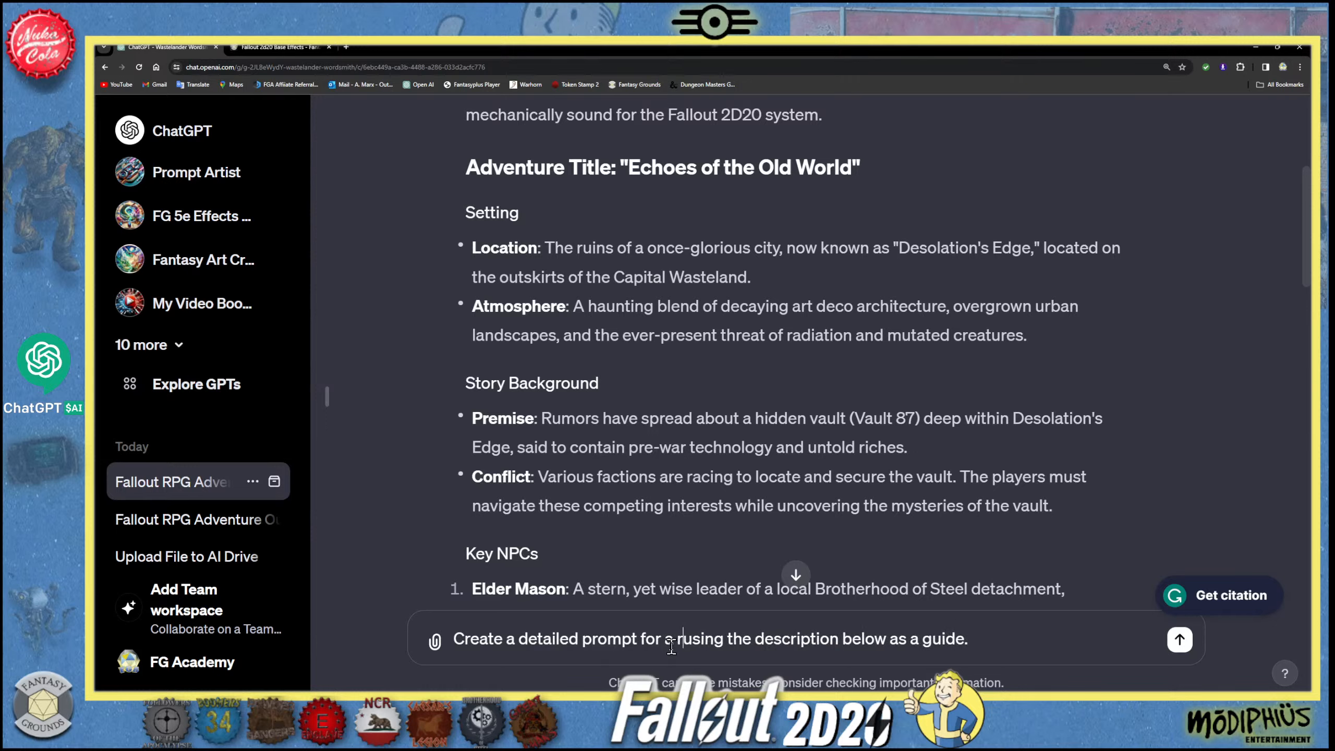
pyautogui.write('ned Fall')
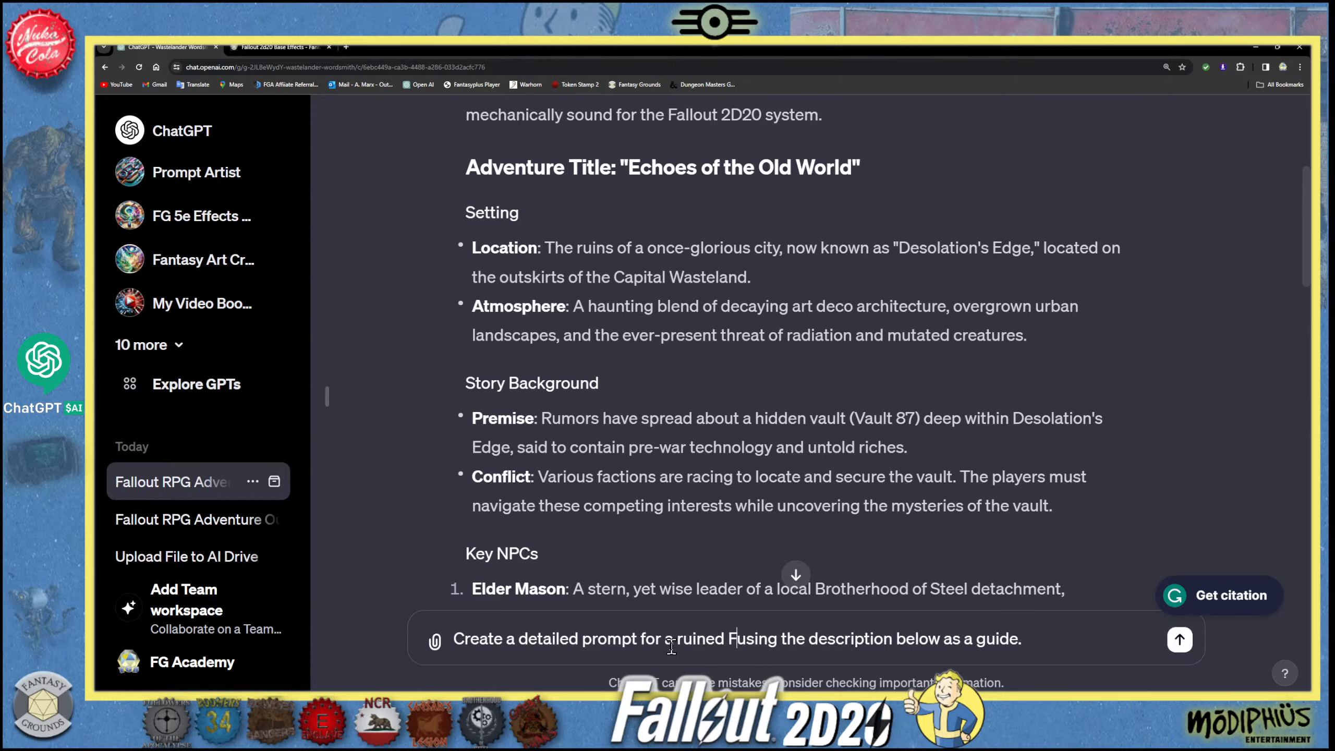
pyautogui.write('out ')
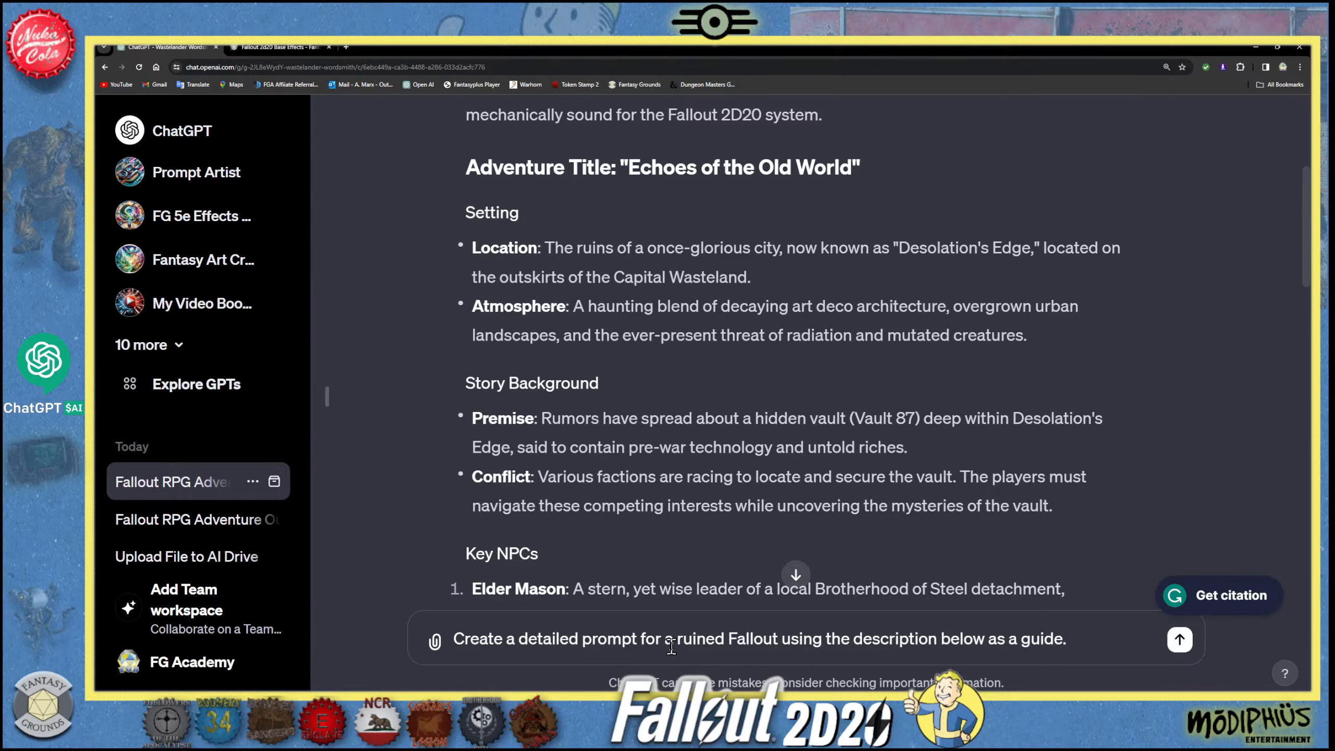
pyautogui.write('city')
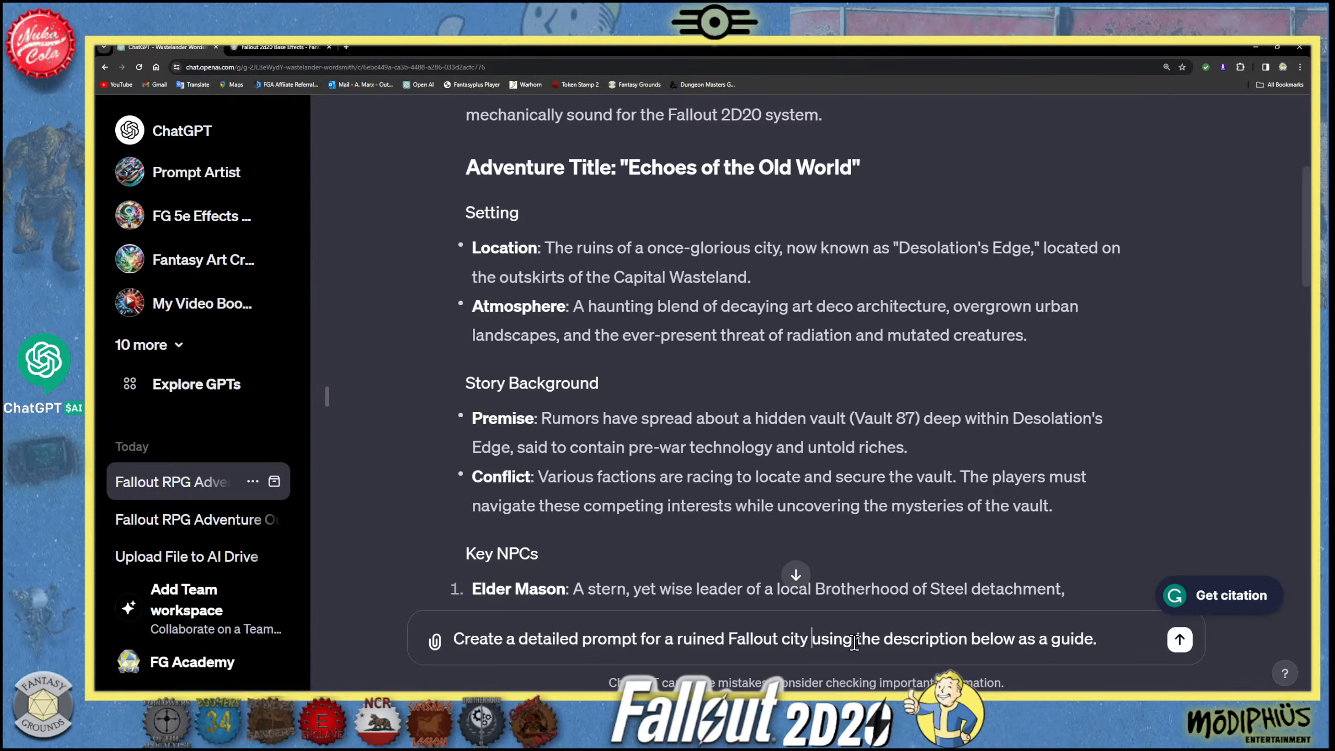
# - Paste the copied Location and Atmosphere text on a new line below the prompt request in the unsent chat message
pyautogui.click(1122, 641)
pyautogui.hotkey('shift', 'Return')
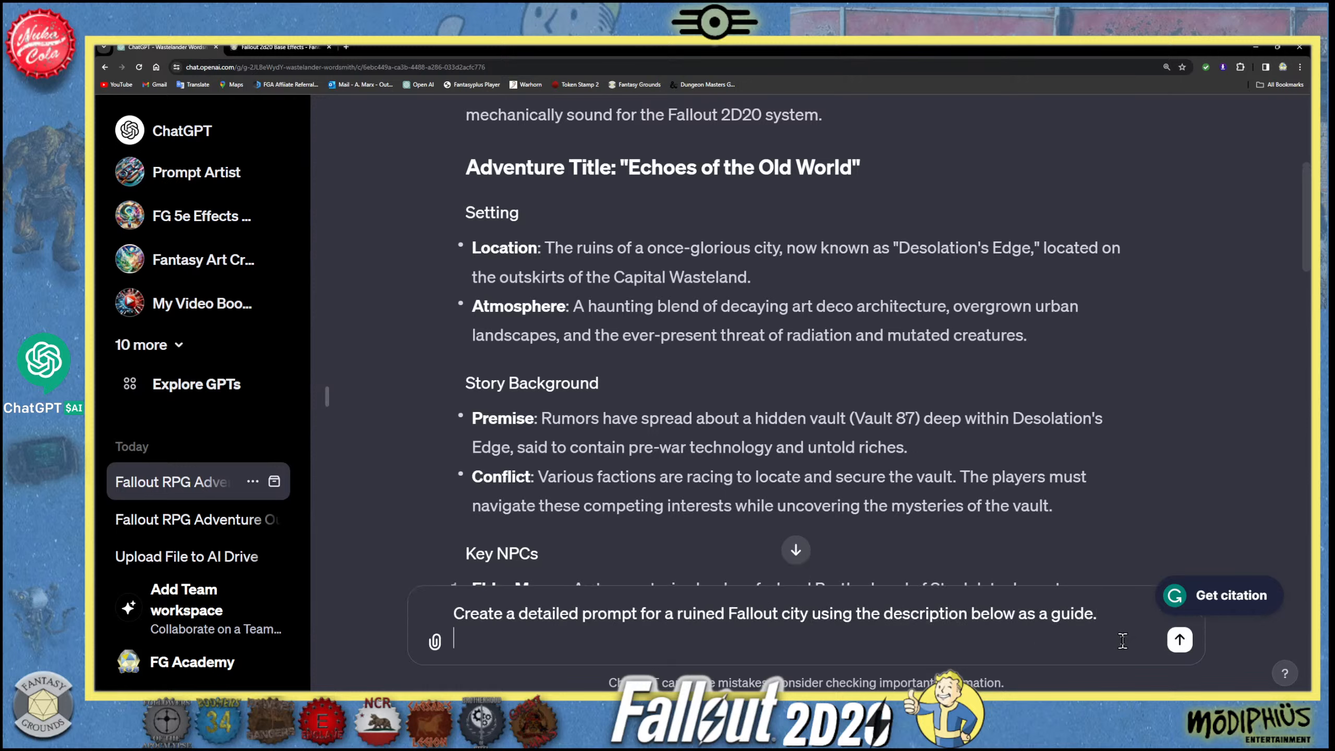
pyautogui.hotkey('ctrl', 'v')
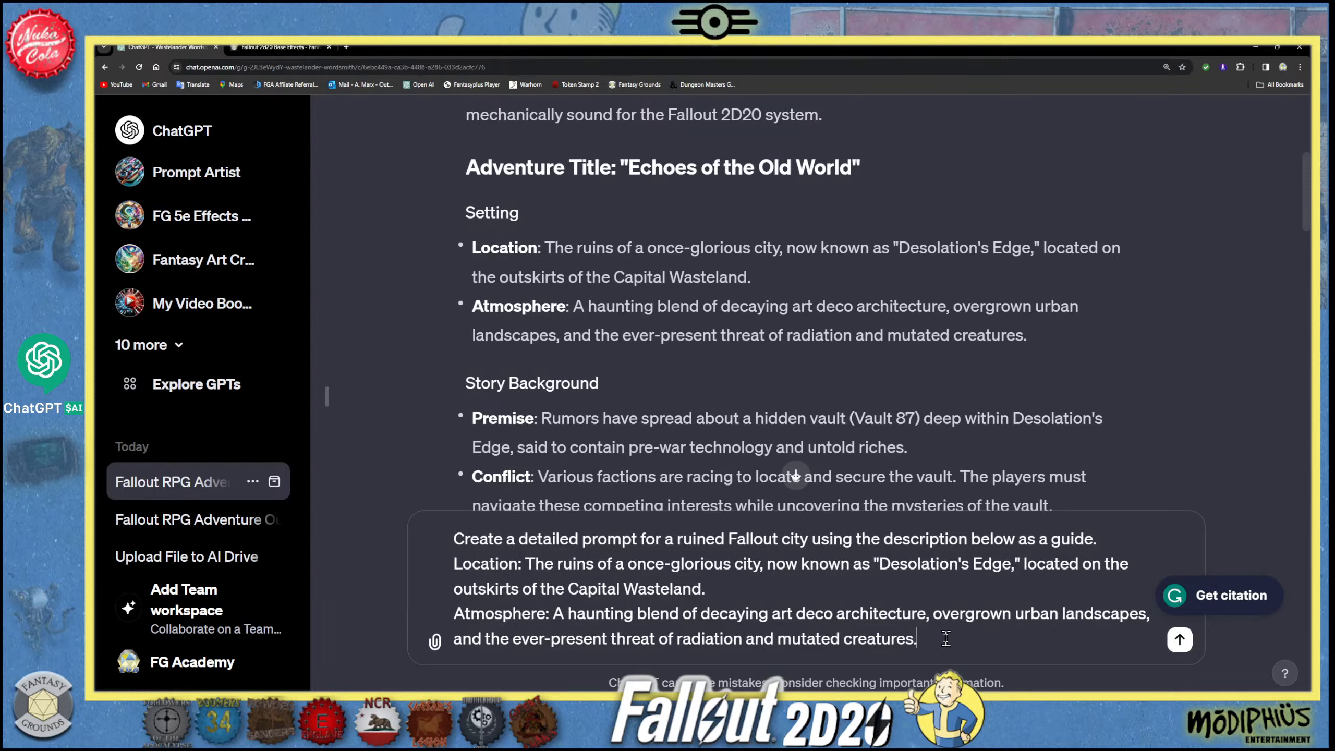
# - Add a new line reading "Expert and detailed FAllout digital art." below the Atmosphere text in the unsent message
pyautogui.hotkey('shift', 'Return')
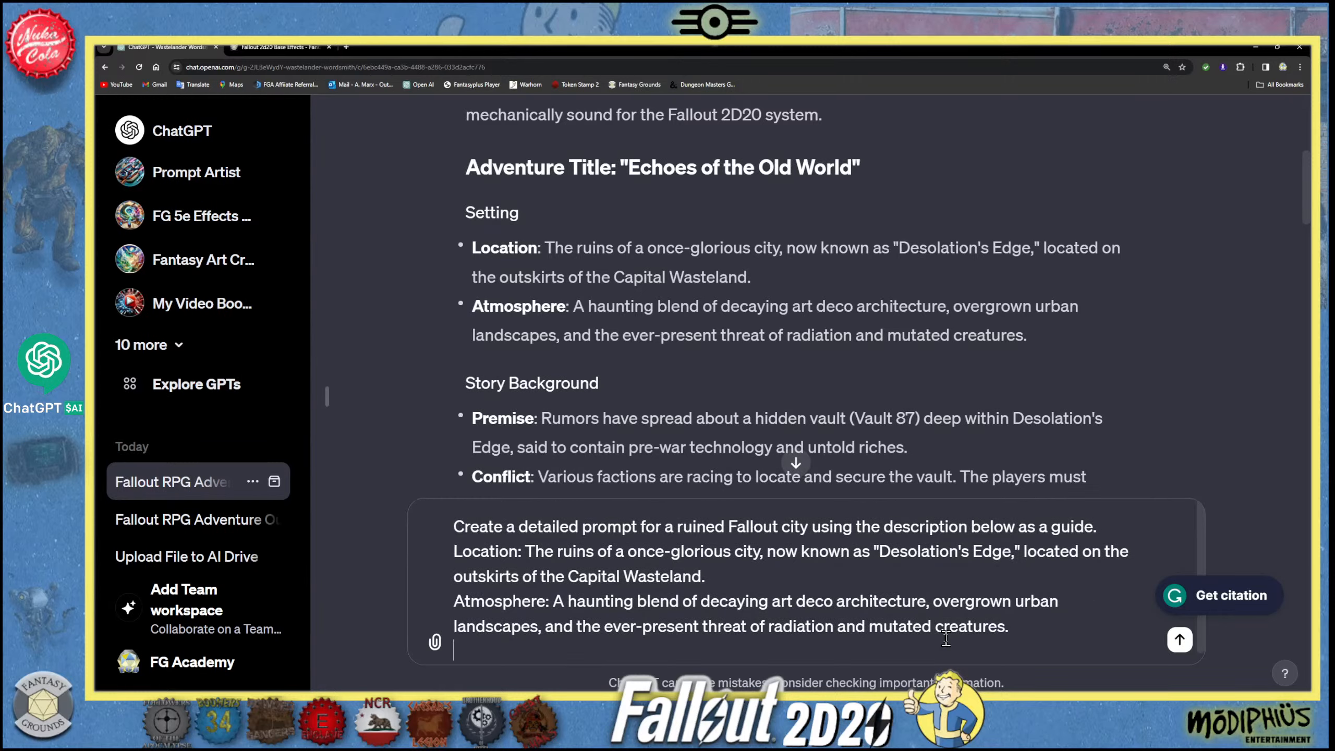
pyautogui.write('Expert and detailed')
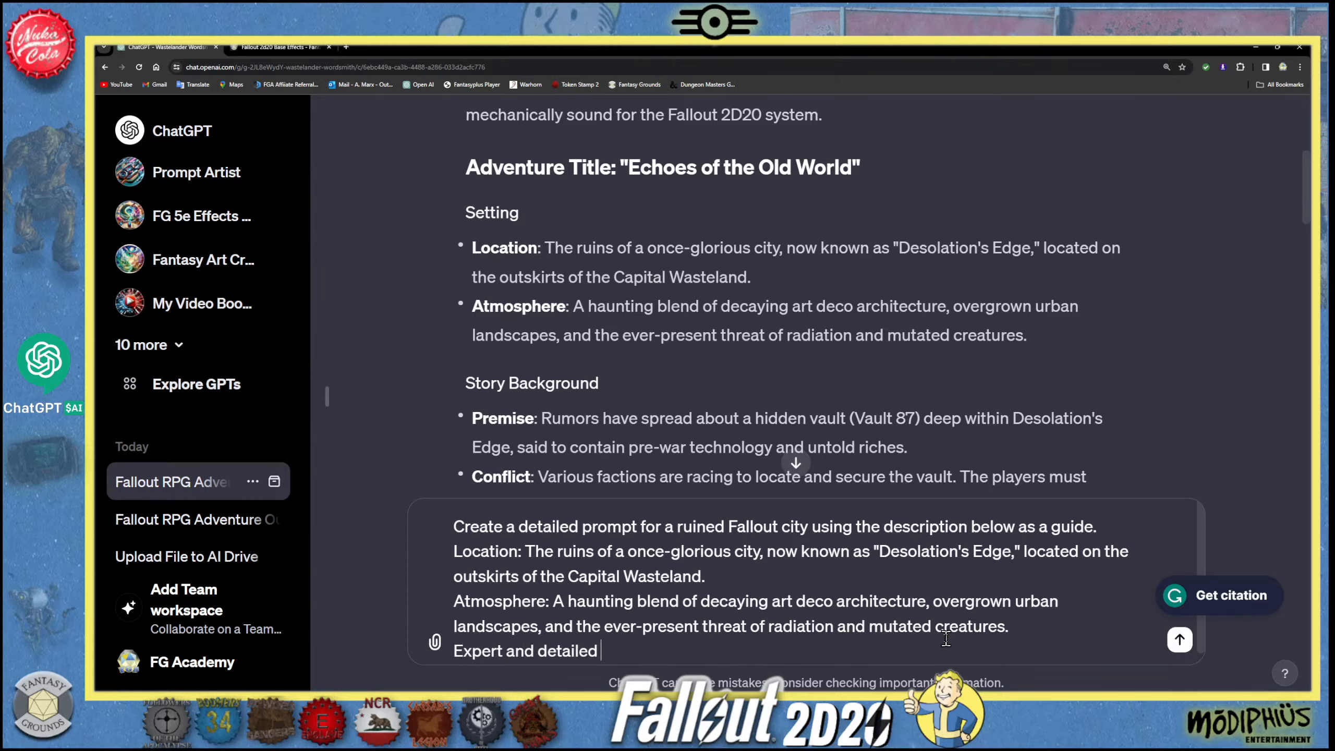
pyautogui.write(' FAllout digital art.')
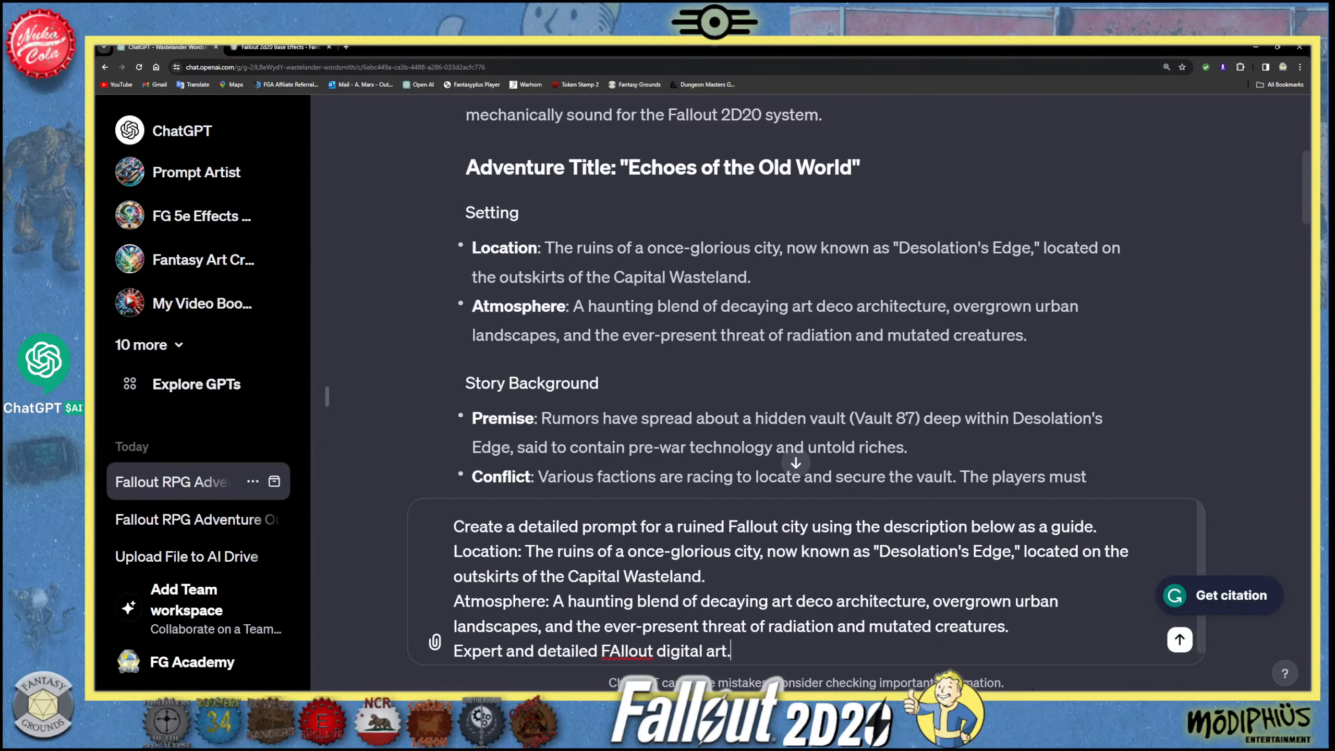
# - Correct the capitalization of "FAllout" to "Fallout" in the digital art line of the unsent message
pyautogui.click(630, 652)
pyautogui.press('BackSpace')
pyautogui.press('BackSpace')
pyautogui.write('ll')
pyautogui.click(754, 651)
pyautogui.click(622, 651)
pyautogui.write('\\')
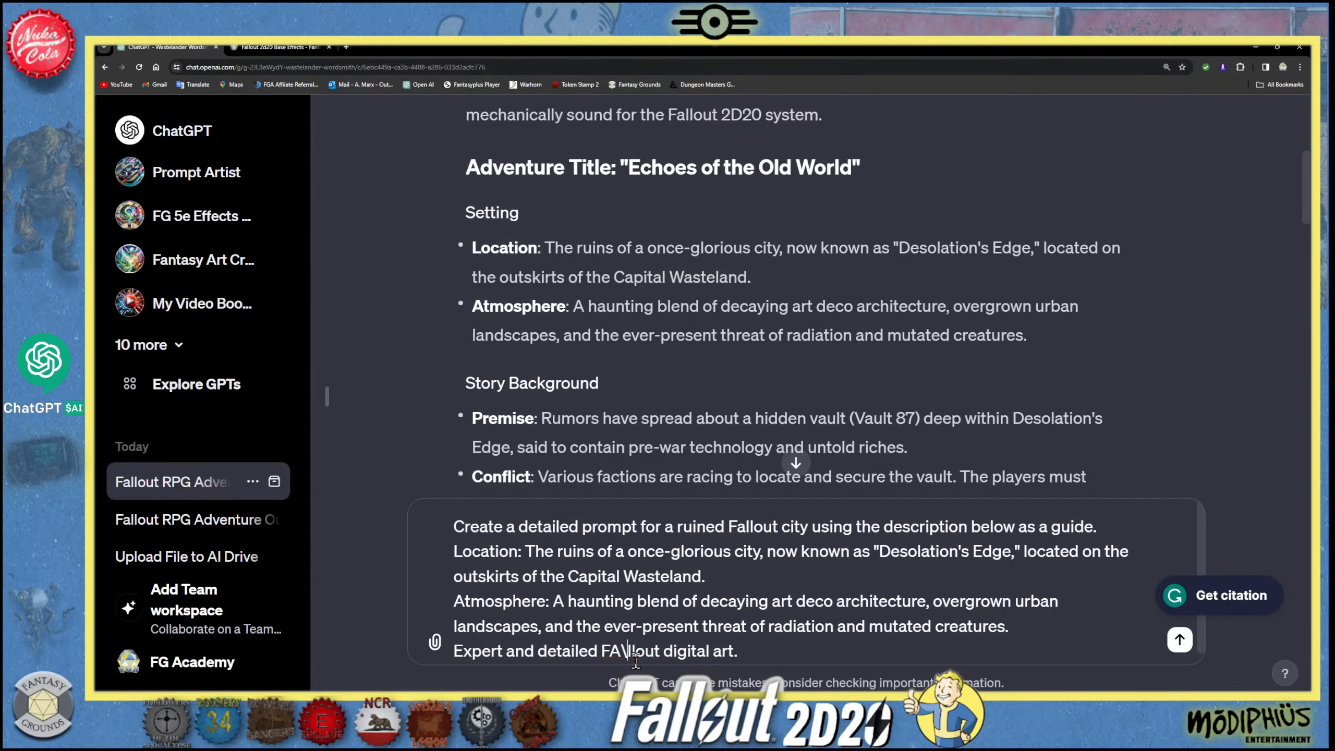
pyautogui.write('a')
pyautogui.press('BackSpace')
pyautogui.press('BackSpace')
pyautogui.press('BackSpace')
pyautogui.write('a')
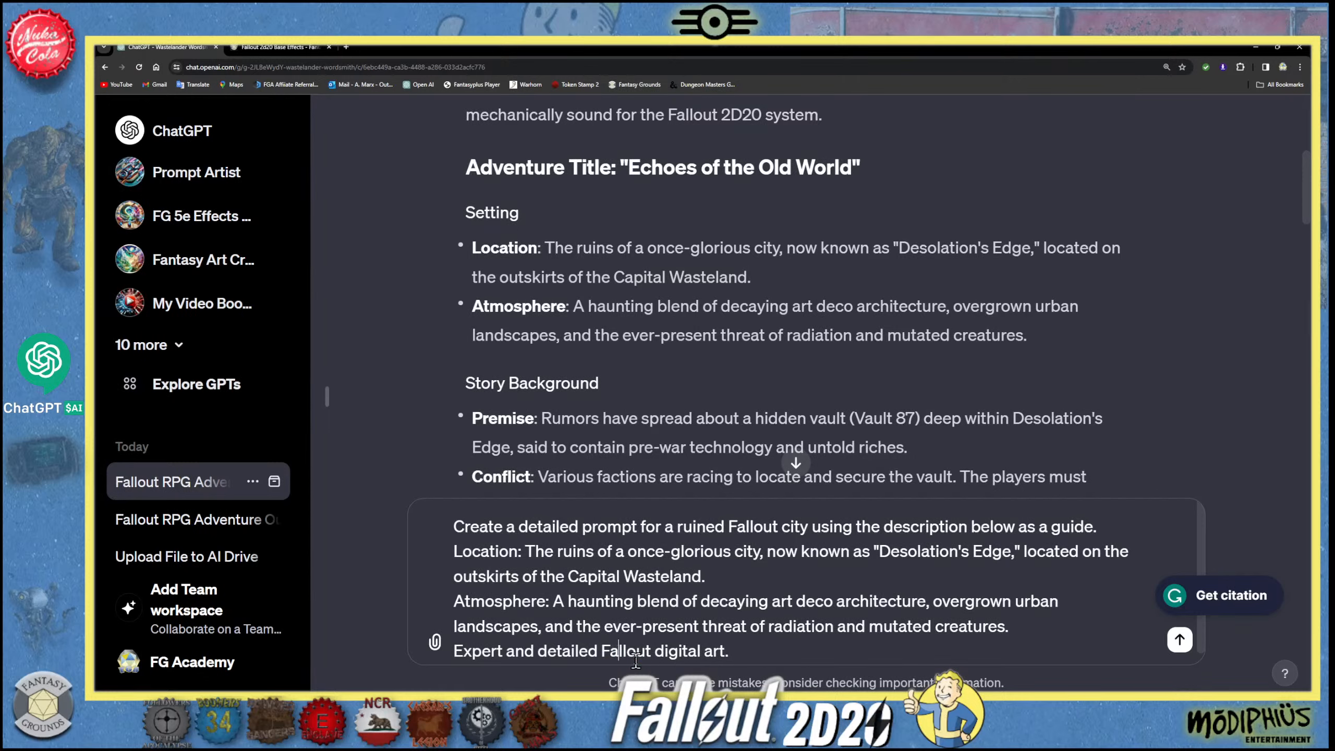
# - Append "Epic and professionally designed digital oil painting art style." to the end of the digital art line
pyautogui.click(759, 650)
pyautogui.write('Epic and profess')
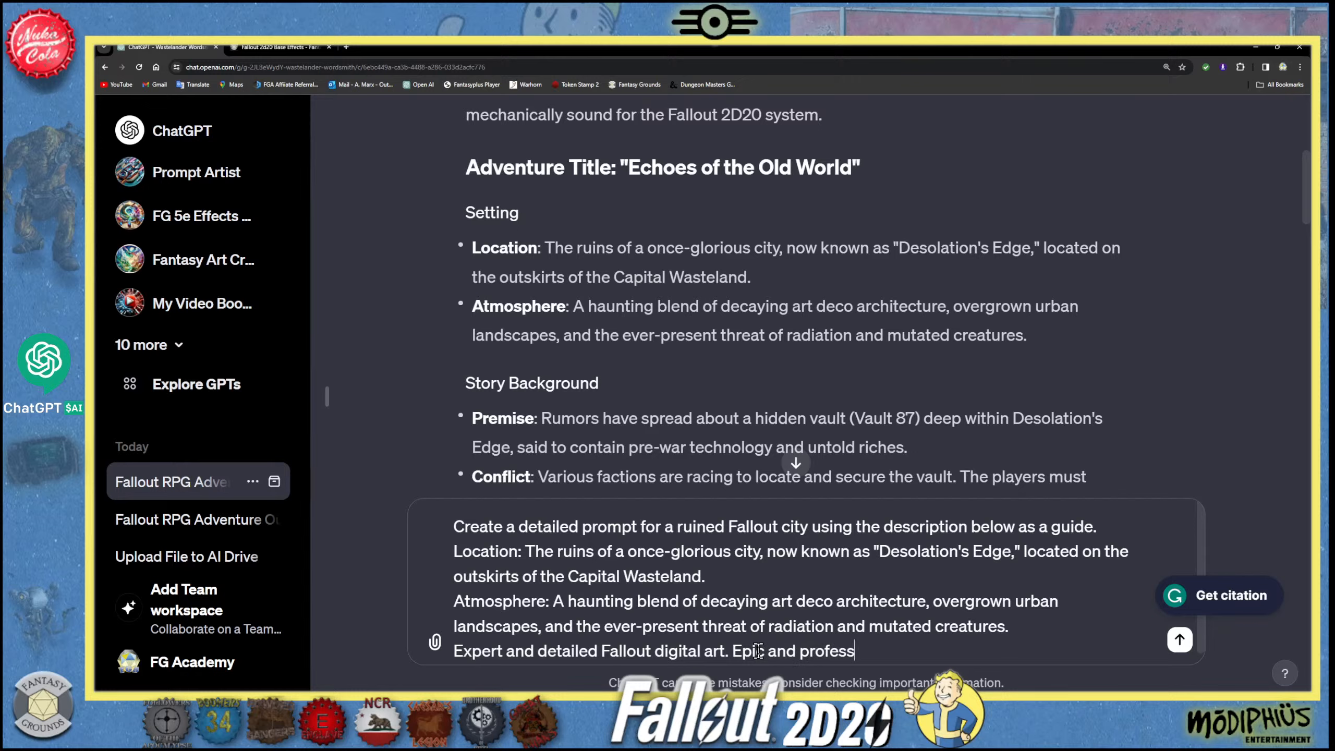
pyautogui.write('ionally des')
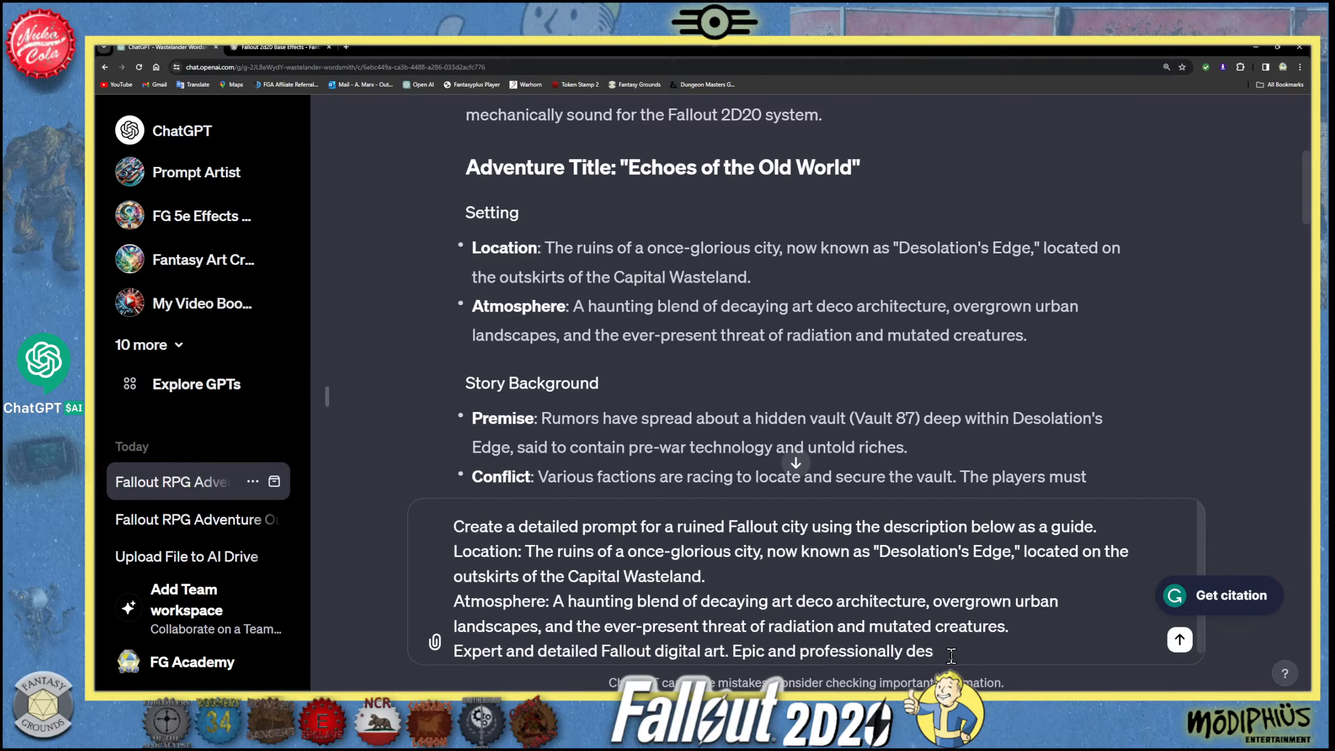
pyautogui.write('igned digital oi')
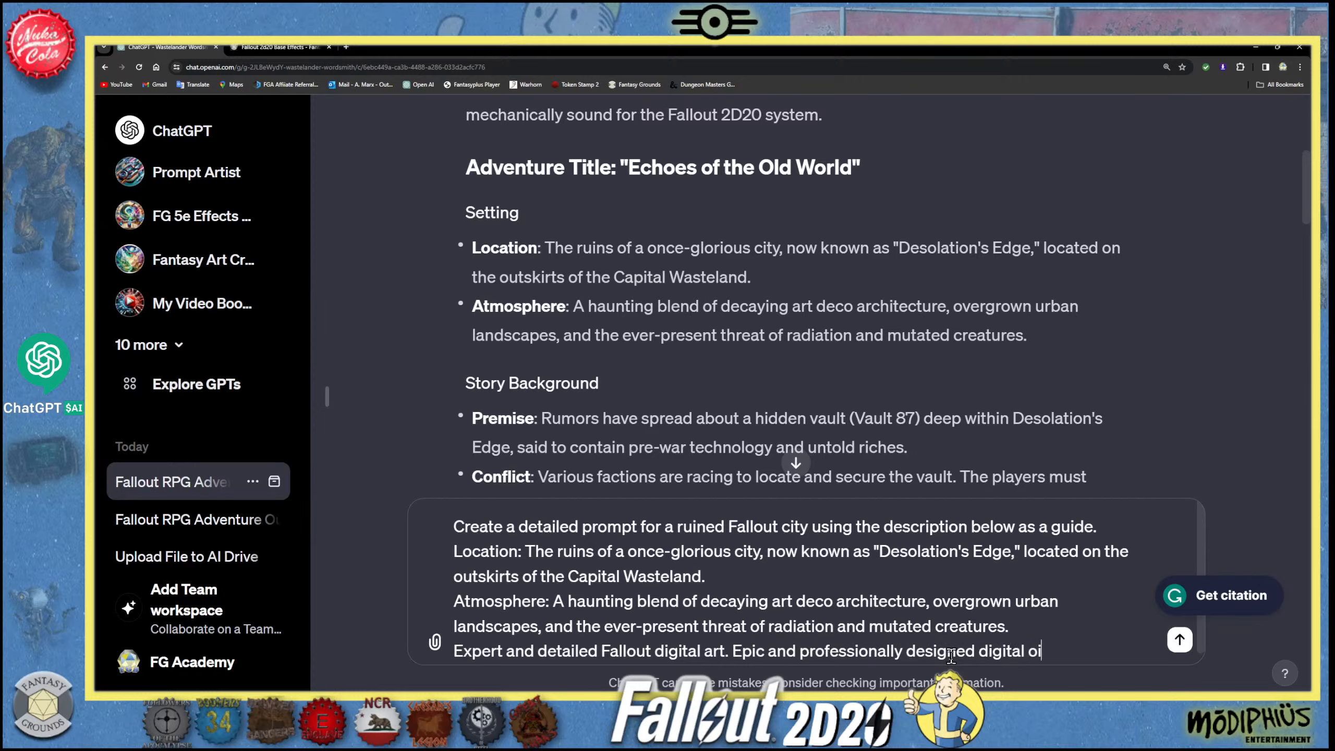
pyautogui.write('l painting art style.')
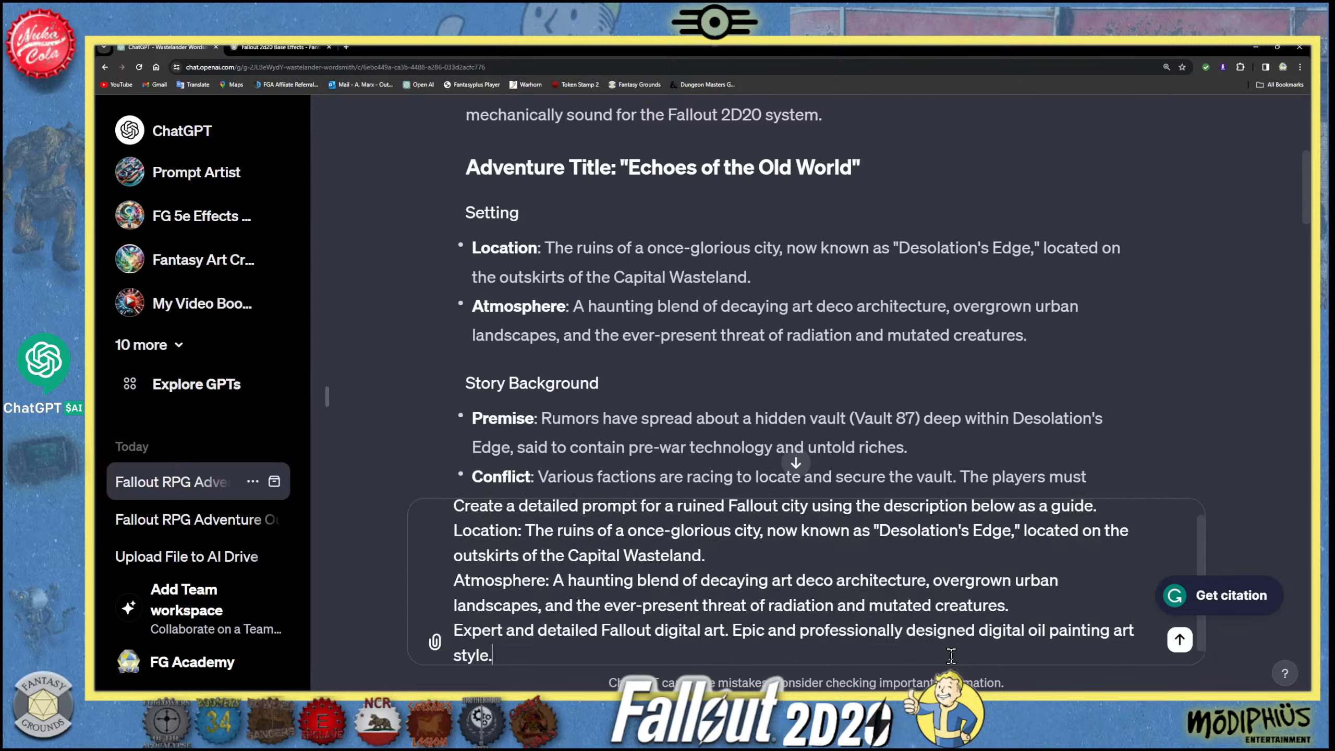
# - Add a new line reading "3D animation, Octane Render art style." to the unsent message
pyautogui.hotkey('shift', 'Return')
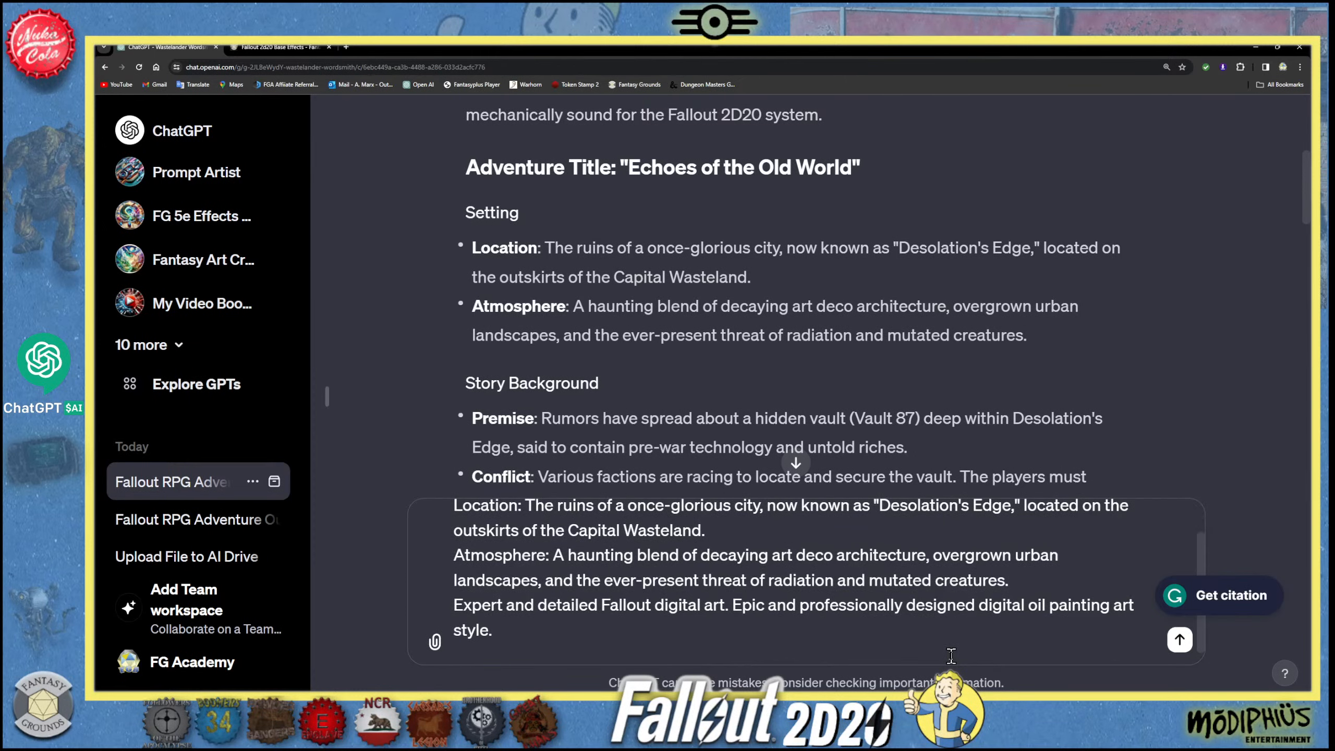
pyautogui.write('3D animation,')
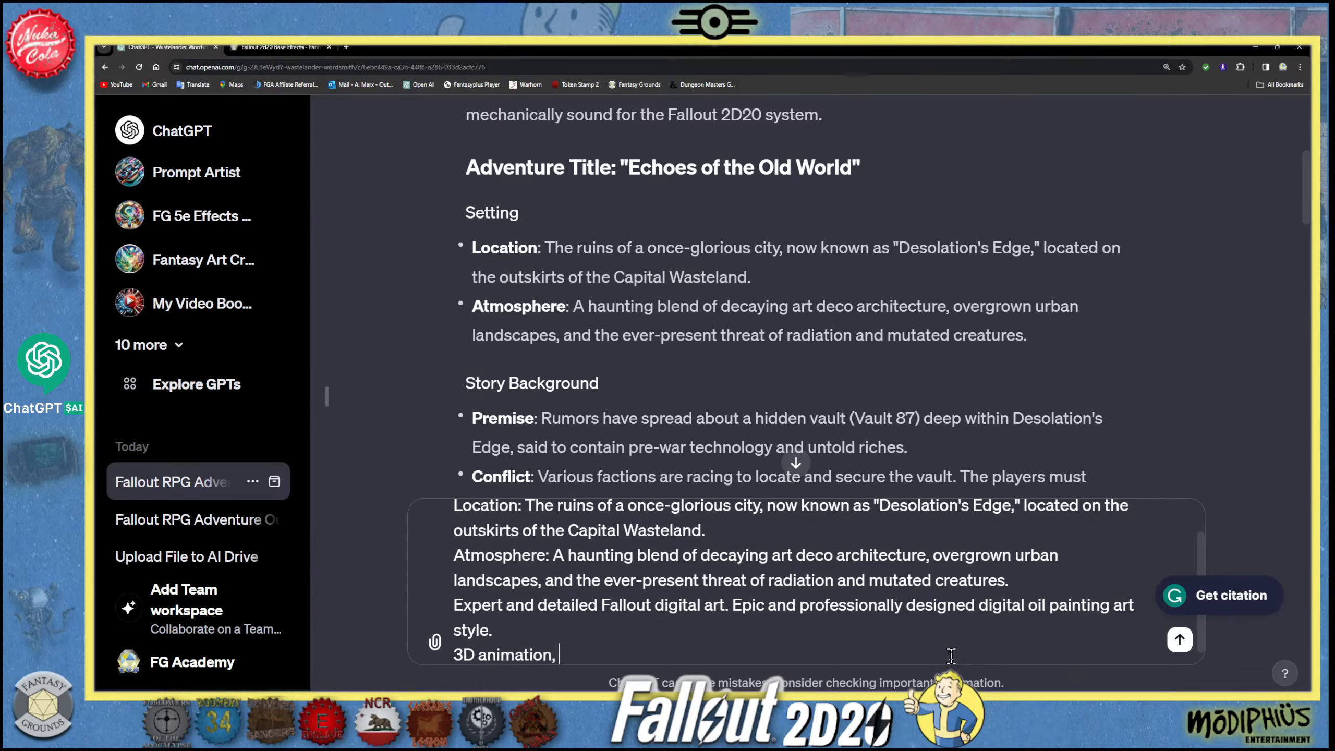
pyautogui.write(' Octane Render')
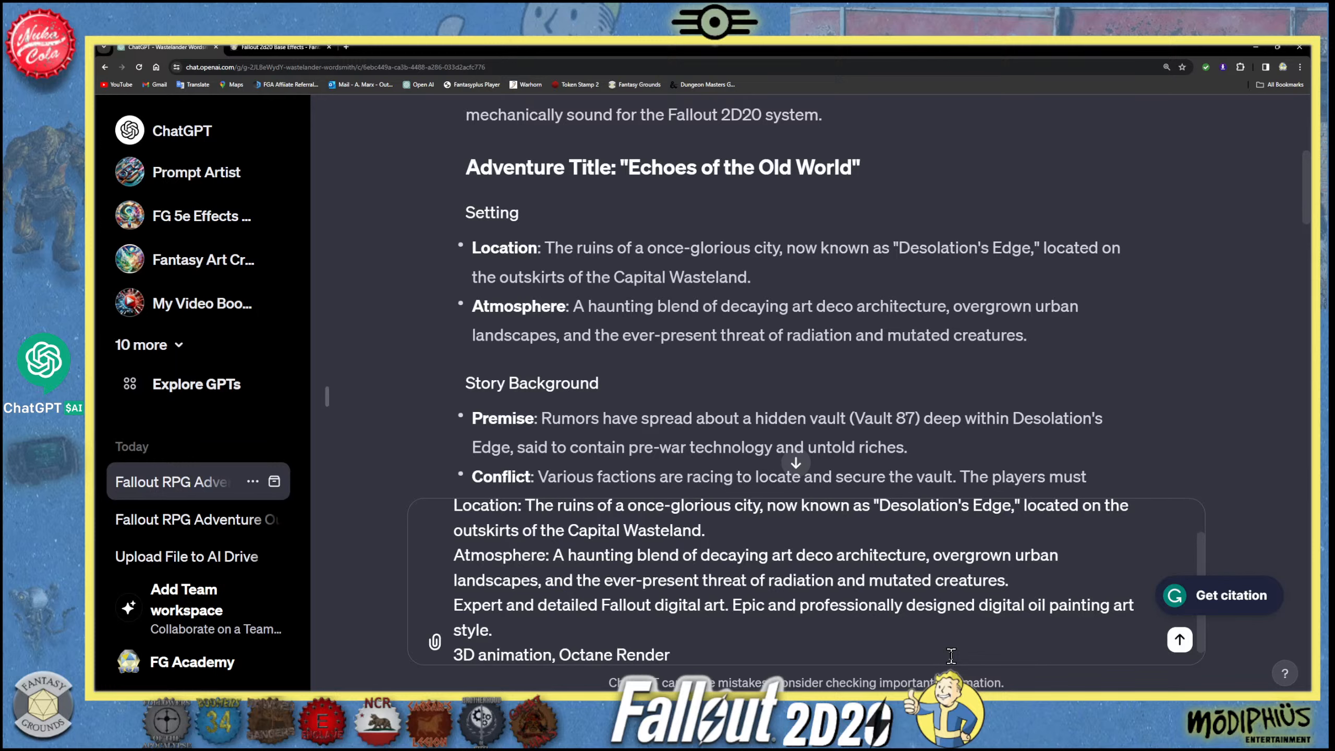
pyautogui.write(' art style.')
# - Add a final line reading "16:9 landscape horizontal." and send the message to Wastelander Wordsmith
pyautogui.hotkey('shift', 'Return')
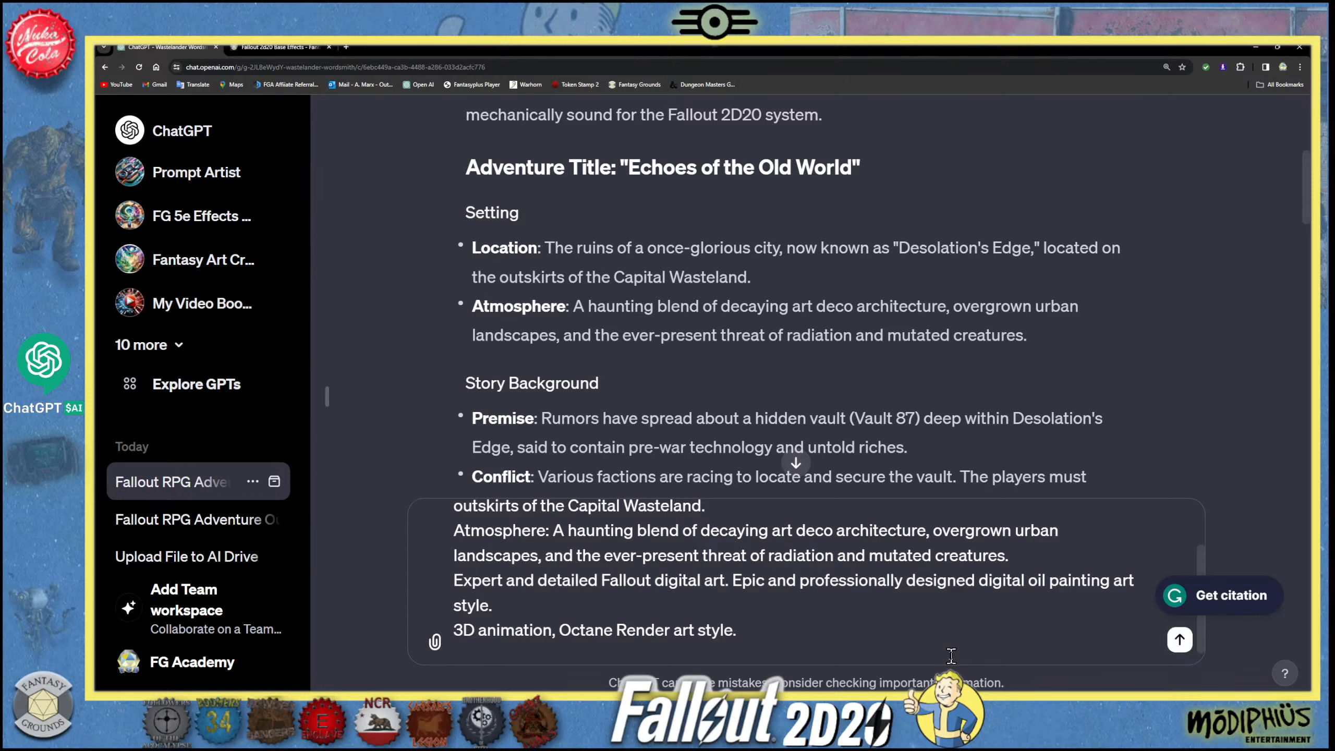
pyautogui.write('16:9')
pyautogui.write('lancape')
pyautogui.press('BackSpace')
pyautogui.press('BackSpace')
pyautogui.press('BackSpace')
pyautogui.write('dscape')
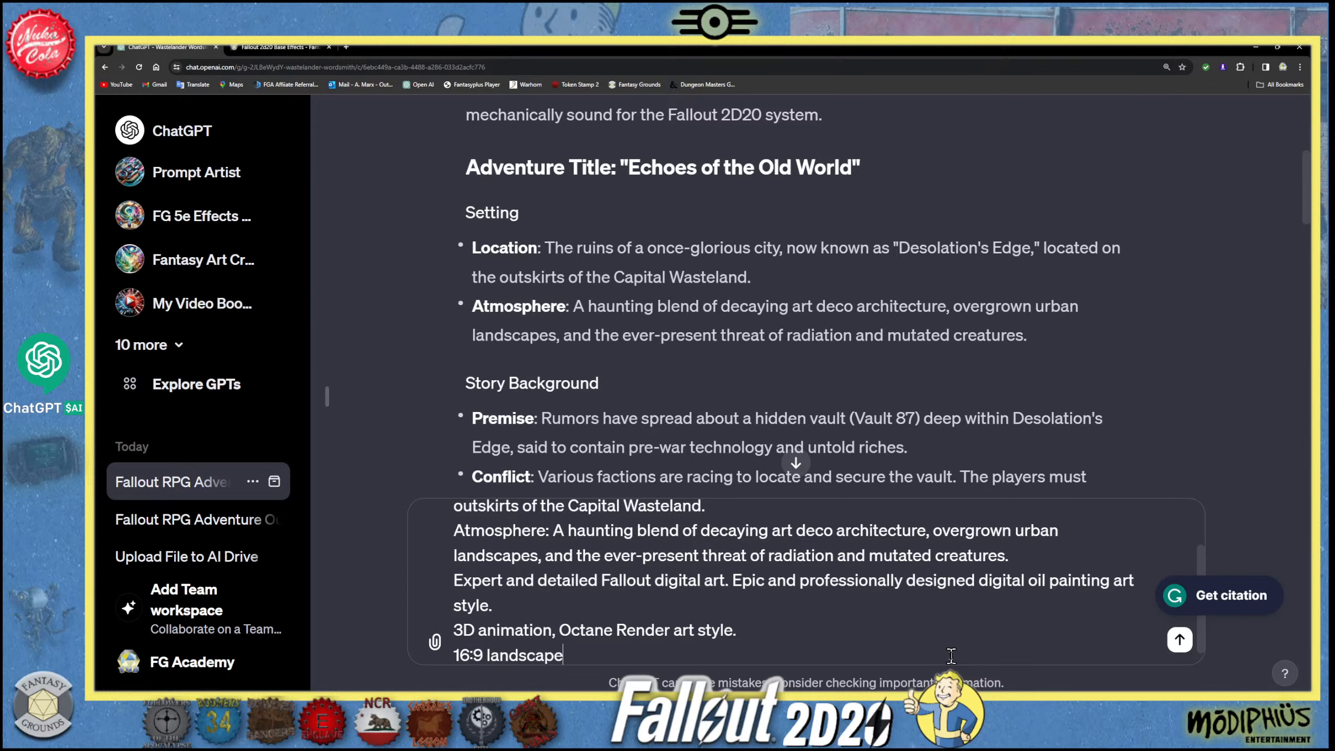
pyautogui.write(' horizontal')
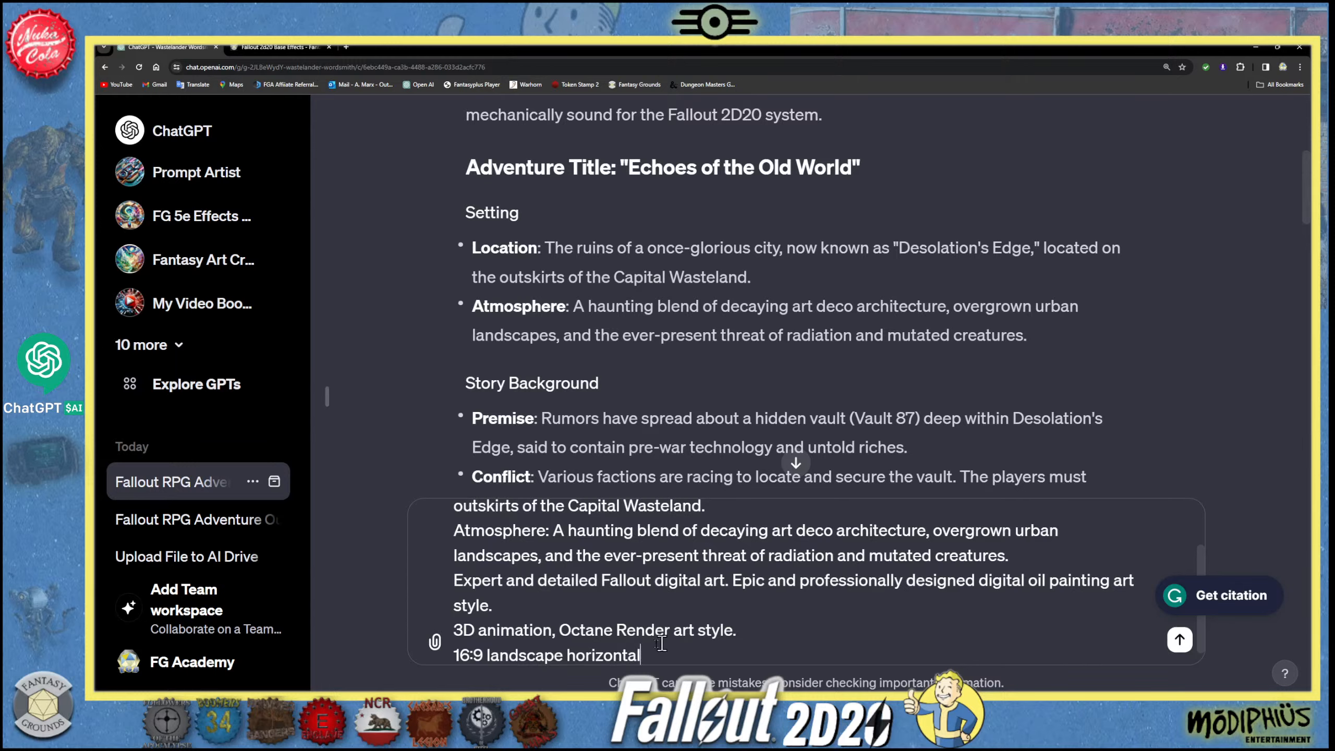
pyautogui.write('.')
pyautogui.scroll(-1, 790, 578)
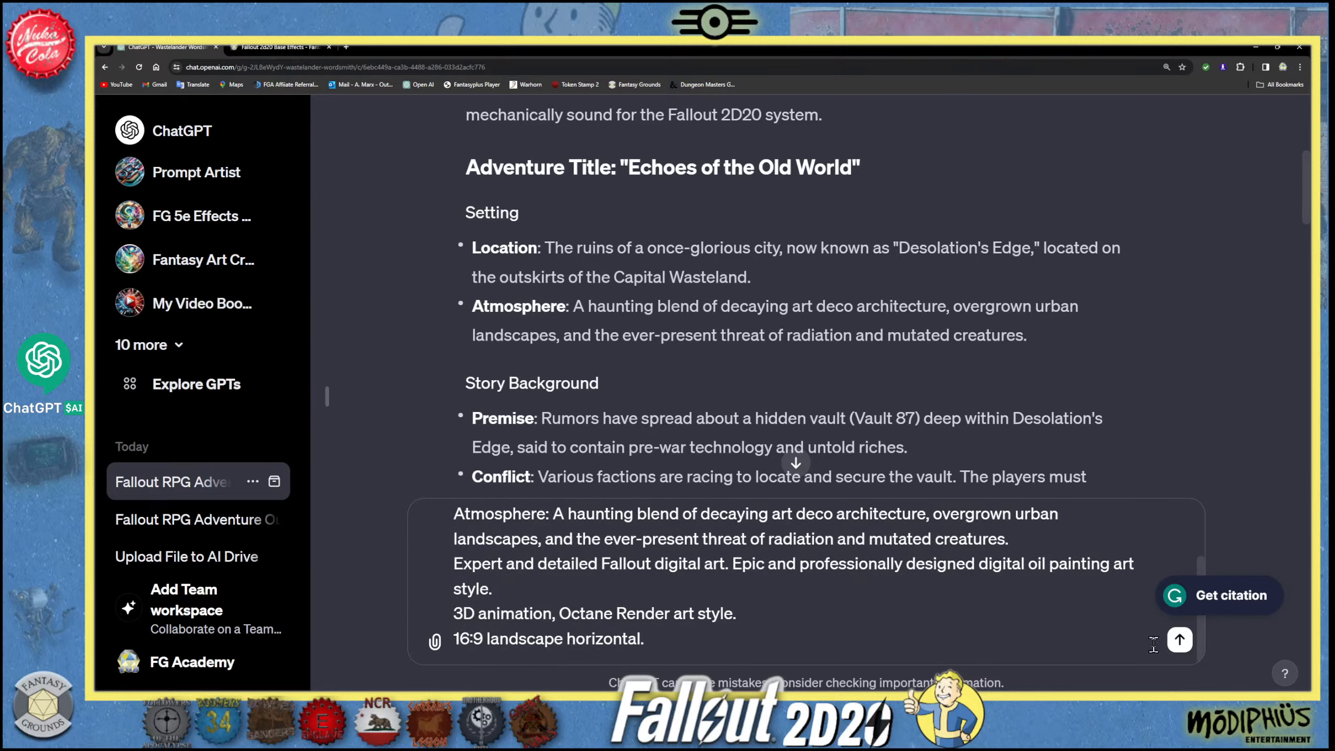
pyautogui.click(1180, 639)
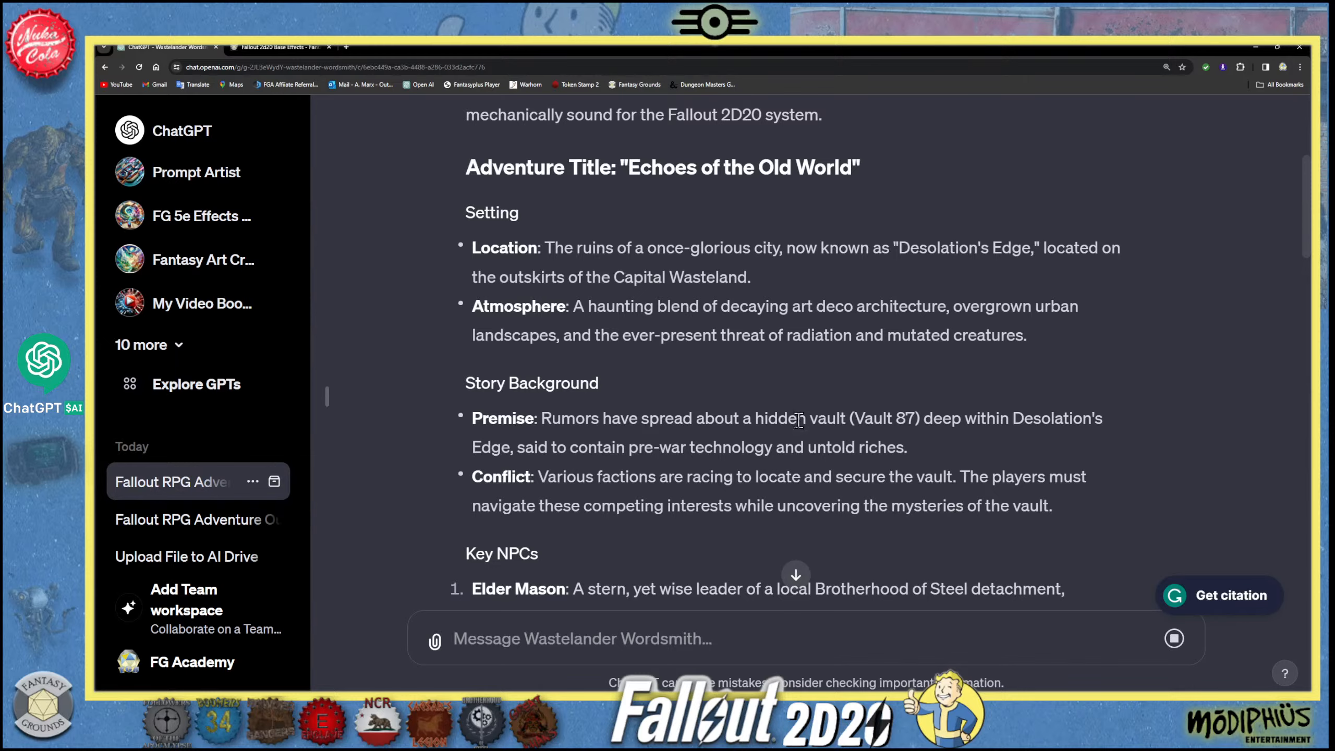
# - Examine the generated ruined-city image and its description, including the image at full size, and return to the chat
pyautogui.scroll(-15, 699, 473)
pyautogui.scroll(-12, 695, 482)
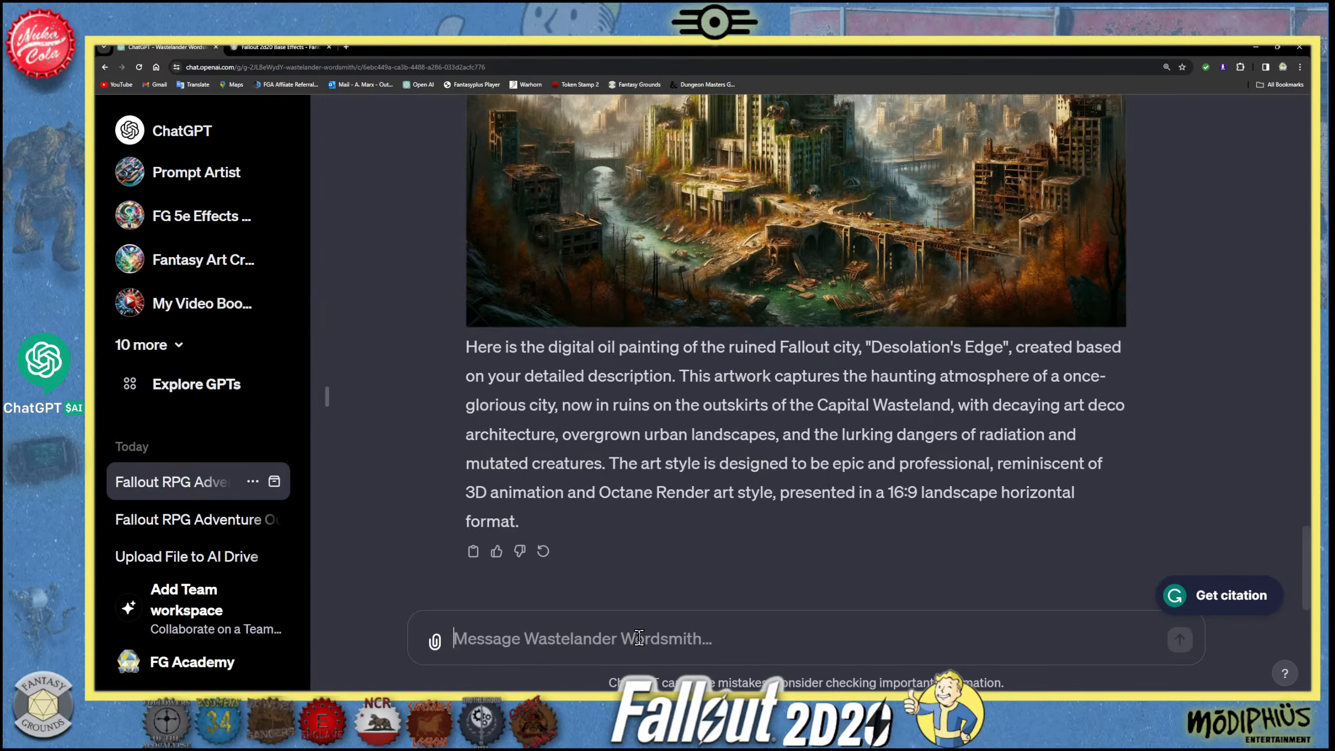
pyautogui.scroll(2, 610, 535)
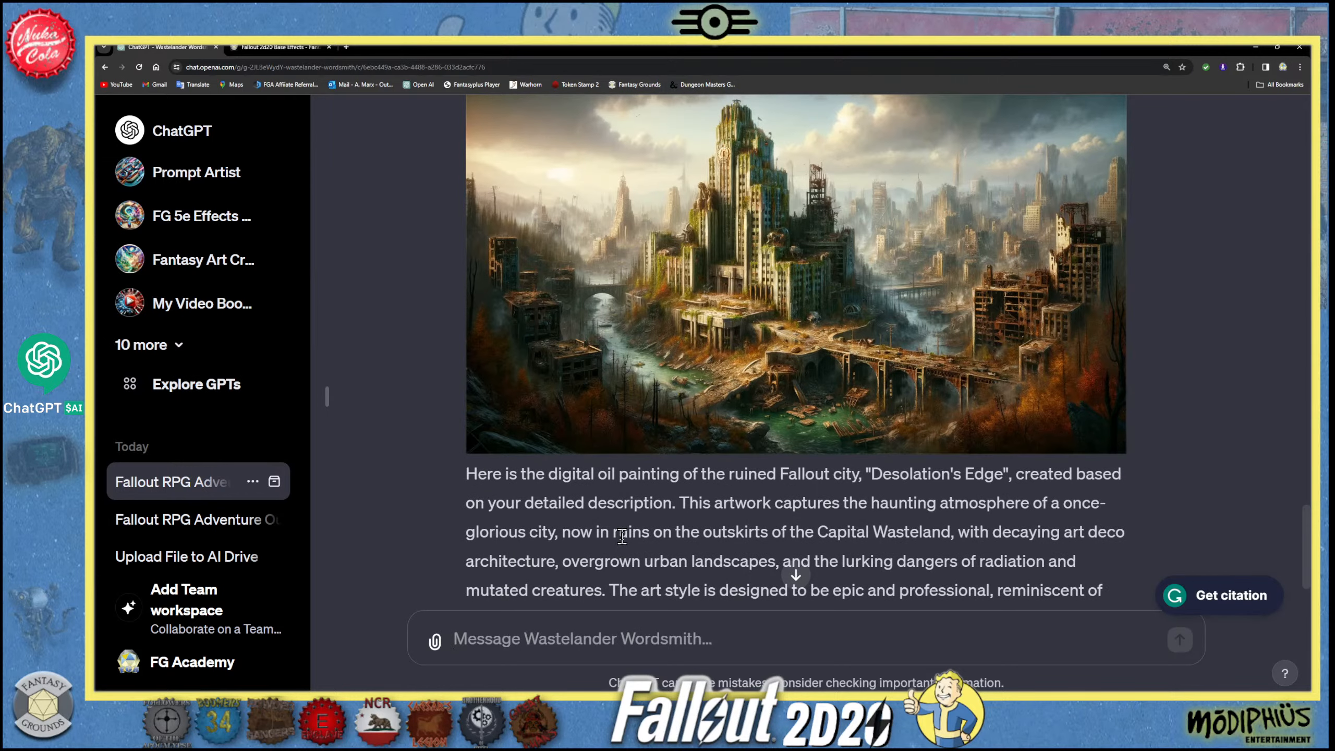
pyautogui.scroll(-1, 624, 534)
pyautogui.scroll(2, 763, 297)
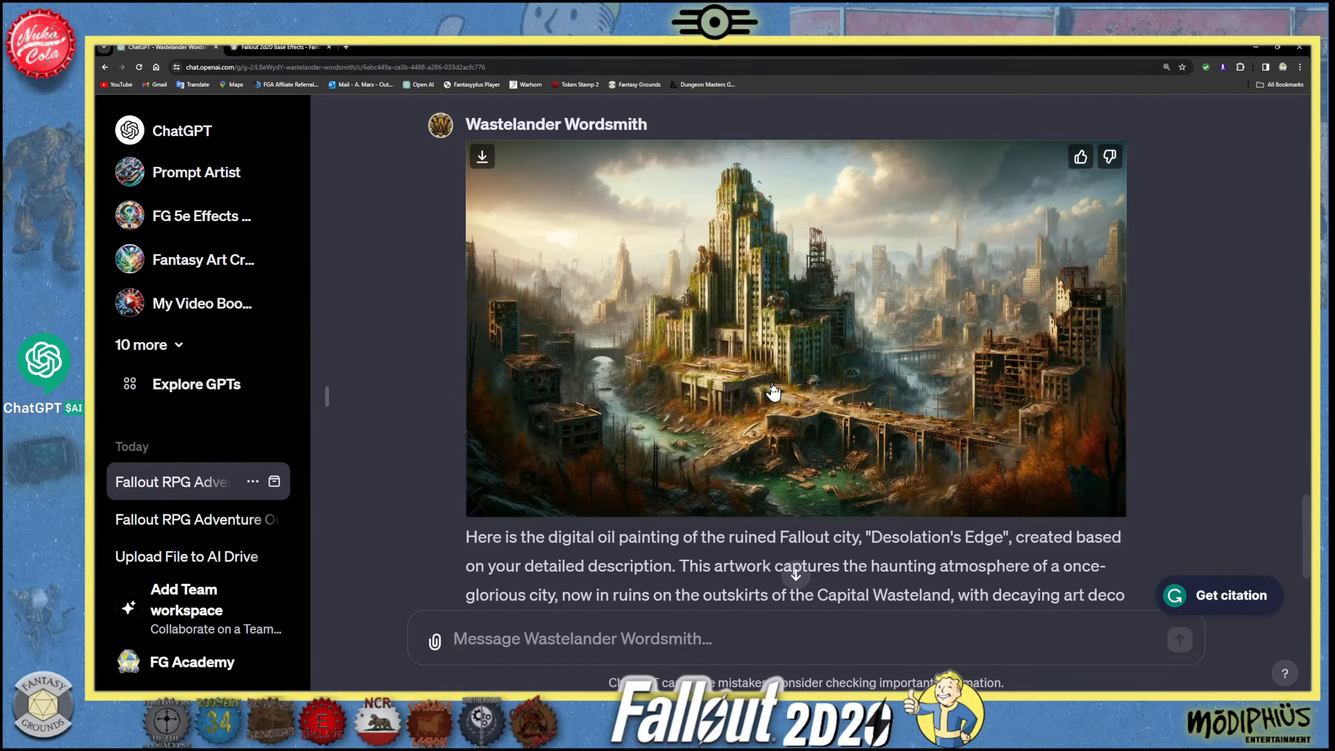
pyautogui.scroll(-1, 773, 391)
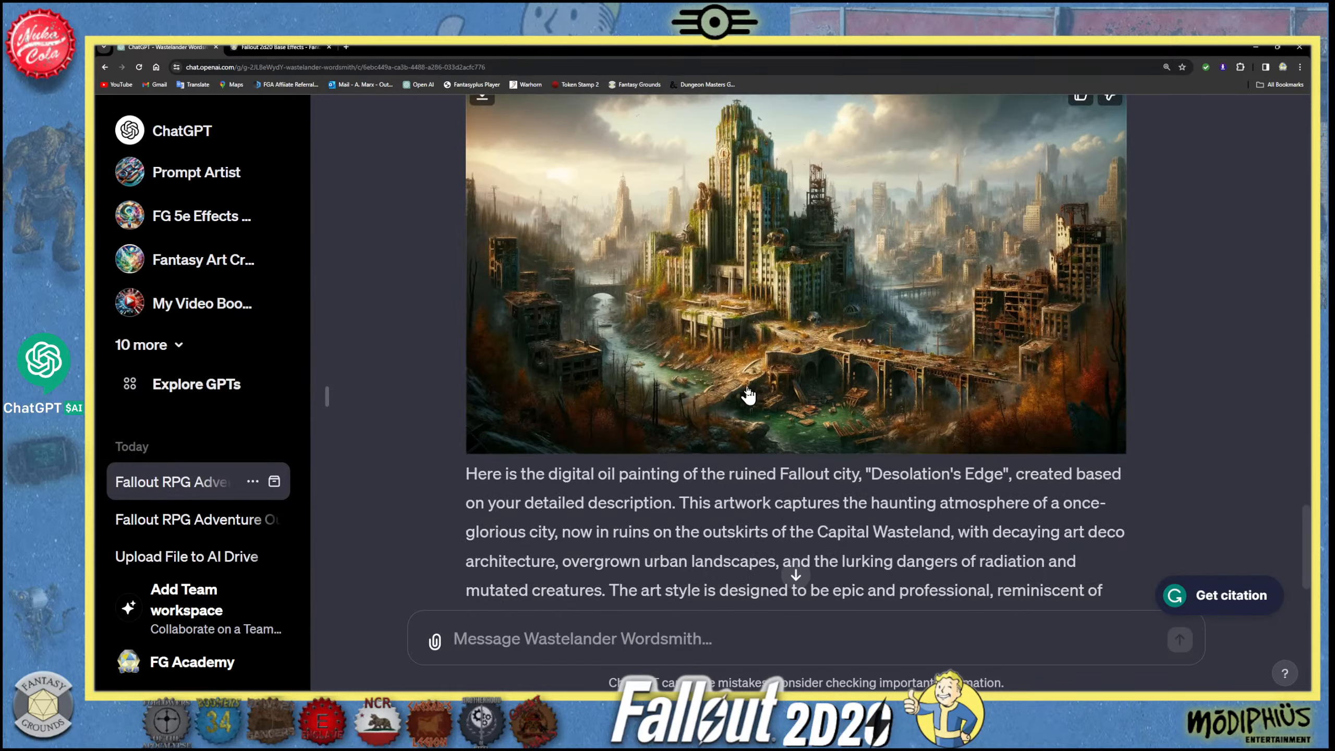
pyautogui.scroll(1, 748, 395)
pyautogui.scroll(-1, 748, 395)
pyautogui.scroll(1, 677, 439)
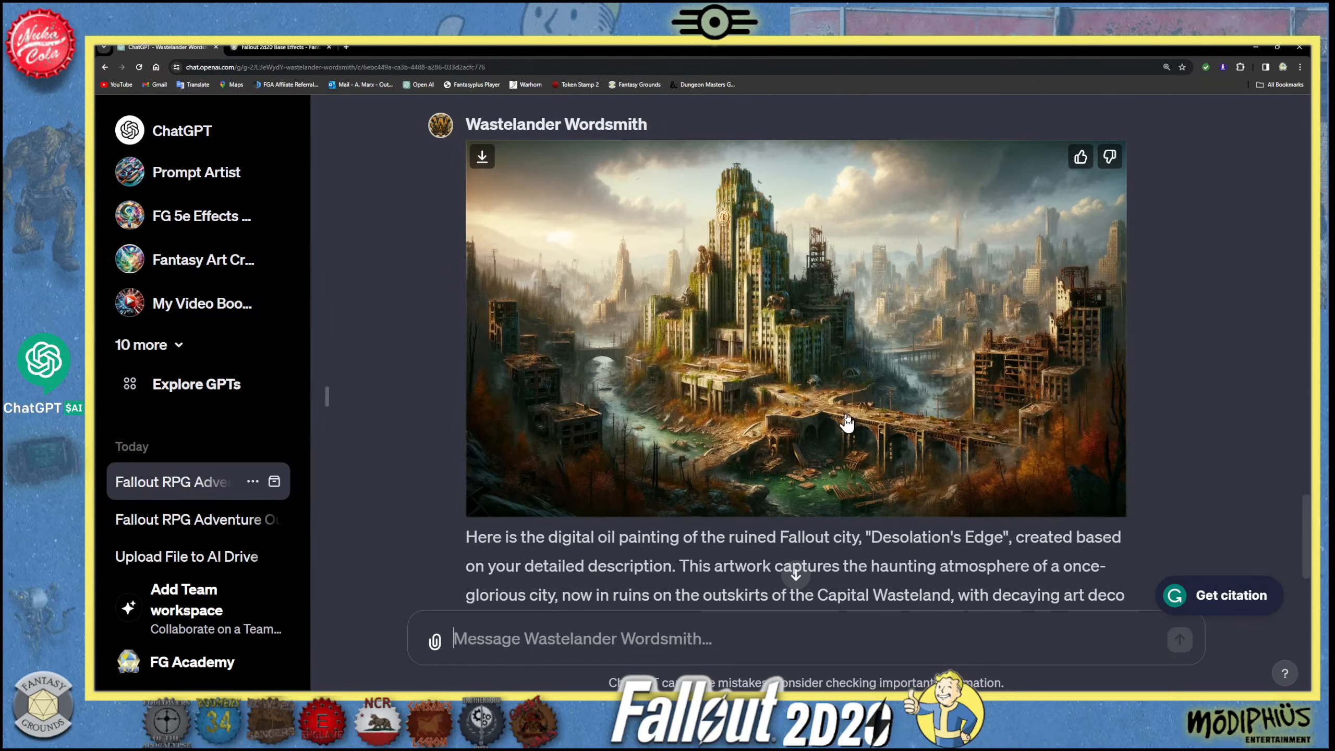
pyautogui.scroll(3, 825, 436)
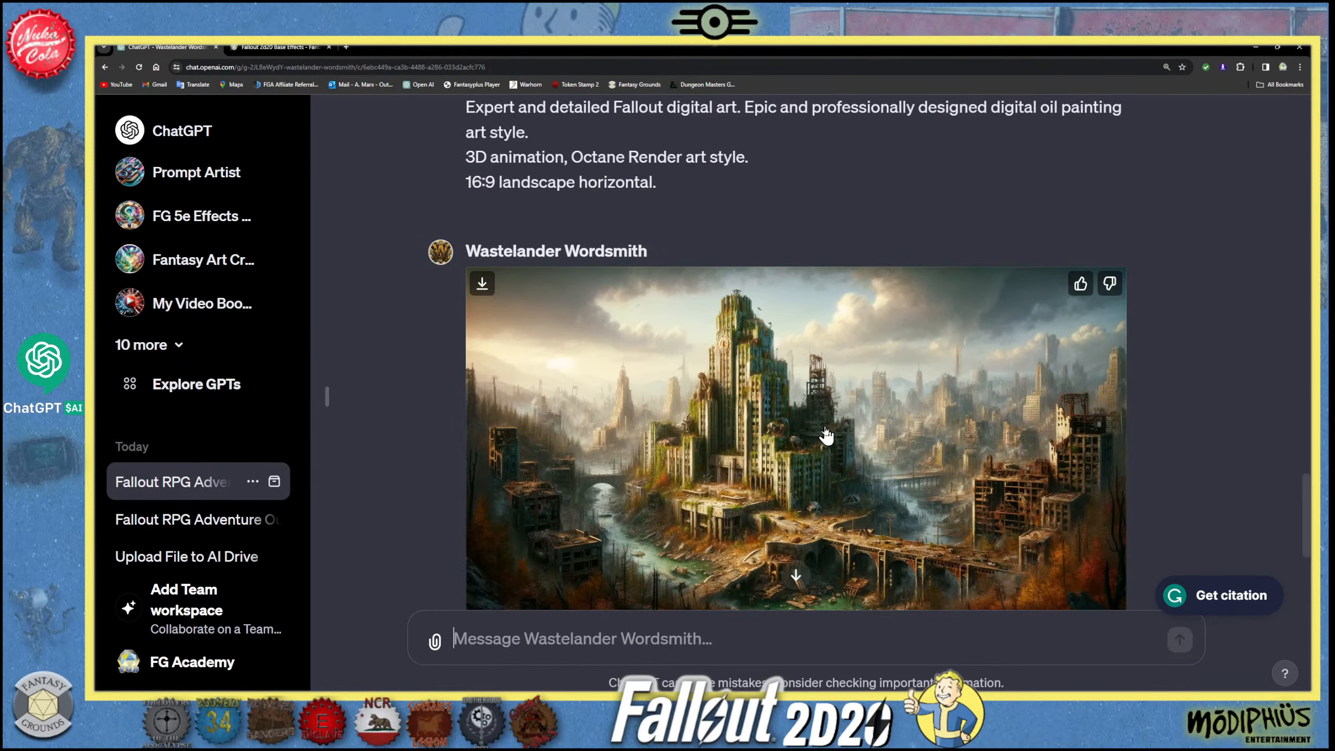
pyautogui.scroll(-2, 812, 425)
pyautogui.click(779, 357)
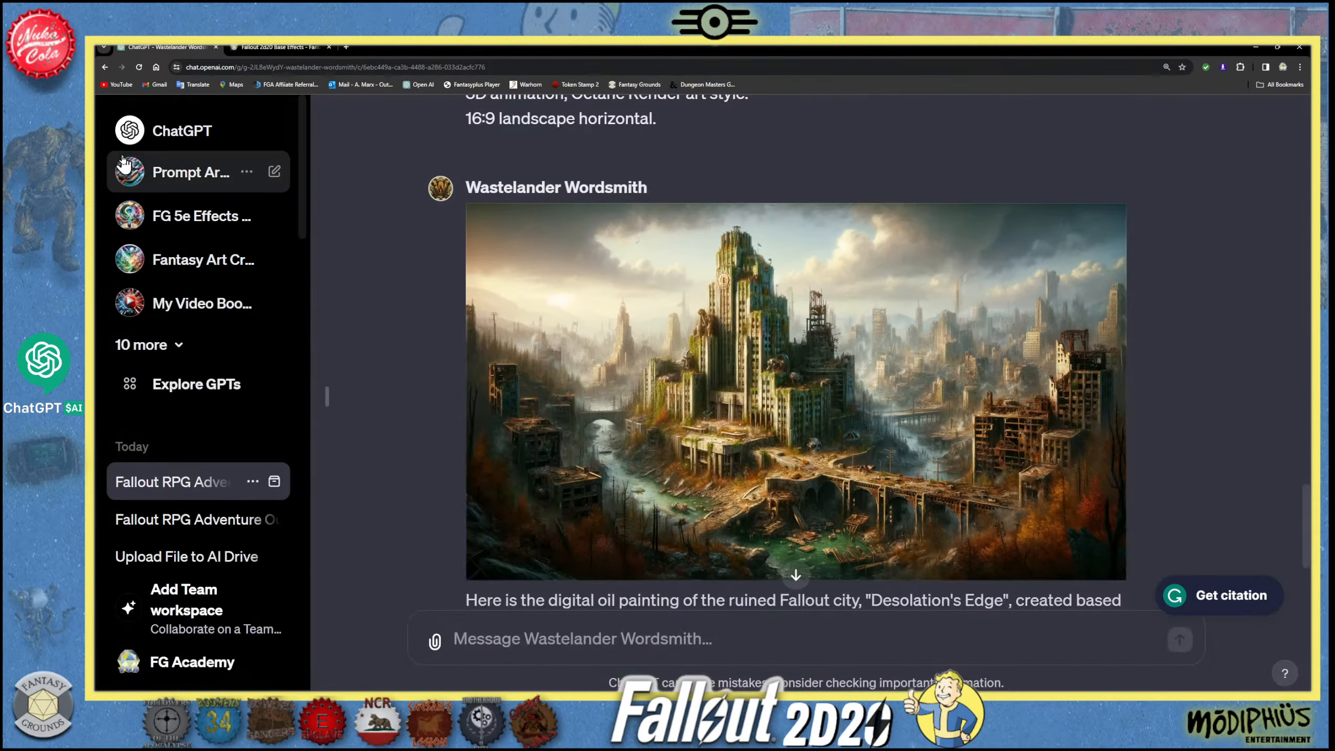
pyautogui.click(129, 152)
pyautogui.scroll(-2, 531, 456)
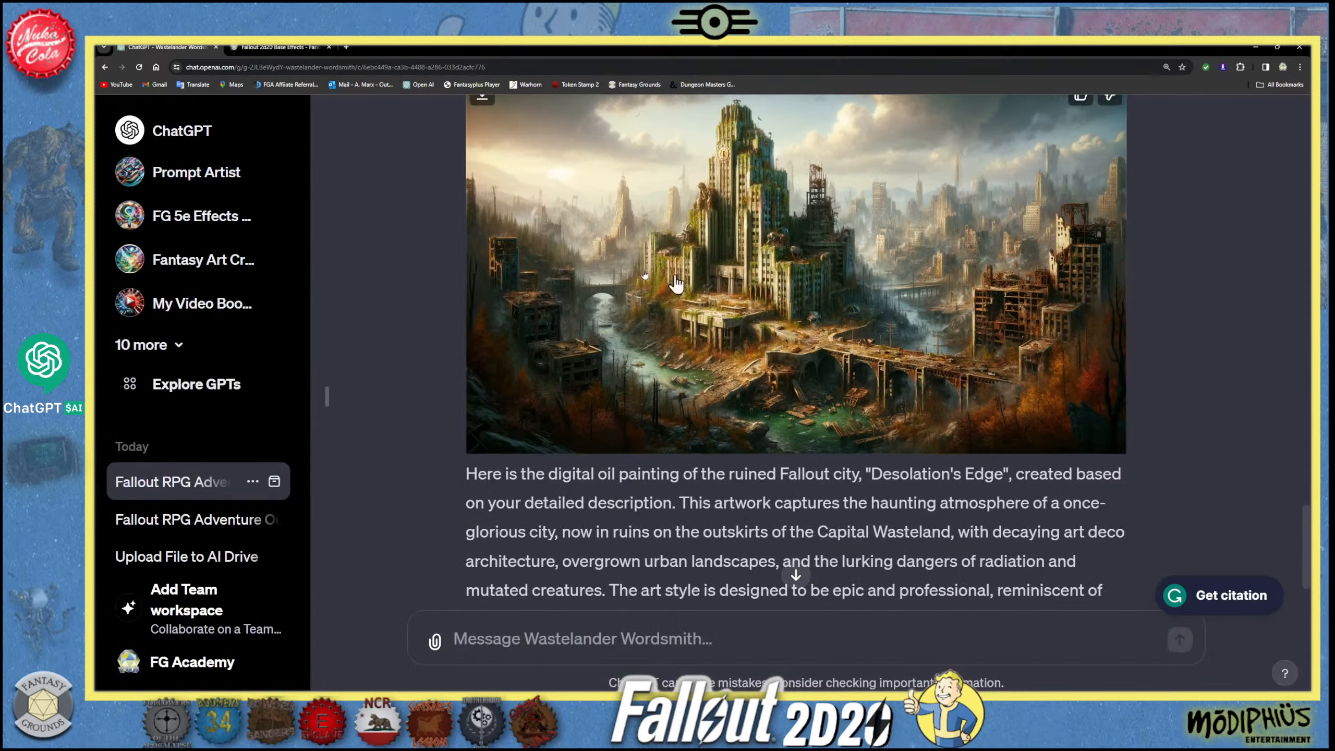
# - Send the chat message "What is the image gen_id and the seed number?" and view the reply
pyautogui.click(497, 638)
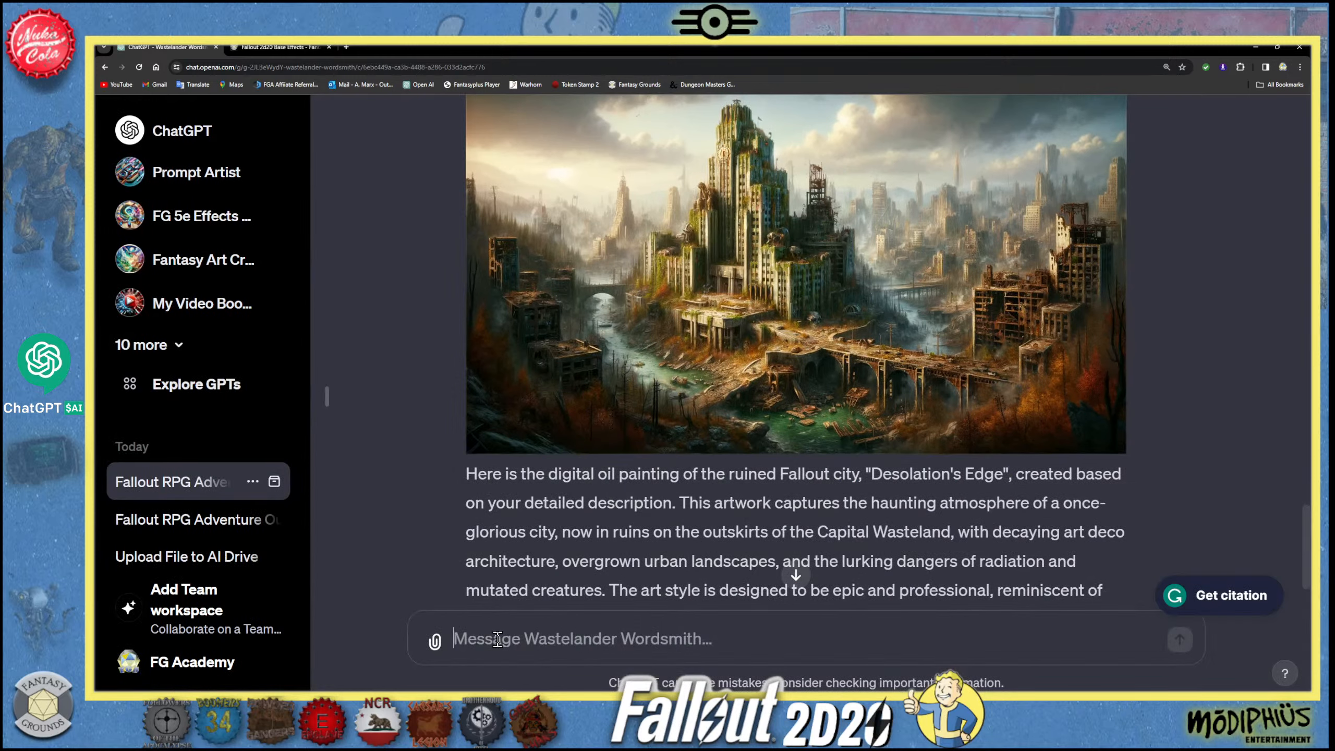
pyautogui.write('RRE')
pyautogui.press('BackSpace')
pyautogui.press('BackSpace')
pyautogui.press('BackSpace')
pyautogui.write('wh')
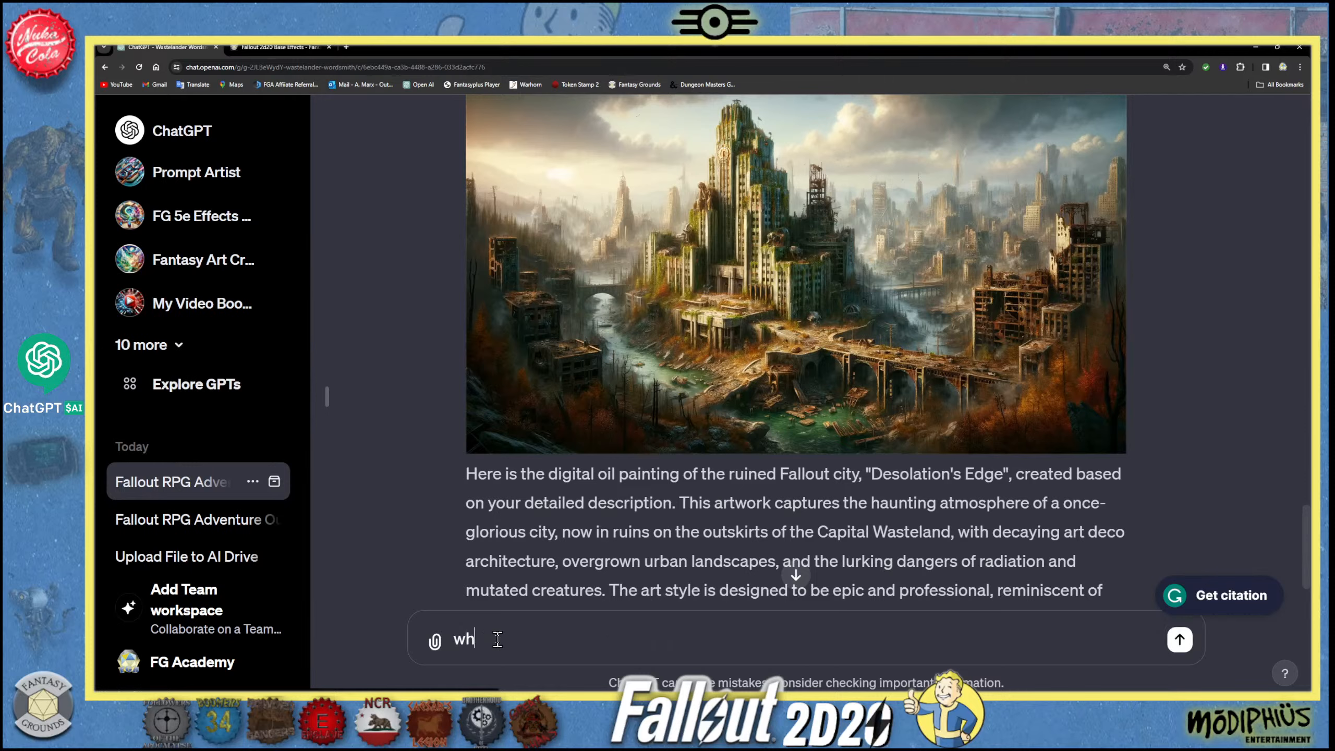
pyautogui.write('at is the i')
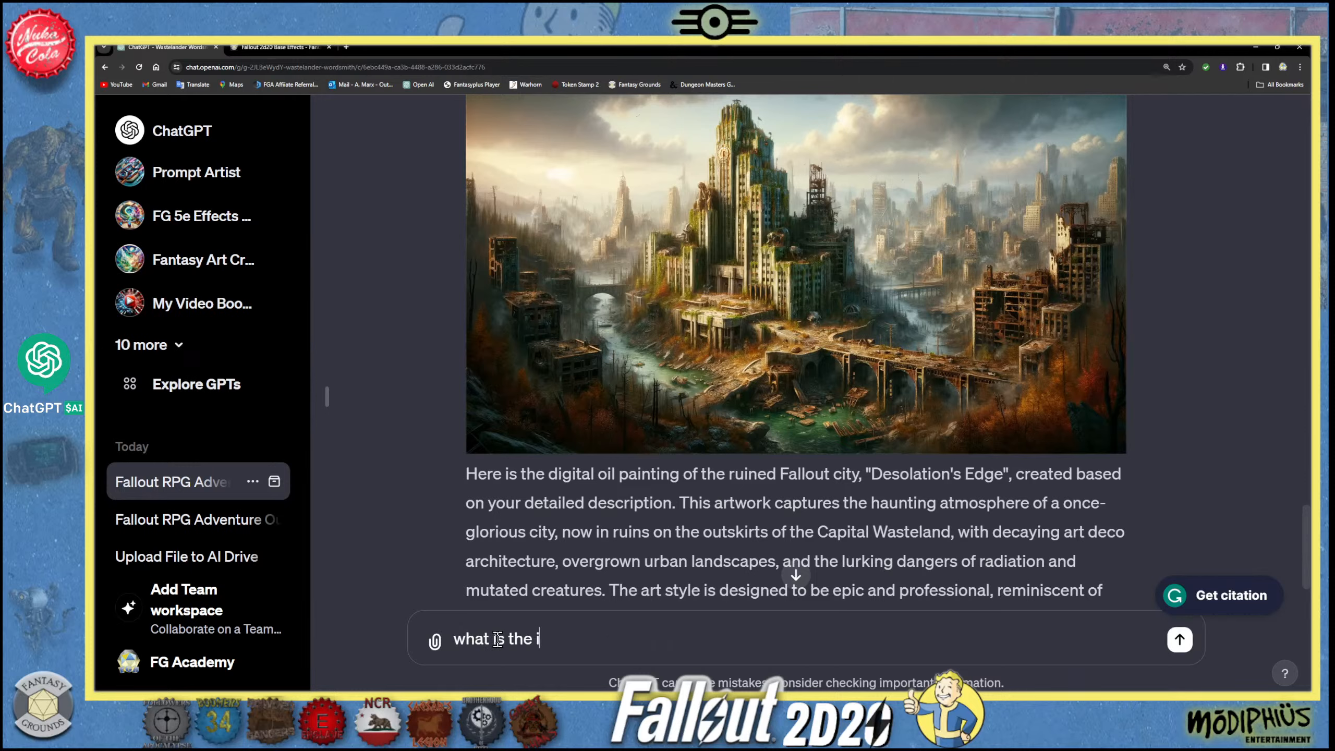
pyautogui.write('image gen_id and the see')
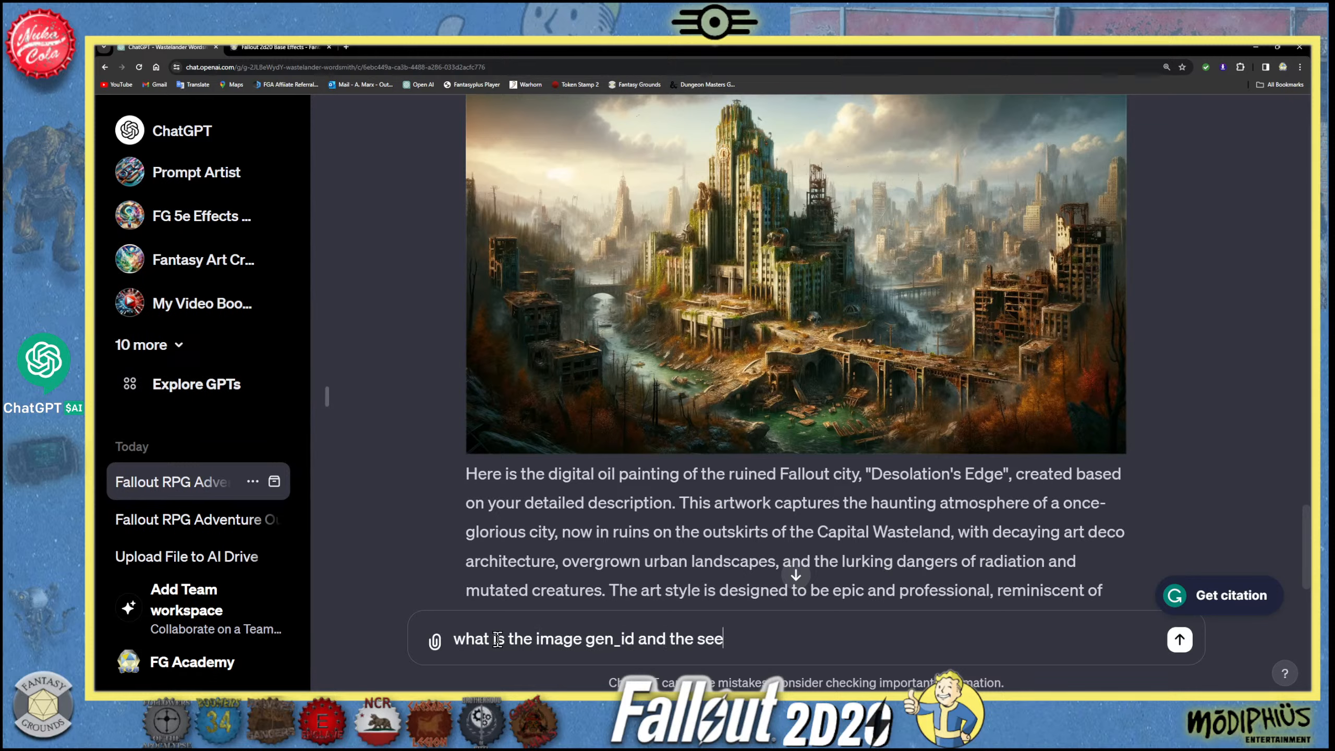
pyautogui.write('d number?')
pyautogui.press('BackSpace')
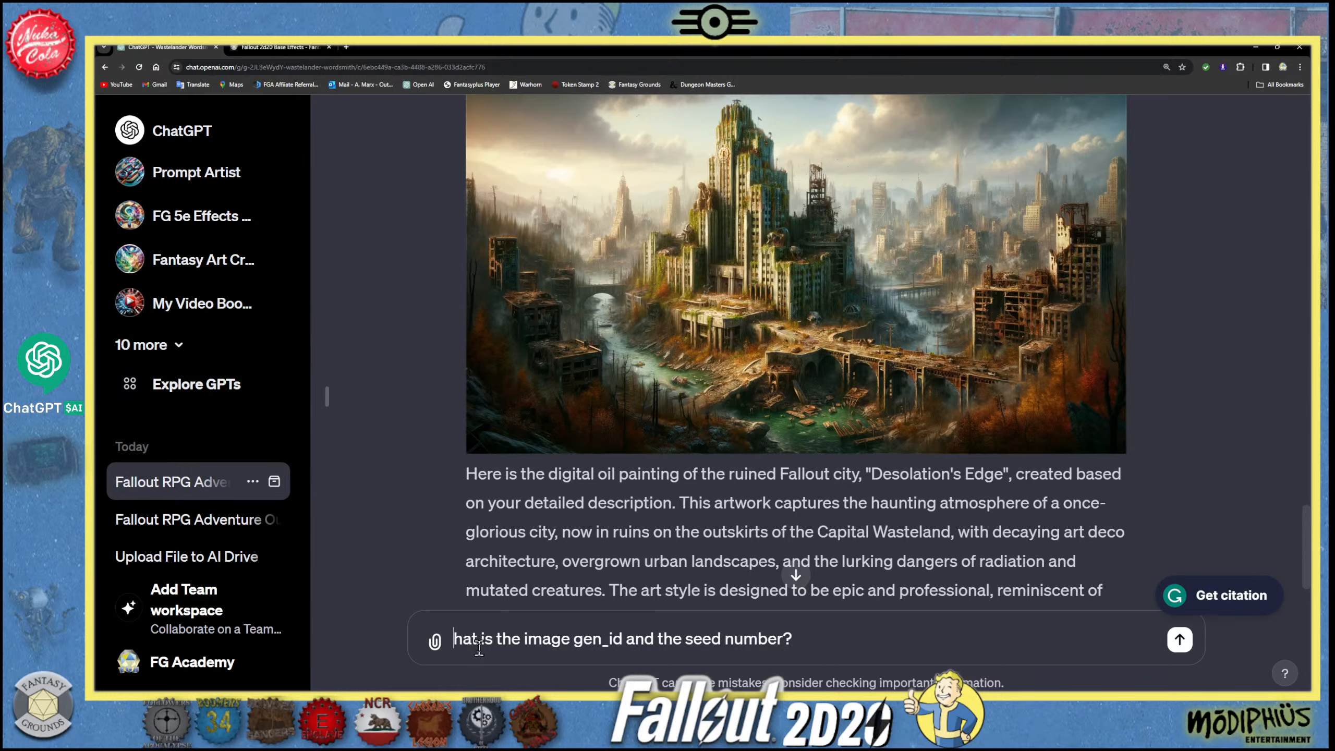
pyautogui.write('W')
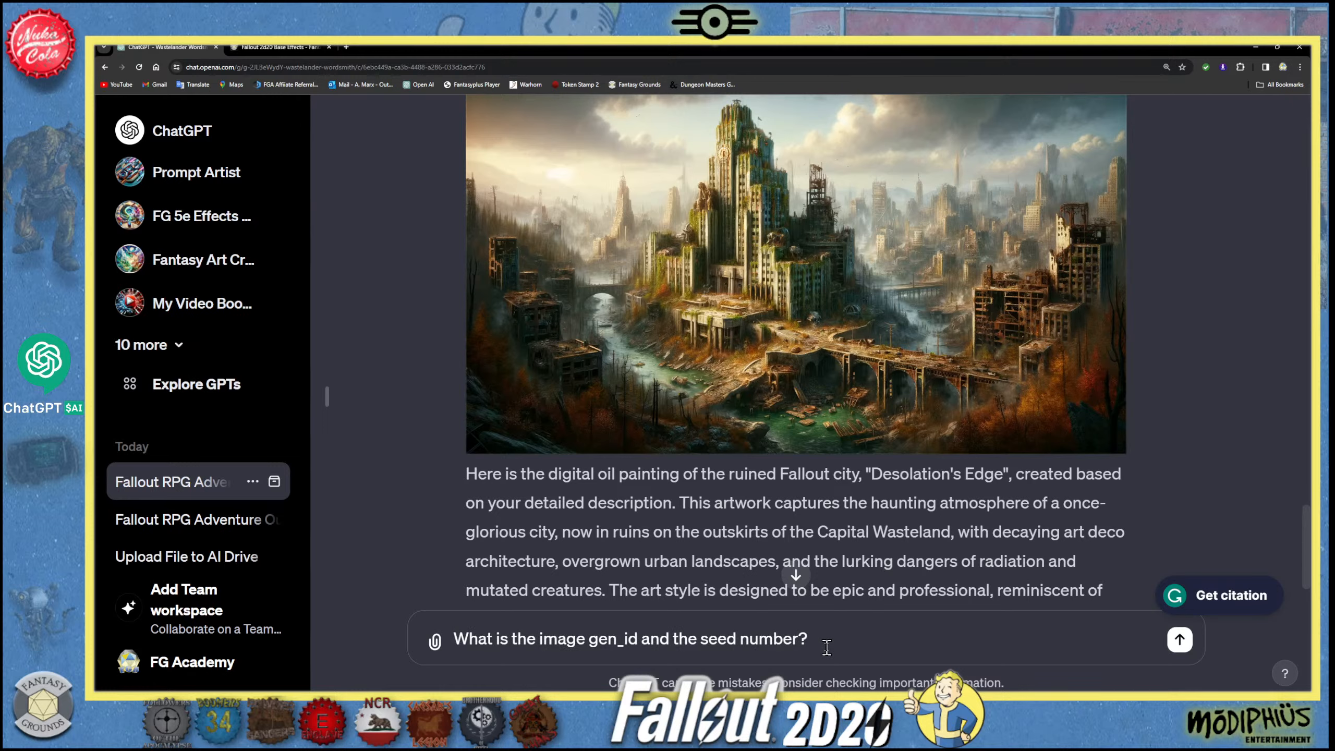
pyautogui.press('Return')
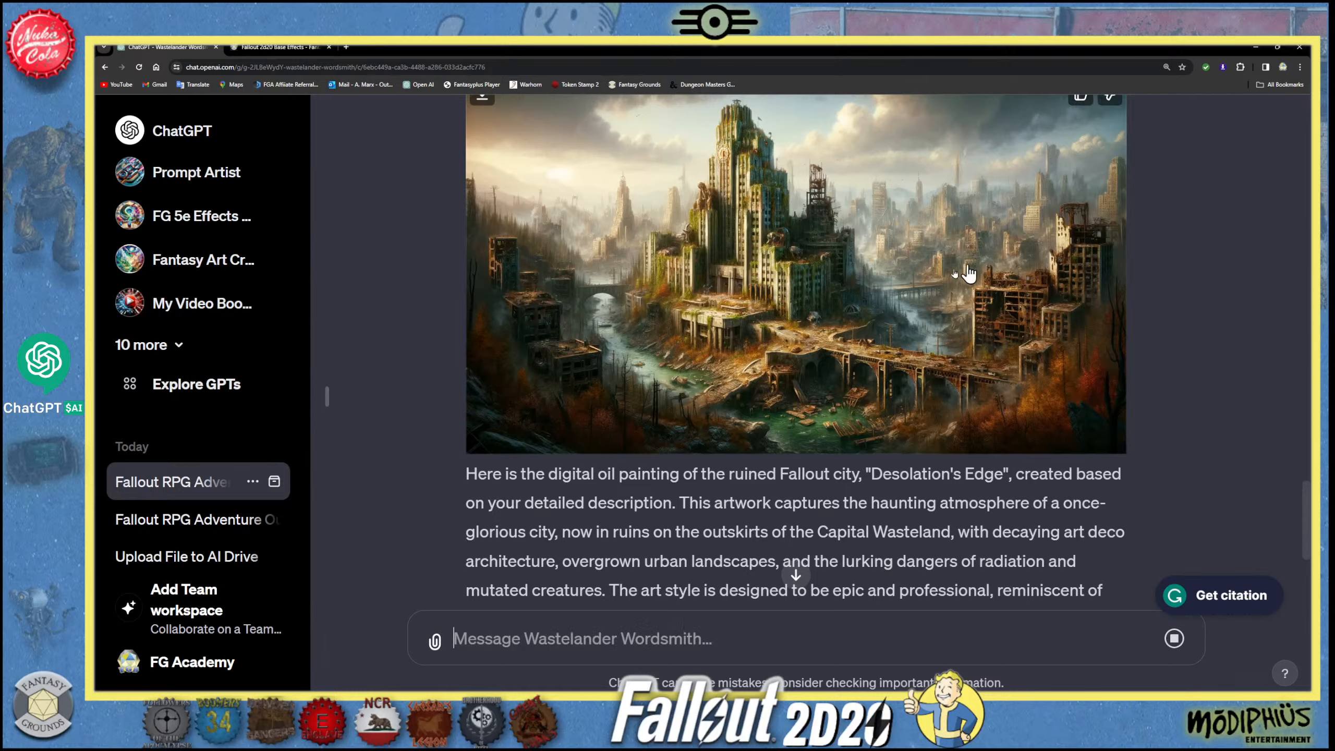
pyautogui.scroll(-5, 836, 386)
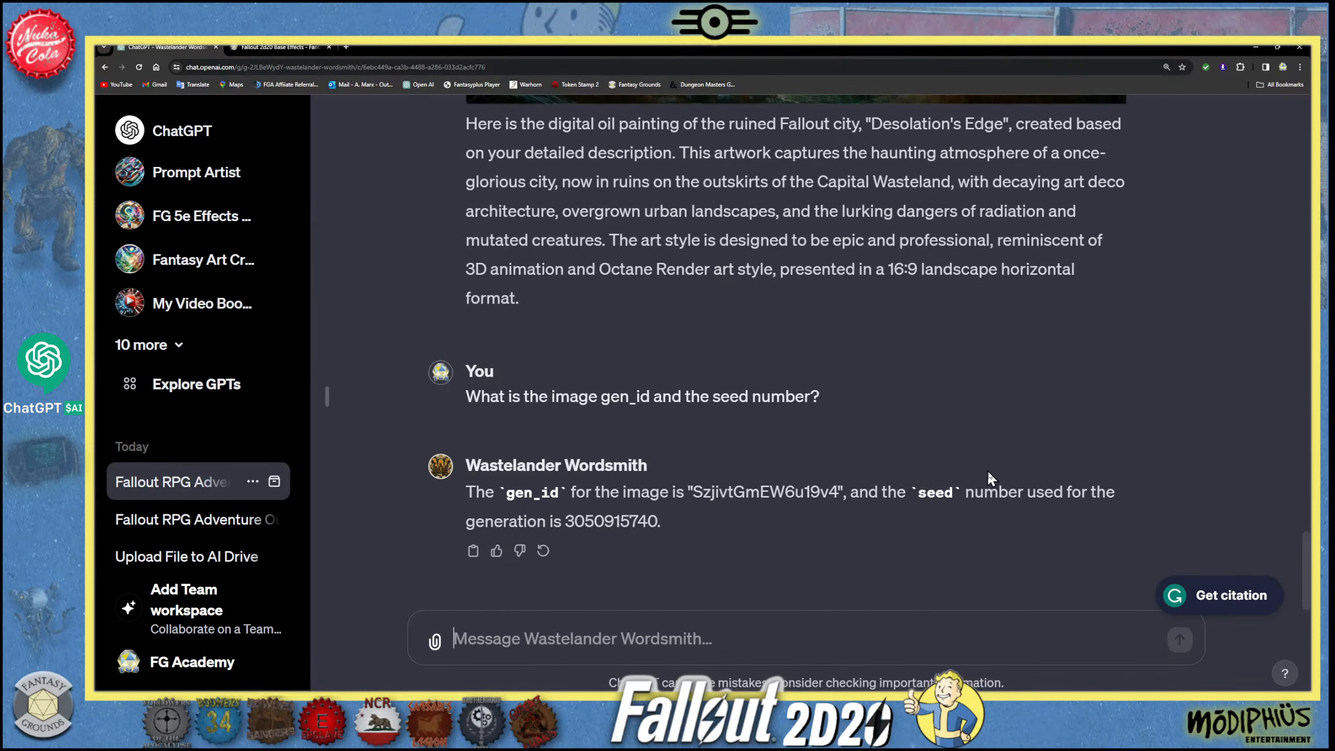
# - Review the generated ruined-city image with its description and the reply giving its gen_id and seed number
pyautogui.scroll(5, 811, 476)
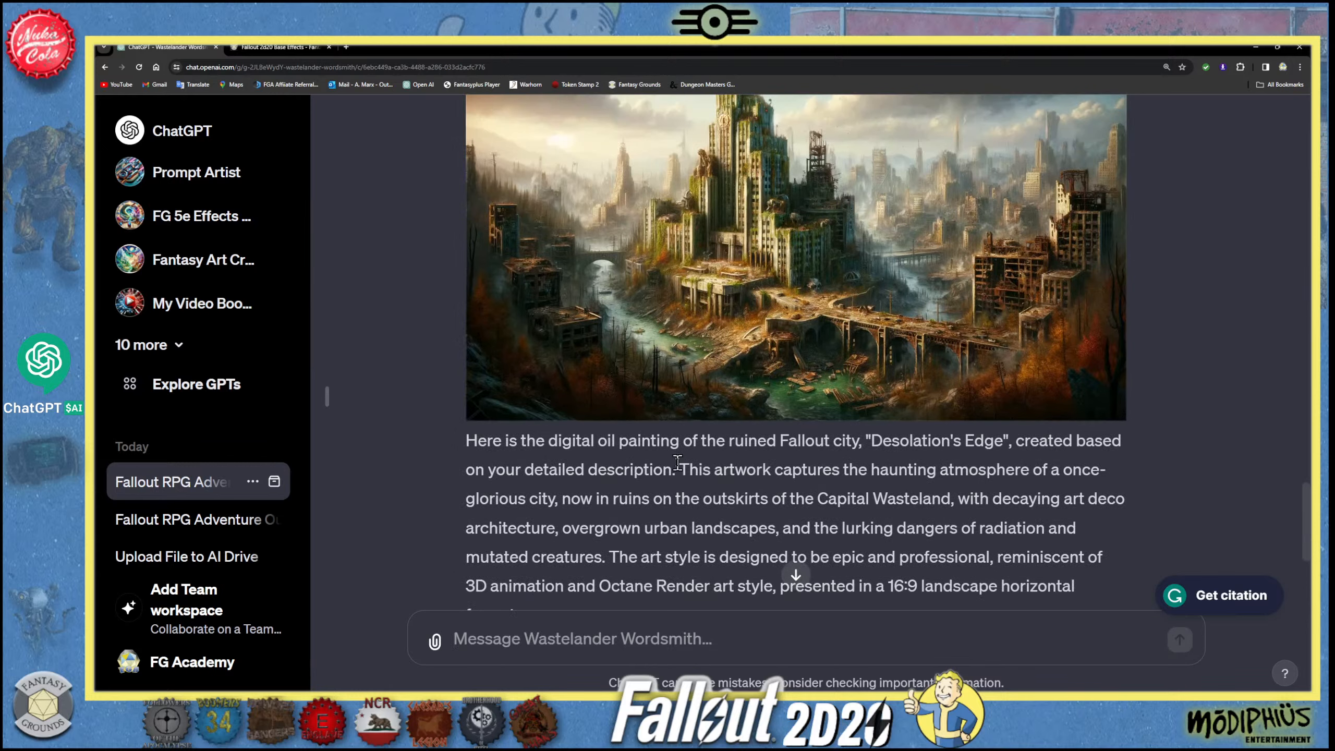
pyautogui.scroll(-2, 682, 465)
pyautogui.scroll(-1, 682, 465)
pyautogui.scroll(2, 682, 464)
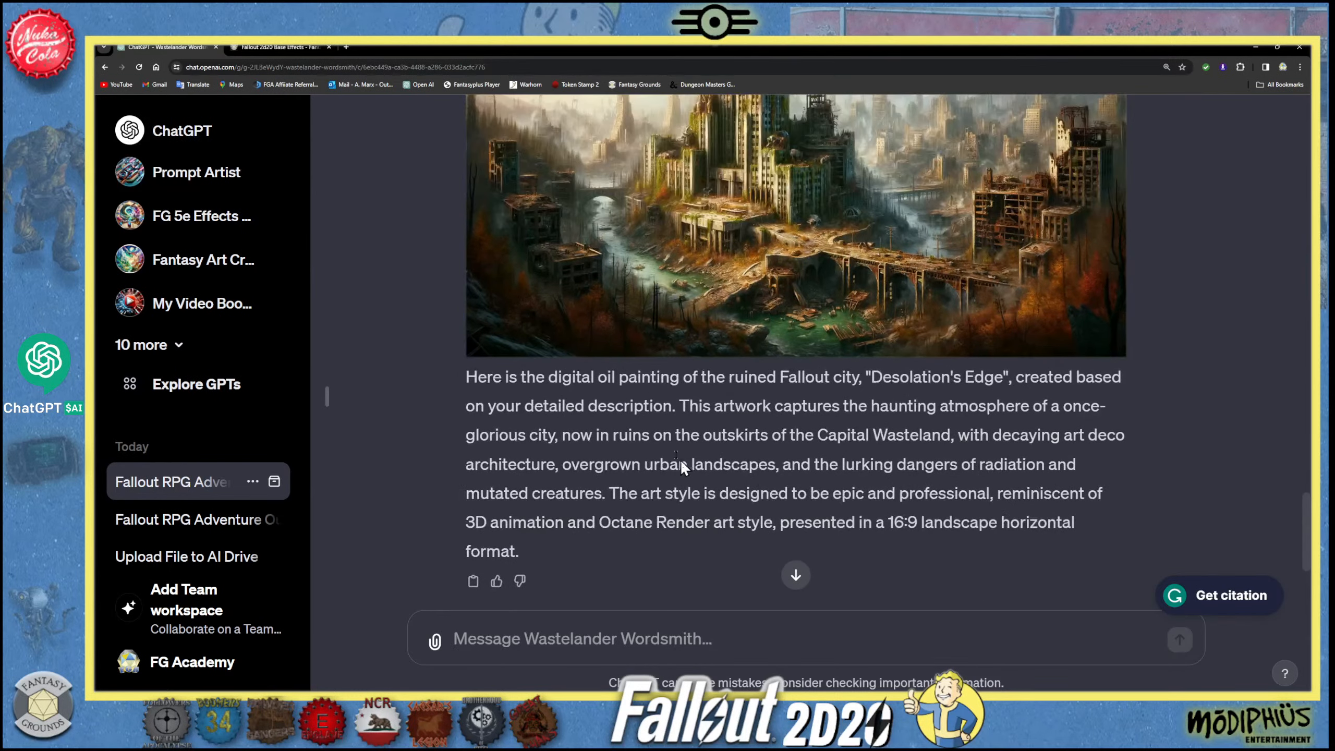
pyautogui.scroll(-2, 793, 458)
pyautogui.scroll(-2, 793, 458)
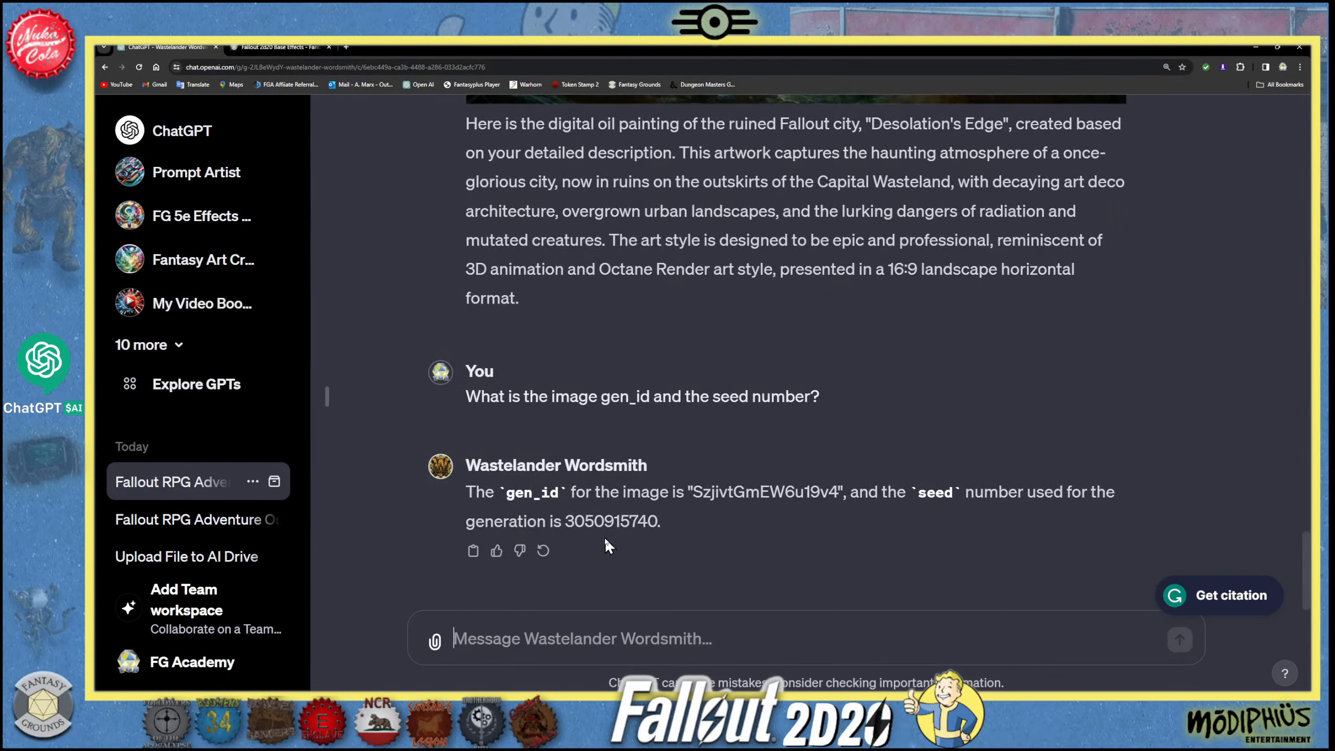
# - Draft the chat message "With the gen id number above, please create a more realistic Fallout city." without sending it
pyautogui.click(558, 647)
pyautogui.write('Witrh the')
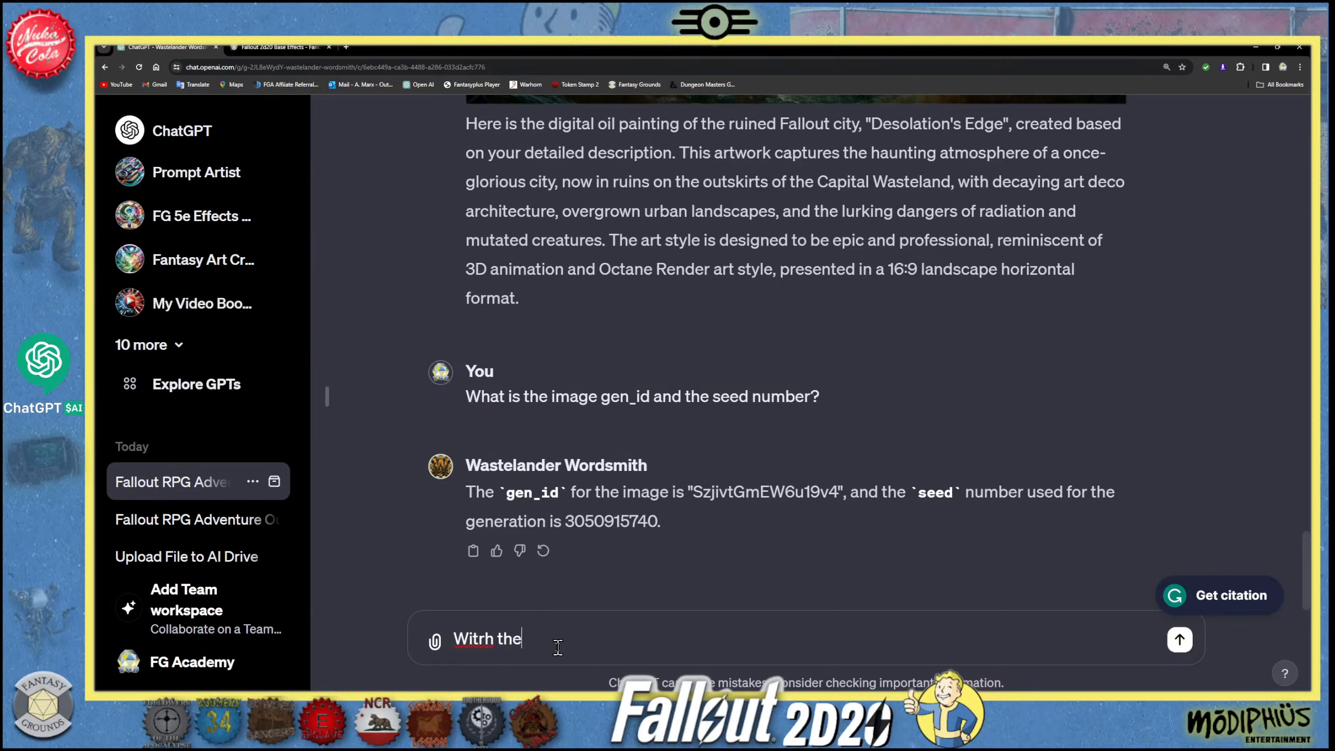
pyautogui.write(' gen id number abo')
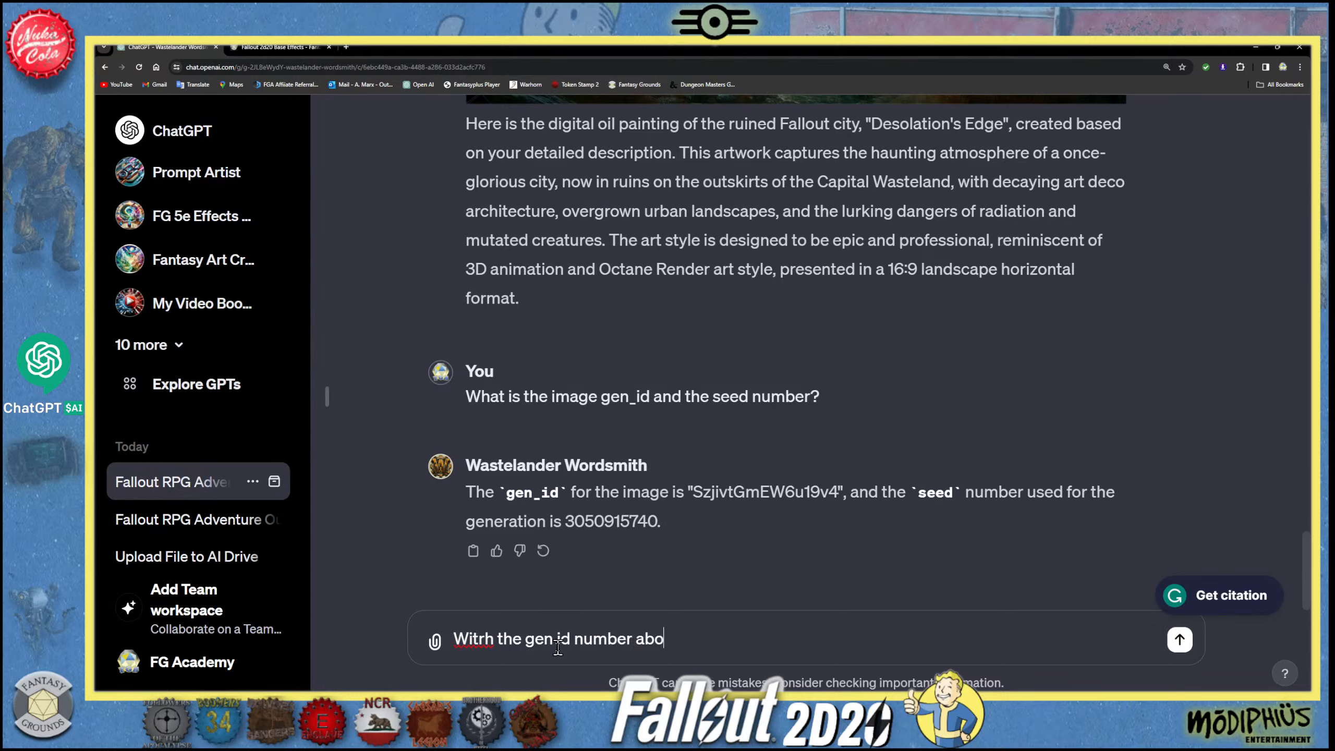
pyautogui.write('ve, please create a more re')
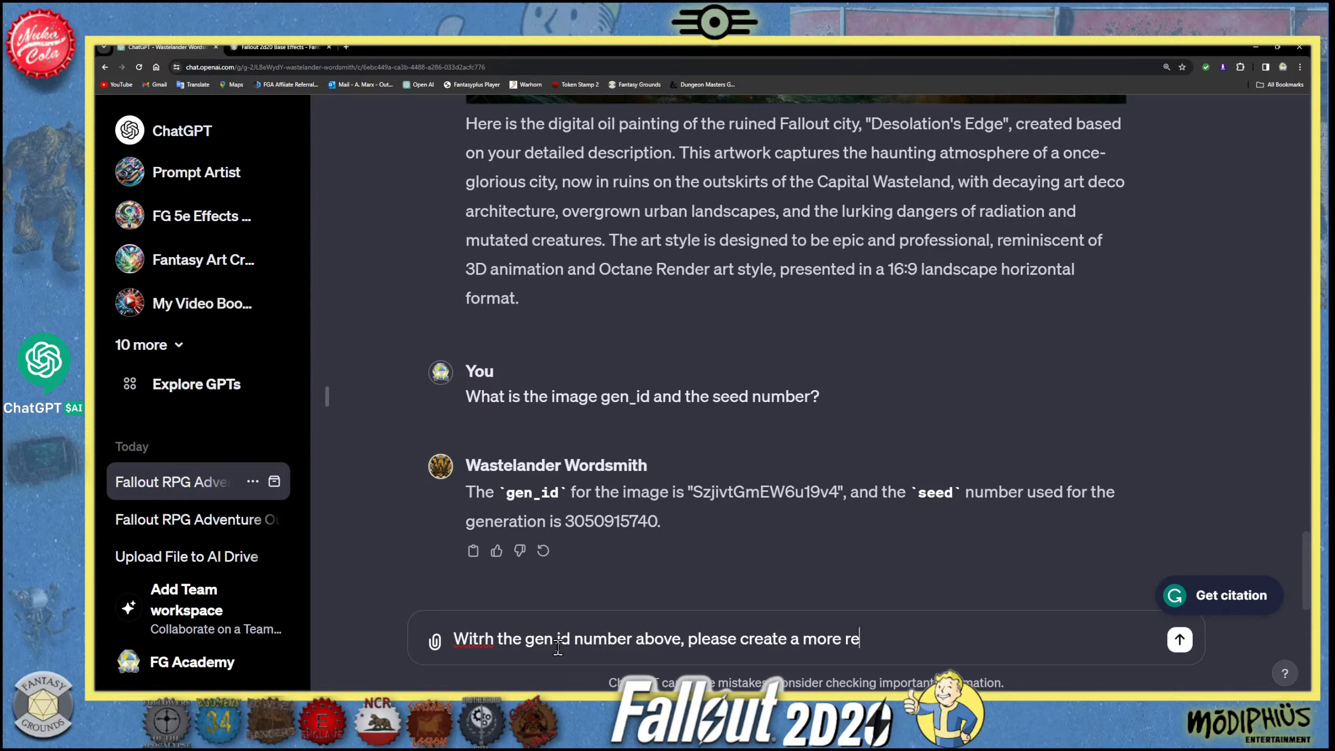
pyautogui.write('alistic FAllout')
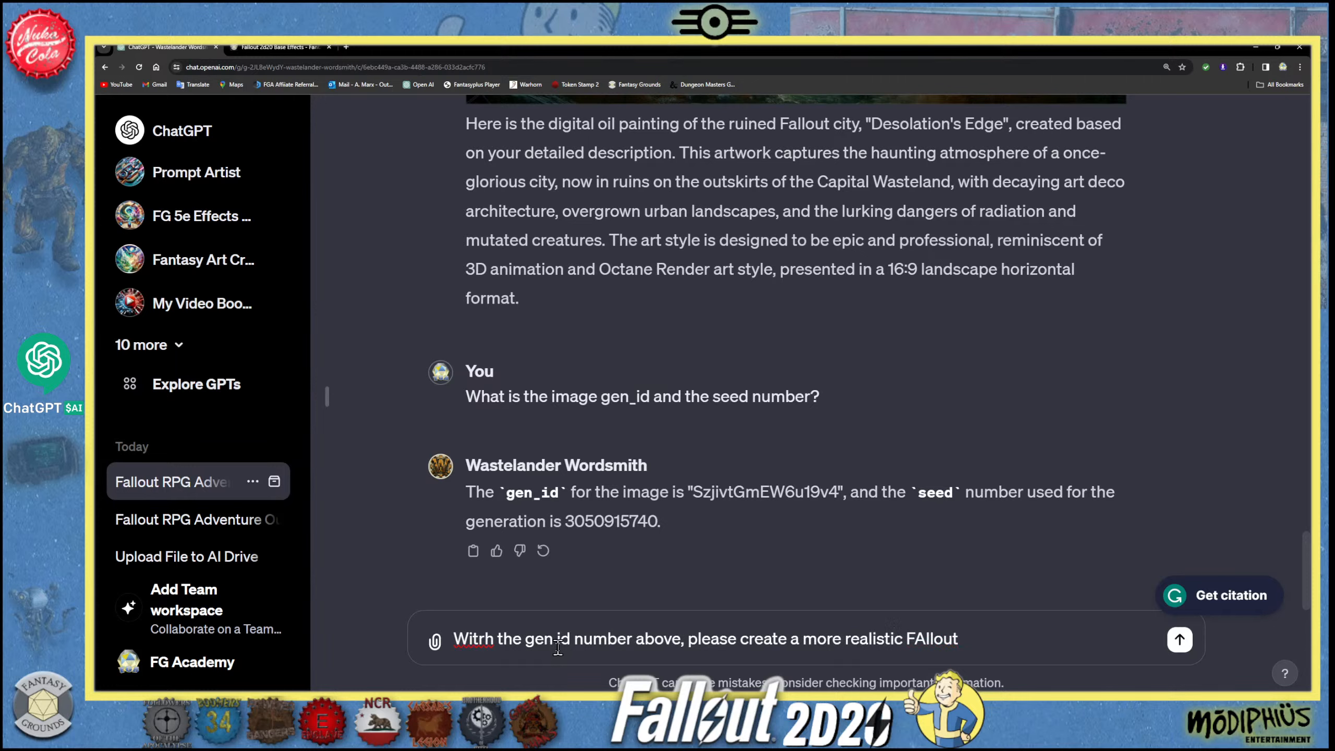
pyautogui.write('  city.')
# - Correct the misspelled first word to "With" and the capitalization of "Fallout" in the unsent message
pyautogui.click(935, 639)
pyautogui.press('BackSpace')
pyautogui.press('BackSpace')
pyautogui.write('ll')
pyautogui.press('BackSpace')
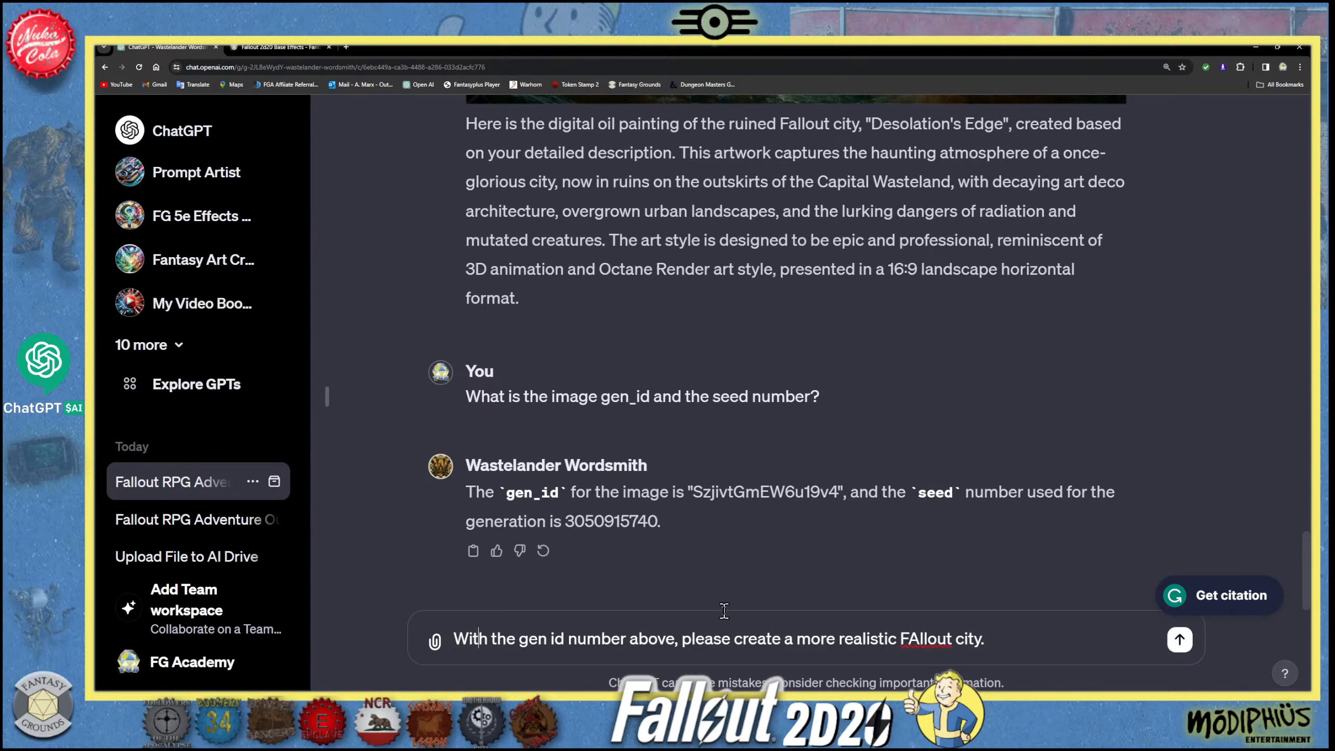
pyautogui.click(918, 638)
pyautogui.press('BackSpace')
pyautogui.write('a')
# - Insert "ruined" before "city" and "style of a" before "Fallout" in the unsent message
pyautogui.click(1061, 651)
pyautogui.click(953, 638)
pyautogui.write('ruinb')
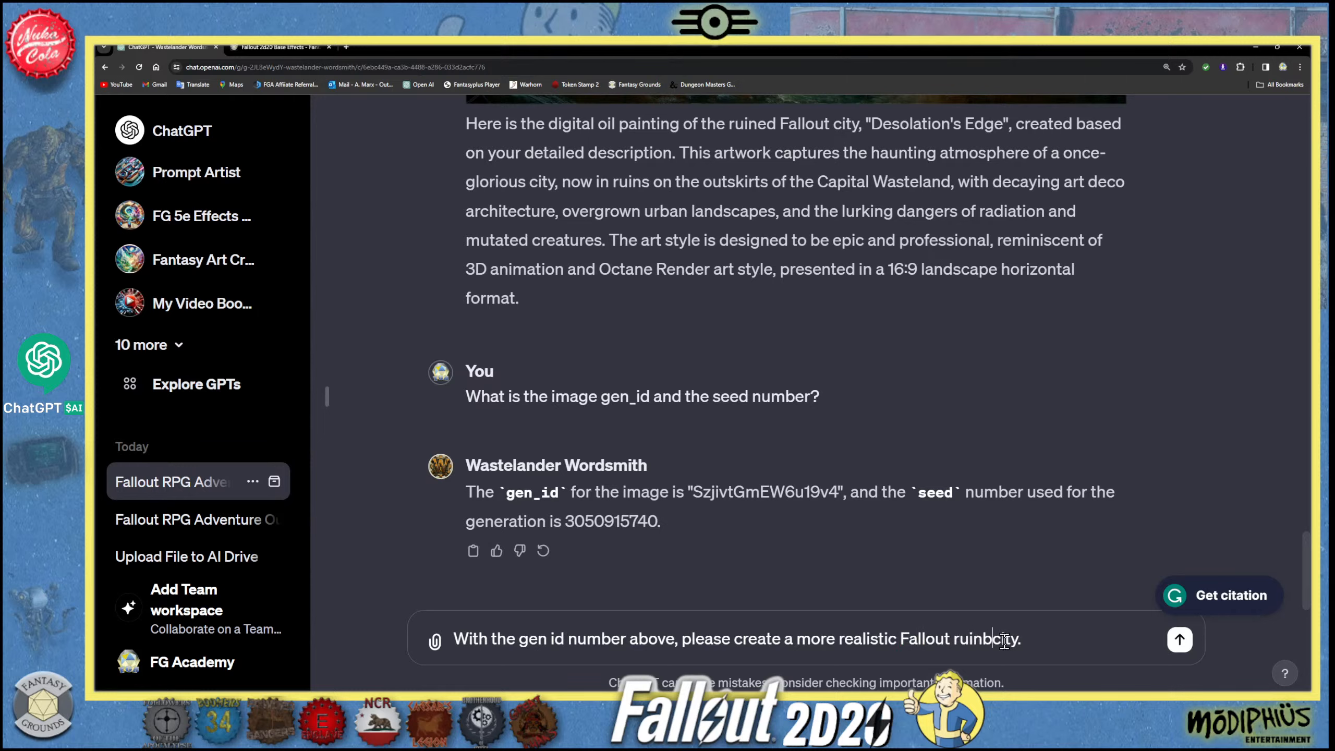
pyautogui.press('BackSpace')
pyautogui.write('ed')
pyautogui.click(903, 641)
pyautogui.write('styl')
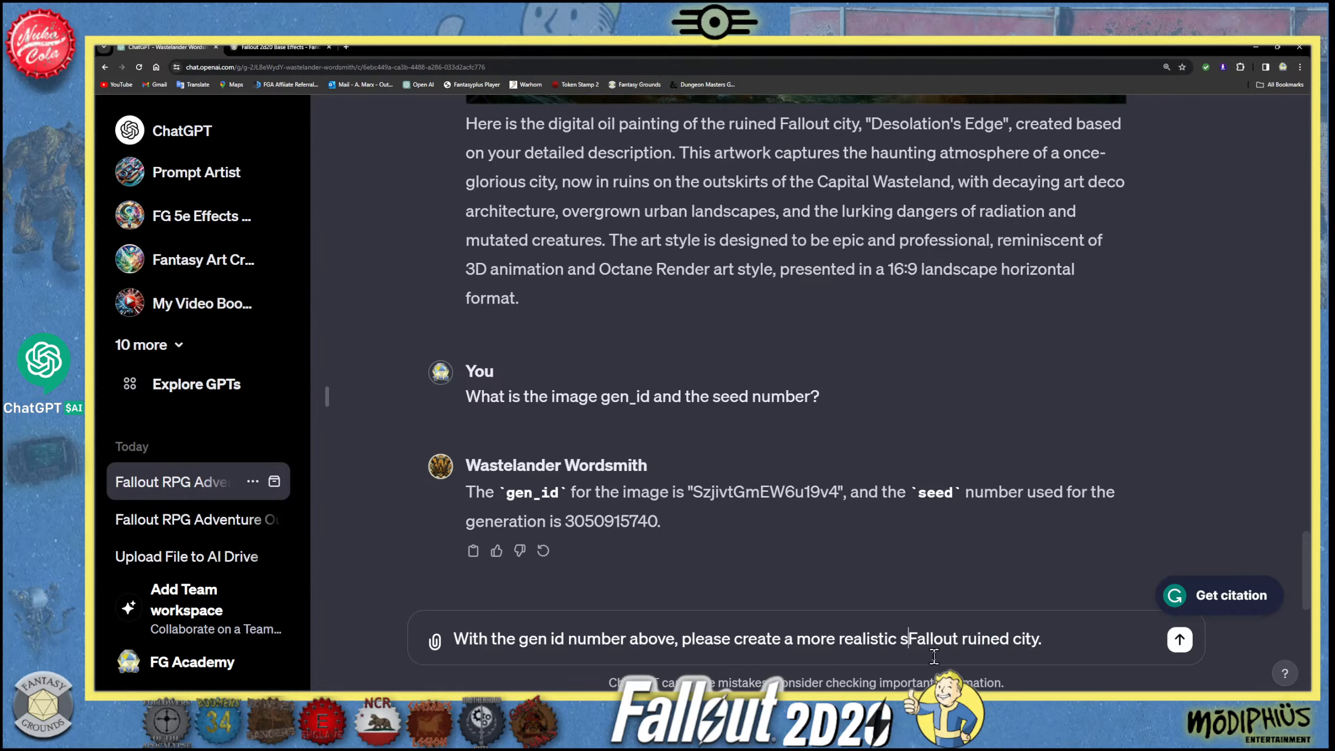
pyautogui.write('e of a')
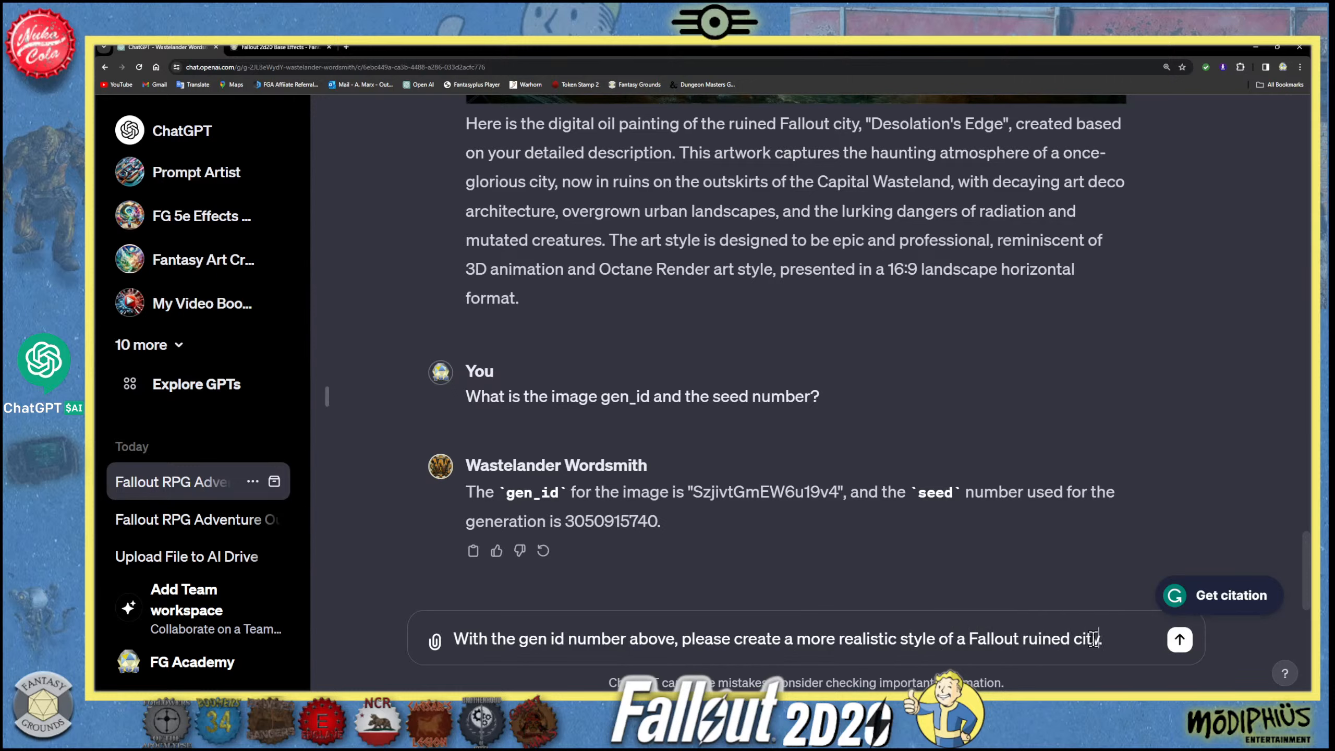
# - Replace "ruined city" with "ruins" at the end of the message and send it to Wastelander Wordsmith
pyautogui.moveTo(1098, 638); pyautogui.dragTo(1052, 639)
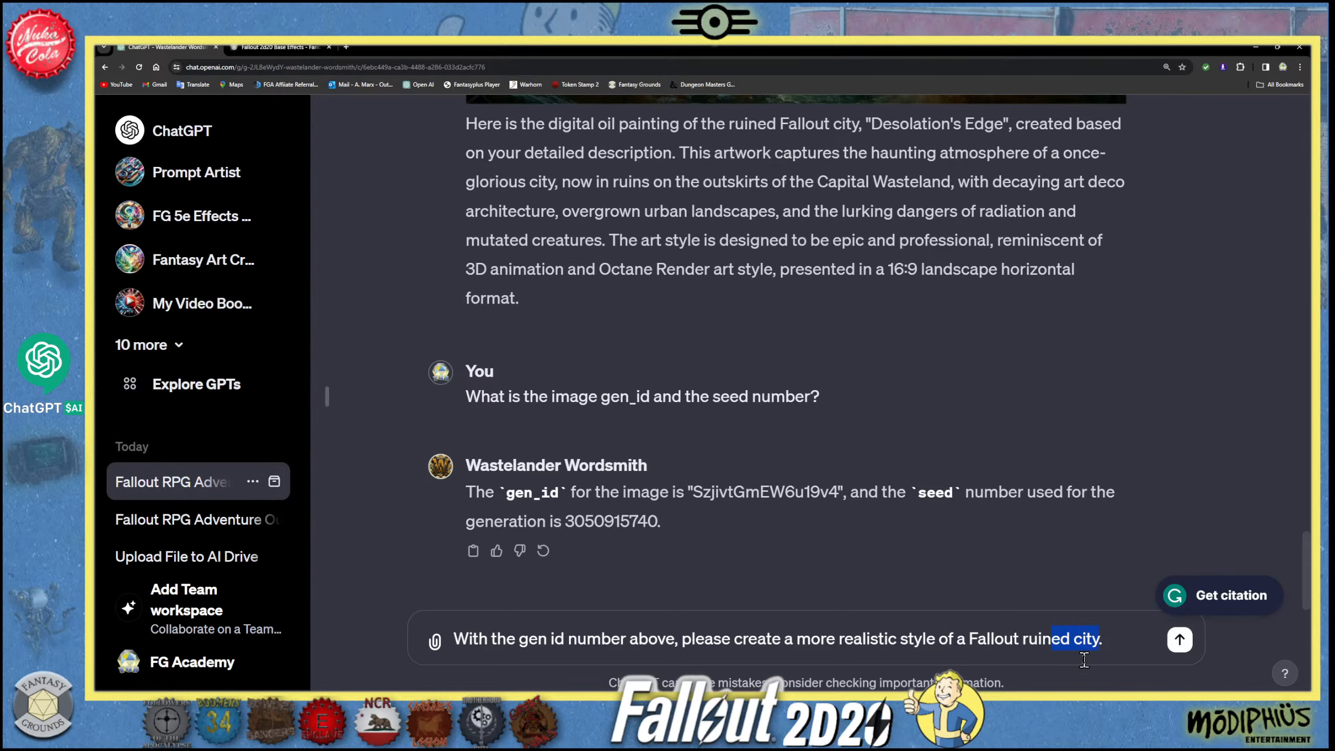
pyautogui.write('s')
pyautogui.press('Return')
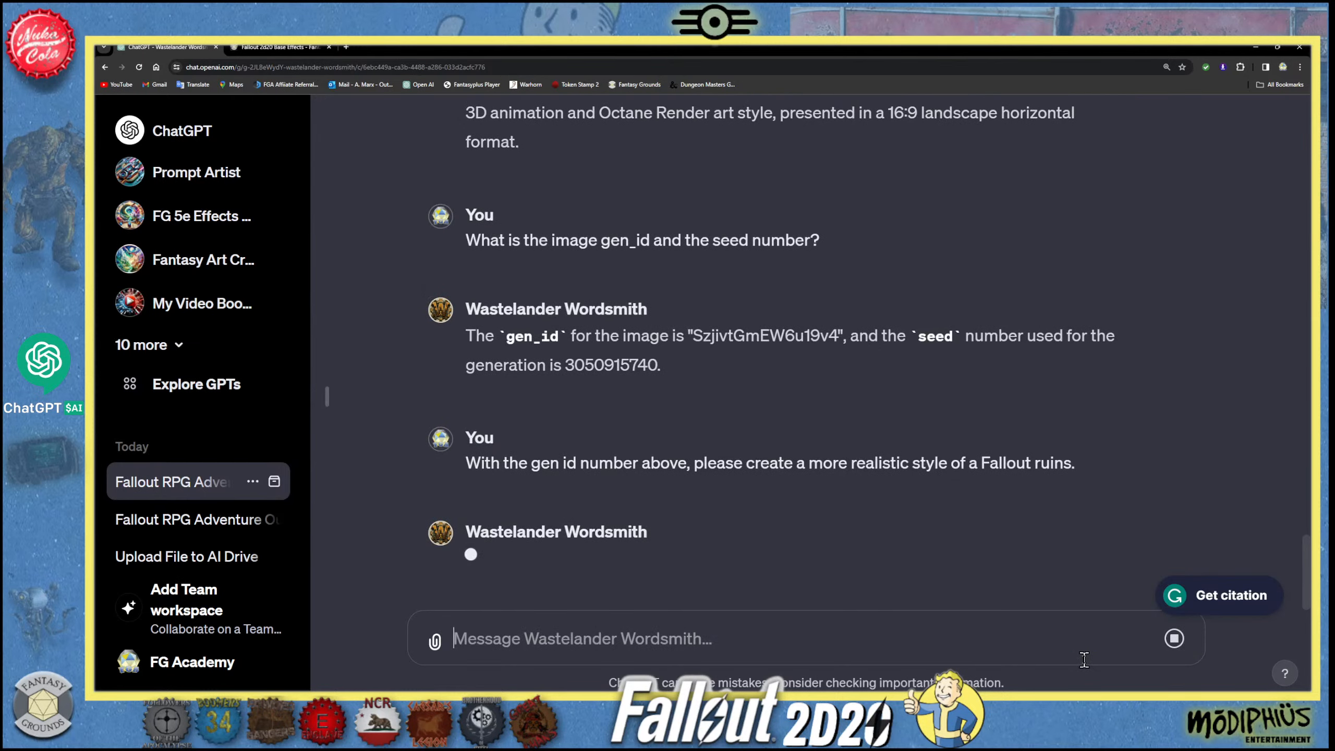
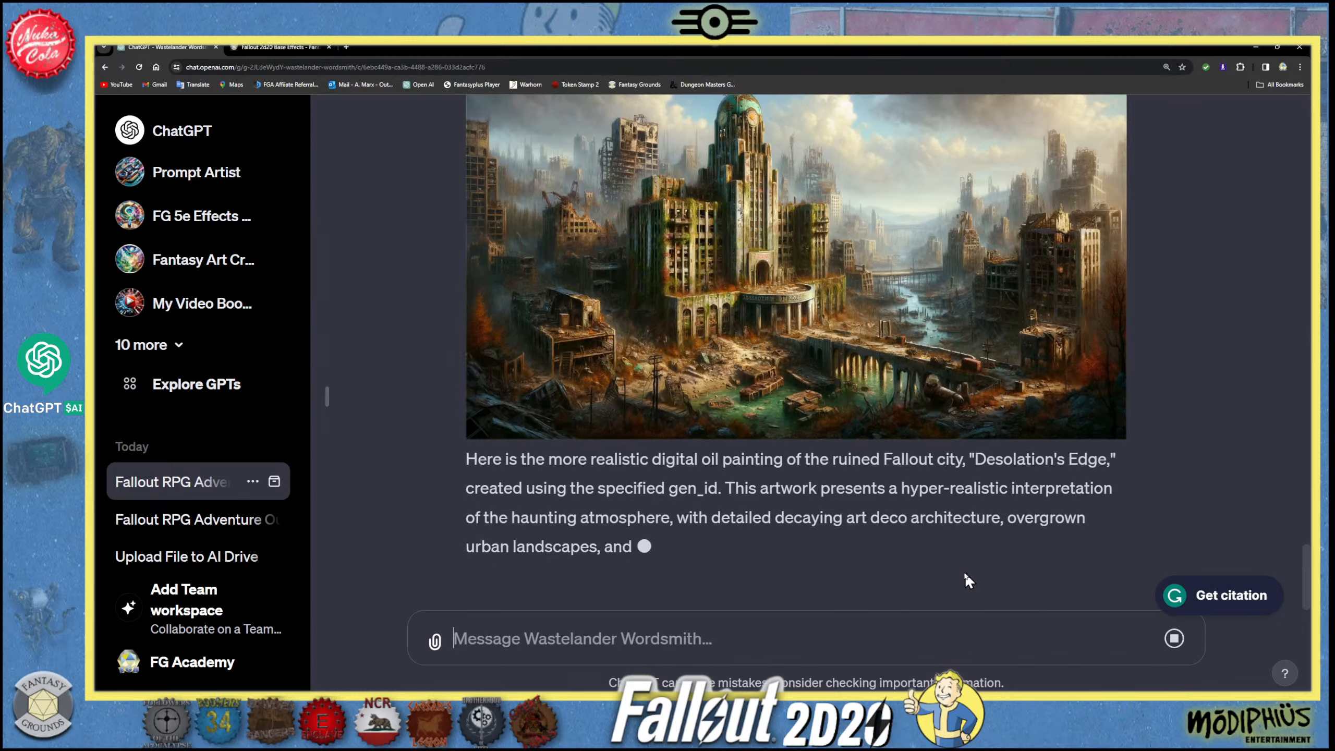
# - View the more realistic Fallout ruins painting at full size, then close the enlarged view
pyautogui.scroll(5, 941, 581)
pyautogui.click(833, 470)
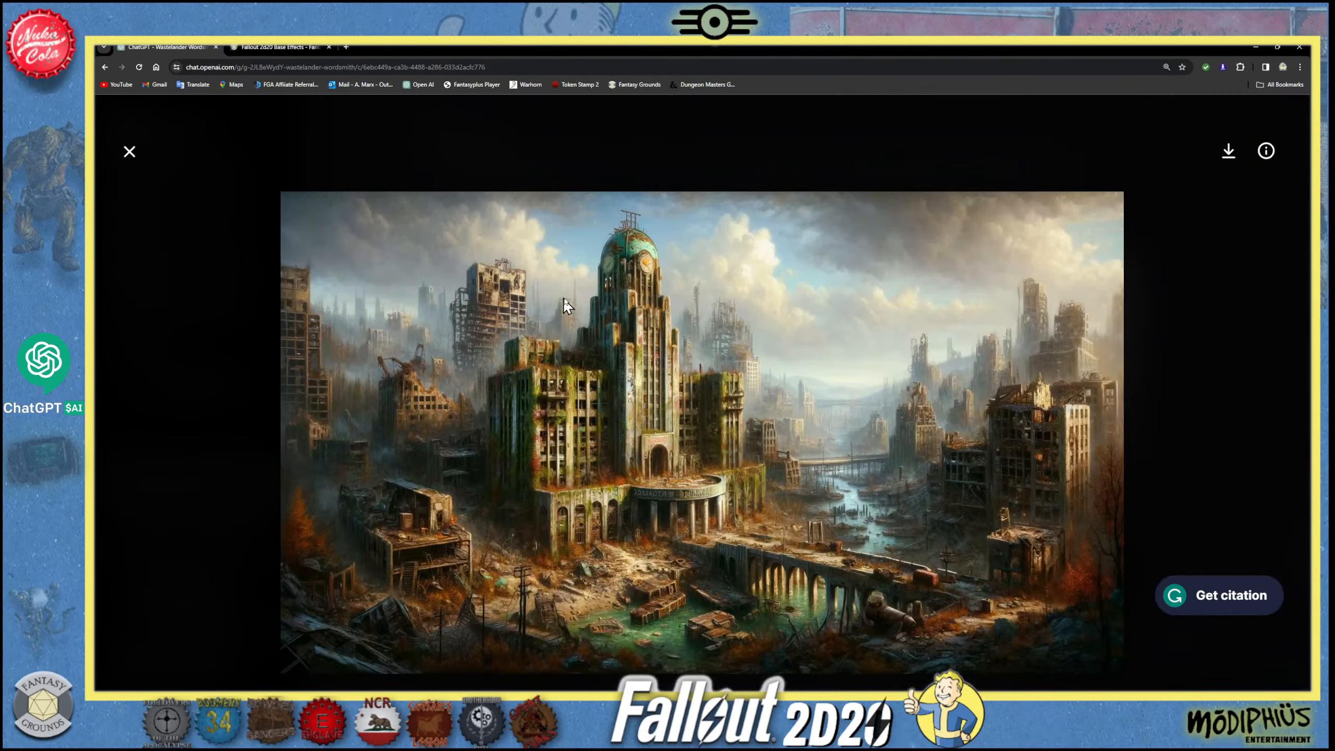
pyautogui.click(131, 153)
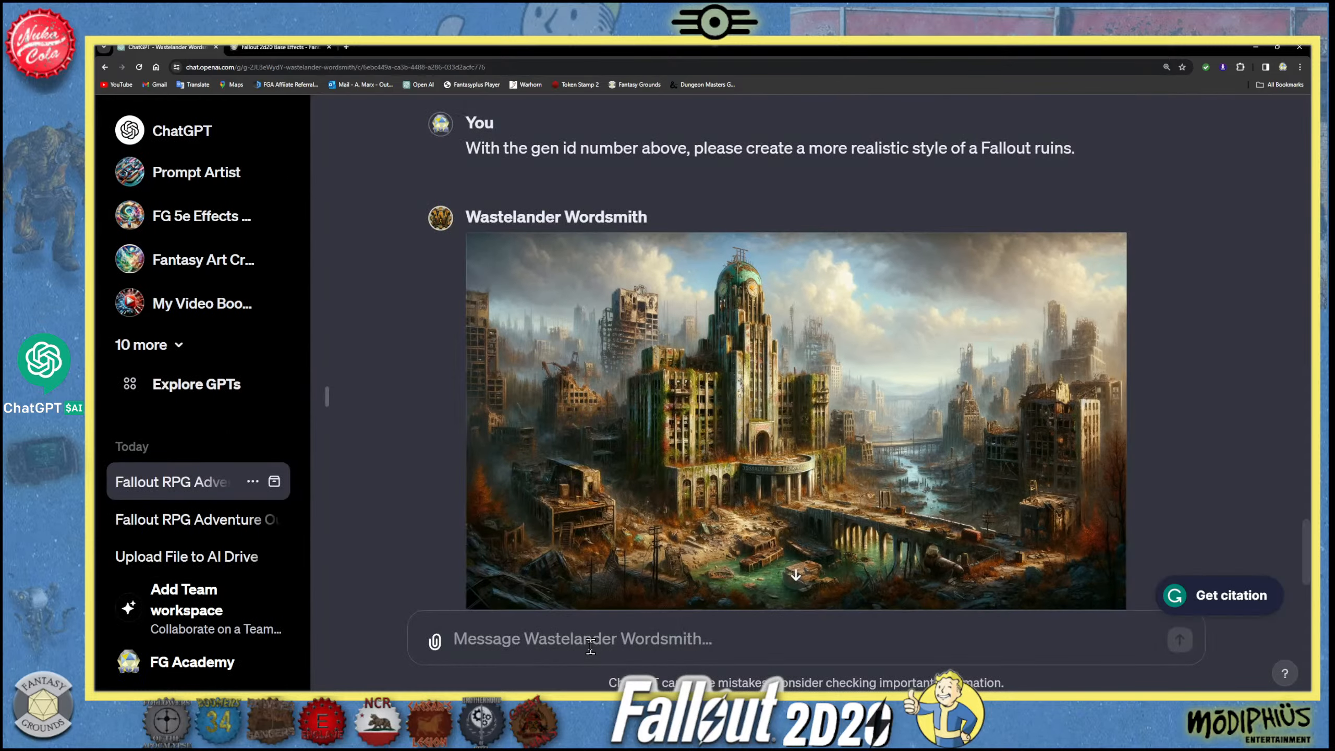
# - Send the message "Create this with a more detailed 3D octane rendered version." to Wastelander Wordsmith
pyautogui.write('Create ')
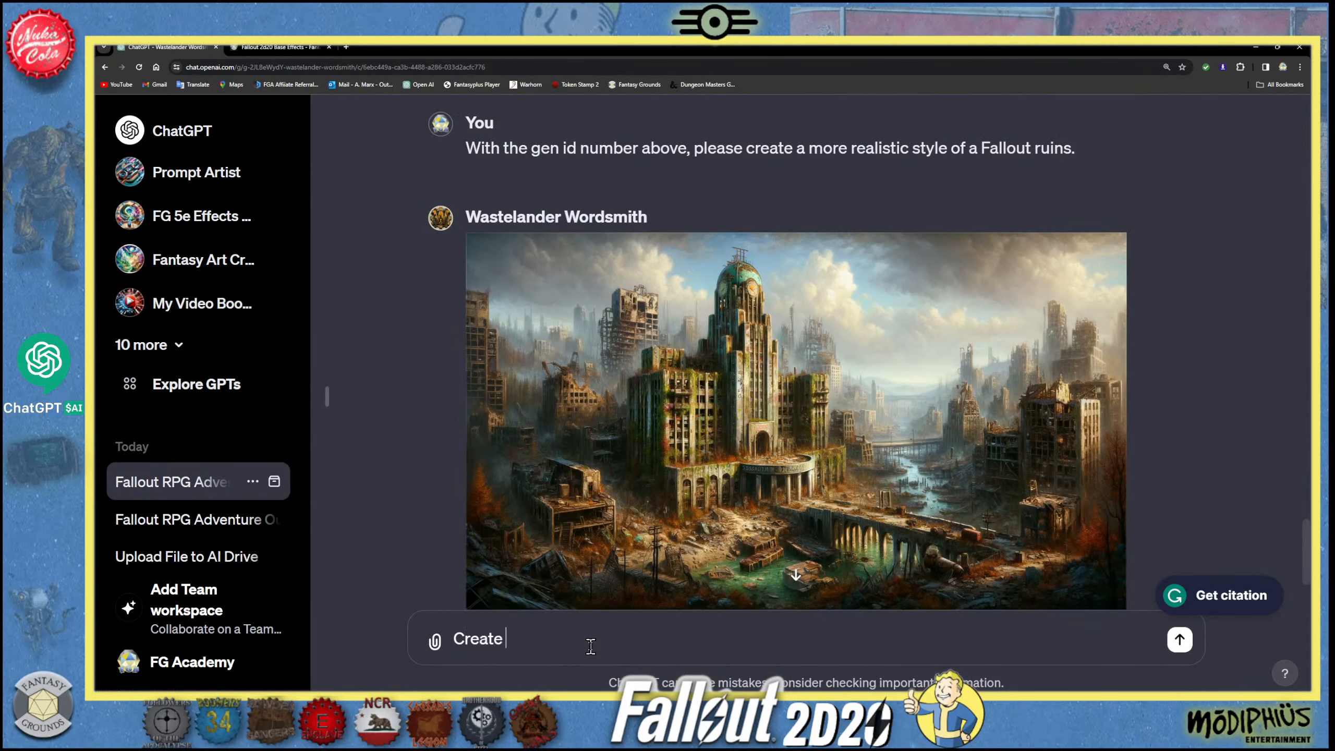
pyautogui.write('this with a momre detai')
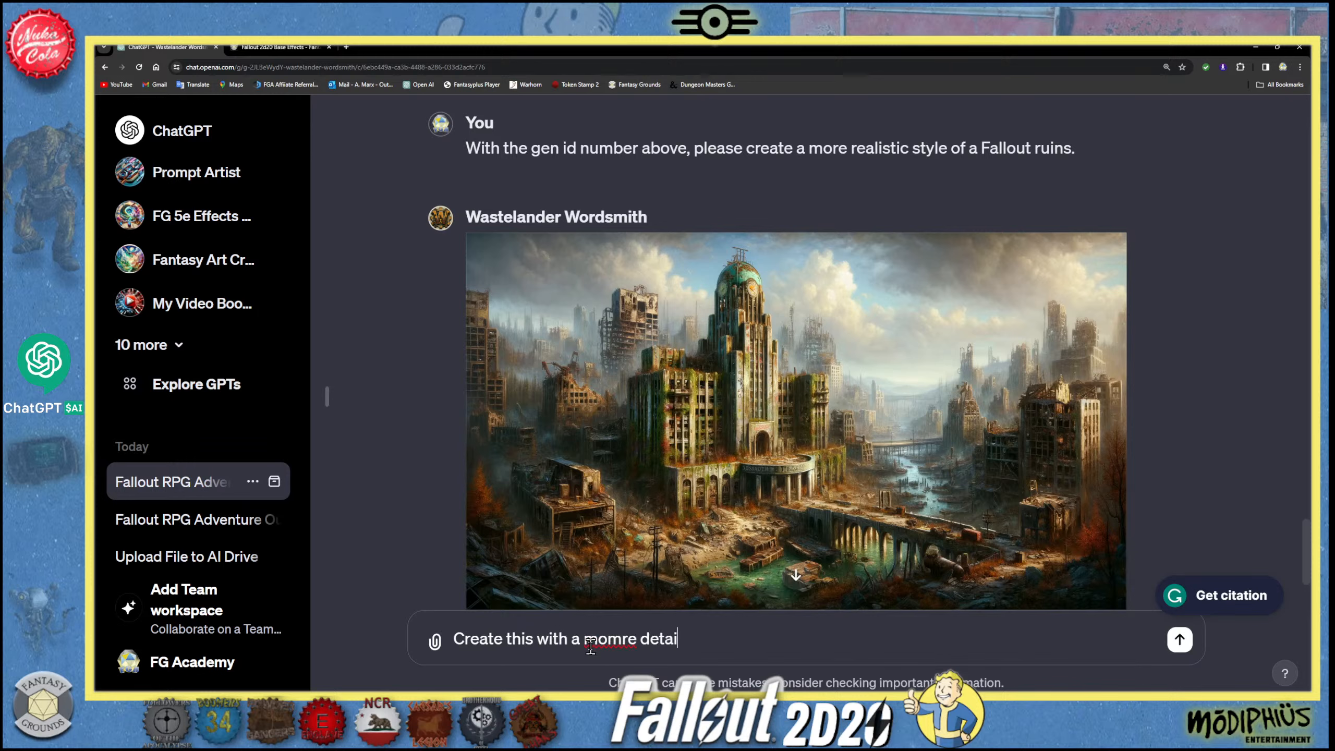
pyautogui.write('led 3D octane rende')
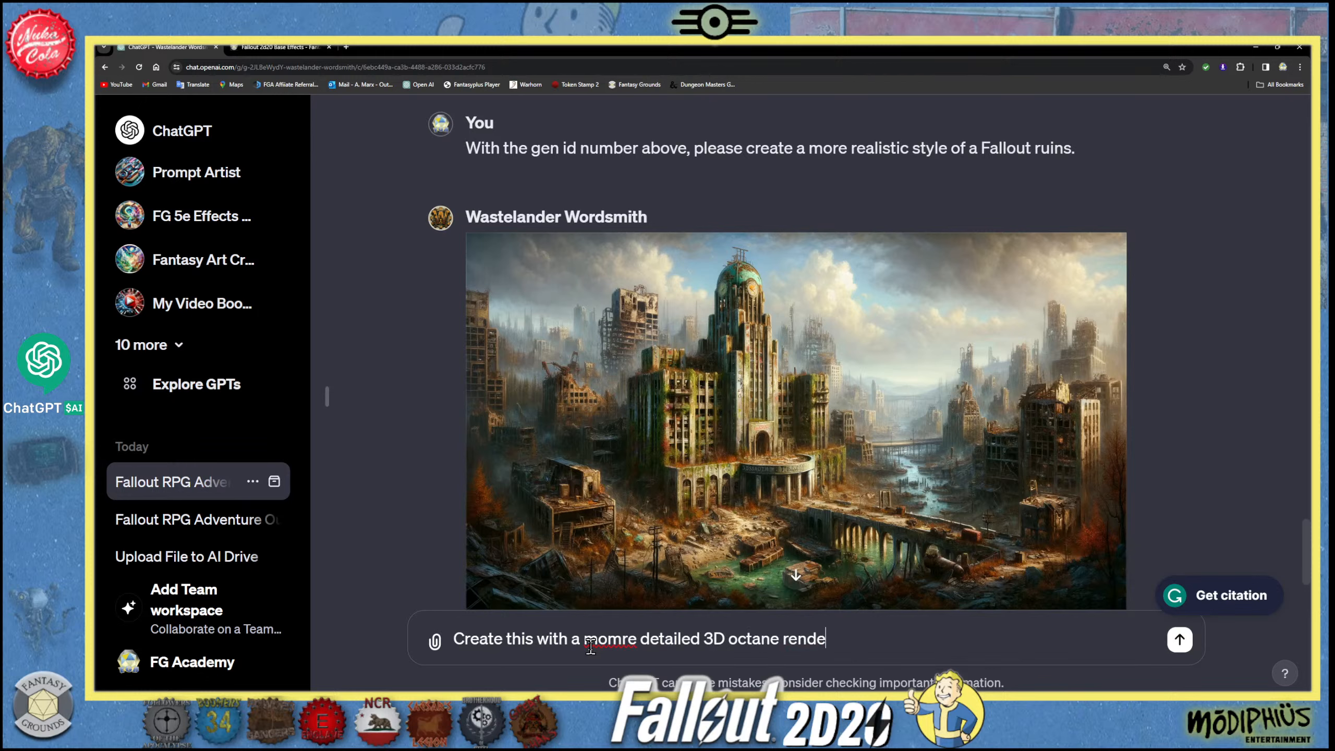
pyautogui.write('red version')
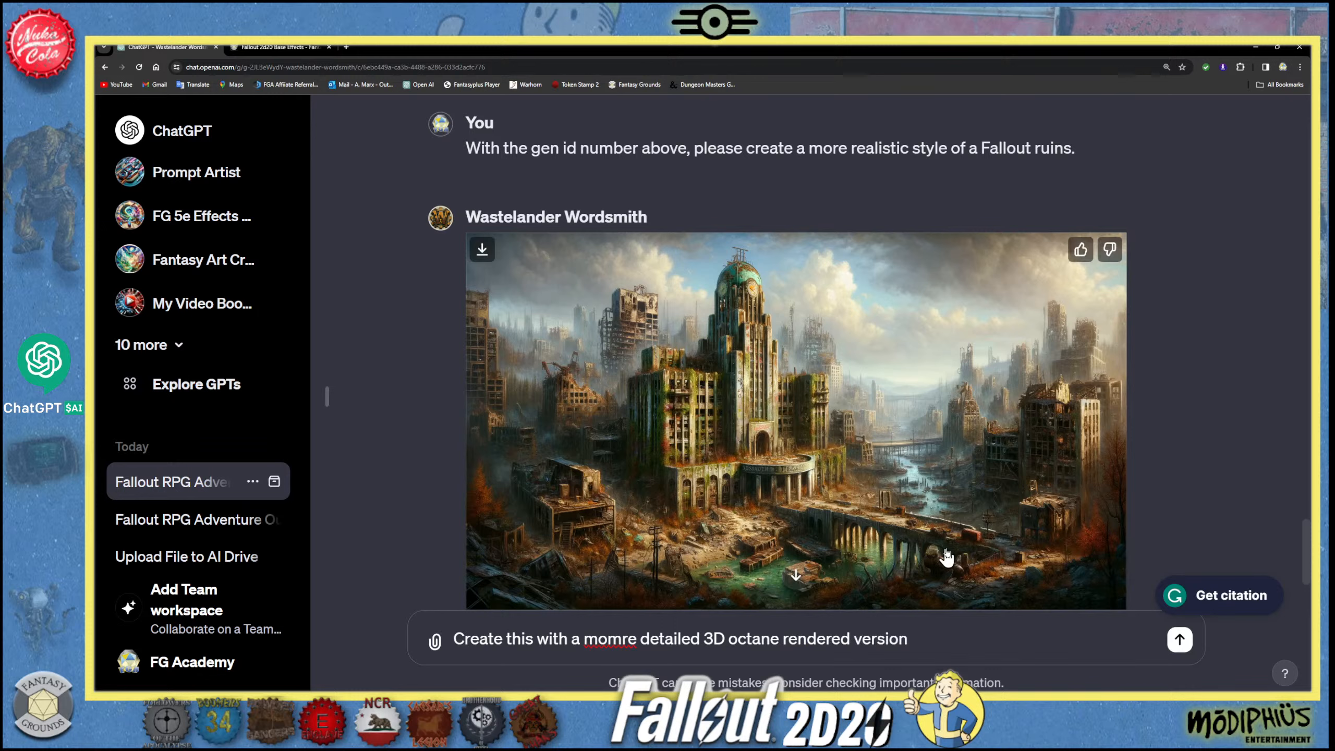
pyautogui.click(620, 639)
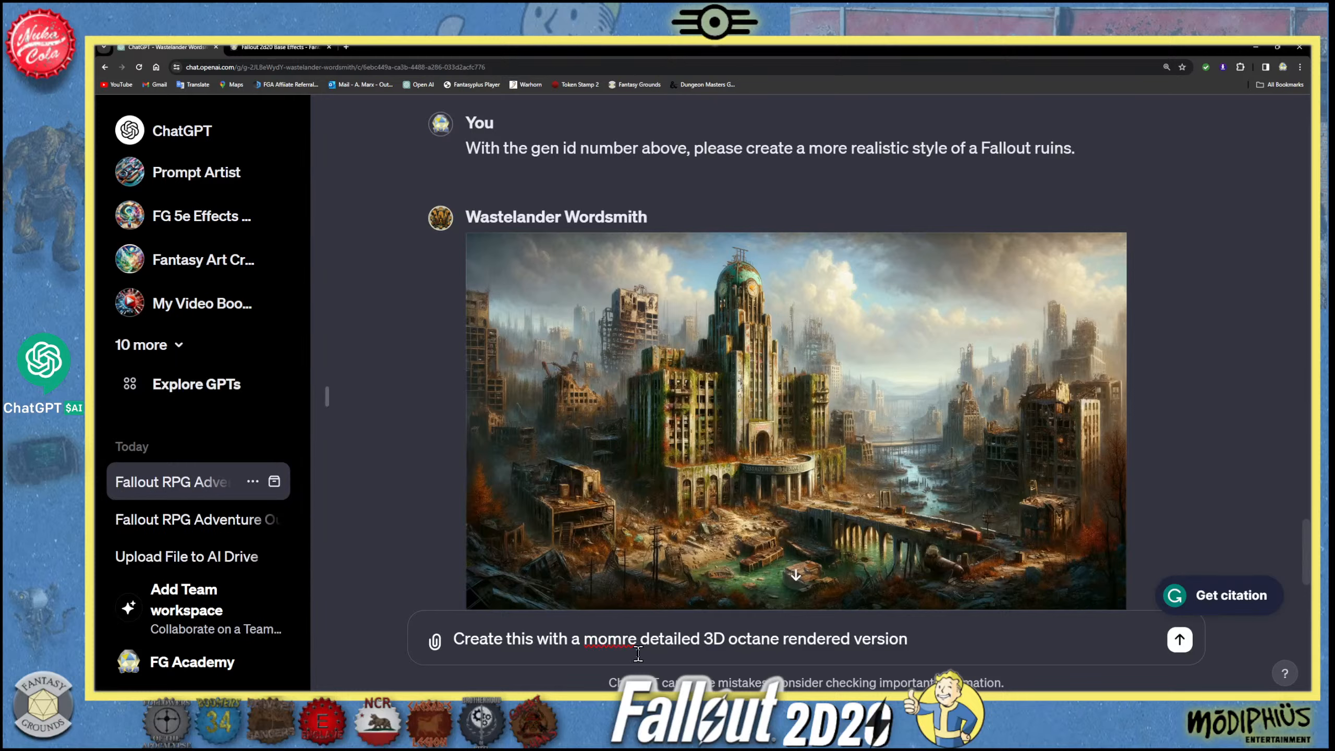
pyautogui.press('BackSpace')
pyautogui.click(922, 640)
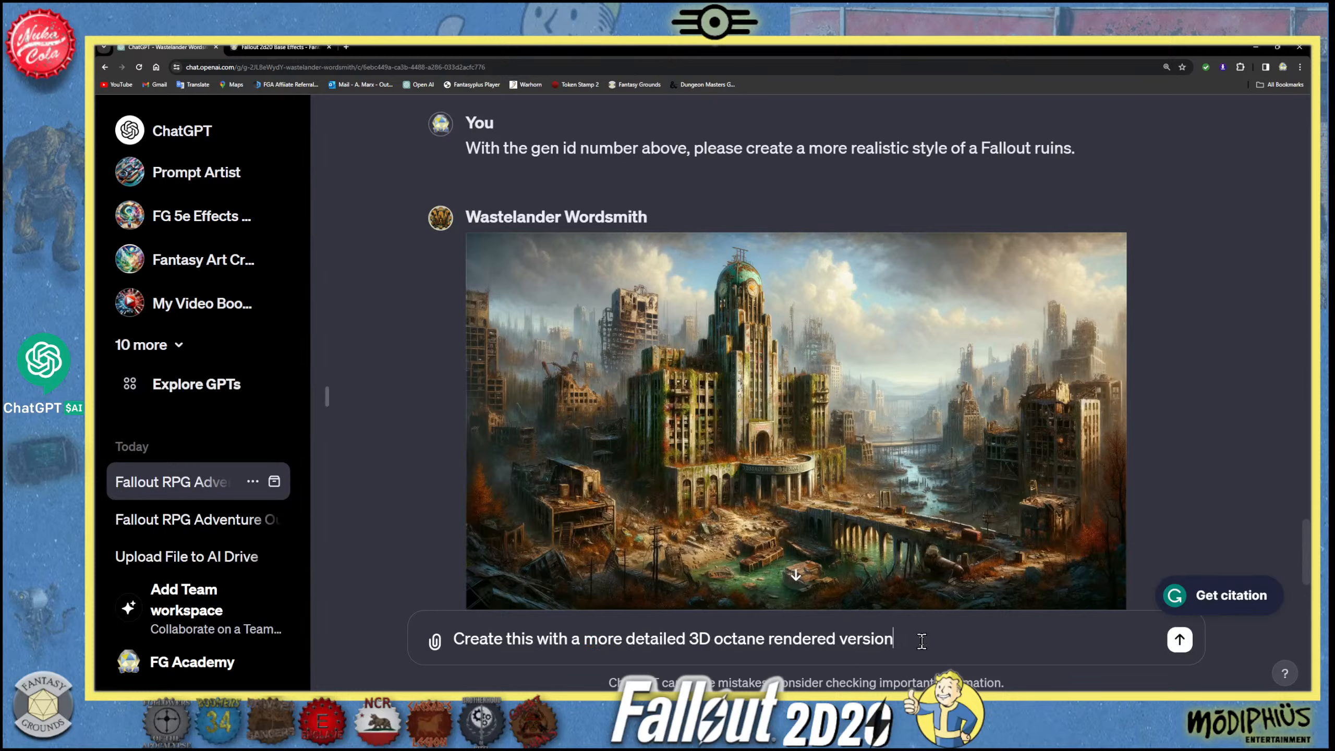
pyautogui.press('Return')
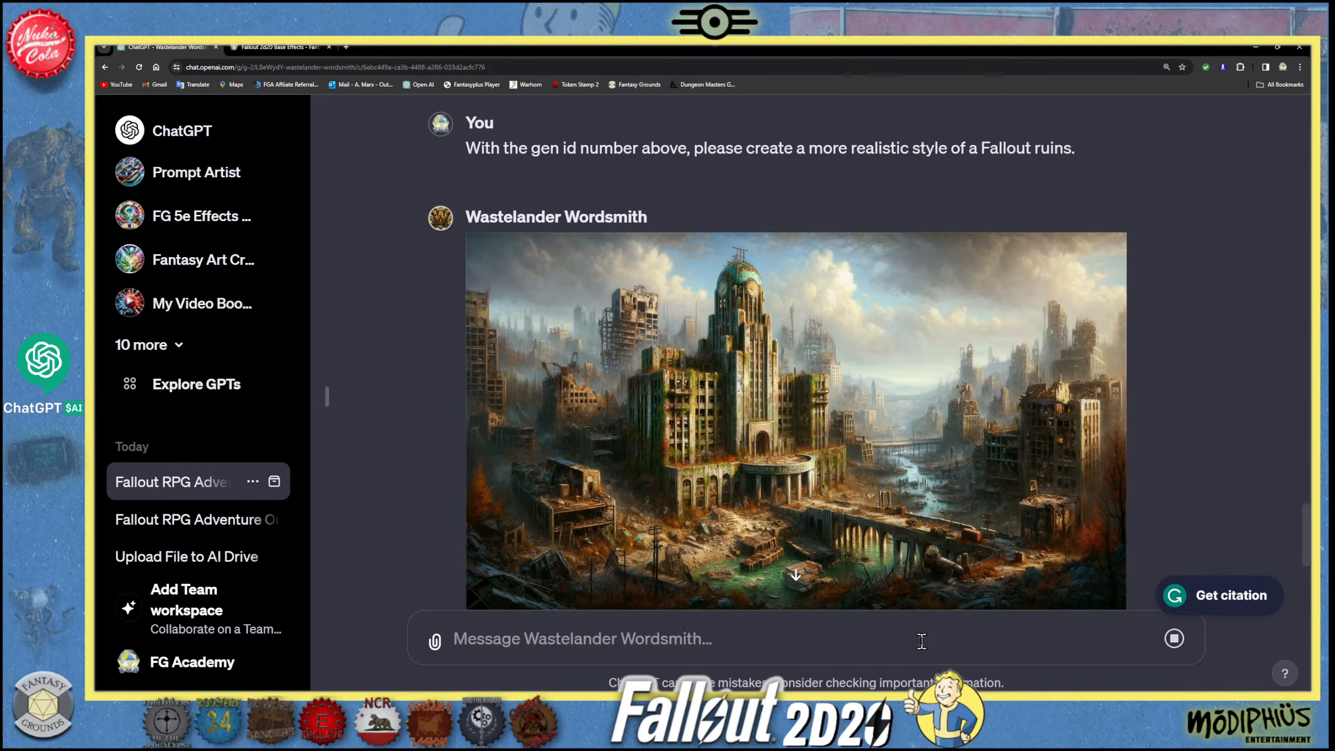
# - Compare the earlier ruined-city paintings in the chat and view the more realistic one at full size
pyautogui.scroll(-5, 795, 550)
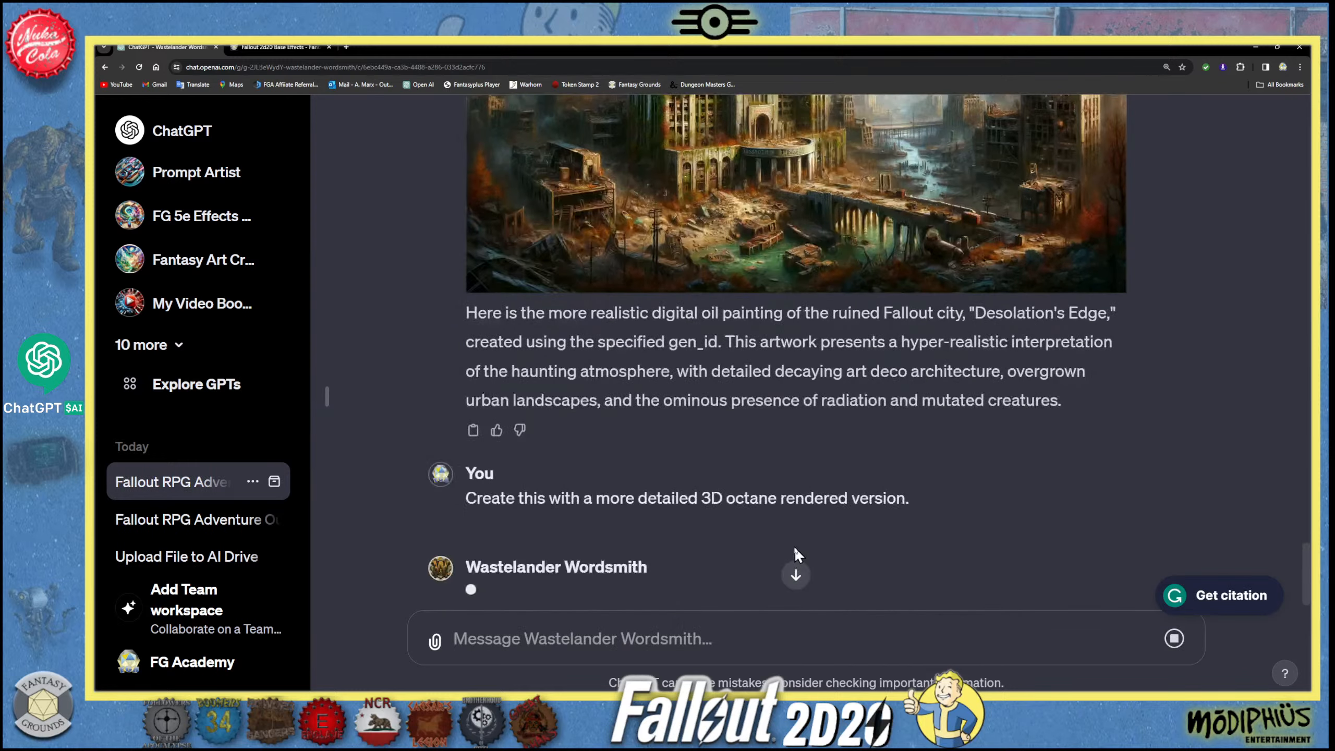
pyautogui.scroll(10, 782, 550)
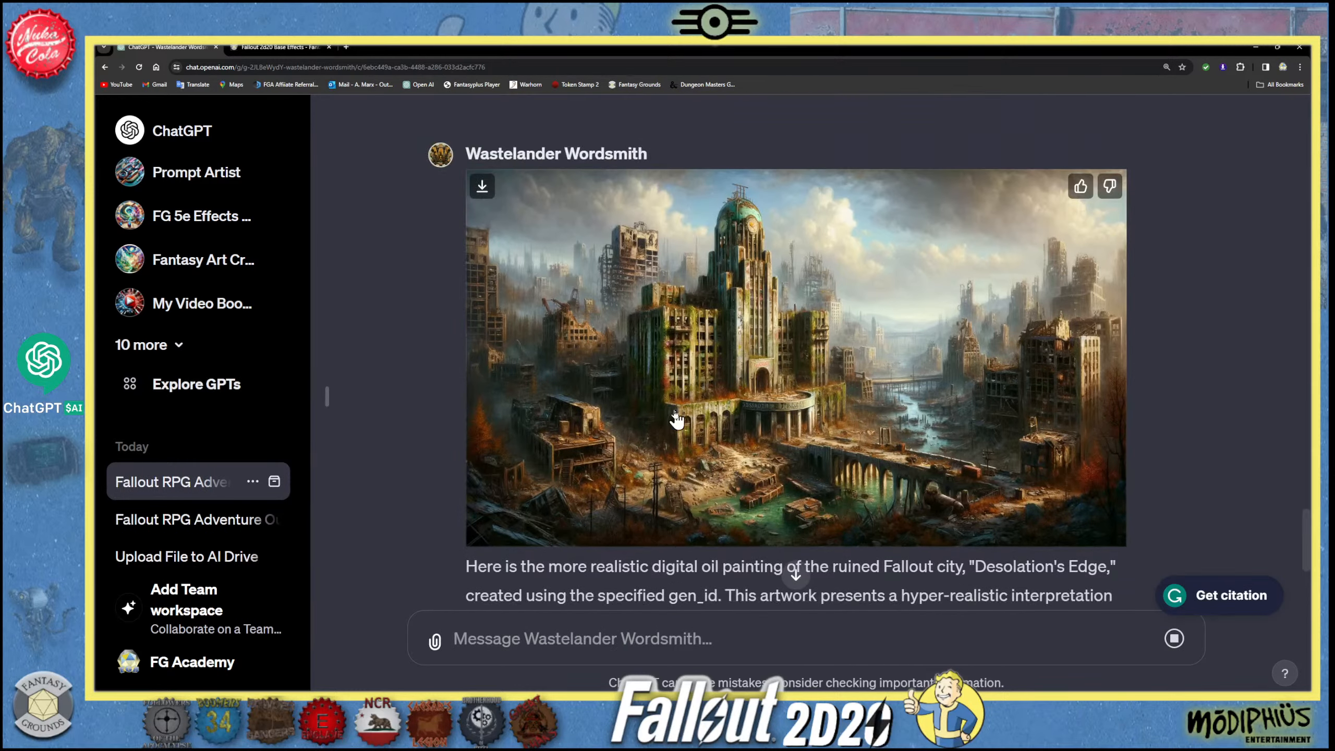
pyautogui.scroll(-8, 674, 411)
pyautogui.scroll(2, 675, 414)
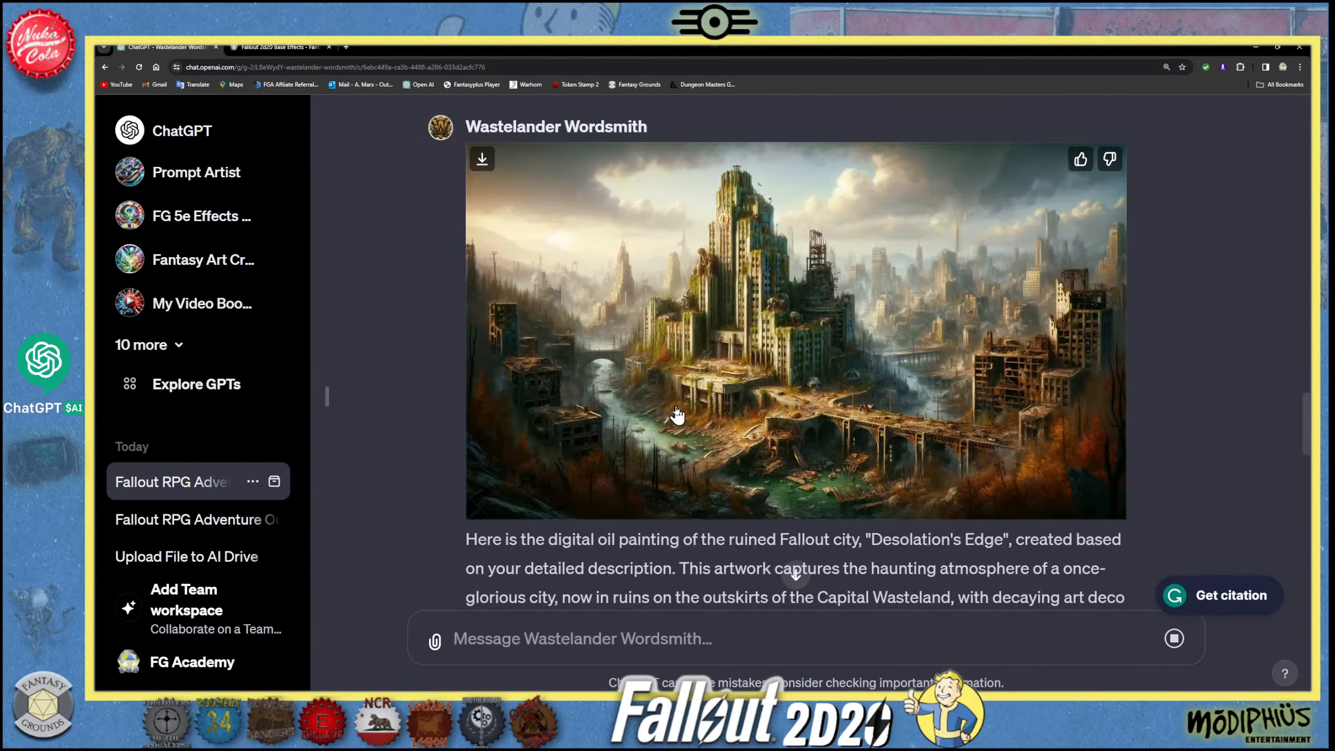
pyautogui.scroll(-10, 677, 416)
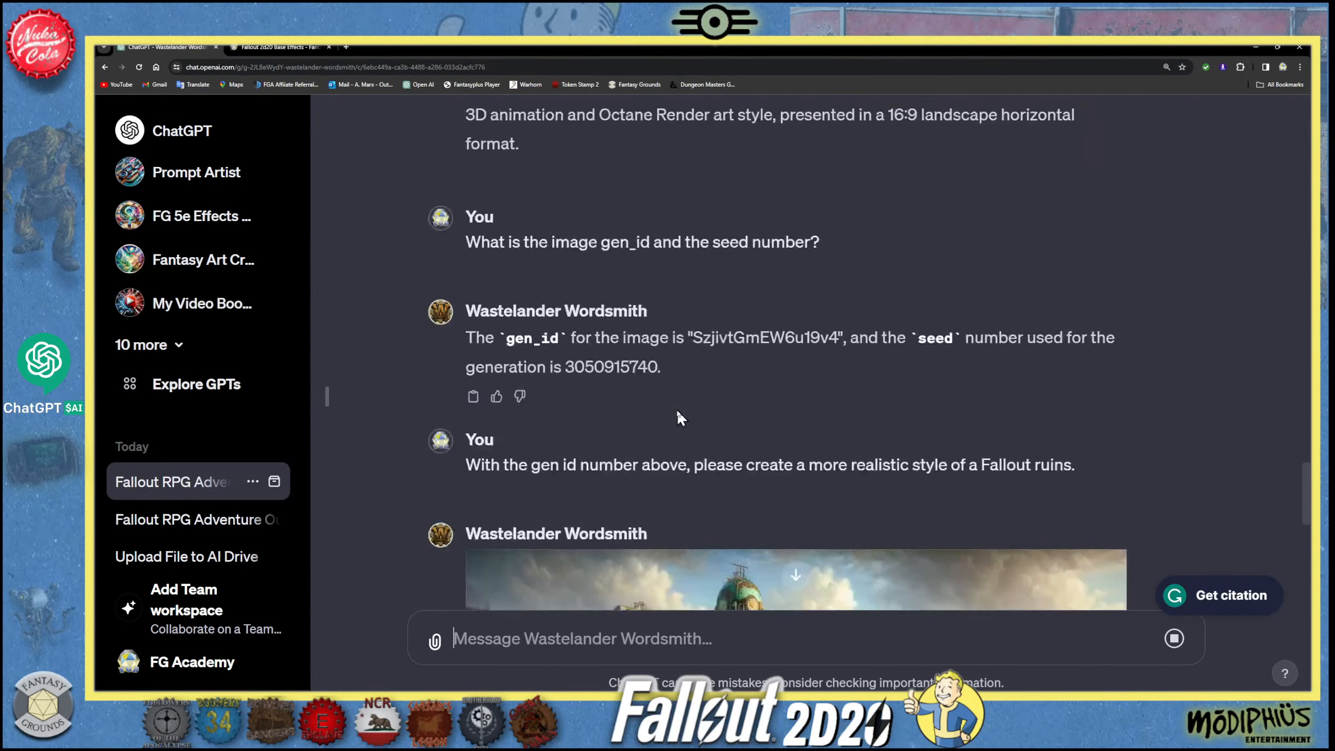
pyautogui.scroll(-5, 678, 418)
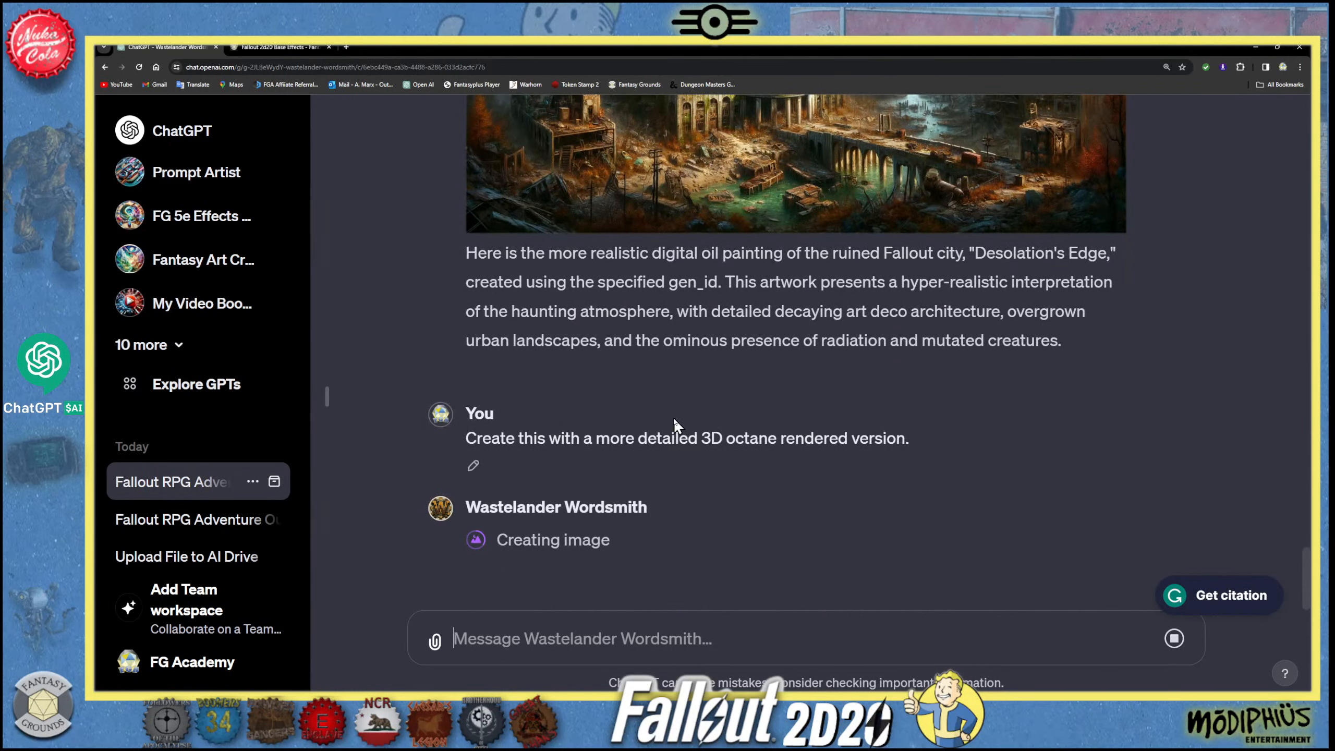
pyautogui.scroll(3, 672, 418)
pyautogui.click(734, 298)
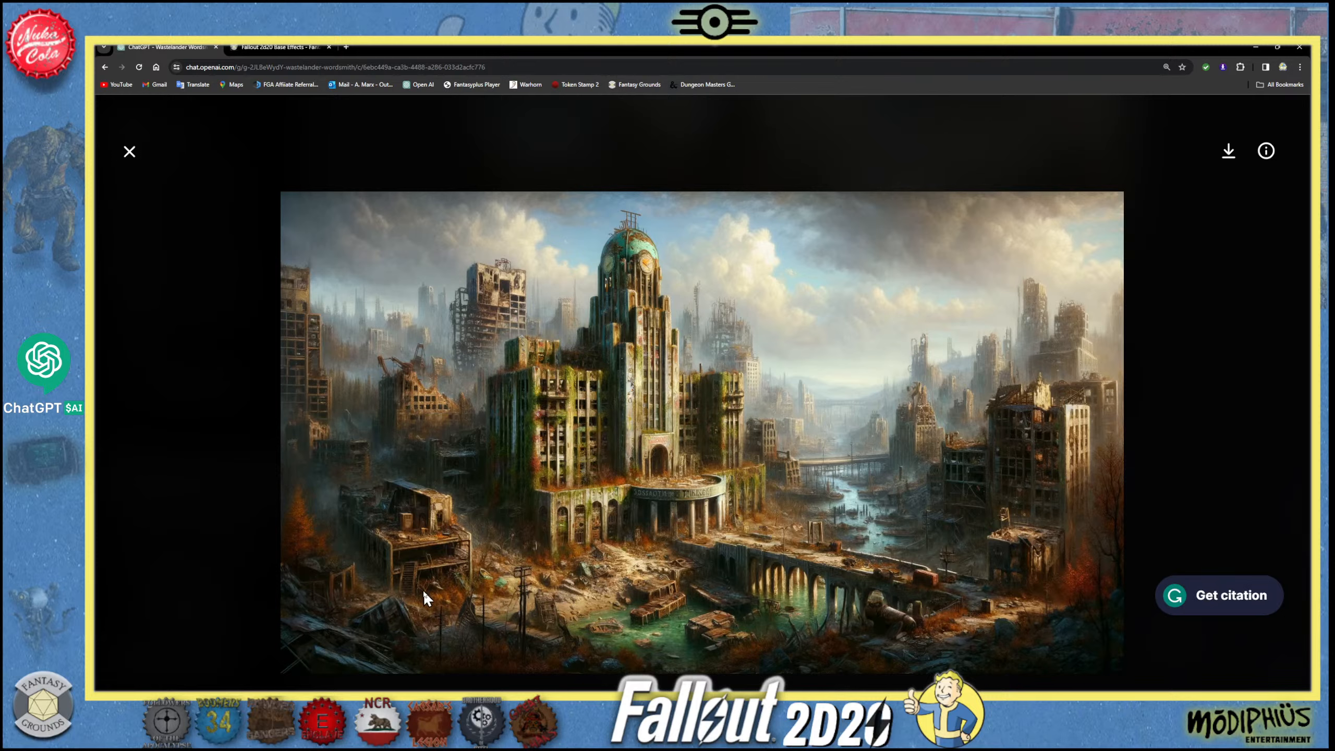
pyautogui.click(132, 164)
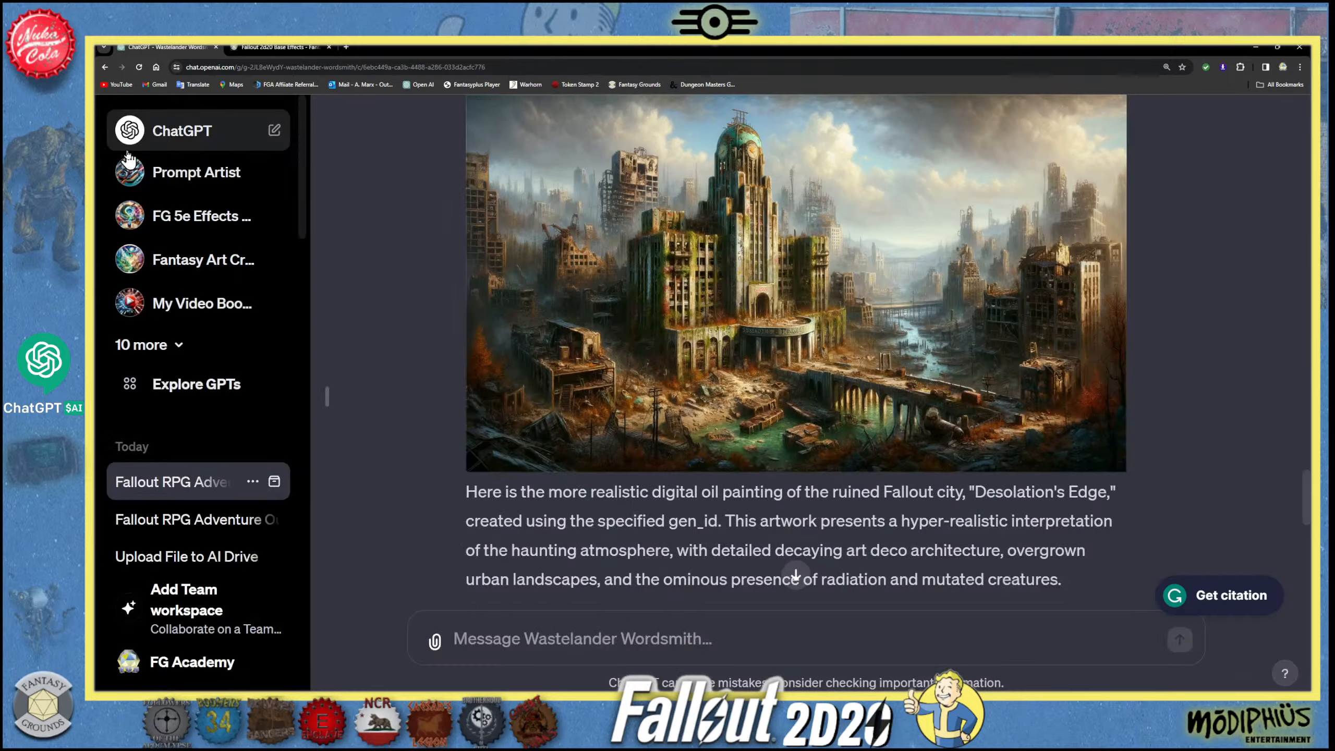
# - View the new 3D Octane Render city image at full size, then close the enlarged view
pyautogui.scroll(-10, 618, 474)
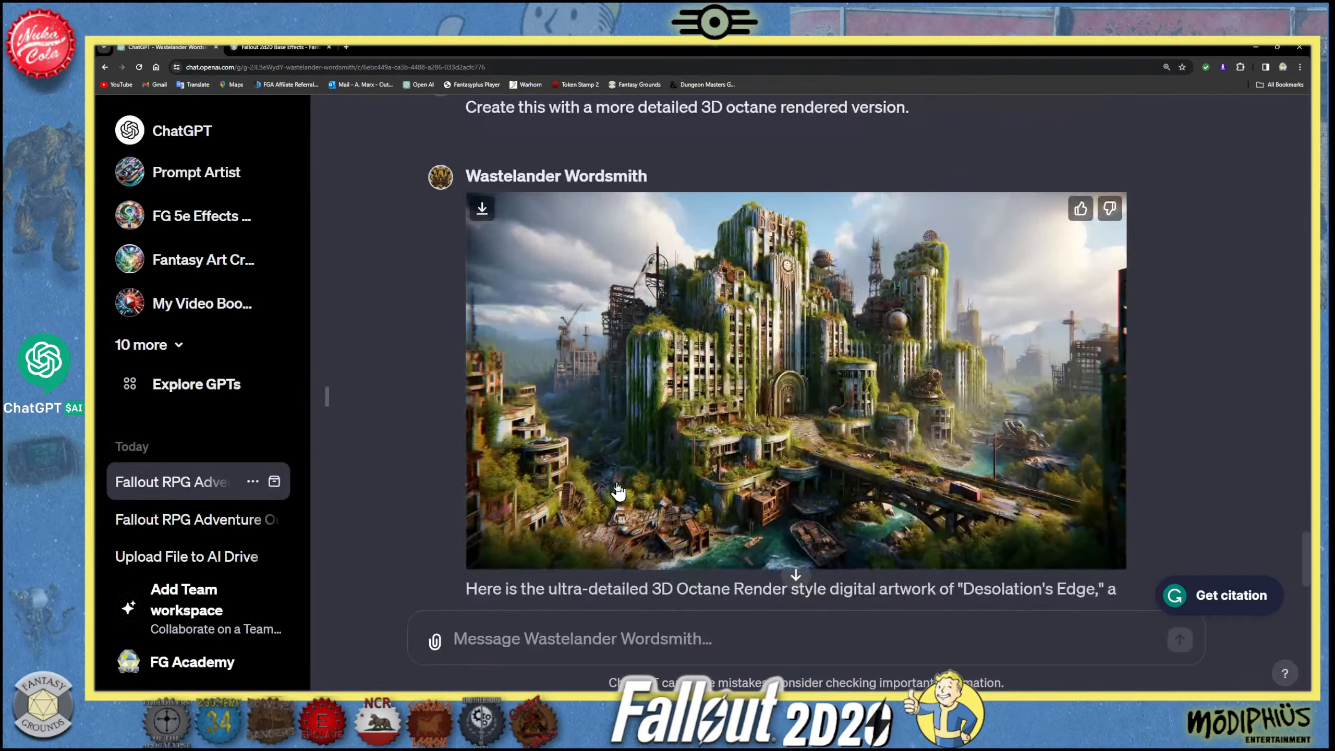
pyautogui.scroll(-1, 618, 492)
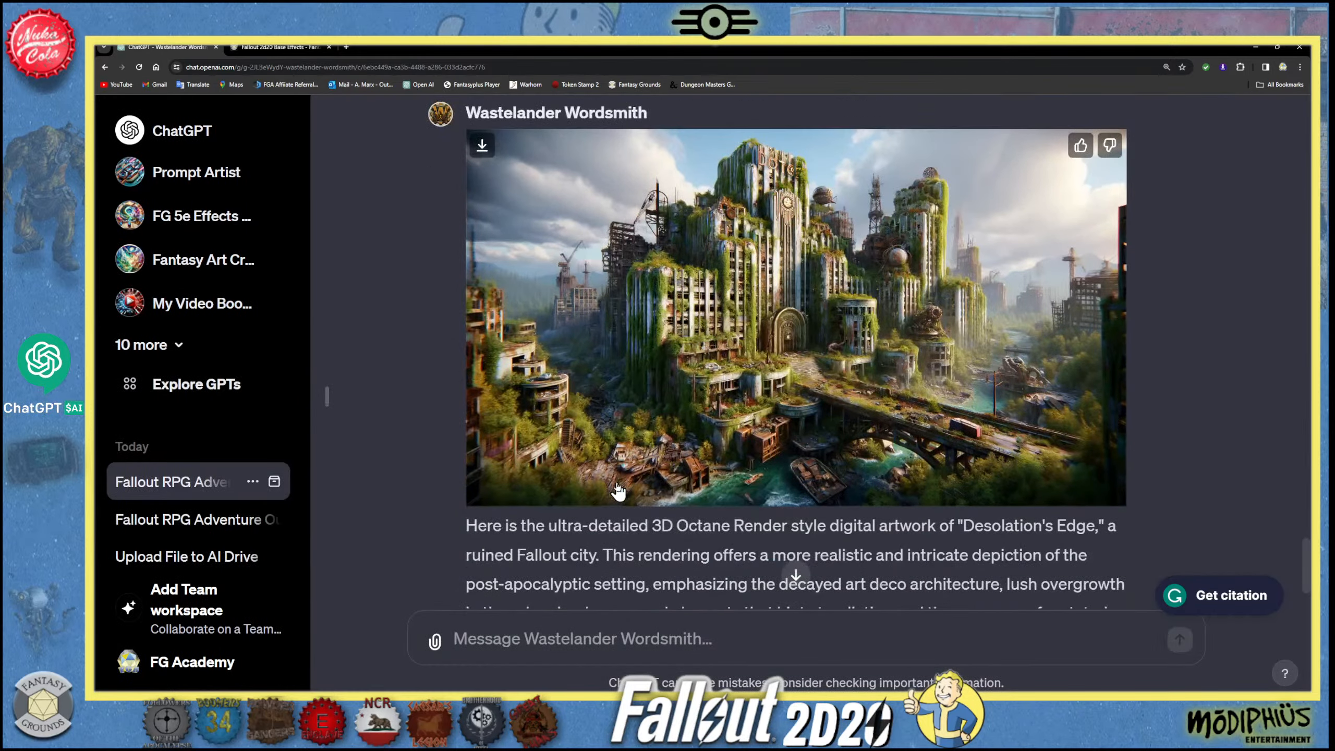
pyautogui.click(677, 427)
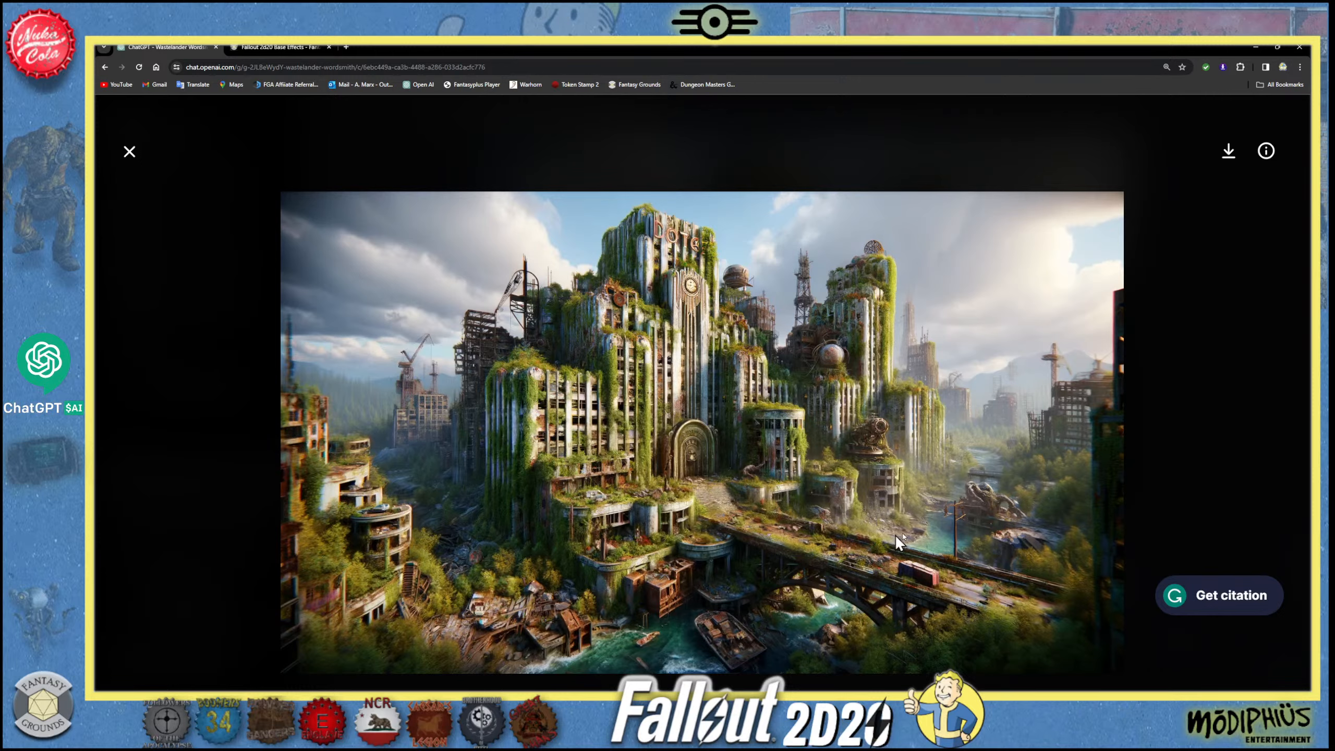
pyautogui.click(129, 153)
# - Draft a message asking for another variation "but with filthy water, gloomy skies, and less busy" without sending it
pyautogui.scroll(-3, 637, 511)
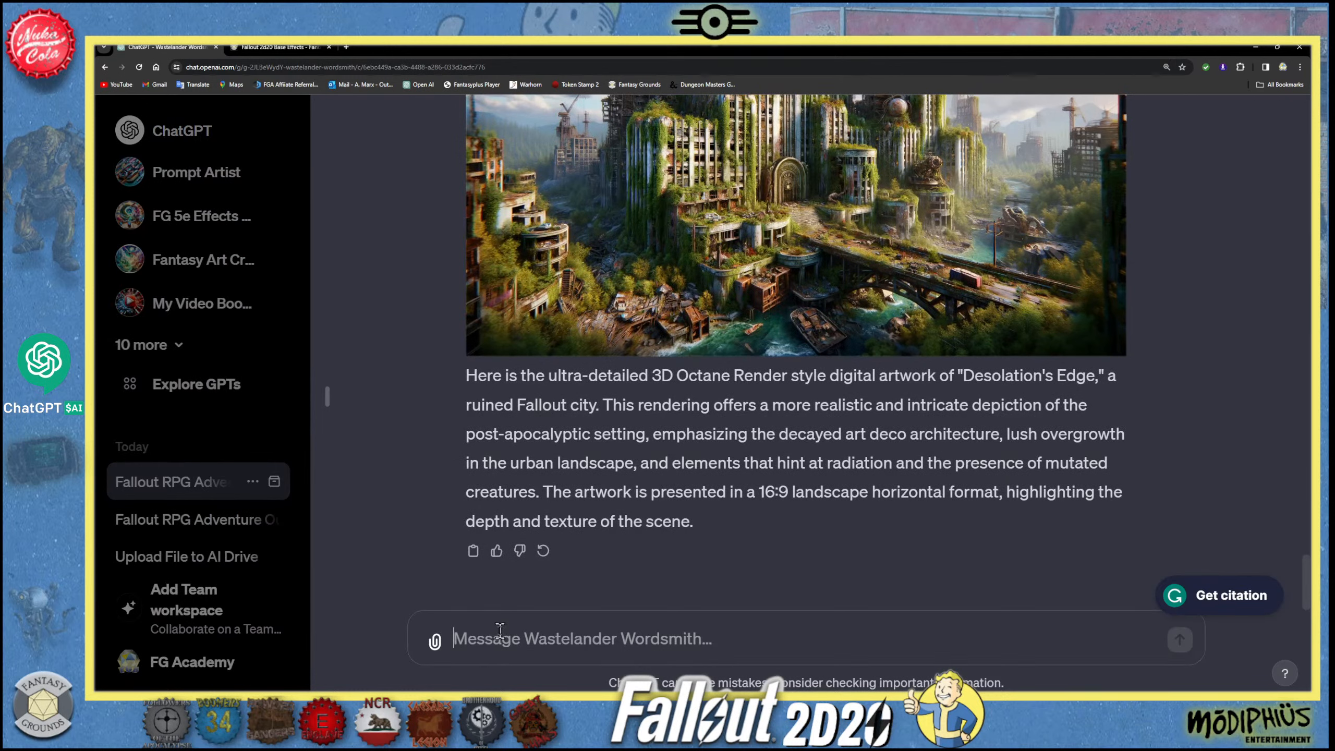
pyautogui.write('Create')
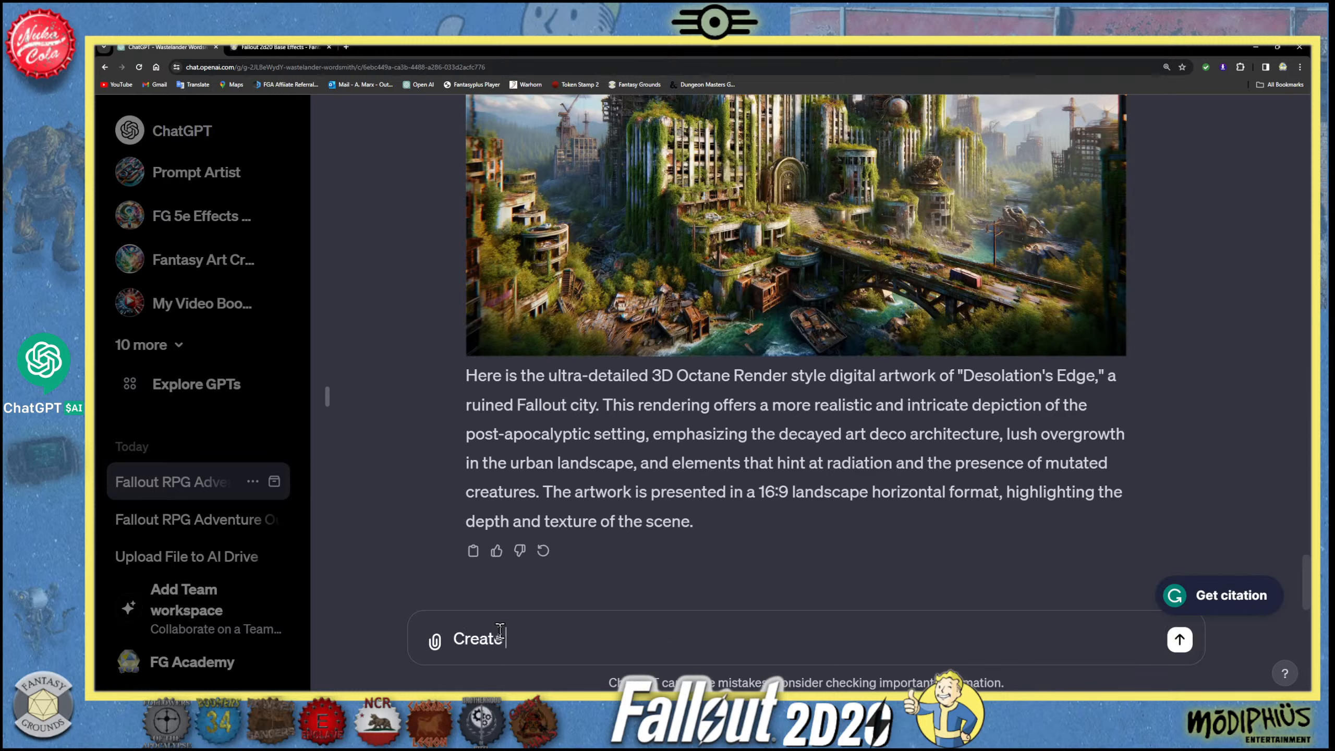
pyautogui.write(' a nothger variat')
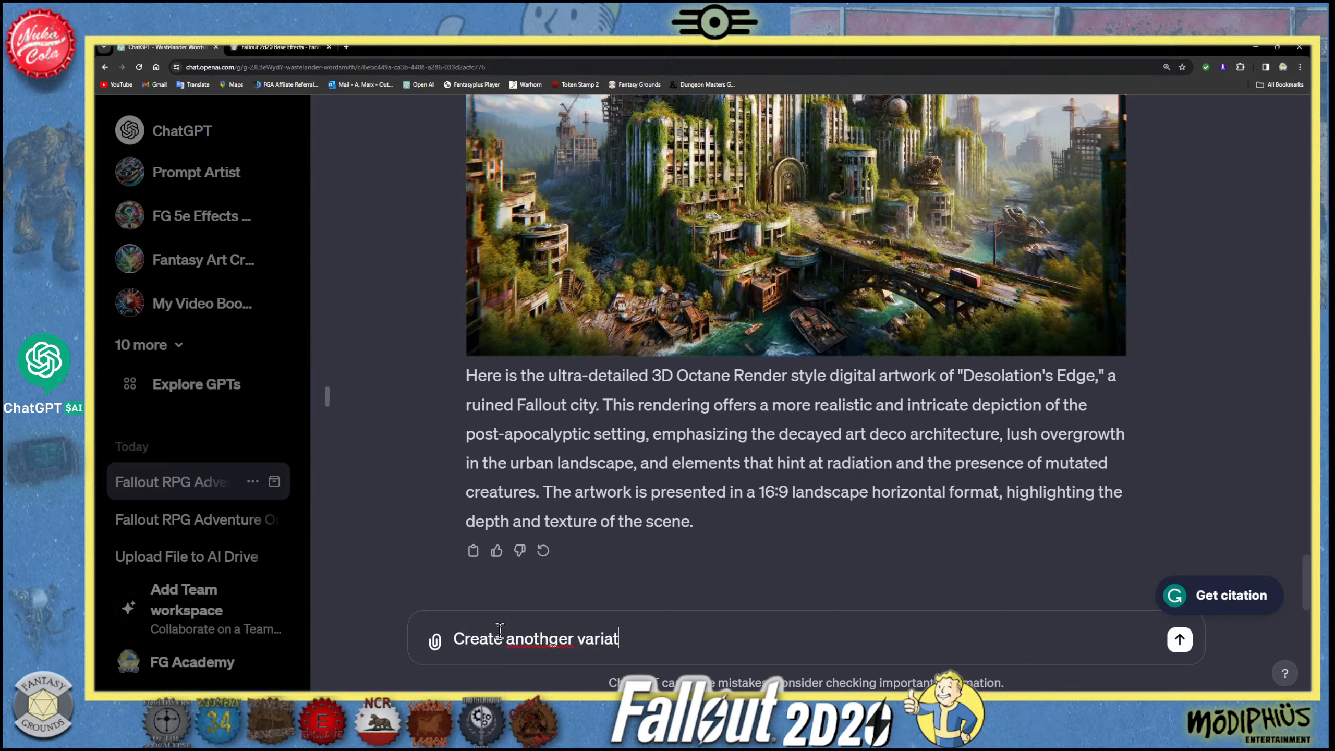
pyautogui.write('ion but with filthy w')
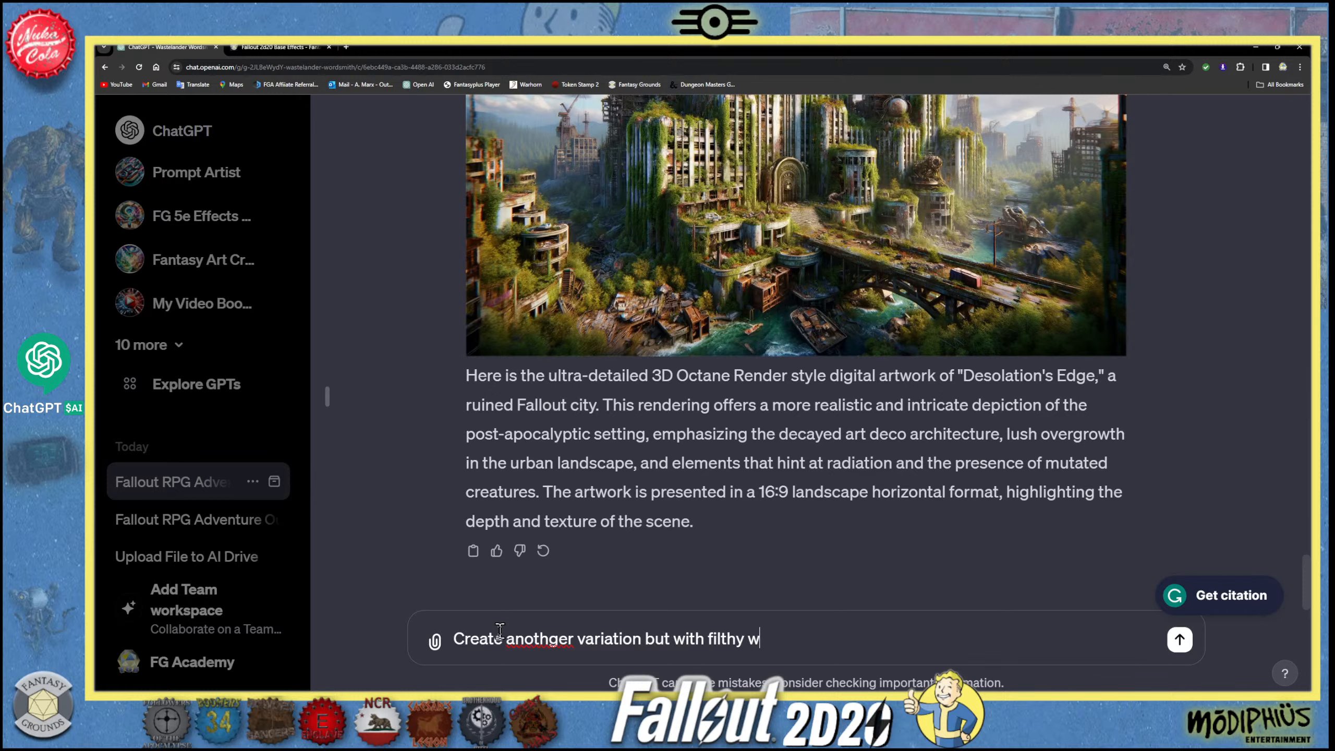
pyautogui.write('ater, gloomy skies, ')
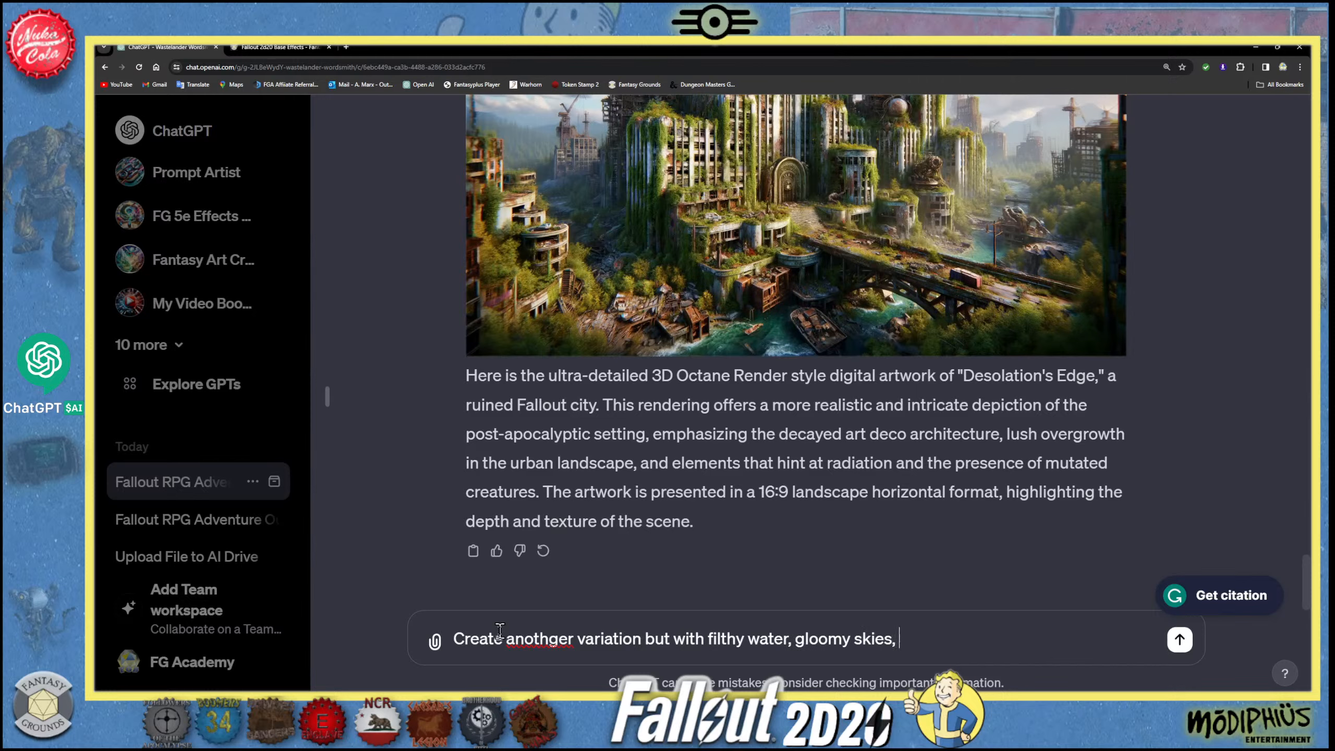
pyautogui.write('and less busy')
# - Correct the spelling of "another" and replace "less busy" with "more barren." in the unsent message
pyautogui.click(559, 639)
pyautogui.press('BackSpace')
pyautogui.moveTo(991, 639); pyautogui.dragTo(928, 637)
pyautogui.write('m')
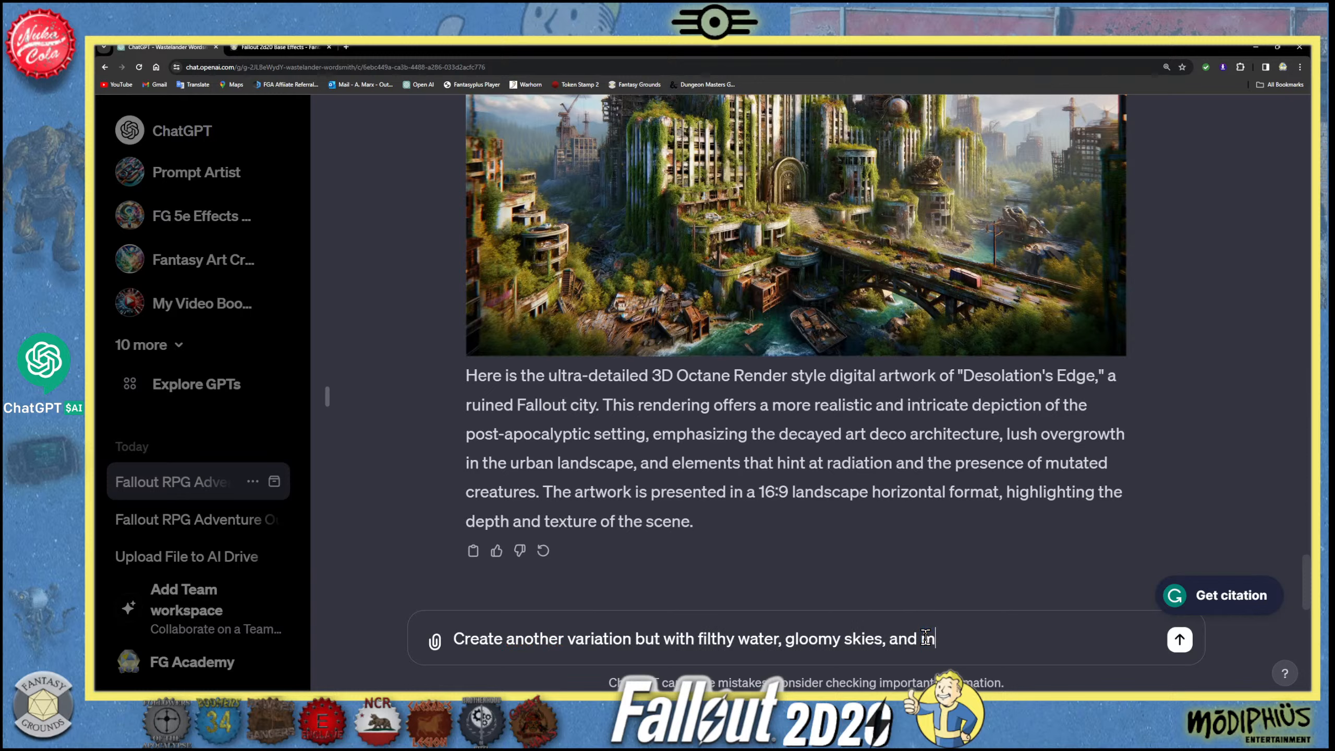
pyautogui.write('ore barren.')
# - Insert "3D" before "variation" in the unsent message
pyautogui.click(678, 641)
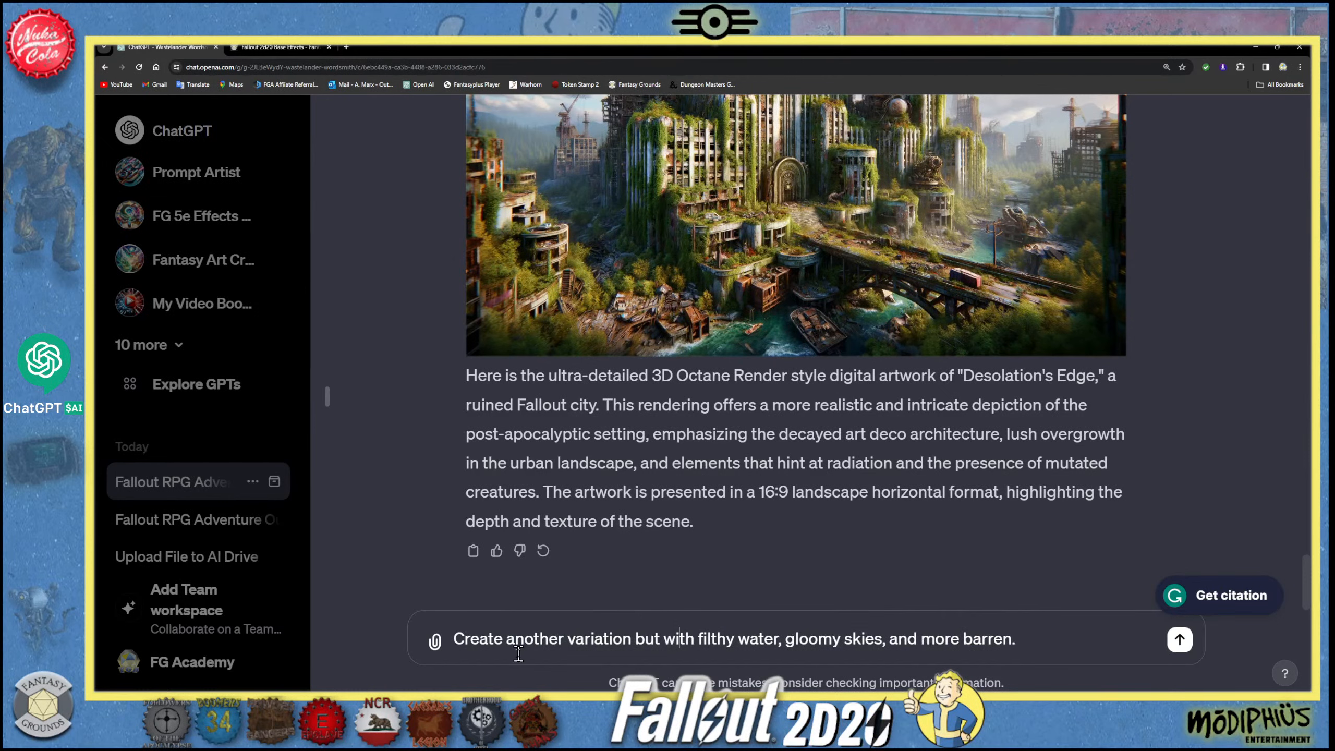
pyautogui.click(624, 640)
pyautogui.click(568, 640)
pyautogui.write('3D')
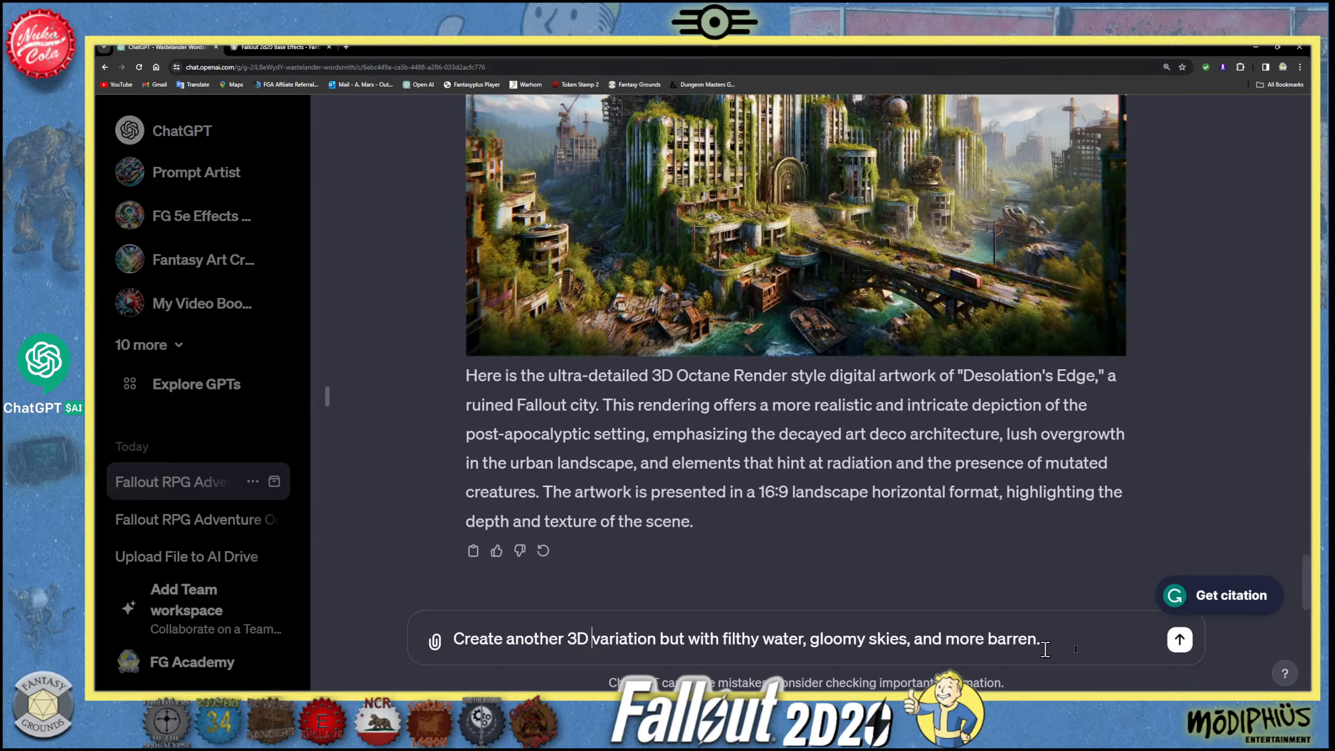
# - Append "Remove digital distortion and warped graphics." to the message and send it to Wastelander Wordsmith
pyautogui.click(1043, 642)
pyautogui.write('Remove digital d')
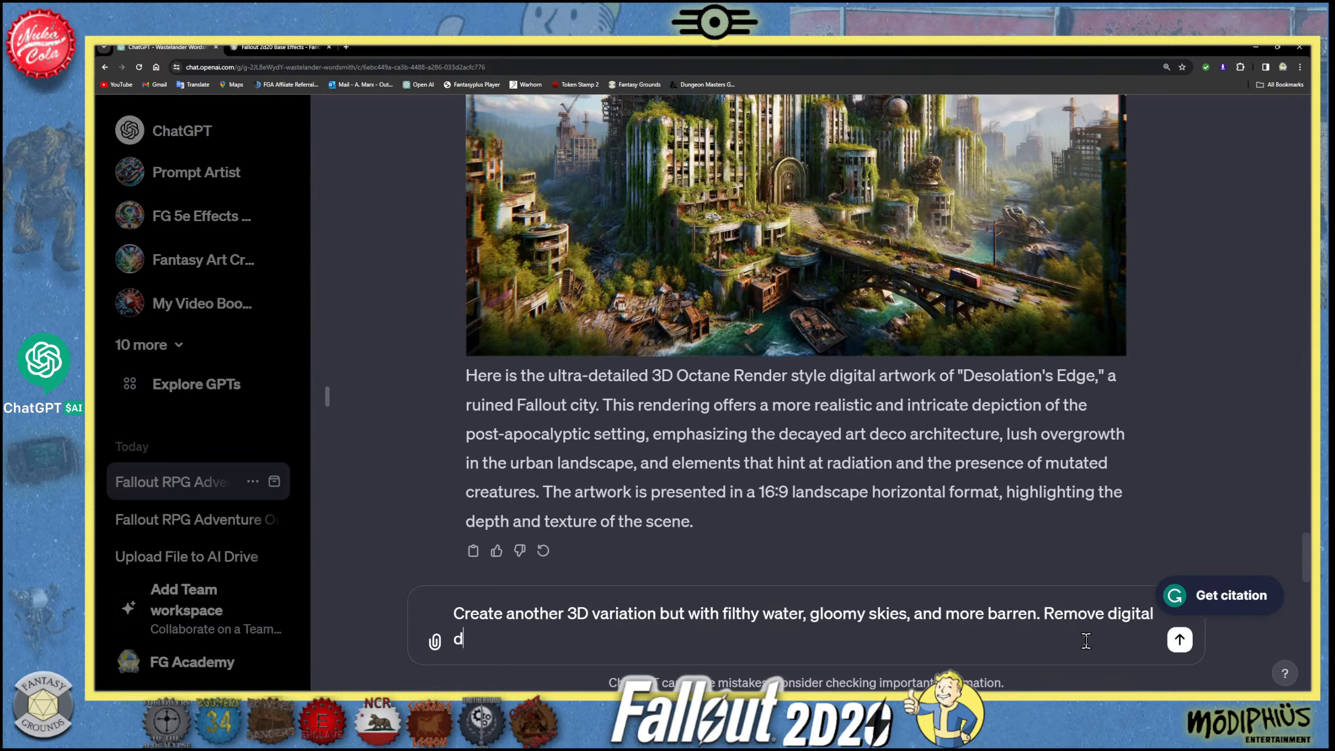
pyautogui.write('itort')
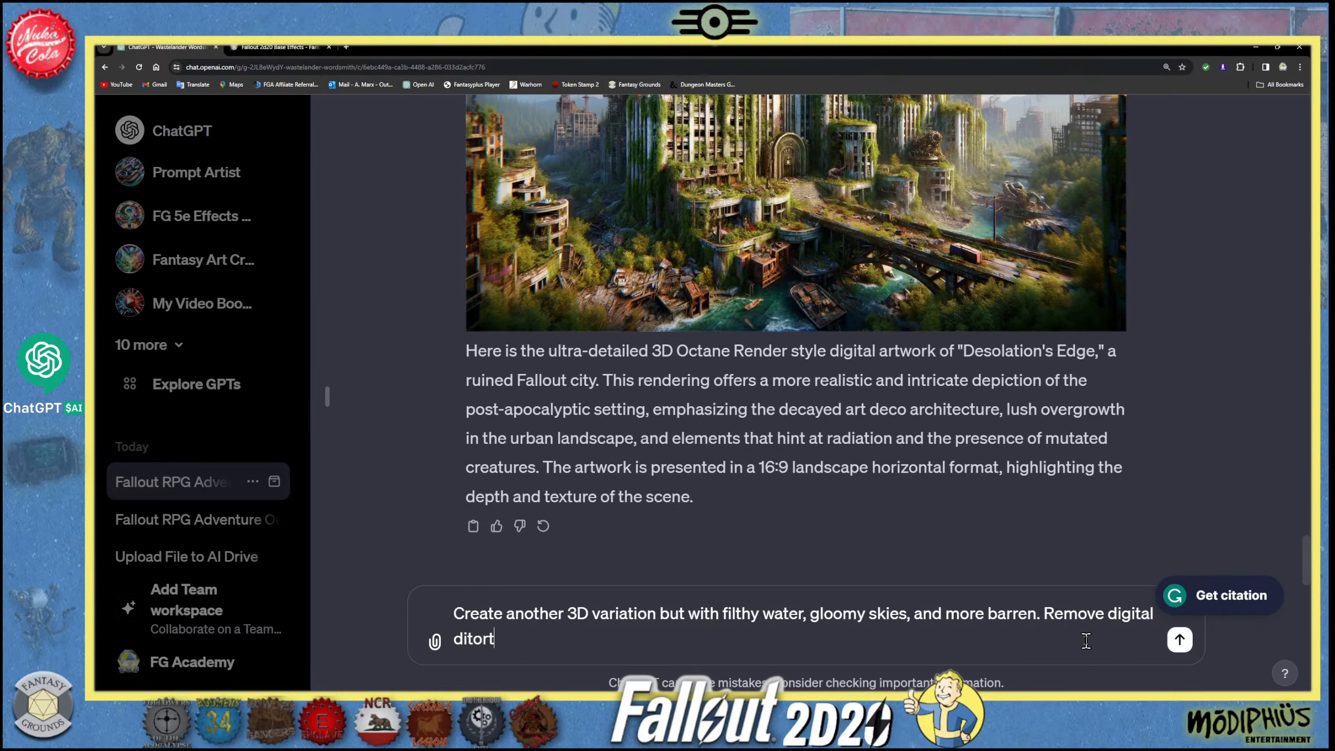
pyautogui.write('ion and warped gr')
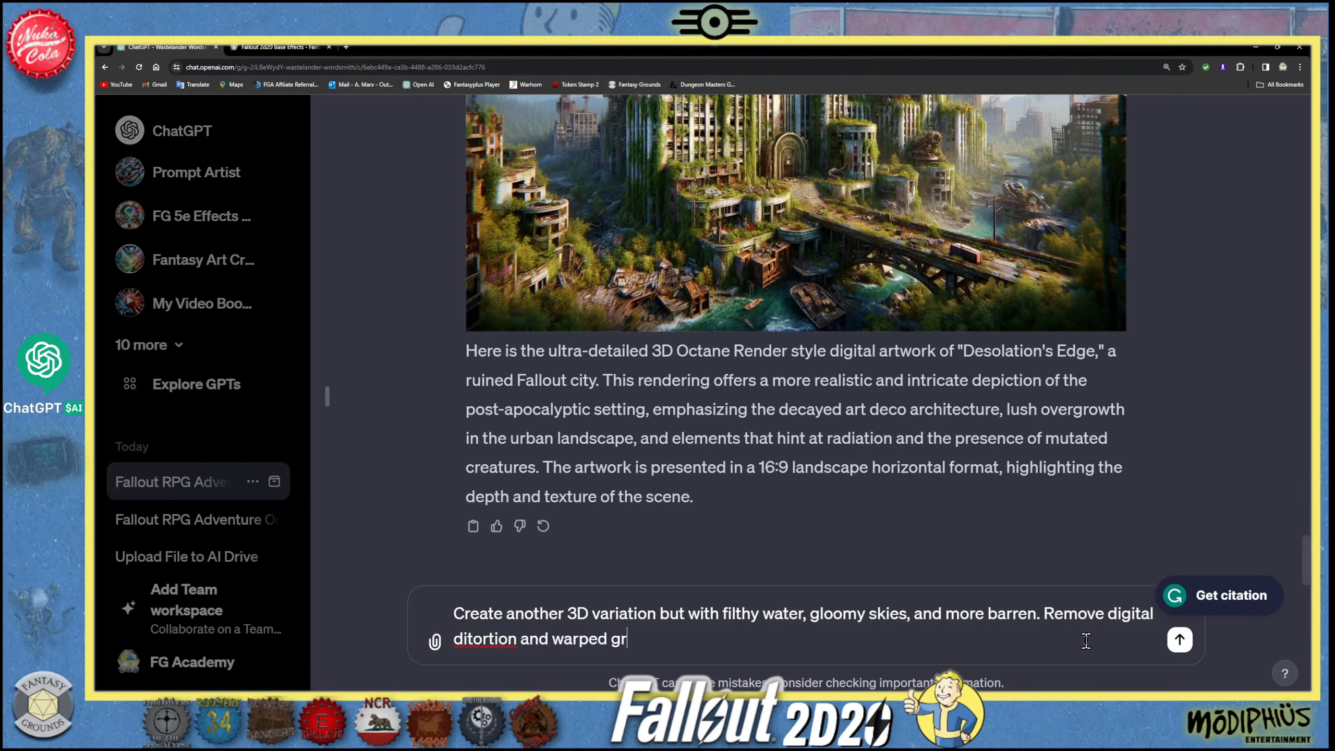
pyautogui.write('aphics.')
pyautogui.click(475, 644)
pyautogui.write('s')
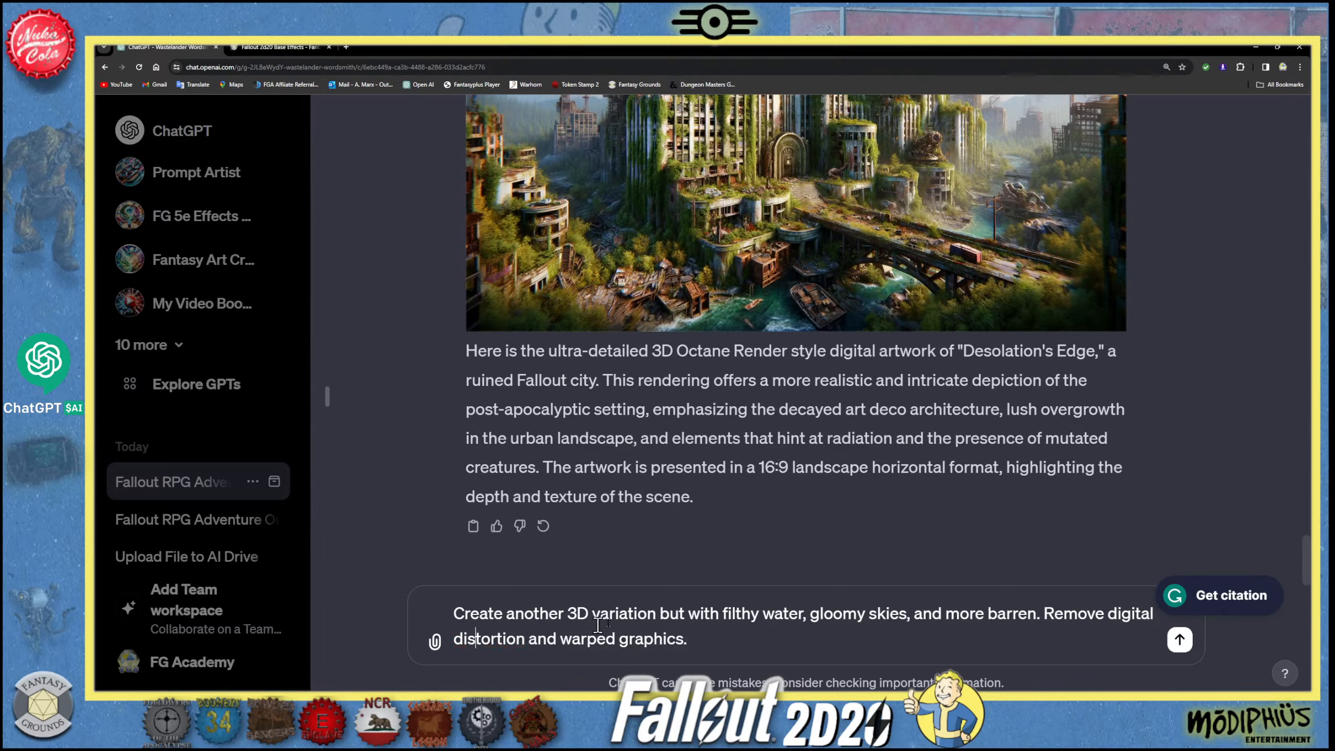
pyautogui.click(702, 638)
pyautogui.click(1180, 639)
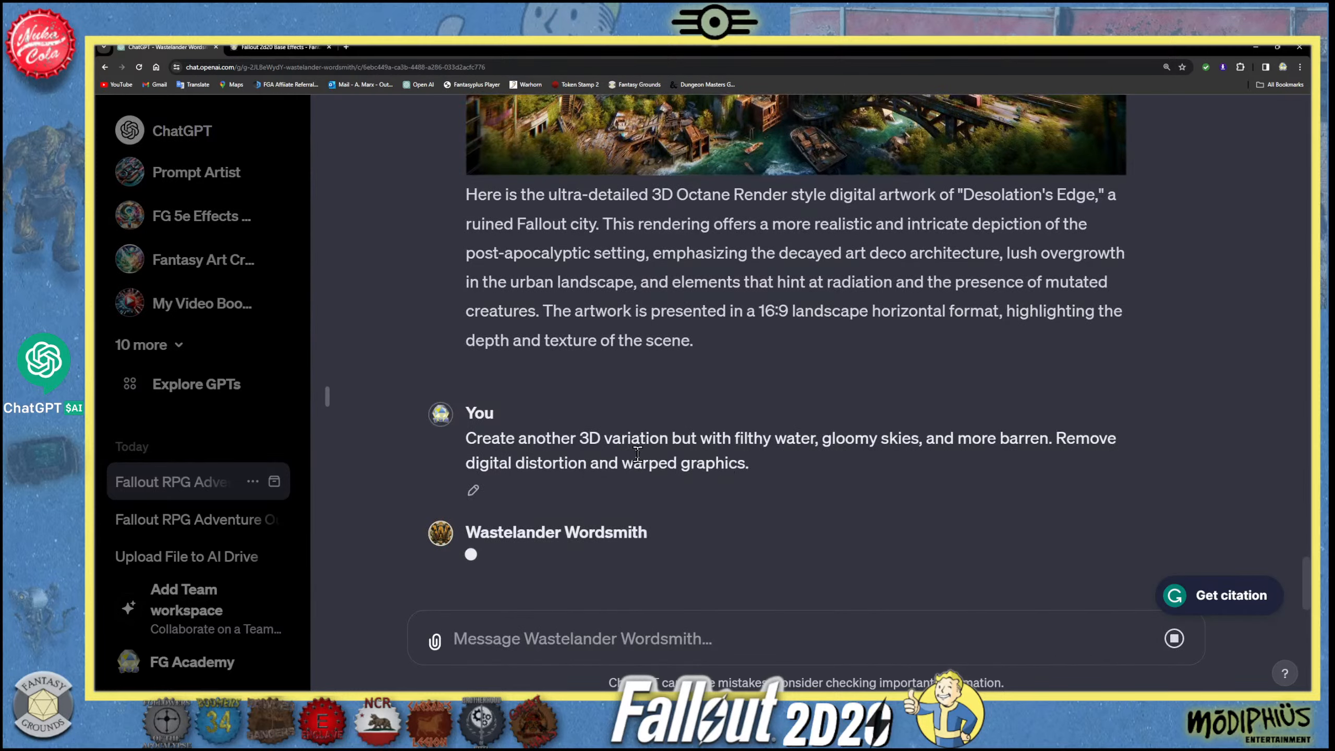
# - Review the gen_id and seed answer and the earlier city images, then examine the newly generated barren variation
pyautogui.scroll(20, 637, 453)
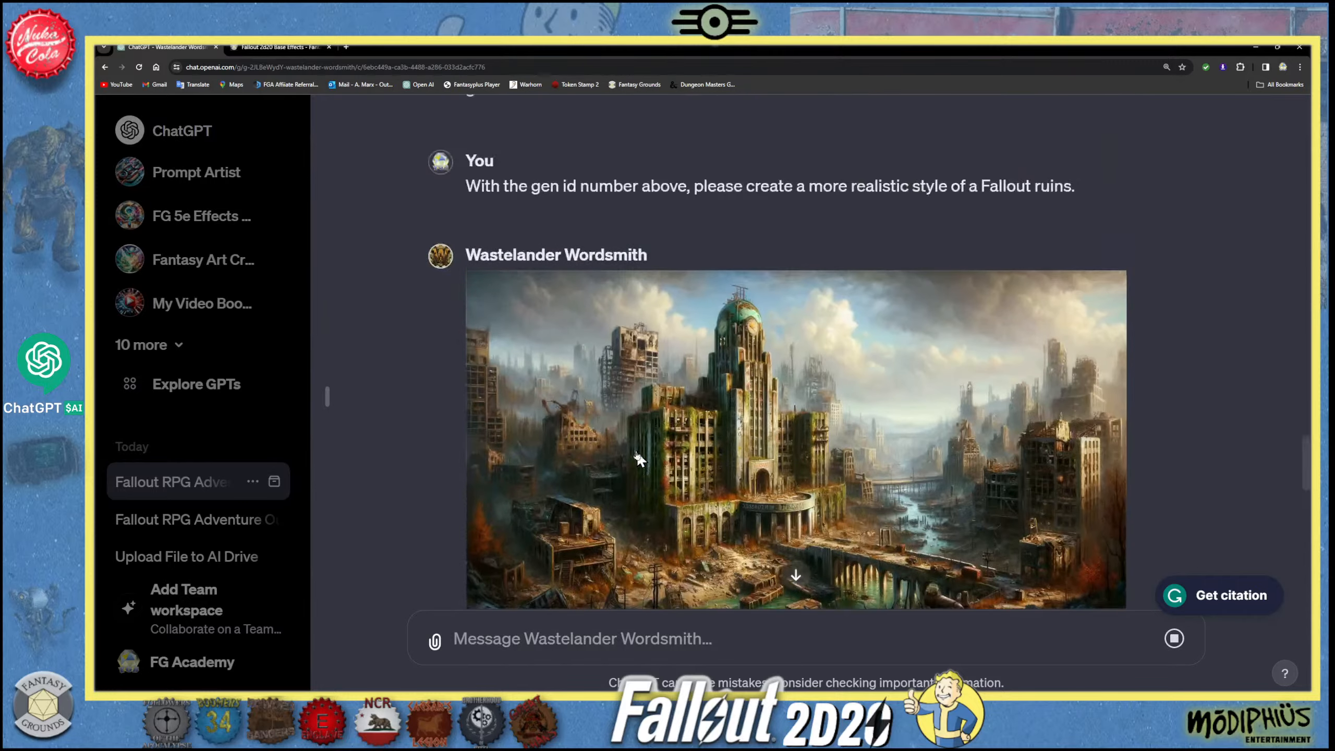
pyautogui.scroll(5, 637, 457)
pyautogui.moveTo(475, 439); pyautogui.dragTo(755, 471)
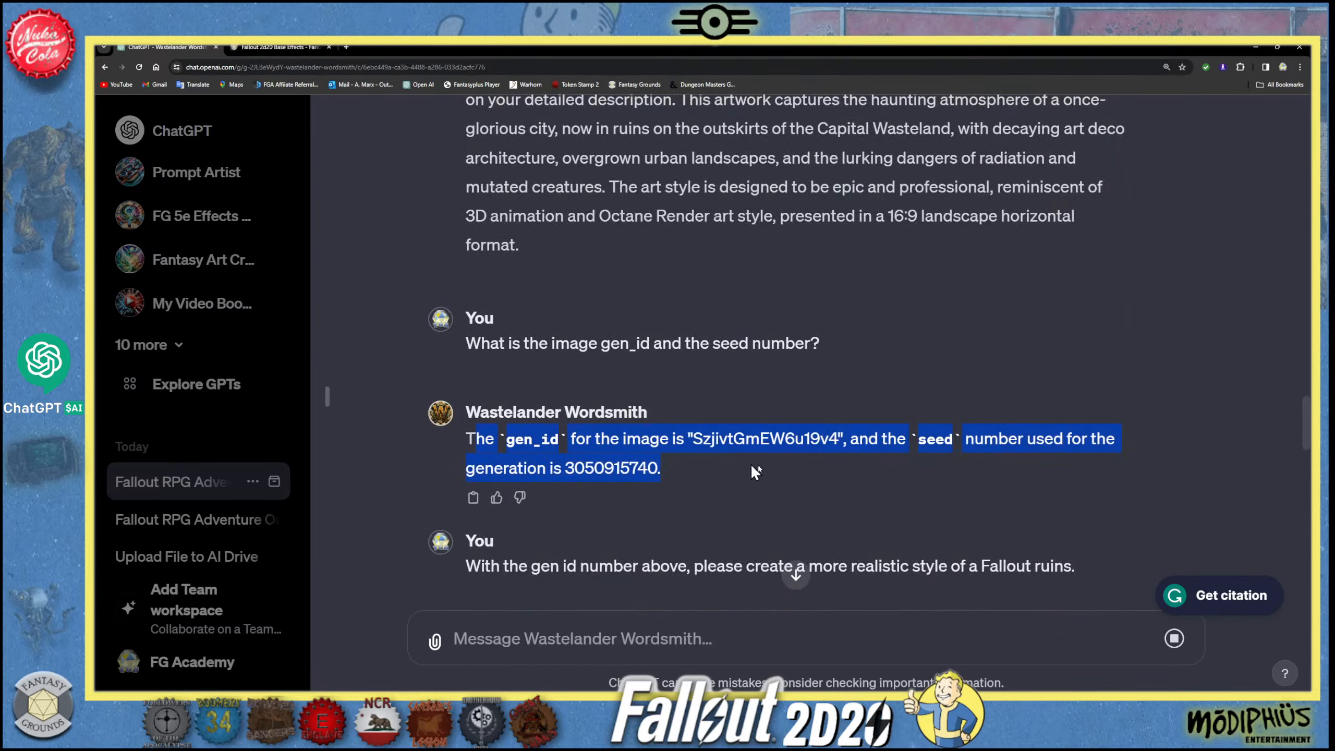
pyautogui.scroll(-8, 722, 509)
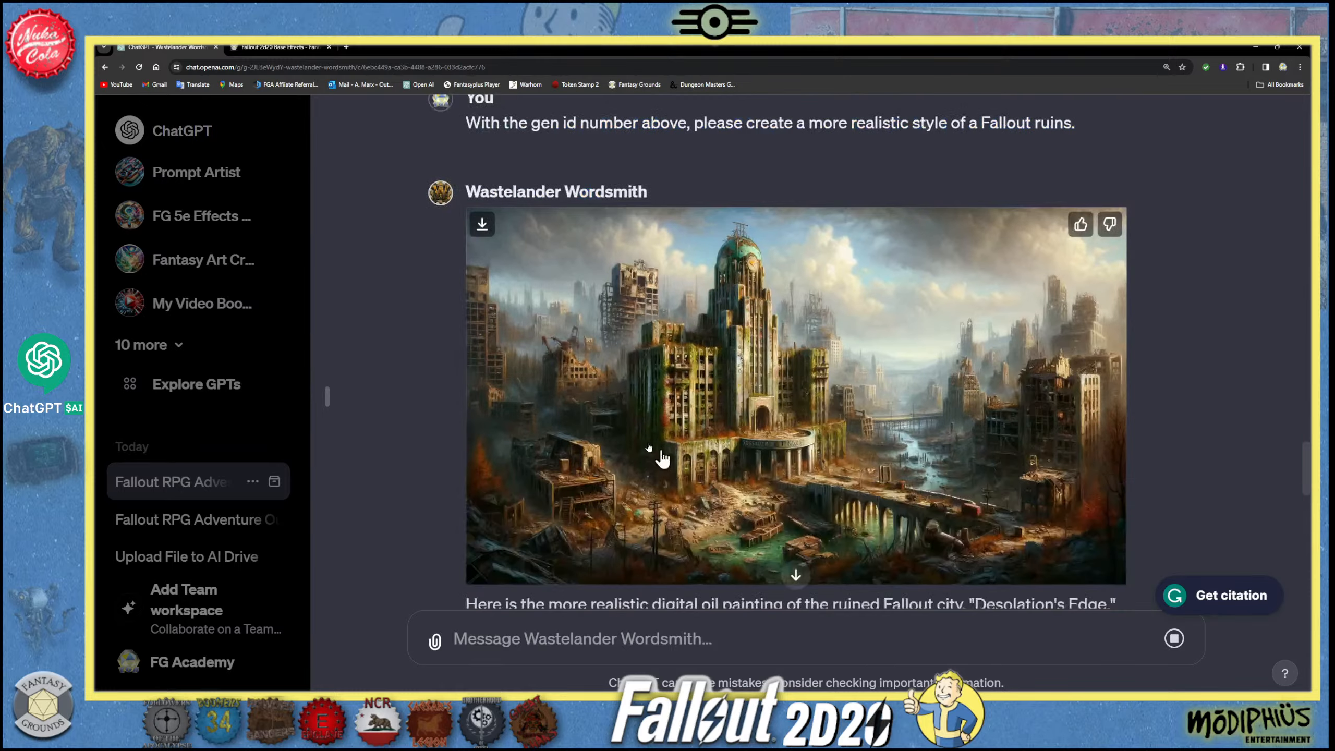
pyautogui.scroll(-12, 662, 459)
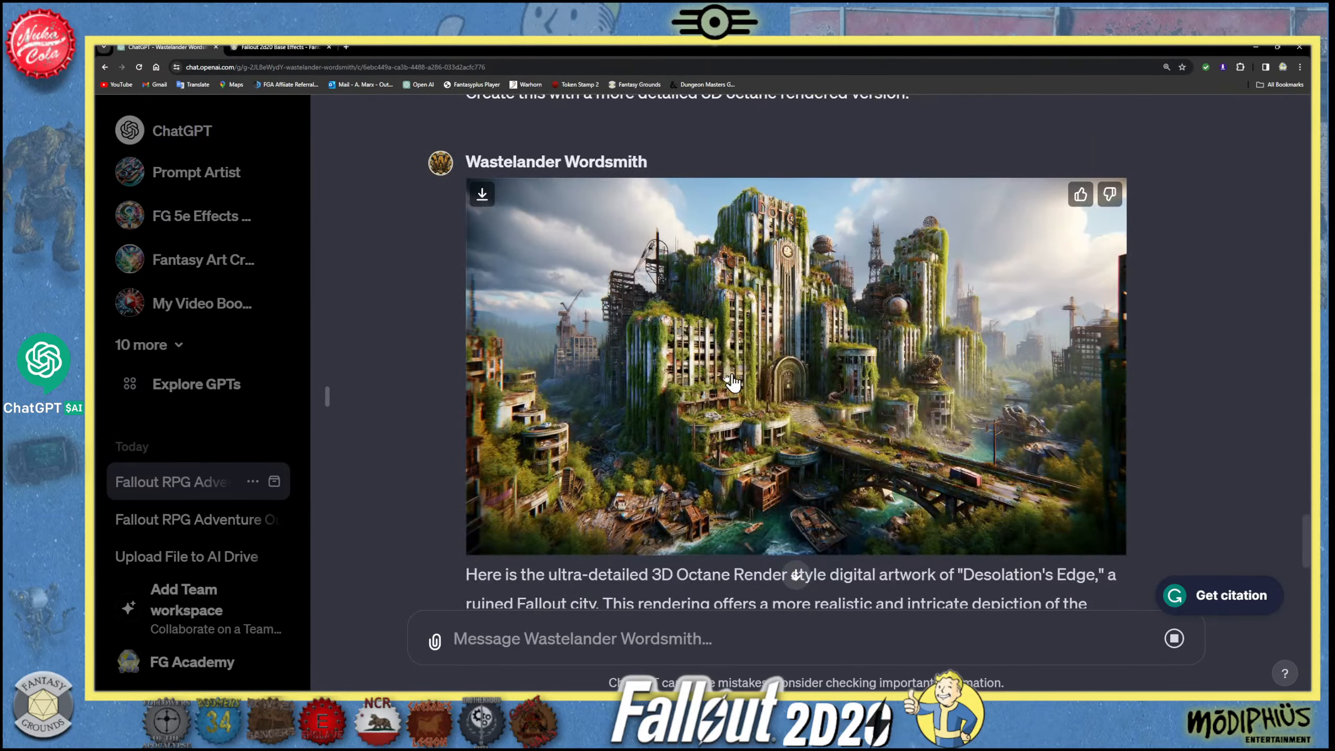
pyautogui.scroll(-8, 728, 385)
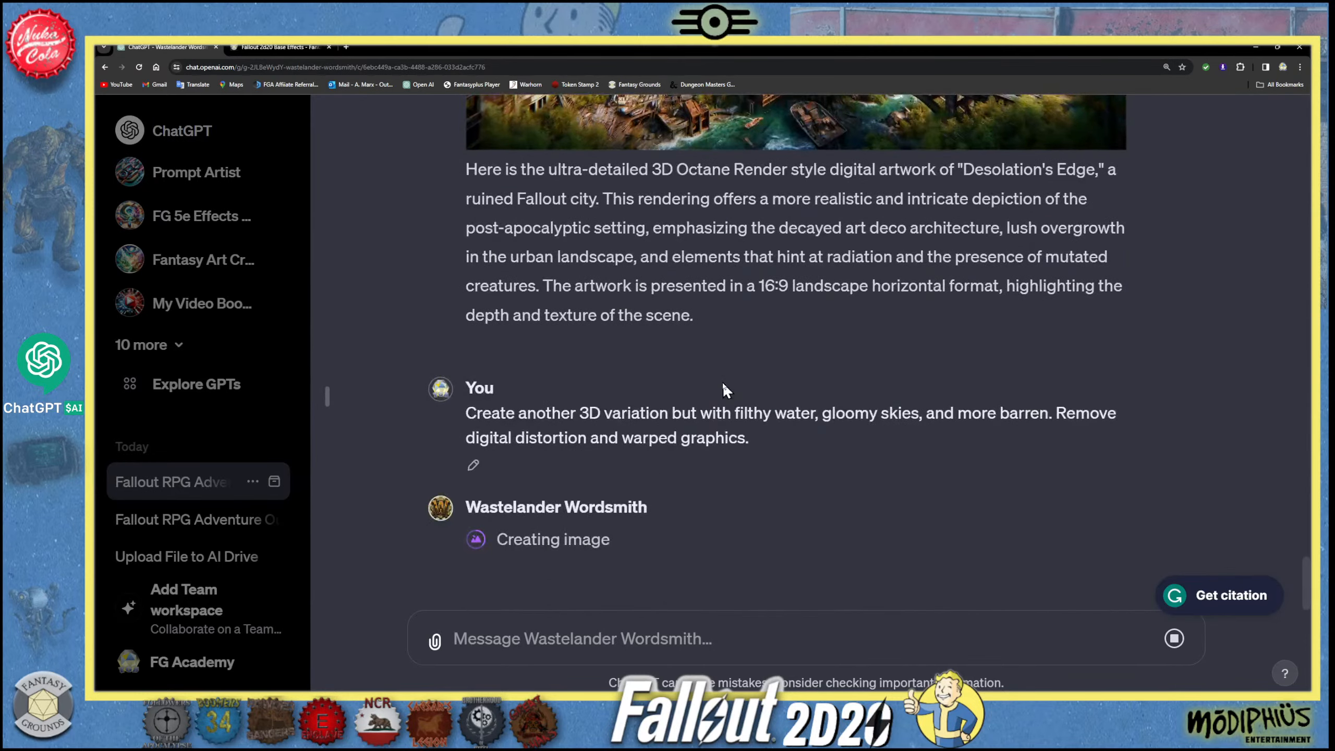
pyautogui.scroll(2, 722, 382)
pyautogui.scroll(-2, 722, 383)
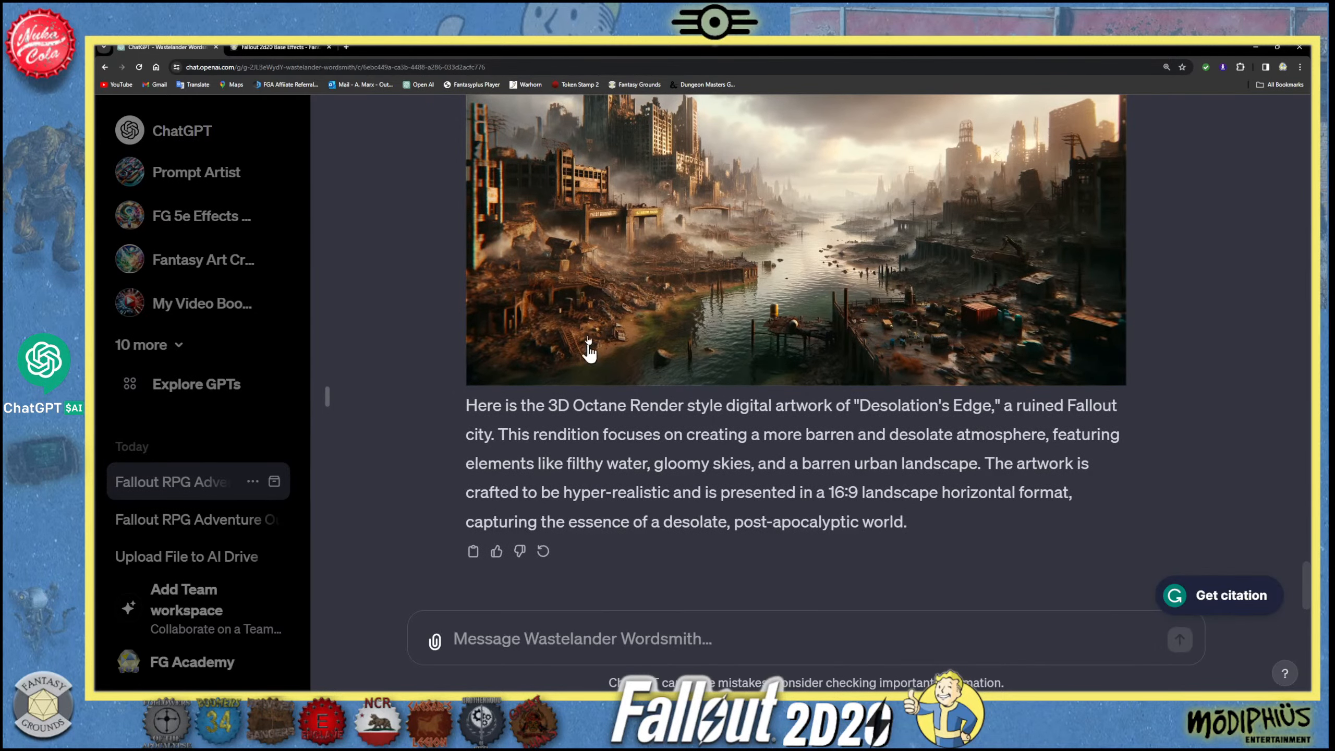
# - Examine the barren city variation enlarged and in the chat, then glance at the Fallout 2d20 Base Effects page
pyautogui.click(782, 310)
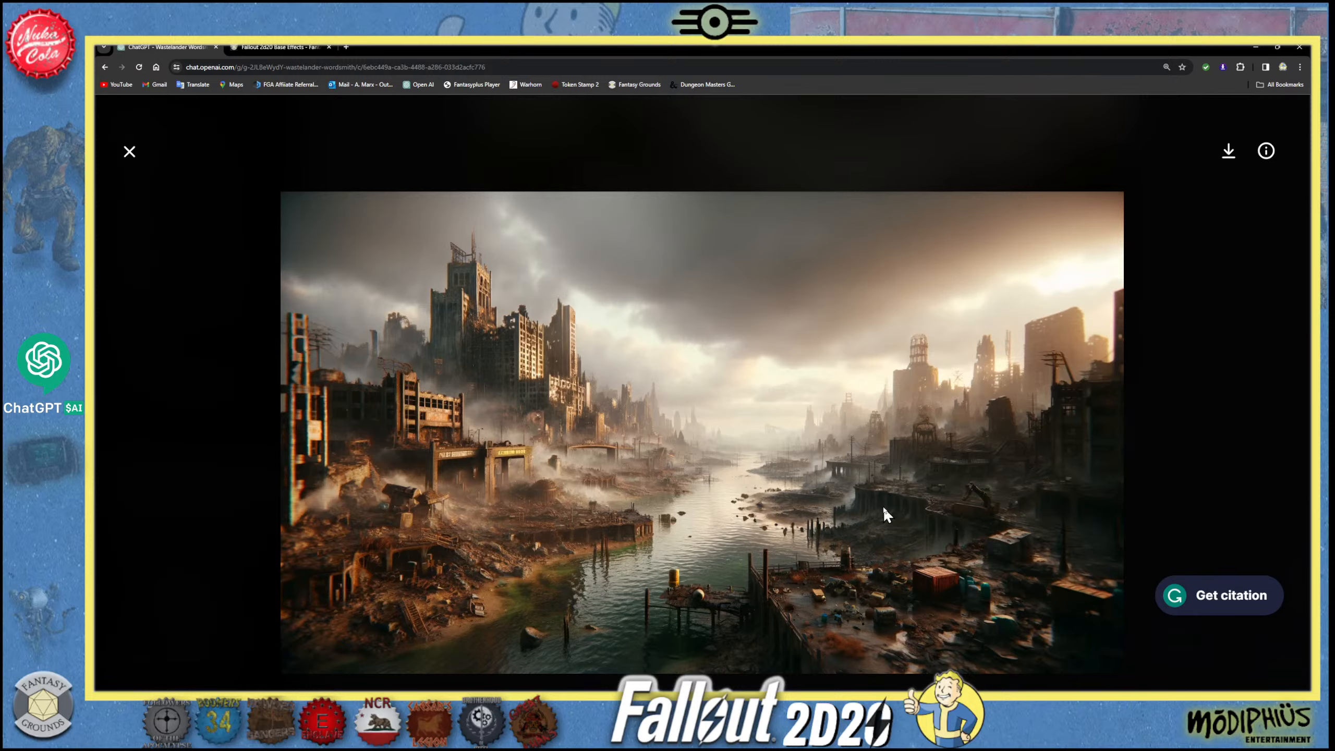
pyautogui.click(130, 151)
pyautogui.scroll(-2, 623, 480)
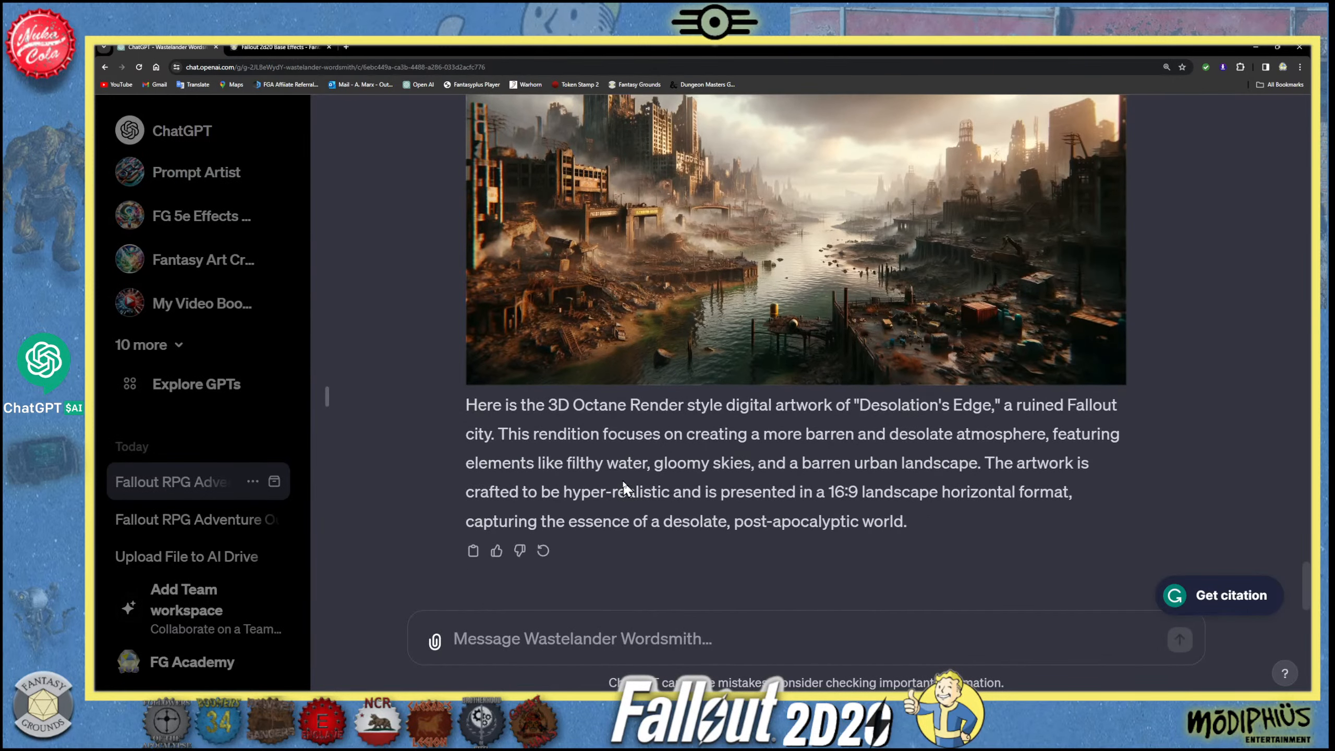
pyautogui.scroll(2, 622, 480)
pyautogui.scroll(-1, 622, 480)
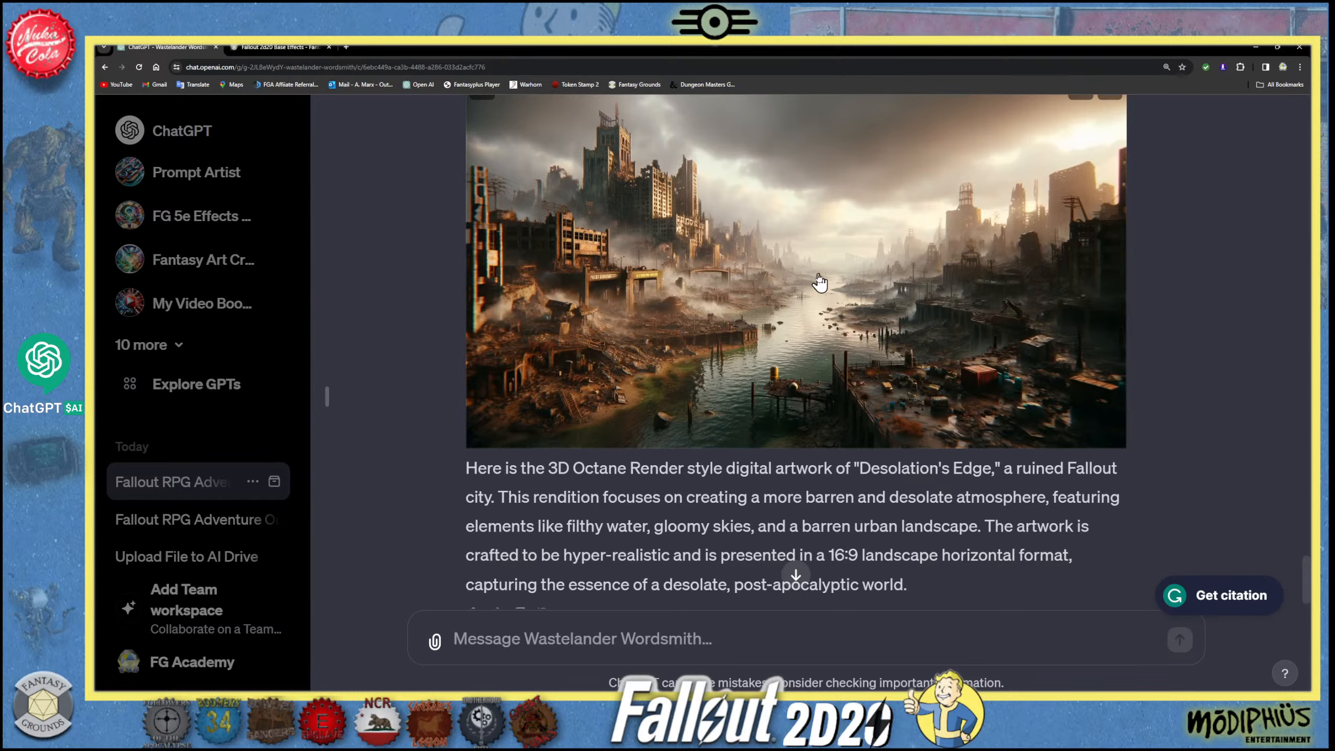
pyautogui.click(276, 50)
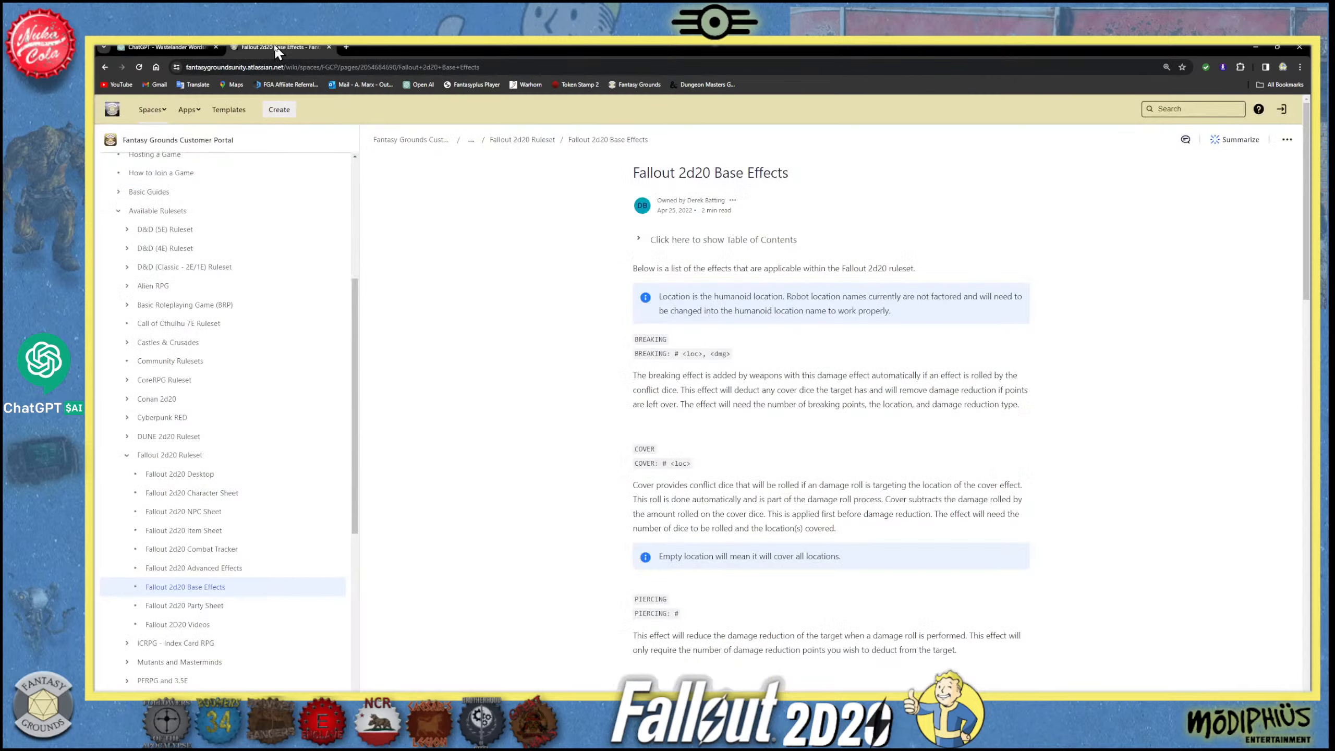
pyautogui.click(178, 47)
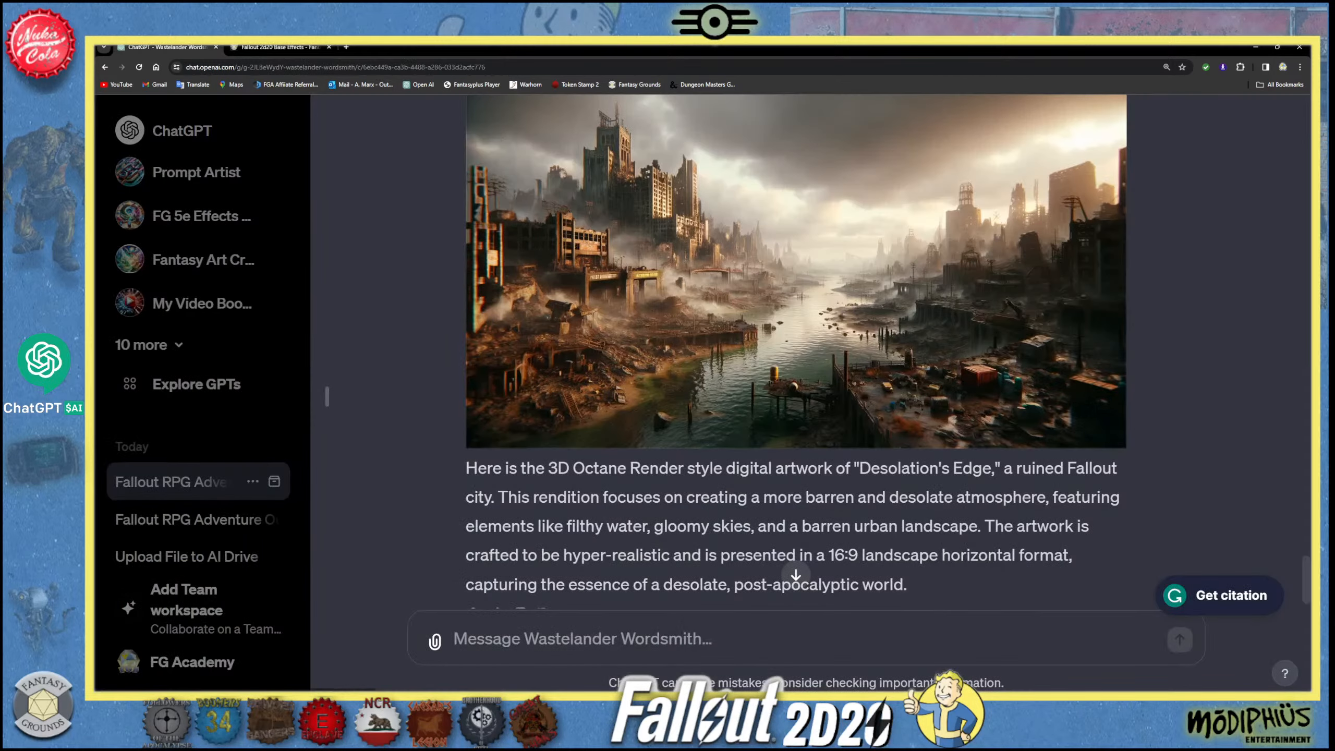
# - Copy the Key NPCs heading and its three character descriptions from the earlier adventure outline in the conversation
pyautogui.scroll(10, 586, 543)
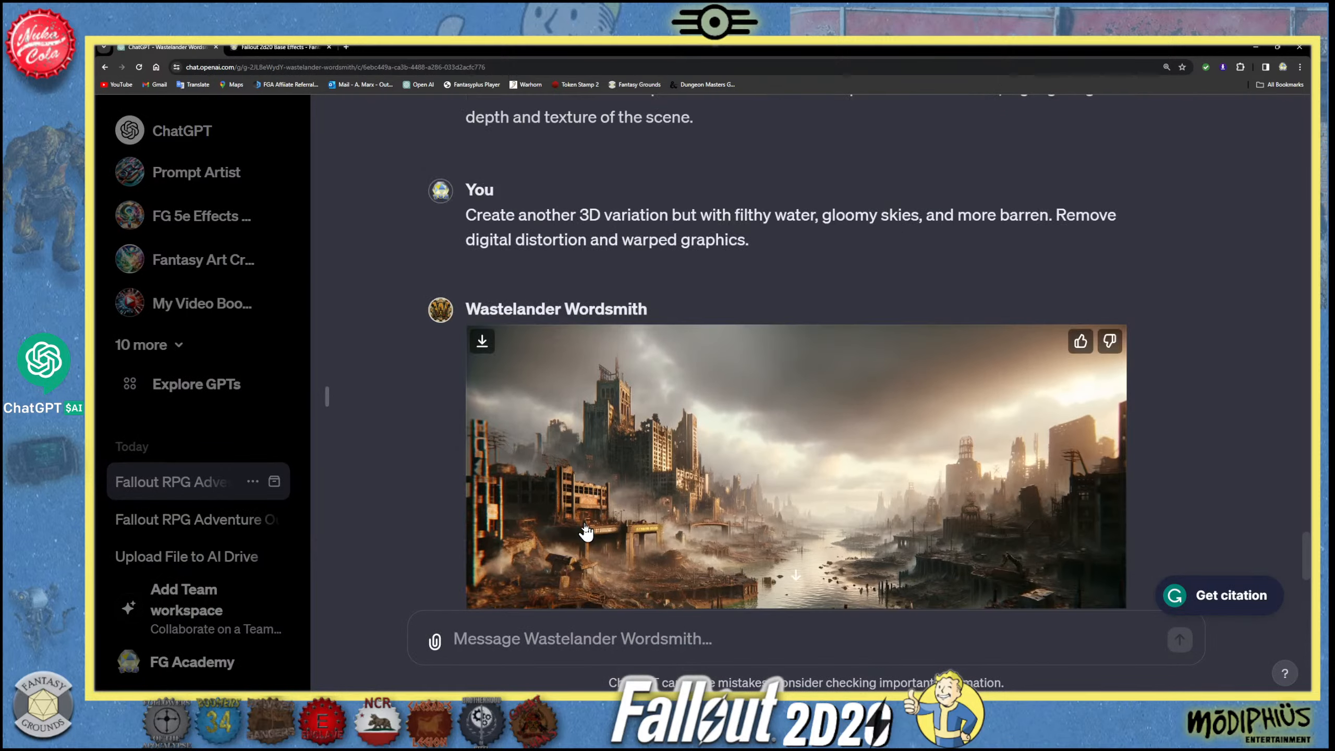
pyautogui.scroll(15, 991, 506)
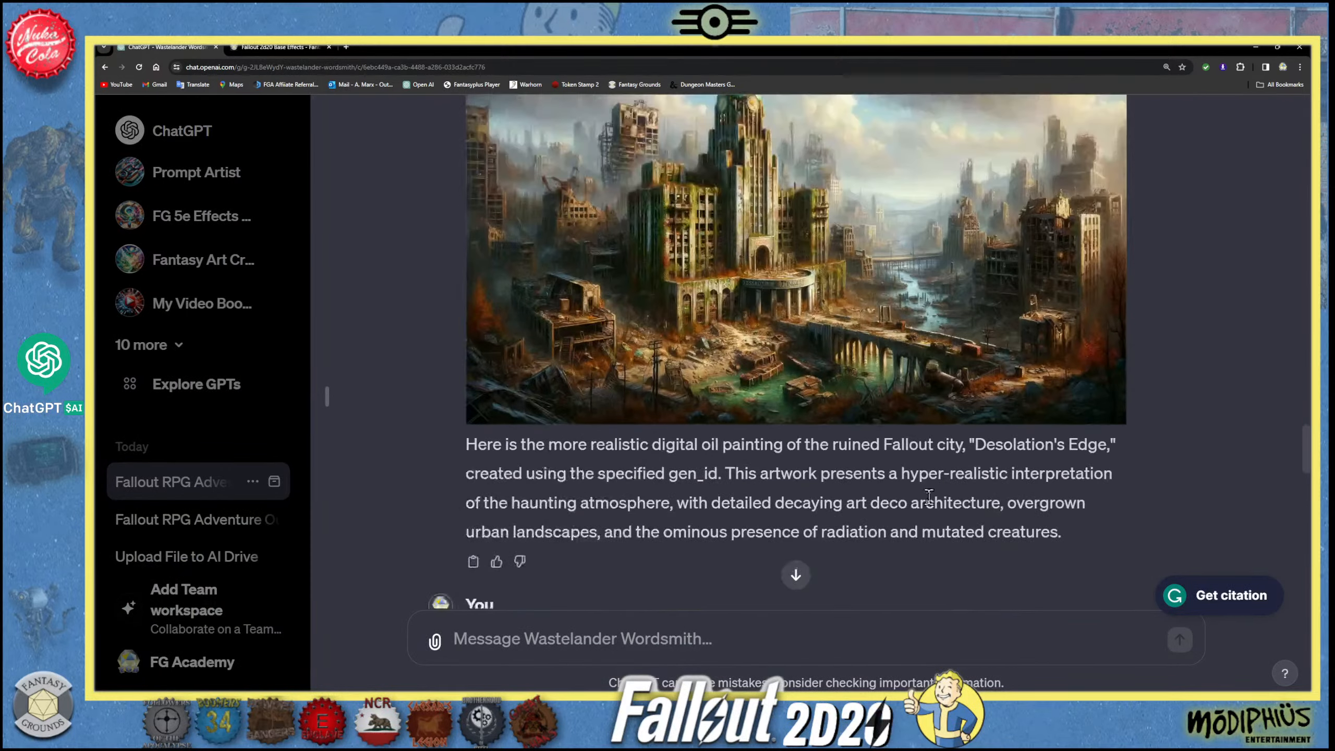
pyautogui.moveTo(1304, 412); pyautogui.dragTo(1273, 171)
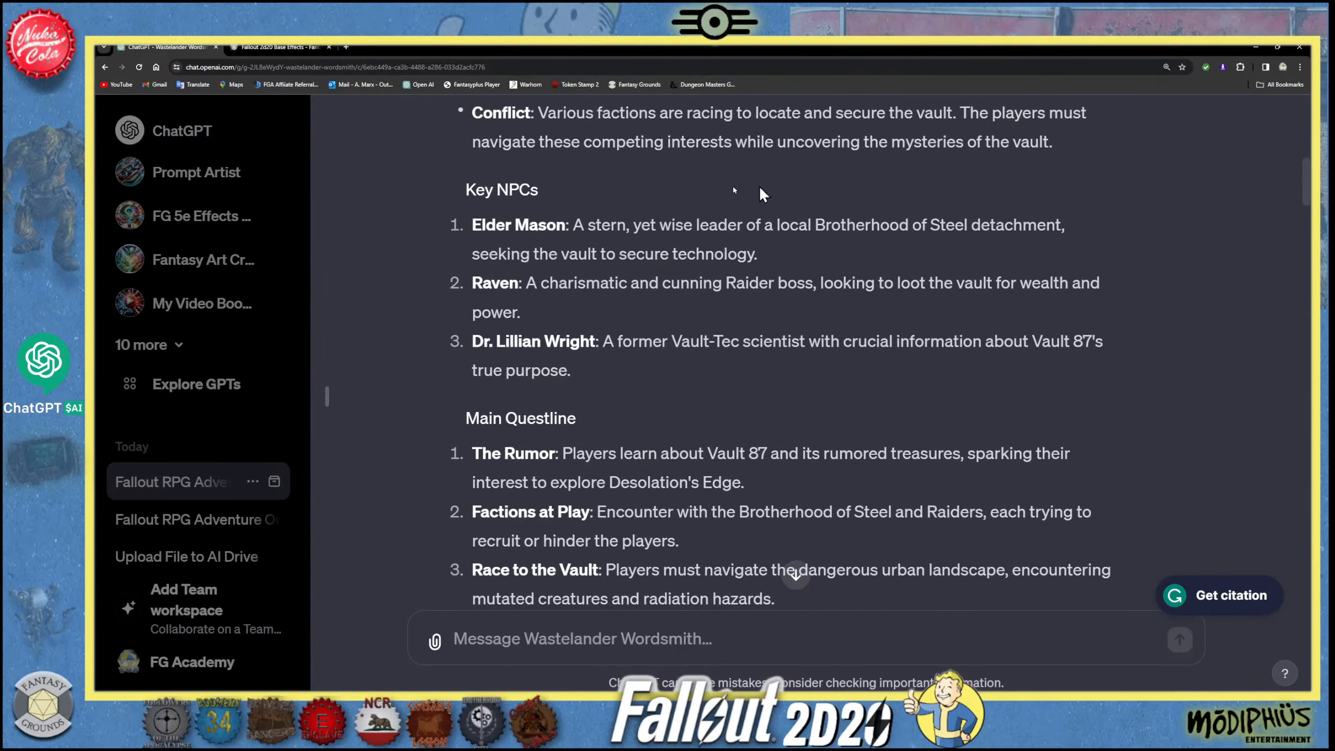
pyautogui.moveTo(461, 187); pyautogui.dragTo(704, 363)
pyautogui.rightClick(716, 343)
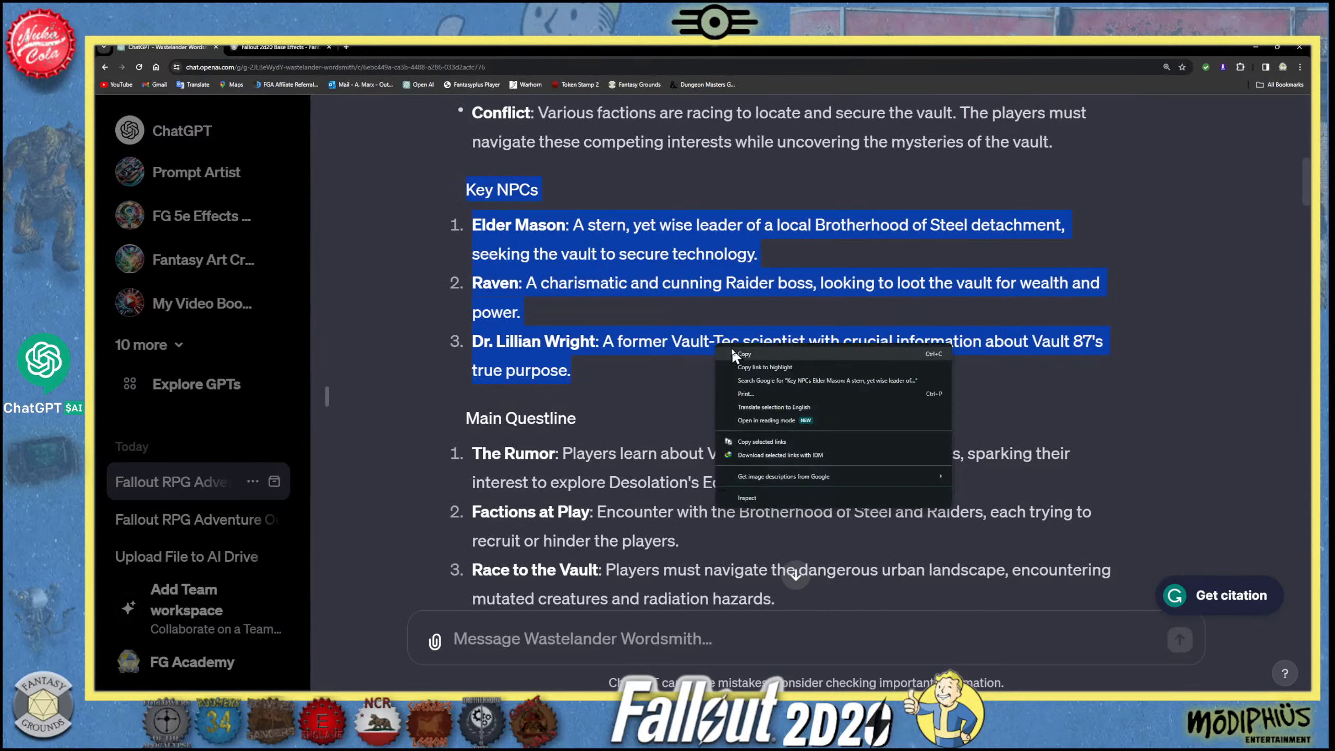
pyautogui.click(736, 351)
# - Start a new message to Wastelander Wordsmith with "Please create a detailed"
pyautogui.click(485, 639)
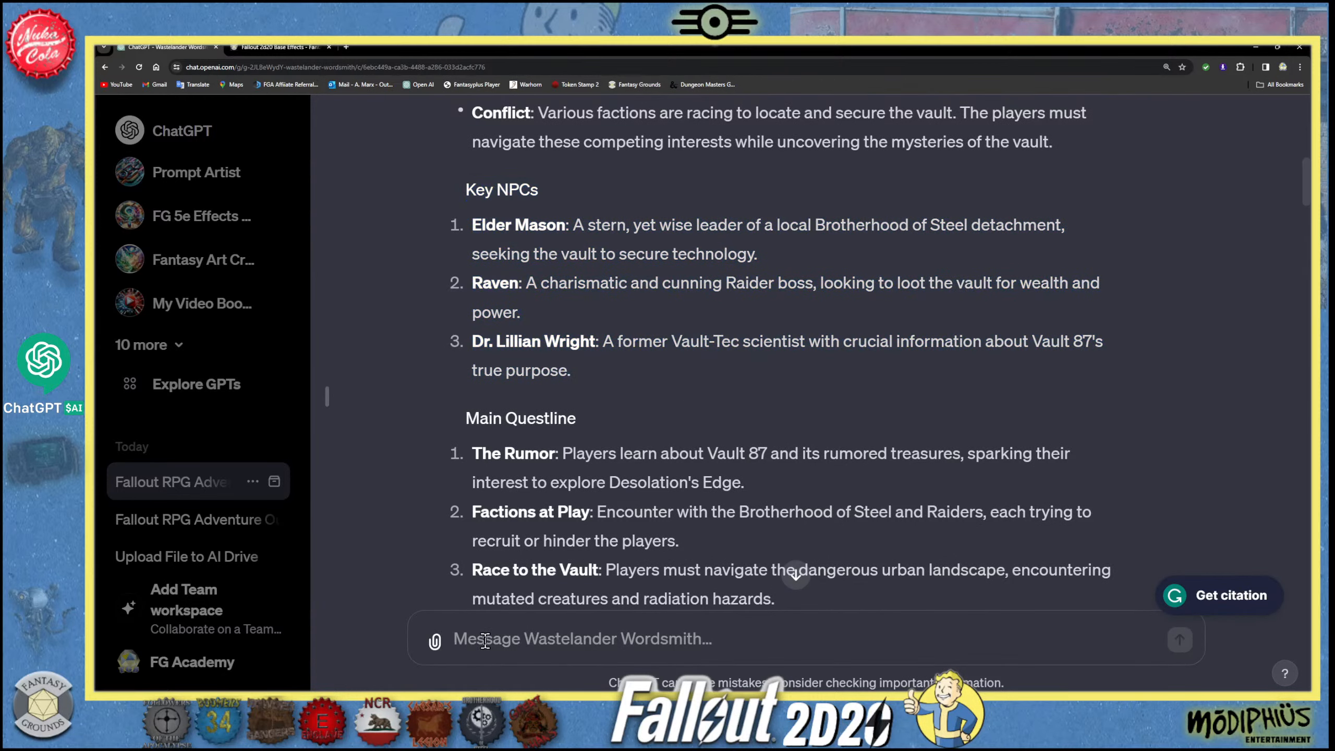
pyautogui.write('PLease cr')
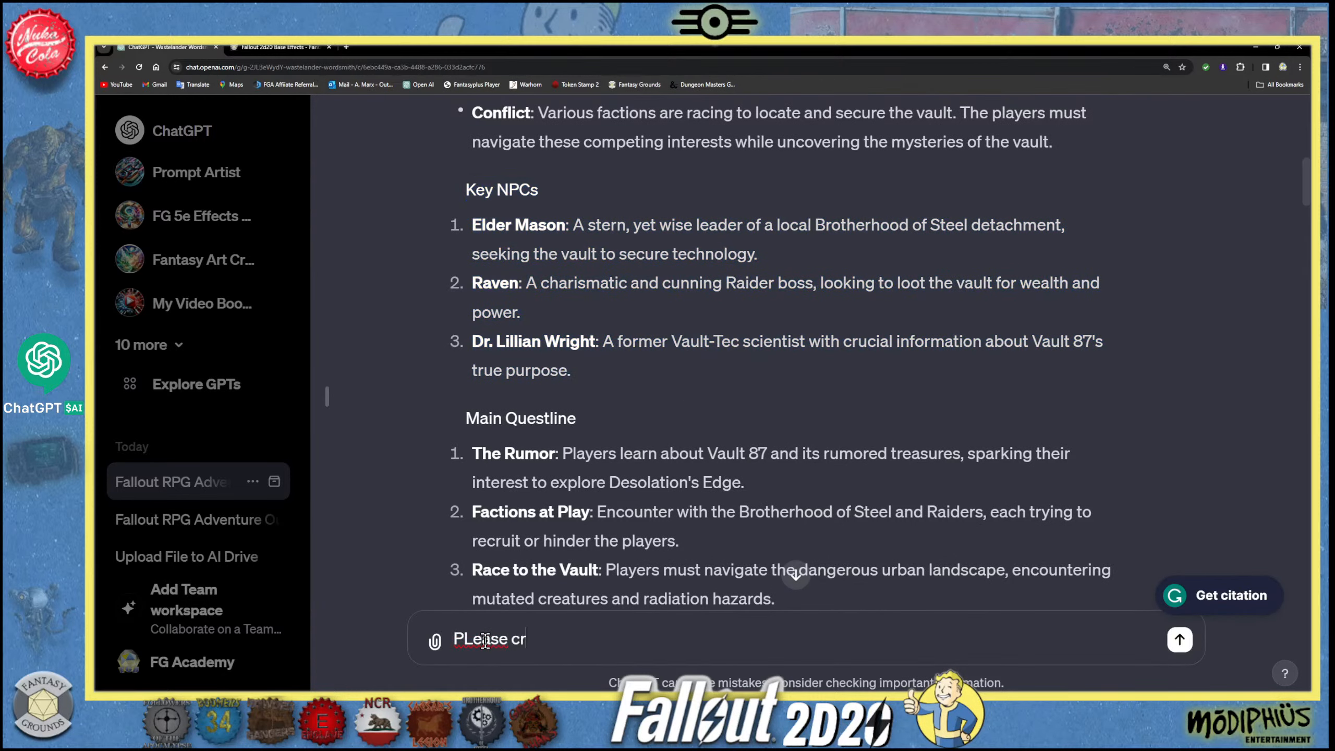
pyautogui.write('eate a detailed')
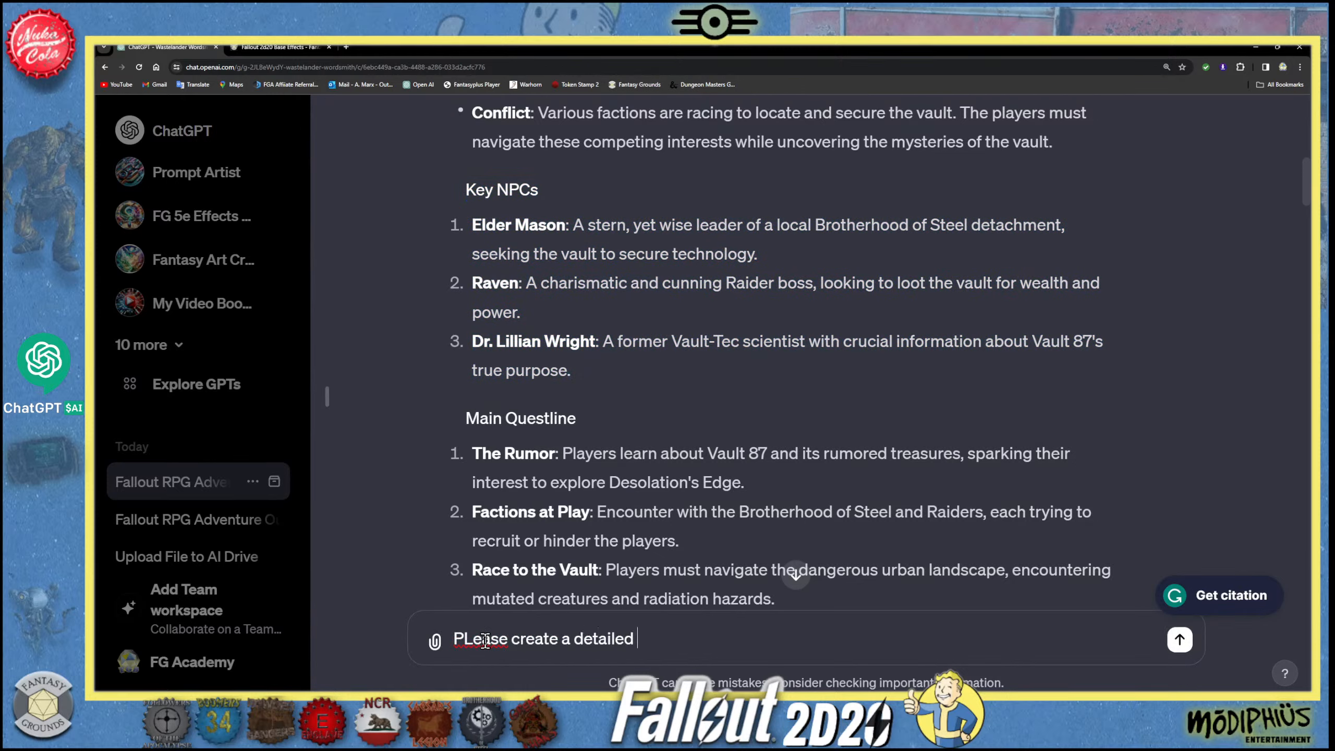
pyautogui.click(475, 643)
pyautogui.press('BackSpace')
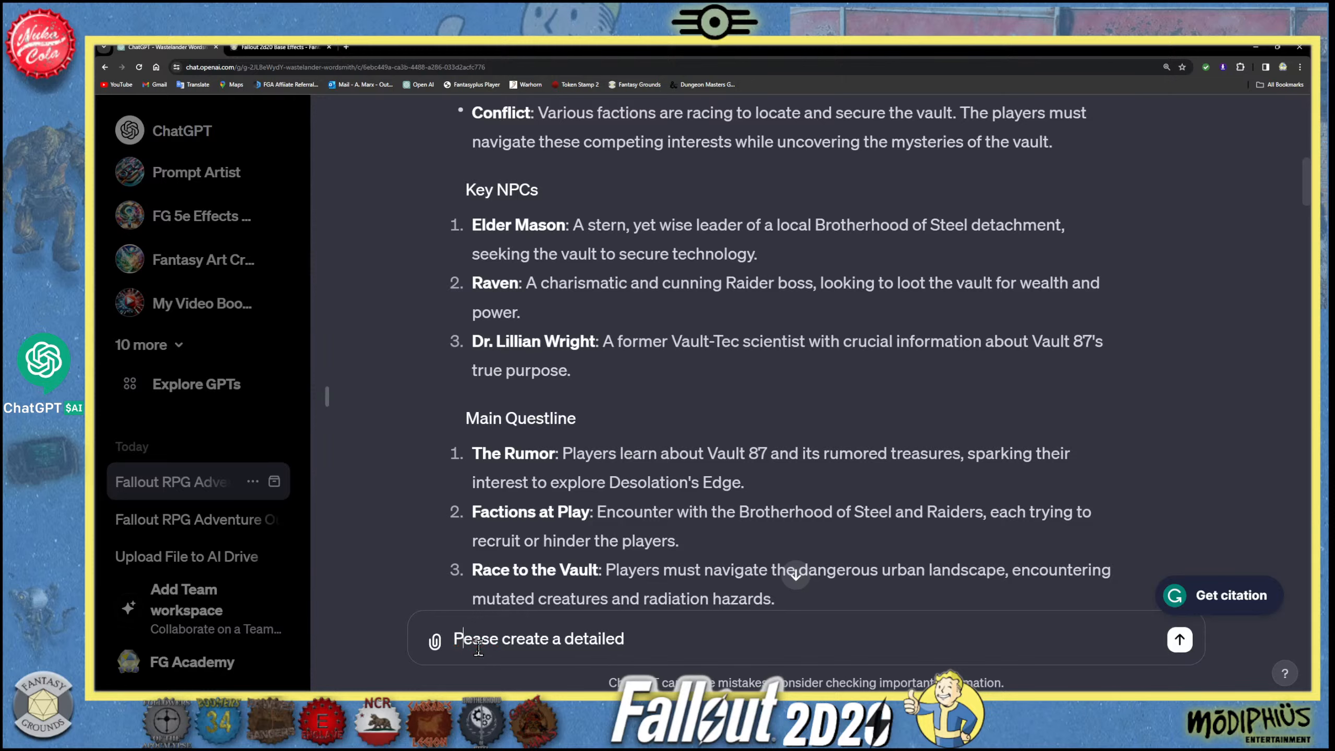
pyautogui.write('l')
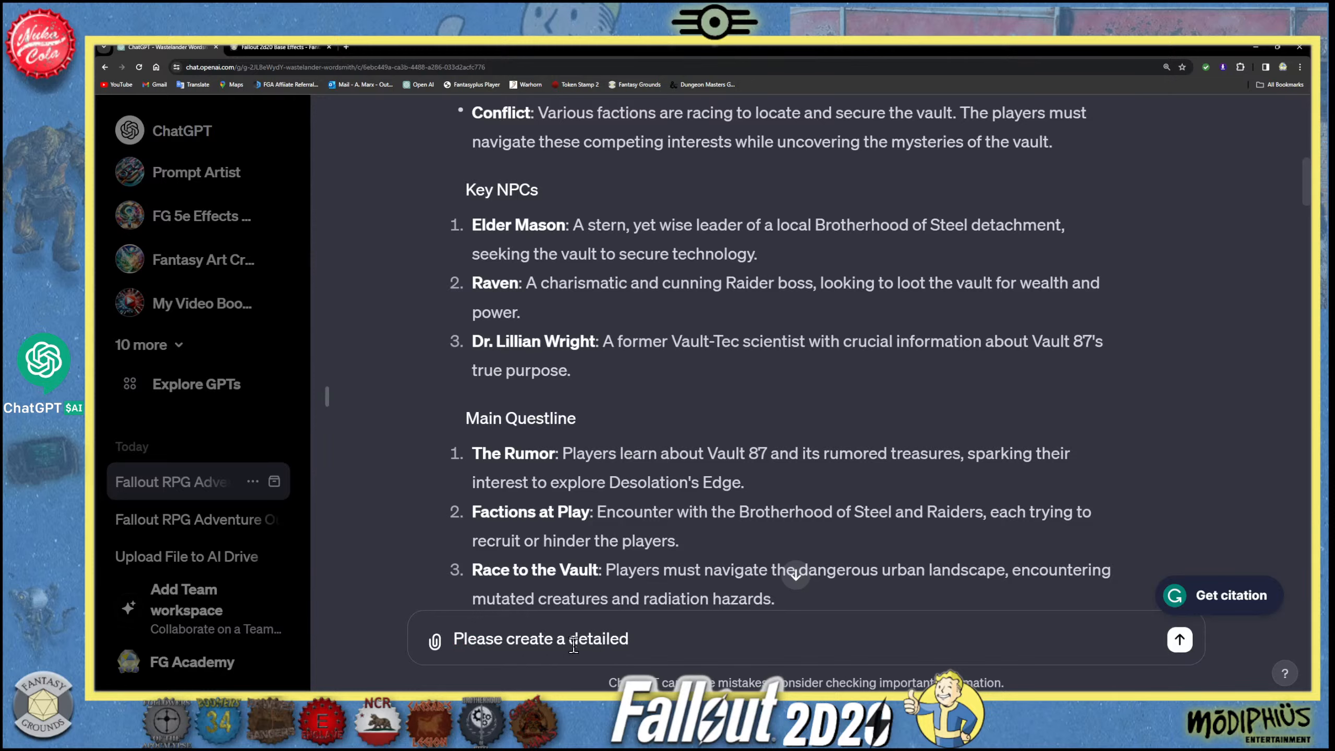
# - Remove "a" before "detailed" and extend the unsent message with "and separate", spelled correctly
pyautogui.doubleClick(560, 639)
pyautogui.press('BackSpace')
pyautogui.press('BackSpace')
pyautogui.write('item')
pyautogui.press('BackSpace')
pyautogui.press('BackSpace')
pyautogui.press('BackSpace')
pyautogui.write('and spearate')
pyautogui.rightClick(684, 639)
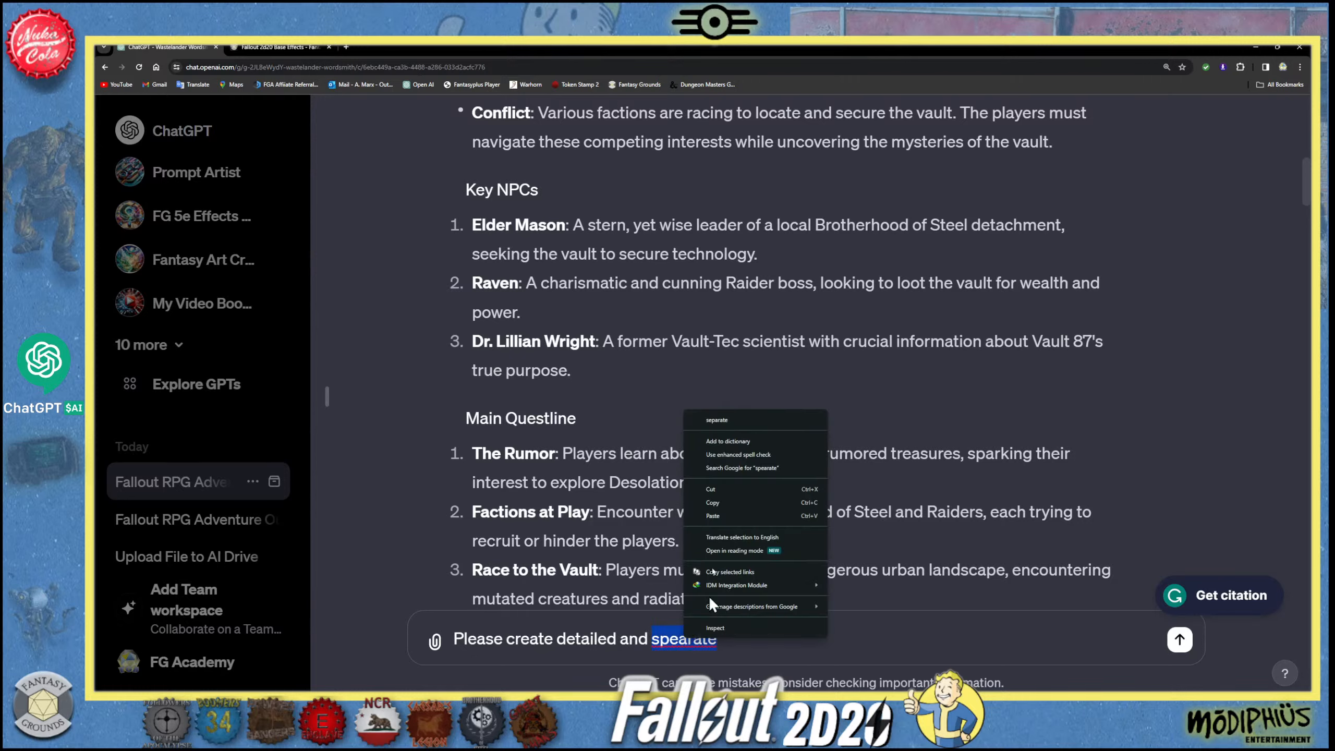
pyautogui.click(728, 421)
# - Complete the sentence with "portraits for all three NPCs based on the basic information below." and paste the copied Key NPCs text beneath it
pyautogui.write('po')
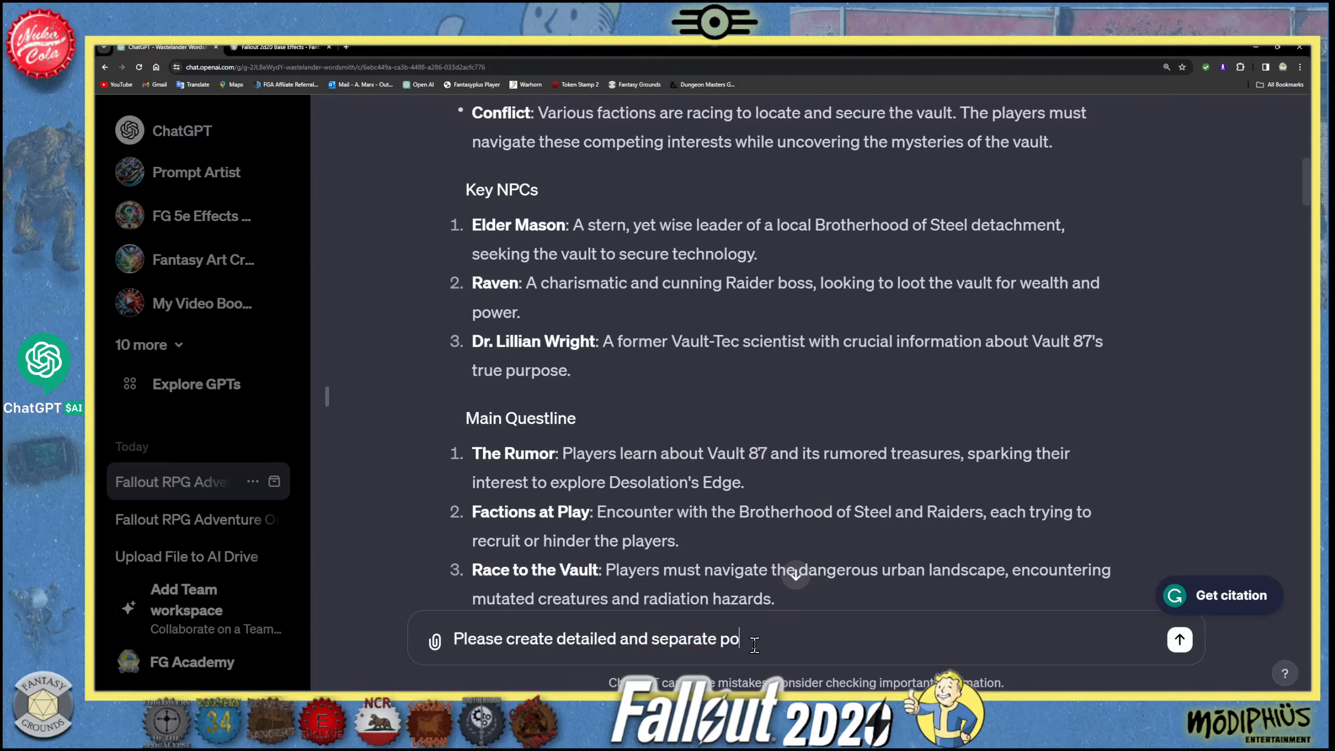
pyautogui.write('rtraits for all three NPCS')
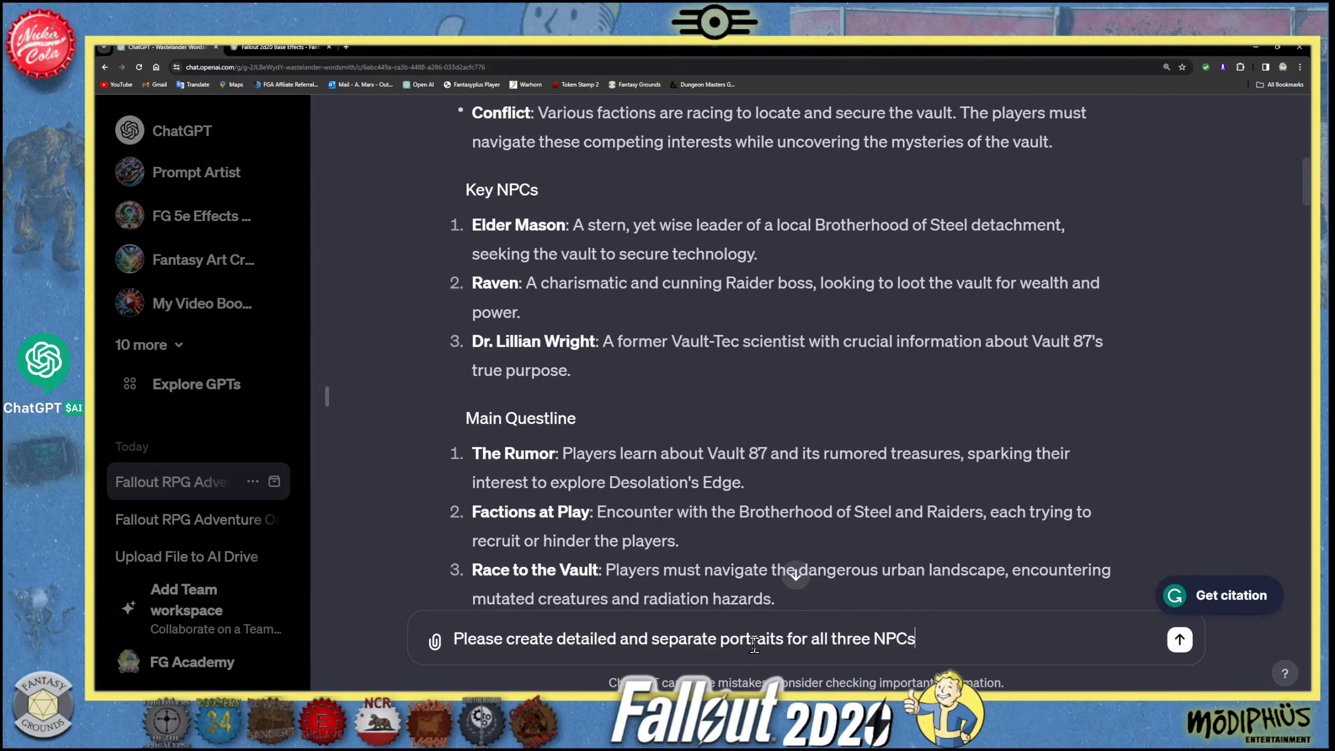
pyautogui.write(' based on the basi')
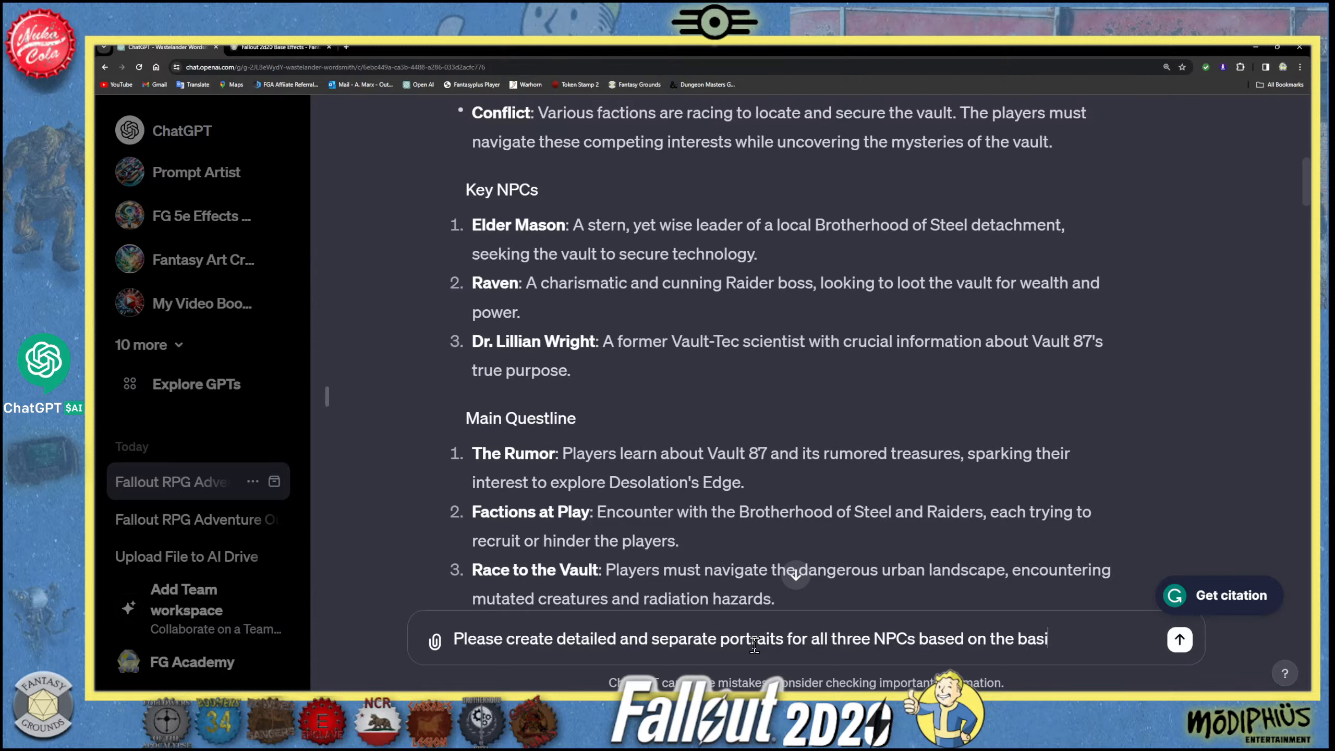
pyautogui.write('c information below.')
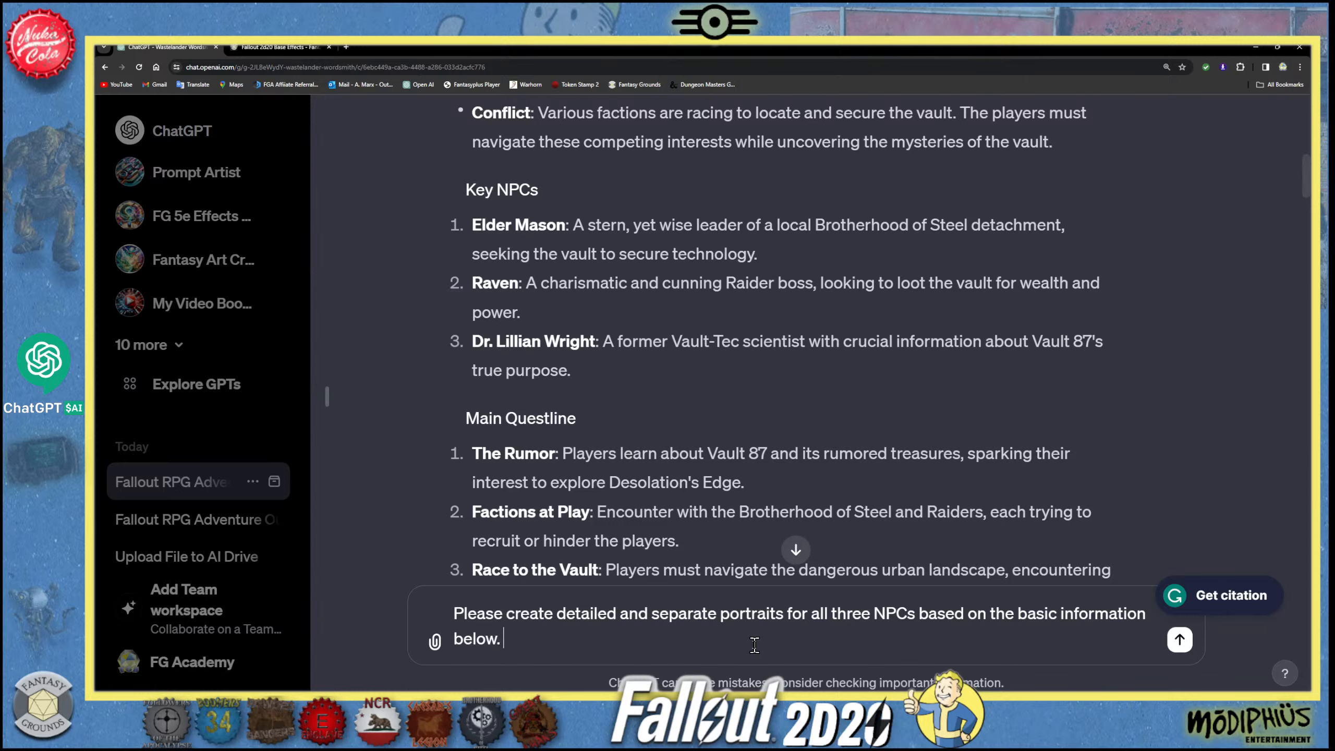
pyautogui.hotkey('shift', 'Return')
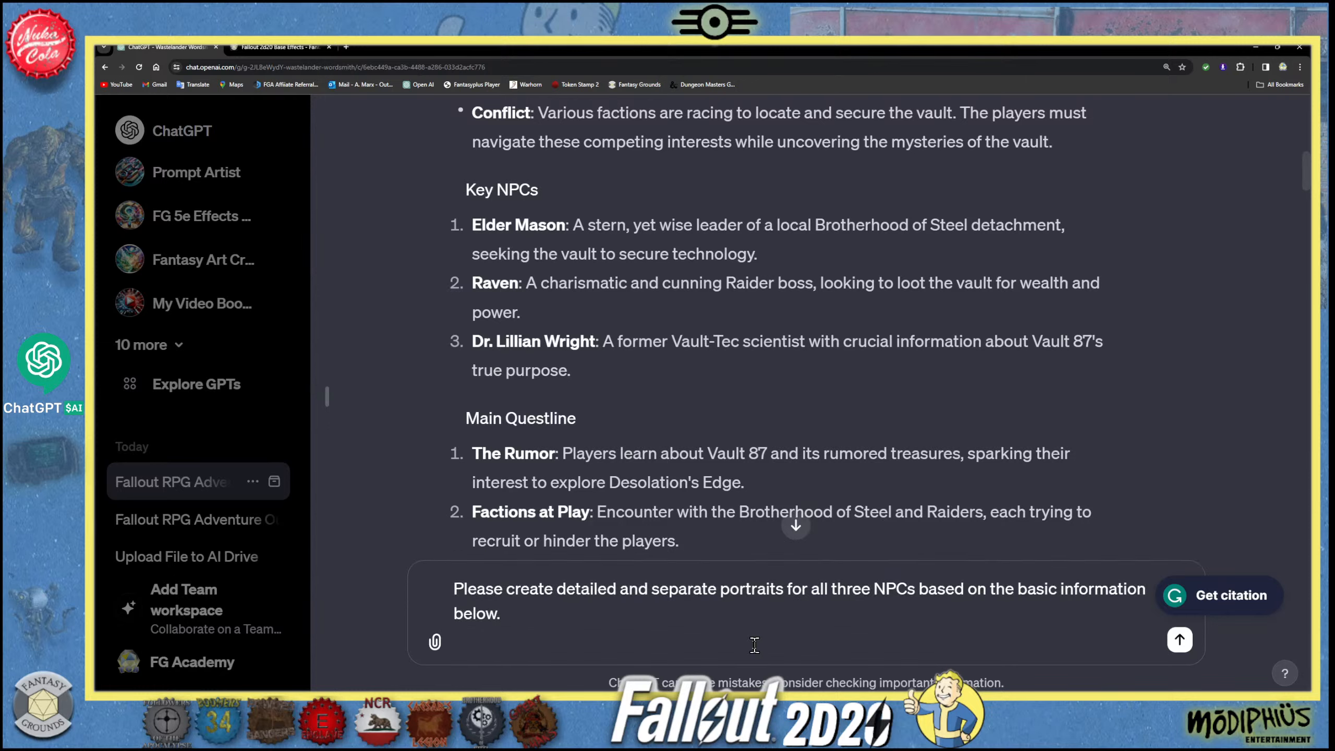
pyautogui.hotkey('ctrl', 'v')
# - Insert "Fallout style" before "portraits" and "different" before "NPCs" in the message's opening sentence
pyautogui.scroll(2, 574, 541)
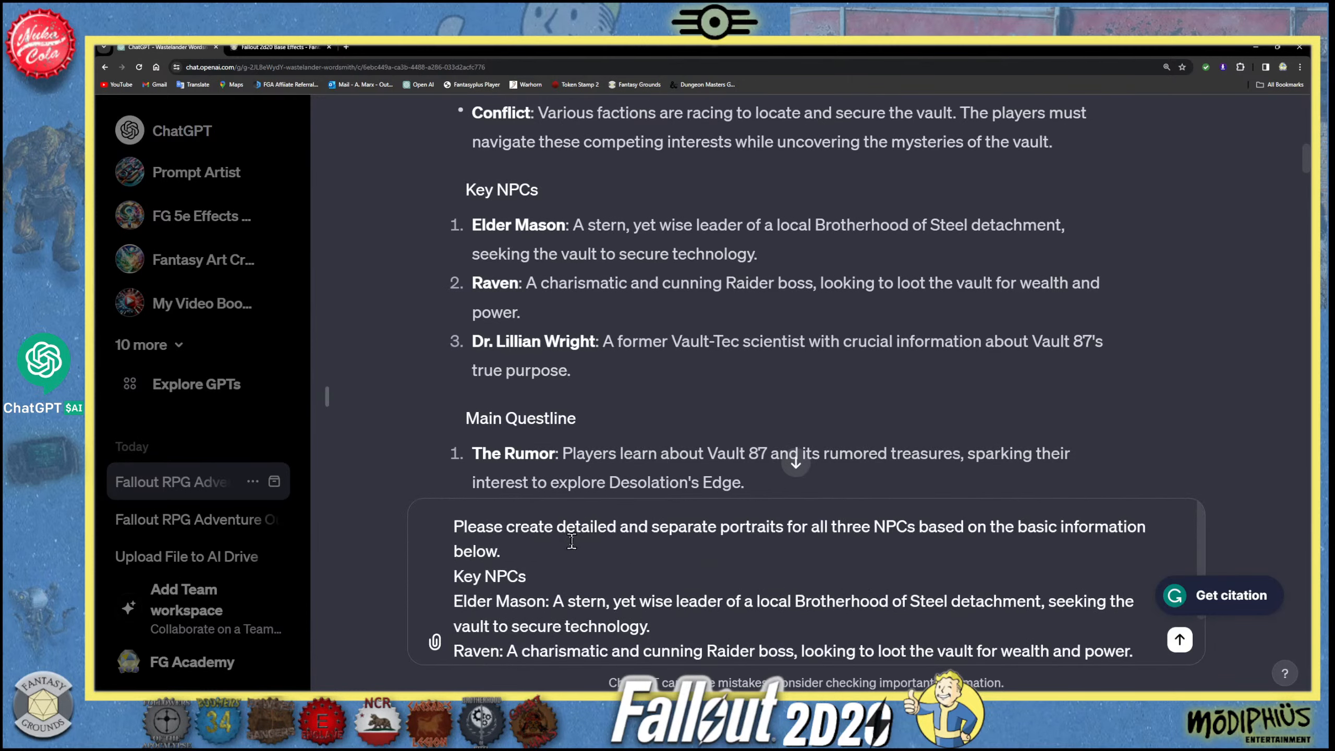
pyautogui.click(718, 528)
pyautogui.write('FAllpoout s')
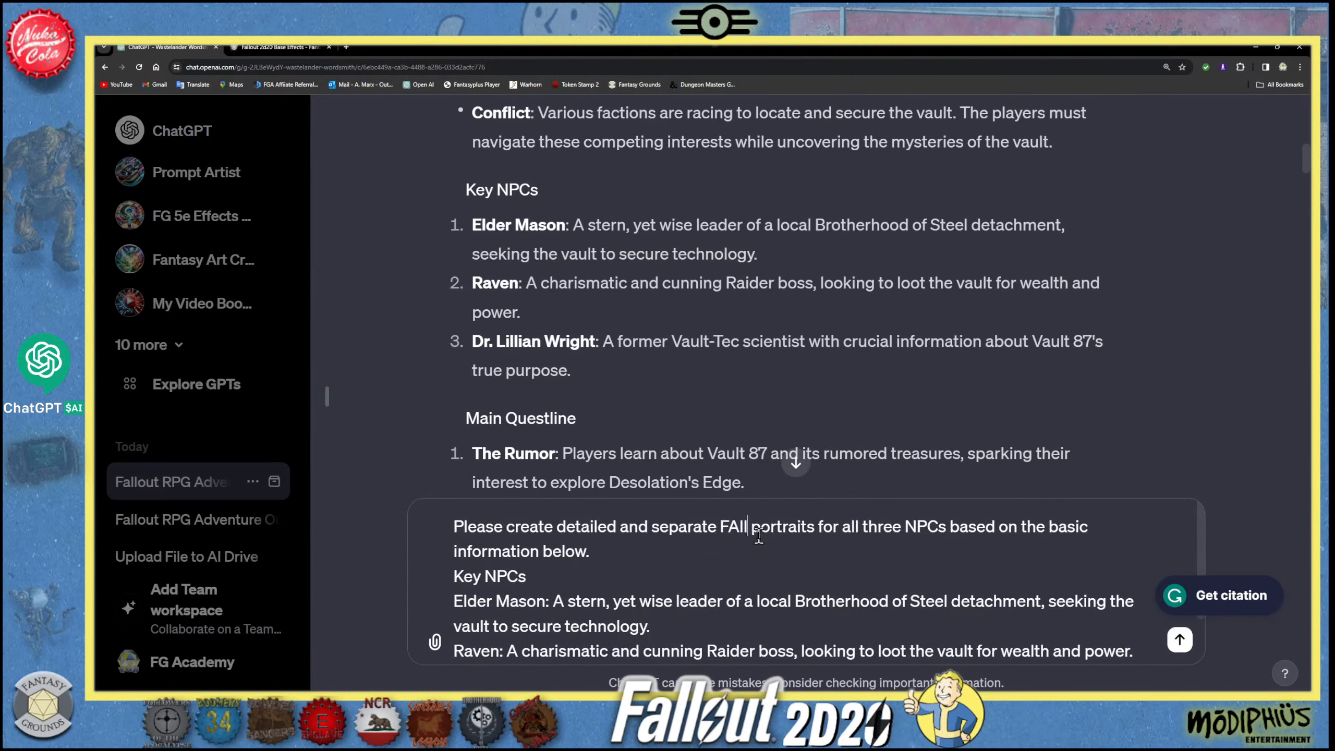
pyautogui.write('tyle')
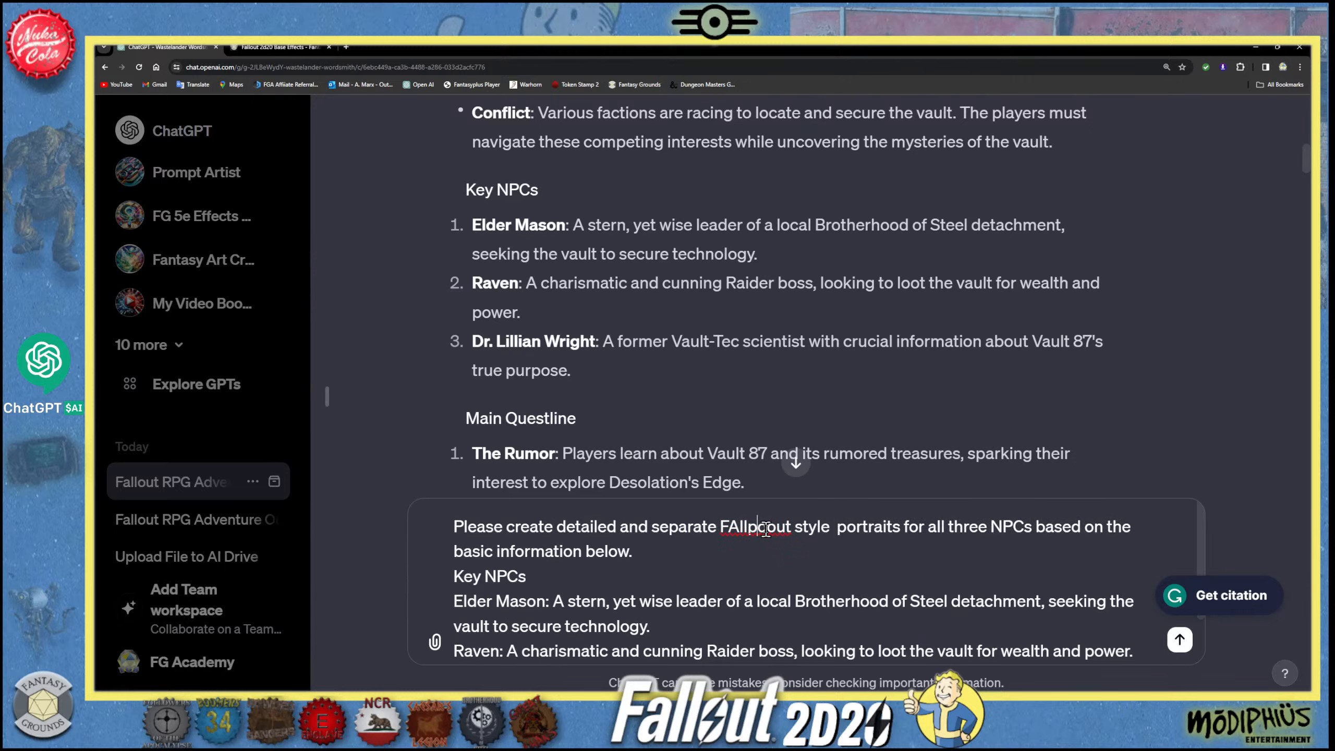
pyautogui.click(767, 527)
pyautogui.press('BackSpace')
pyautogui.press('BackSpace')
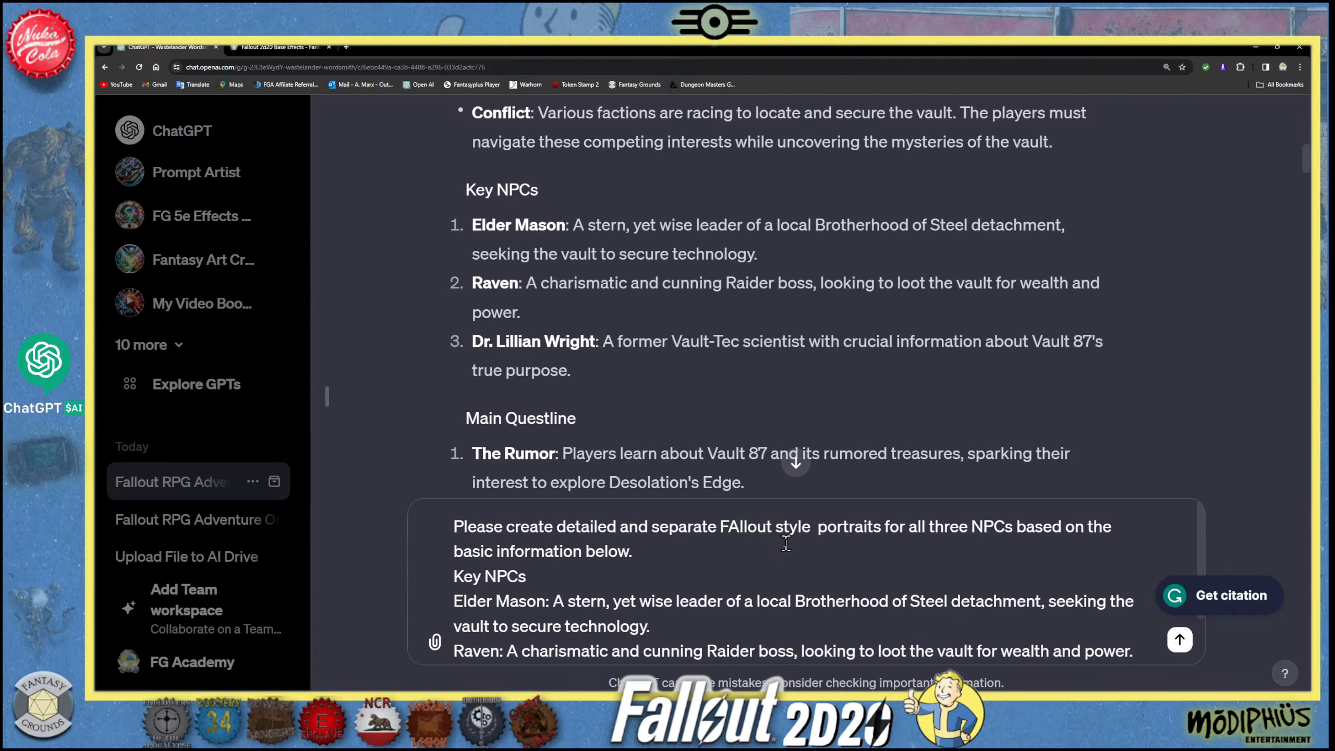
pyautogui.click(740, 527)
pyautogui.press('BackSpace')
pyautogui.write('a')
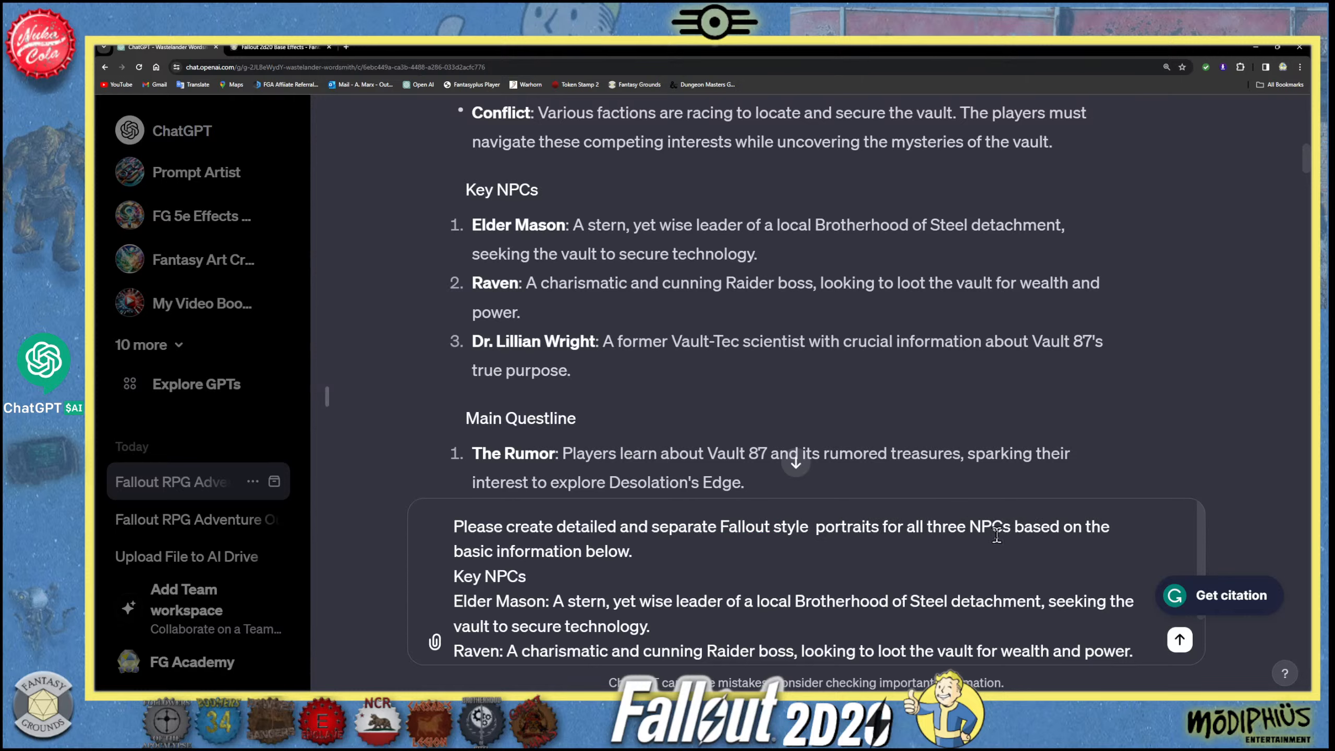
pyautogui.write('different')
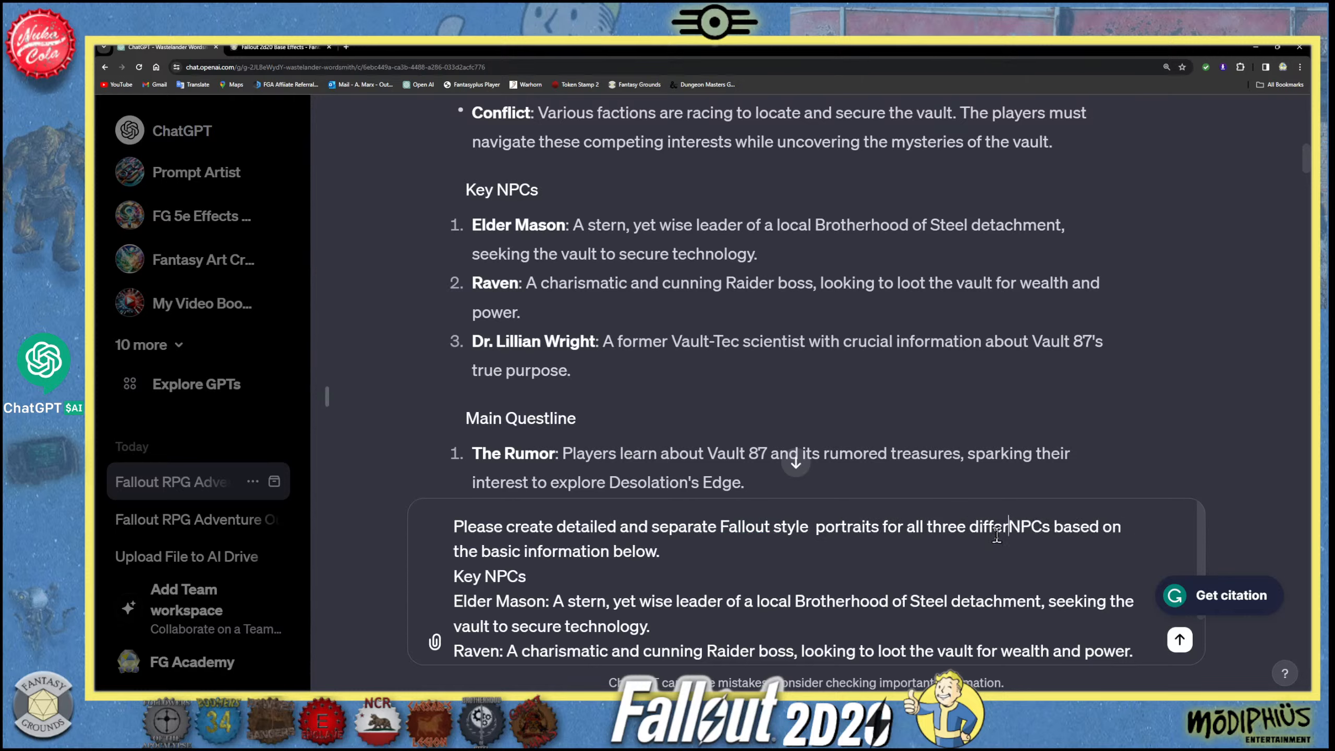
# - Add "Male" to the Brotherhood leader's description and "Female" to the Raider boss's and the Vault-Tec scientist's descriptions
pyautogui.scroll(-2, 759, 586)
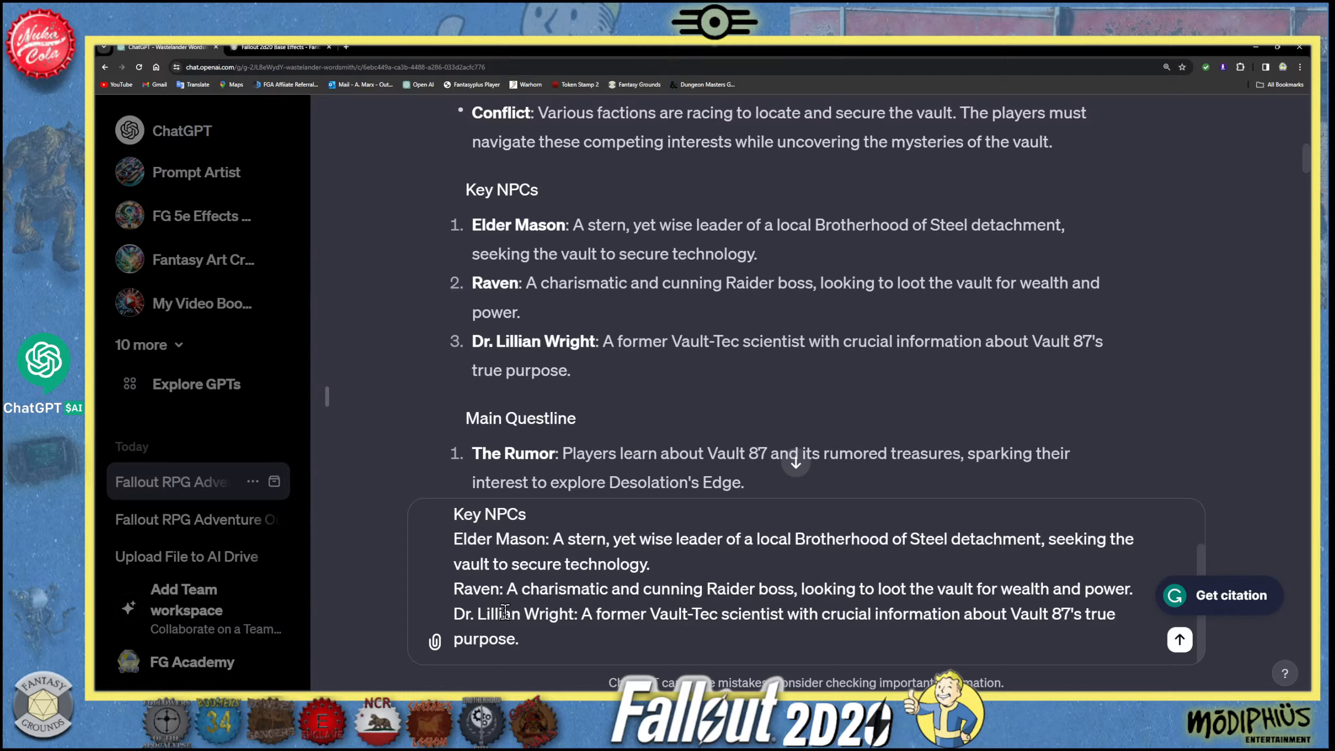
pyautogui.click(668, 562)
pyautogui.write('Male')
pyautogui.click(1138, 588)
pyautogui.hotkey('shift', 'Return')
pyautogui.write('Female')
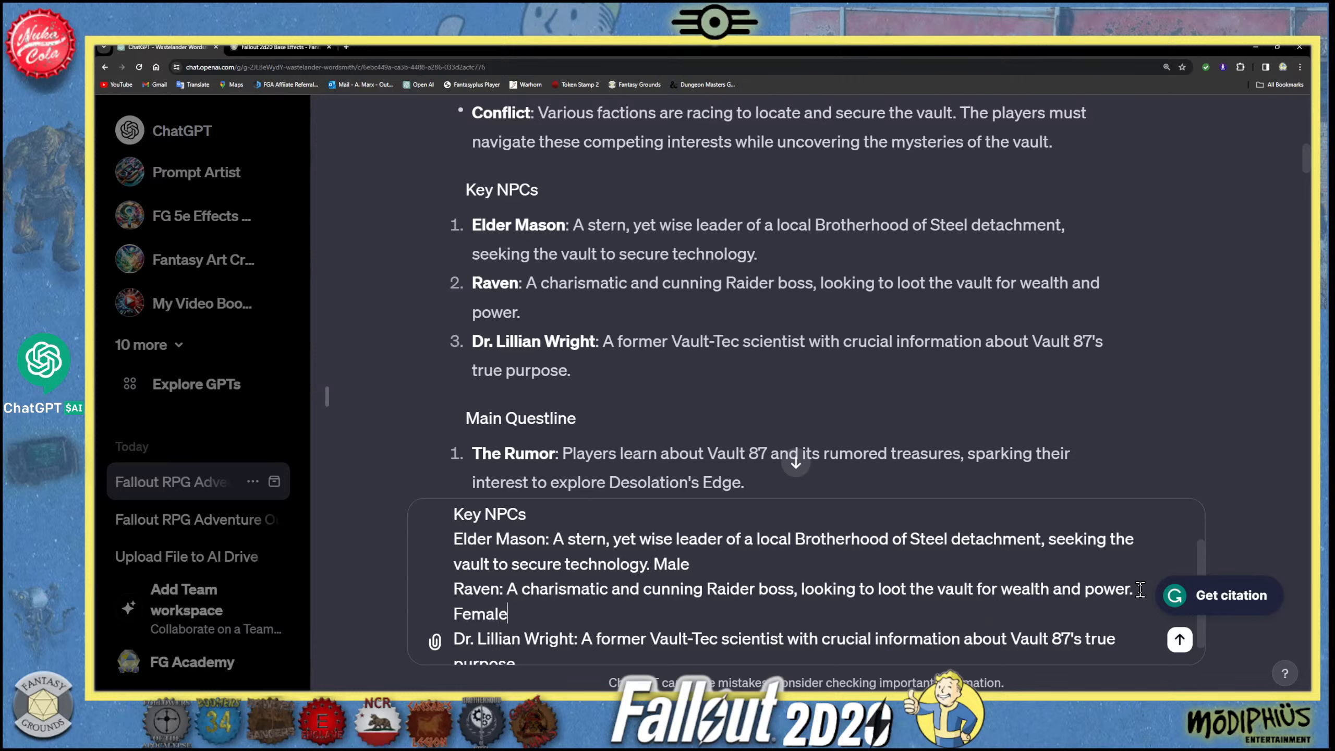
pyautogui.scroll(-1, 588, 612)
pyautogui.click(555, 642)
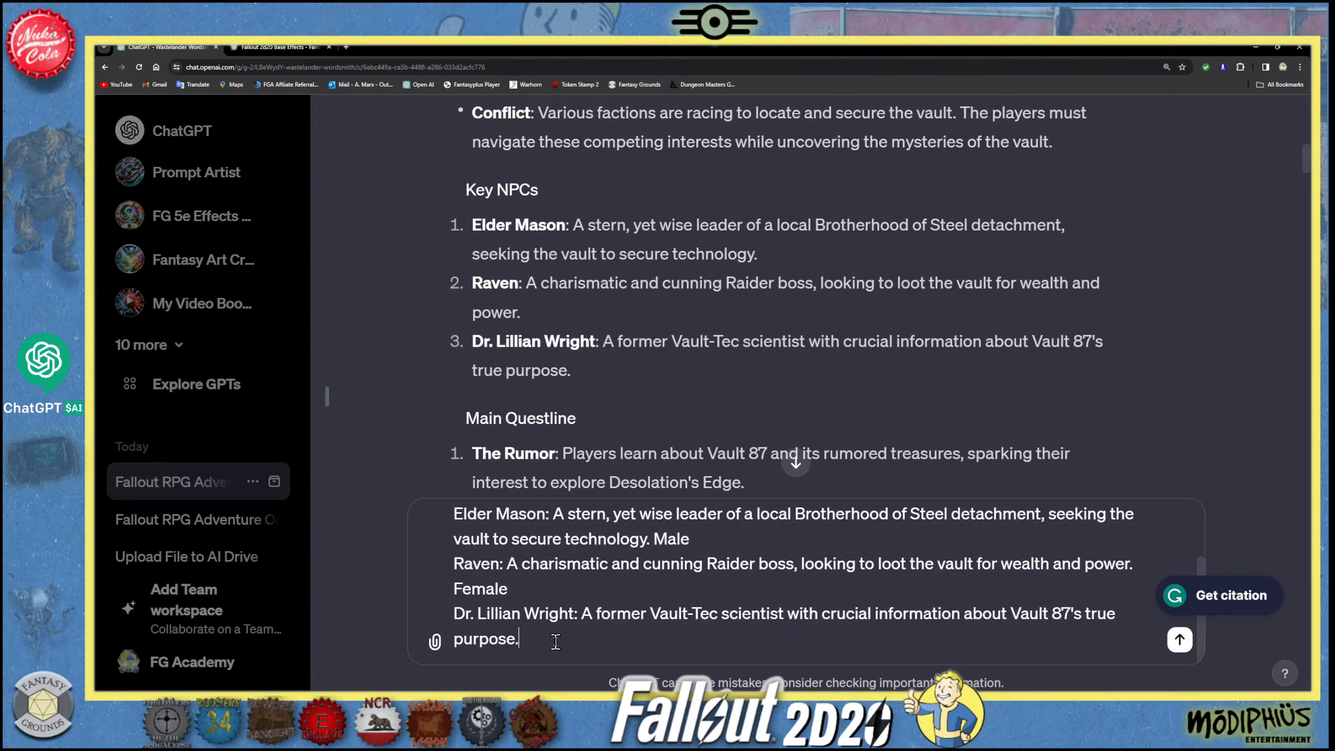
pyautogui.write('Female')
# - Add a new line below the NPC descriptions beginning with "Expert and detailed"
pyautogui.click(530, 582)
pyautogui.scroll(2, 532, 581)
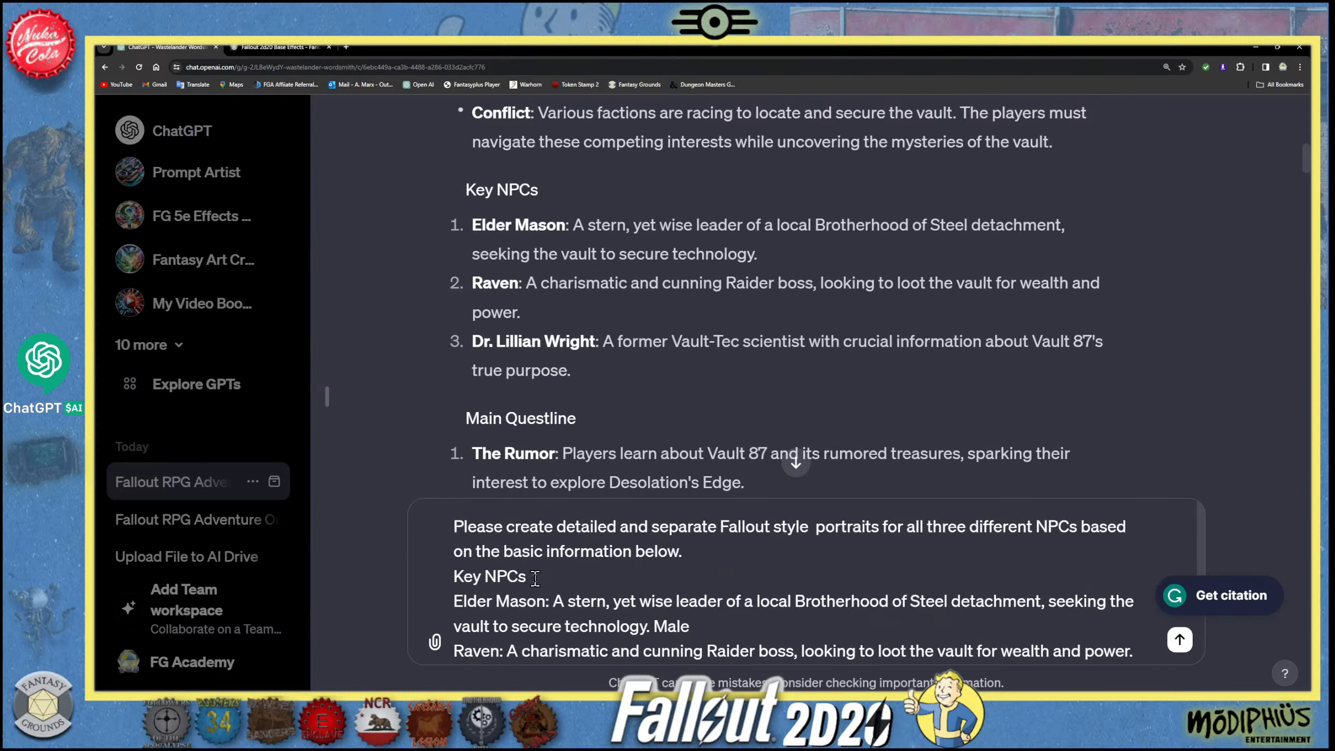
pyautogui.scroll(-2, 535, 578)
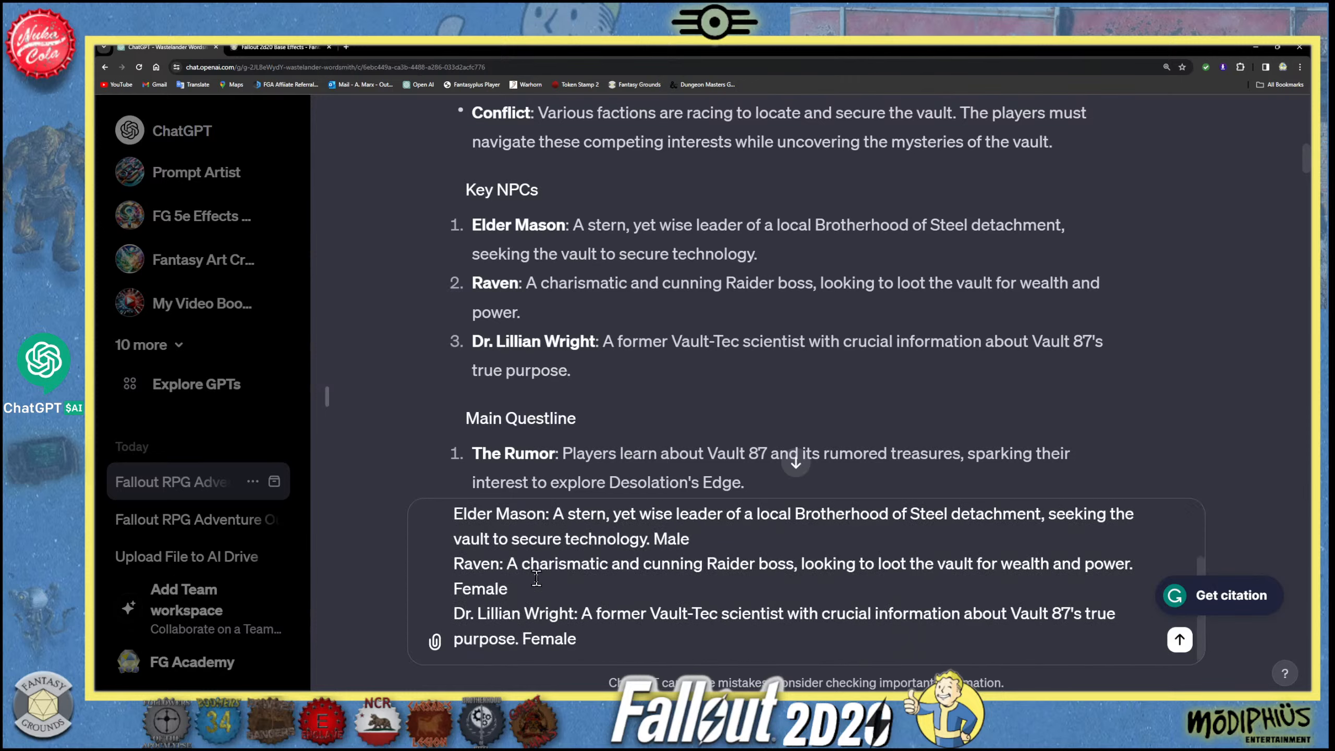
pyautogui.click(601, 650)
pyautogui.hotkey('shift', 'Return')
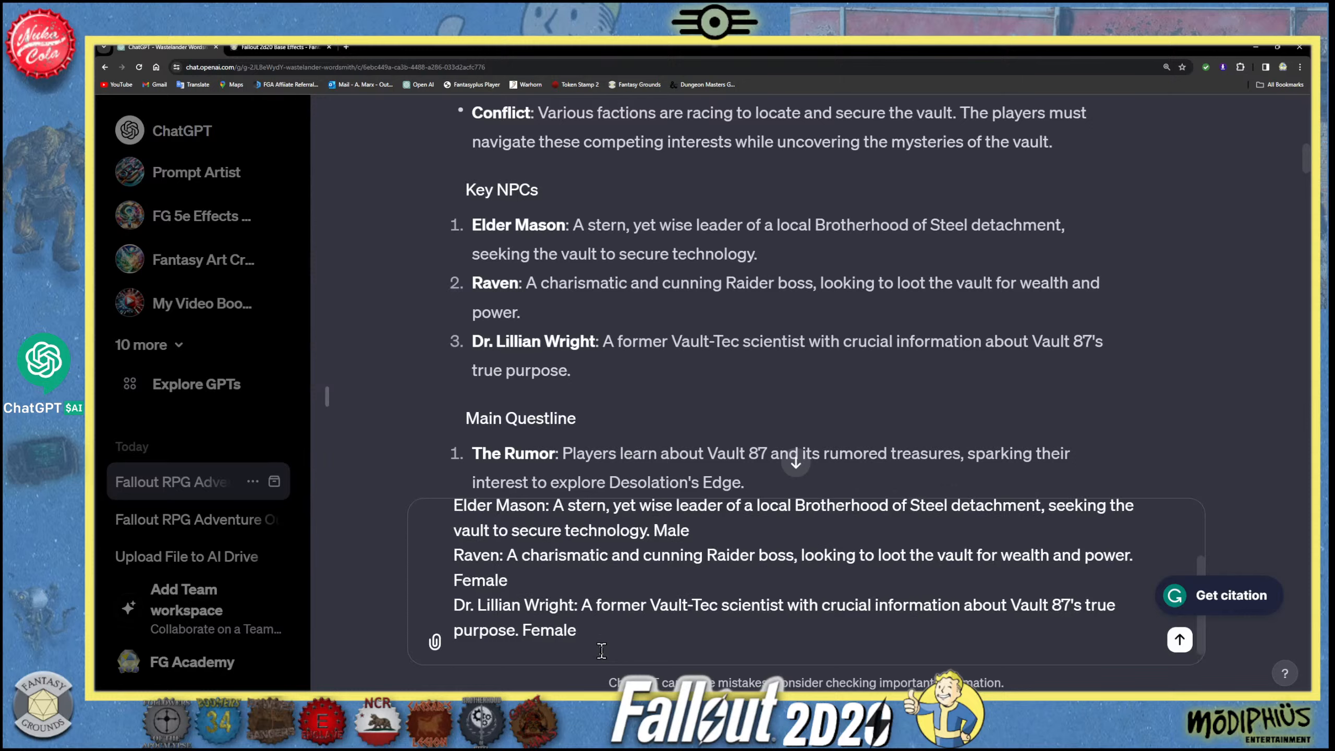
pyautogui.write('Expert and detailed')
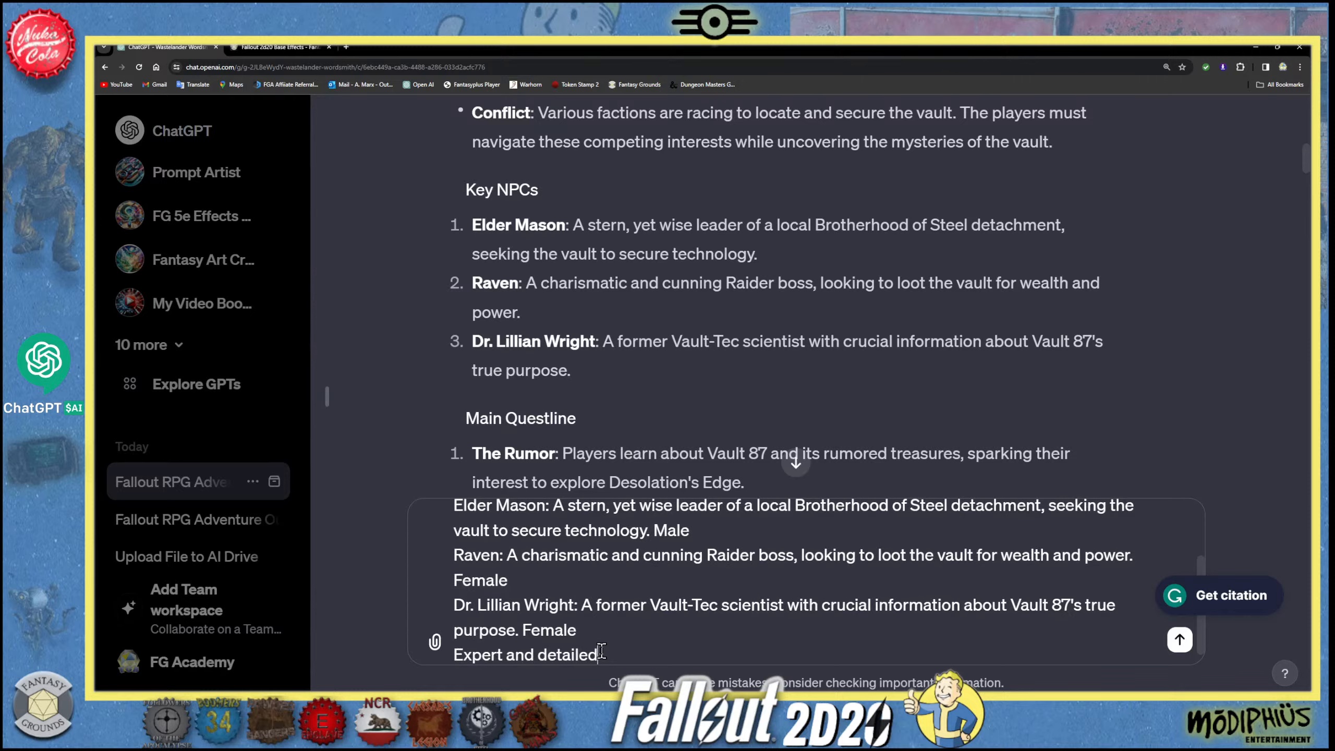
pyautogui.write(' Fallout character ar')
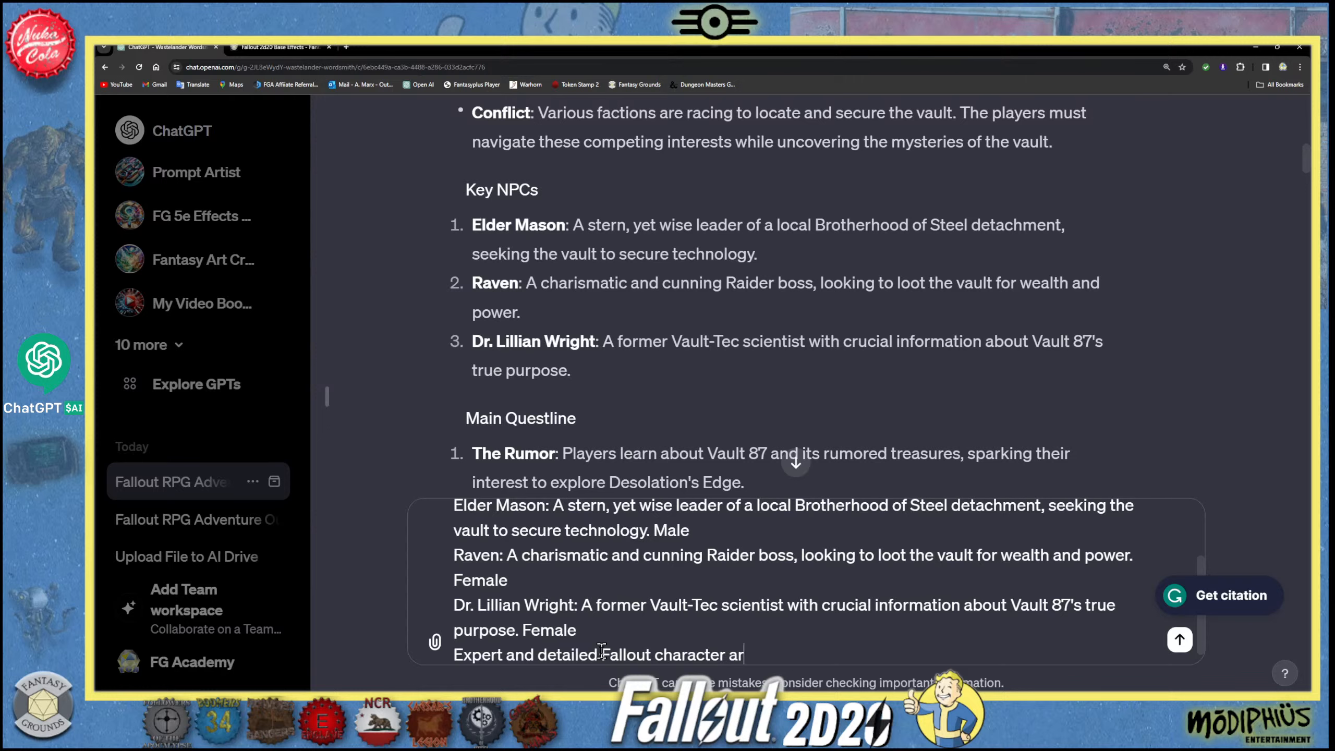
# - Continue the message's last line with "Fallout character artwork"
pyautogui.write('twork. 3D animat')
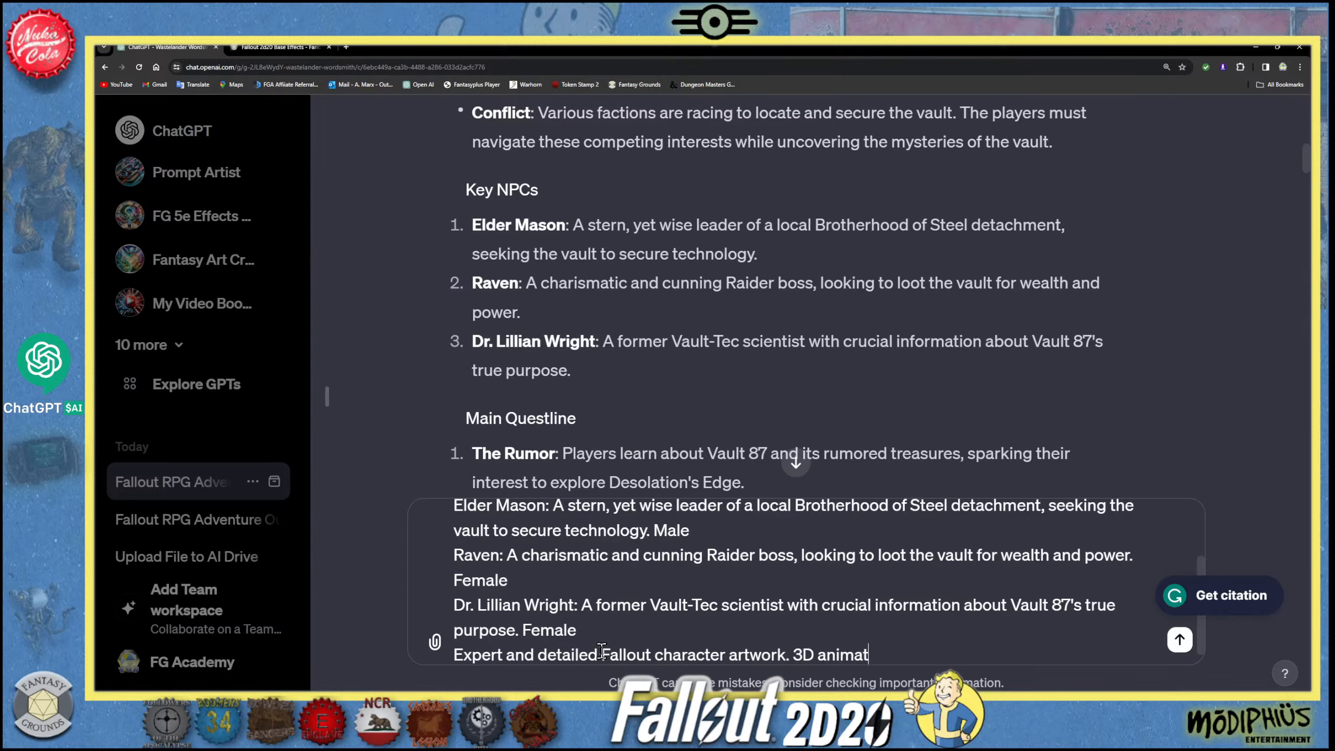
pyautogui.write('ion, Octane render ')
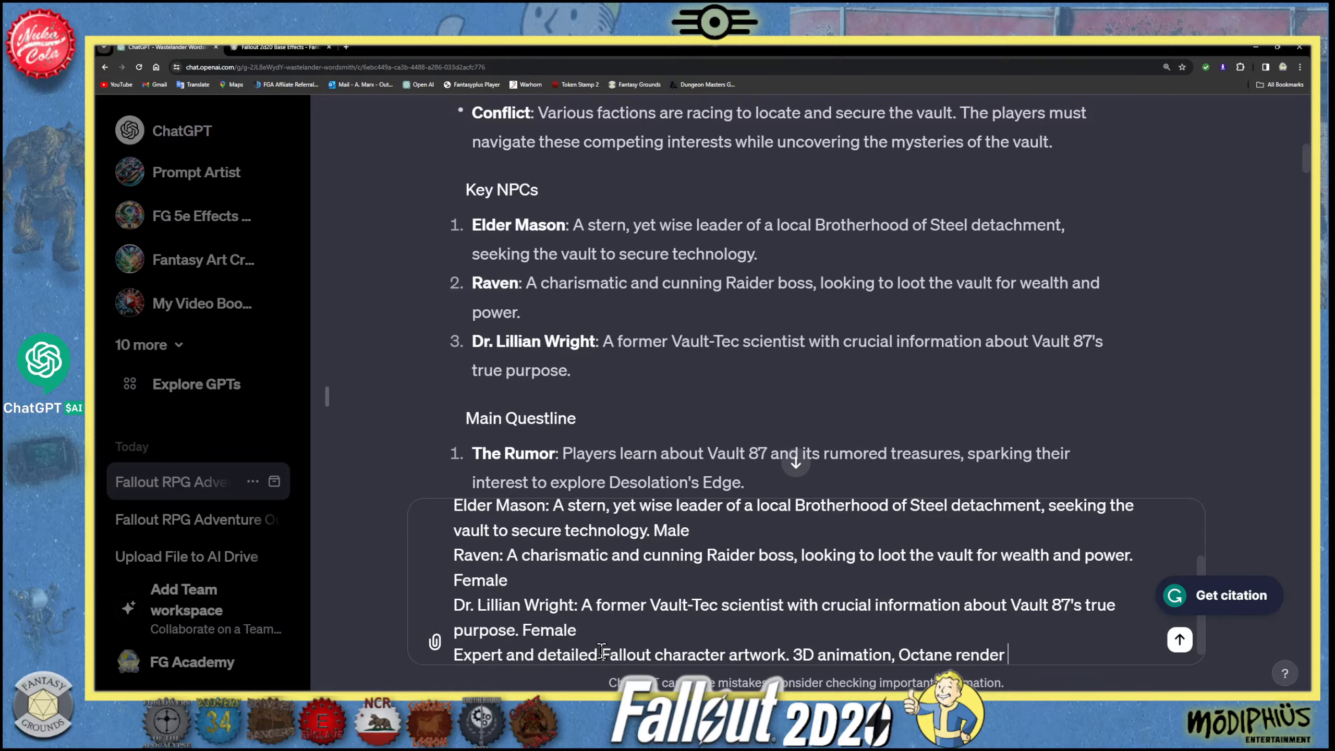
pyautogui.write('art style.')
# - Add a final line reading "9:16 vertical tall portrait aspect ratio." and send the portrait request
pyautogui.hotkey('shift', 'Return')
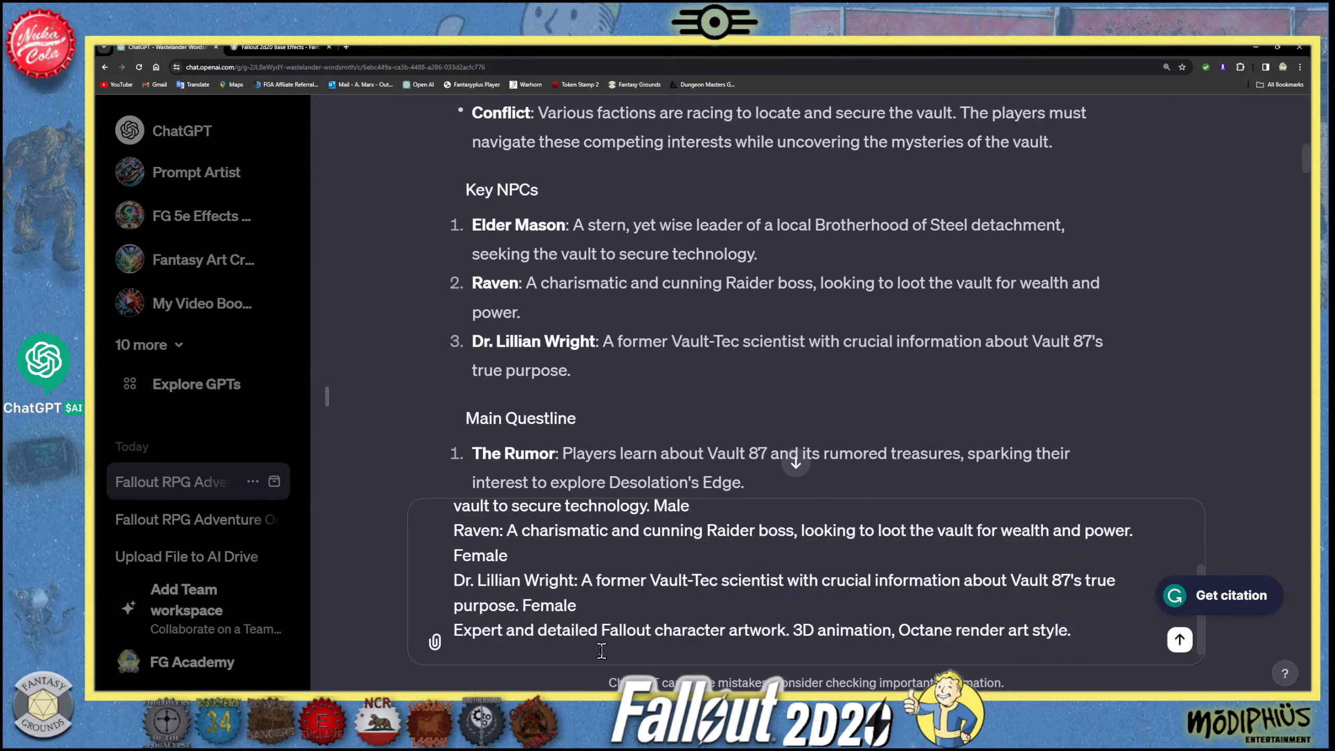
pyautogui.write('9:16')
pyautogui.write('tall')
pyautogui.press('BackSpace')
pyautogui.press('BackSpace')
pyautogui.press('BackSpace')
pyautogui.press('BackSpace')
pyautogui.press('BackSpace')
pyautogui.write('vertical tall por')
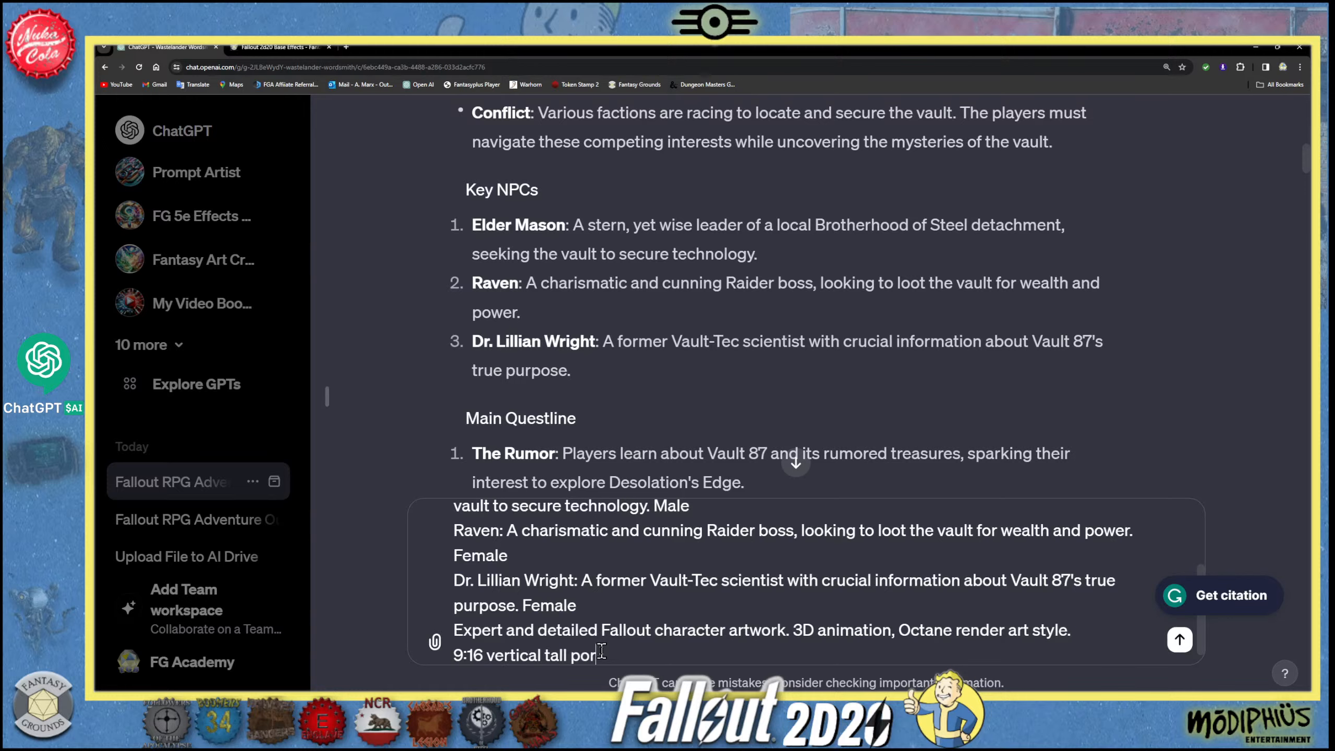
pyautogui.write('trait aspect ratio.')
pyautogui.click(1179, 639)
# - Examine the Brotherhood leader's portrait in the newest reply against the requested details and tall format
pyautogui.scroll(-11, 693, 542)
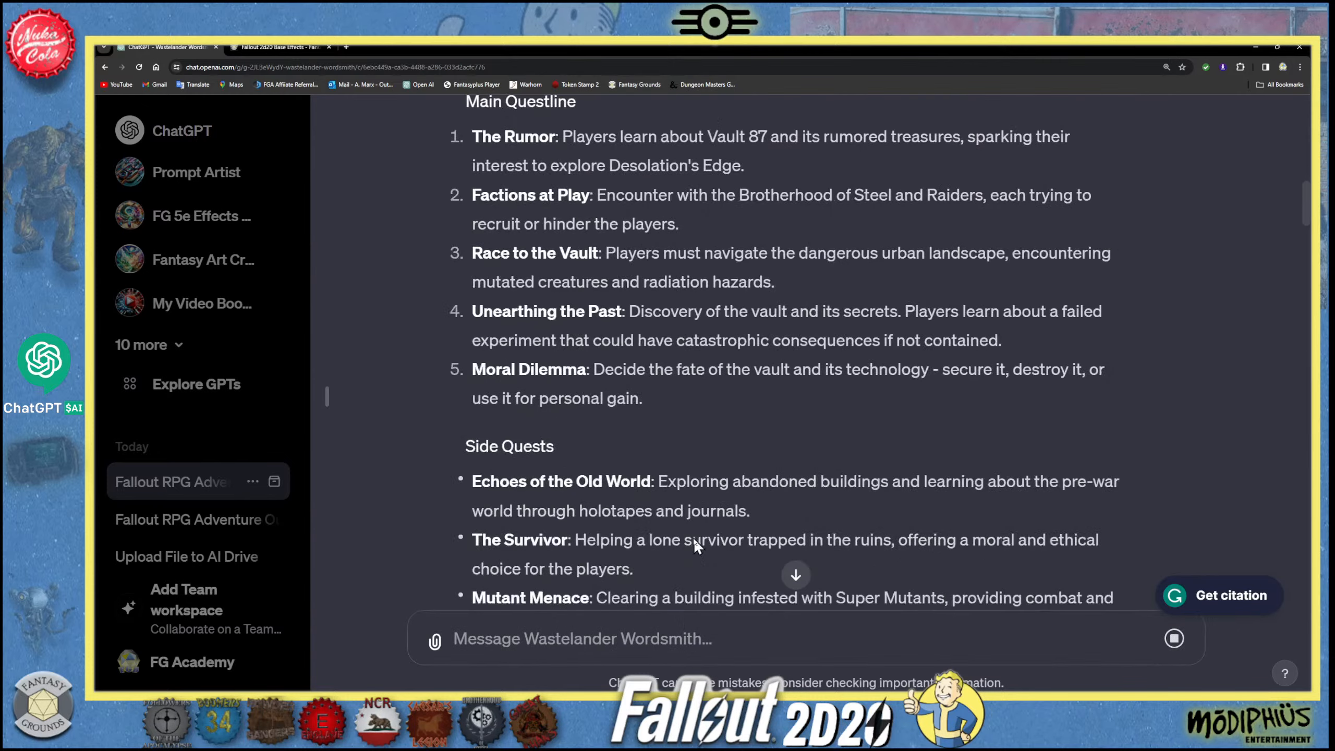
pyautogui.scroll(-10, 693, 549)
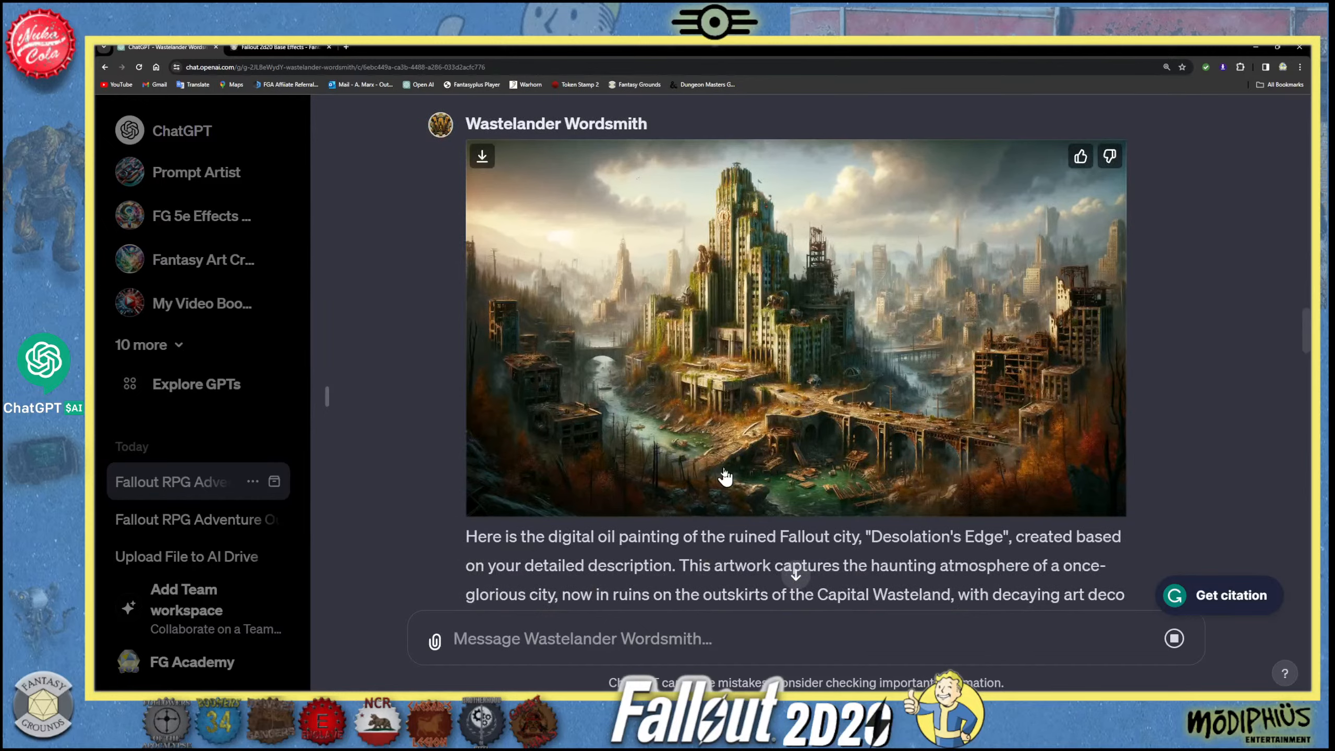
pyautogui.scroll(-7, 728, 482)
pyautogui.scroll(-12, 733, 485)
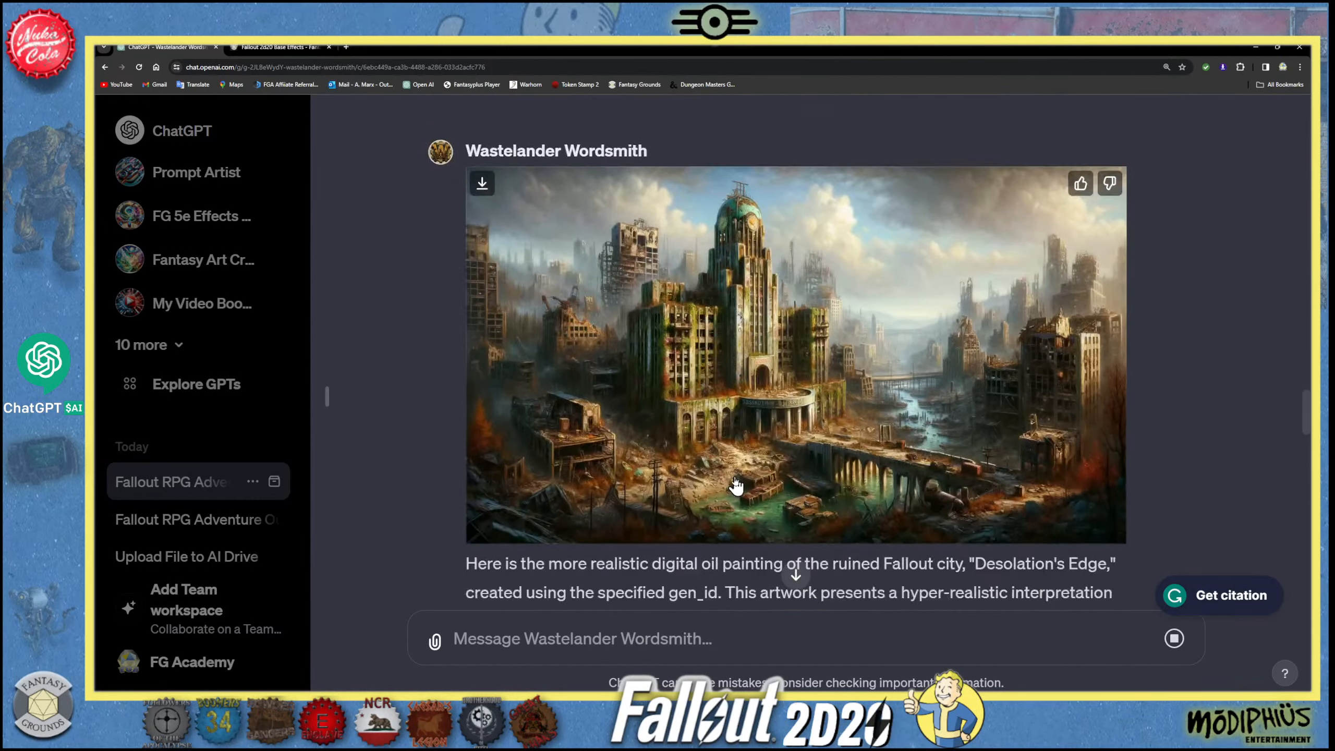
pyautogui.scroll(-15, 736, 479)
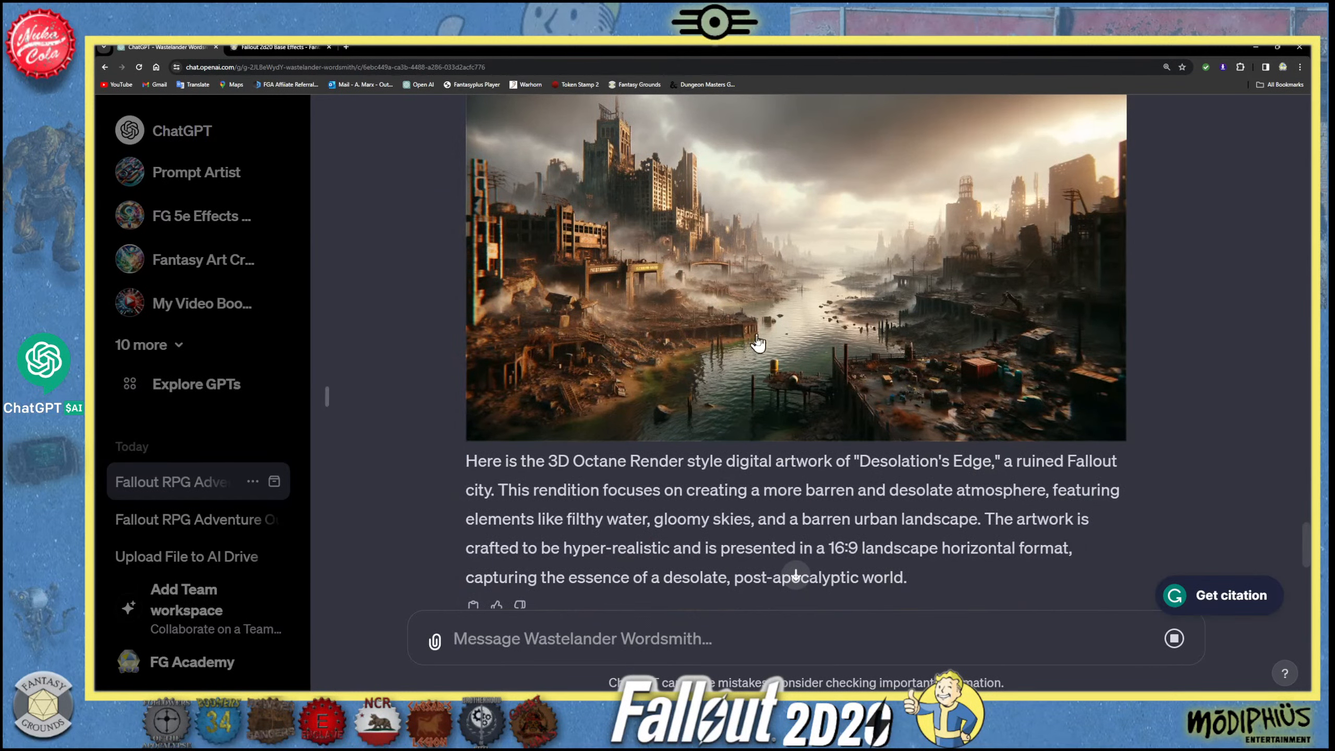
pyautogui.scroll(-4, 757, 368)
pyautogui.scroll(-6, 774, 448)
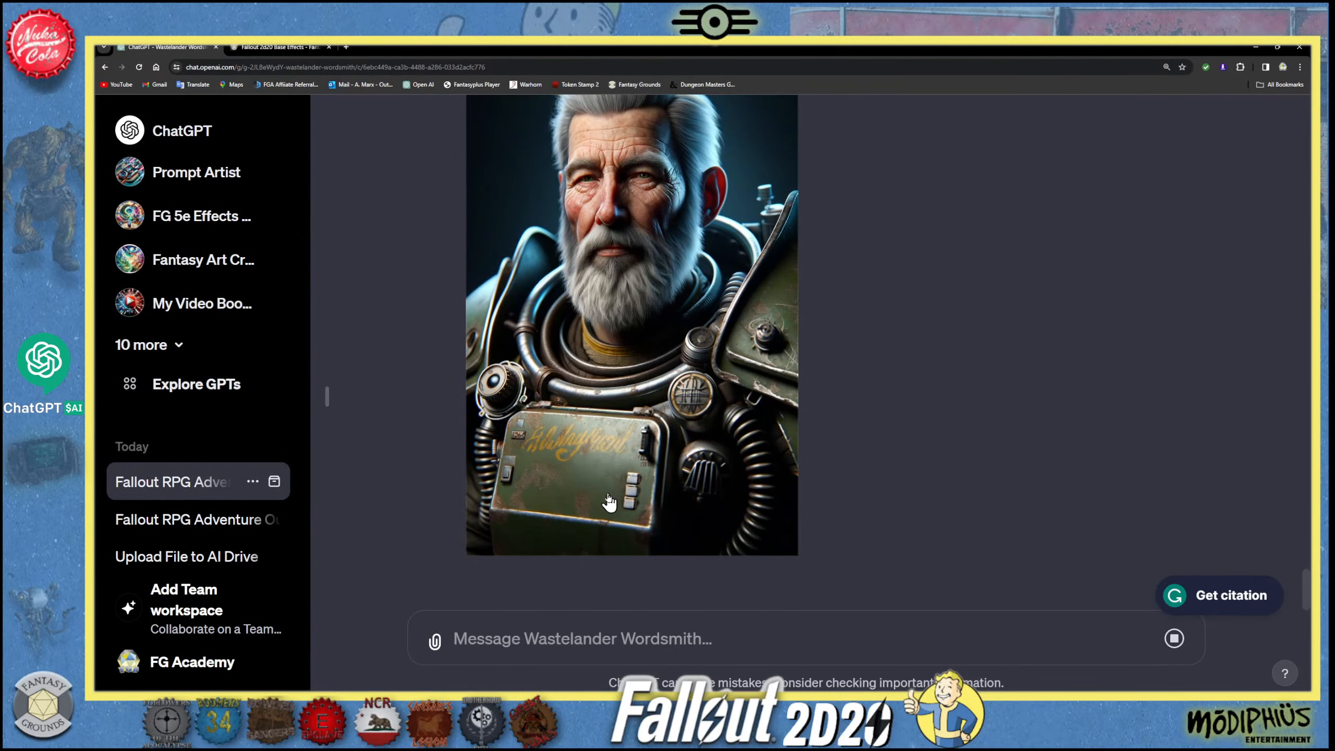
pyautogui.scroll(4, 608, 496)
pyautogui.scroll(-3, 606, 494)
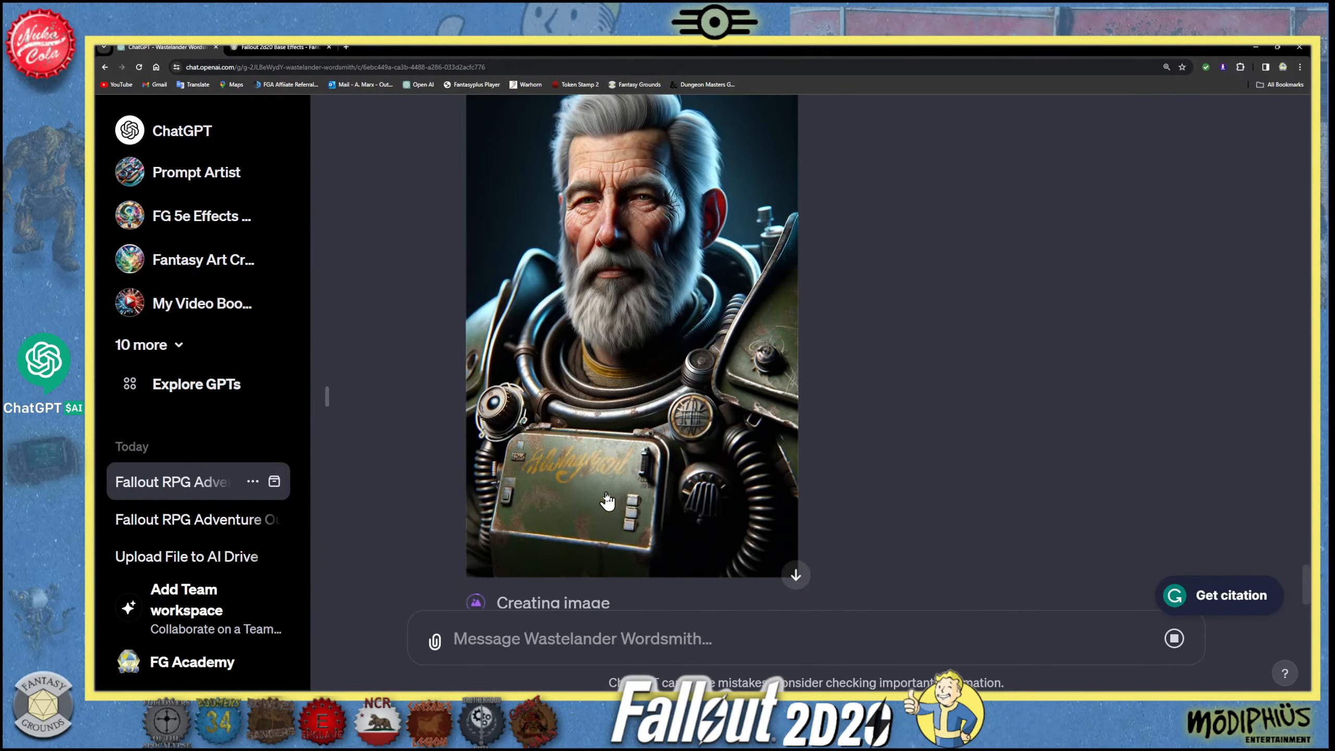
pyautogui.scroll(5, 605, 489)
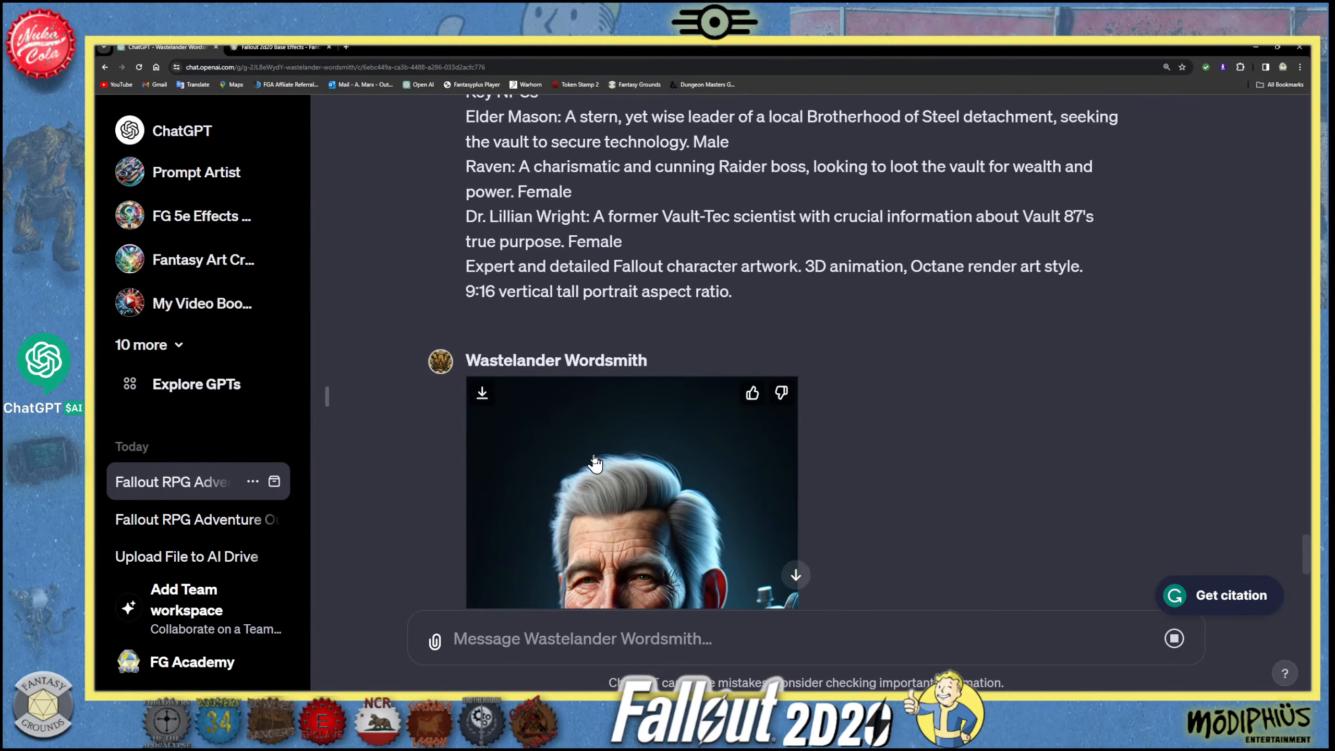
pyautogui.scroll(-6, 595, 462)
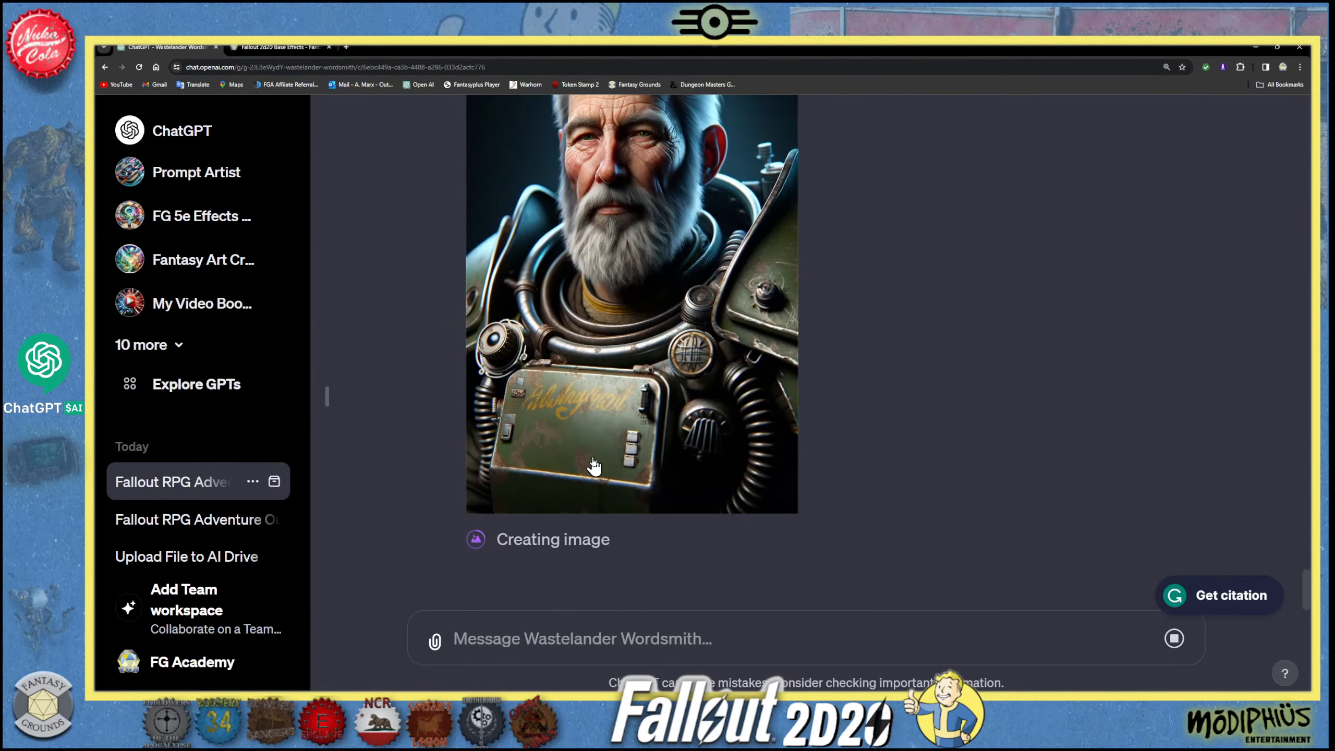
pyautogui.scroll(1, 596, 464)
pyautogui.scroll(3, 594, 465)
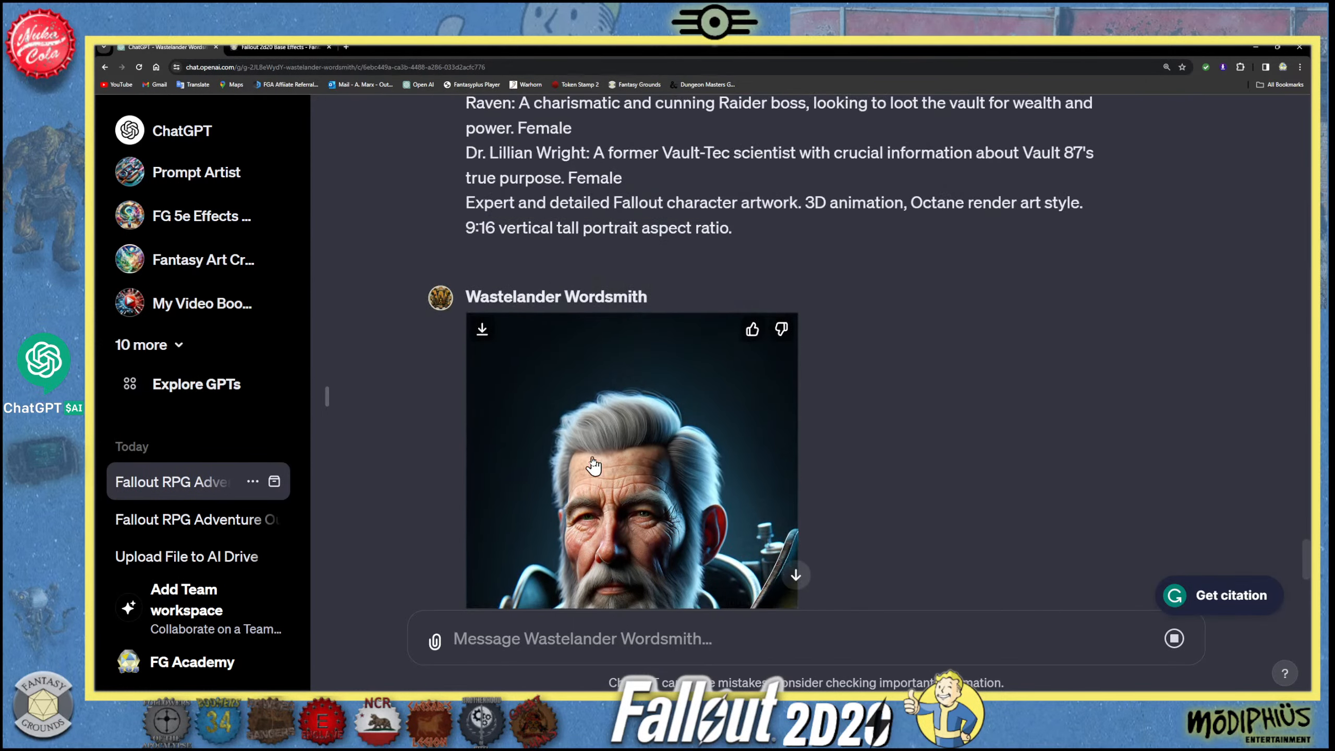
pyautogui.scroll(-4, 594, 465)
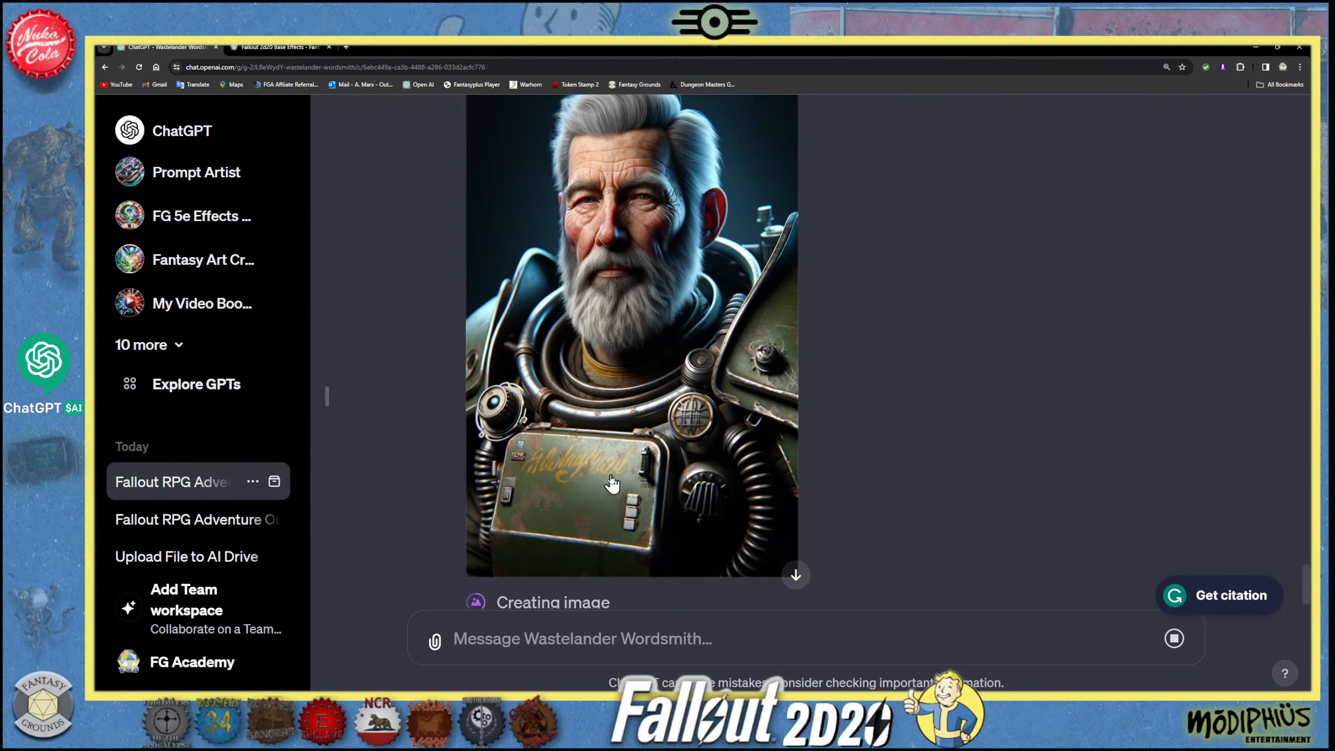
pyautogui.scroll(-1, 611, 483)
pyautogui.scroll(4, 612, 483)
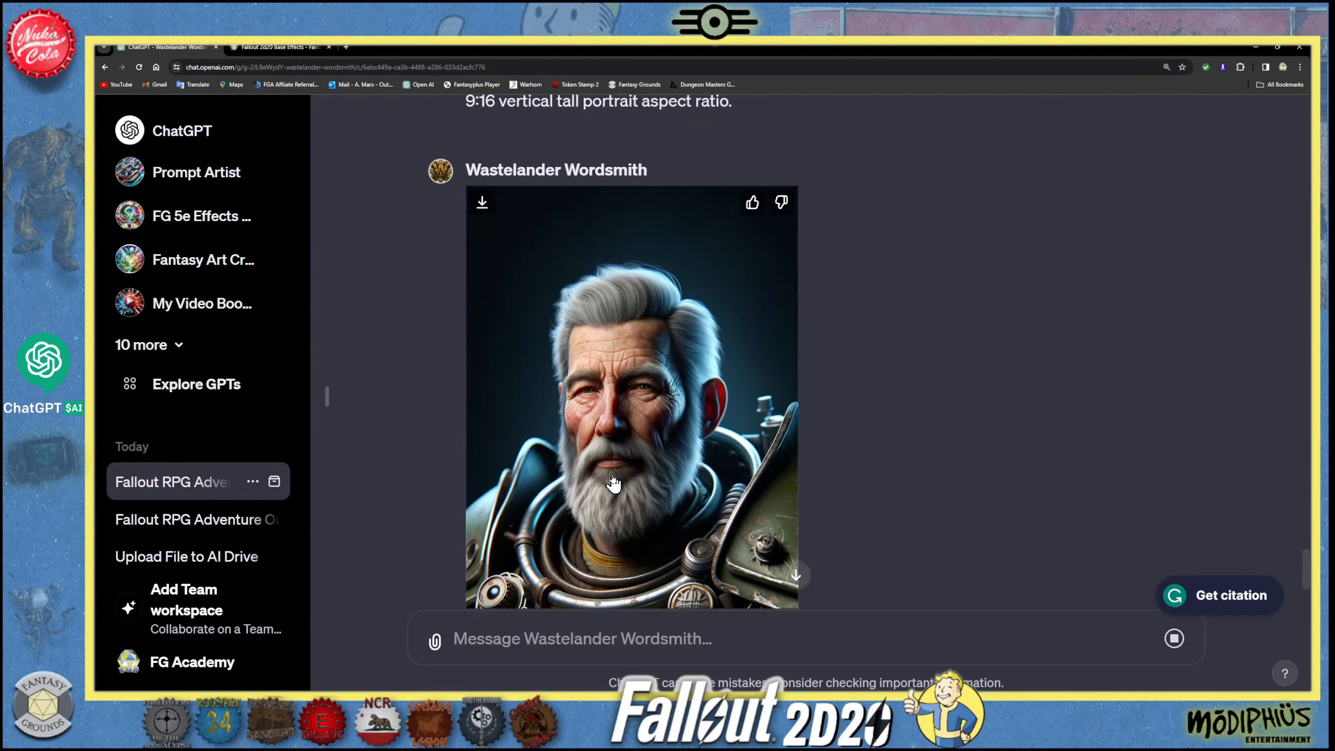
pyautogui.scroll(-4, 613, 483)
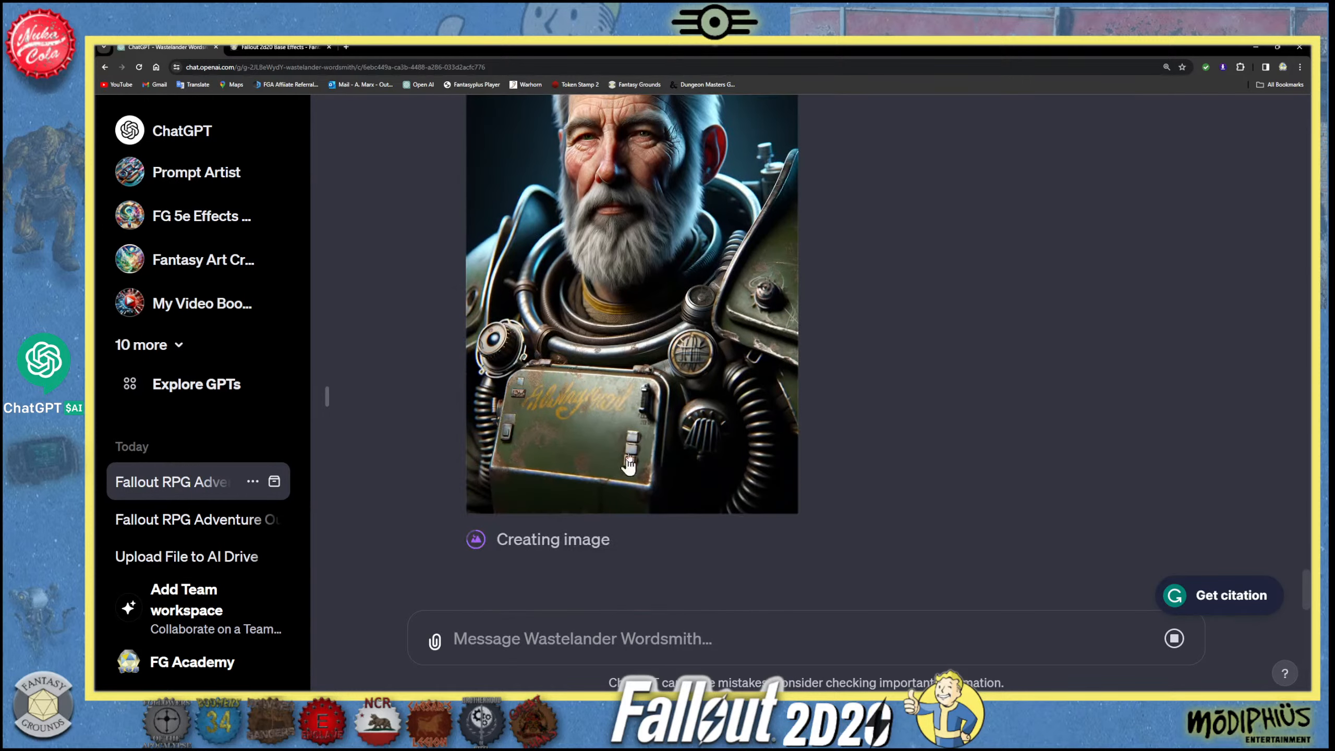
pyautogui.scroll(2, 715, 429)
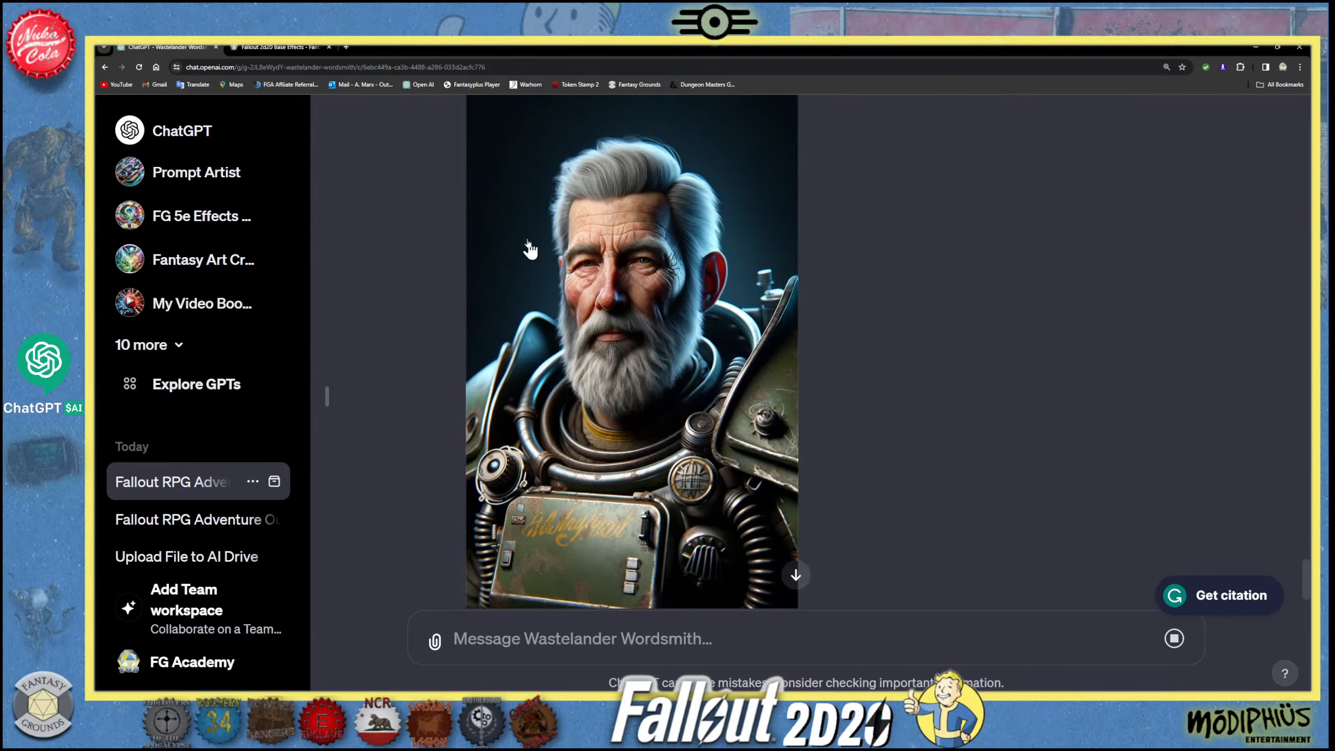
# - Examine the Raider boss's portrait and compare its orientation and style with the Brotherhood leader's portrait
pyautogui.scroll(-5, 657, 410)
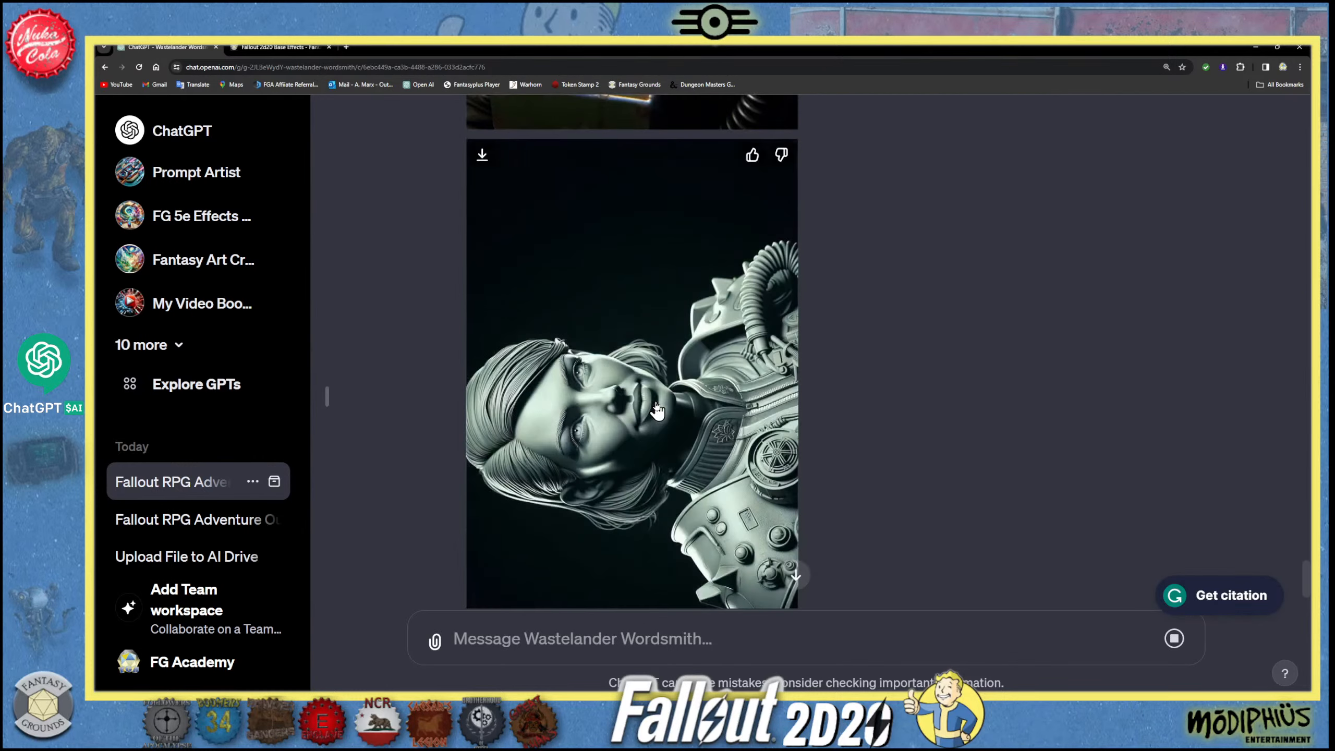
pyautogui.scroll(-1, 657, 411)
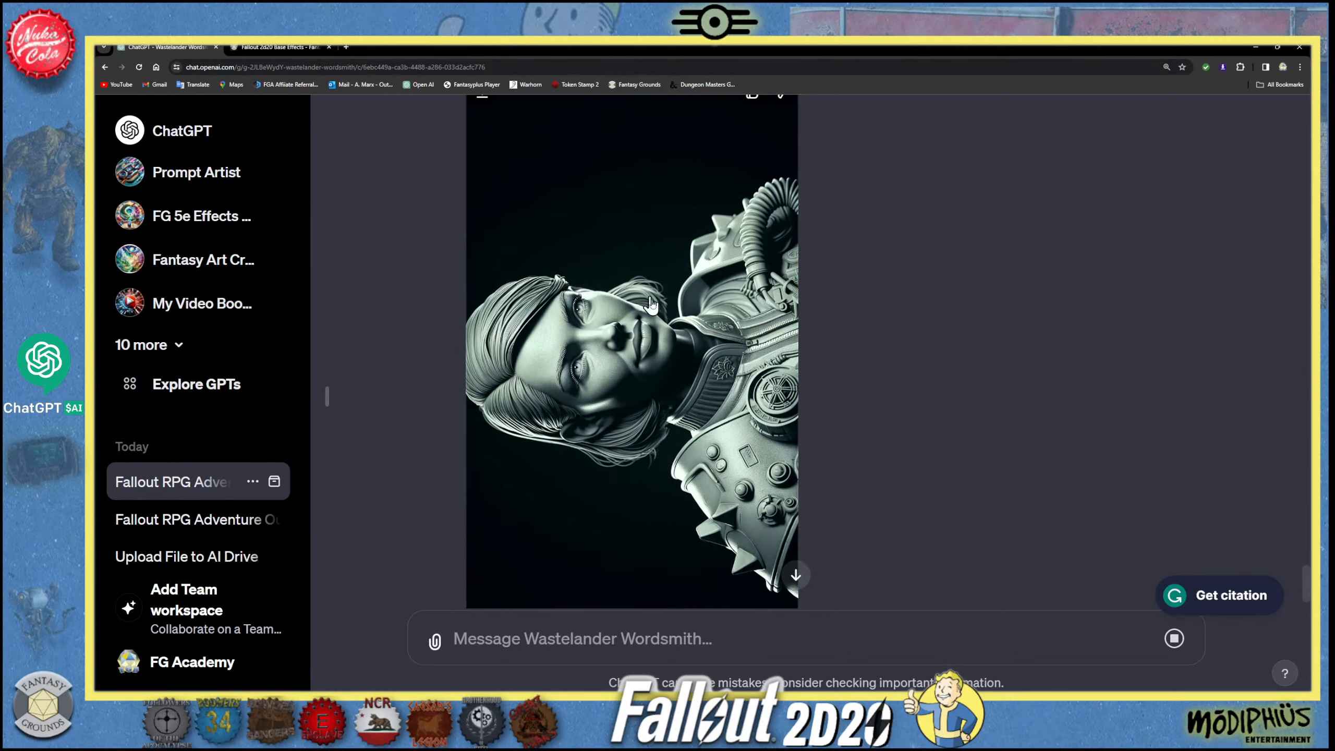
pyautogui.scroll(2, 611, 381)
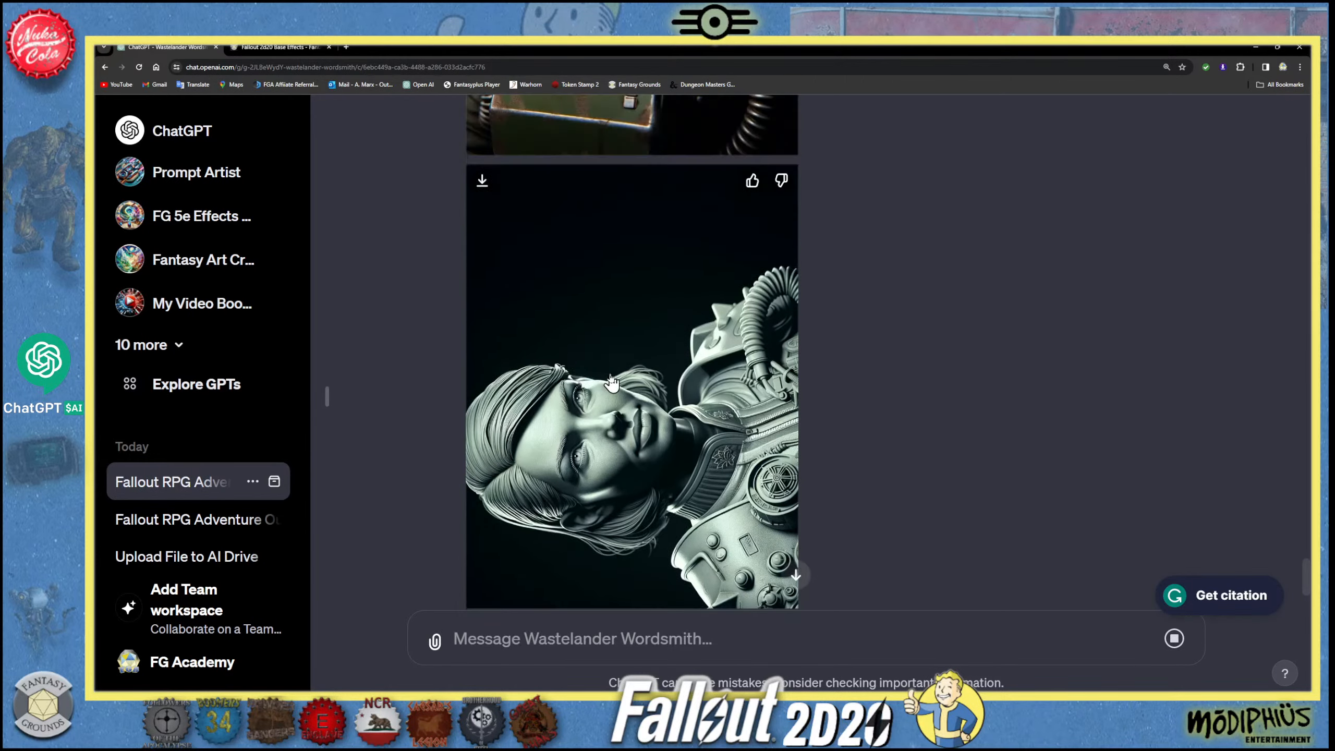
pyautogui.scroll(4, 611, 382)
pyautogui.scroll(-7, 611, 383)
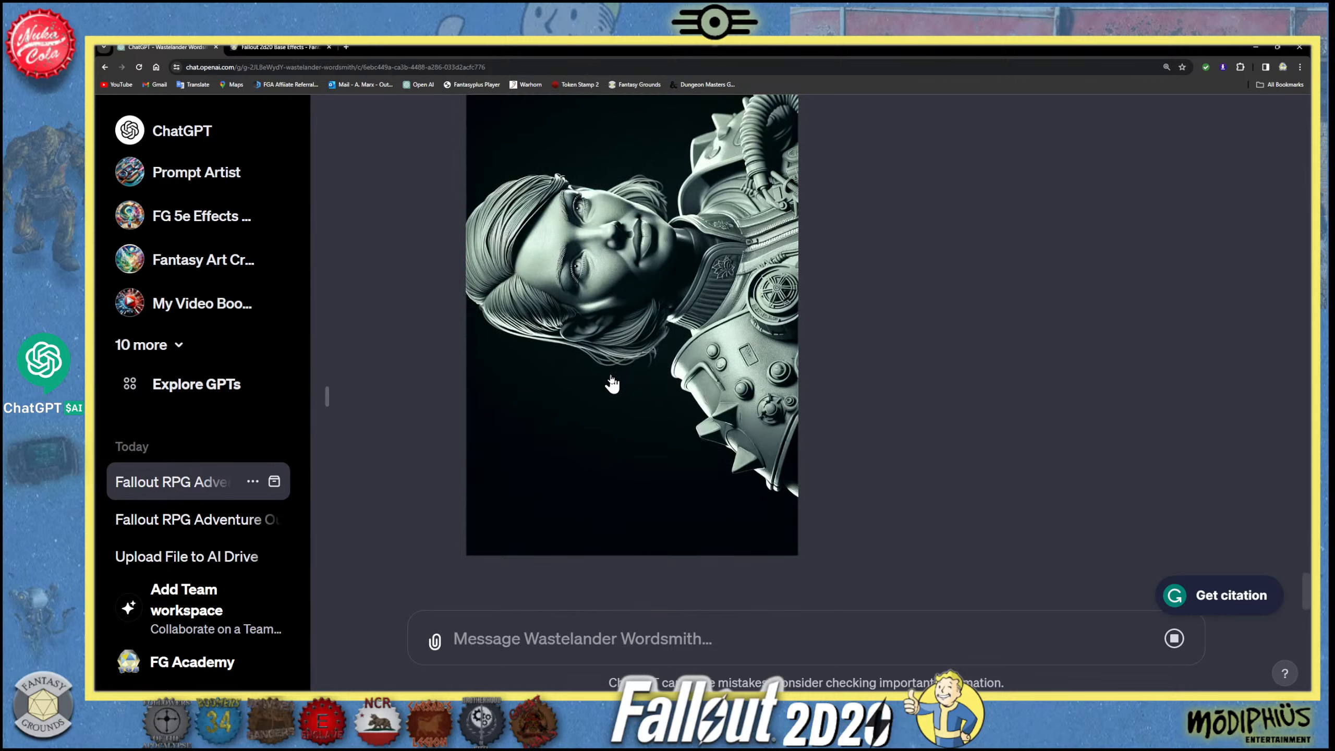
pyautogui.scroll(15, 613, 383)
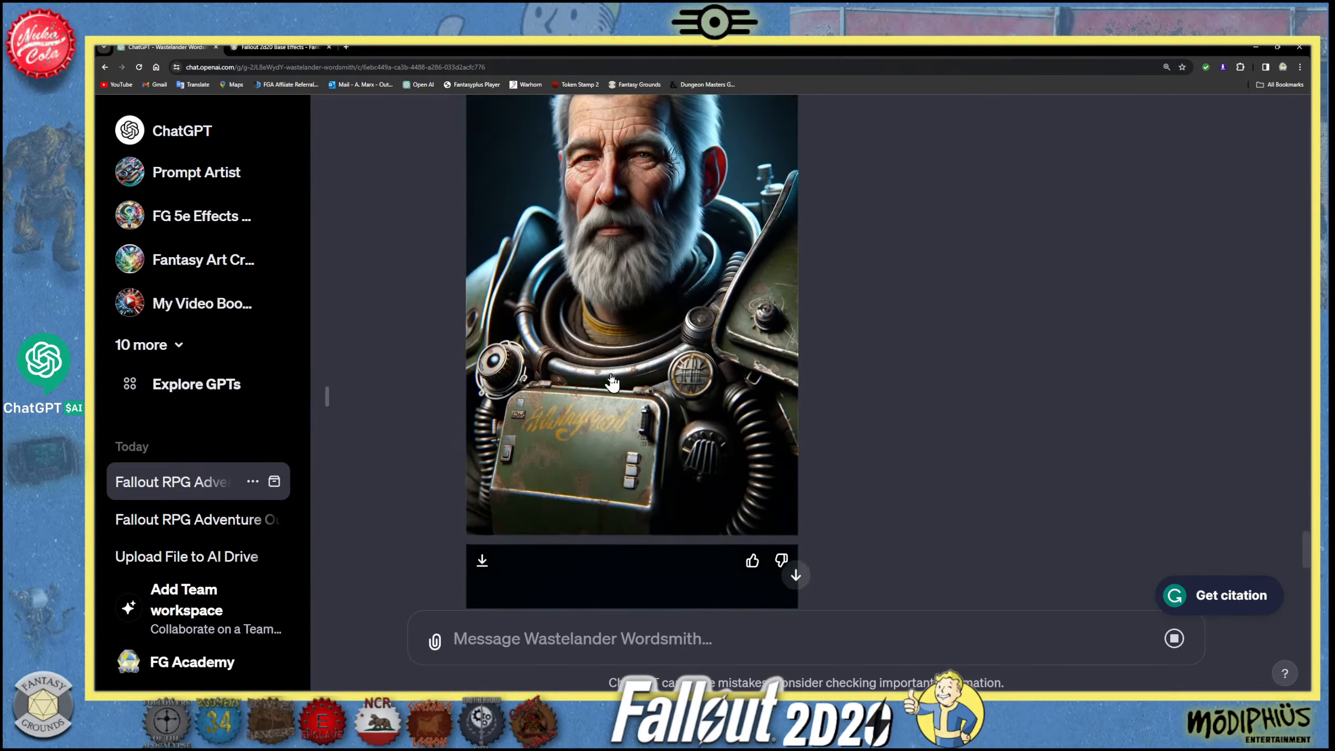
pyautogui.scroll(5, 612, 380)
pyautogui.scroll(-4, 612, 380)
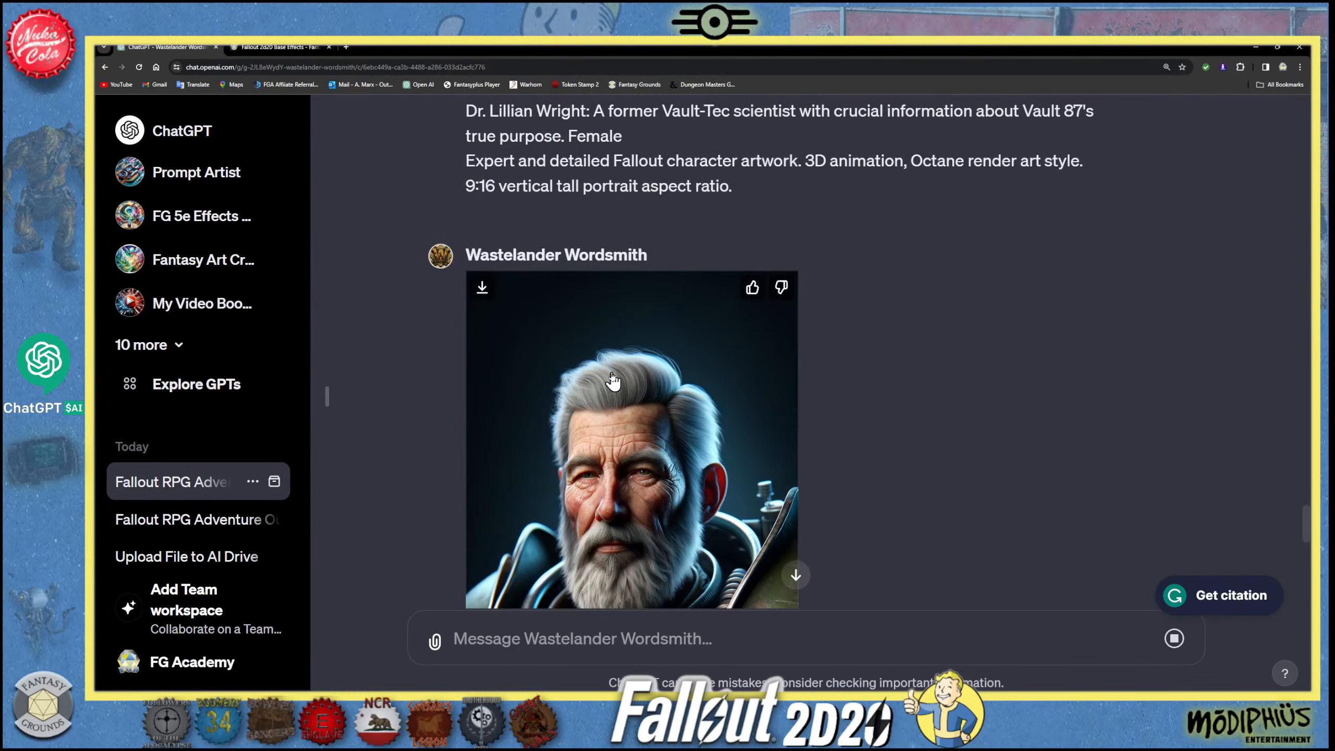
pyautogui.scroll(3, 613, 381)
pyautogui.scroll(-8, 612, 381)
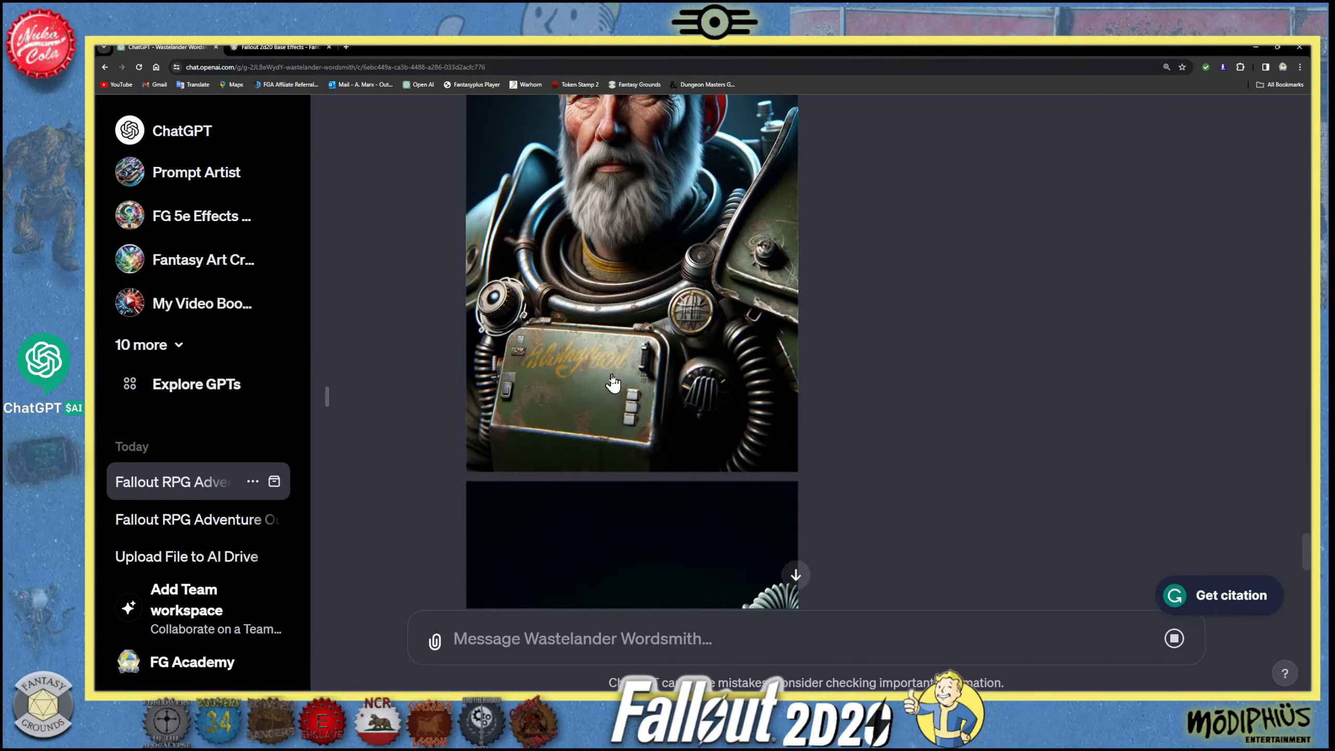
pyautogui.scroll(-8, 613, 383)
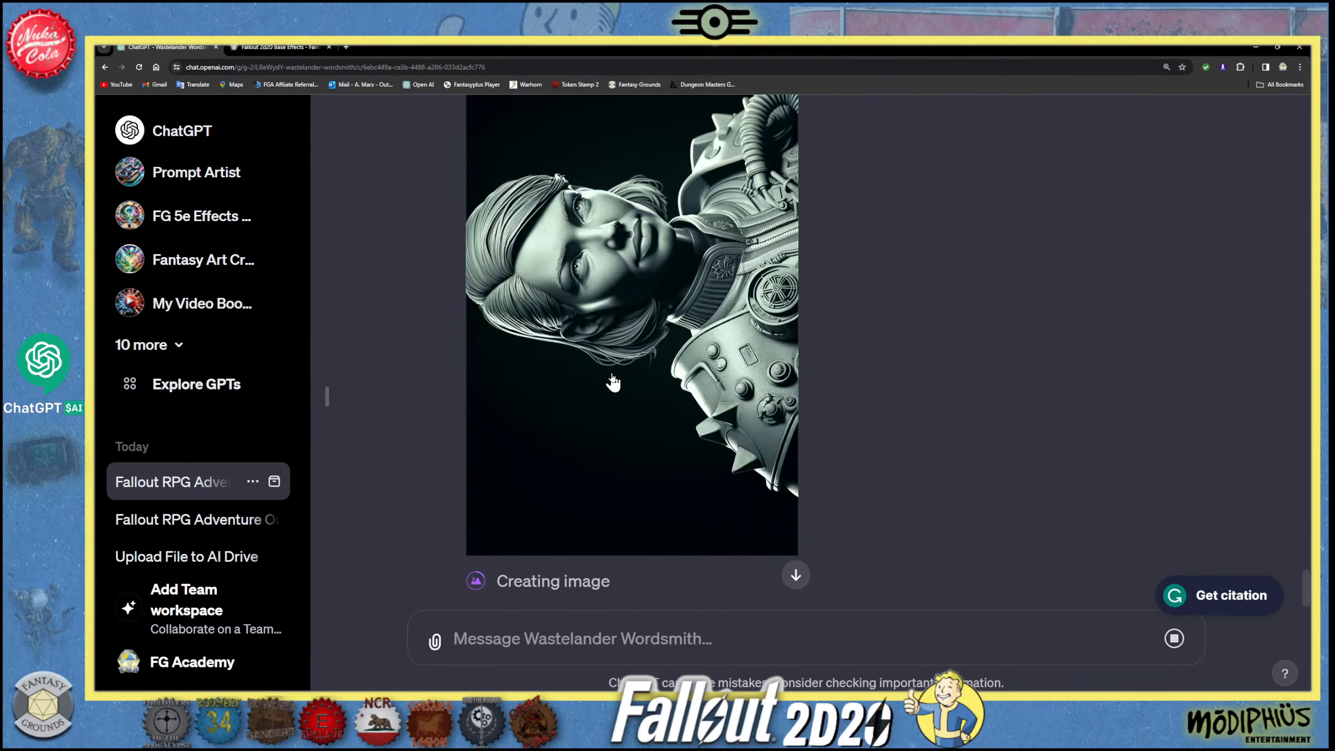
pyautogui.scroll(-2, 612, 380)
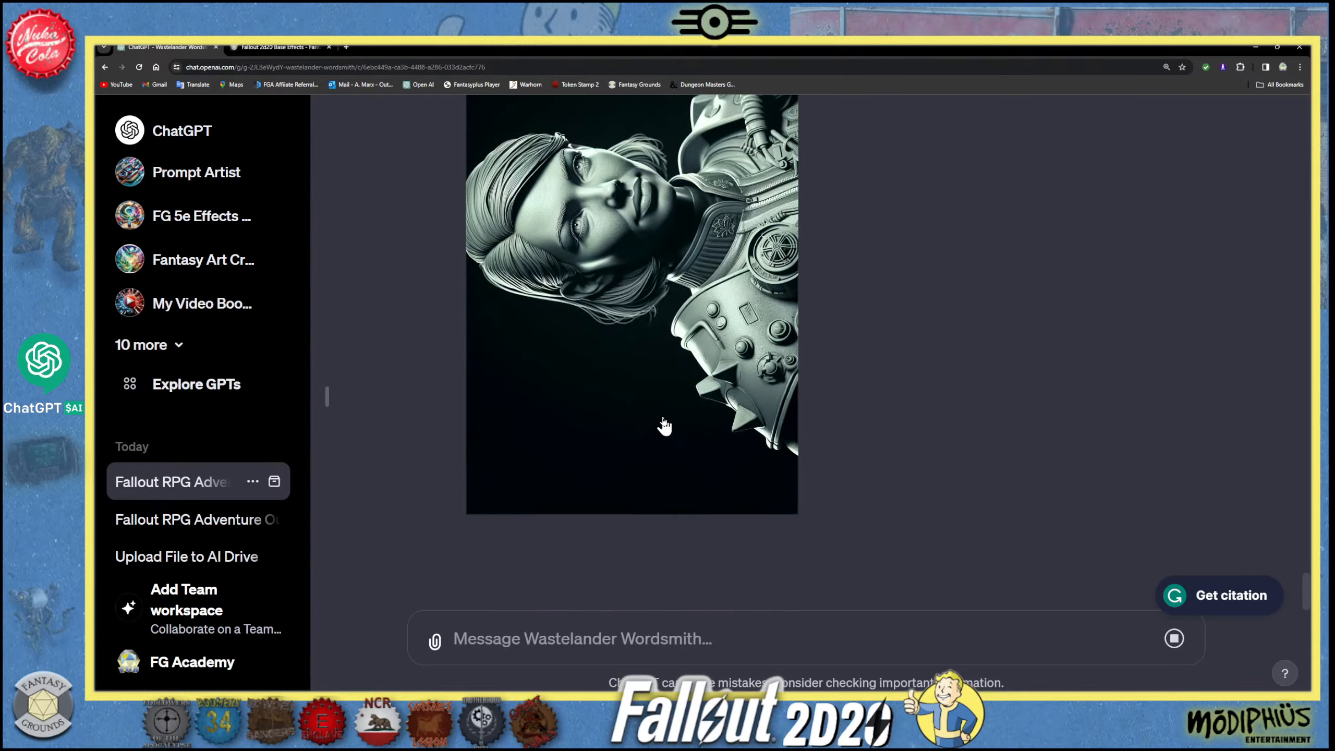
# - Examine the Vault-Tec scientist's portrait alongside the Raider boss's image and read the accompanying portrait descriptions
pyautogui.scroll(1, 663, 425)
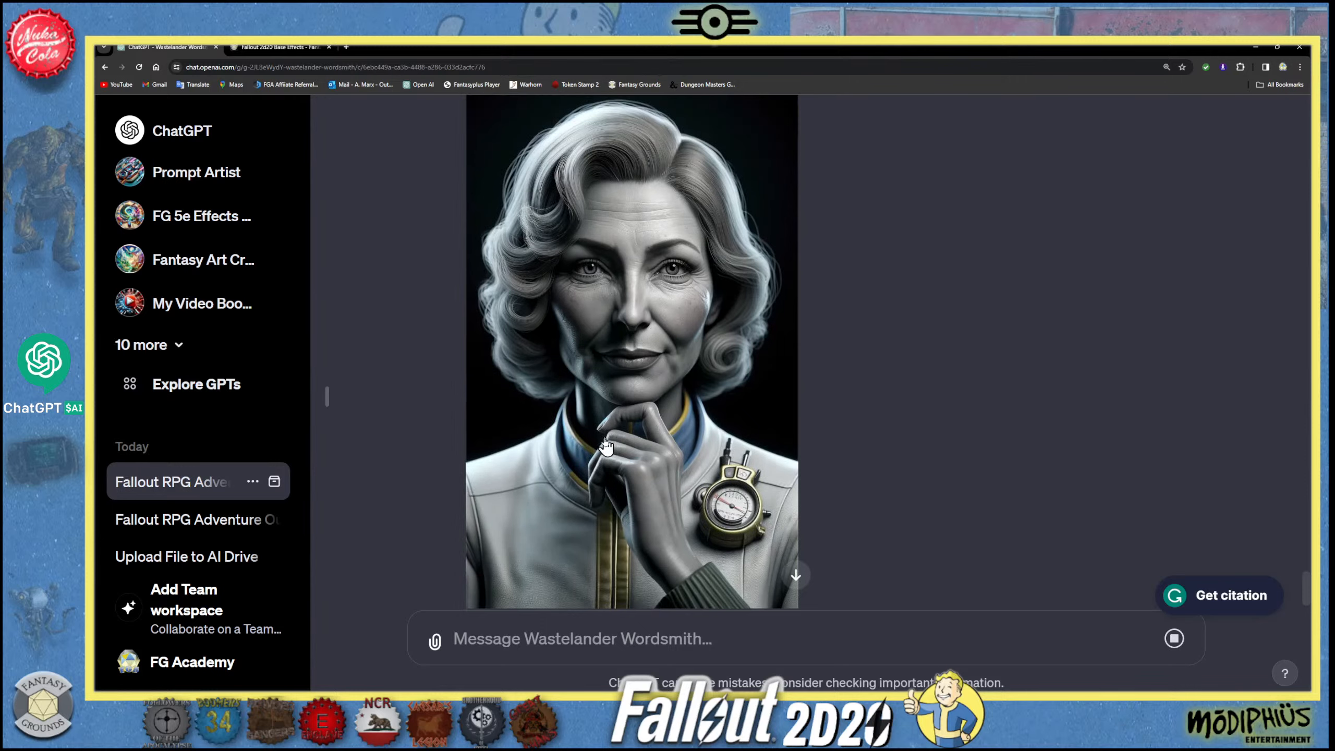
pyautogui.scroll(20, 605, 447)
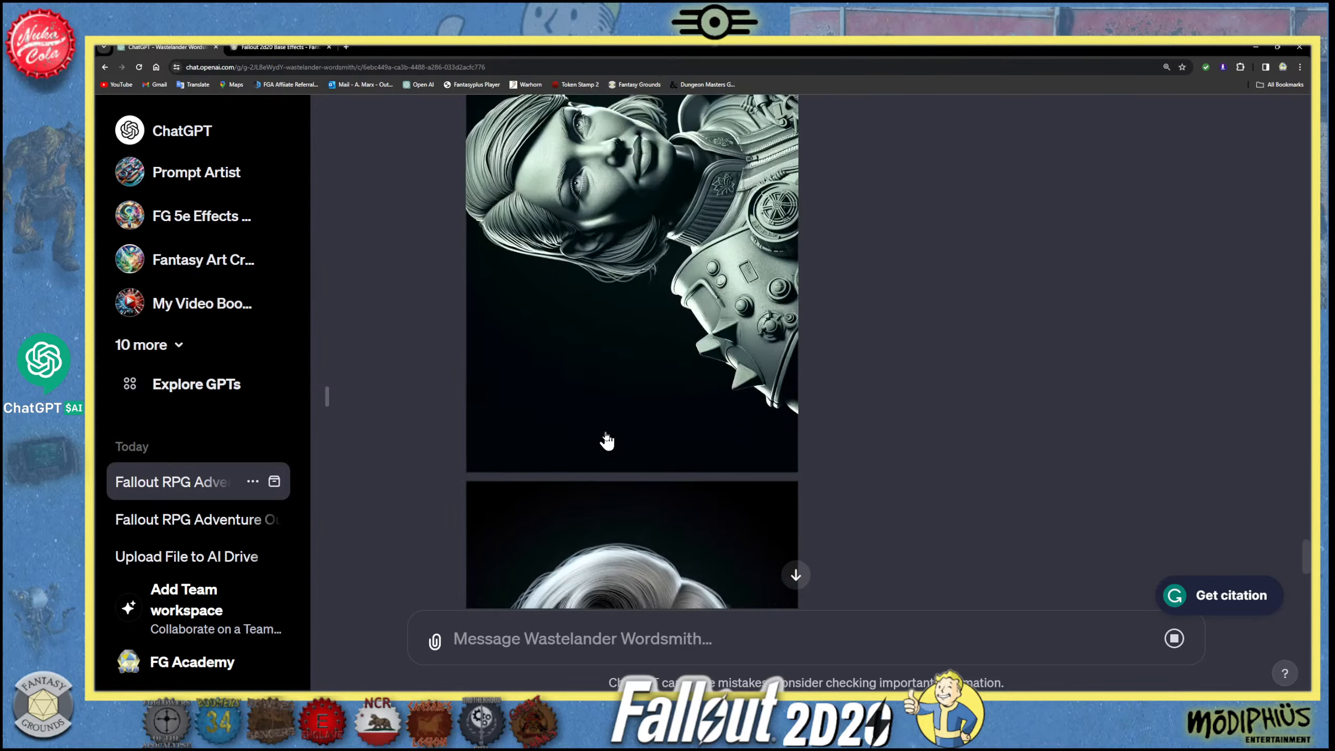
pyautogui.scroll(-15, 606, 436)
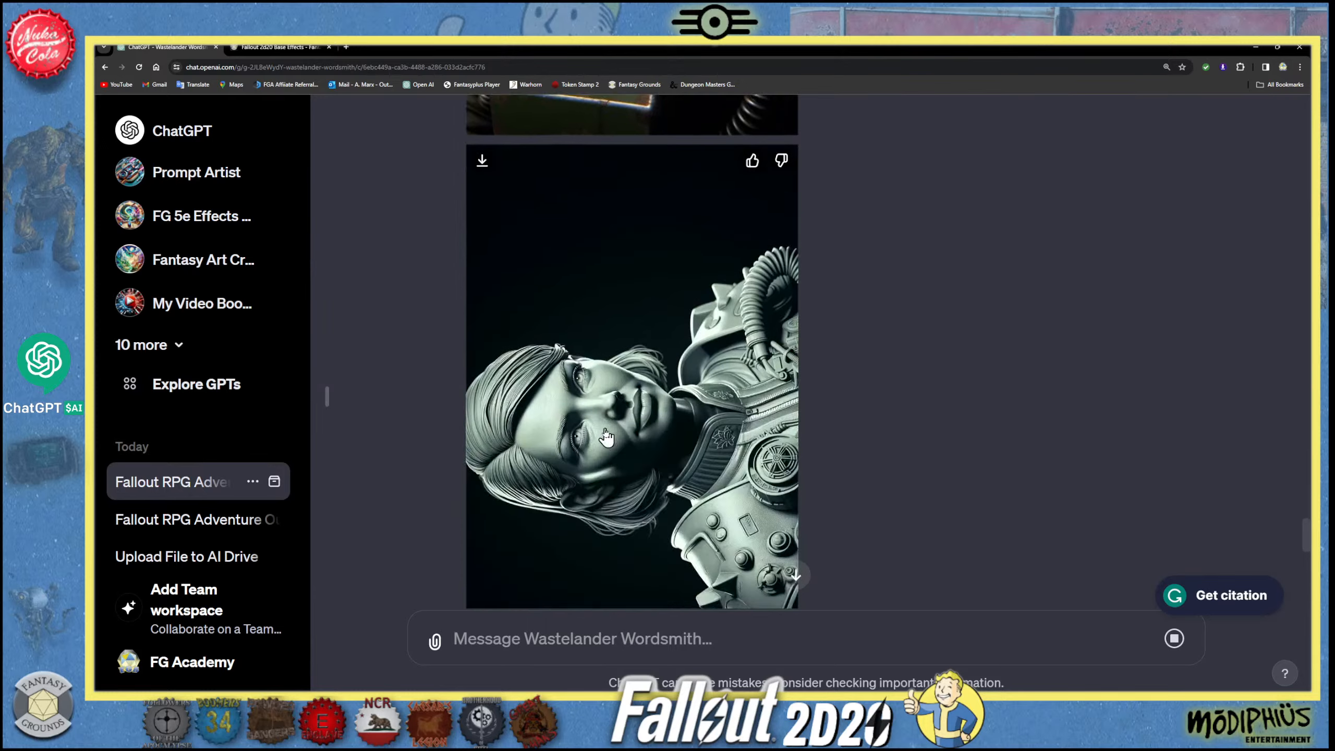
pyautogui.scroll(-3, 605, 441)
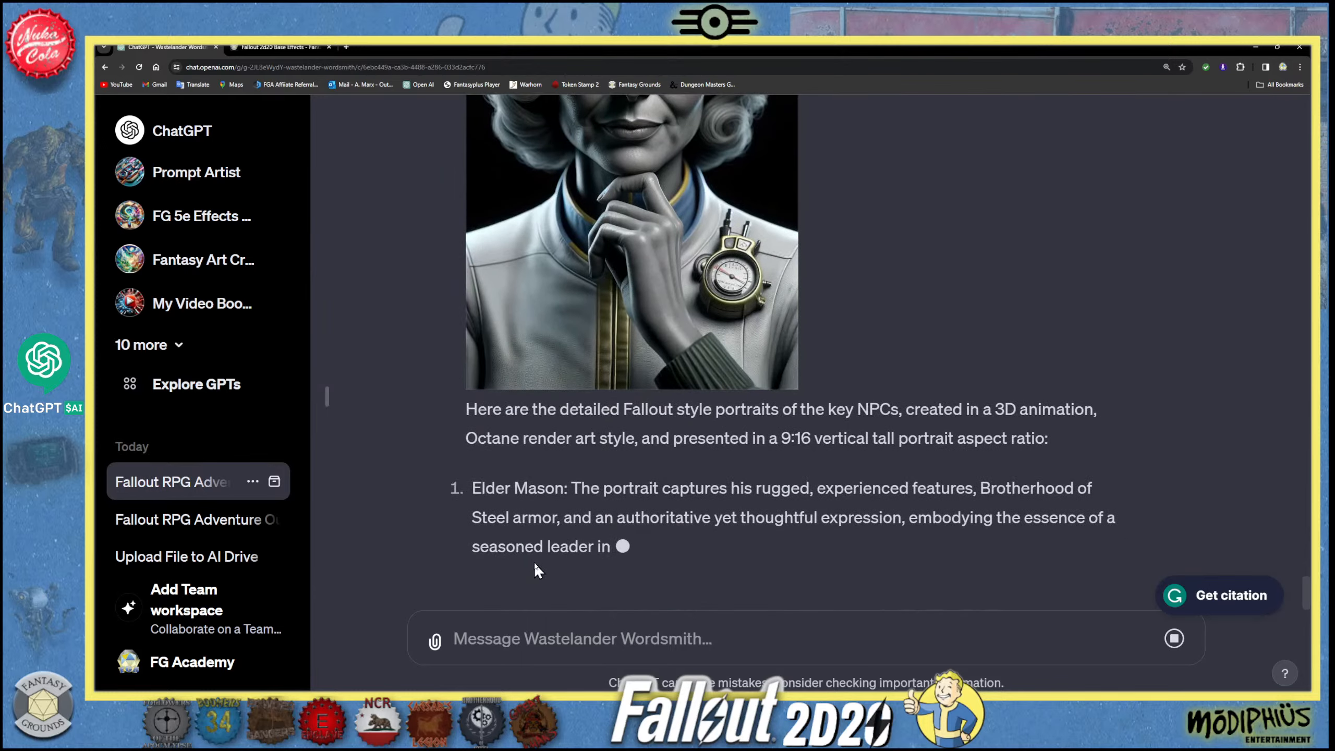
pyautogui.scroll(-1, 592, 579)
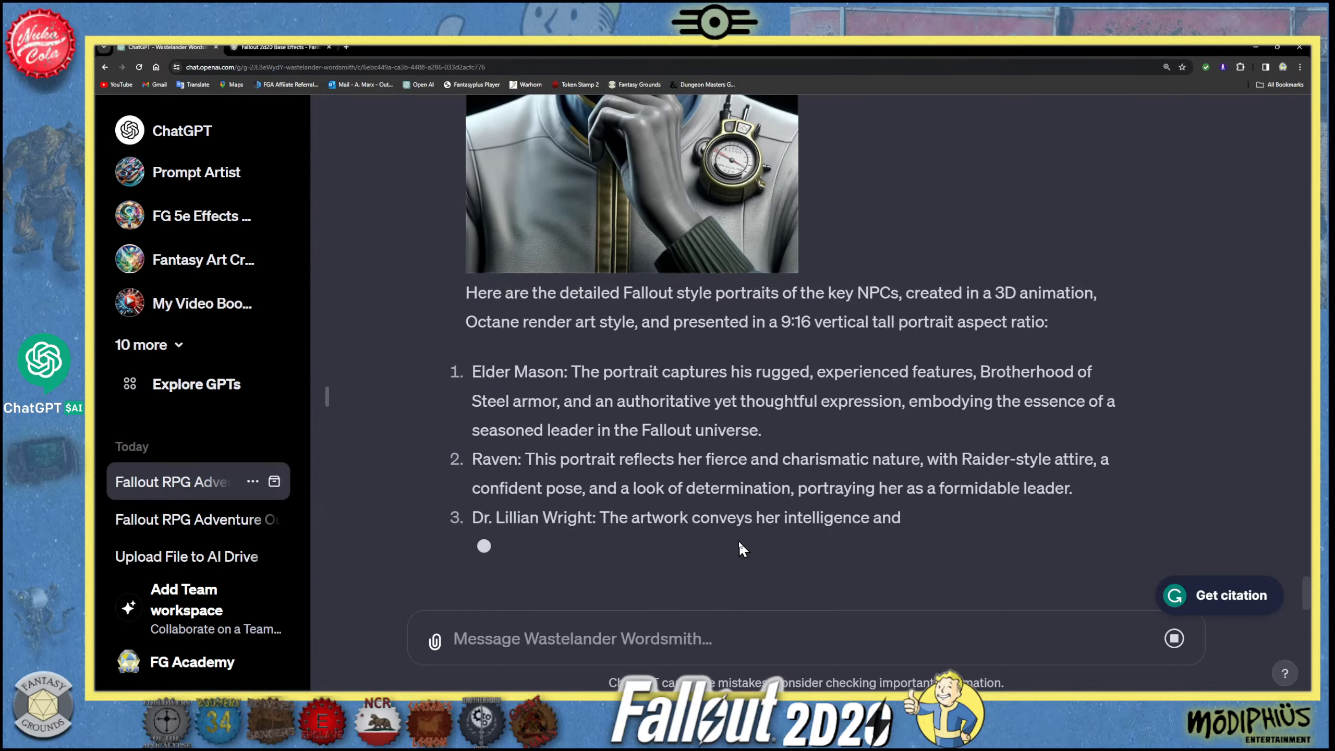
pyautogui.scroll(4, 564, 281)
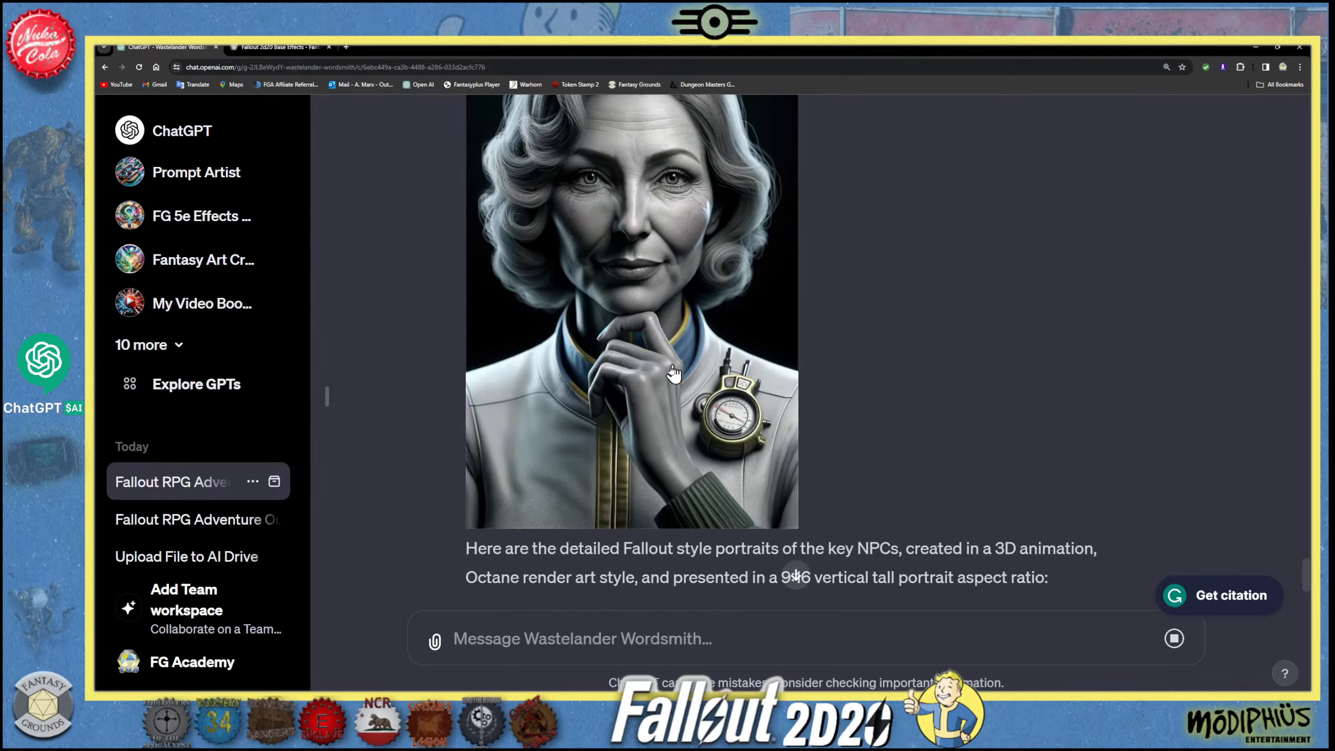
pyautogui.scroll(2, 658, 390)
# - Start a new message with "Please recreate:" followed by Raven's full description copied from the portrait list in the latest reply
pyautogui.scroll(-9, 705, 378)
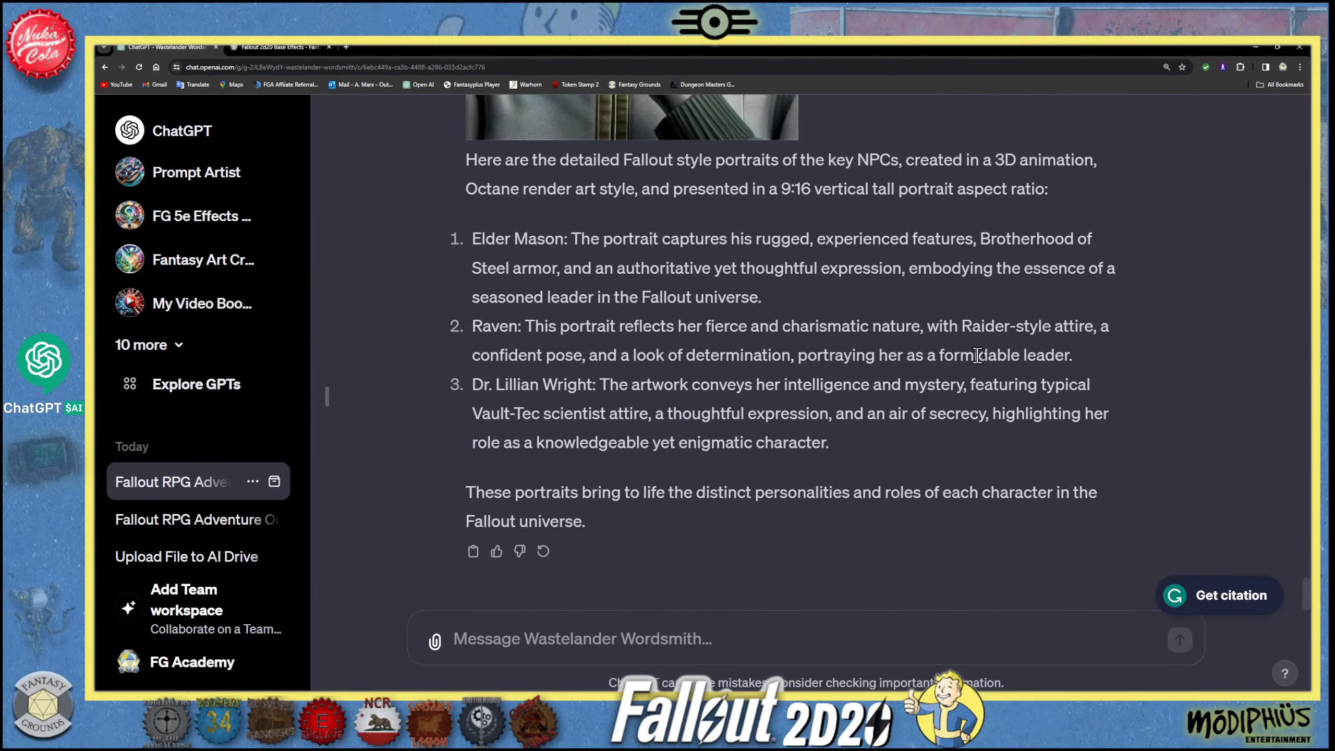
pyautogui.moveTo(1073, 355); pyautogui.dragTo(476, 331)
pyautogui.hotkey('ctrl', 'c')
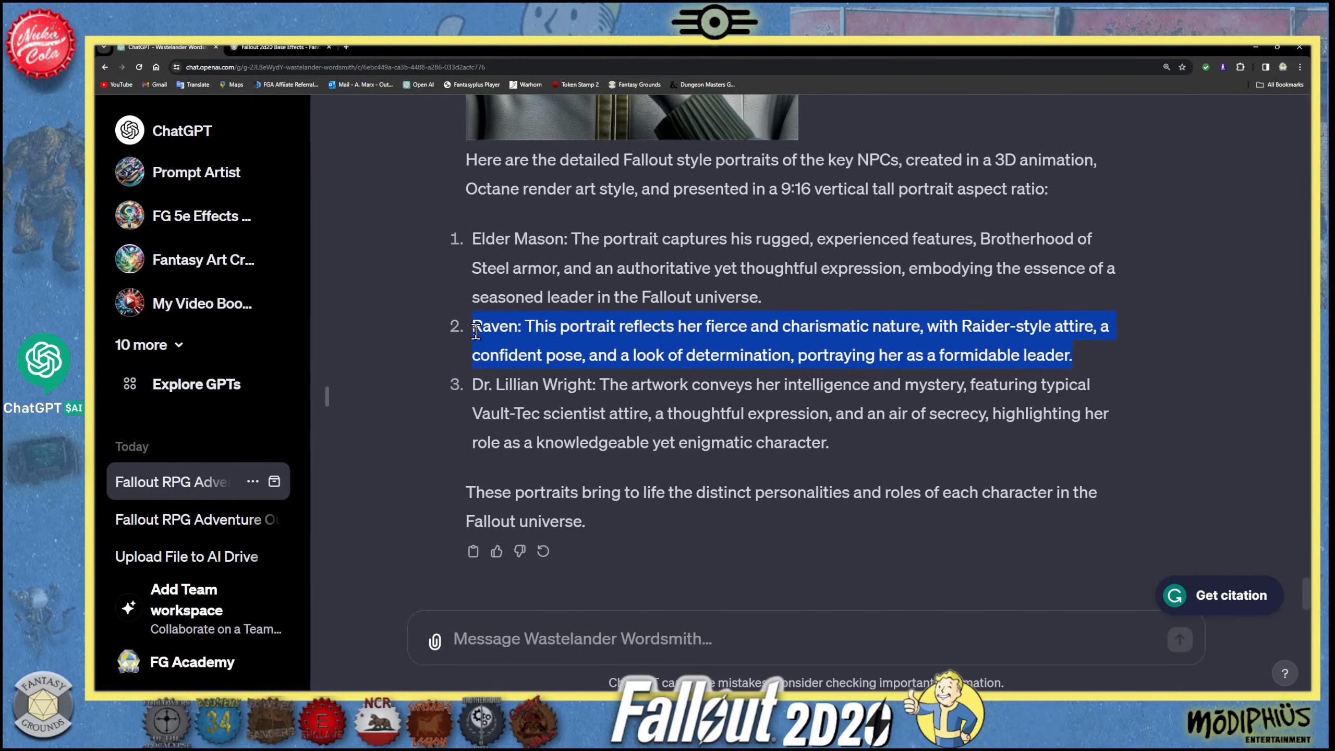
pyautogui.click(499, 629)
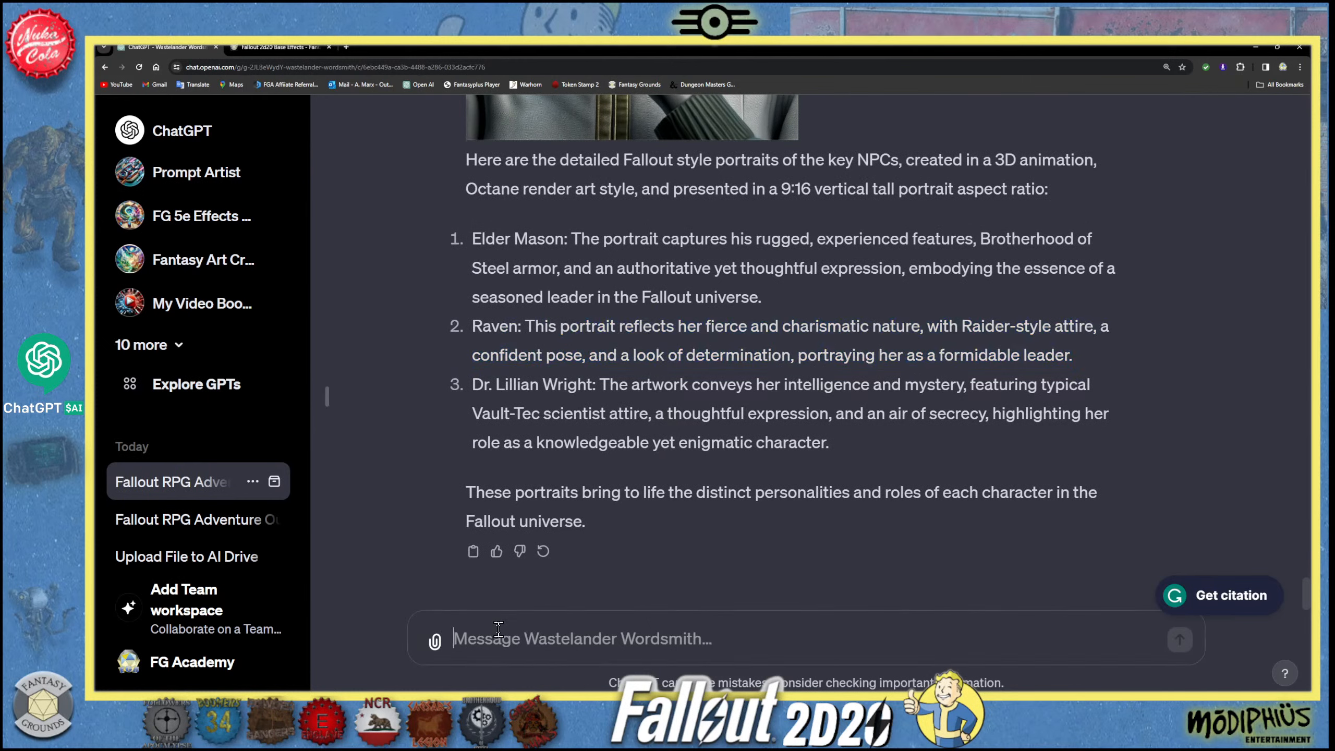
pyautogui.write('Pl')
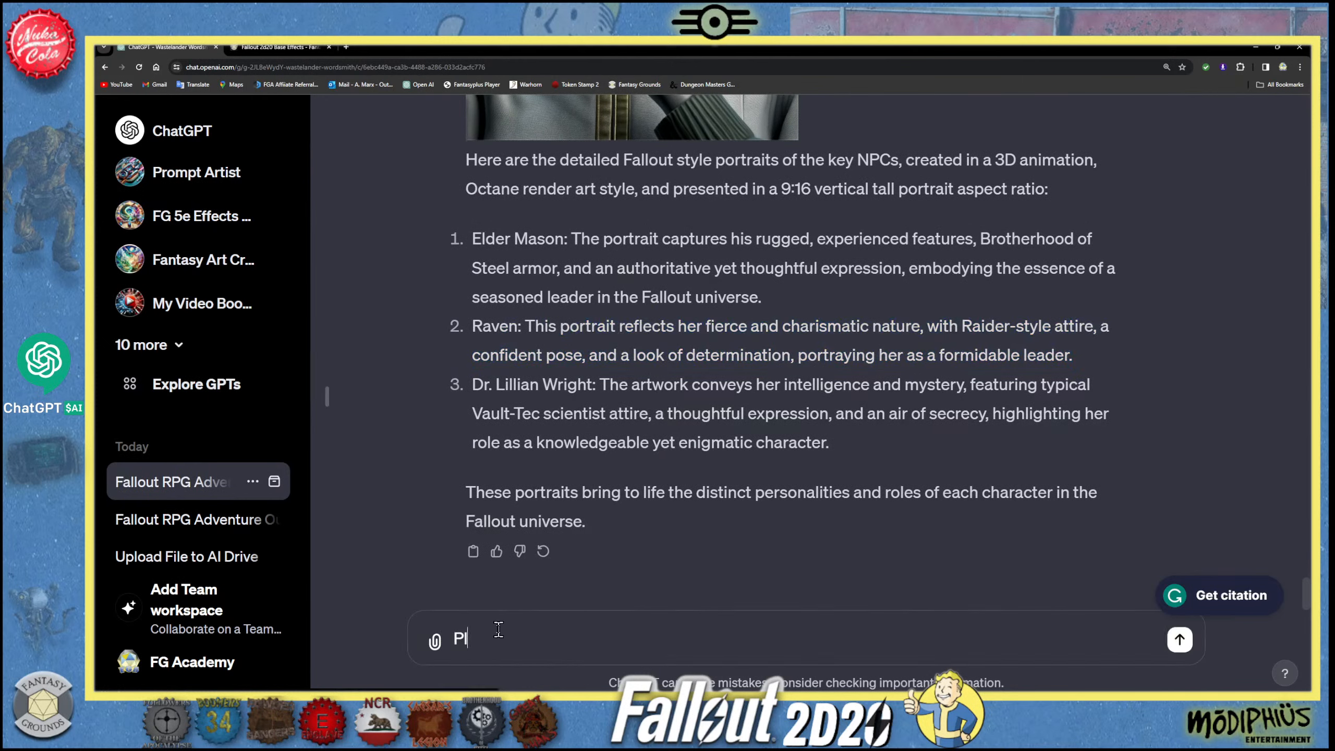
pyautogui.write('ease recreate')
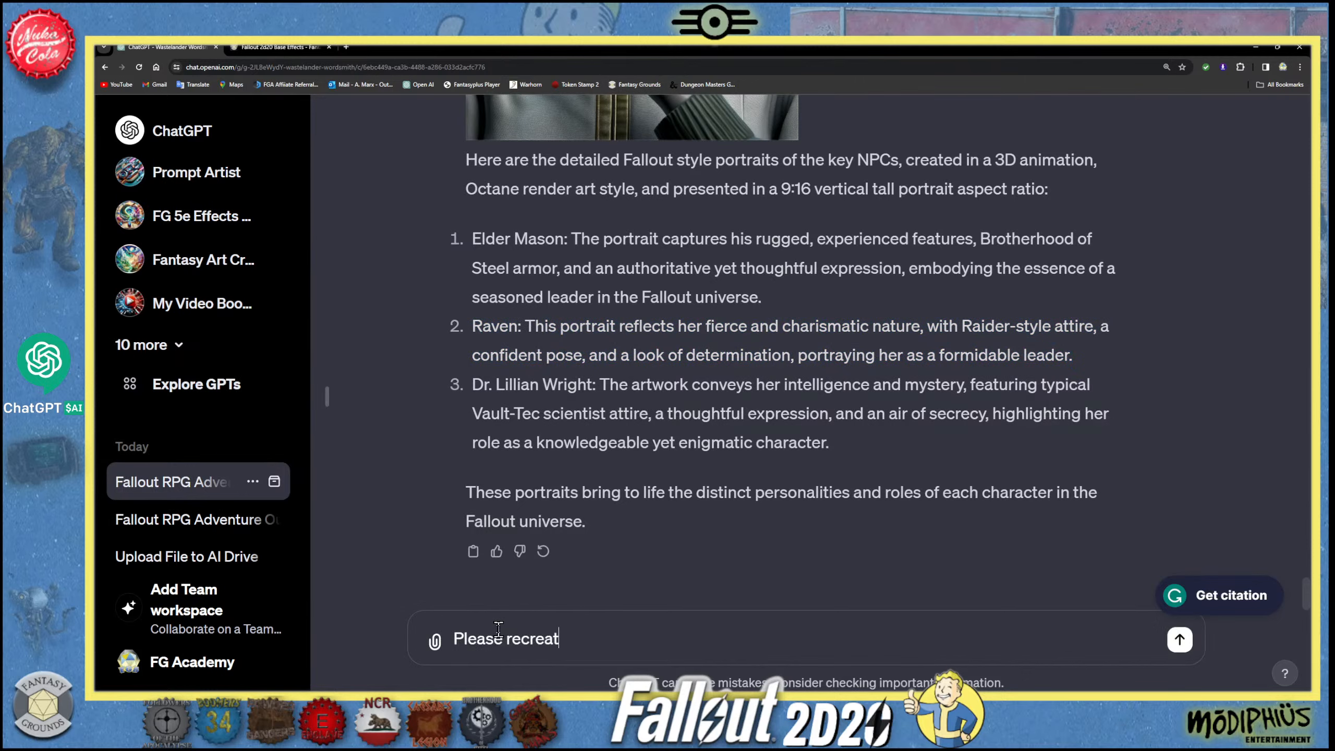
pyautogui.hotkey('ctrl', 'v')
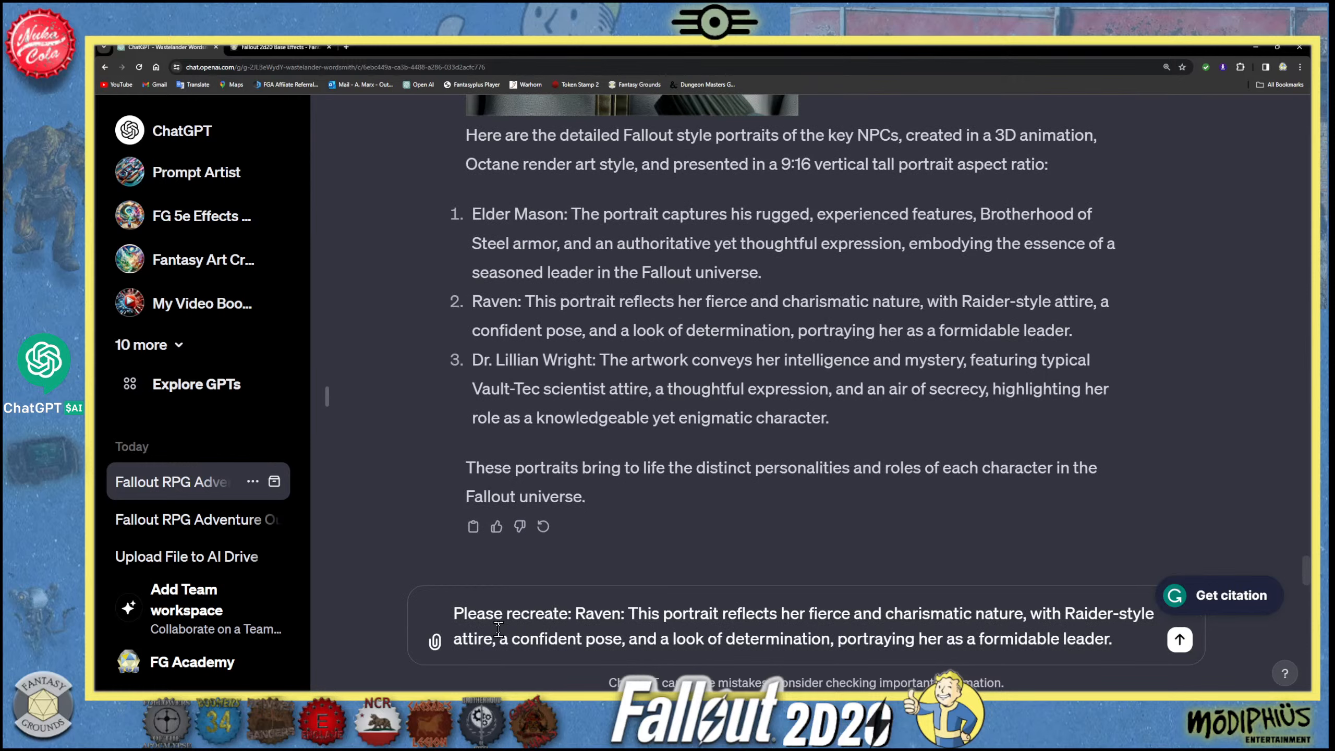
# - Append a sentence to the message asking it to use the earlier prompt settings
pyautogui.write('Use the pr')
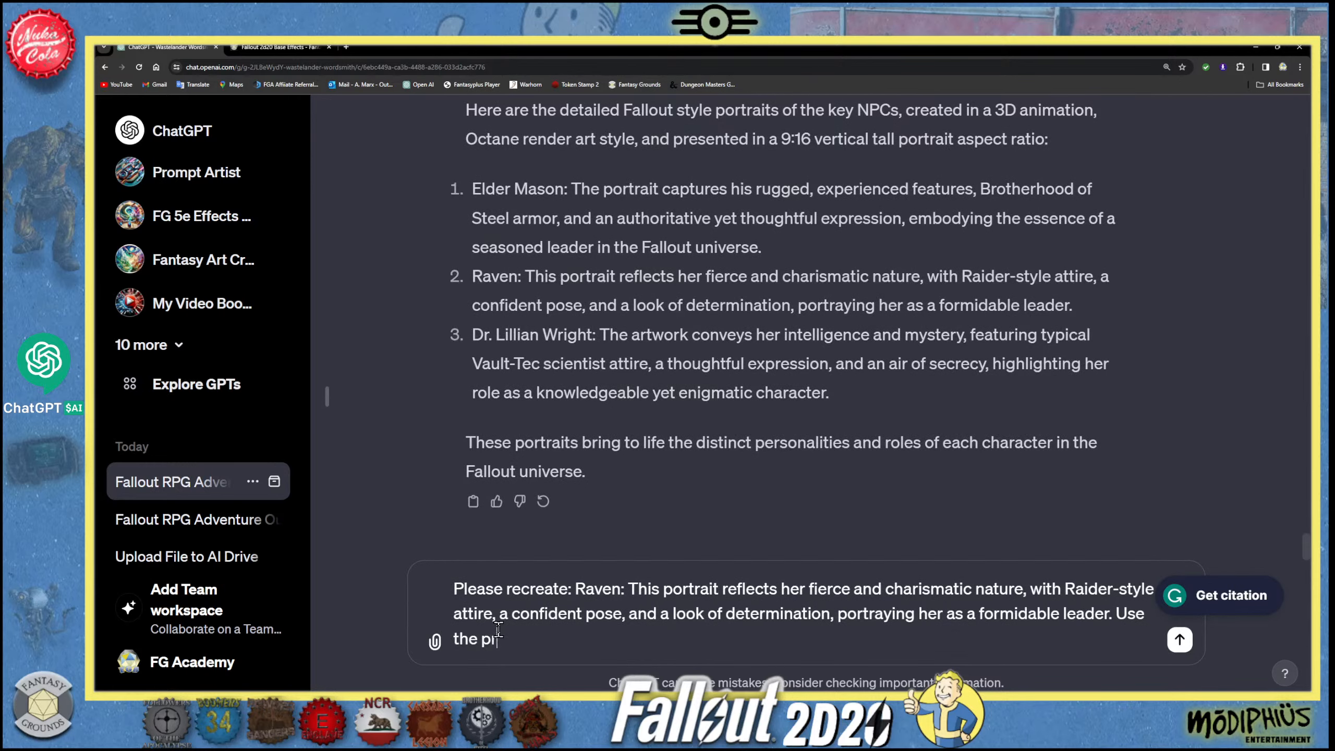
pyautogui.write('evpips prompt set')
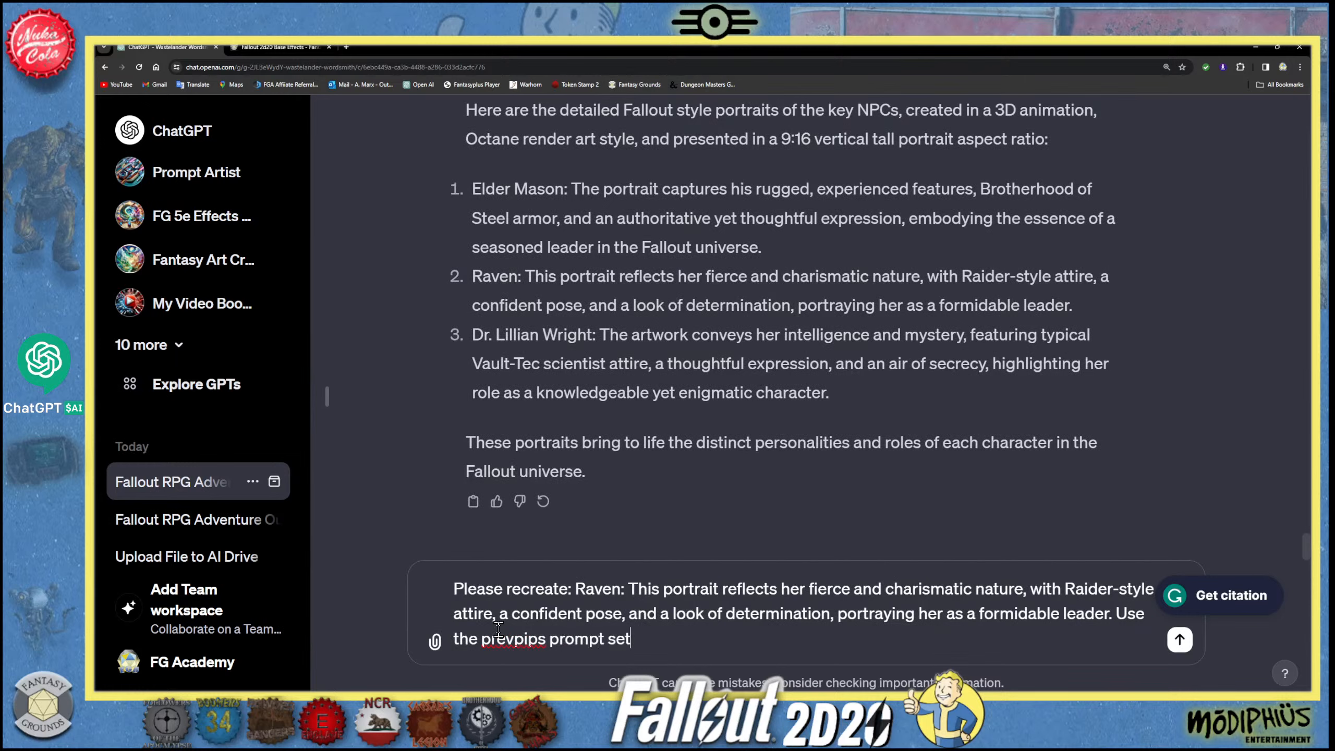
pyautogui.write('tings.')
# - Correct the misspelled word before "prompt settings" to "previous"
pyautogui.rightClick(526, 640)
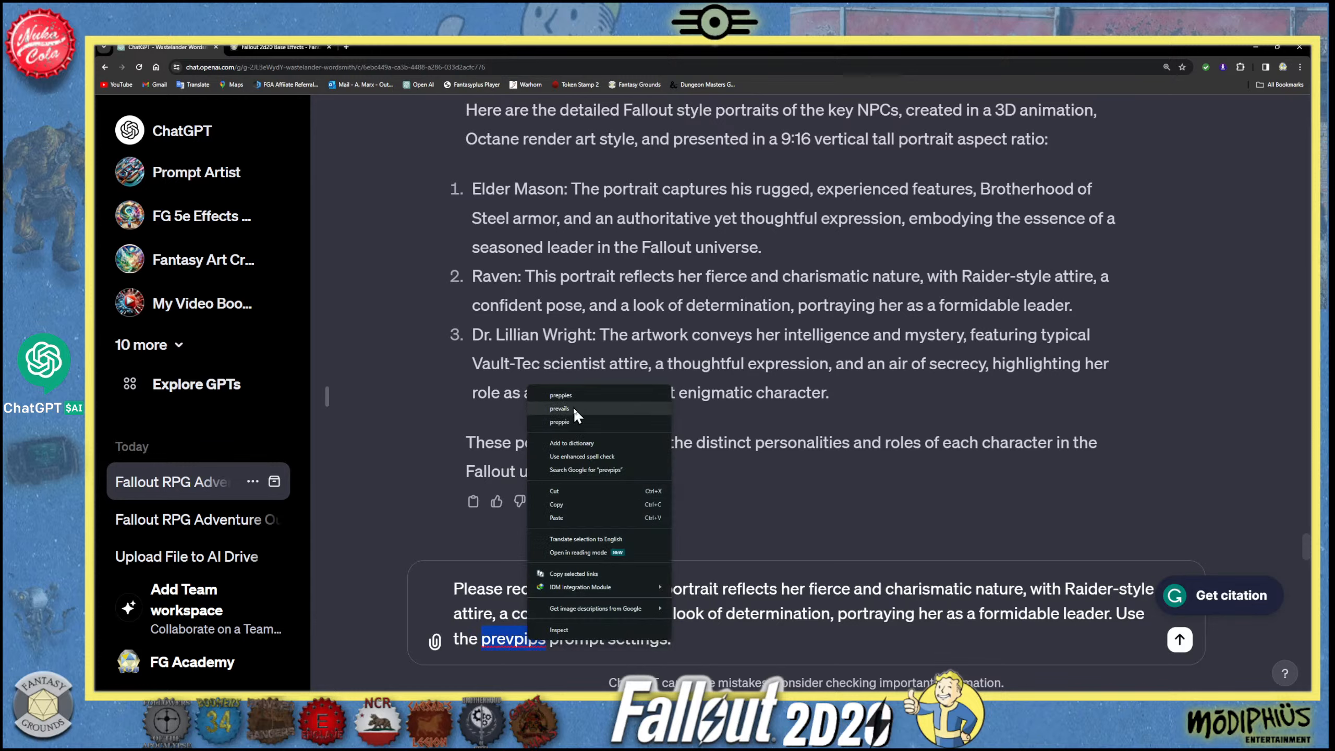
pyautogui.click(531, 641)
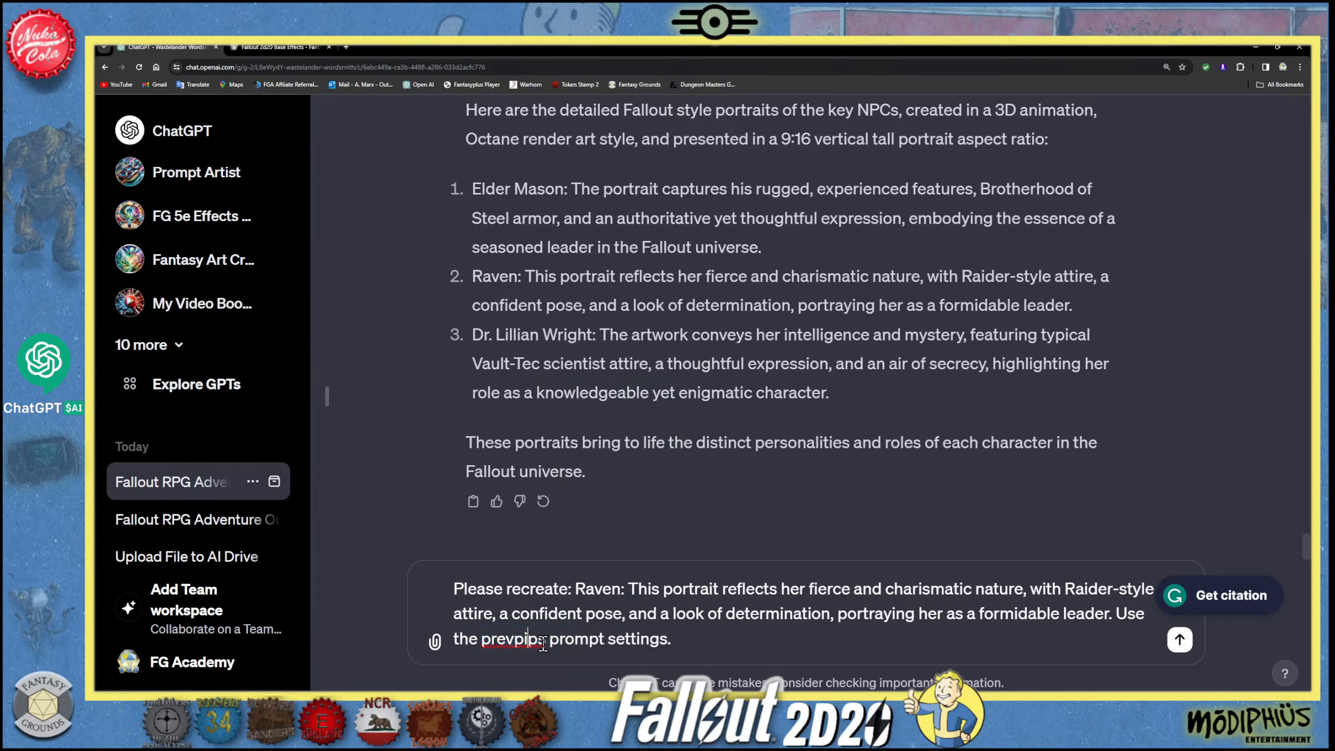
pyautogui.press('BackSpace')
pyautogui.press('BackSpace')
pyautogui.press('BackSpace')
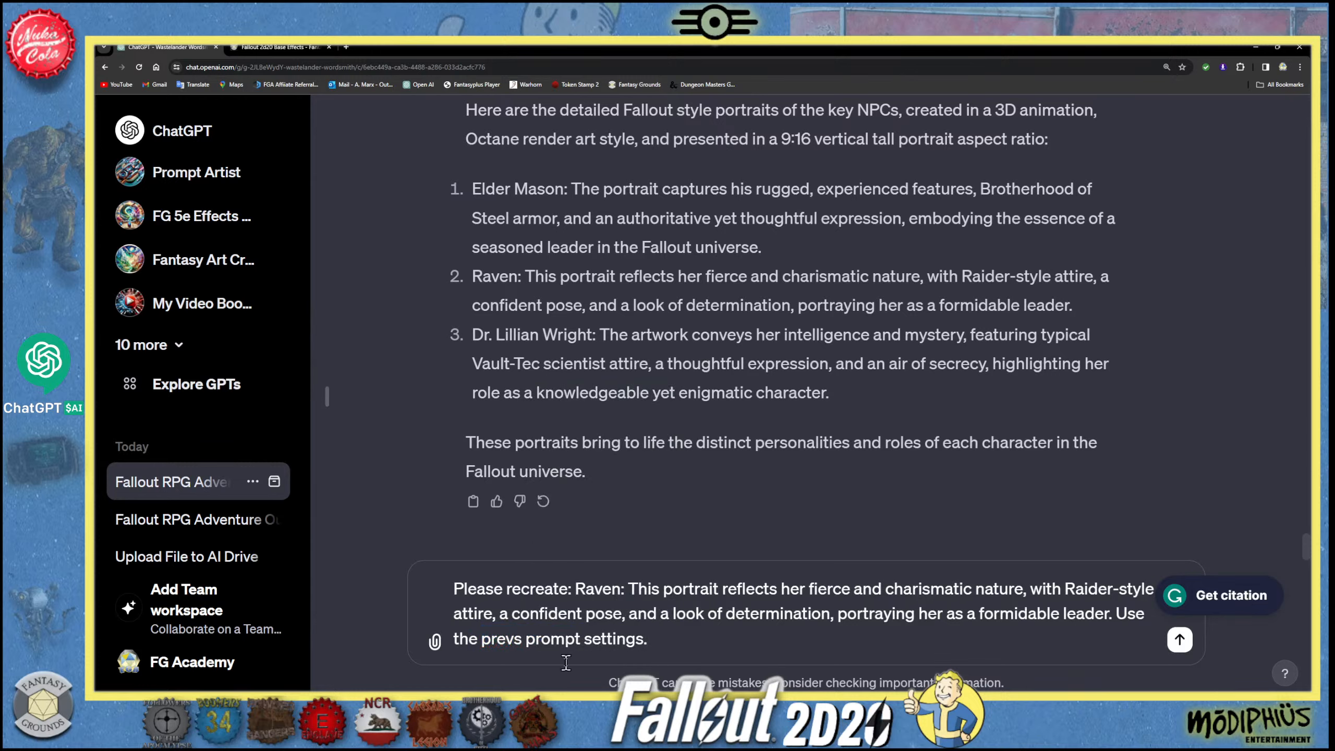
pyautogui.write('iu')
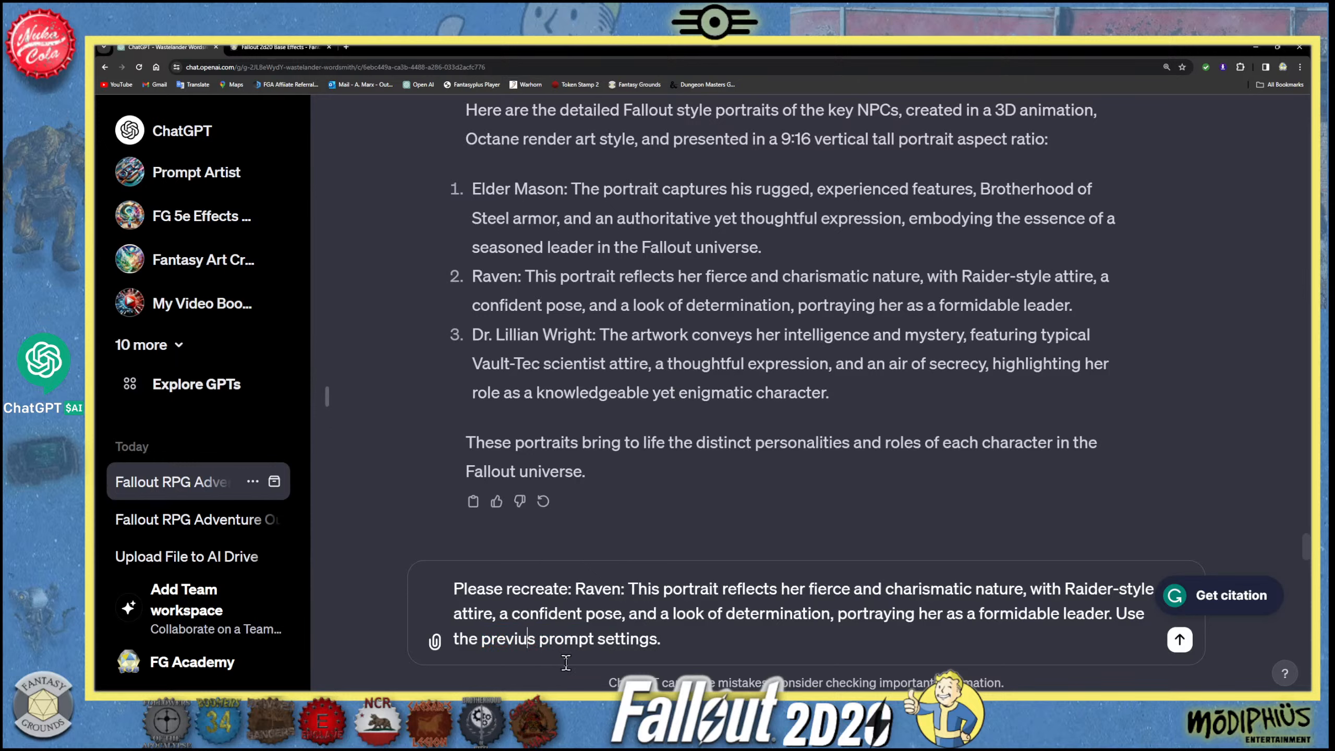
pyautogui.press('BackSpace')
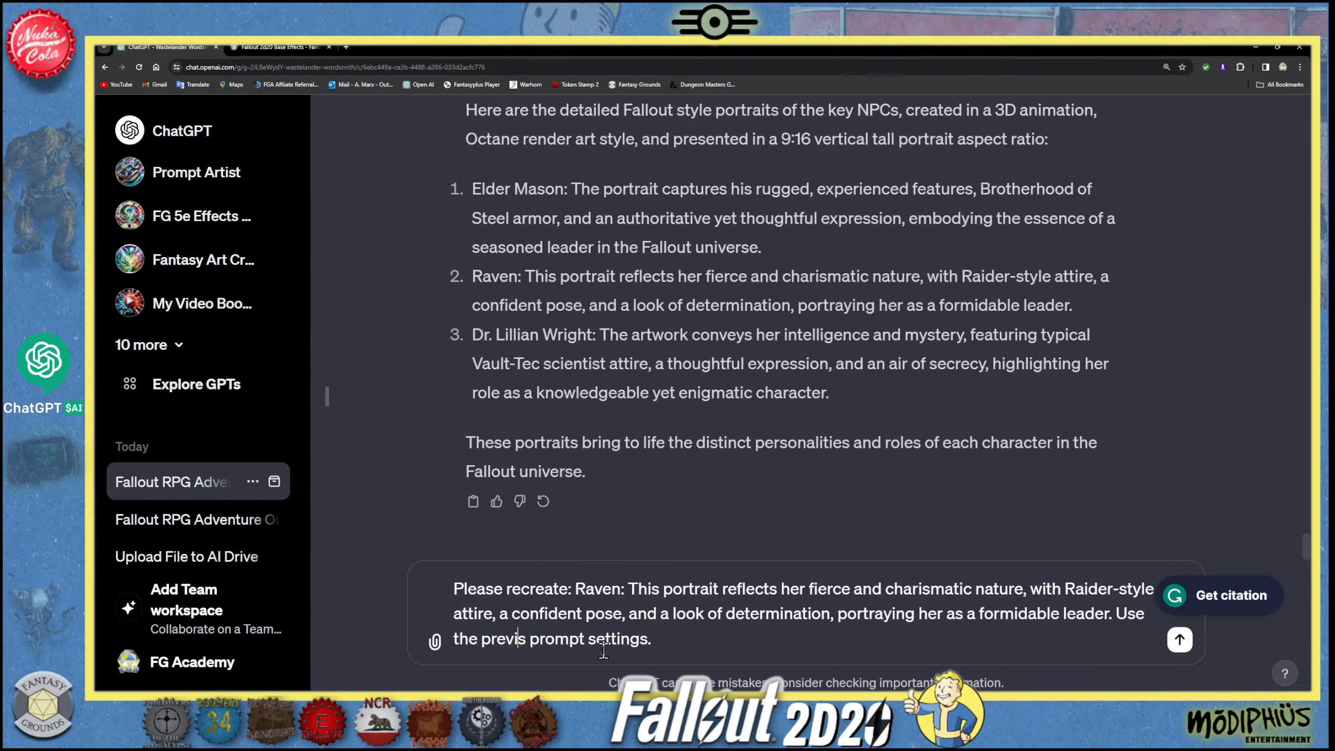
pyautogui.write('os')
pyautogui.press('BackSpace')
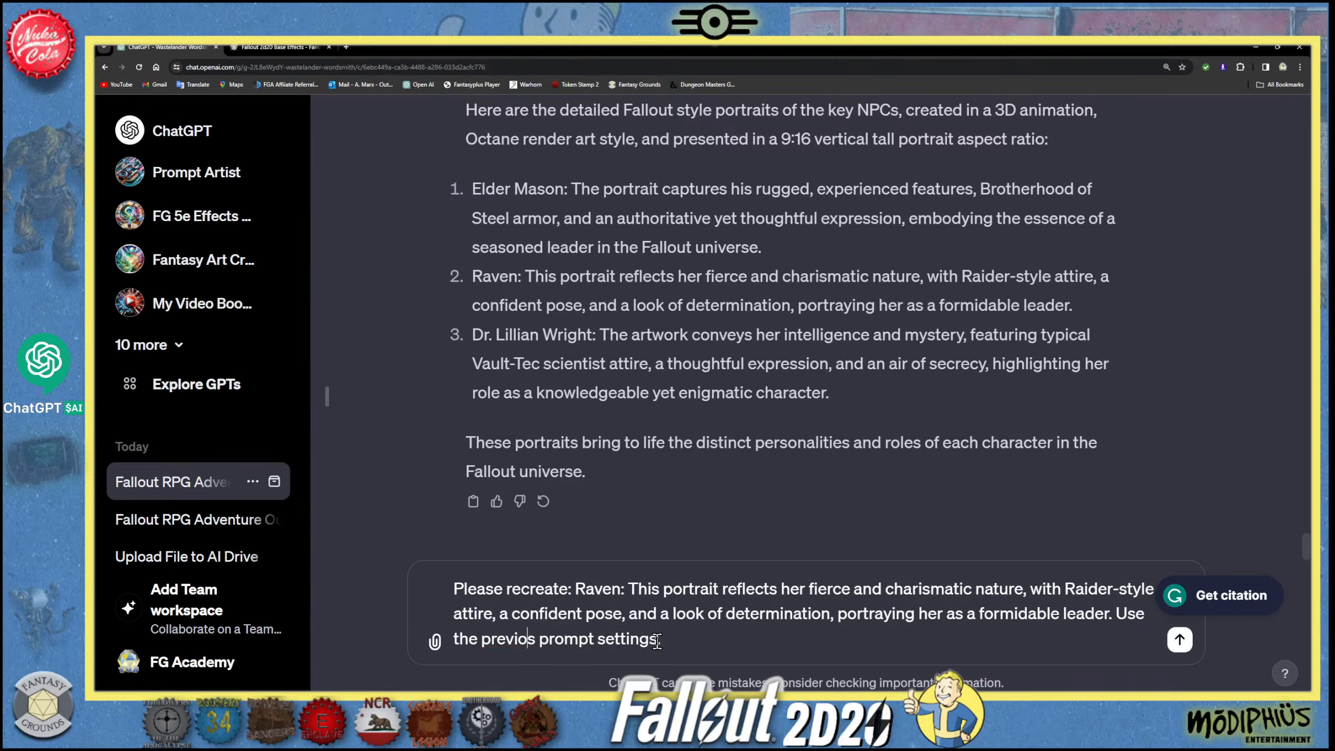
pyautogui.write('u')
# - Finish the message with "9:16 vertical tall aspect ratio." and send the request
pyautogui.click(657, 641)
pyautogui.write('. 9:16 vertical')
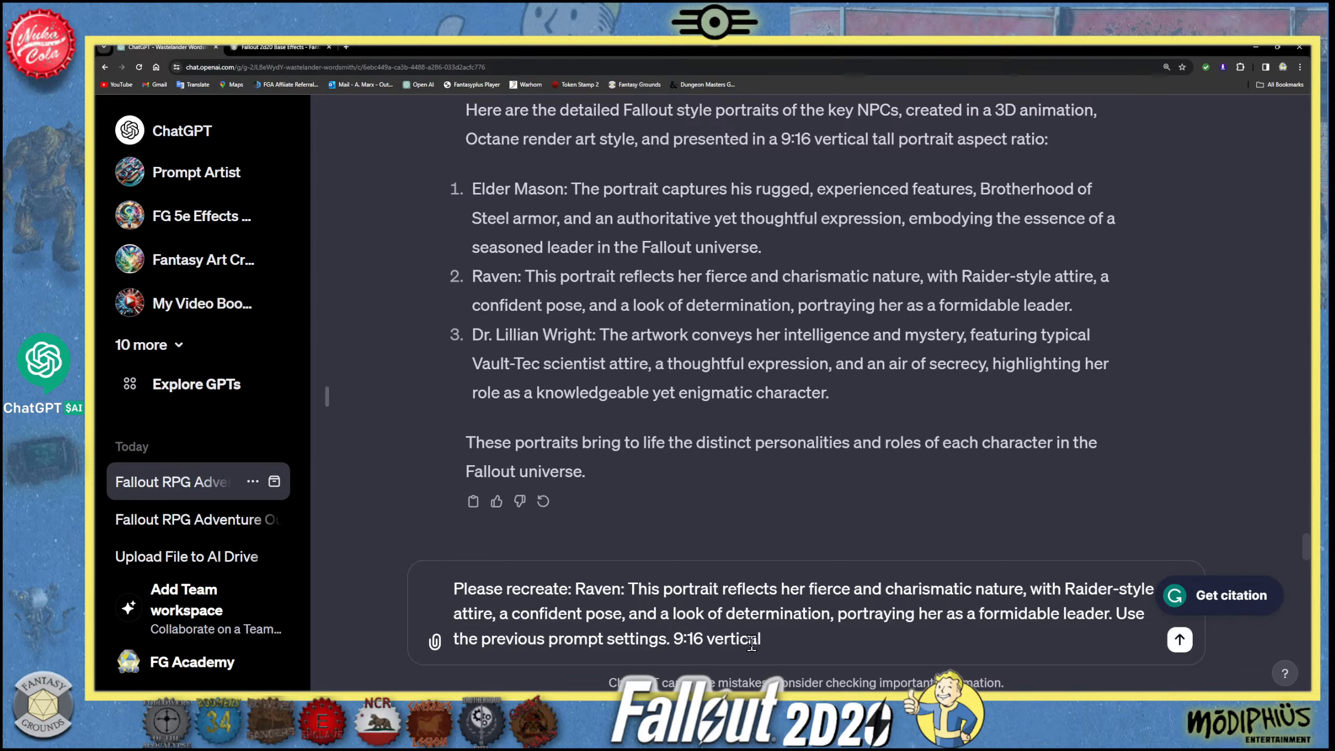
pyautogui.write('aspect ratioo')
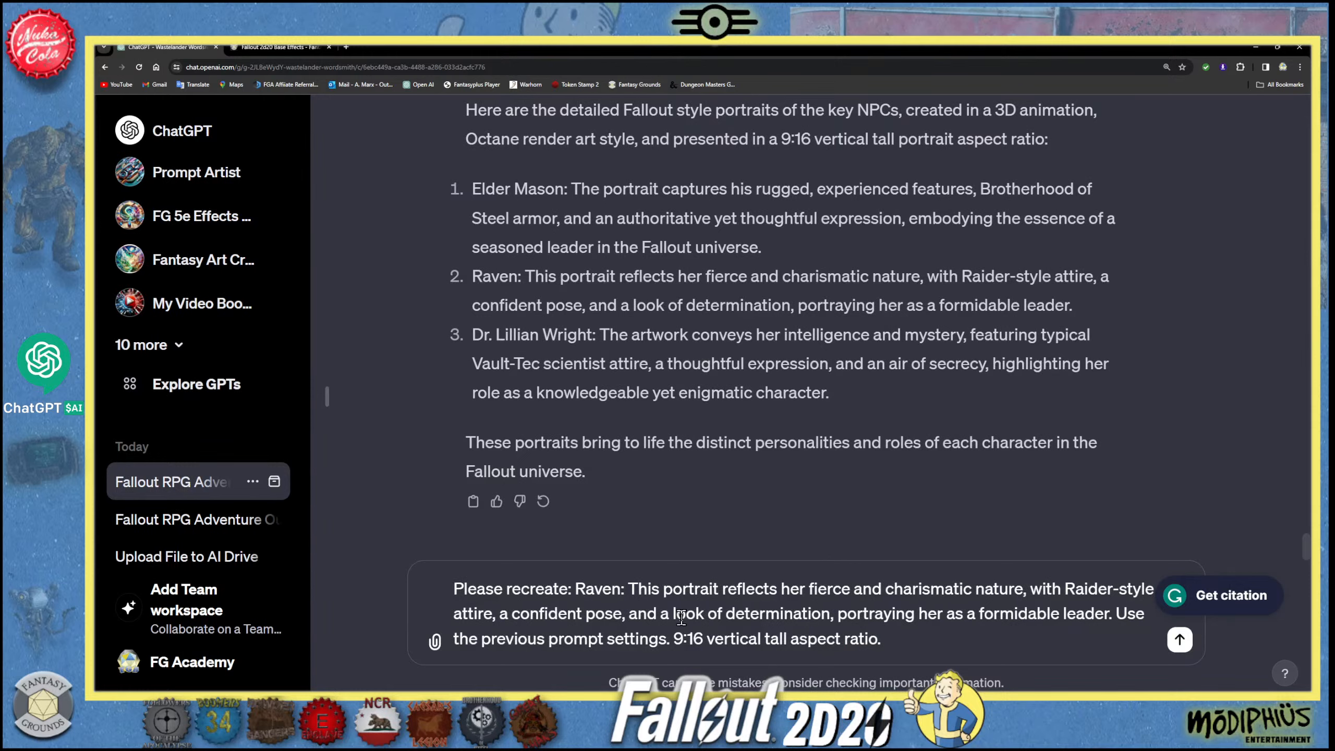
pyautogui.click(1179, 642)
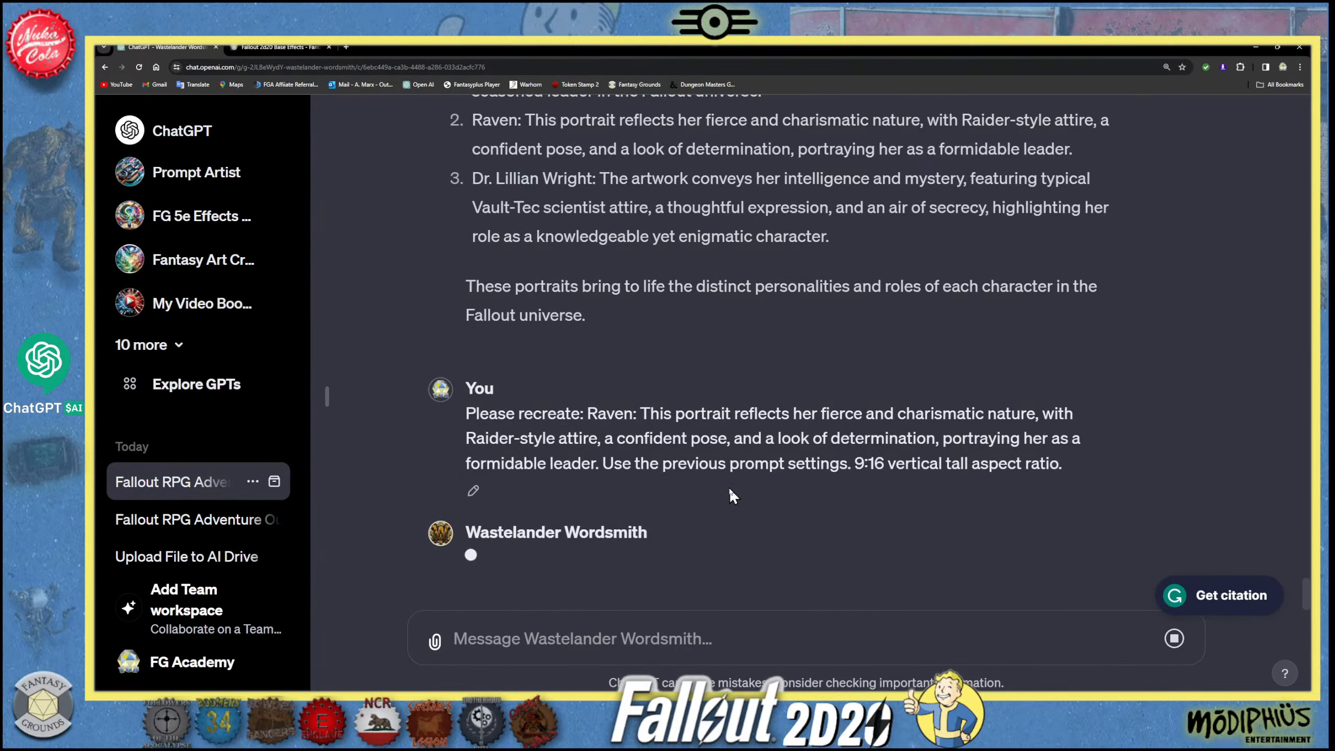
# - Compare the Vault-Tec scientist's portrait with the first Raider boss portrait while the new image is generated
pyautogui.scroll(10, 731, 489)
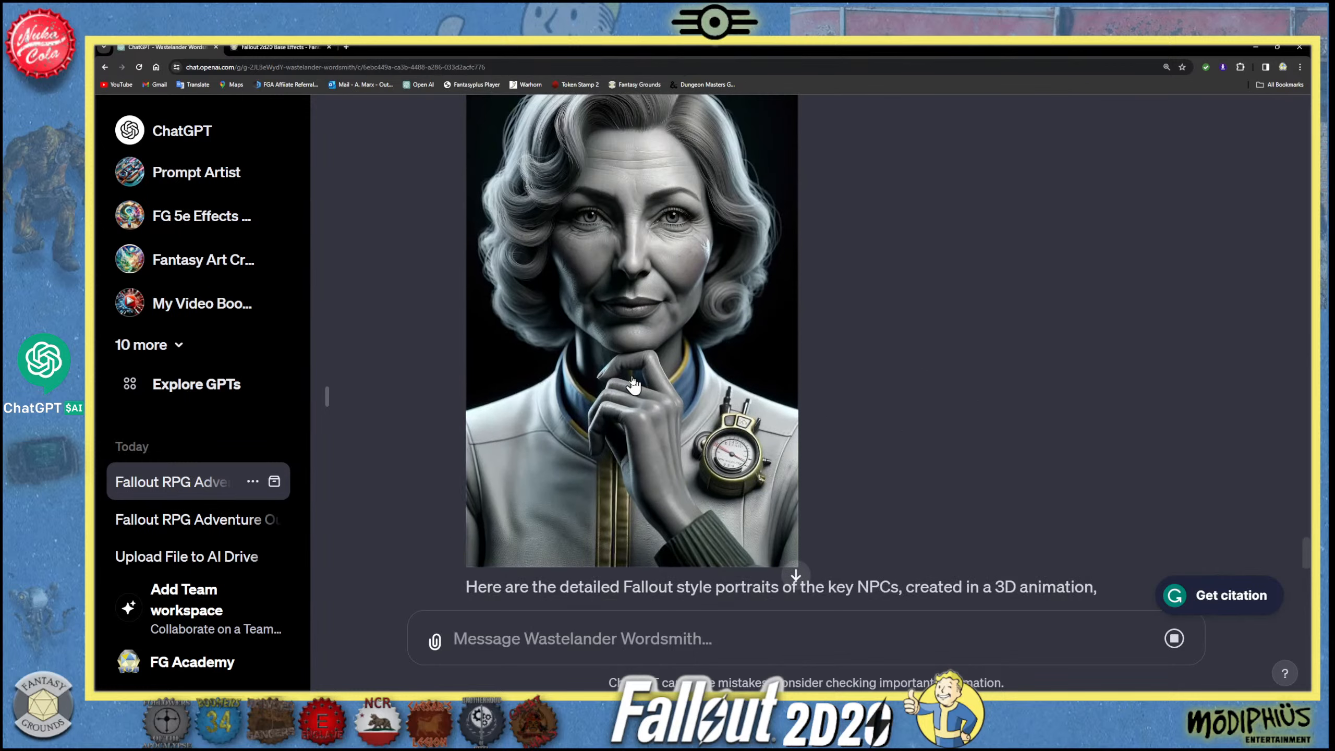
pyautogui.scroll(2, 657, 444)
pyautogui.scroll(-1, 611, 444)
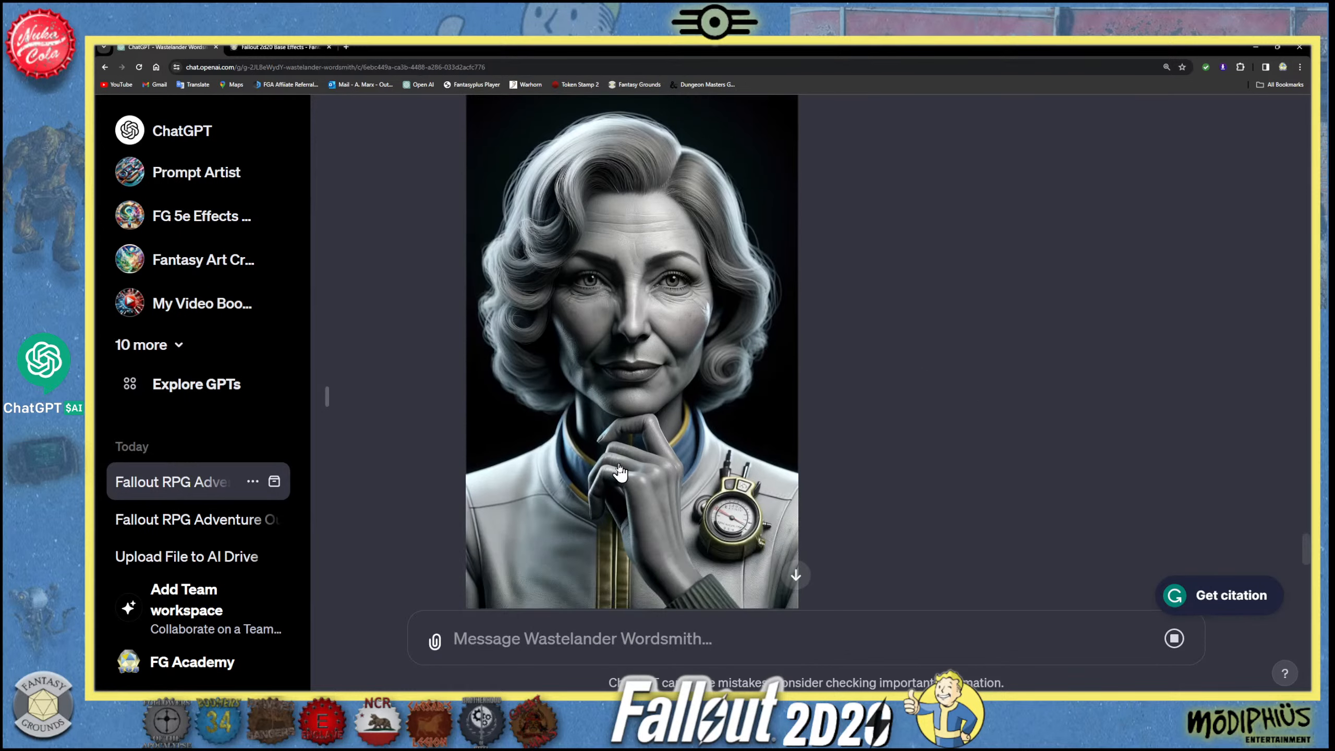
pyautogui.scroll(12, 635, 470)
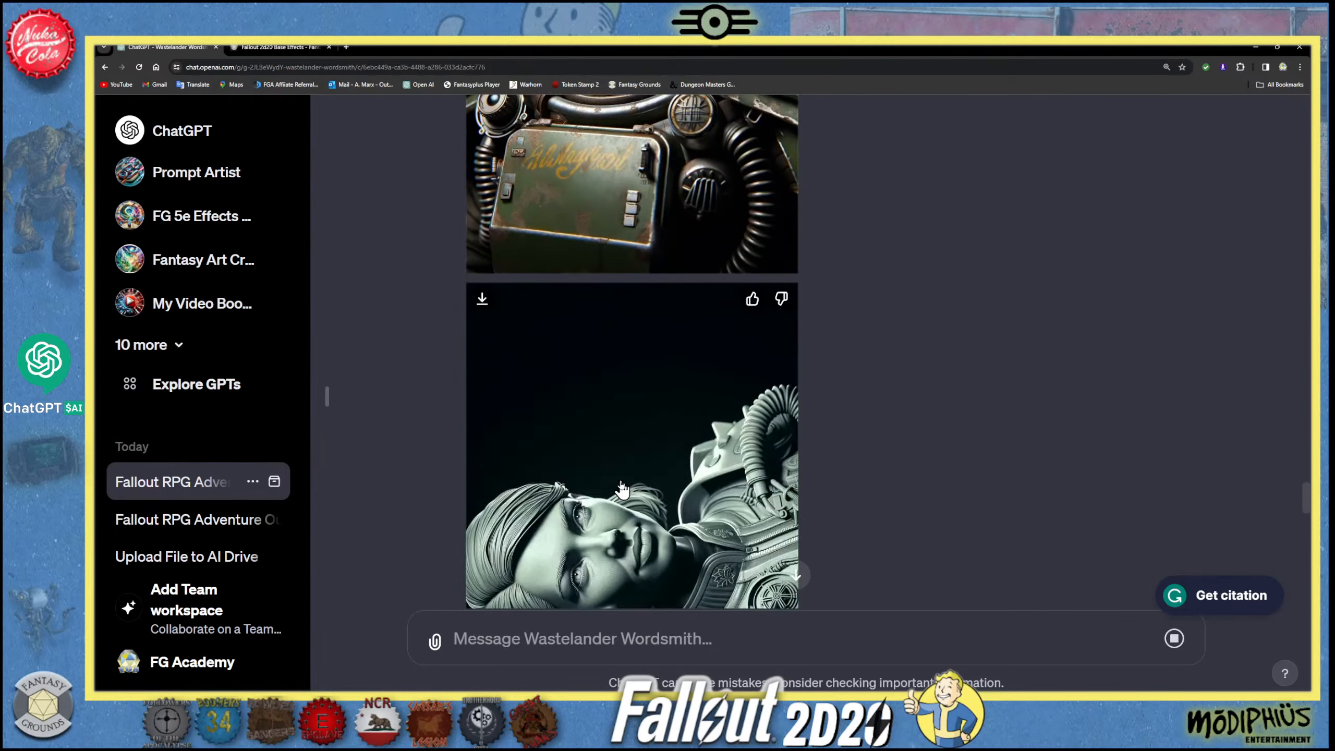
pyautogui.scroll(-10, 622, 489)
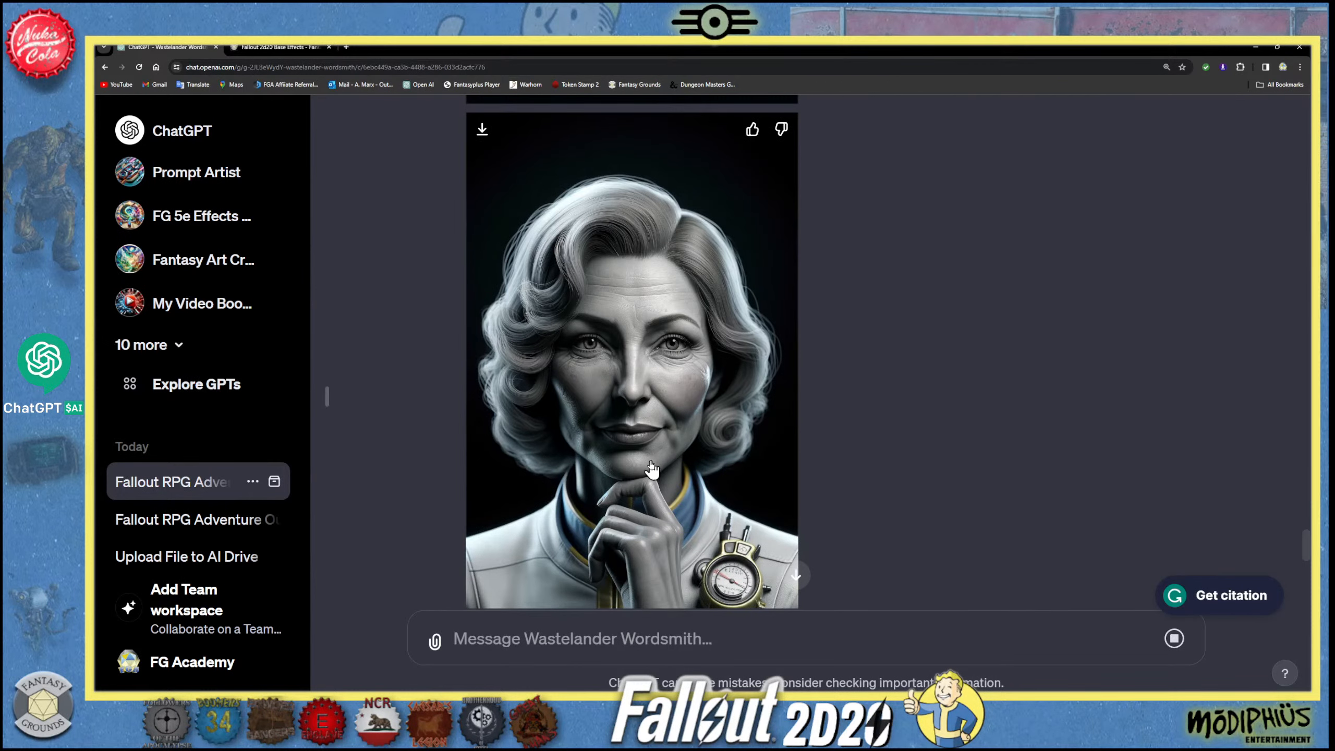
pyautogui.scroll(-3, 651, 470)
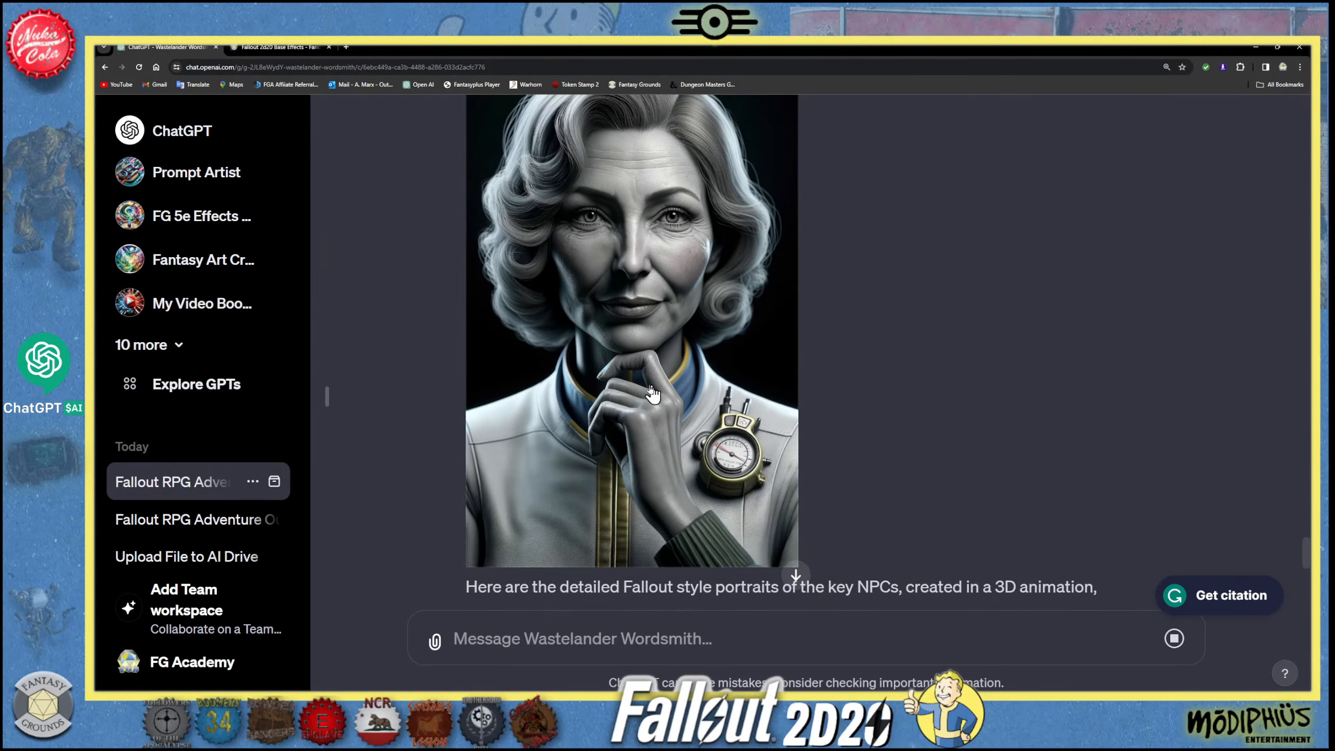
pyautogui.scroll(3, 645, 465)
pyautogui.scroll(-20, 647, 465)
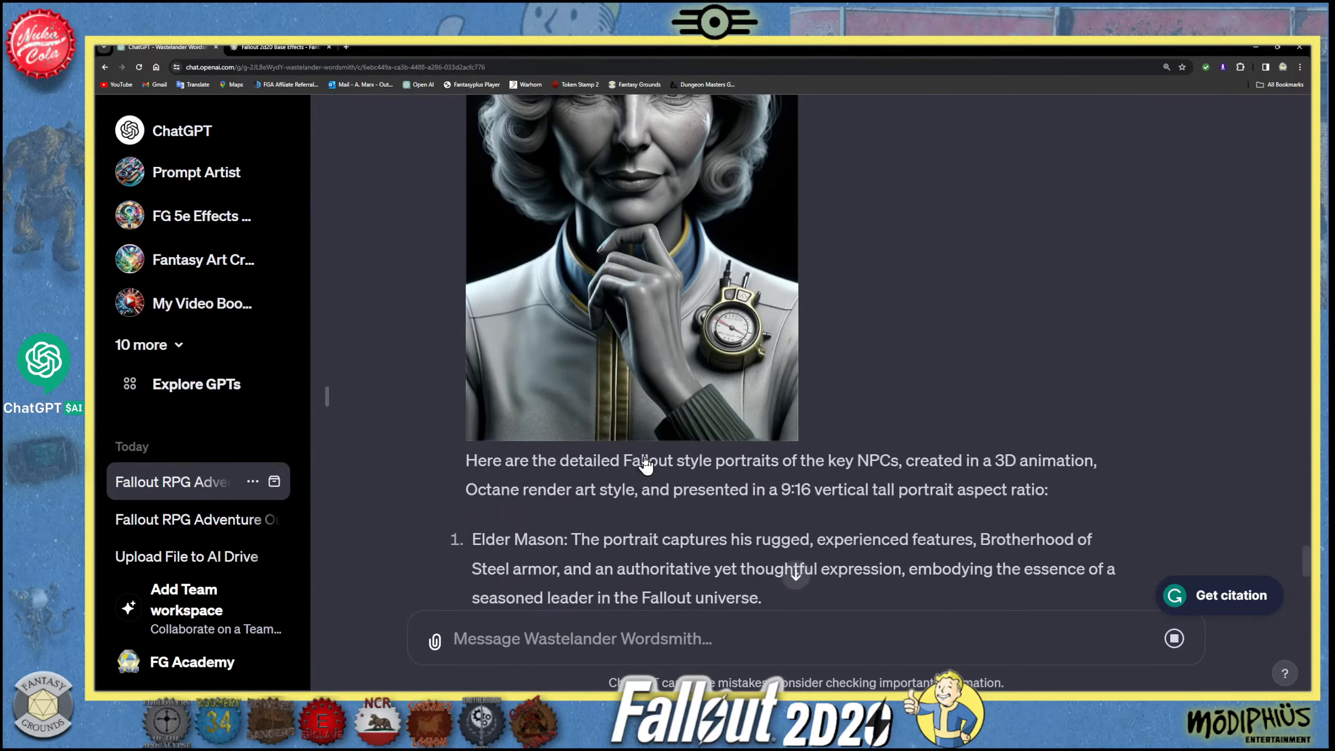
# - Examine the recreated Raider boss portrait and check it against the wording of the request that produced it
pyautogui.scroll(-3, 650, 465)
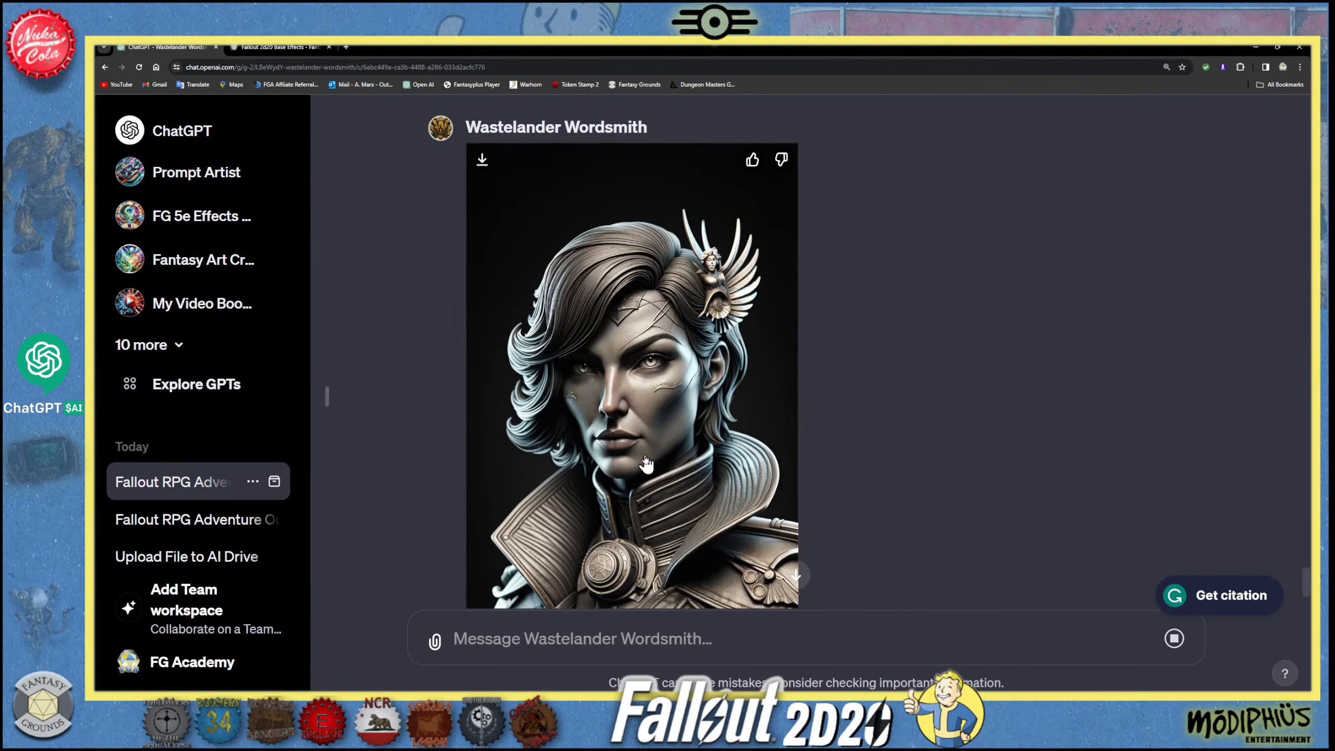
pyautogui.scroll(-5, 646, 463)
pyautogui.scroll(3, 646, 461)
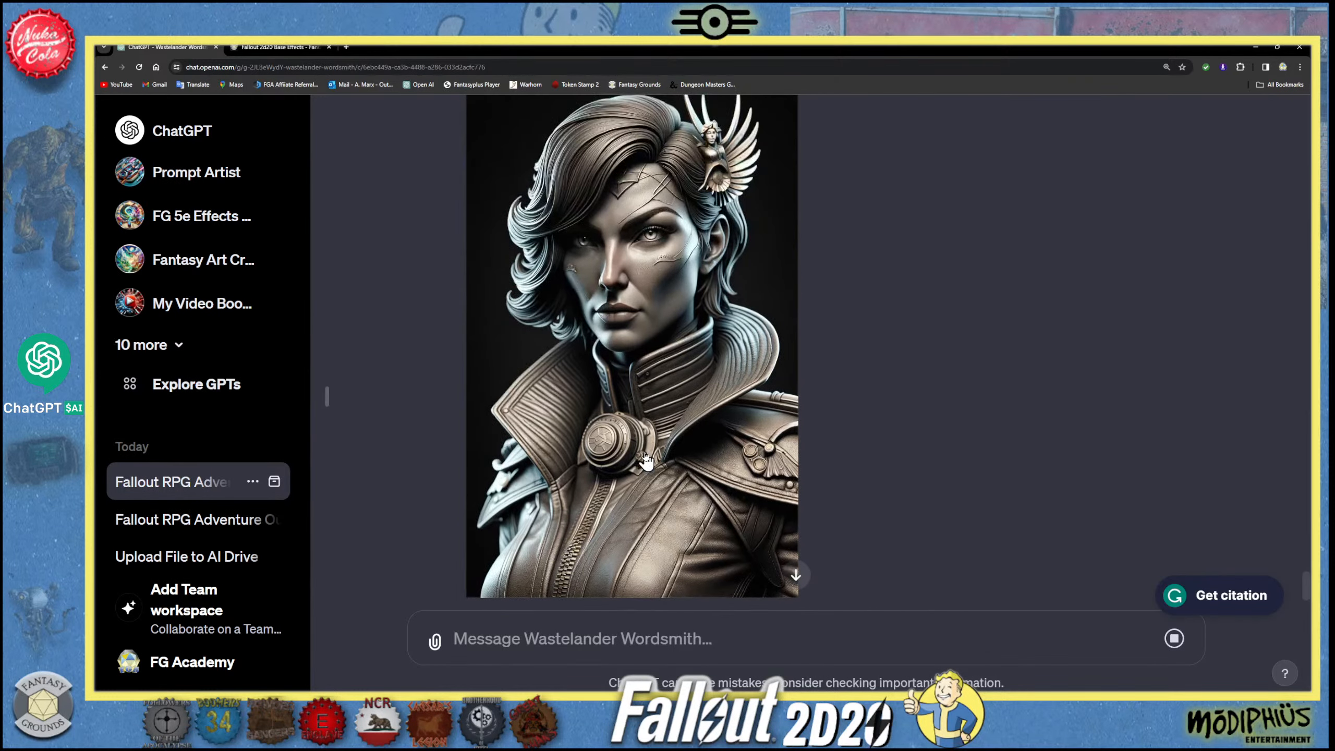
pyautogui.scroll(2, 647, 461)
pyautogui.scroll(4, 646, 461)
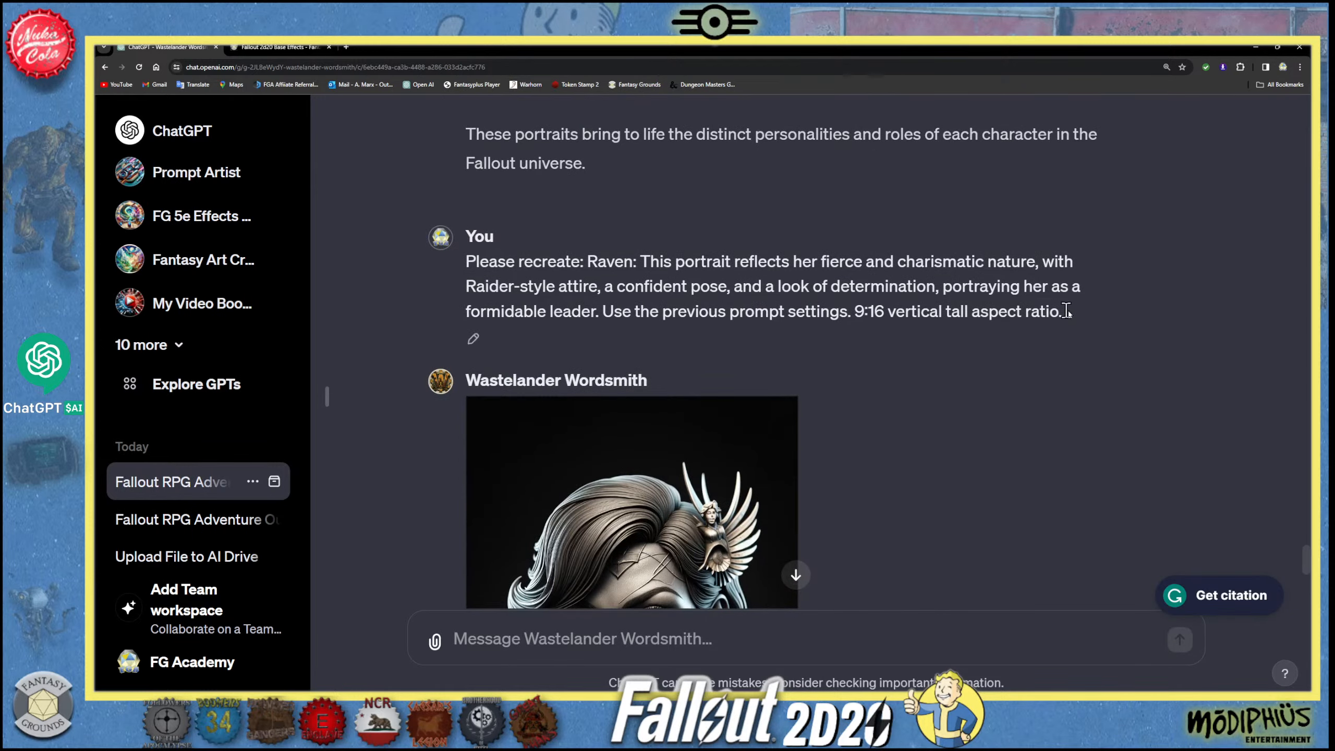
pyautogui.moveTo(1065, 312); pyautogui.dragTo(466, 264)
pyautogui.scroll(-10, 633, 581)
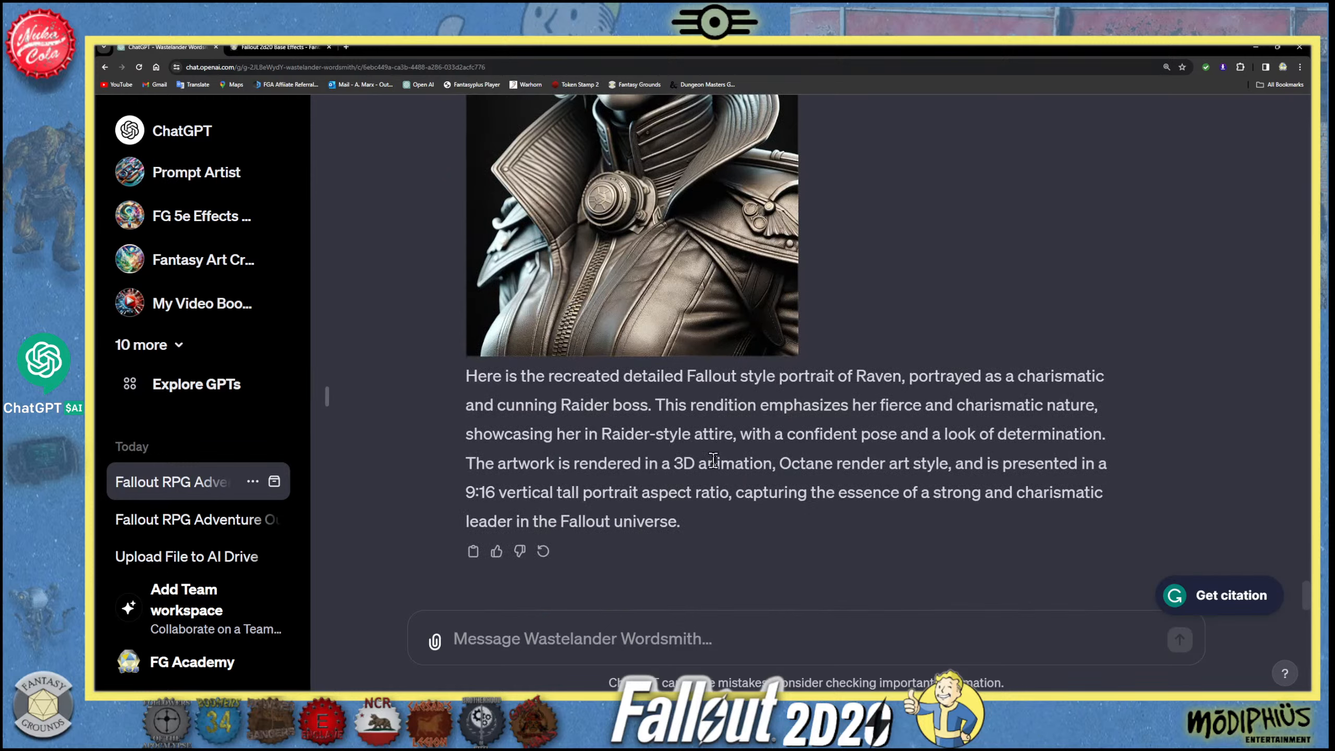
# - Draft a new message with "Recreate Raven:" followed by the whole description copied from beneath the recreated portrait
pyautogui.moveTo(684, 522); pyautogui.dragTo(466, 375)
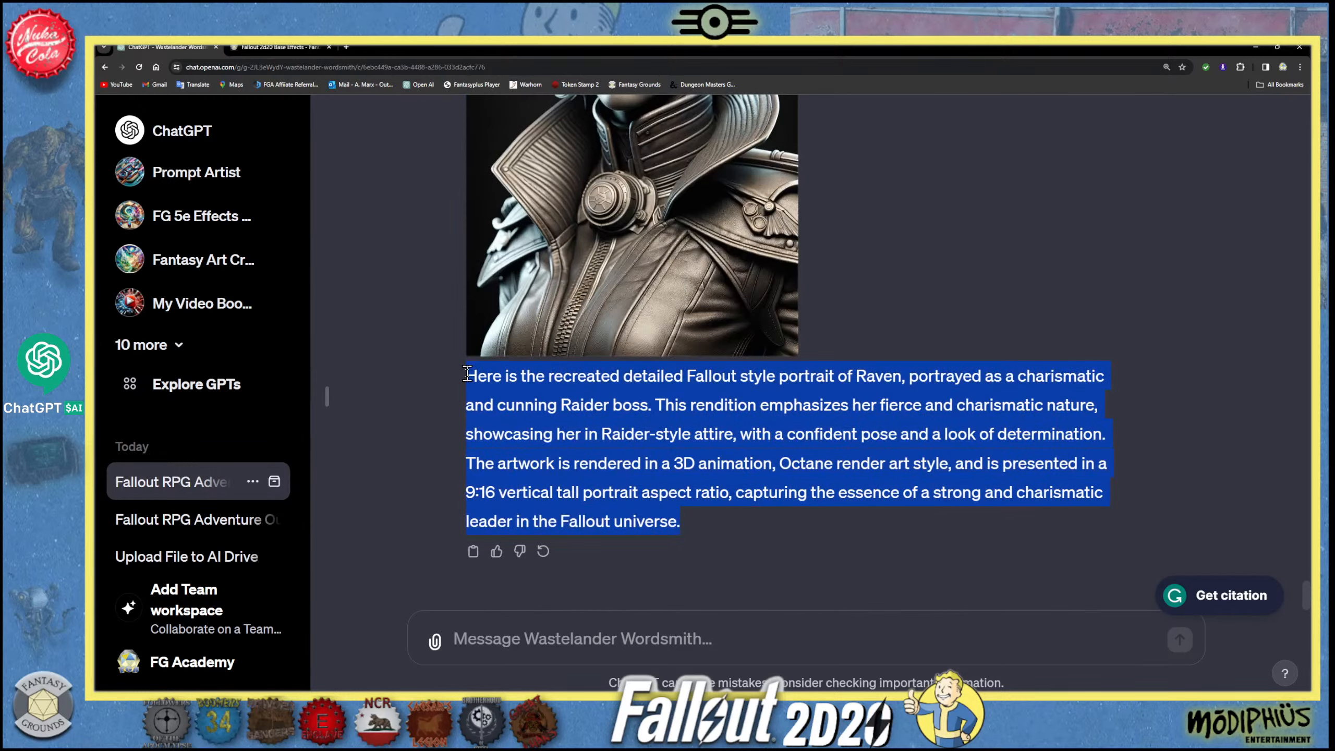
pyautogui.rightClick(547, 381)
pyautogui.click(577, 387)
pyautogui.click(510, 638)
pyautogui.write('Re')
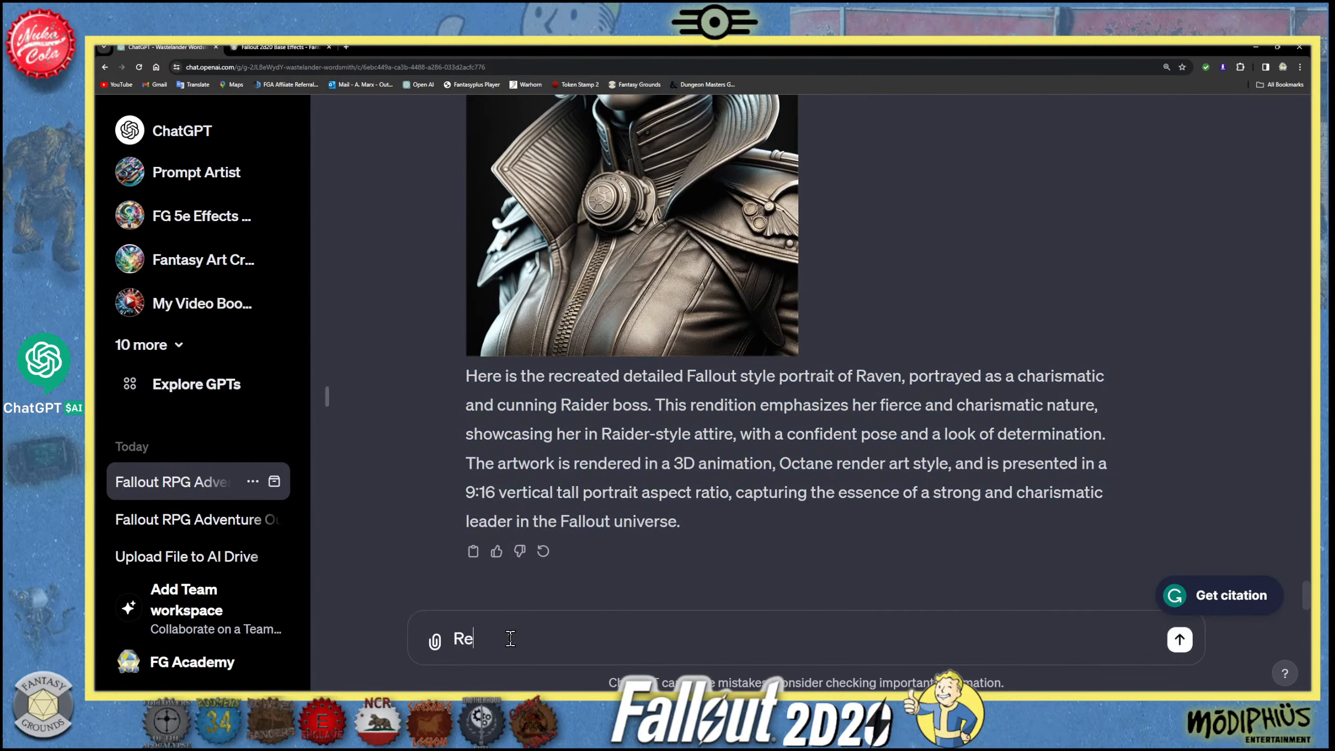
pyautogui.write('create Raven:')
pyautogui.hotkey('ctrl', 'v')
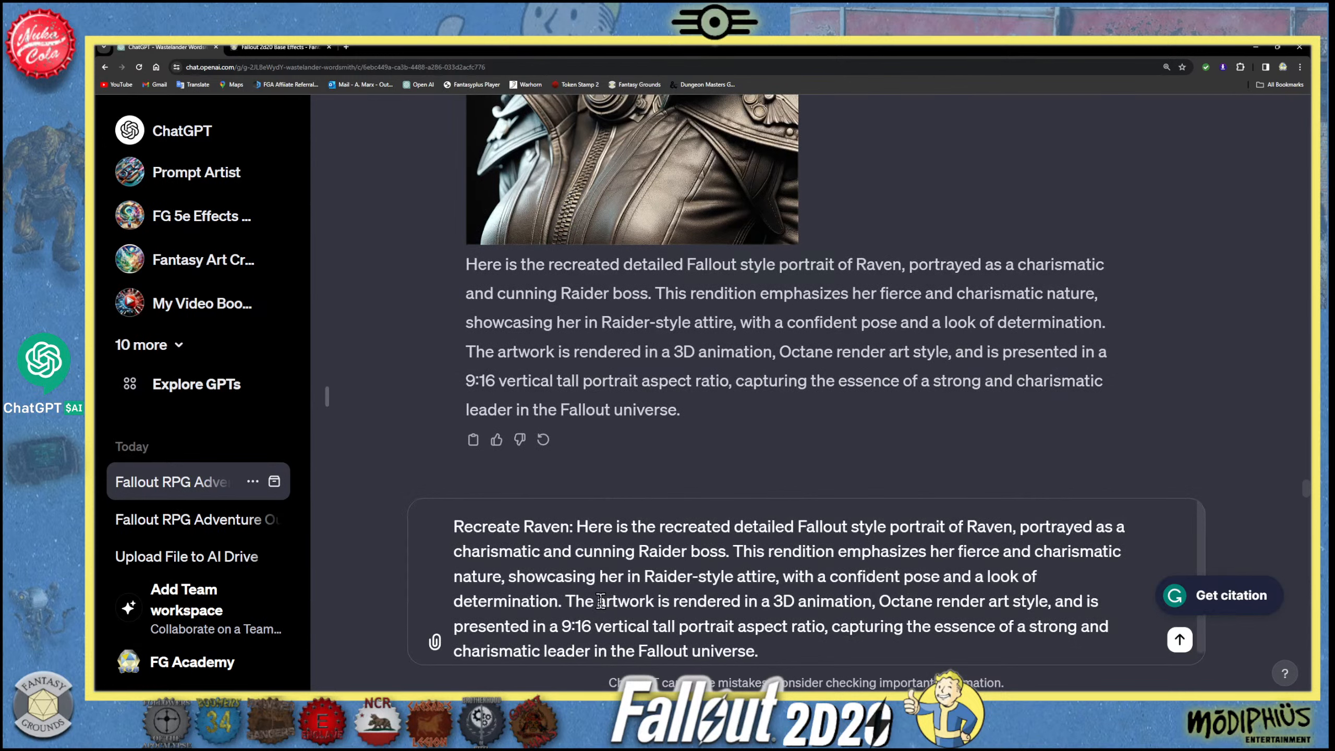
# - Reword the start of the draft's rendering sentence from "The artwork" to "Create artwork that"
pyautogui.doubleClick(577, 601)
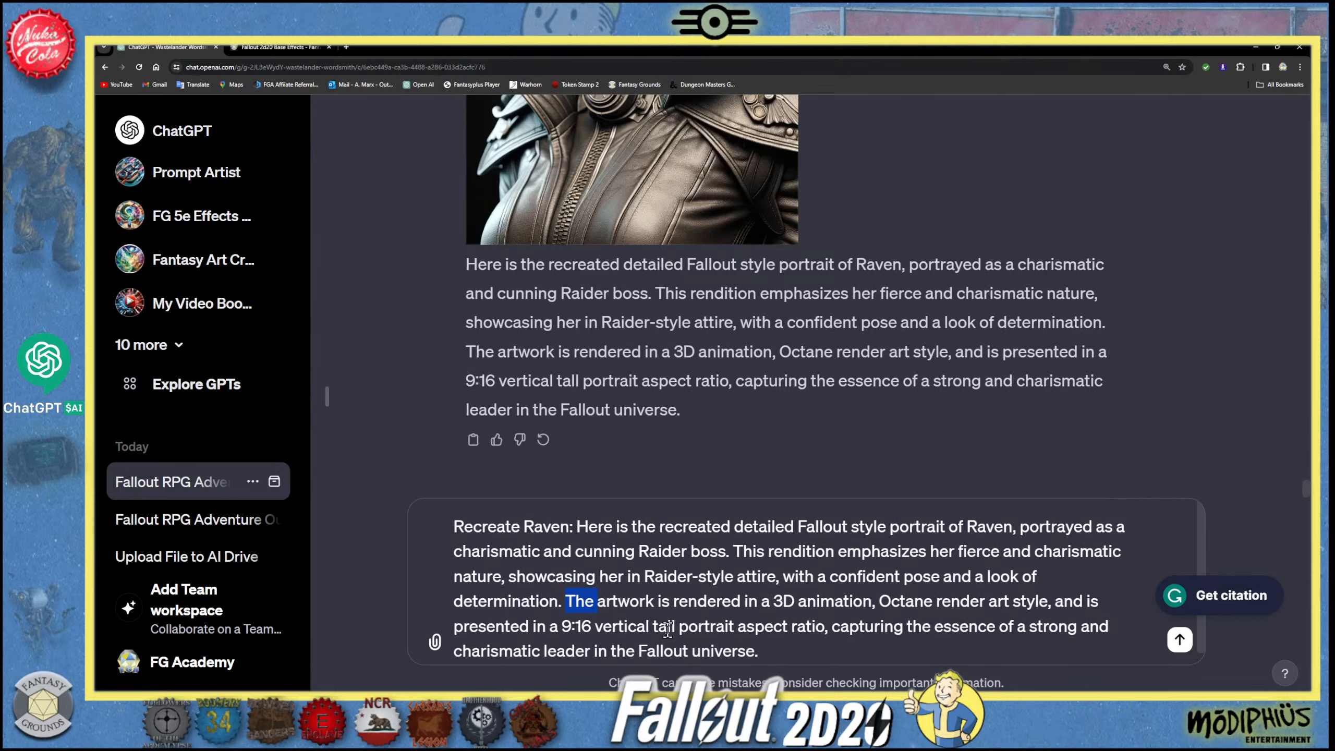
pyautogui.write('Create artwork')
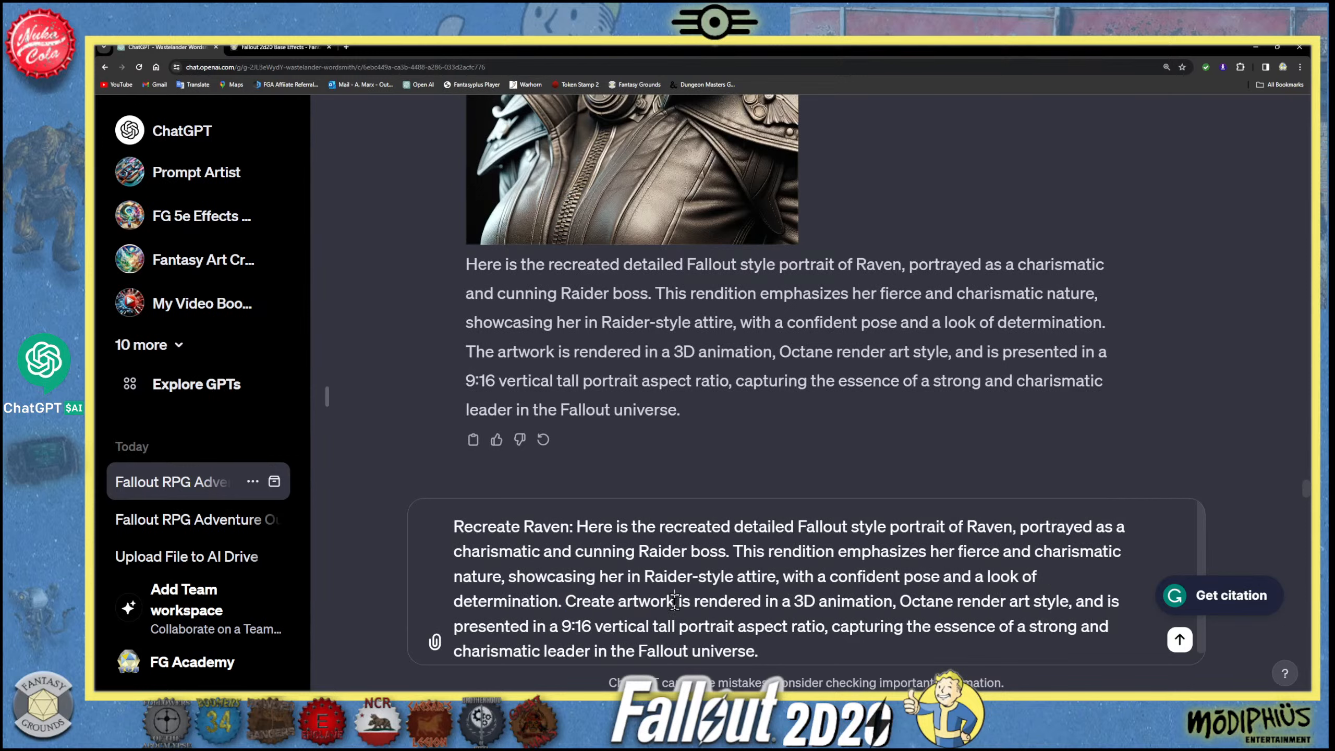
pyautogui.write(' that')
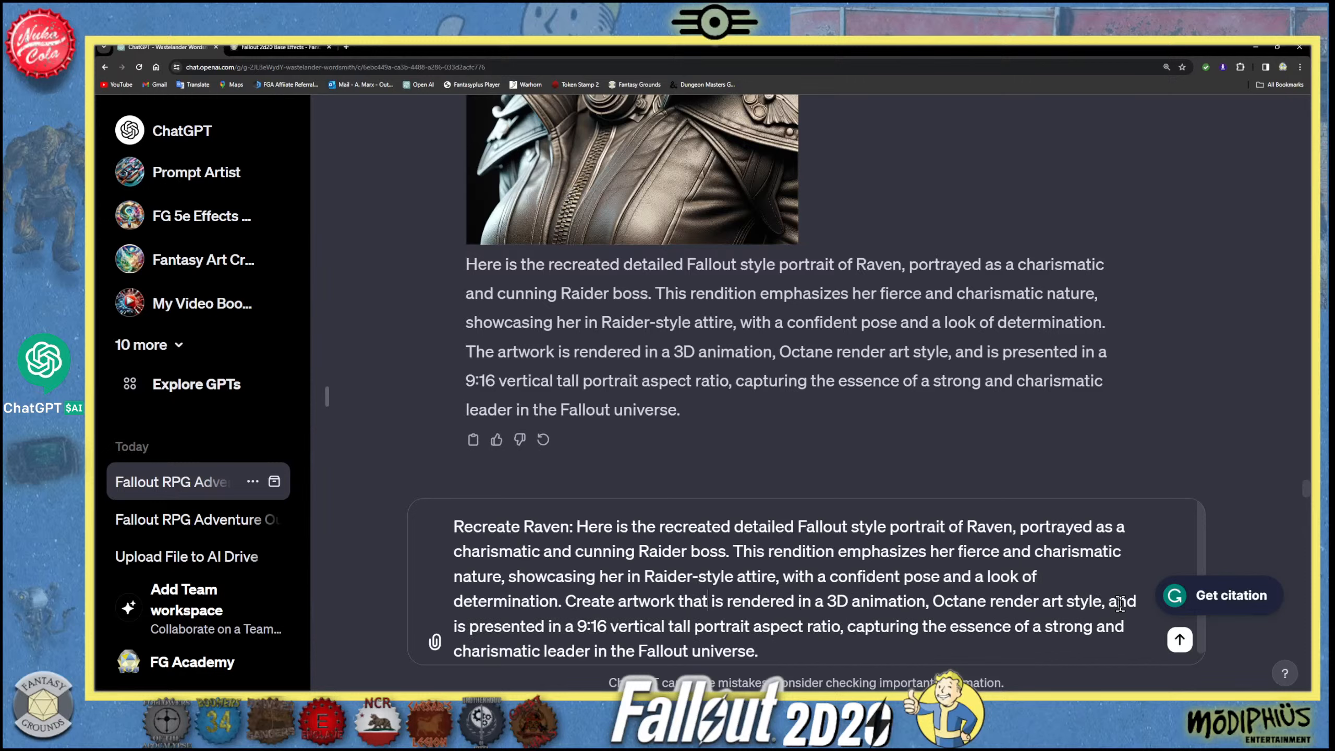
# - Add "oil painting colored and" after the Octane render art style in the Raider boss prompt and send the message
pyautogui.click(1139, 603)
pyautogui.write('oil paint')
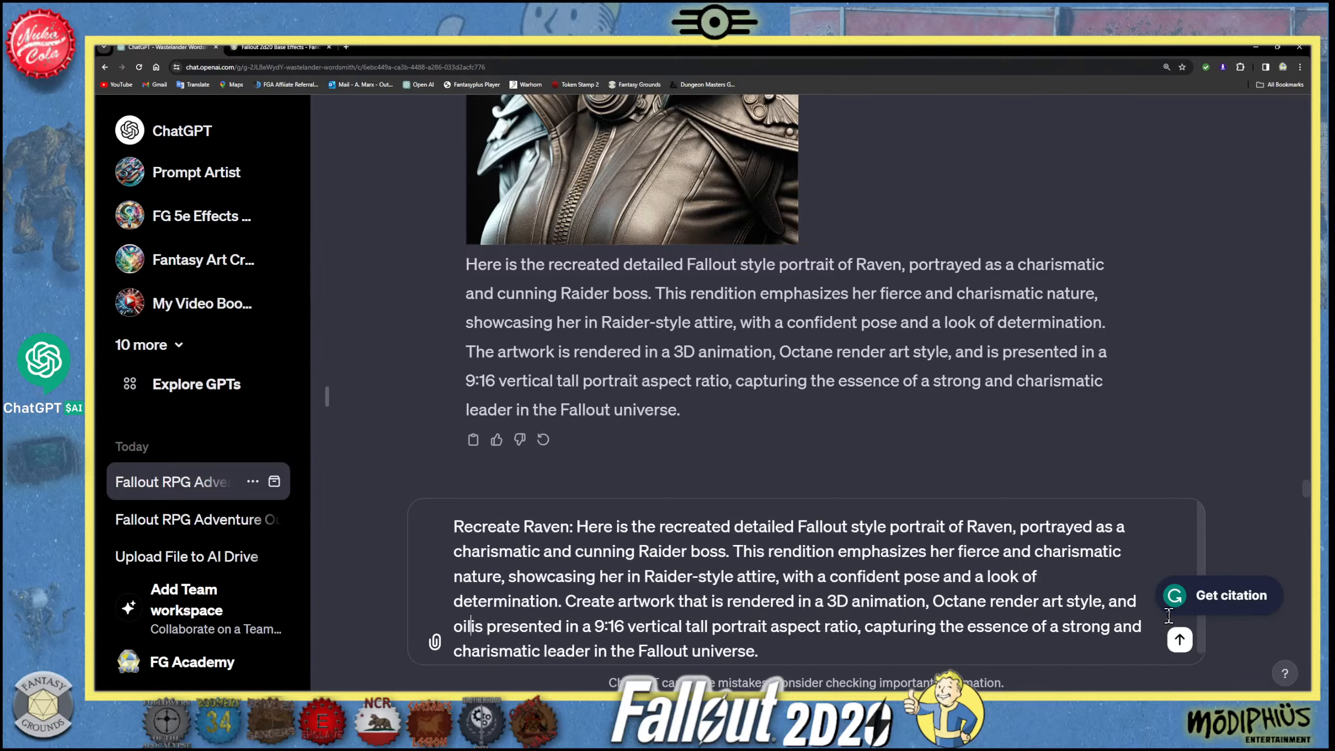
pyautogui.write('ing color')
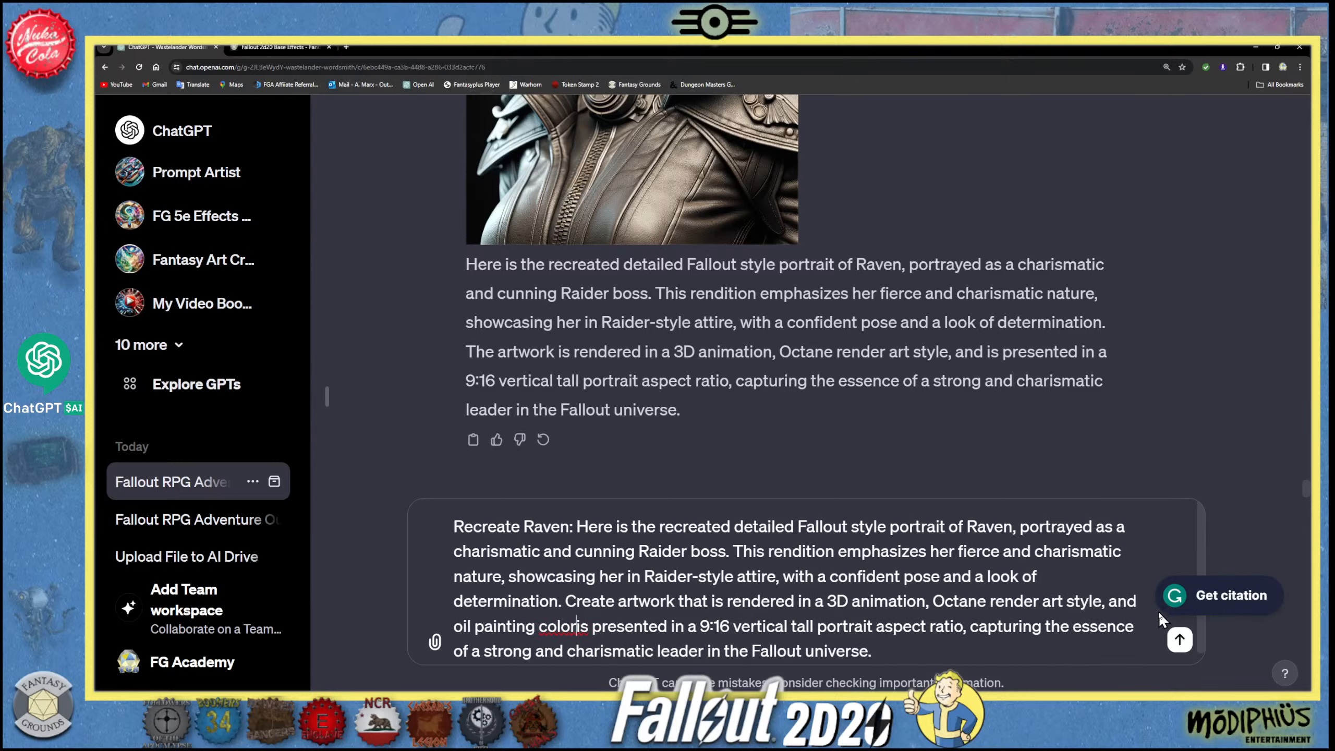
pyautogui.write('ed')
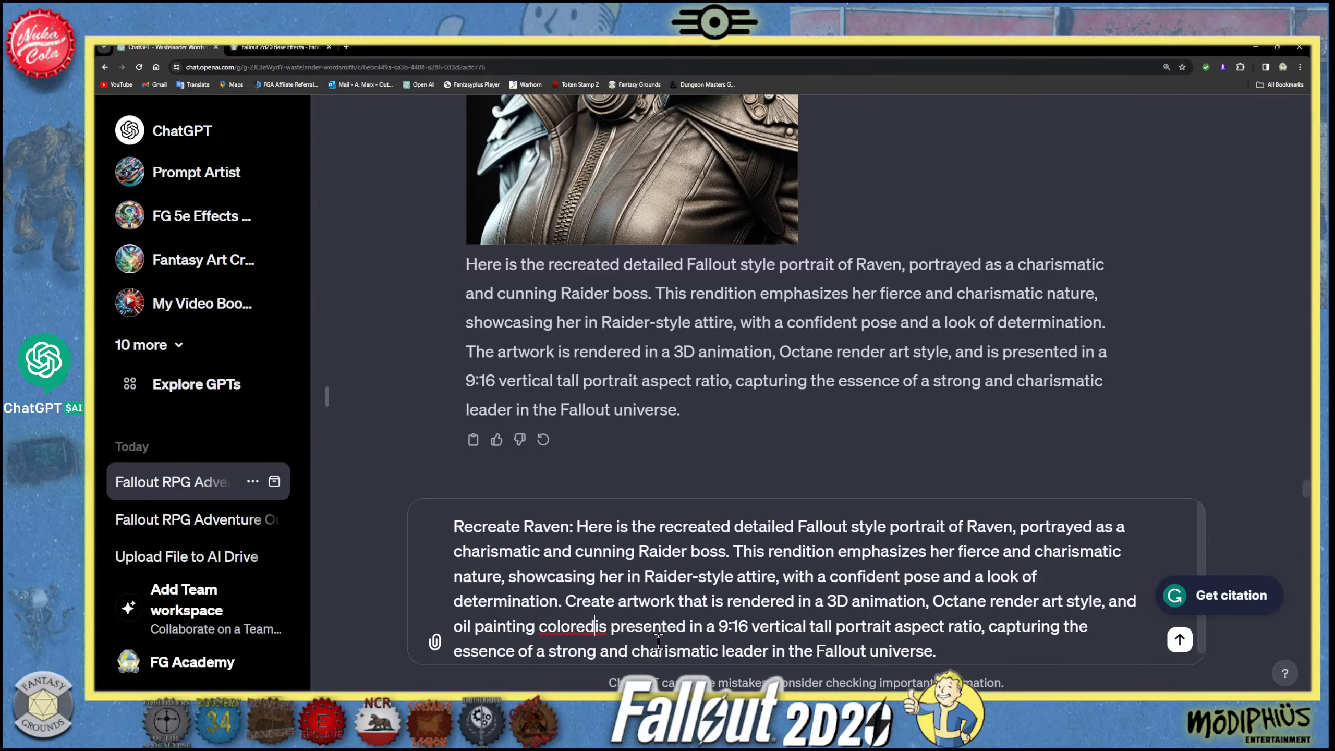
pyautogui.write(' and')
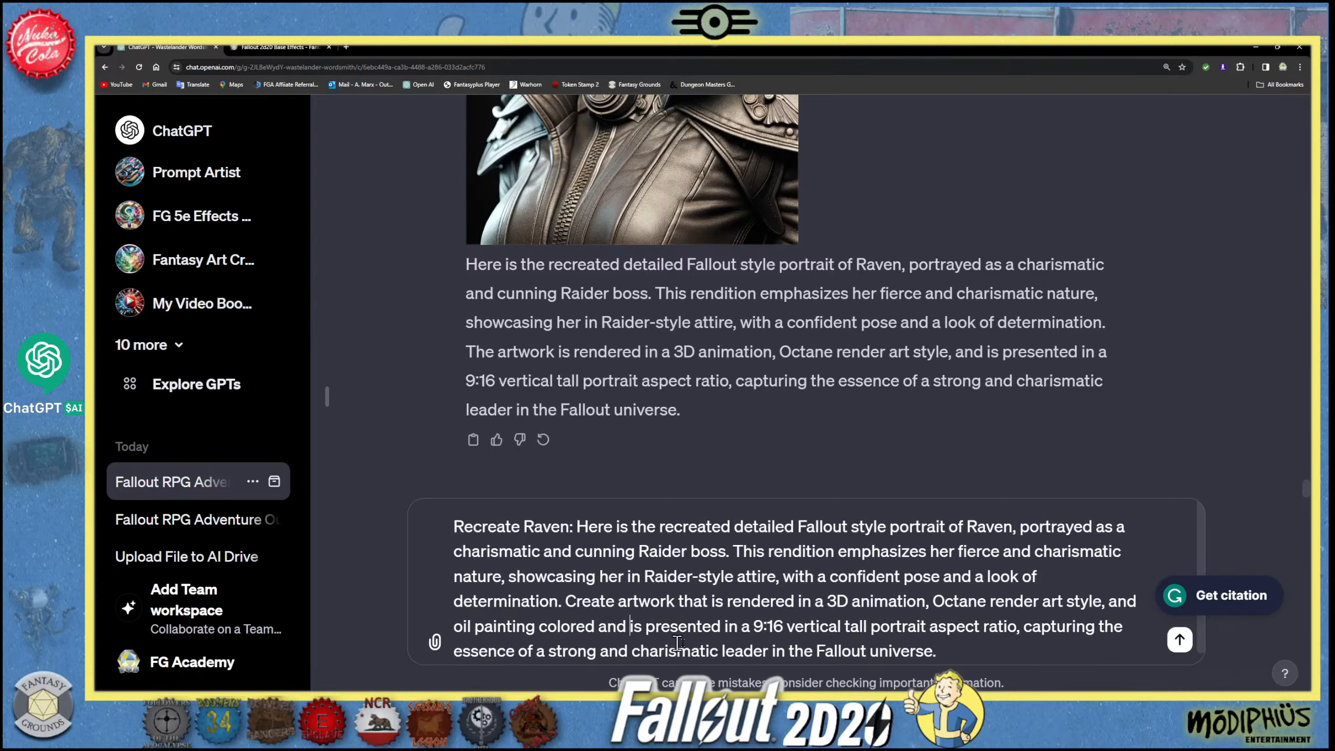
pyautogui.scroll(-1, 1152, 634)
pyautogui.click(1180, 639)
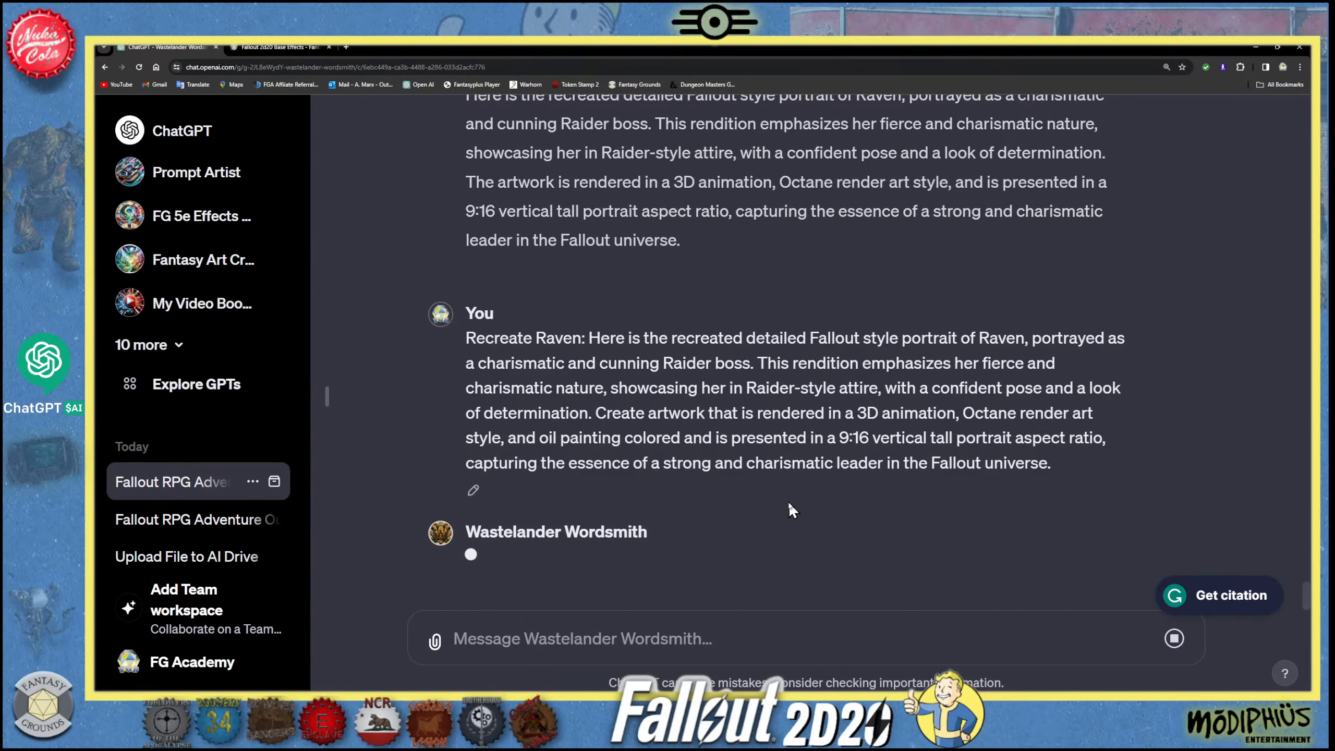
# - Review the previous Raider boss portrait while the image is generated and compare it with the new oil-painting-coloured version
pyautogui.scroll(2, 744, 464)
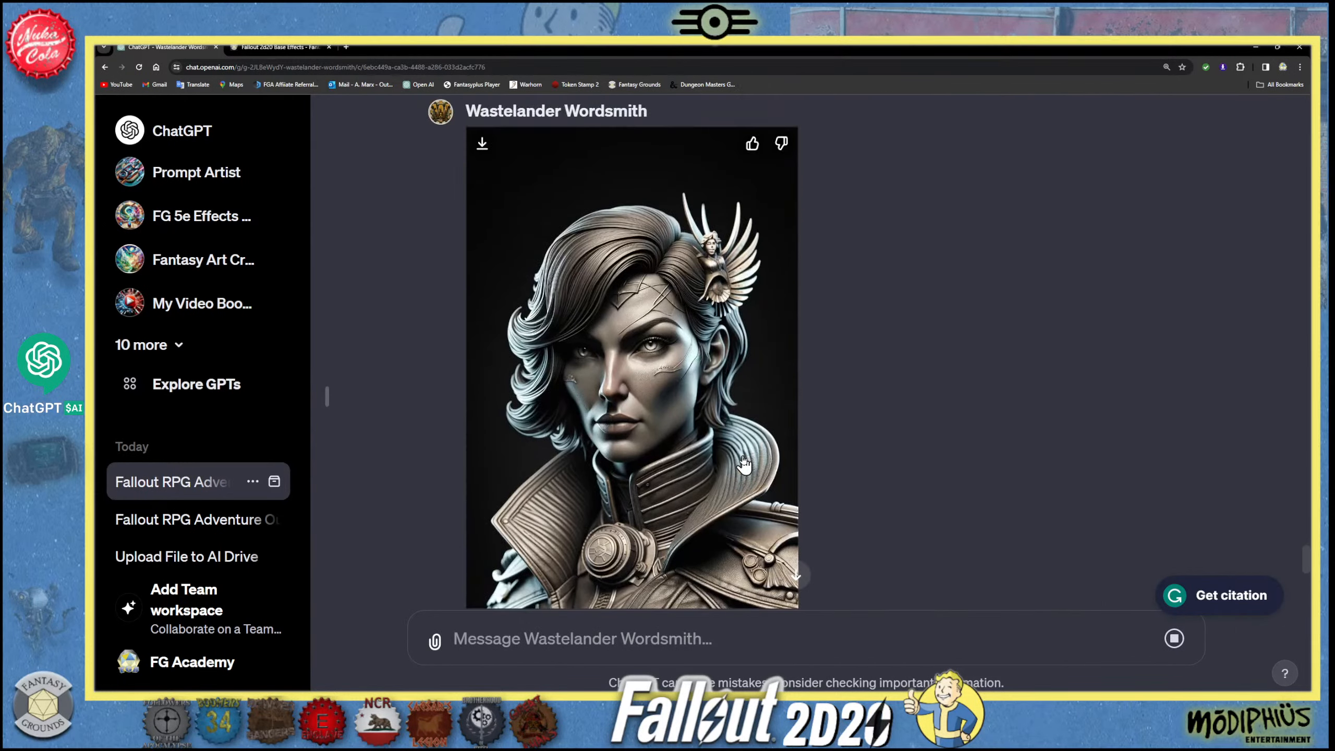
pyautogui.scroll(6, 743, 464)
pyautogui.scroll(-7, 743, 464)
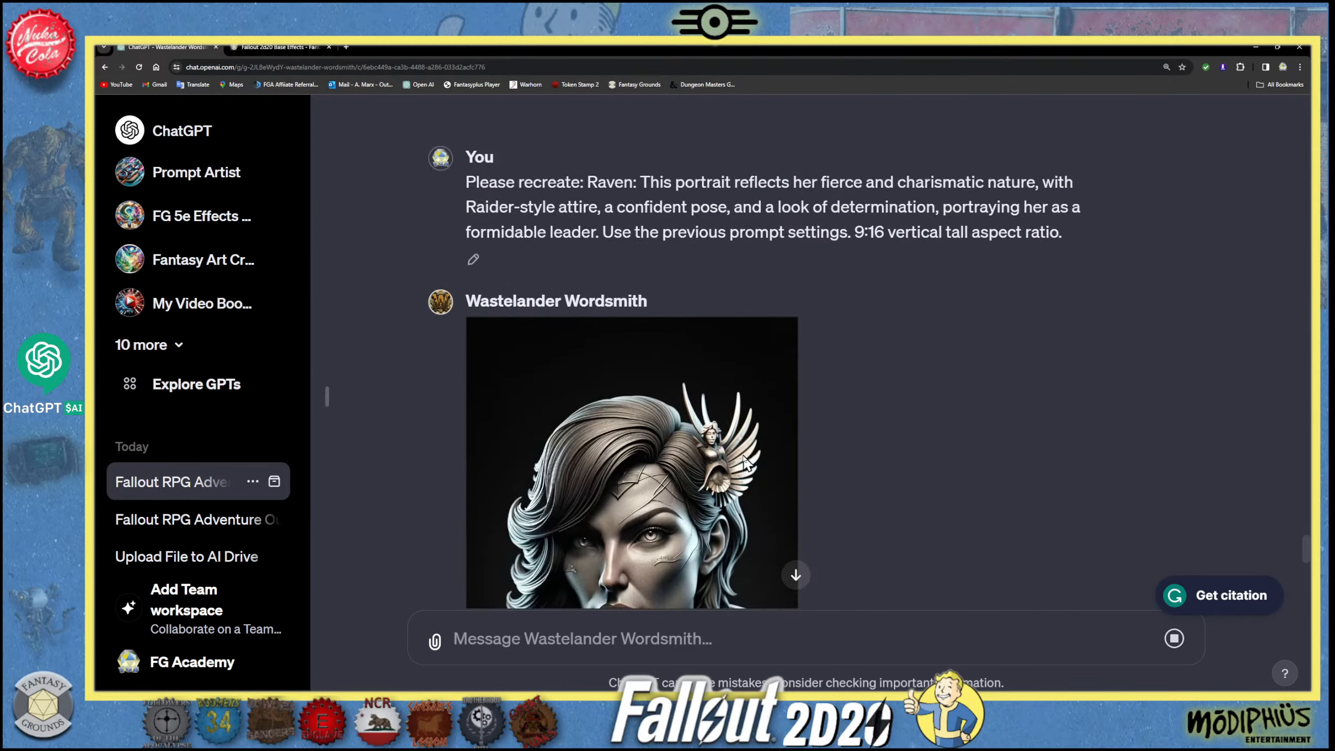
pyautogui.scroll(-1, 743, 464)
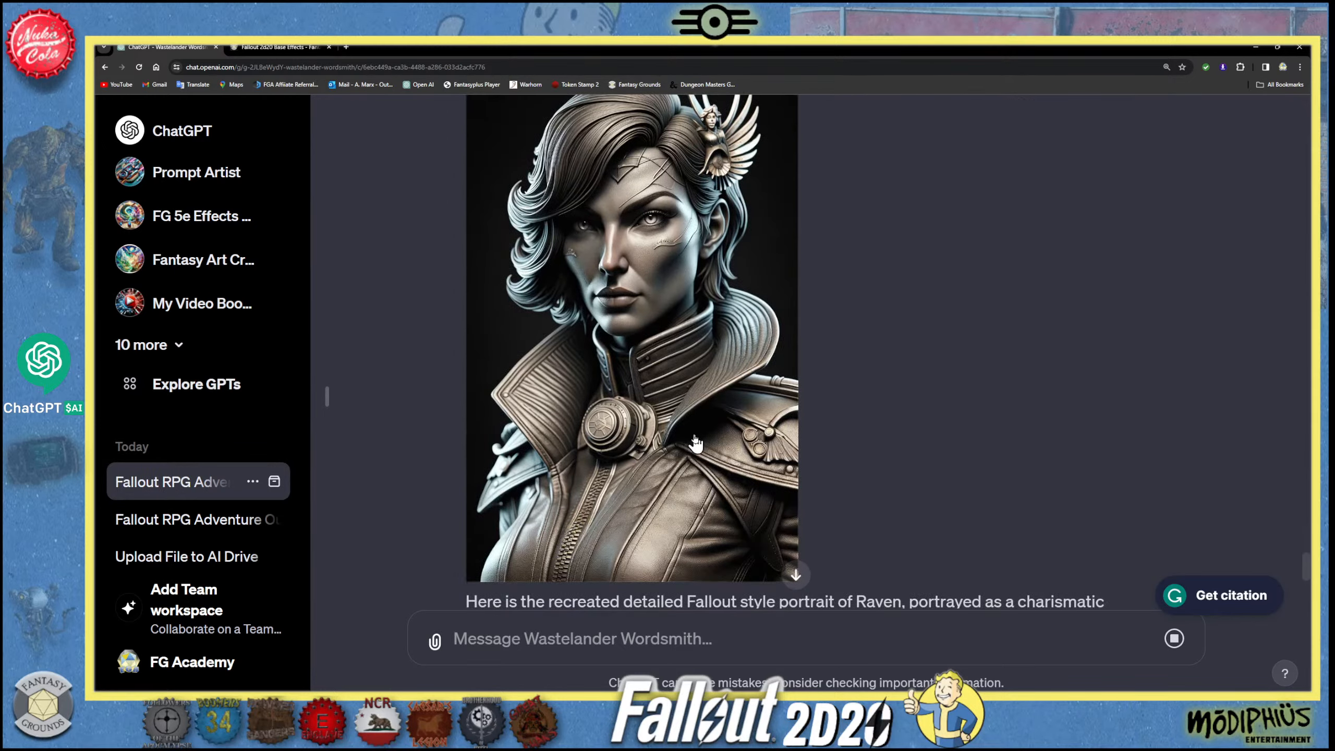
pyautogui.scroll(3, 693, 441)
pyautogui.scroll(-9, 694, 442)
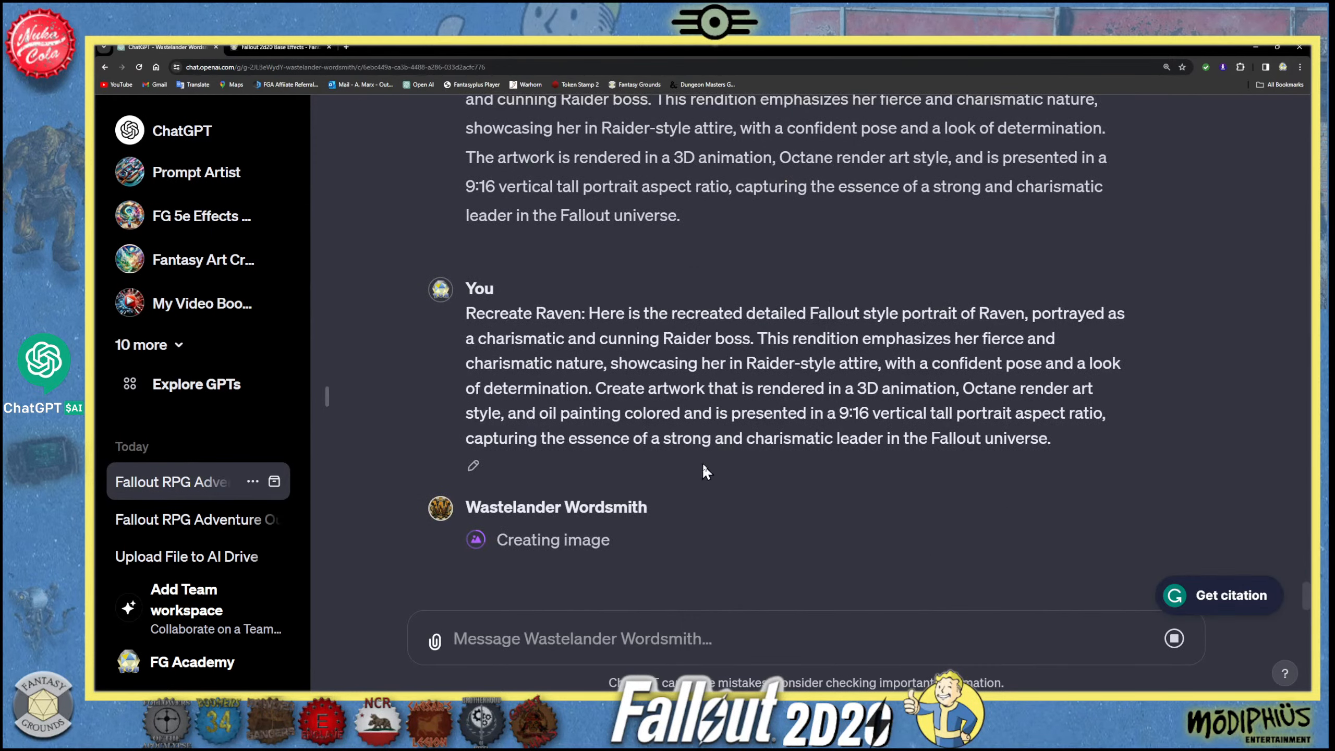
pyautogui.scroll(7, 693, 429)
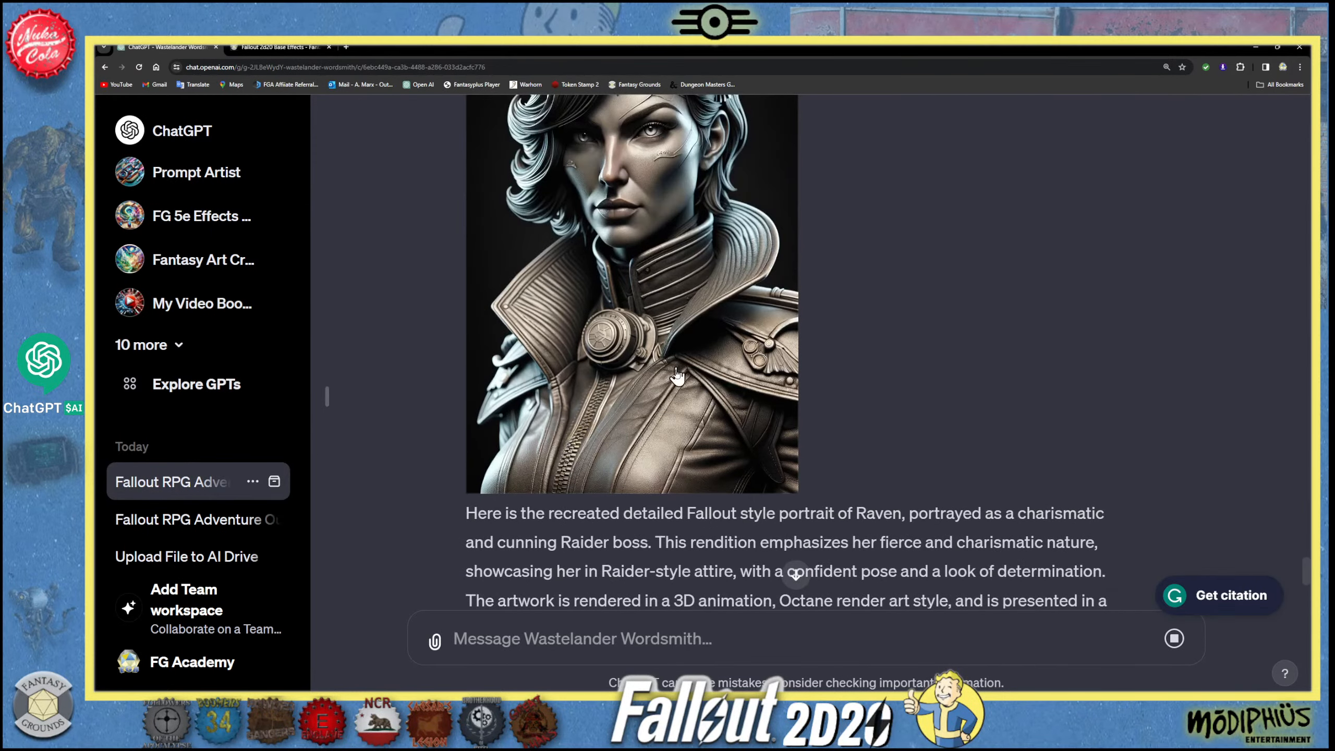
pyautogui.scroll(2, 682, 401)
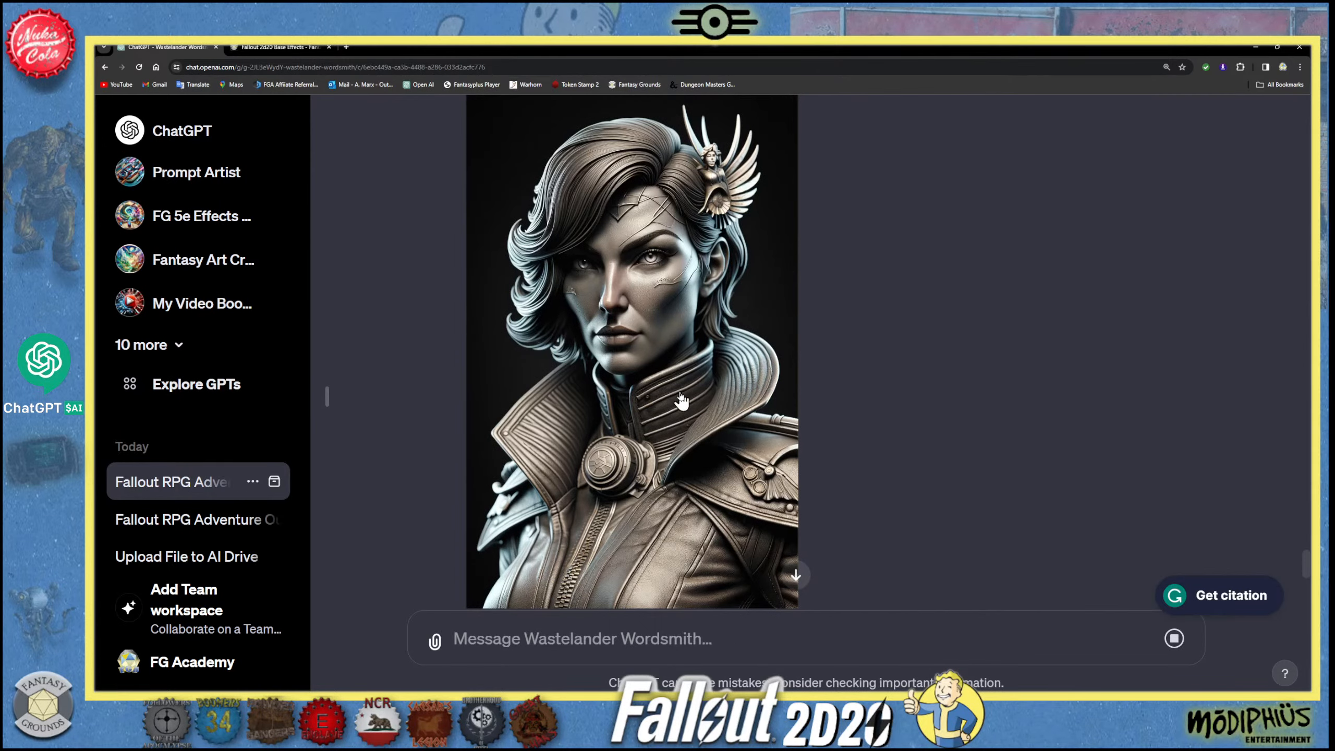
pyautogui.scroll(-9, 681, 401)
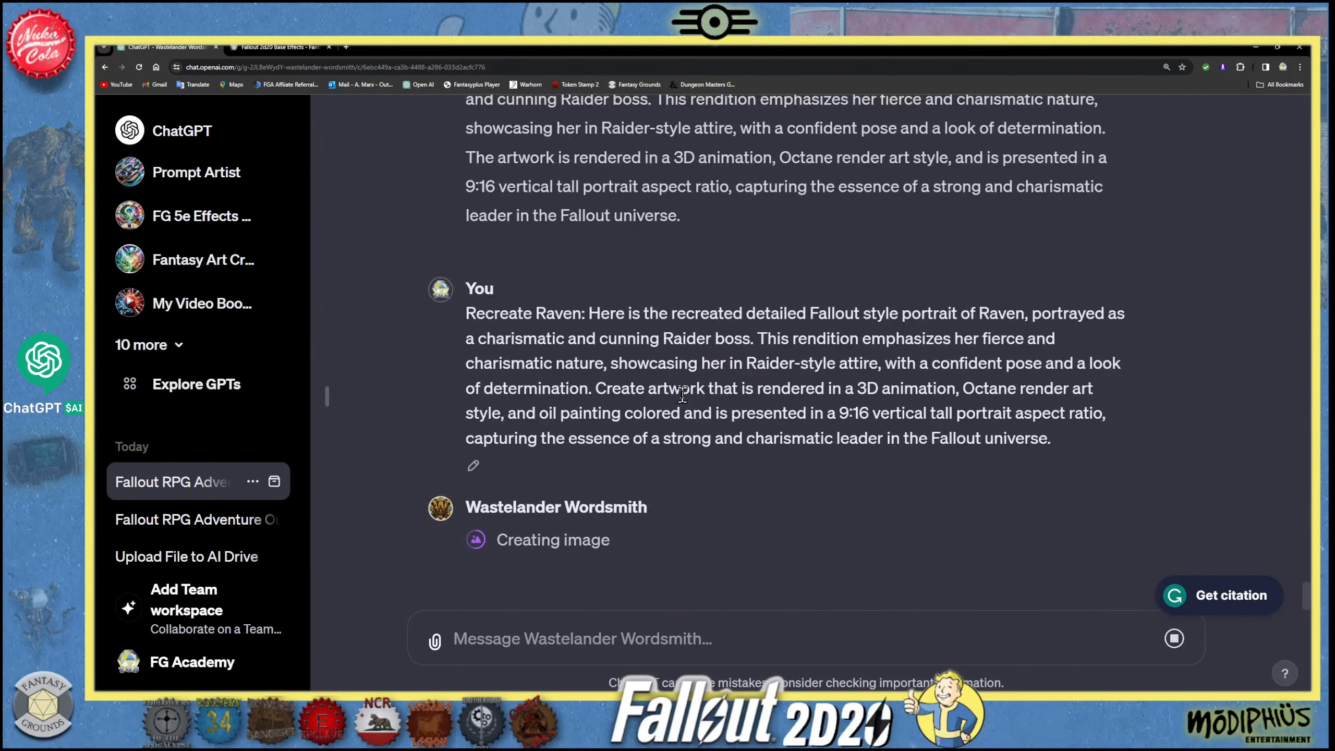
pyautogui.scroll(8, 685, 390)
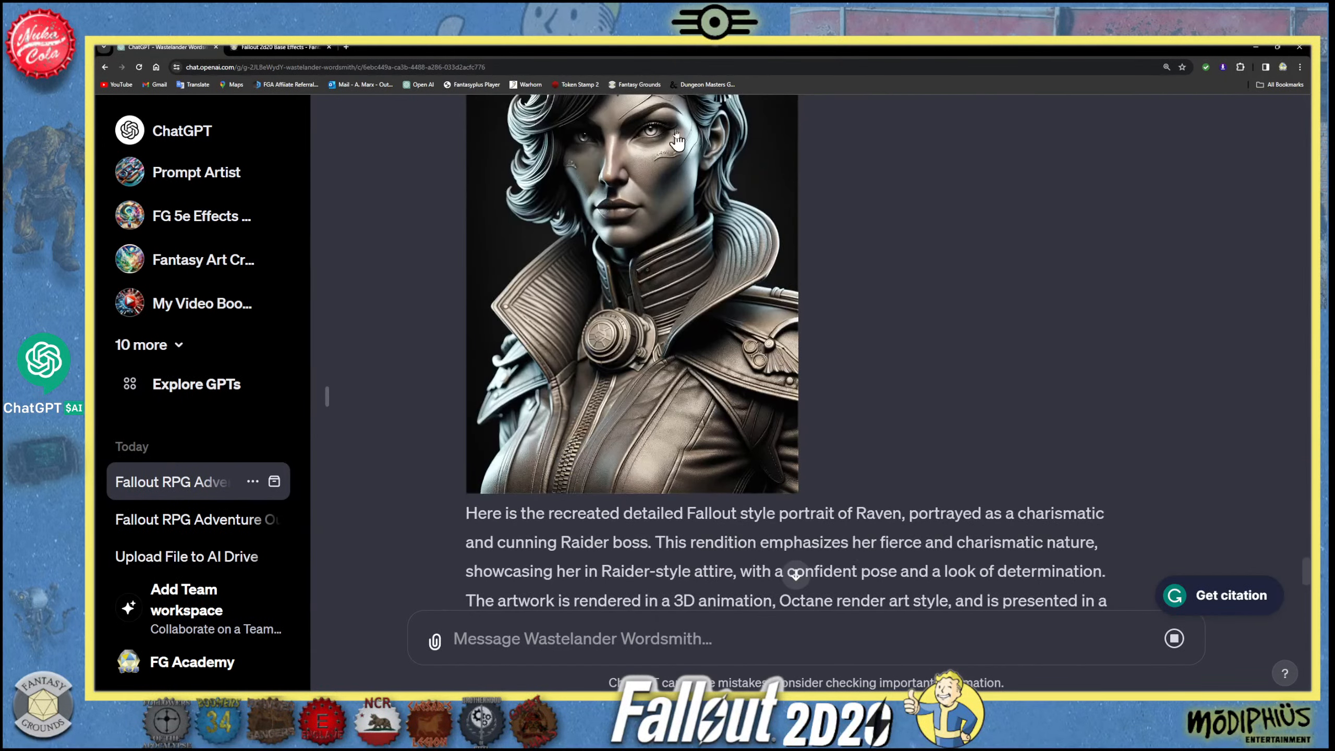
pyautogui.scroll(-8, 718, 295)
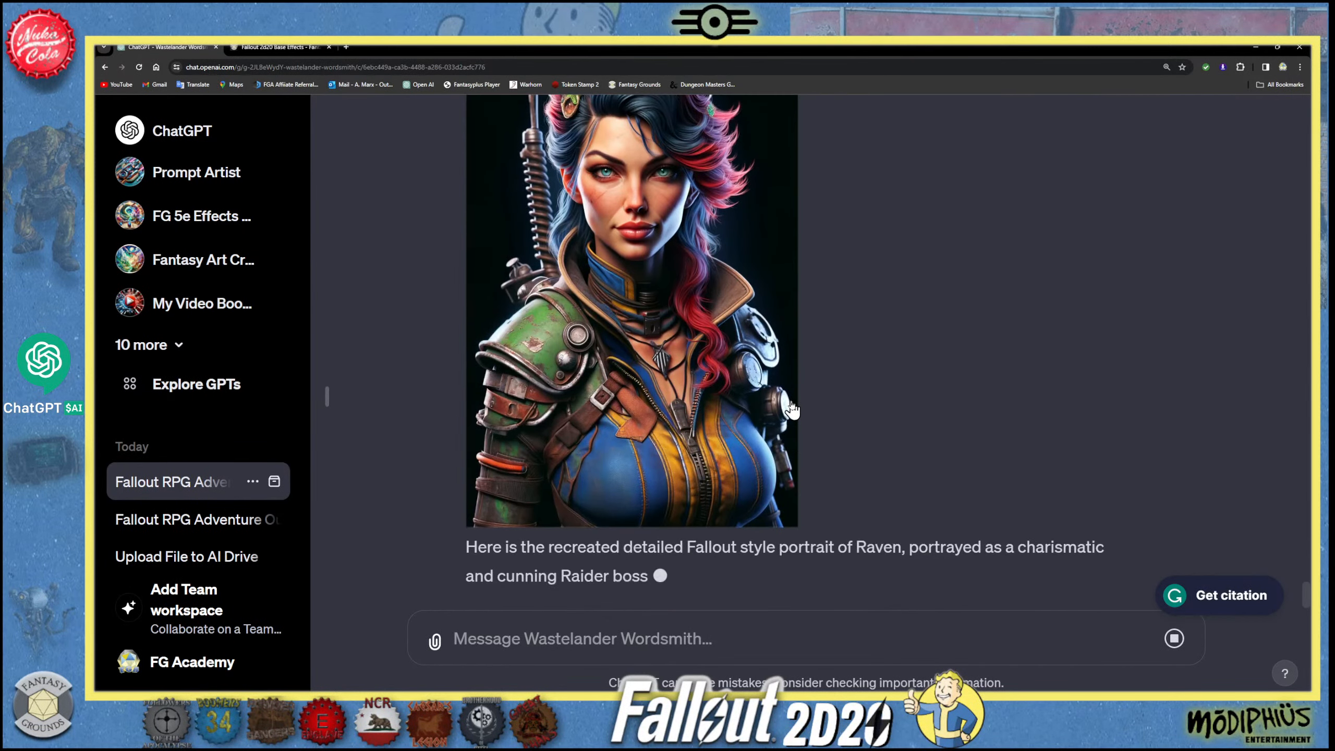
pyautogui.scroll(1, 788, 409)
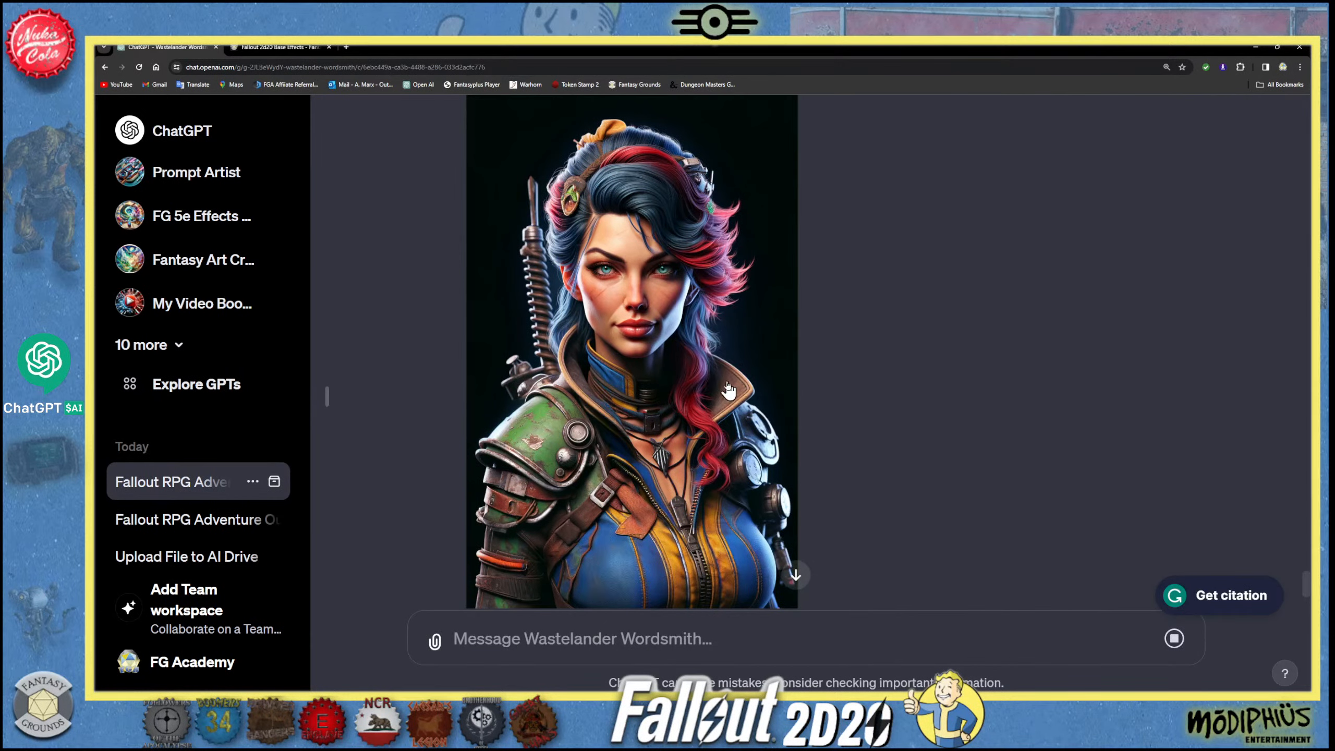
pyautogui.scroll(15, 730, 383)
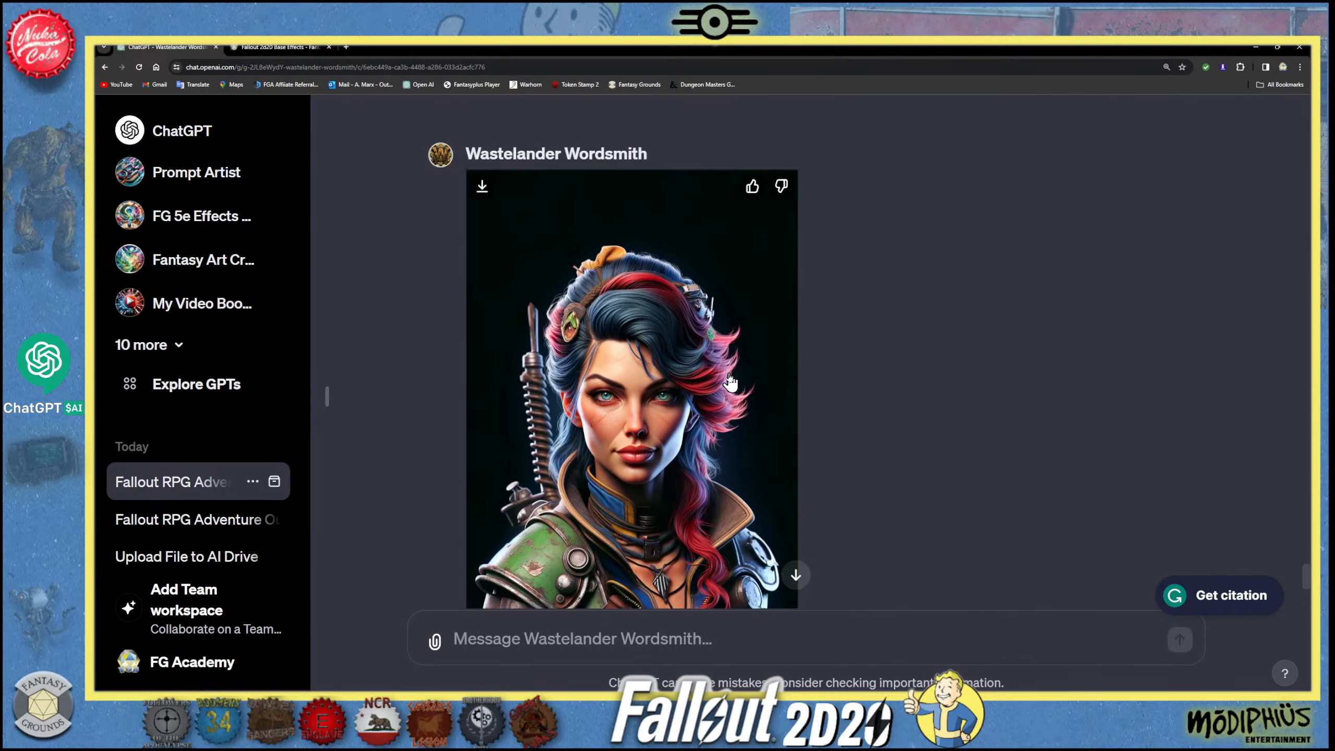
# - Draft a new message with "Recreate" followed by the Vault-Tec scientist's description copied from the numbered NPC portrait list
pyautogui.scroll(15, 730, 368)
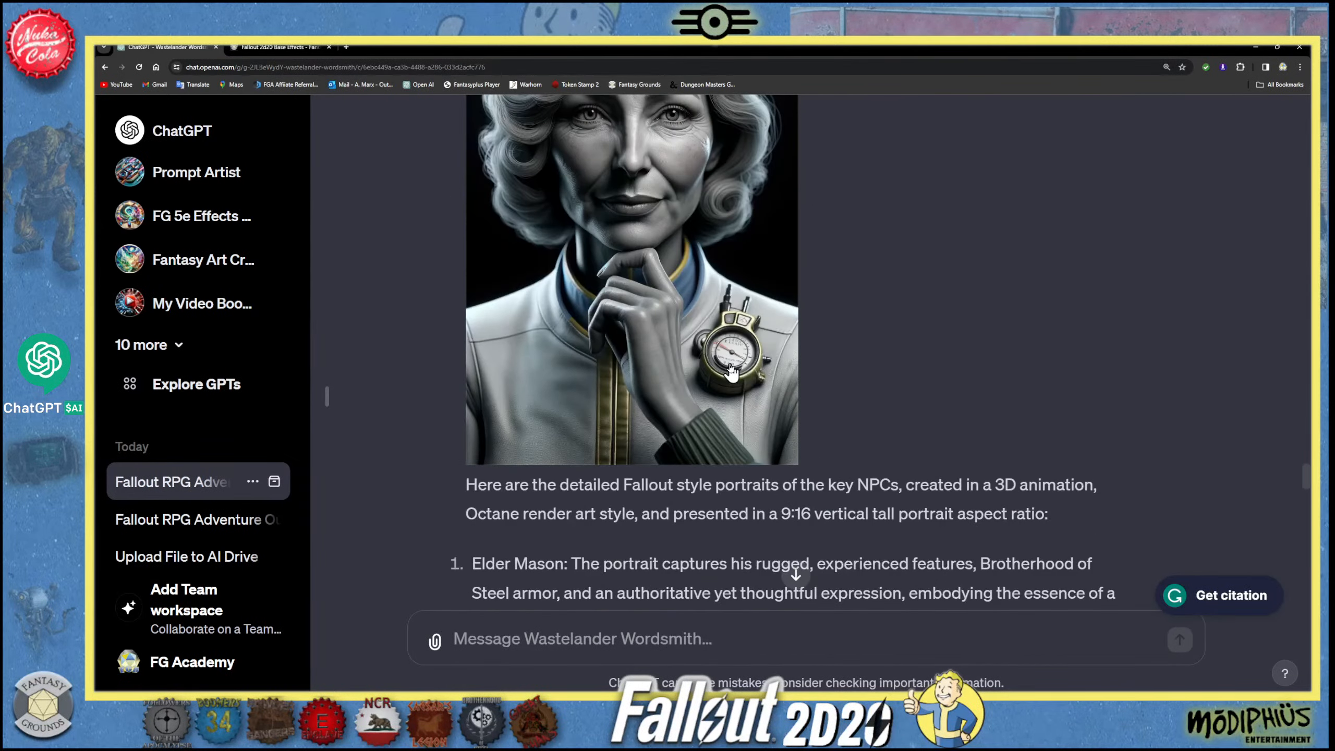
pyautogui.scroll(-5, 731, 371)
pyautogui.moveTo(840, 516); pyautogui.dragTo(472, 455)
pyautogui.rightClick(562, 464)
pyautogui.click(584, 470)
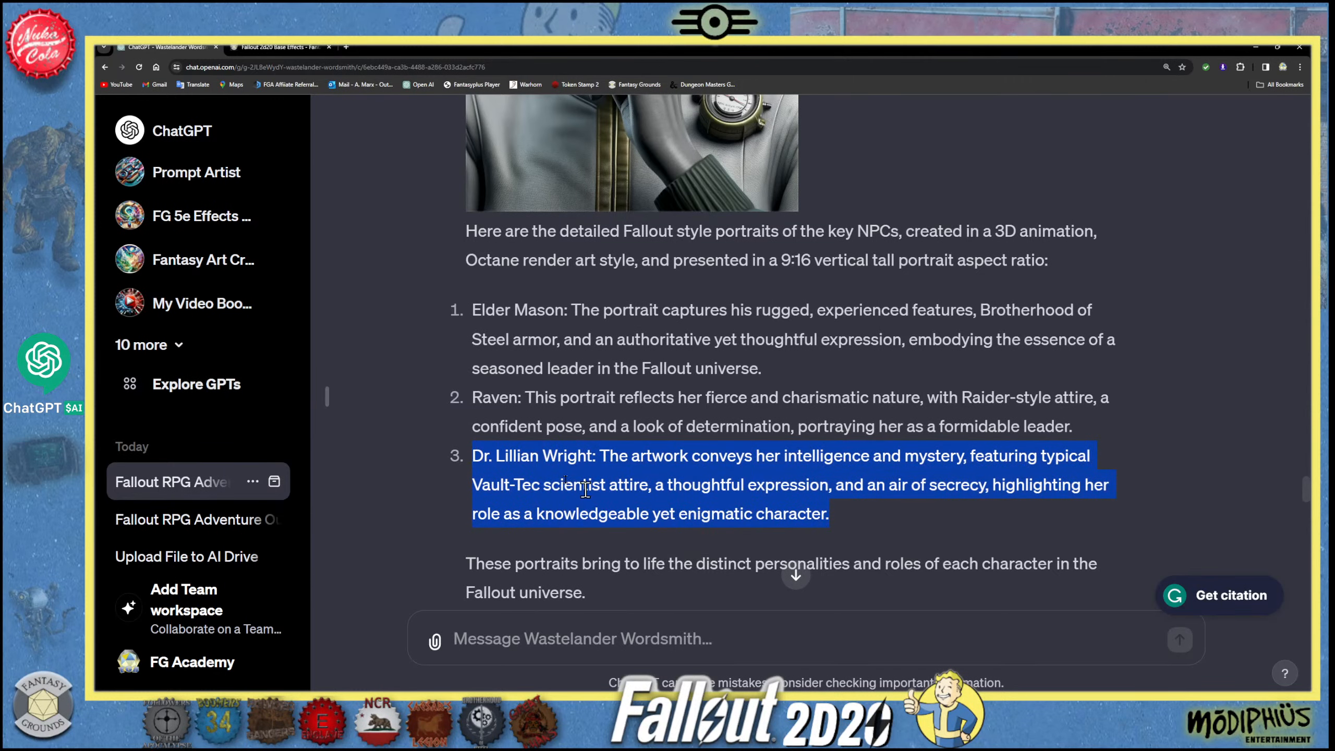
pyautogui.click(505, 641)
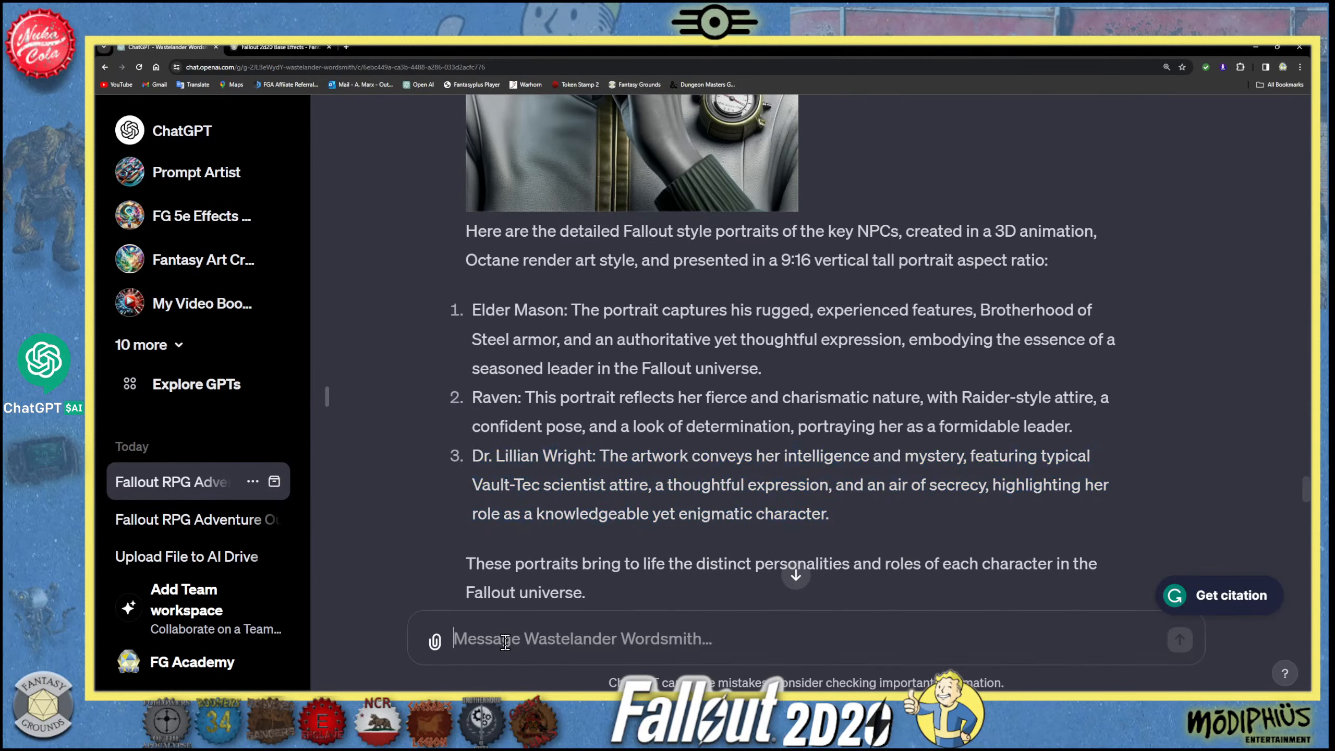
pyautogui.write('Rex')
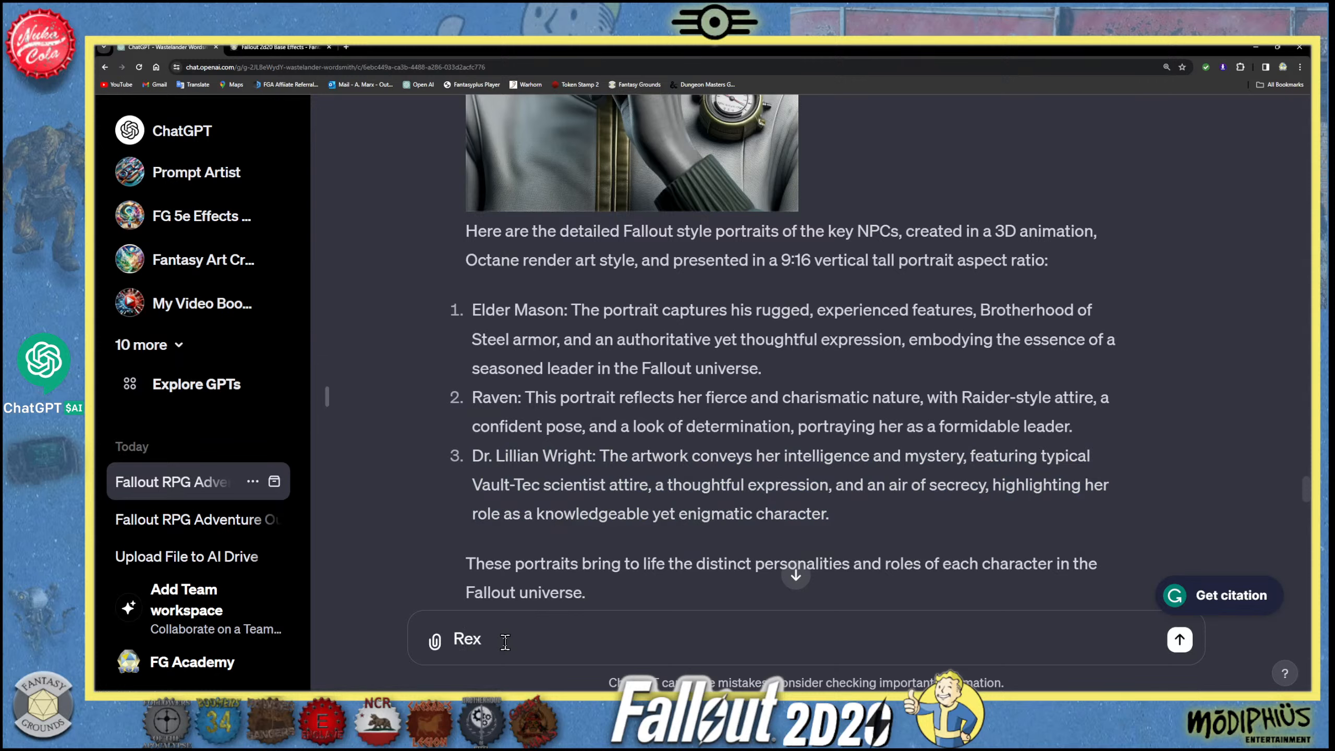
pyautogui.write('reate')
pyautogui.hotkey('ctrl', 'v')
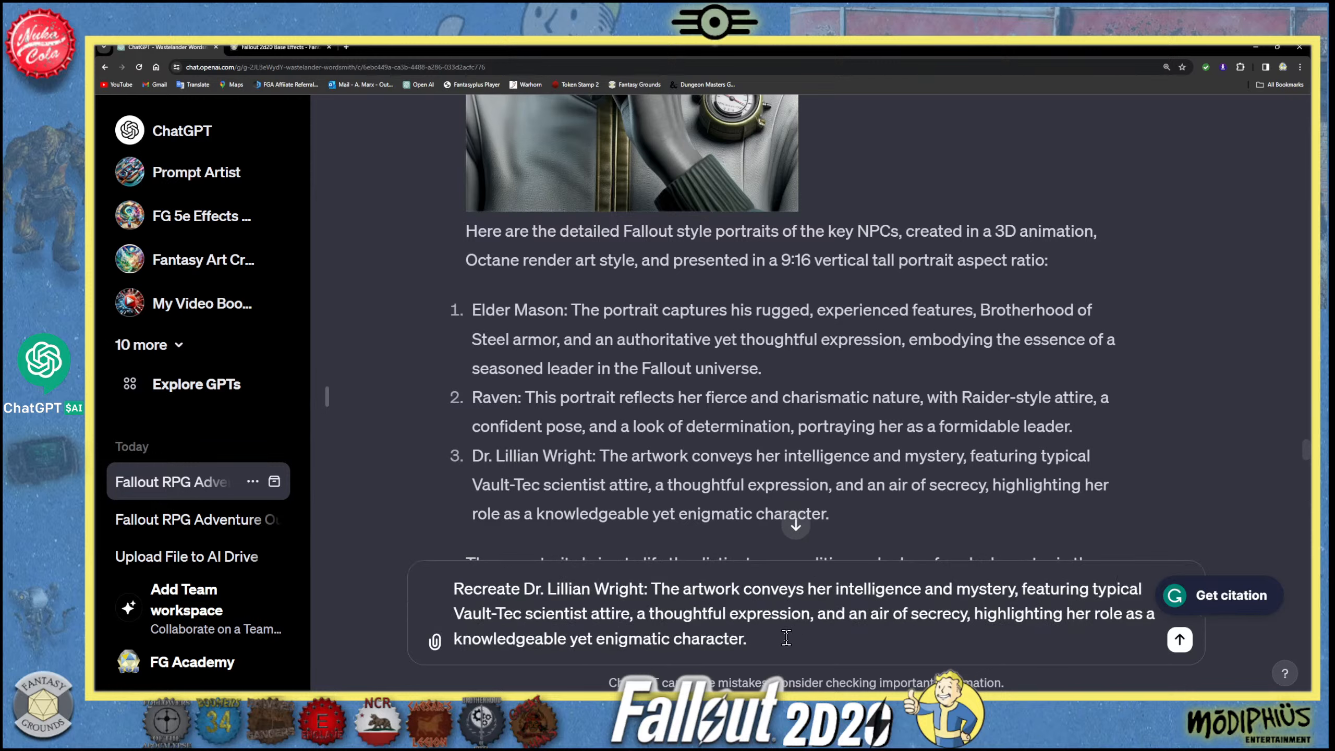
# - Append "use the previous color prompt settings and style." to the scientist's recreate request and send it
pyautogui.write('use the previpou')
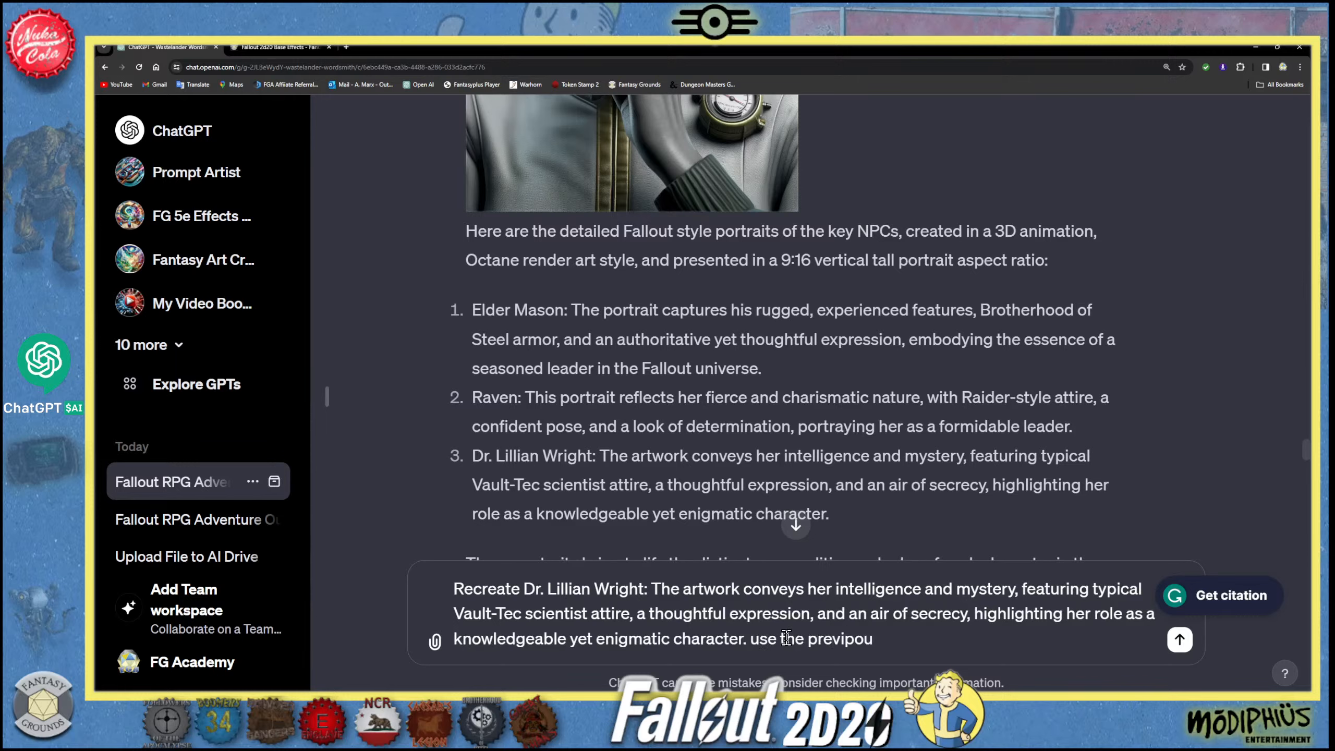
pyautogui.press('BackSpace')
pyautogui.press('BackSpace')
pyautogui.press('BackSpace')
pyautogui.write('ous color prompt ')
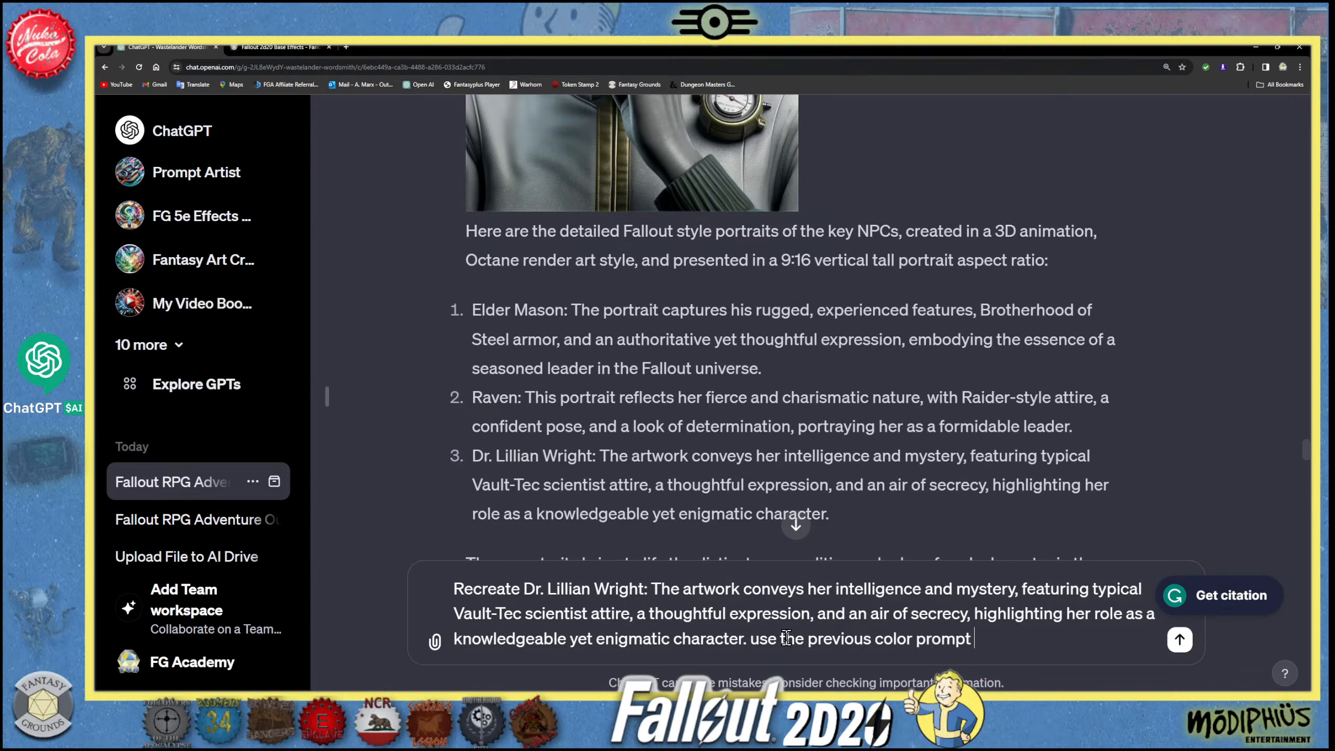
pyautogui.write('setting')
pyautogui.write('s and style.')
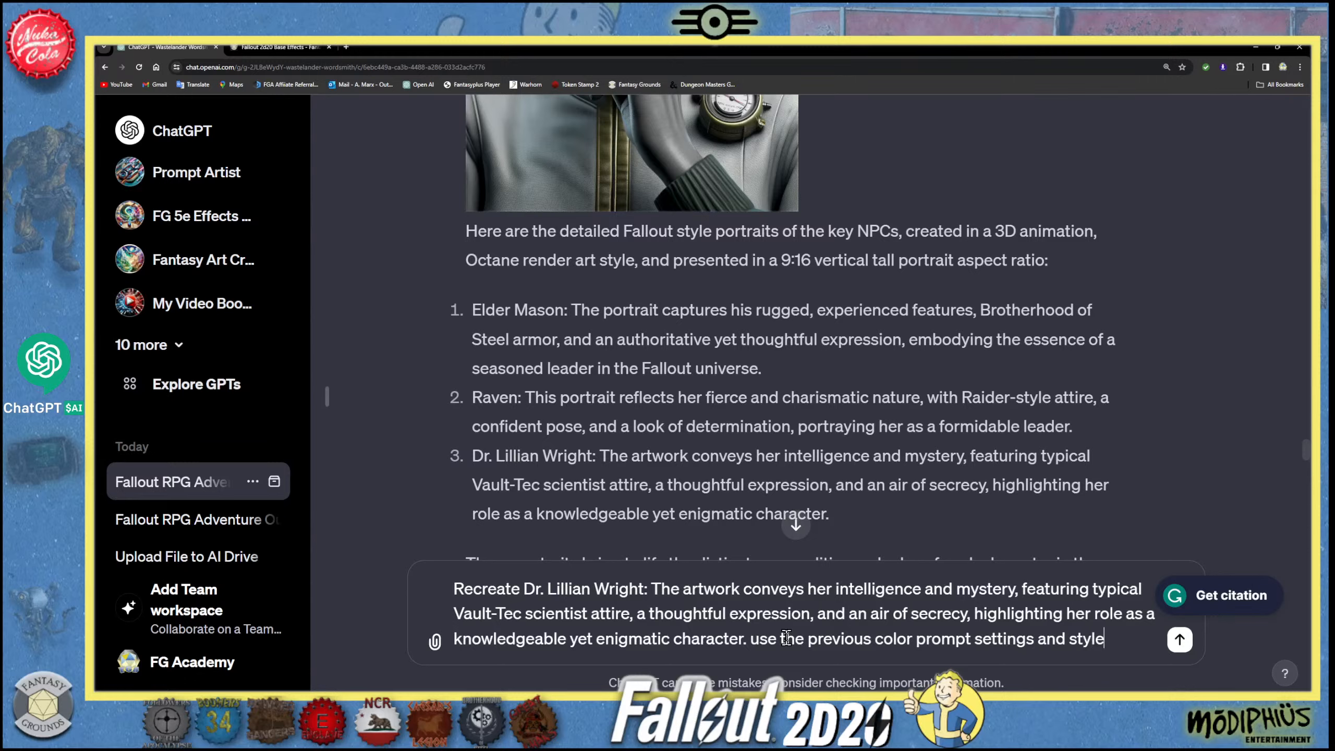
pyautogui.click(1179, 640)
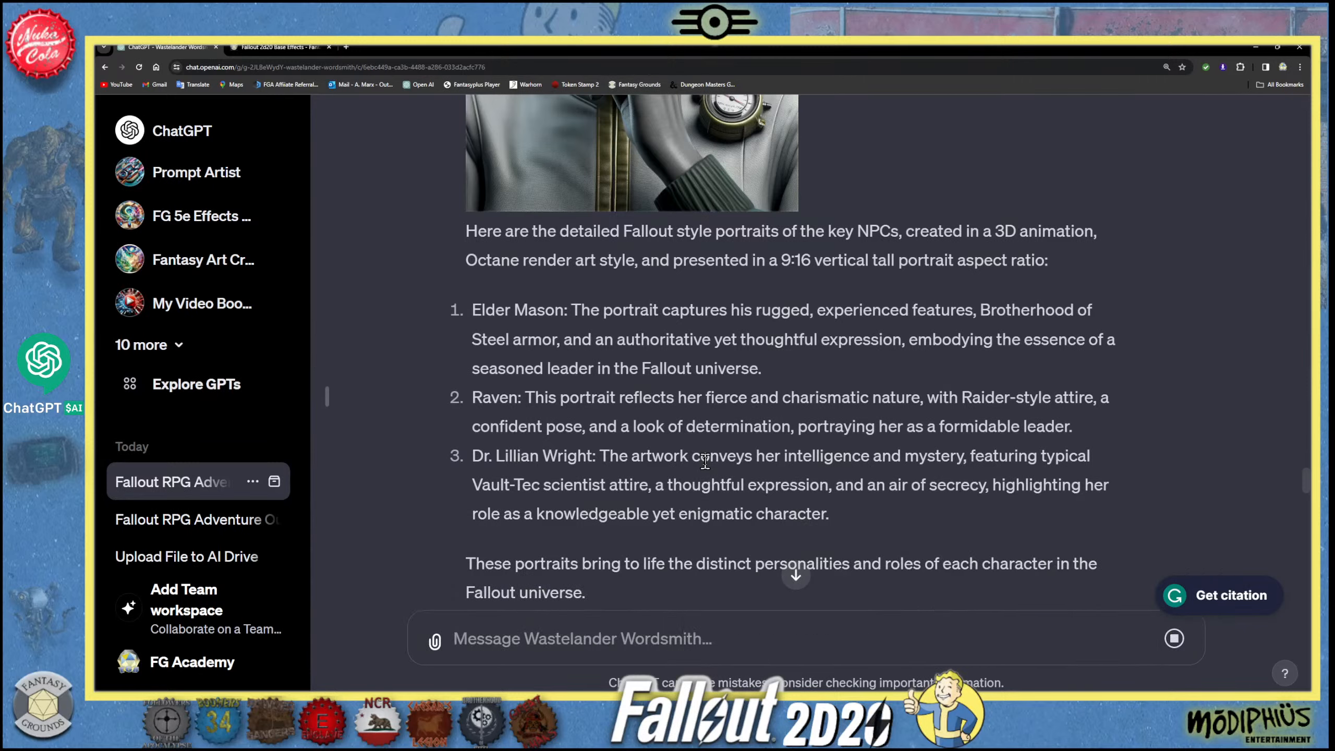
# - Compare the scientist's first portrait and the coloured Raider boss portrait with the scientist's newly generated portrait
pyautogui.scroll(10, 629, 214)
pyautogui.scroll(-5, 632, 281)
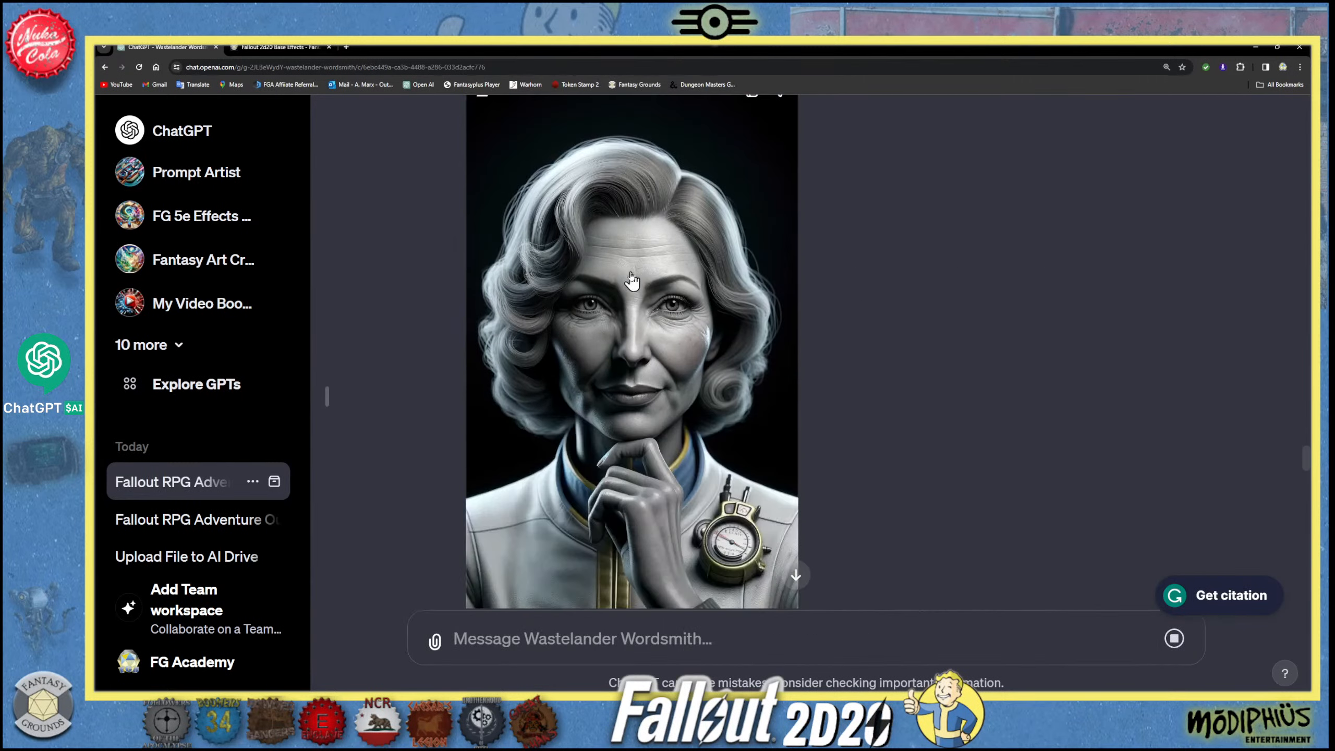
pyautogui.scroll(-15, 631, 281)
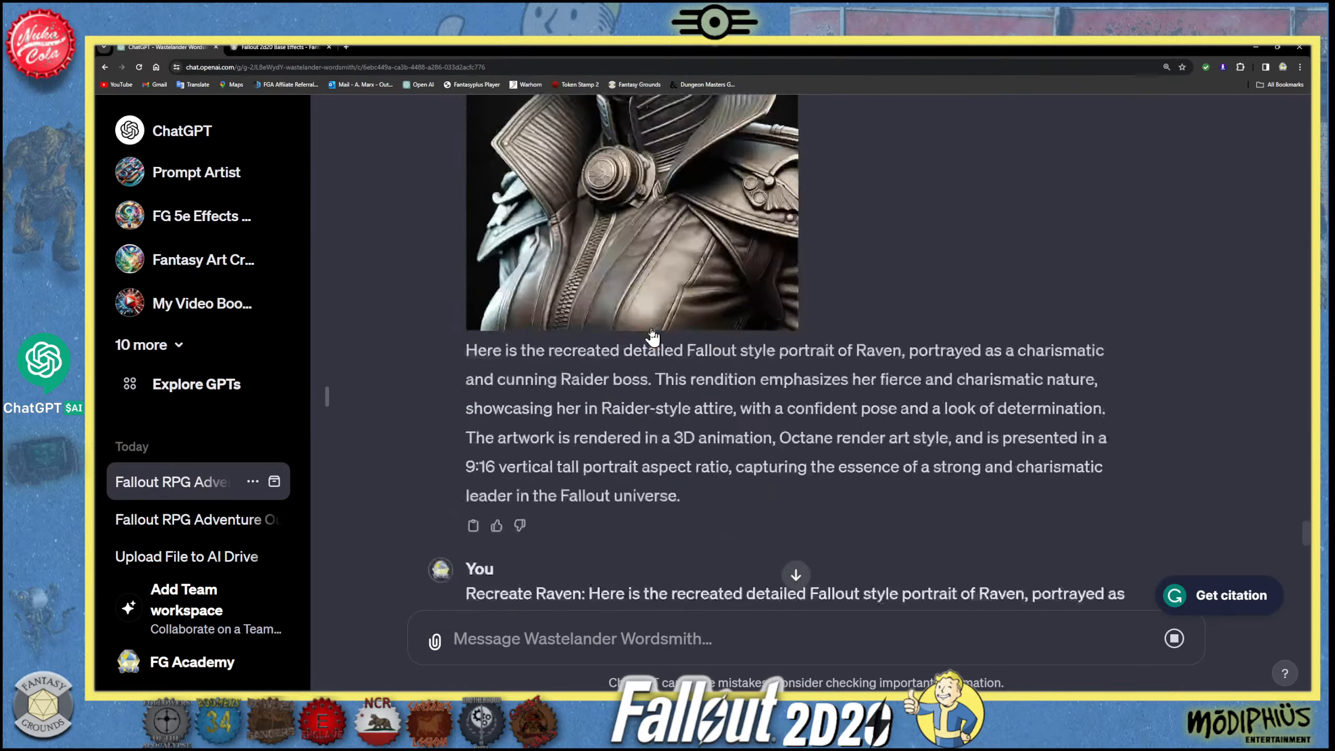
pyautogui.scroll(-15, 651, 330)
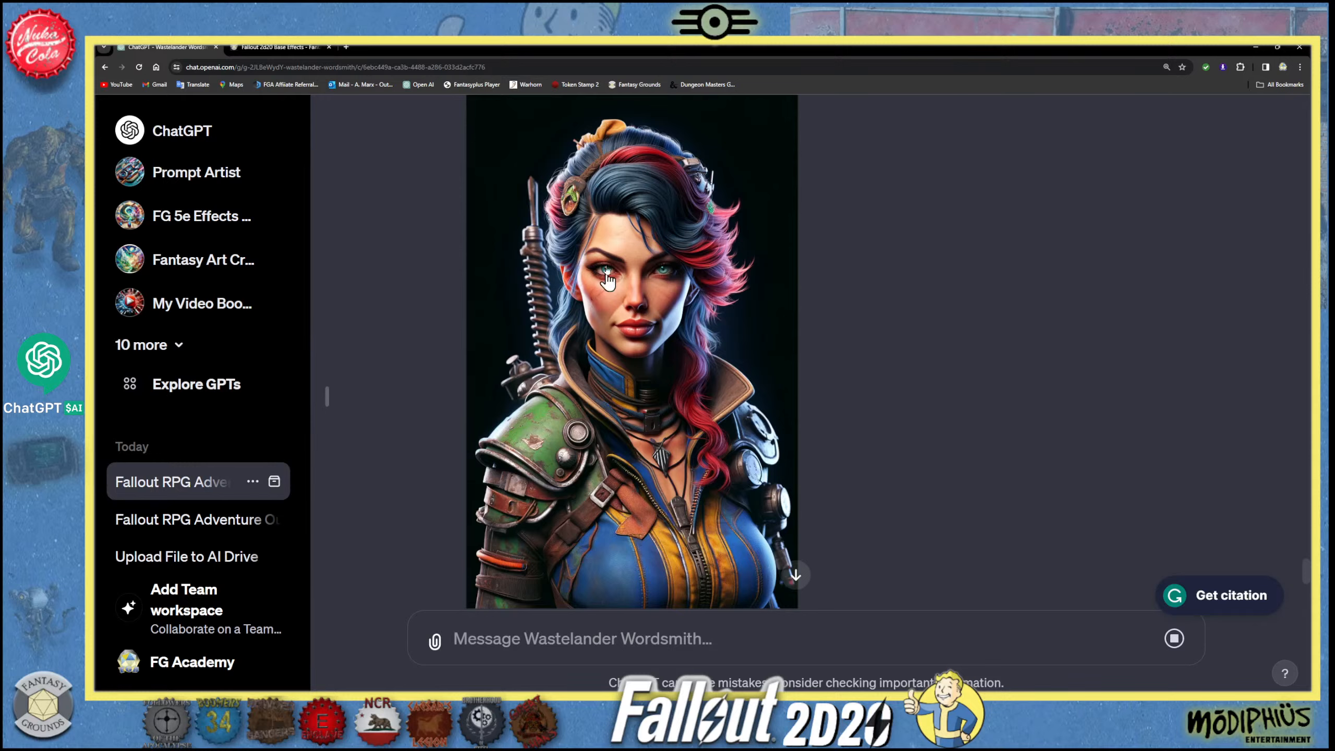
pyautogui.scroll(-1, 657, 416)
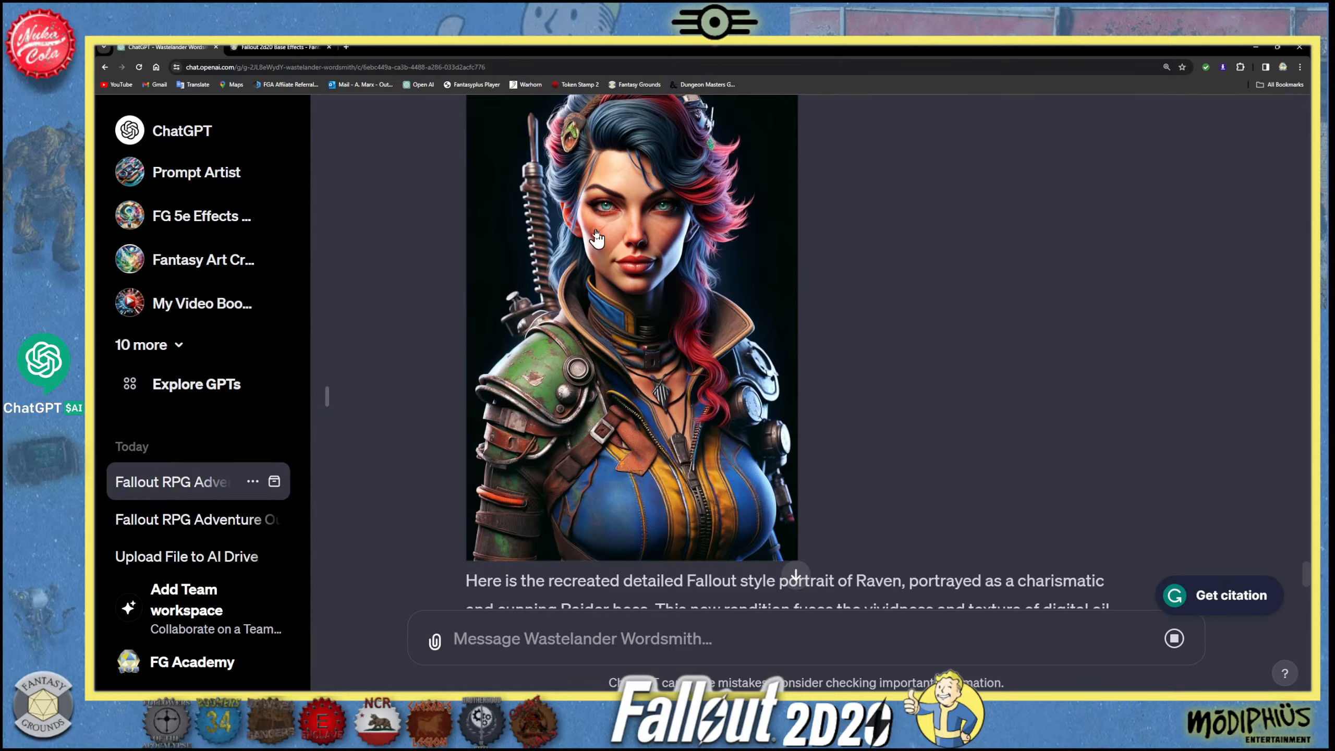
pyautogui.scroll(-3, 689, 363)
pyautogui.scroll(-5, 689, 363)
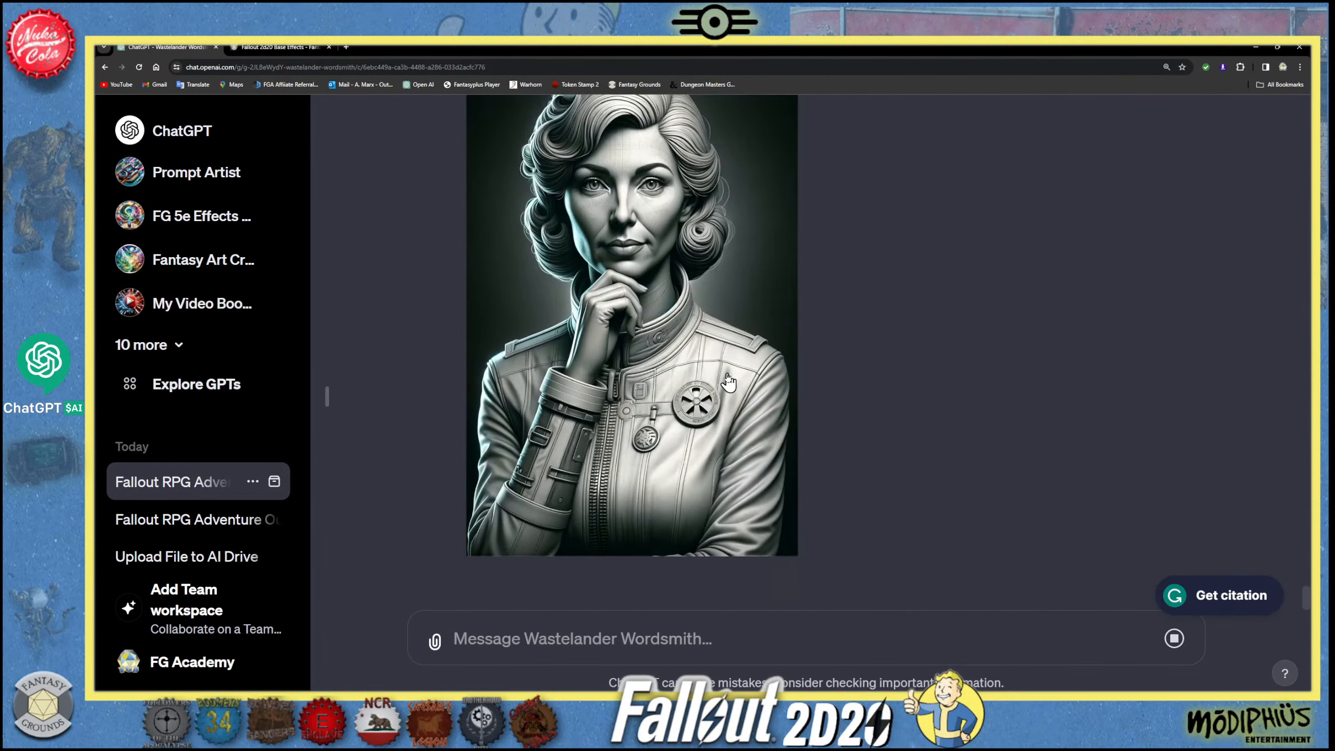
pyautogui.scroll(1, 622, 358)
pyautogui.scroll(-2, 621, 358)
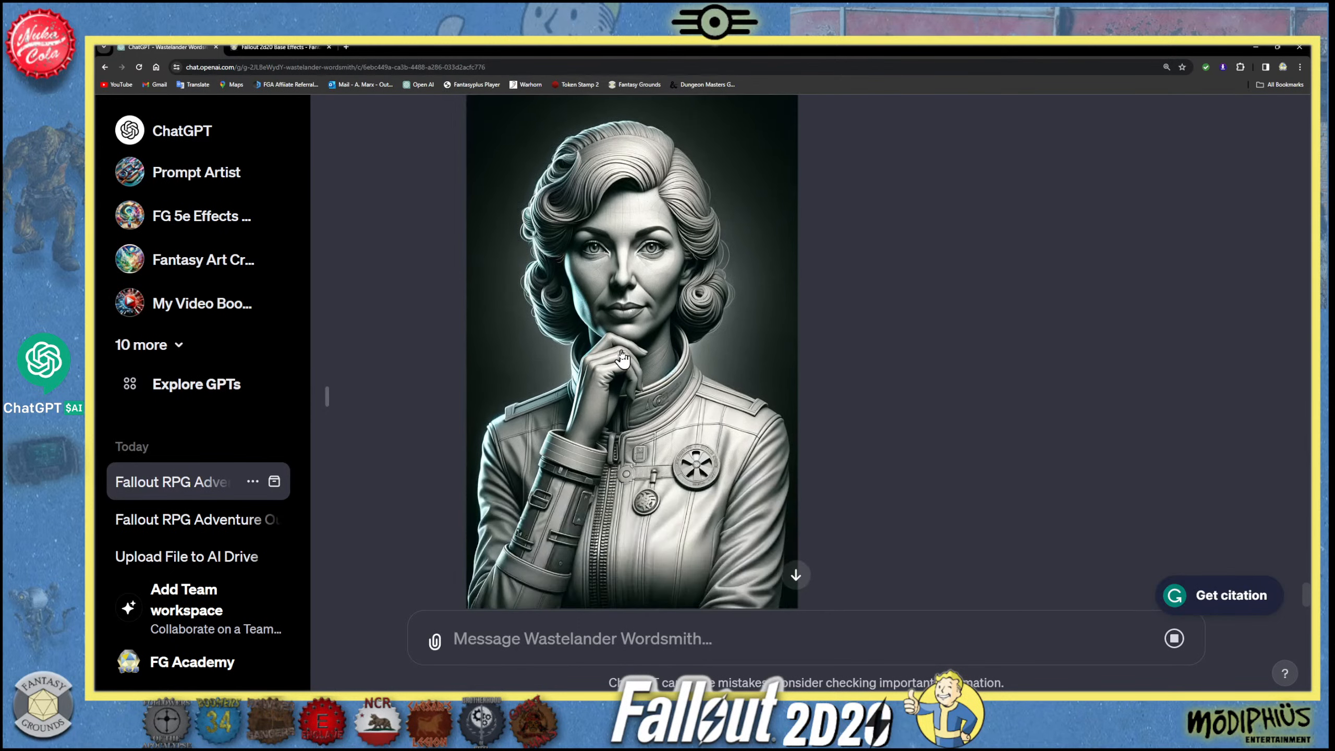
# - Draft a follow-up message reading "Redo and blend in color", with only the first letter capitalised
pyautogui.click(534, 636)
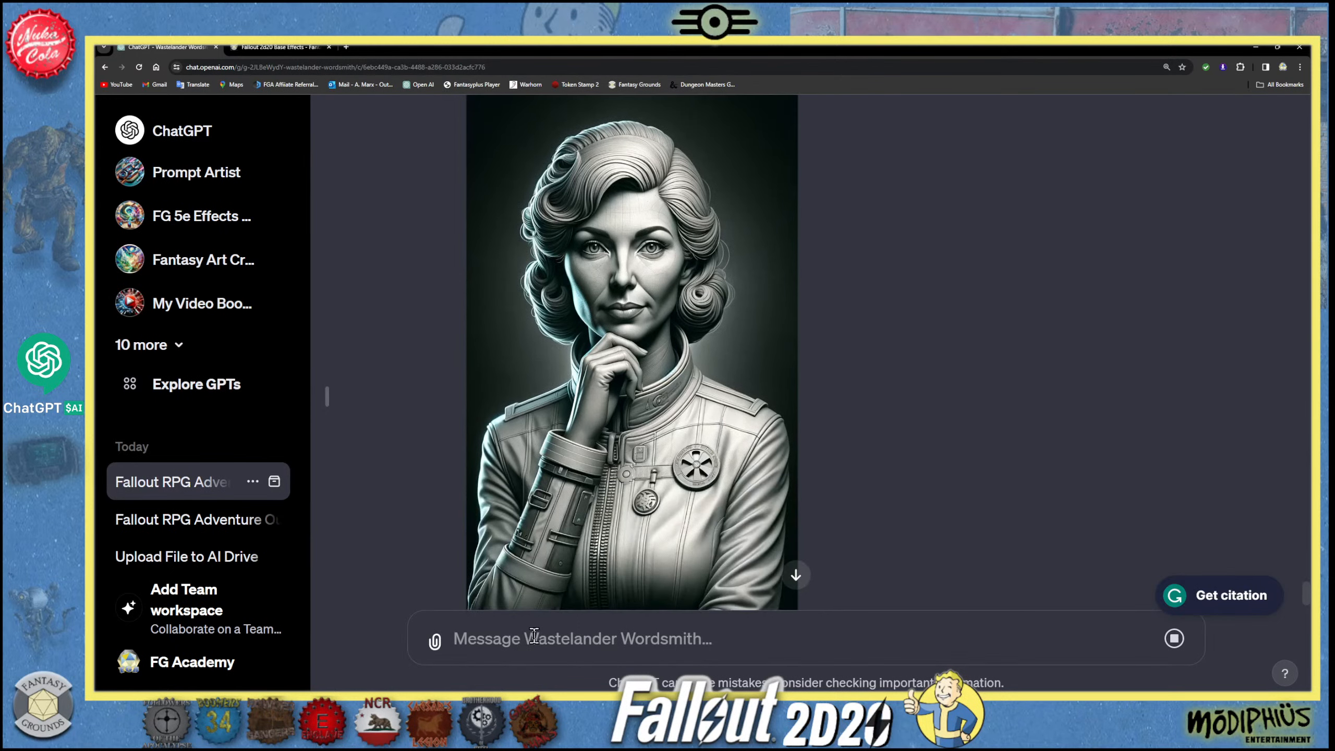
pyautogui.write('REdo and blend in color')
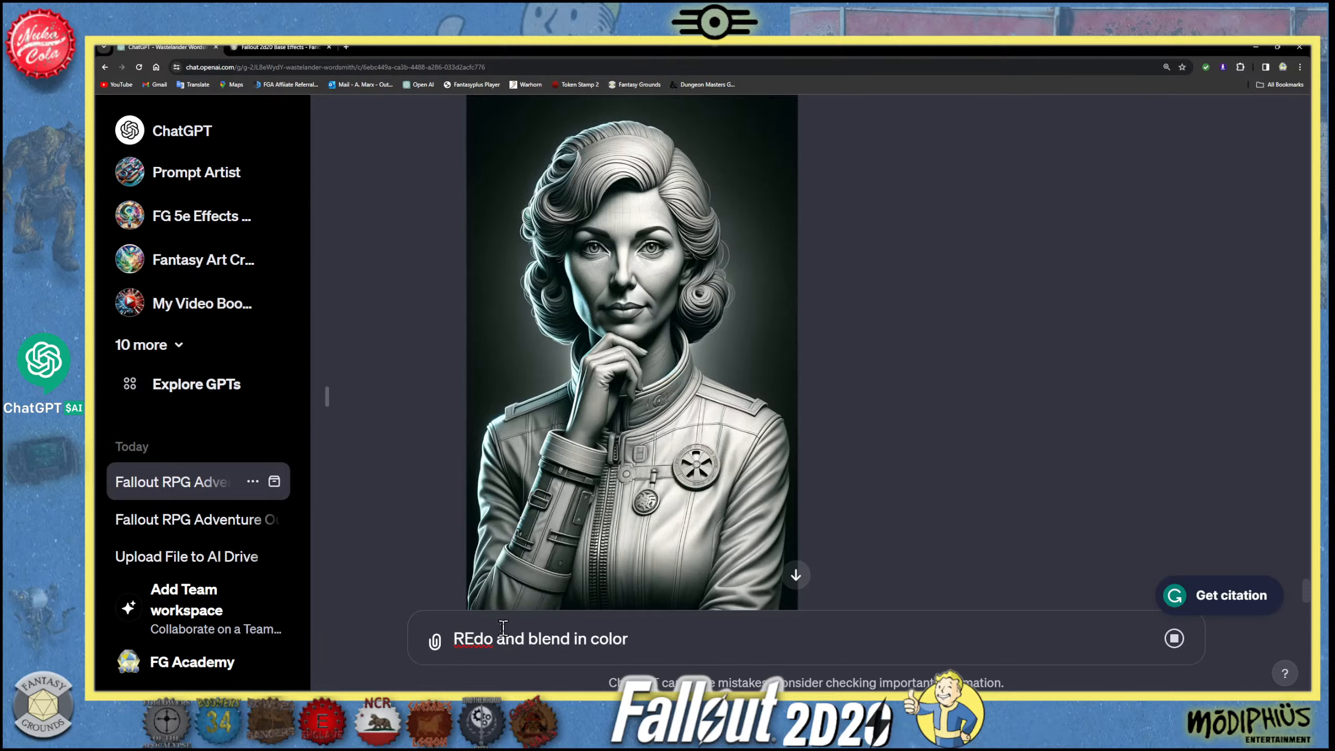
pyautogui.click(476, 638)
pyautogui.press('BackSpace')
pyautogui.write('e')
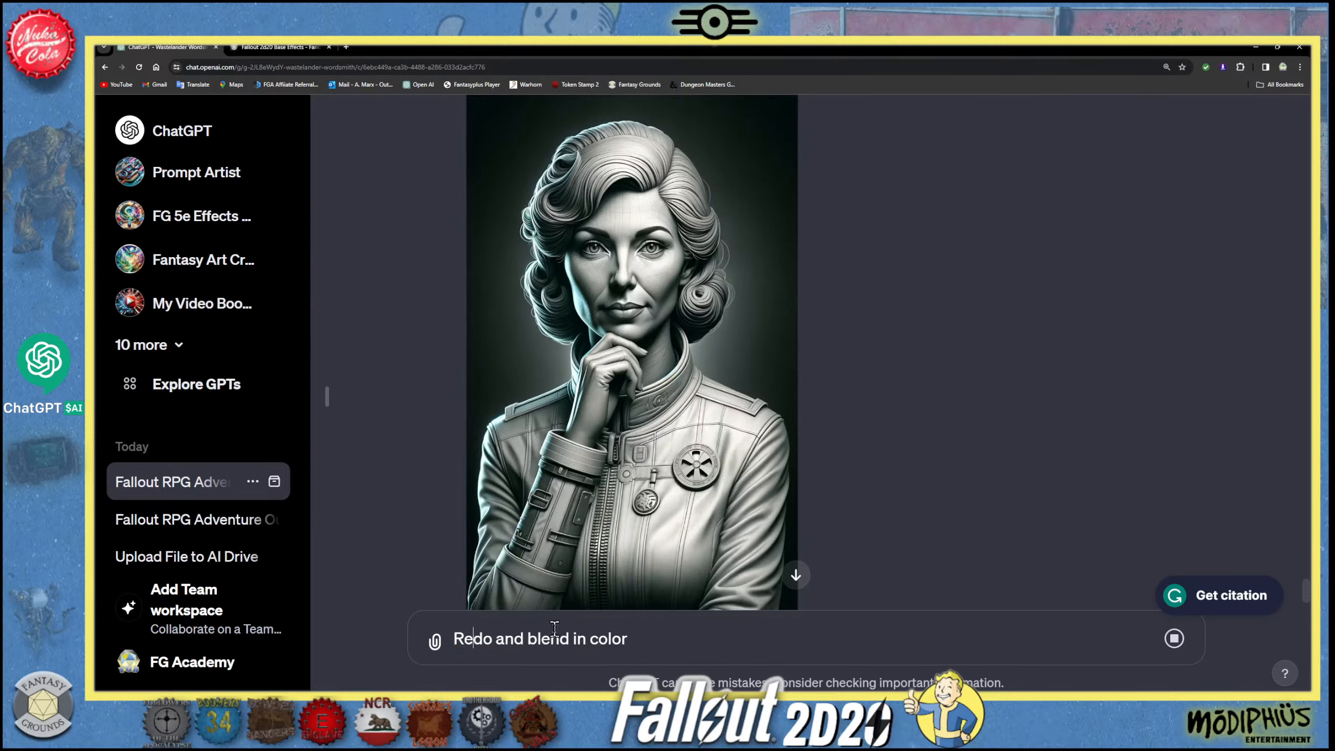
# - Reword the draft as "Redo and blend in a natural color version." and send it
pyautogui.click(650, 646)
pyautogui.click(591, 641)
pyautogui.write('a natural')
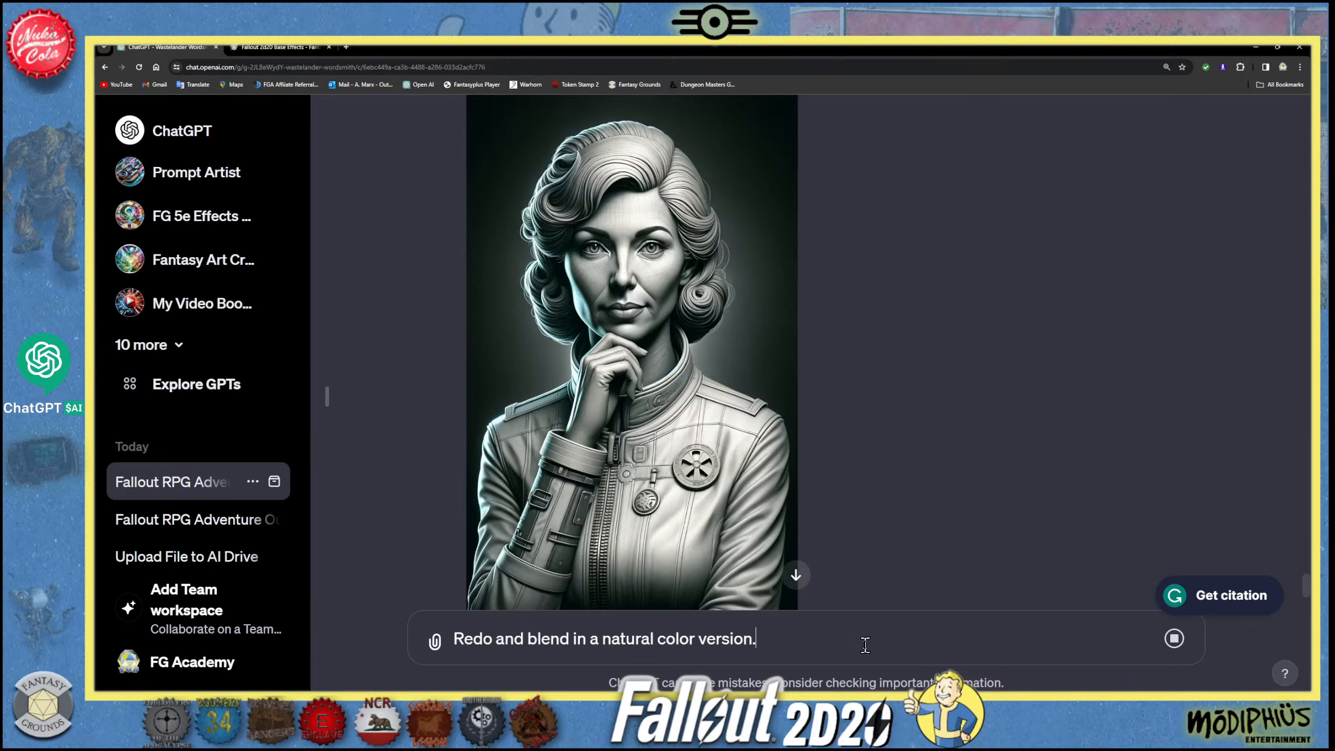
pyautogui.hotkey('shift', 'Return')
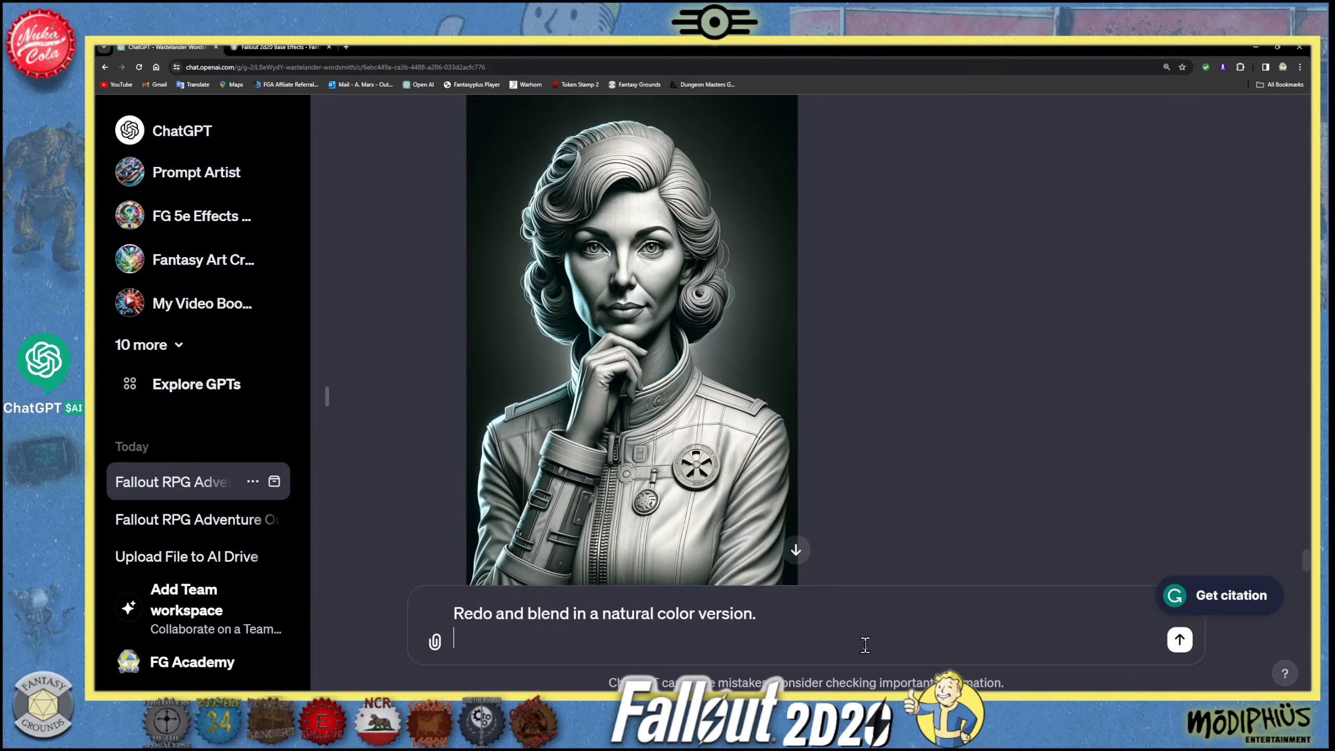
pyautogui.click(1180, 639)
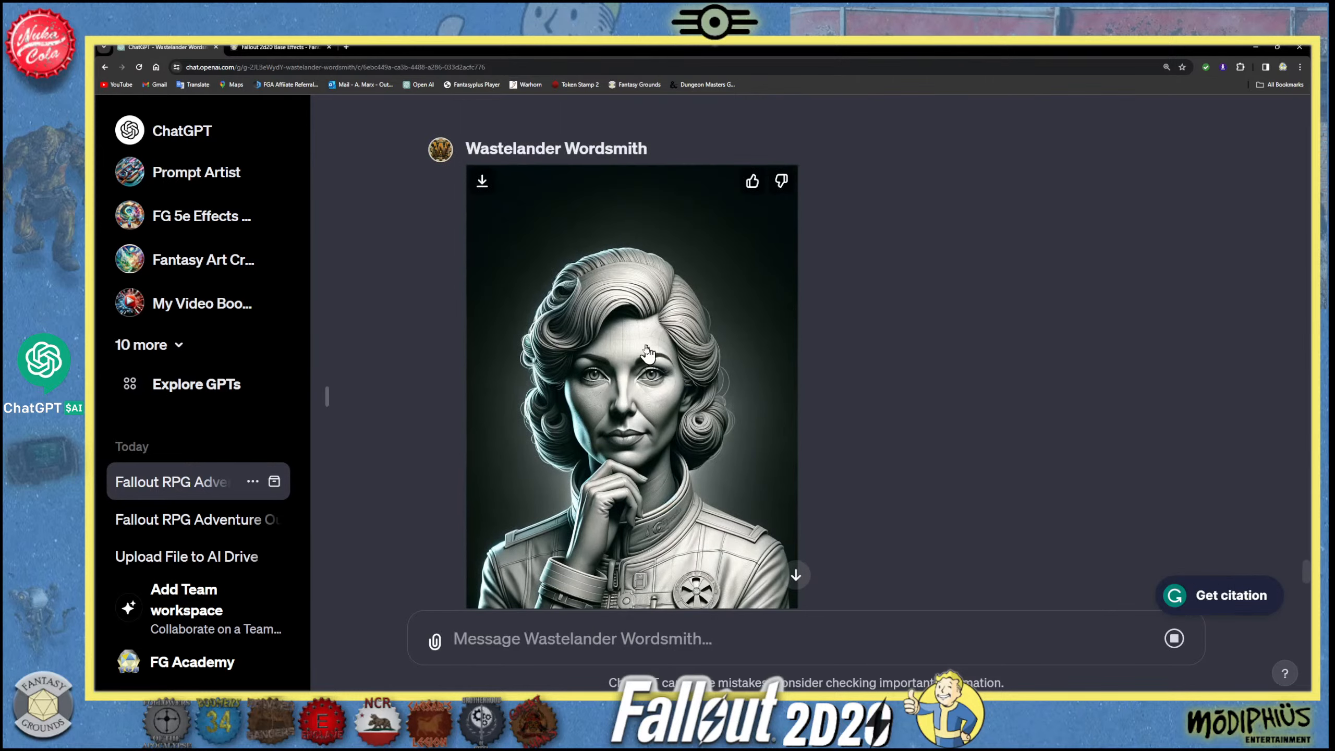
# - Set the page zoom to 150% and show the pending natural-color request at the end of the conversation
pyautogui.hotkey('ctrl', '+')
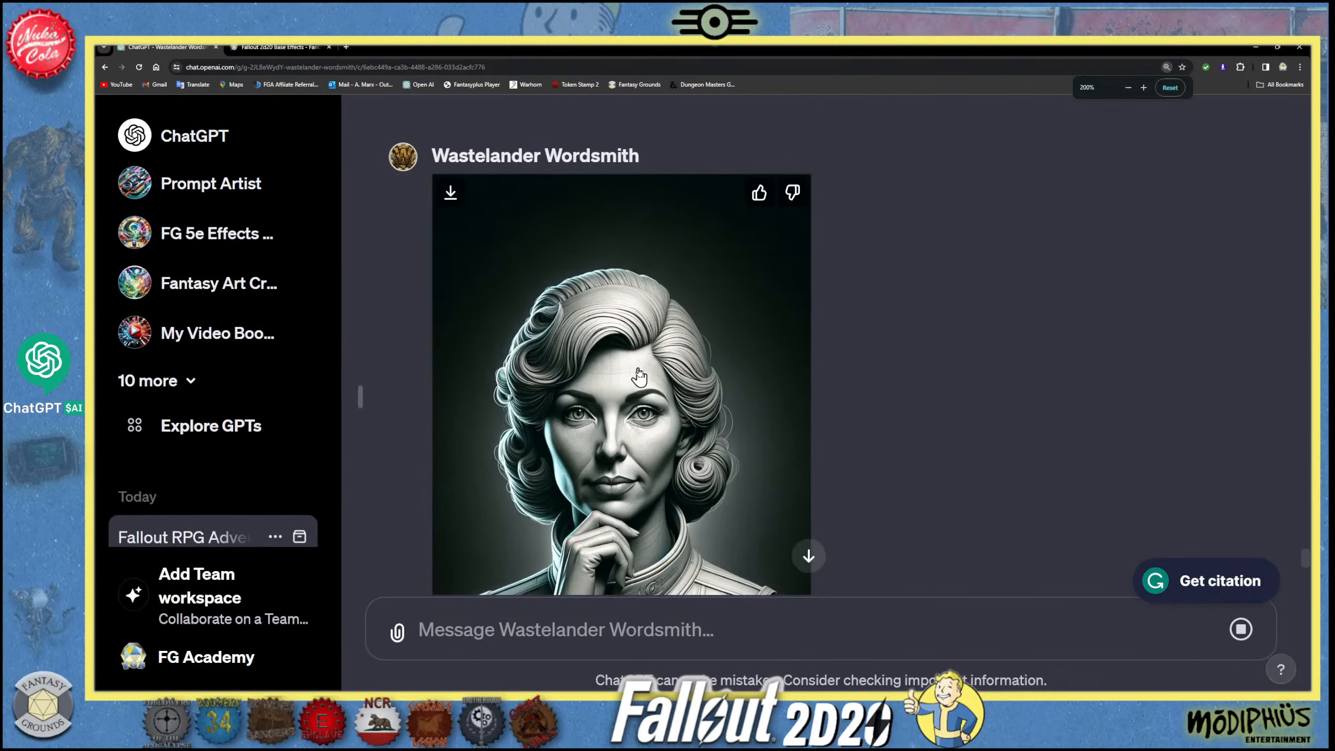
pyautogui.hotkey('ctrl', '-')
pyautogui.hotkey('ctrl', '-')
pyautogui.hotkey('ctrl', '-')
pyautogui.scroll(-10, 630, 400)
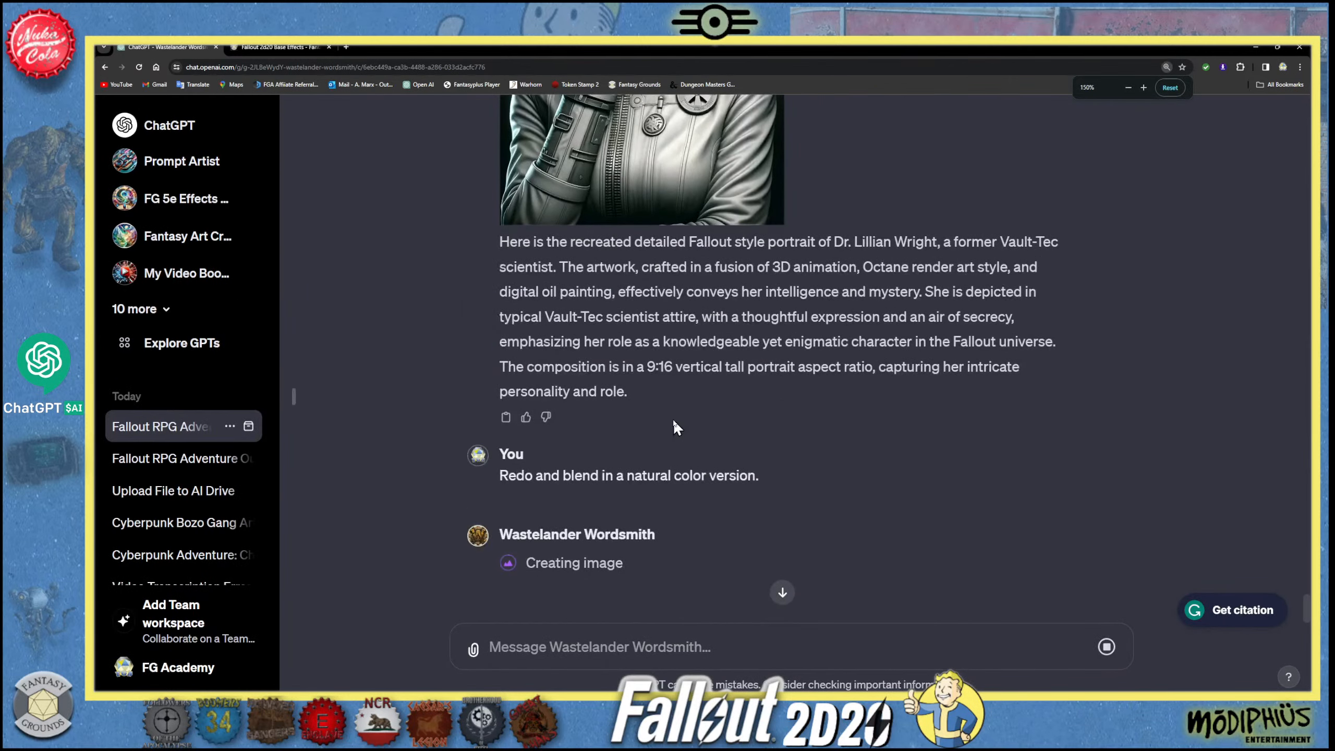
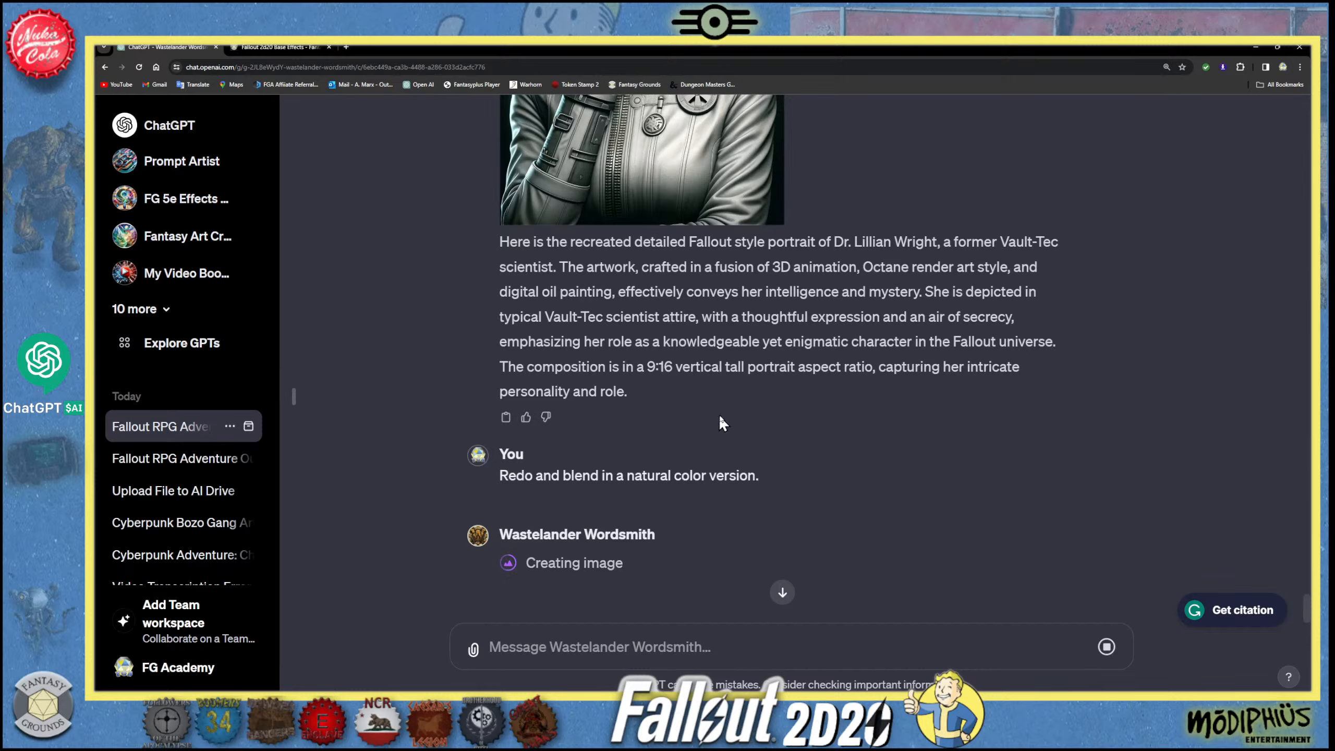
# - Examine the scientist's natural-color portrait and compare it with the coloured Raider boss portrait
pyautogui.scroll(6, 718, 416)
pyautogui.scroll(10, 718, 416)
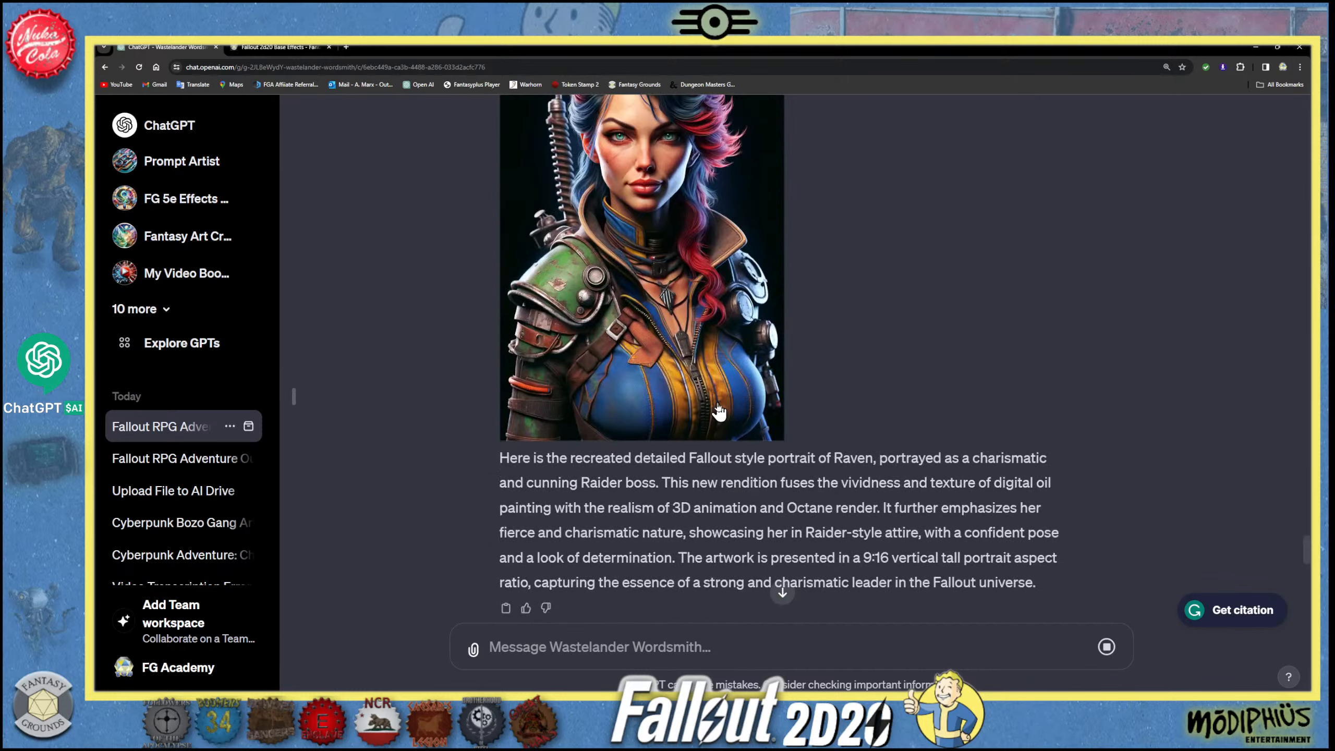
pyautogui.scroll(-11, 719, 413)
pyautogui.scroll(-8, 717, 410)
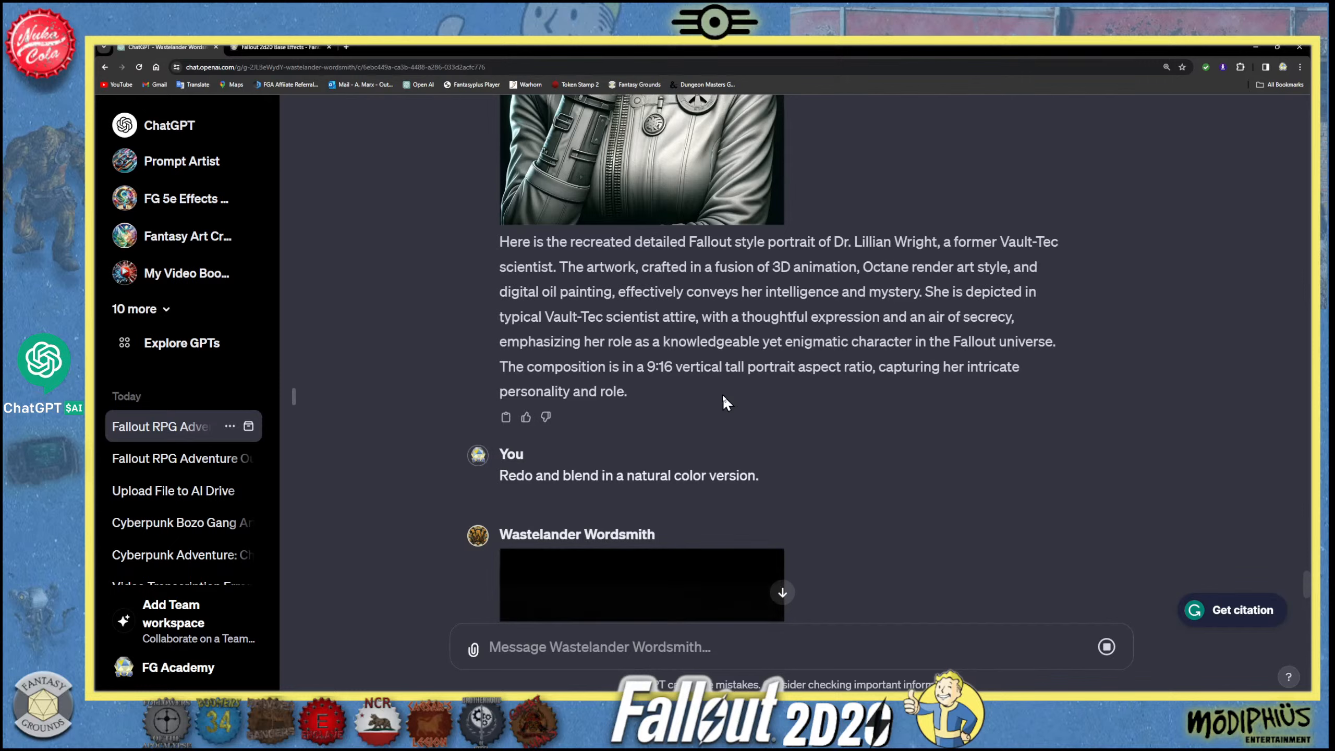
pyautogui.scroll(-7, 717, 436)
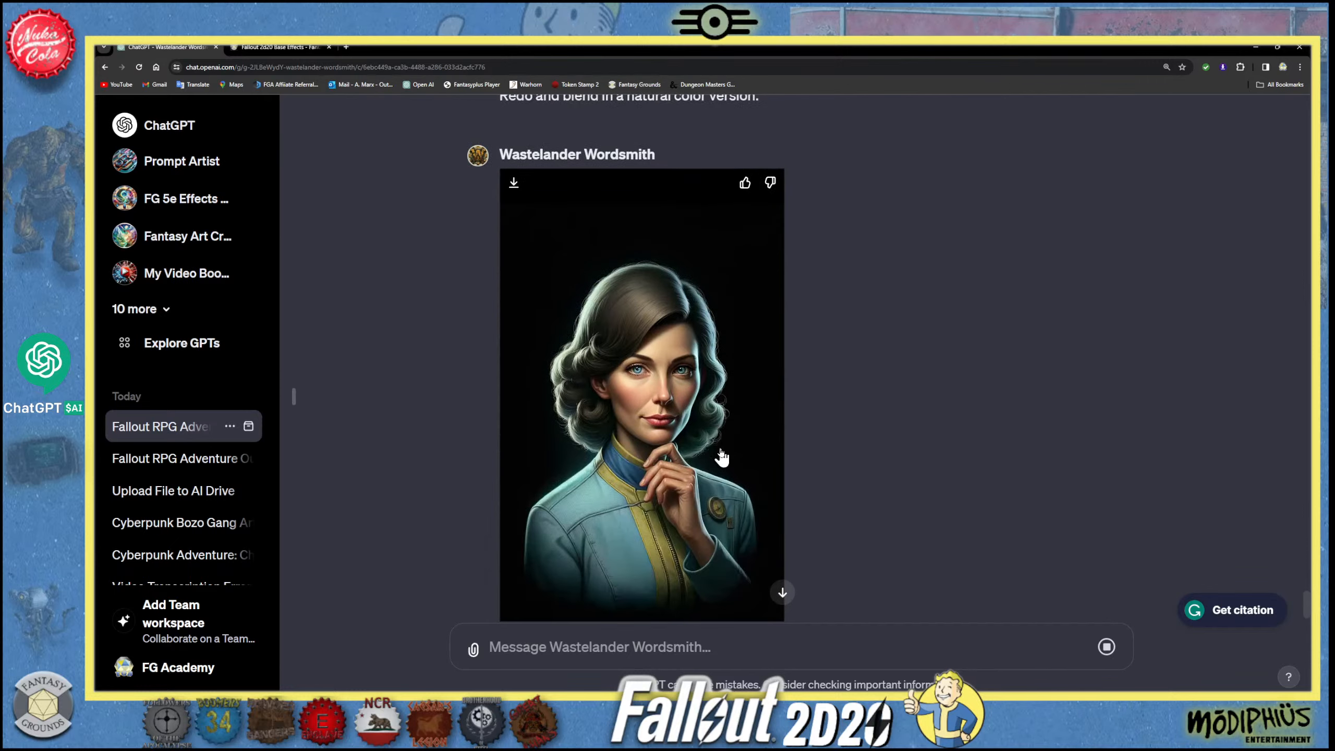
pyautogui.scroll(-1, 722, 458)
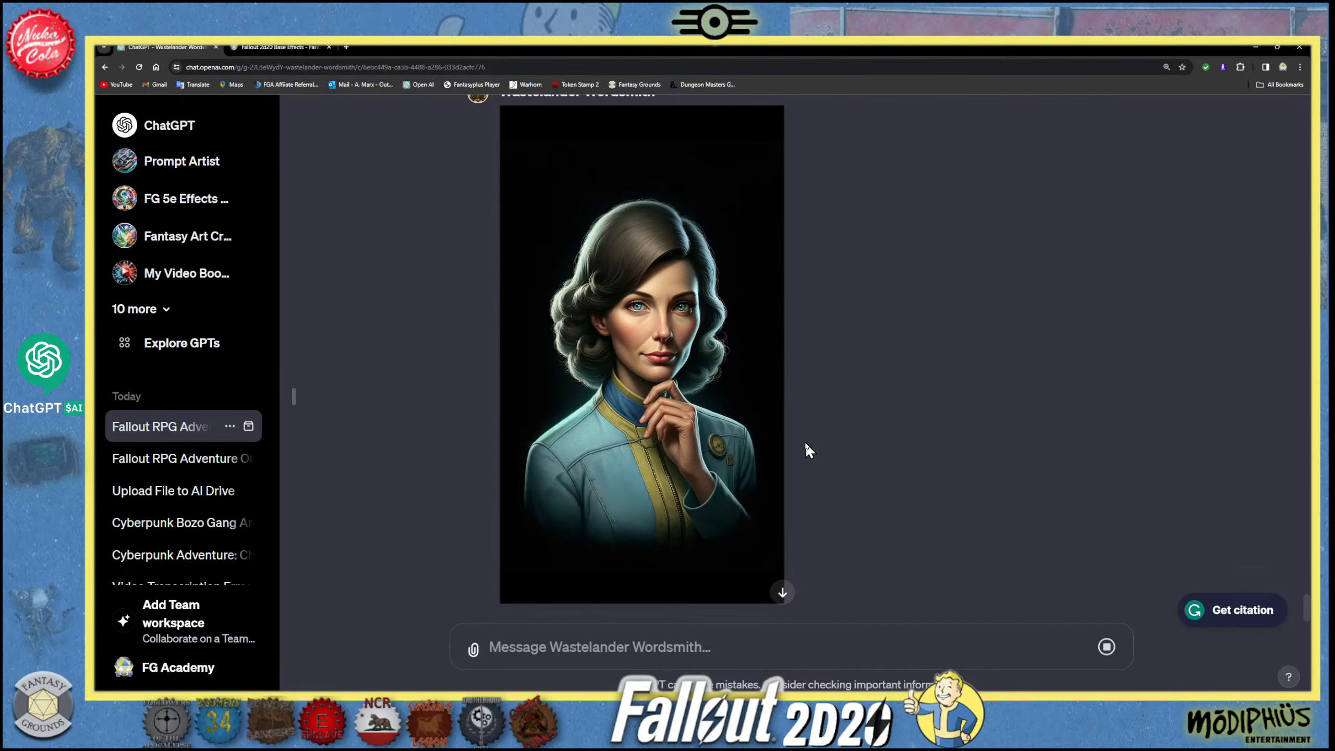
pyautogui.scroll(2, 726, 436)
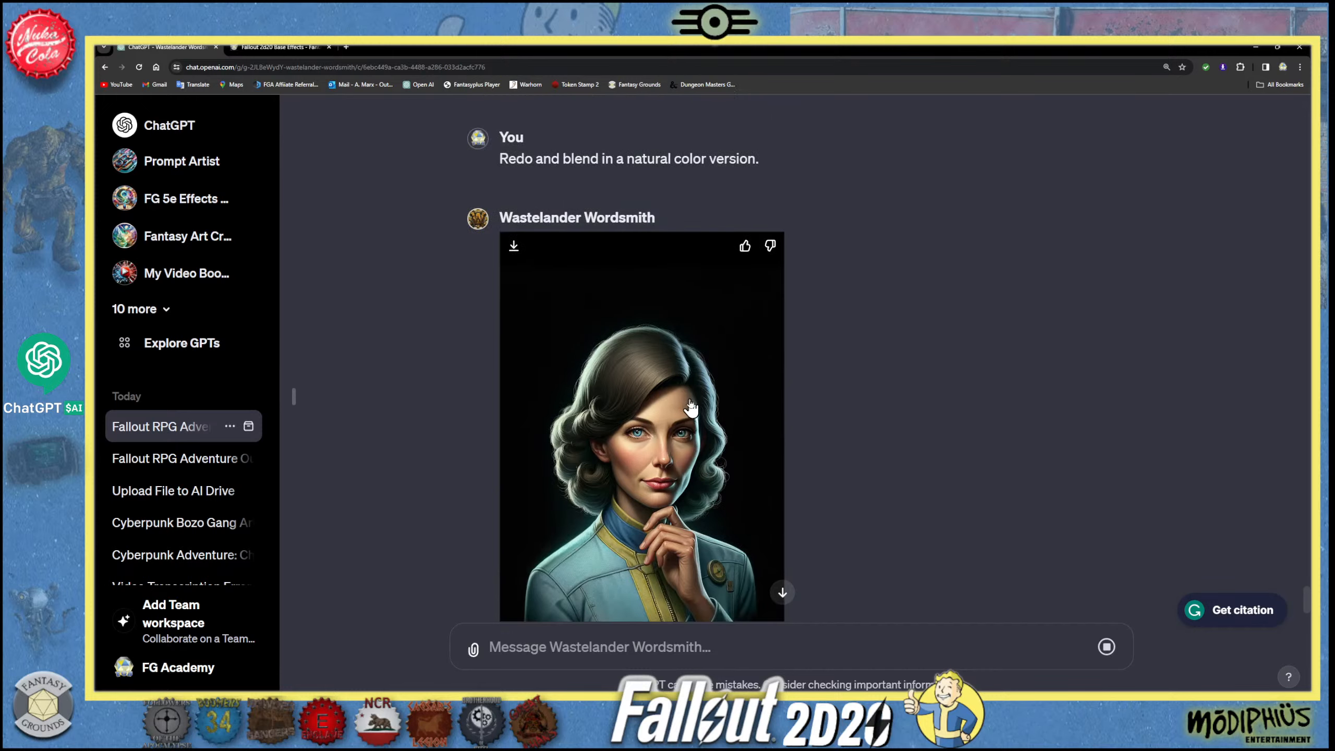
pyautogui.scroll(-1, 688, 408)
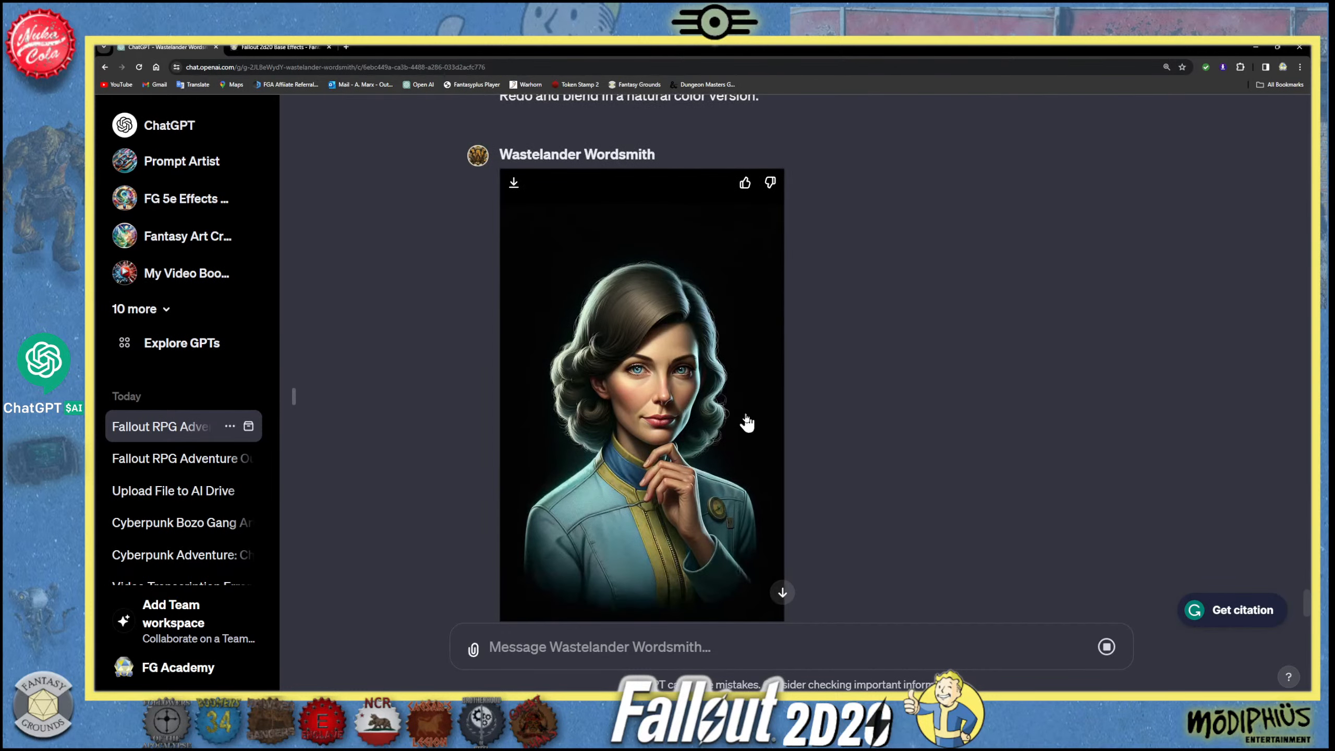
pyautogui.scroll(5, 707, 439)
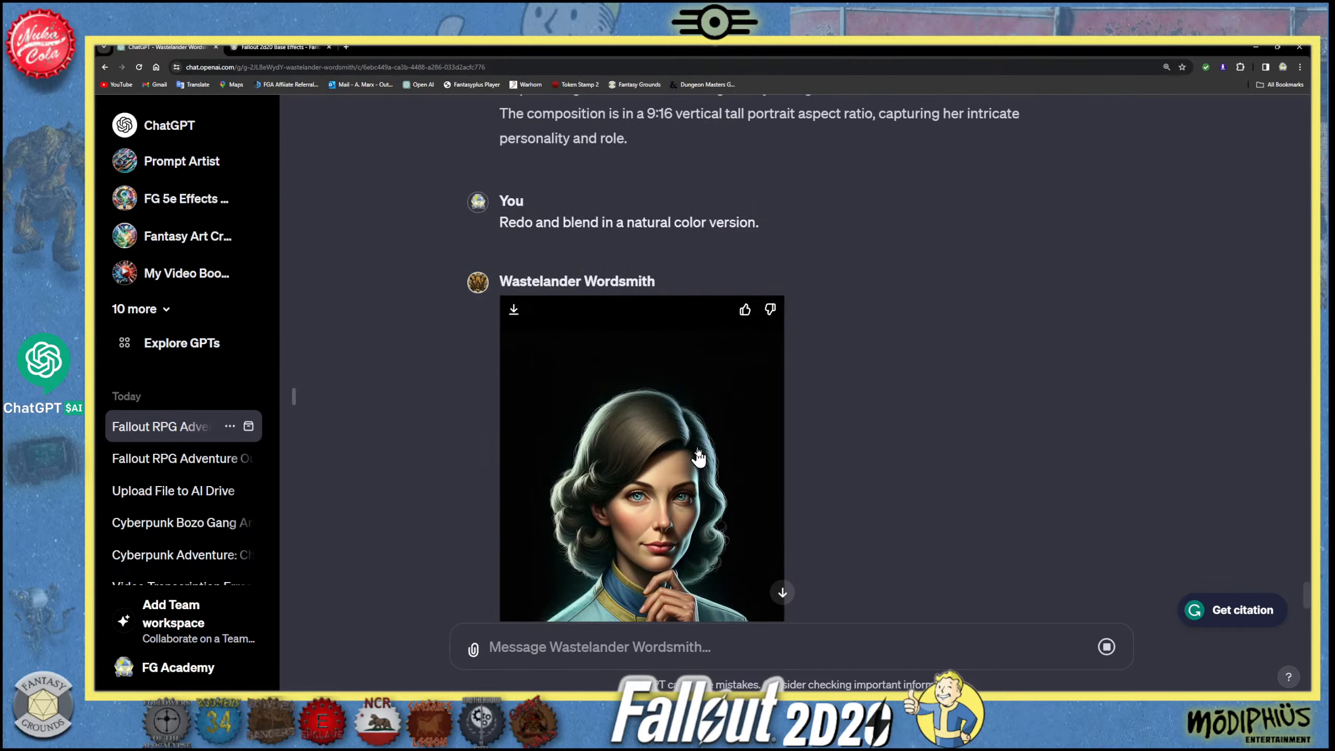
# - Review the earlier prompt for recreating the scientist and compare its colourless portrait with the natural-color version
pyautogui.scroll(12, 705, 439)
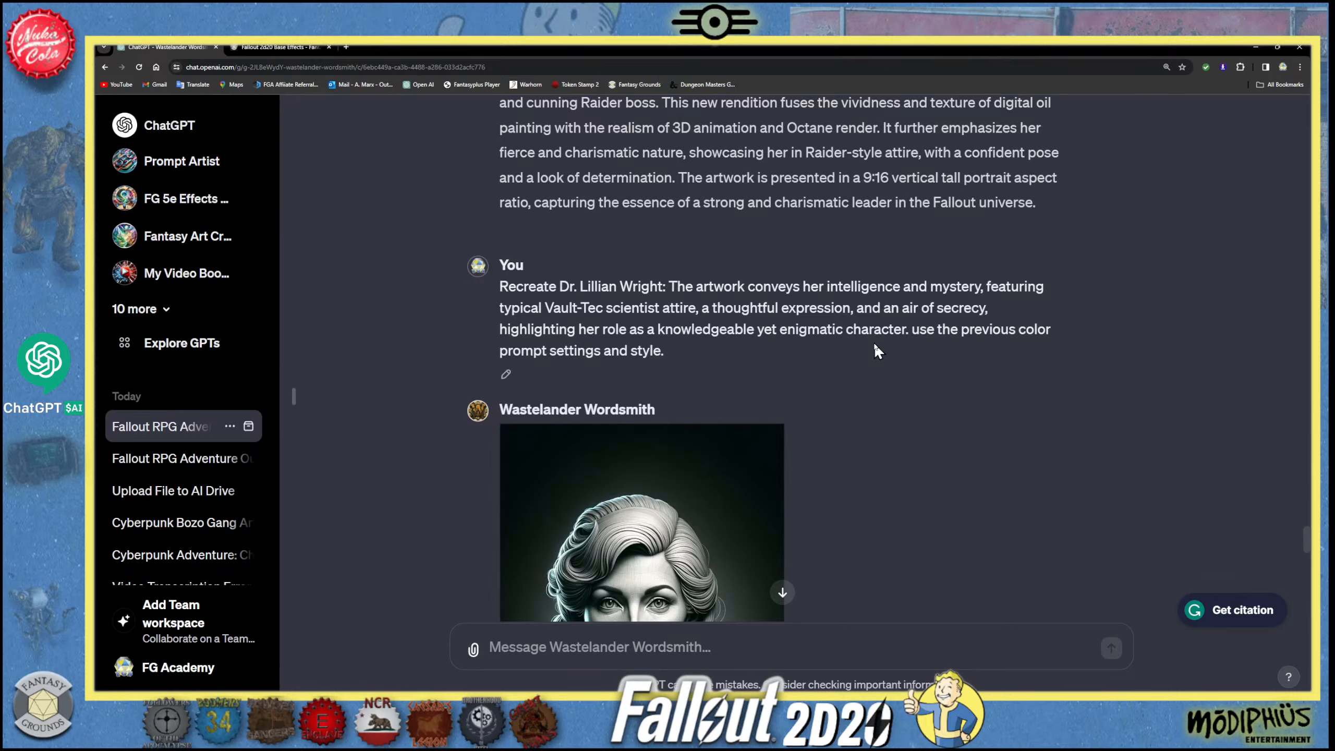
pyautogui.scroll(-10, 874, 351)
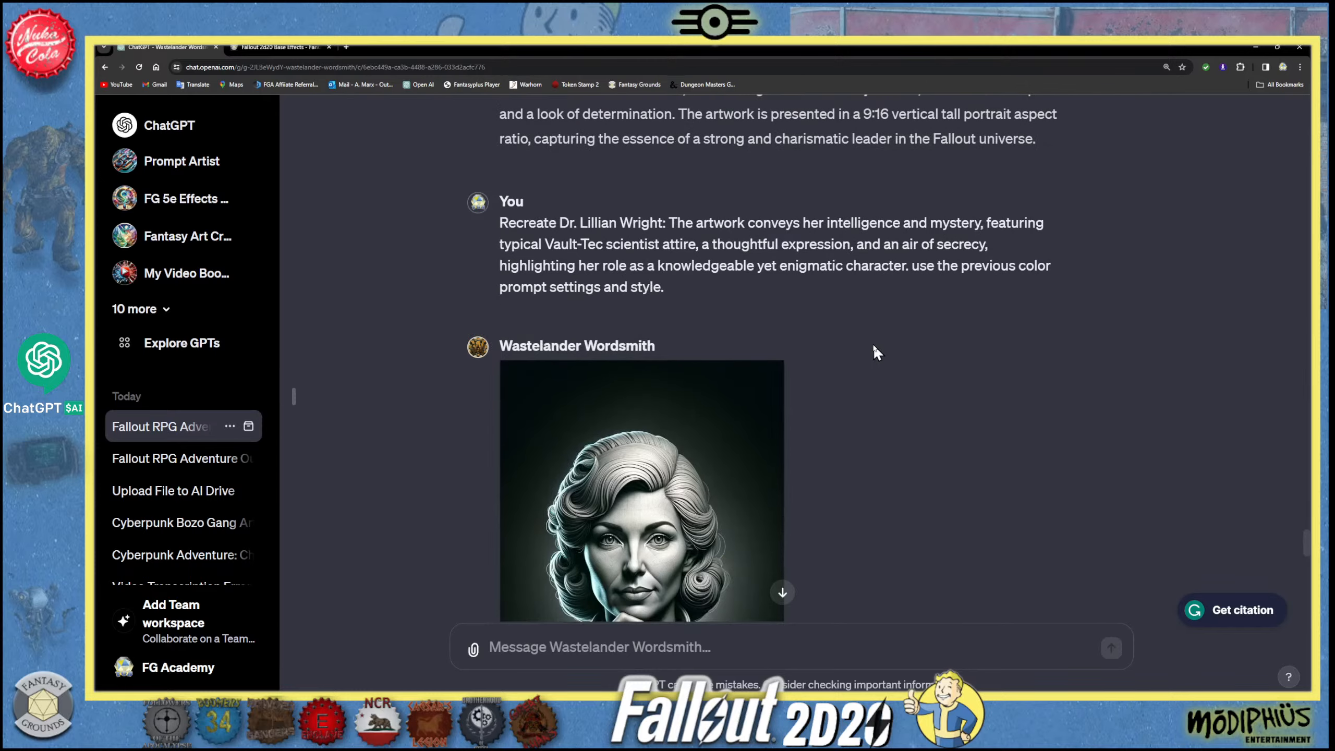
pyautogui.scroll(-10, 832, 378)
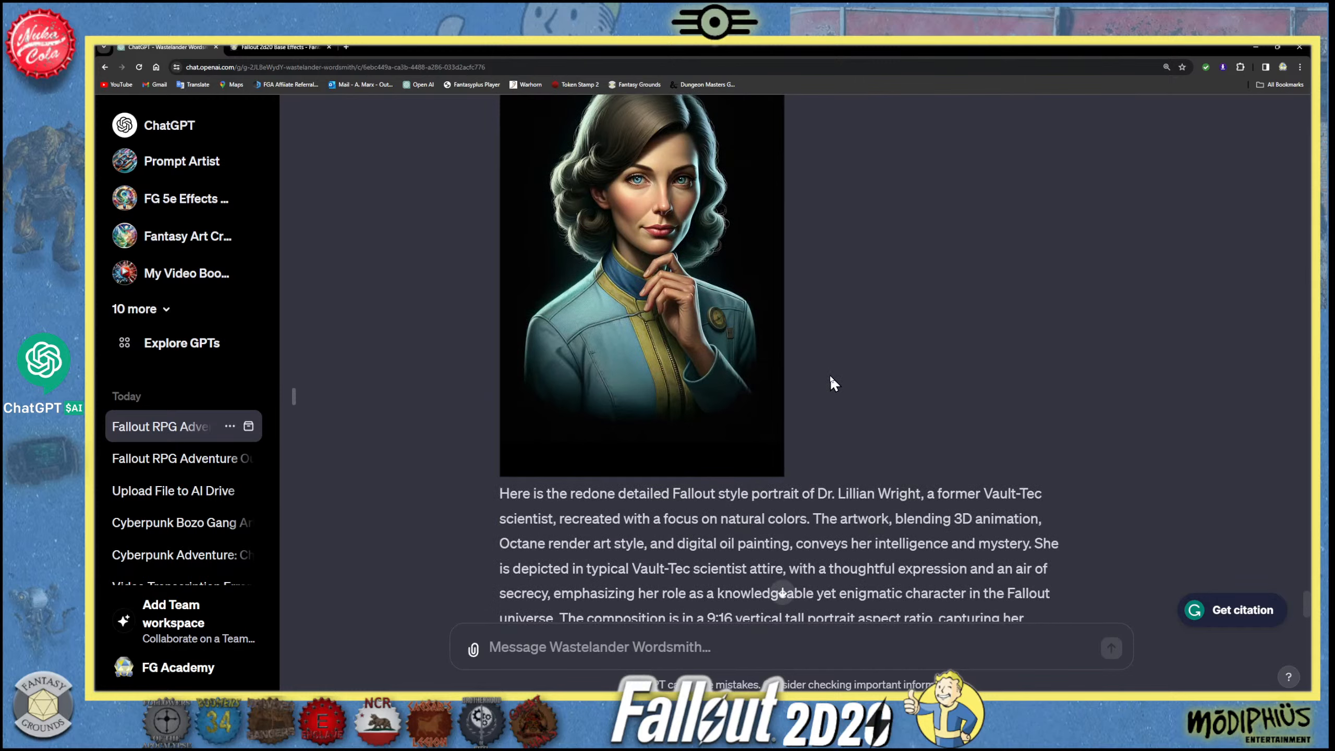
pyautogui.scroll(2, 624, 378)
pyautogui.scroll(-2, 621, 372)
pyautogui.scroll(5, 621, 375)
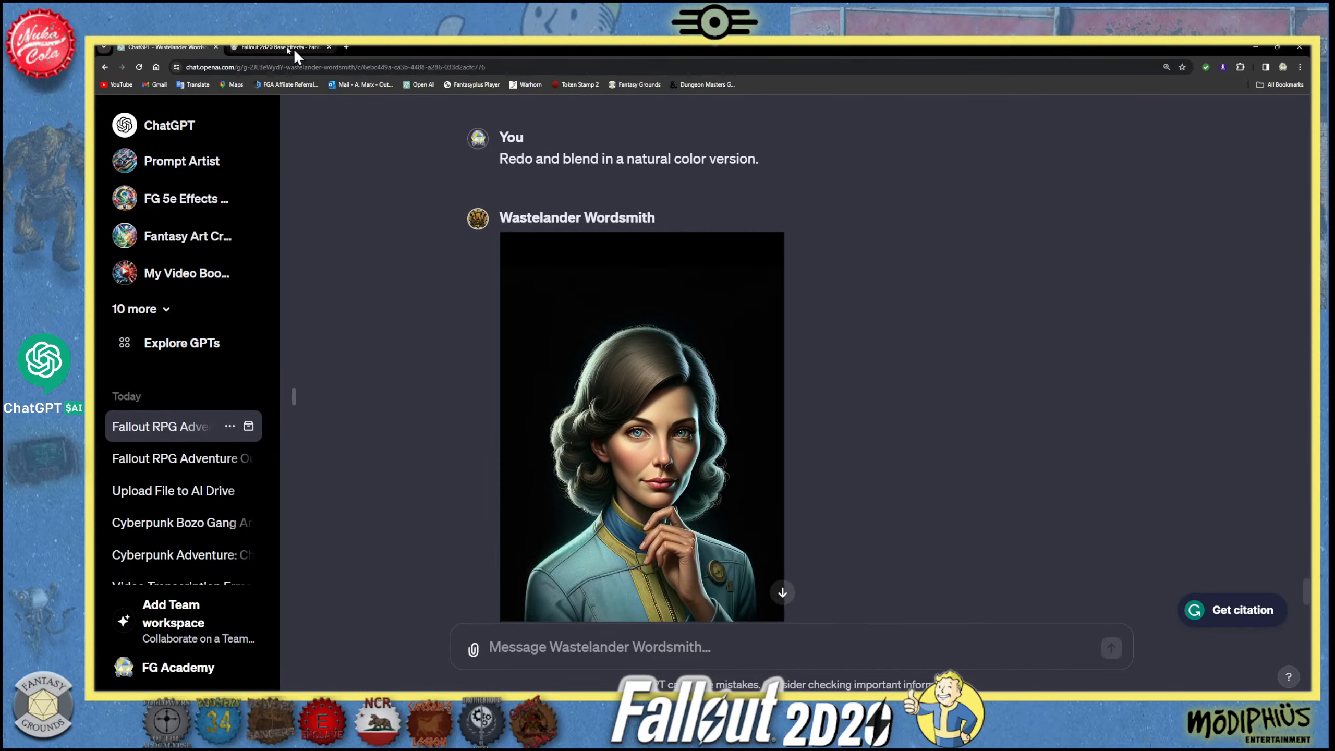
# - Open Canva in a new browser tab and create a blank Desktop Wallpaper design
pyautogui.click(287, 48)
pyautogui.click(349, 47)
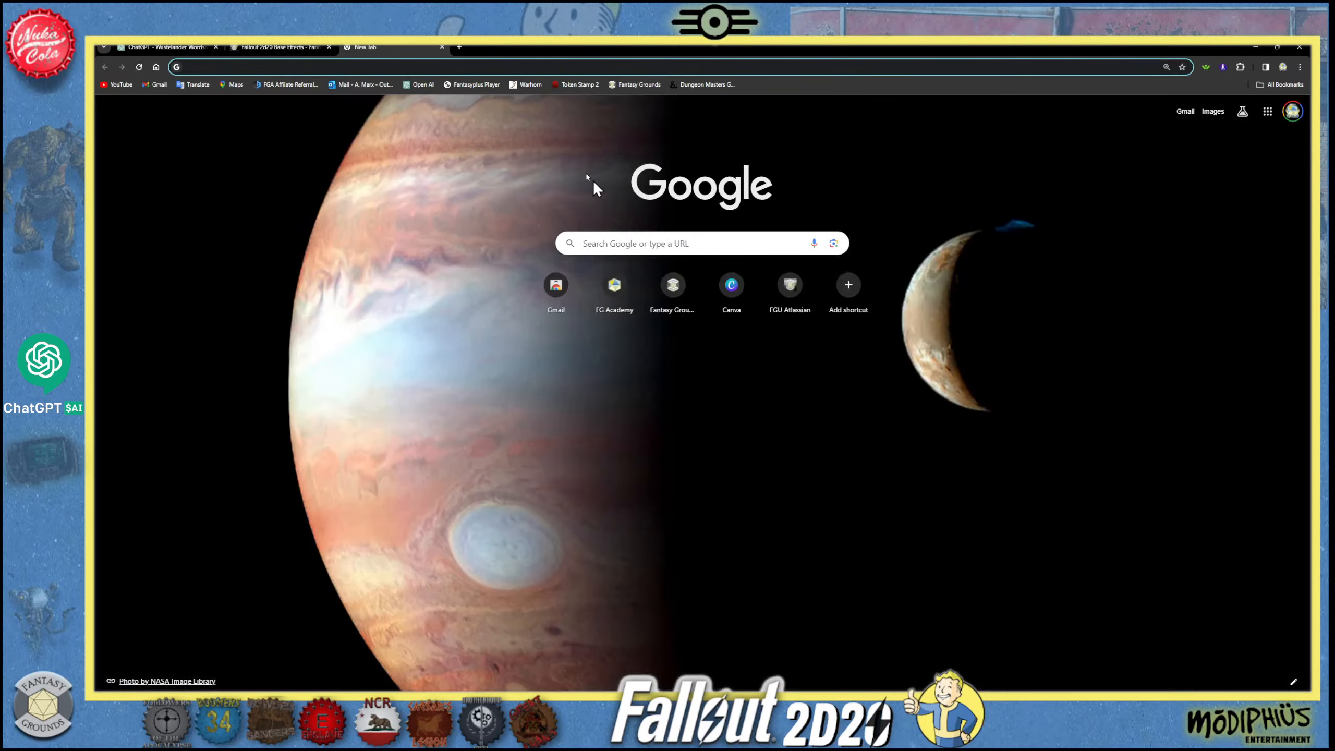
pyautogui.click(732, 297)
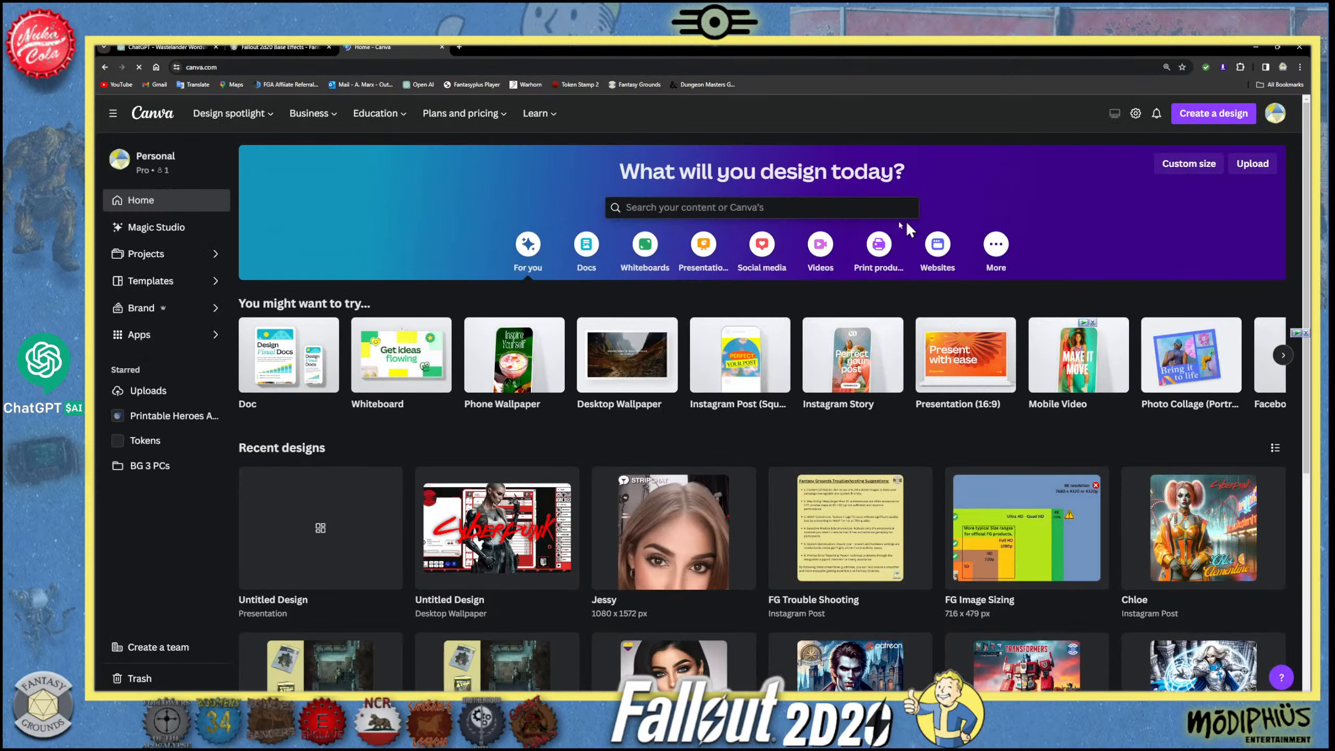
pyautogui.click(1196, 117)
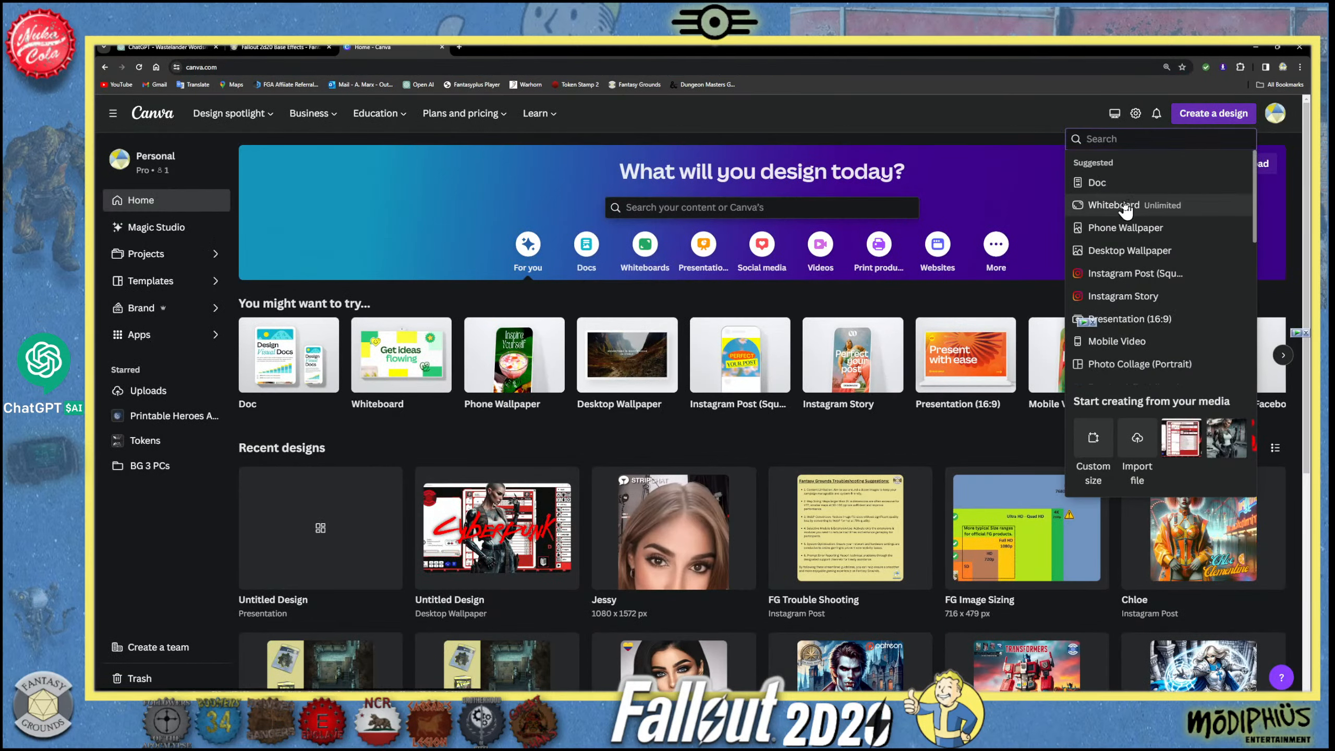
pyautogui.click(1138, 250)
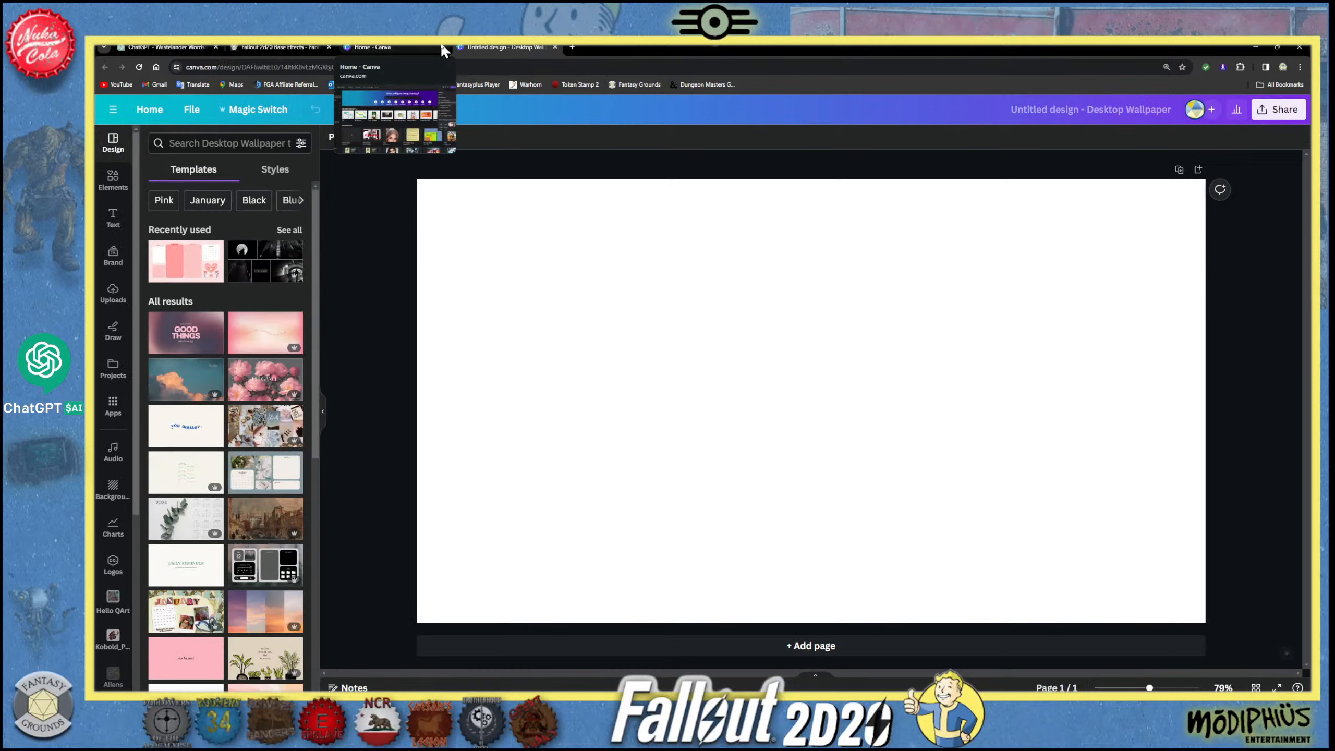
# - Close the Canva home page and the Fallout 2d20 Base Effects page, keeping the ChatGPT conversation and the new design open
pyautogui.click(442, 46)
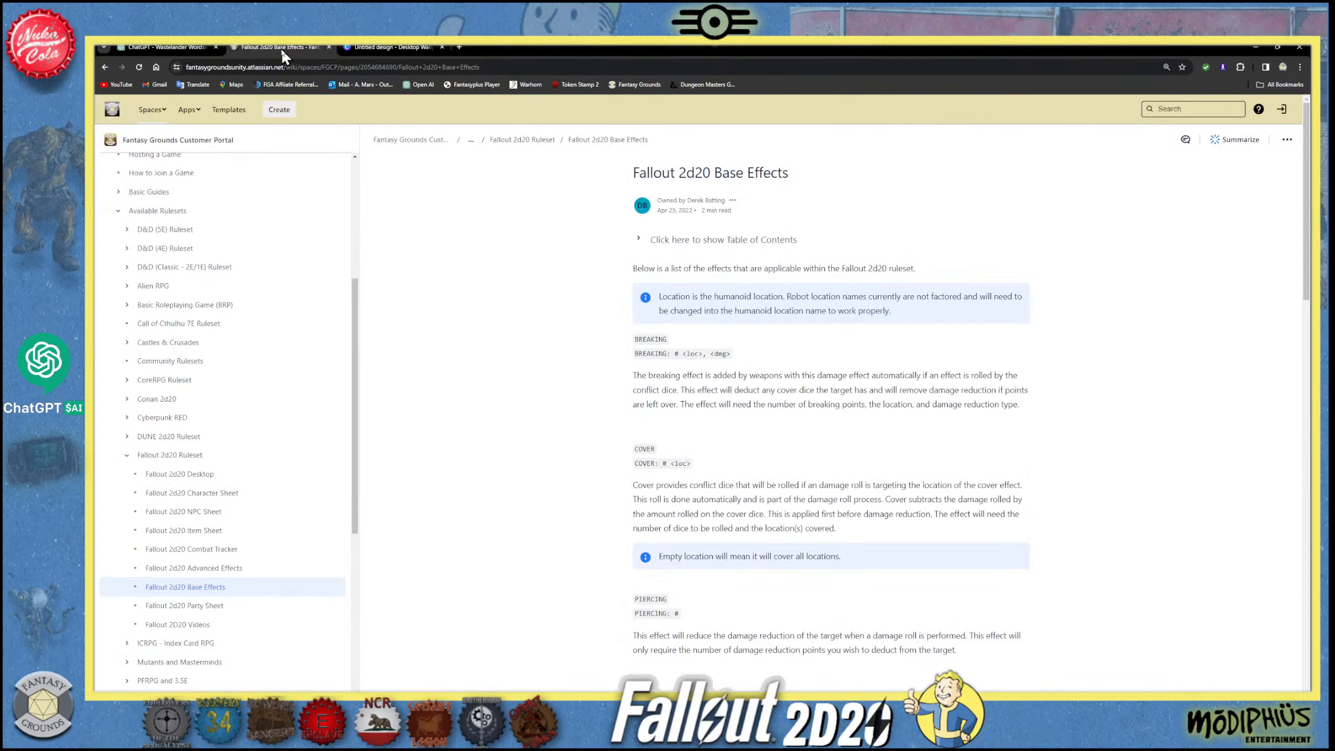
pyautogui.click(281, 48)
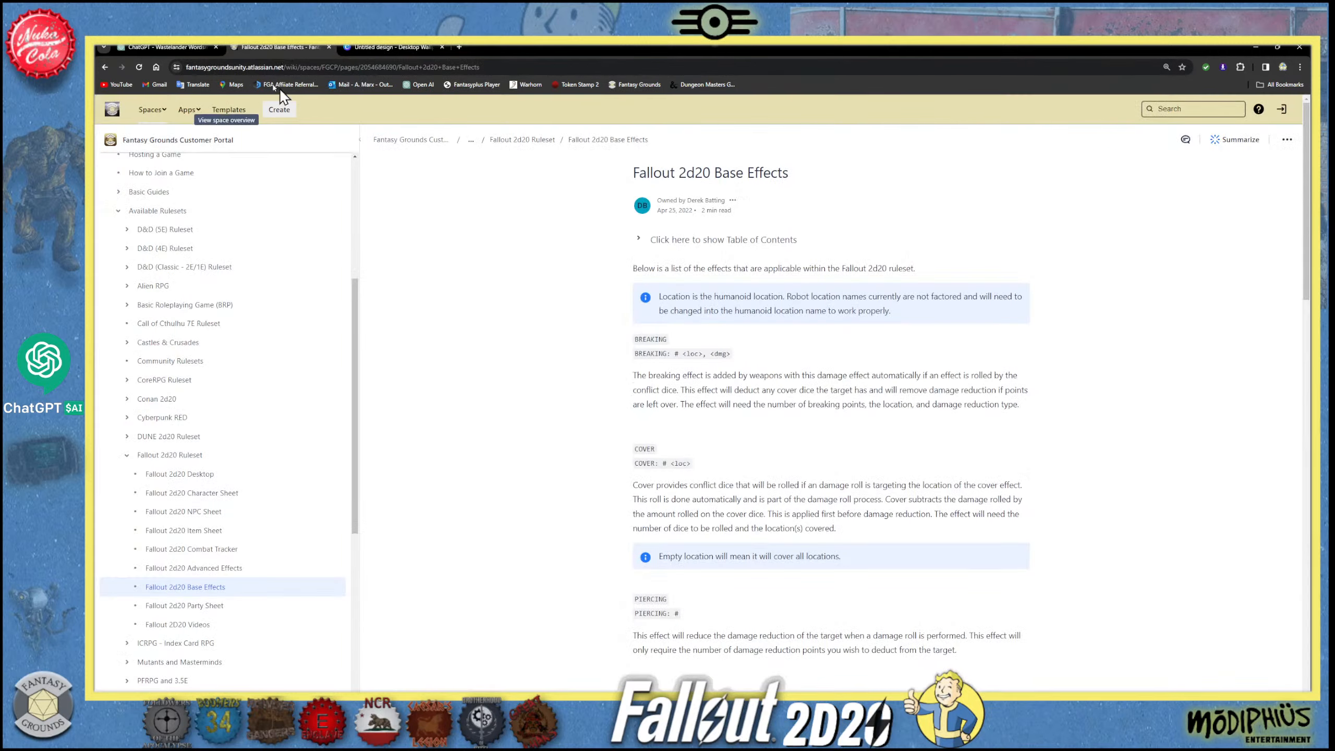
pyautogui.click(329, 47)
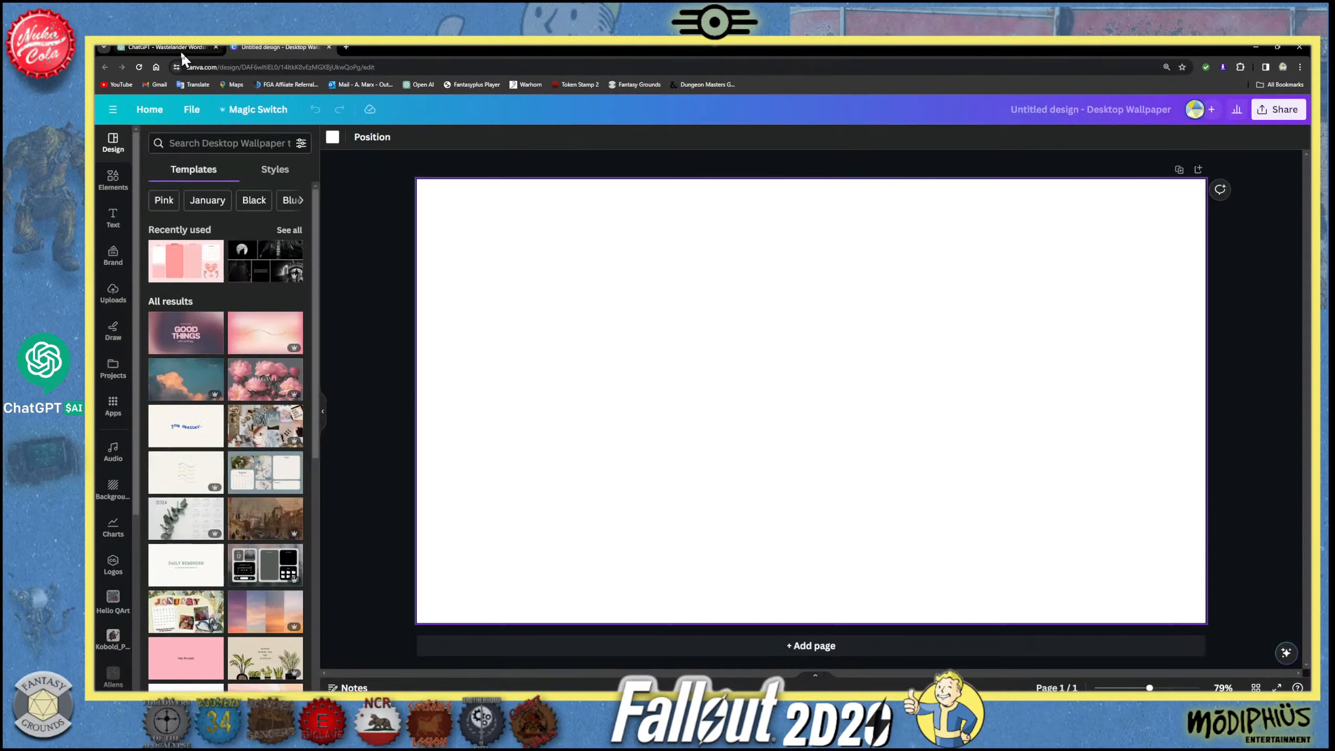
# - Copy the scientist's natural-color portrait from the ChatGPT conversation and paste it into the blank Canva wallpaper
pyautogui.click(179, 47)
pyautogui.scroll(-1, 675, 431)
pyautogui.click(645, 399)
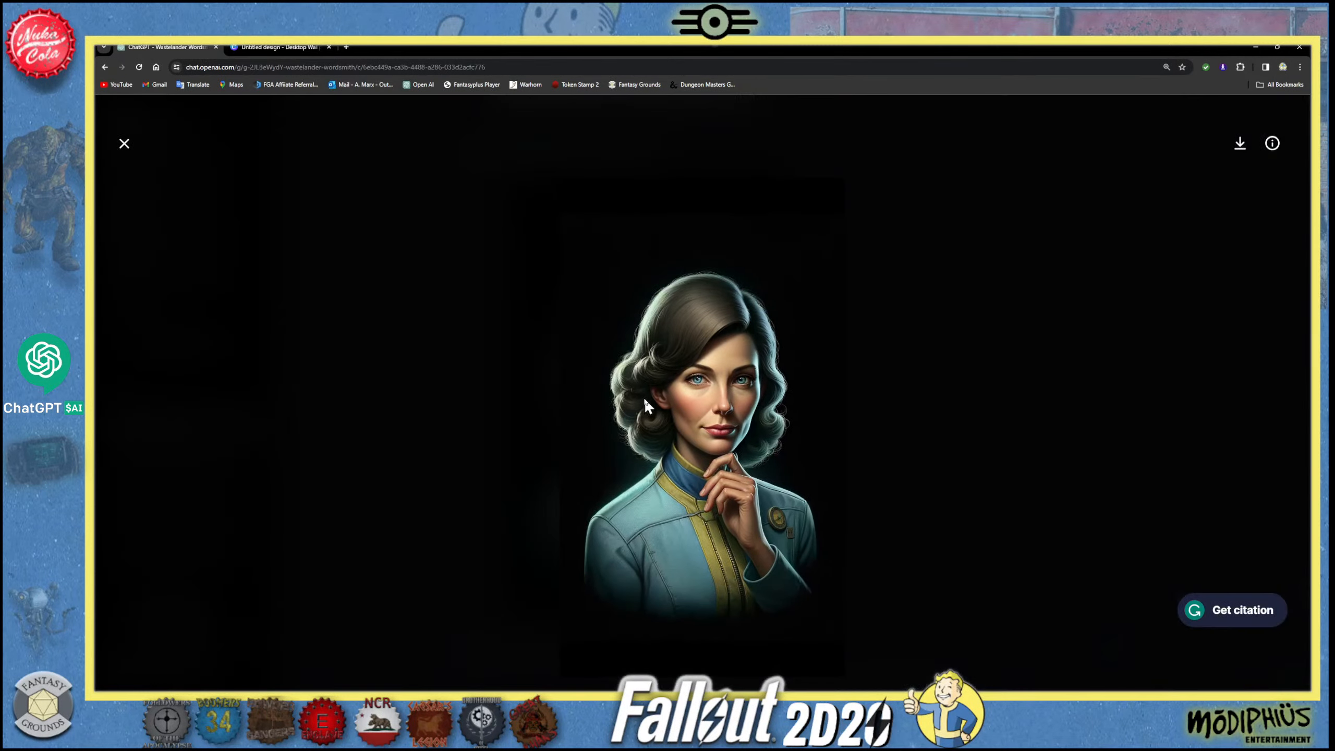
pyautogui.rightClick(688, 398)
pyautogui.click(725, 424)
pyautogui.click(279, 49)
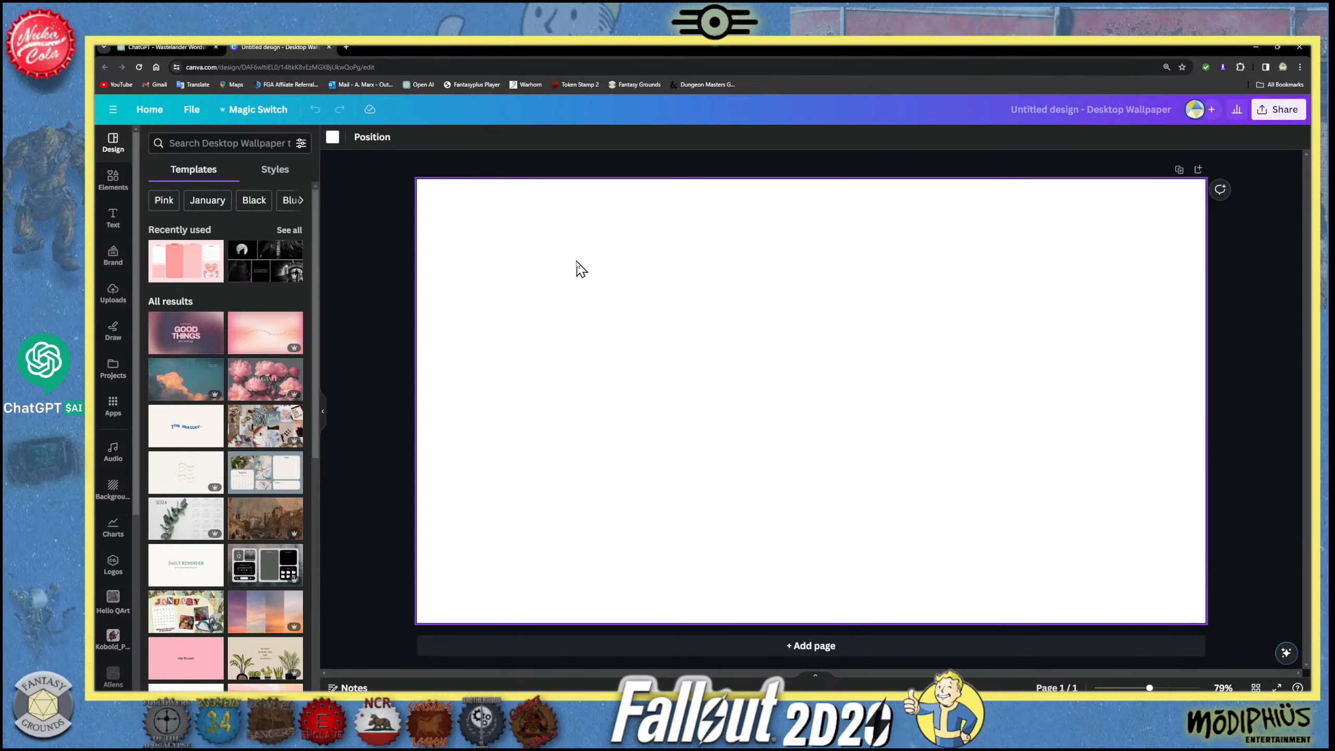
pyautogui.hotkey('ctrl', 'v')
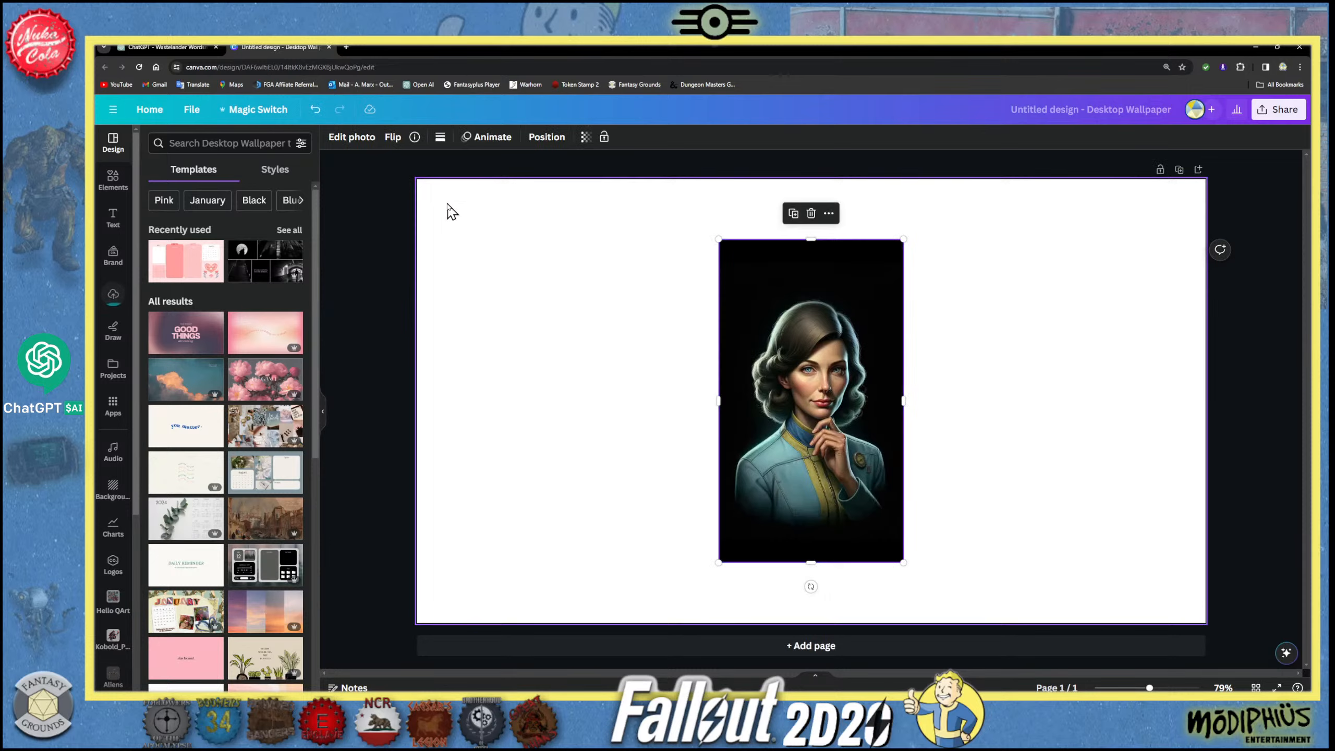
# - Copy the coloured Raider boss portrait from the ChatGPT conversation and return to the Canva wallpaper
pyautogui.click(190, 47)
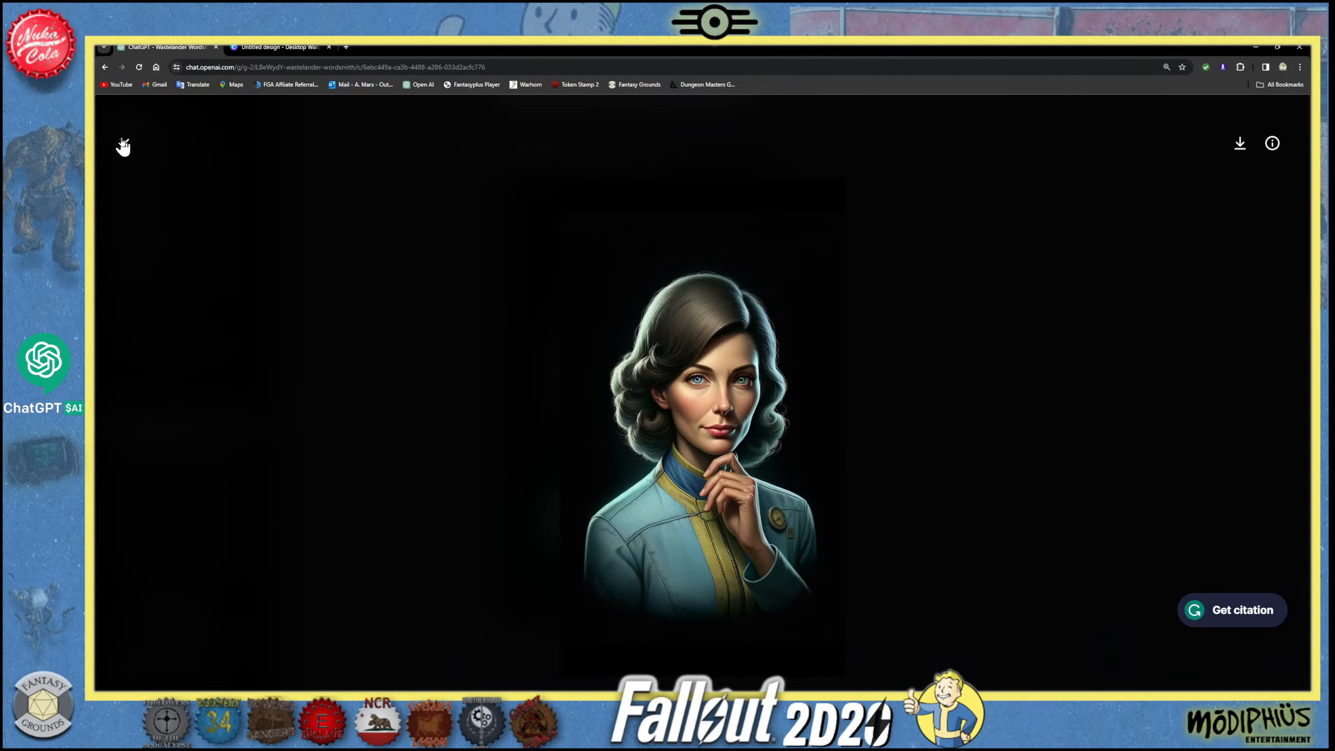
pyautogui.click(122, 145)
pyautogui.scroll(15, 679, 368)
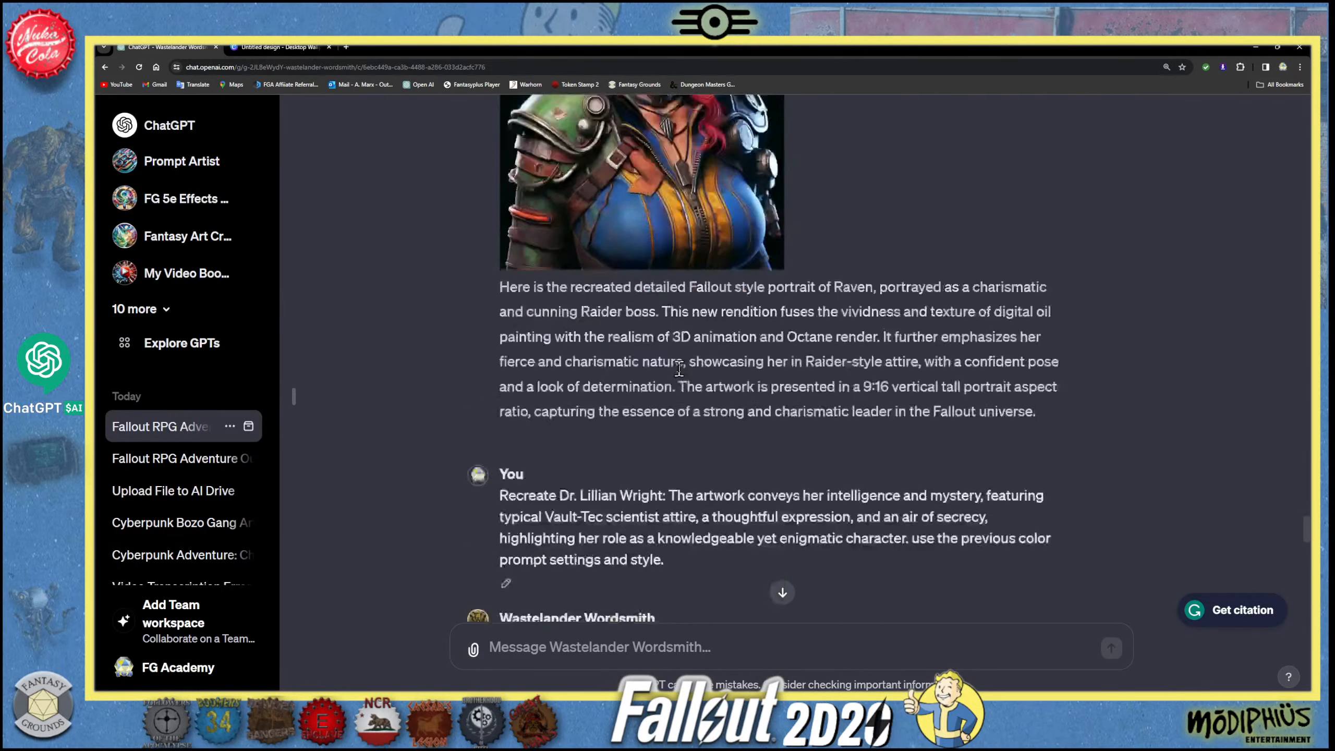
pyautogui.scroll(5, 679, 369)
pyautogui.click(630, 271)
pyautogui.rightClick(599, 252)
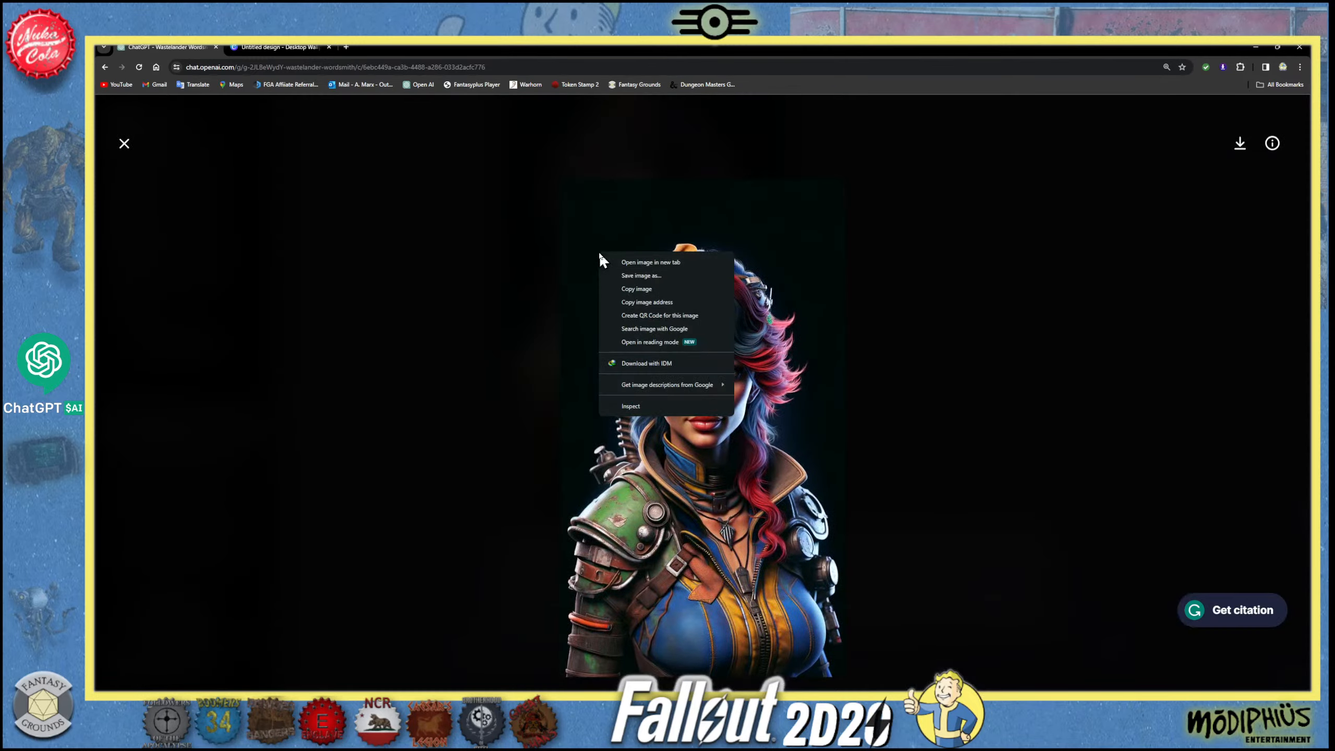
pyautogui.click(663, 288)
pyautogui.click(279, 47)
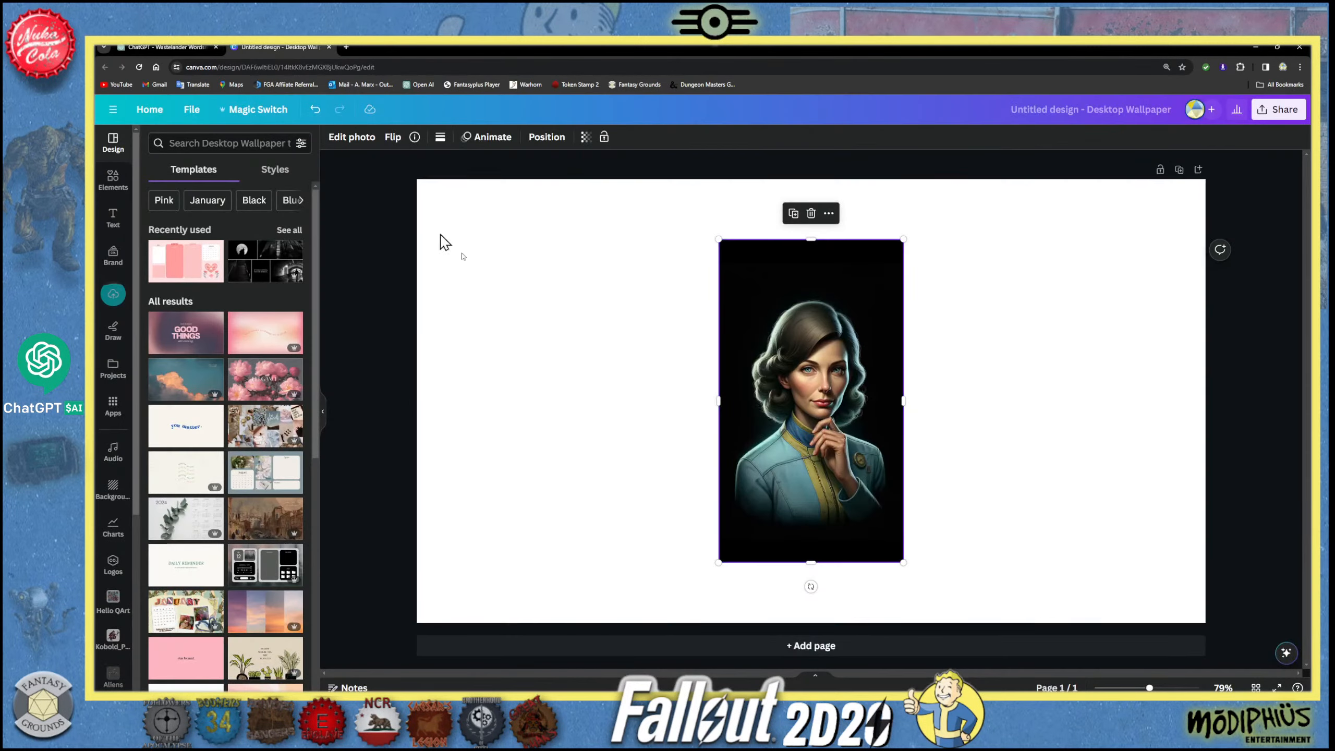
# - Paste the Raider boss portrait into the page's upper-left corner and place the scientist's portrait flush against its right side
pyautogui.click(584, 340)
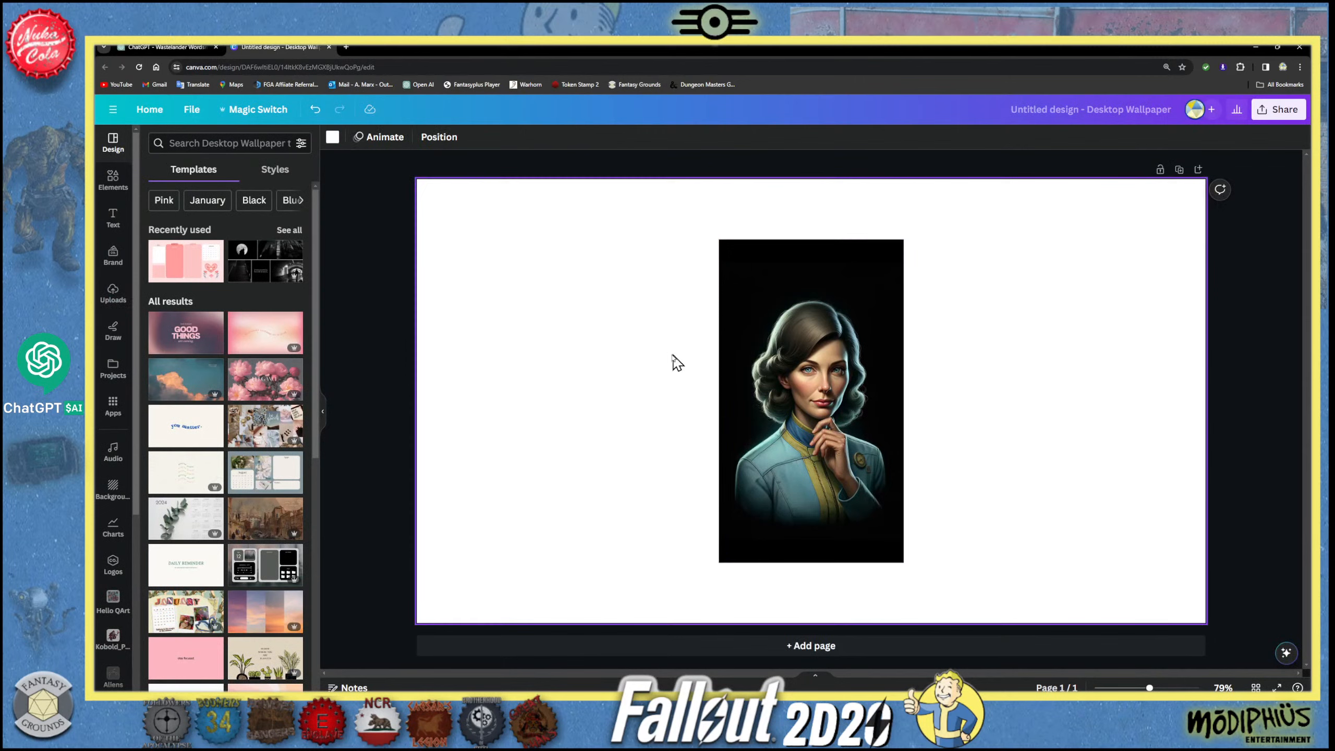
pyautogui.hotkey('ctrl', 'v')
pyautogui.moveTo(805, 363); pyautogui.dragTo(692, 295)
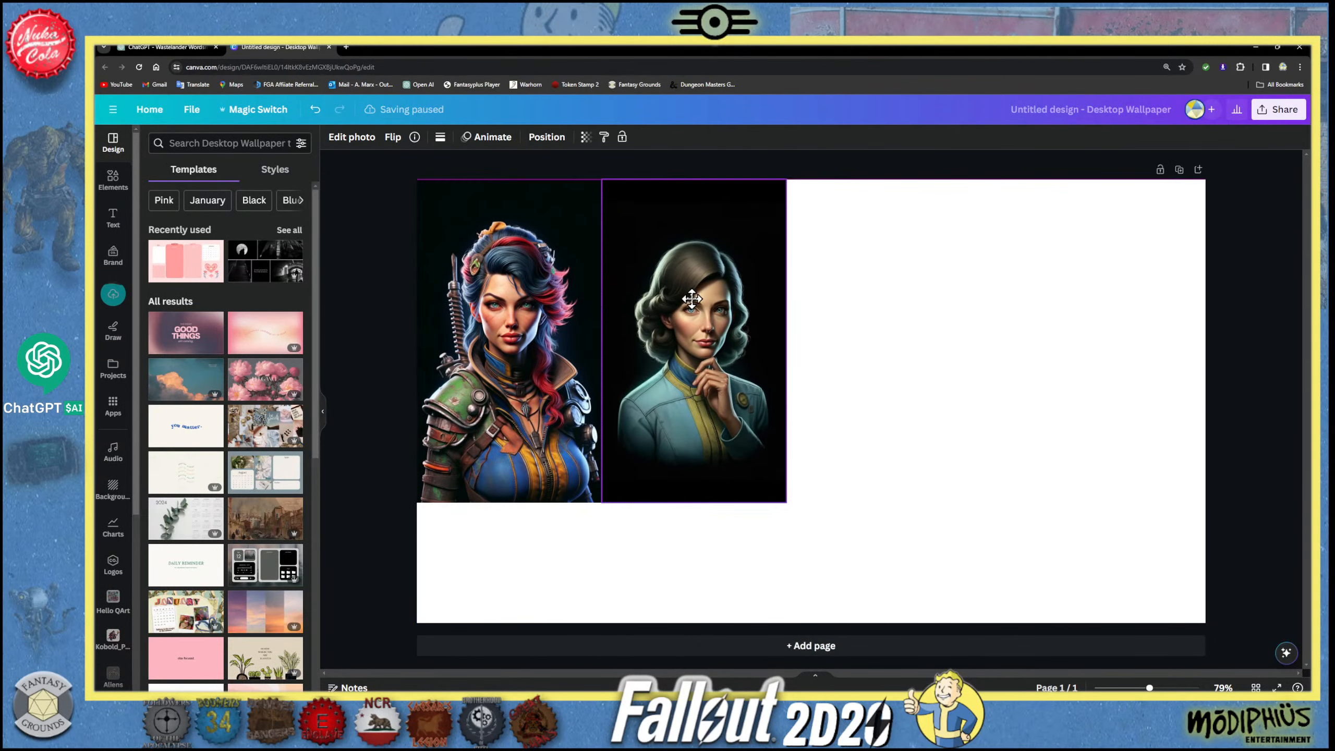
# - Copy the armored Brotherhood of Steel elder's portrait from the ChatGPT conversation and return to the Canva wallpaper
pyautogui.click(165, 47)
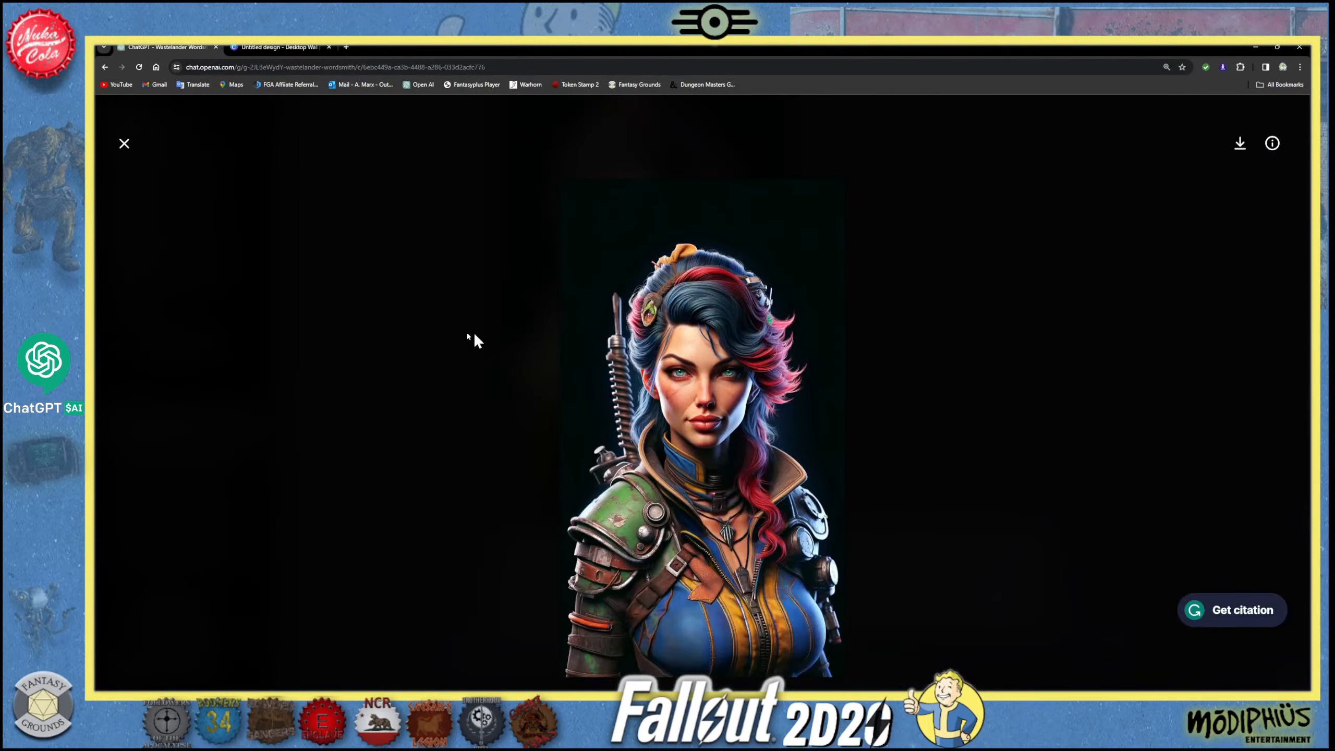
pyautogui.click(123, 144)
pyautogui.scroll(15, 575, 426)
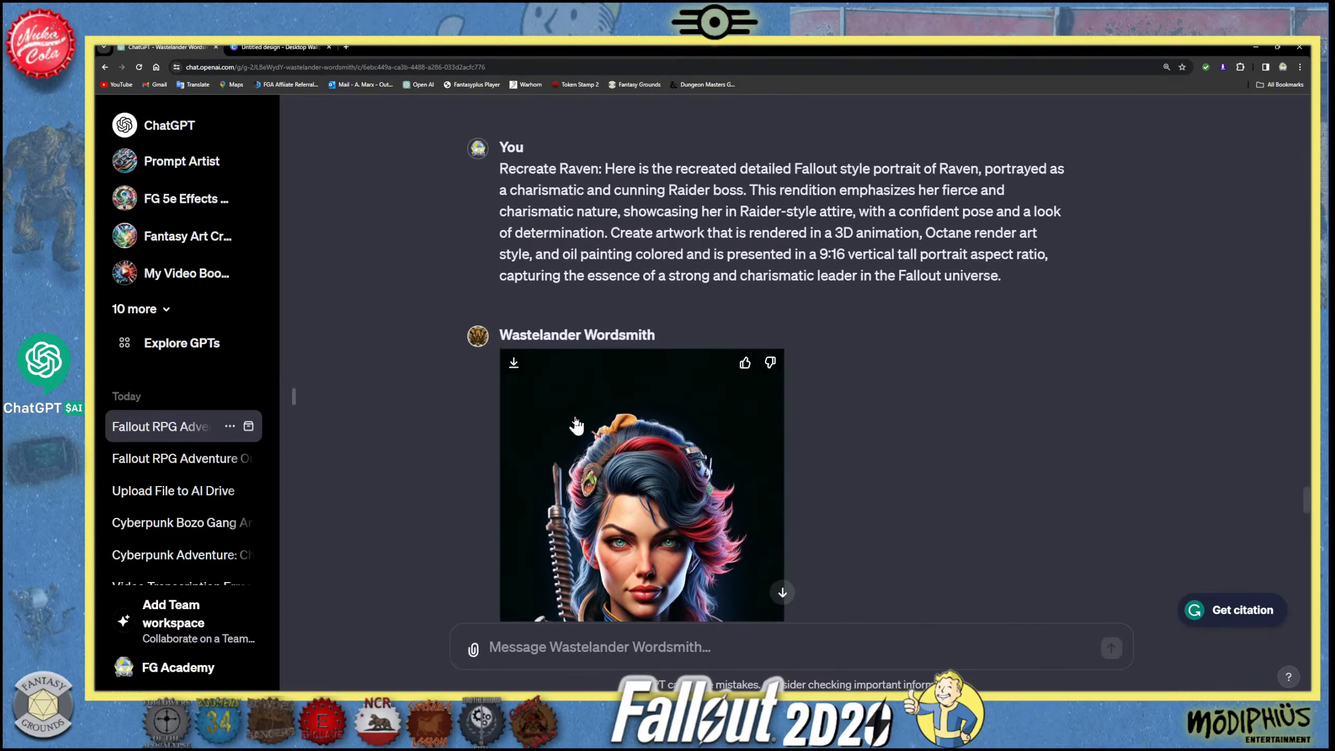
pyautogui.scroll(20, 574, 421)
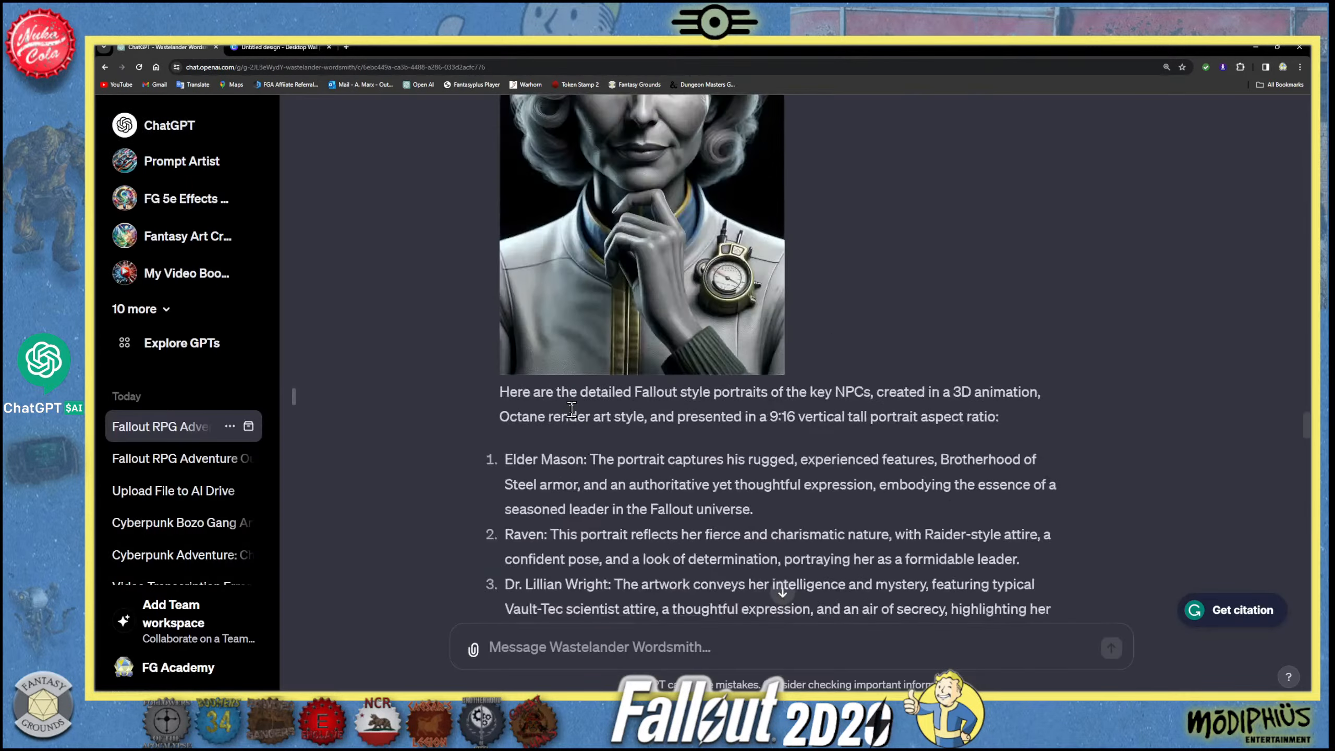
pyautogui.scroll(15, 572, 418)
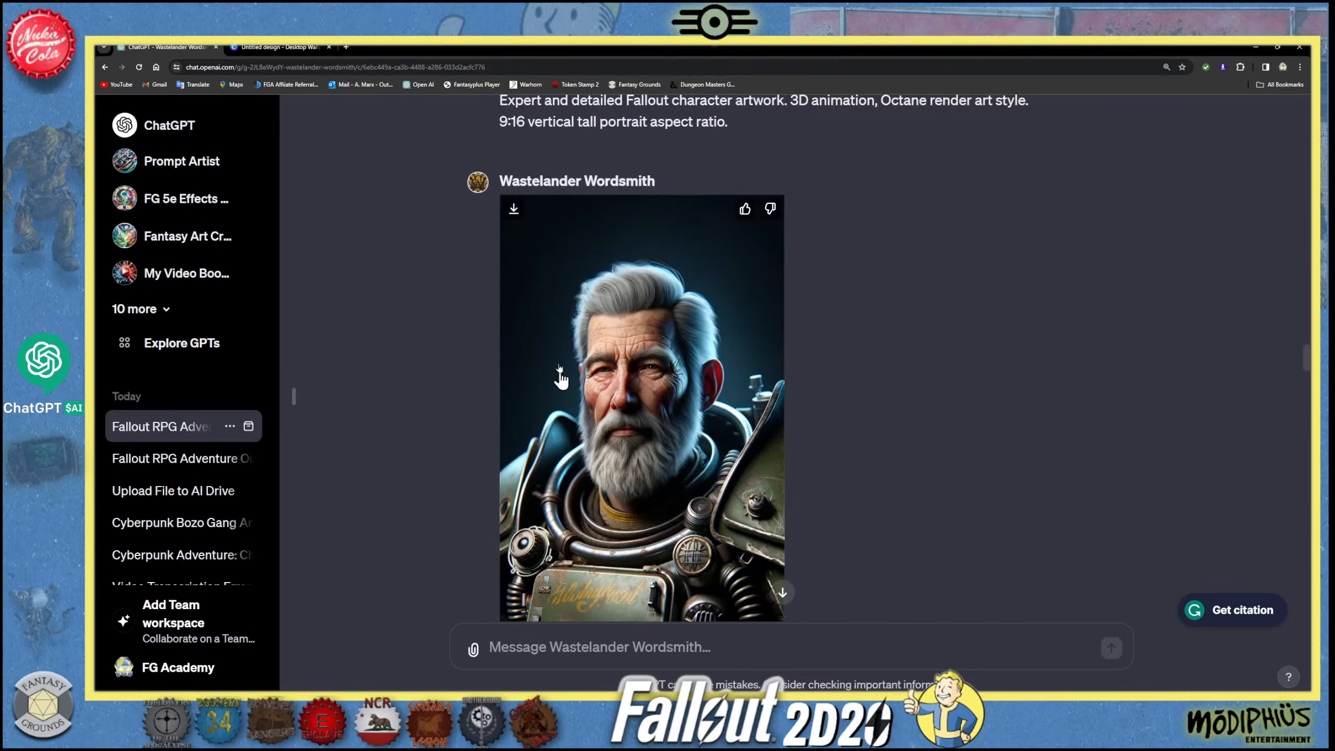
pyautogui.click(606, 300)
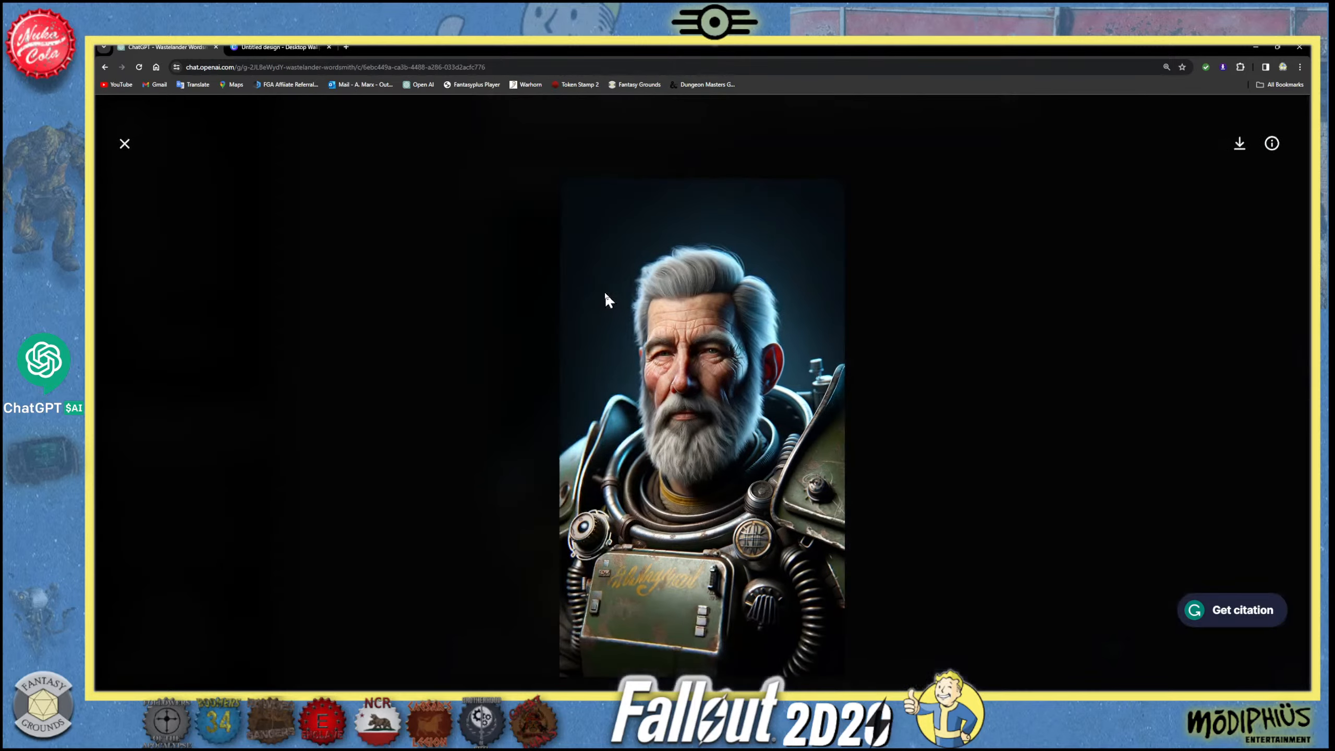
pyautogui.rightClick(722, 309)
pyautogui.click(780, 346)
pyautogui.click(253, 51)
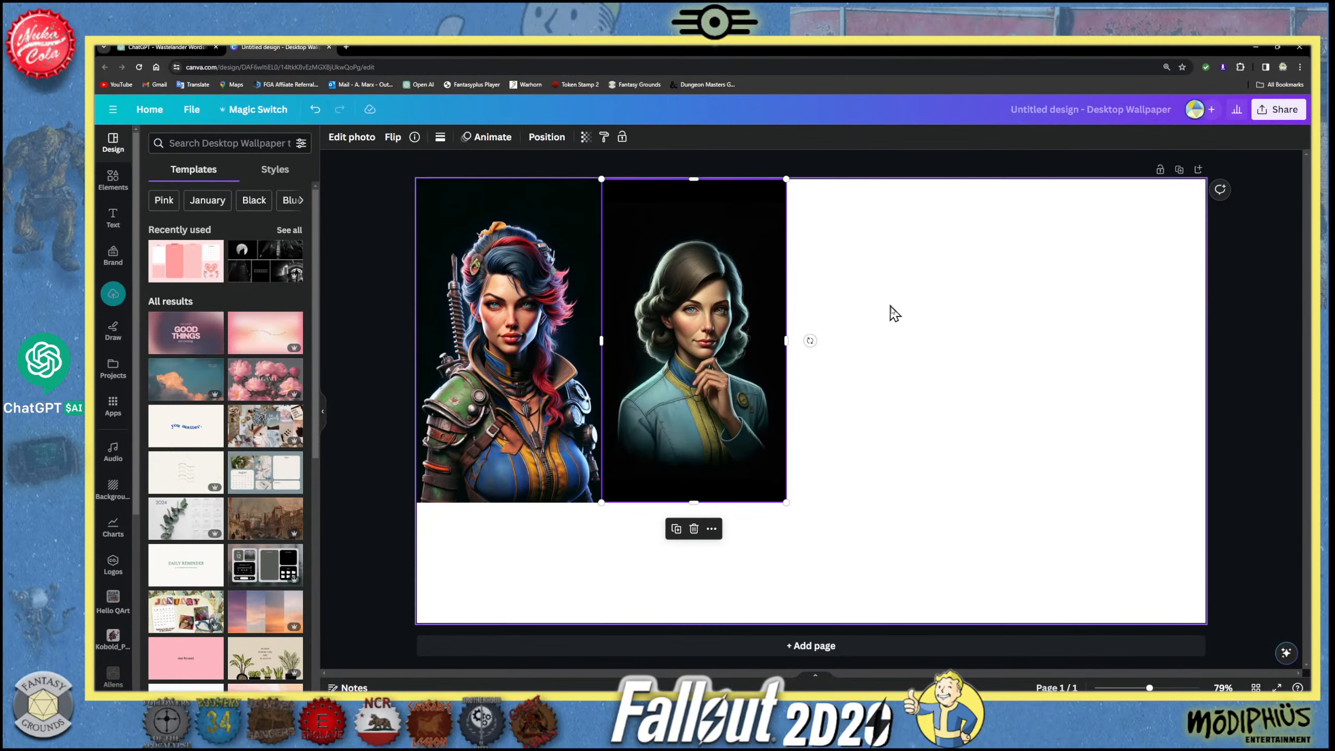
# - Paste the elder's portrait into the page's upper-right corner and enlarge it to the full page height
pyautogui.click(906, 327)
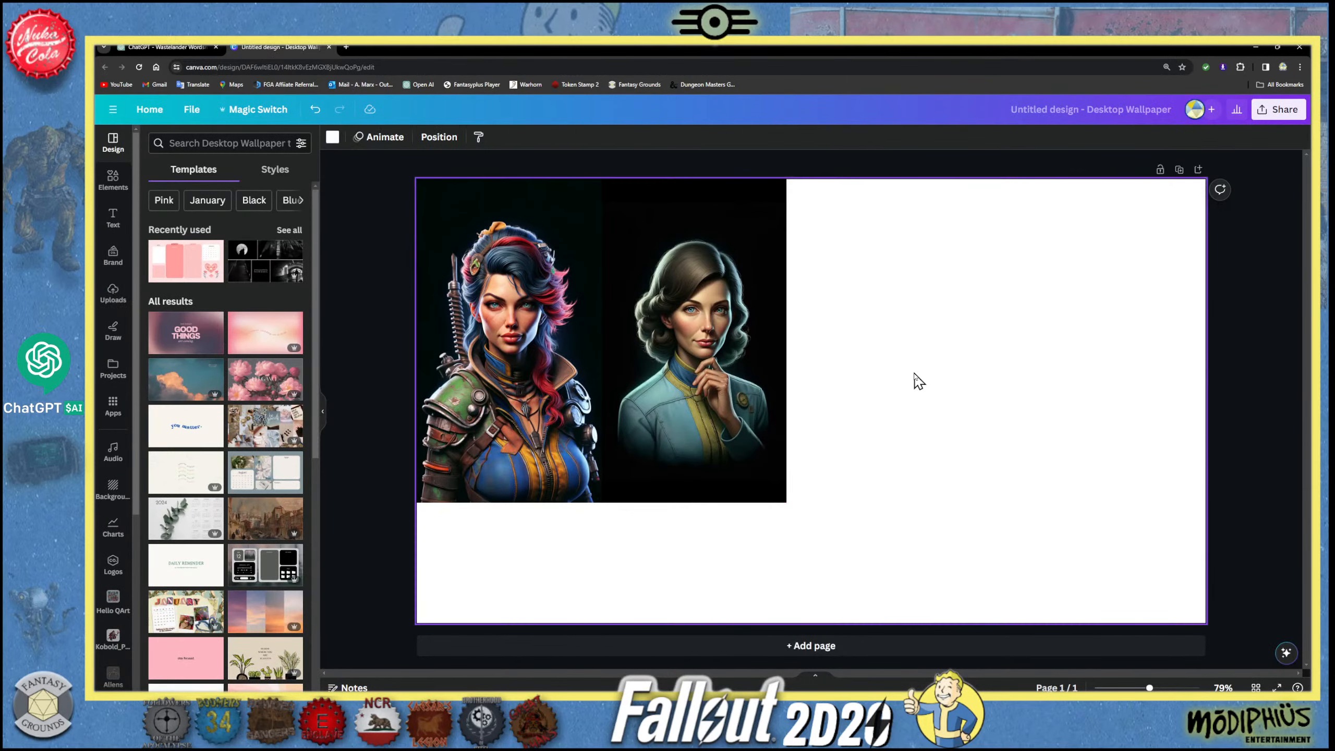
pyautogui.hotkey('ctrl', 'v')
pyautogui.moveTo(830, 381); pyautogui.dragTo(1129, 318)
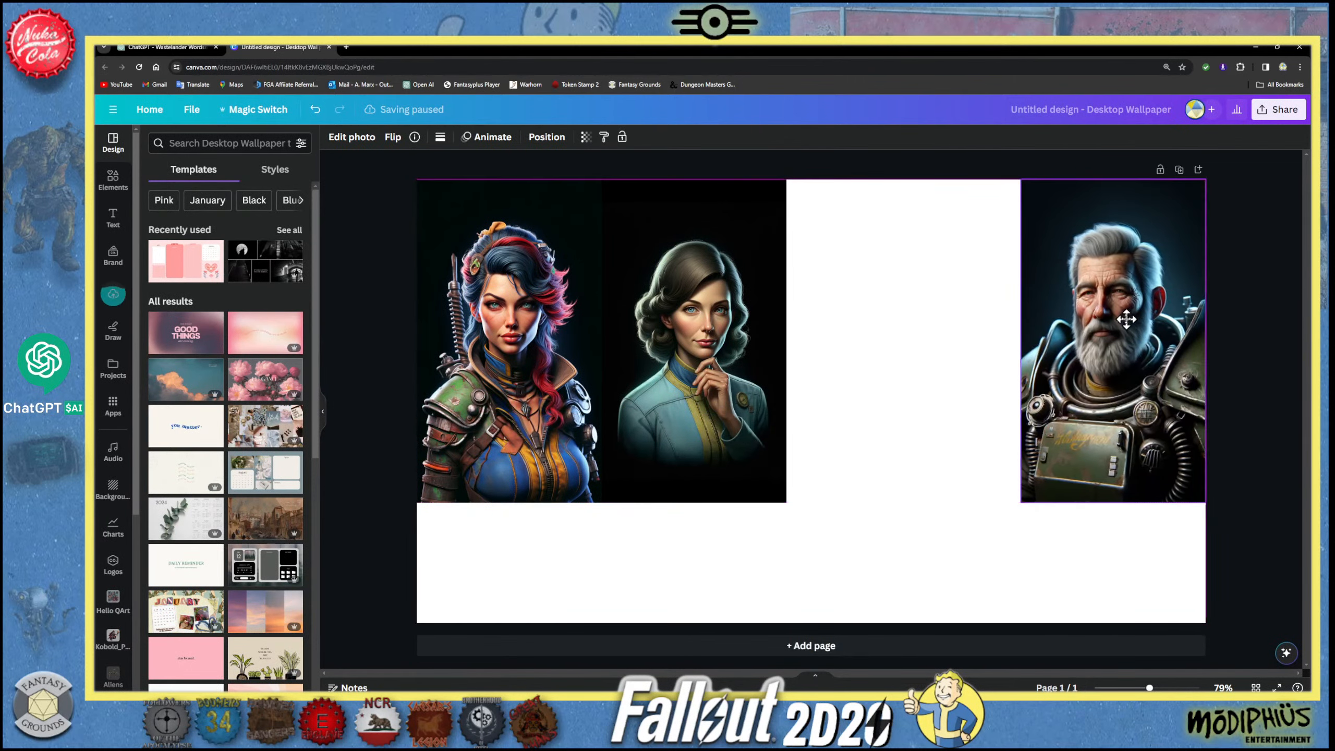
pyautogui.moveTo(1020, 501); pyautogui.dragTo(952, 622)
# - Enlarge the scientist's and Raider boss portraits to the full page height and centre the scientist with equal gaps between the other two
pyautogui.moveTo(726, 458); pyautogui.dragTo(888, 416)
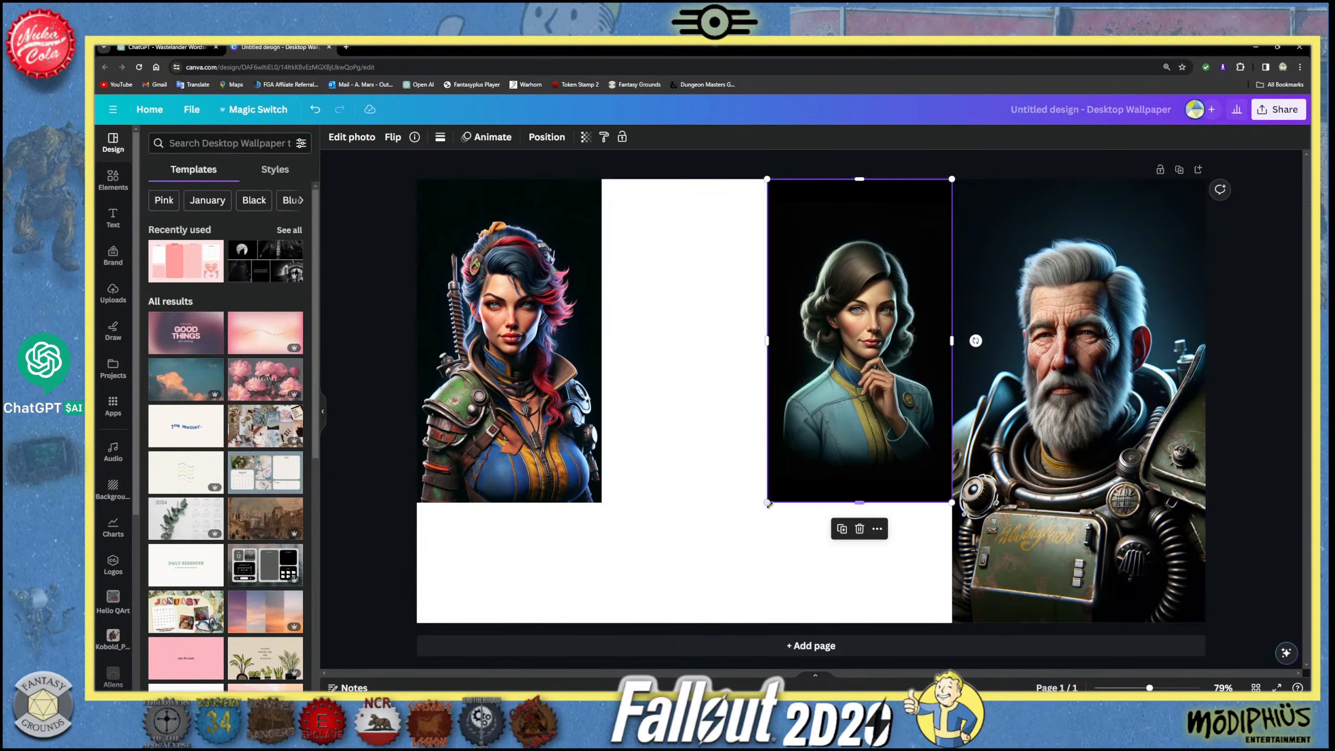
pyautogui.moveTo(767, 503); pyautogui.dragTo(692, 617)
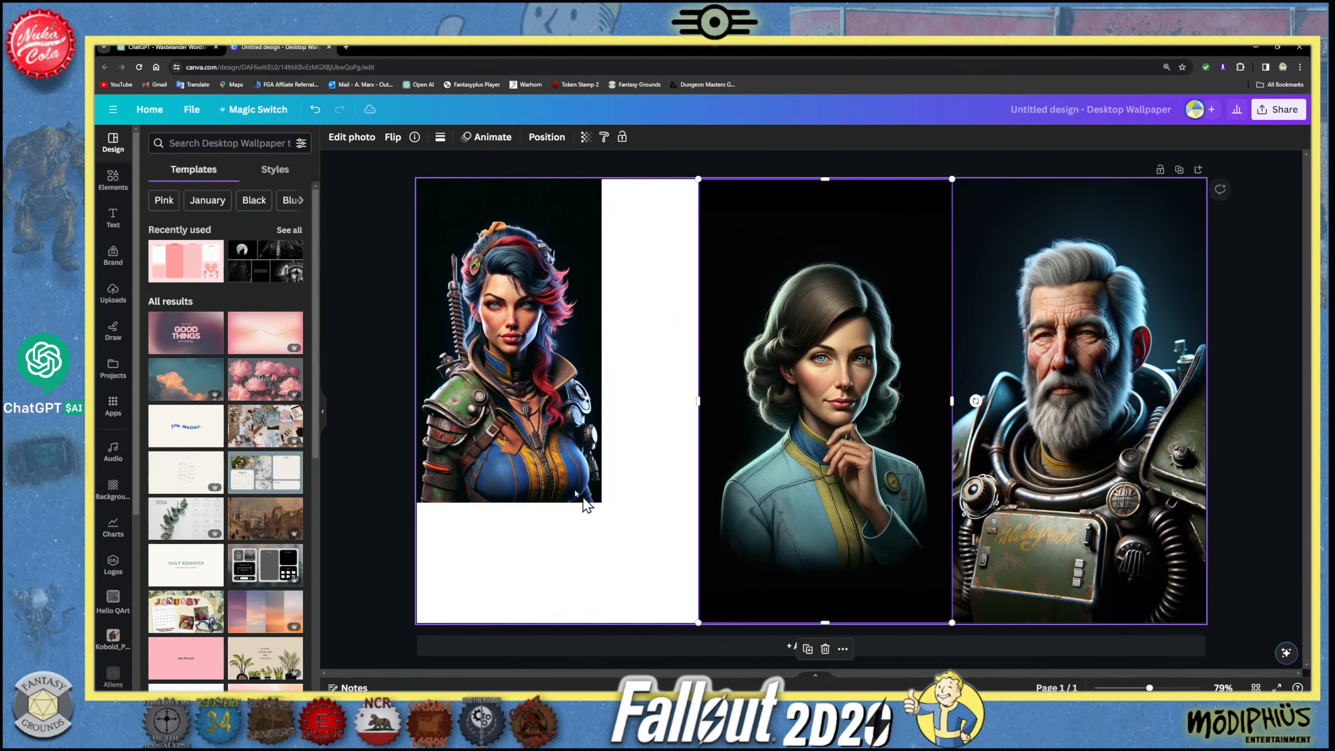
pyautogui.click(588, 490)
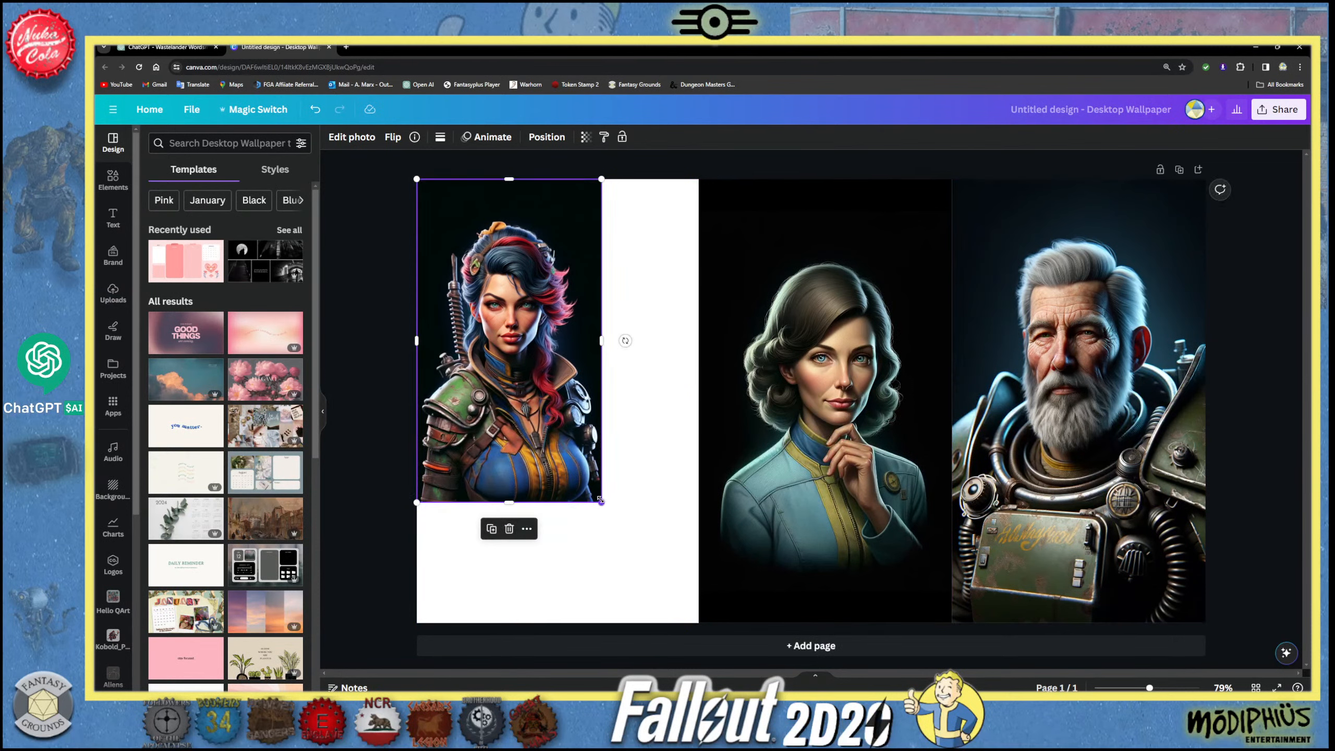
pyautogui.moveTo(602, 503); pyautogui.dragTo(684, 605)
pyautogui.moveTo(568, 542)
pyautogui.mouseDown()
pyautogui.moveTo(596, 542)
pyautogui.moveTo(568, 542)
pyautogui.mouseUp()
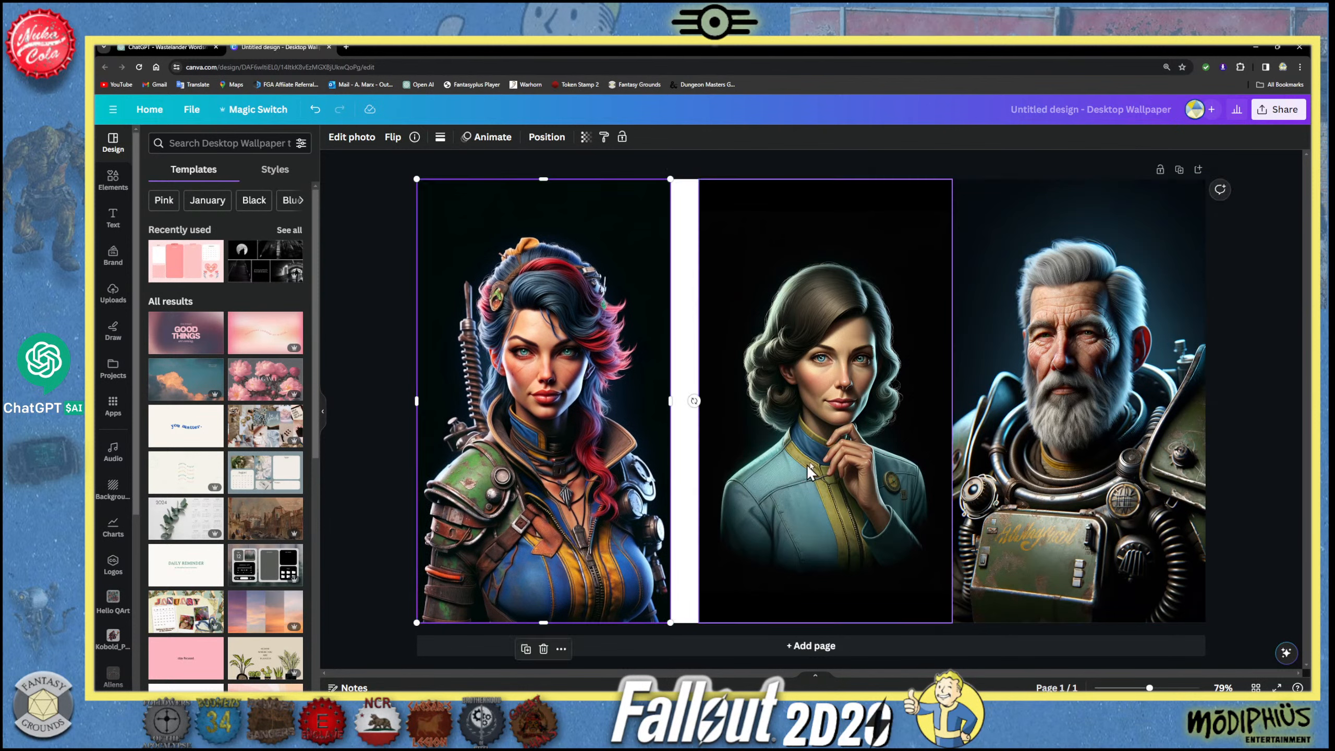
pyautogui.moveTo(813, 472); pyautogui.dragTo(798, 470)
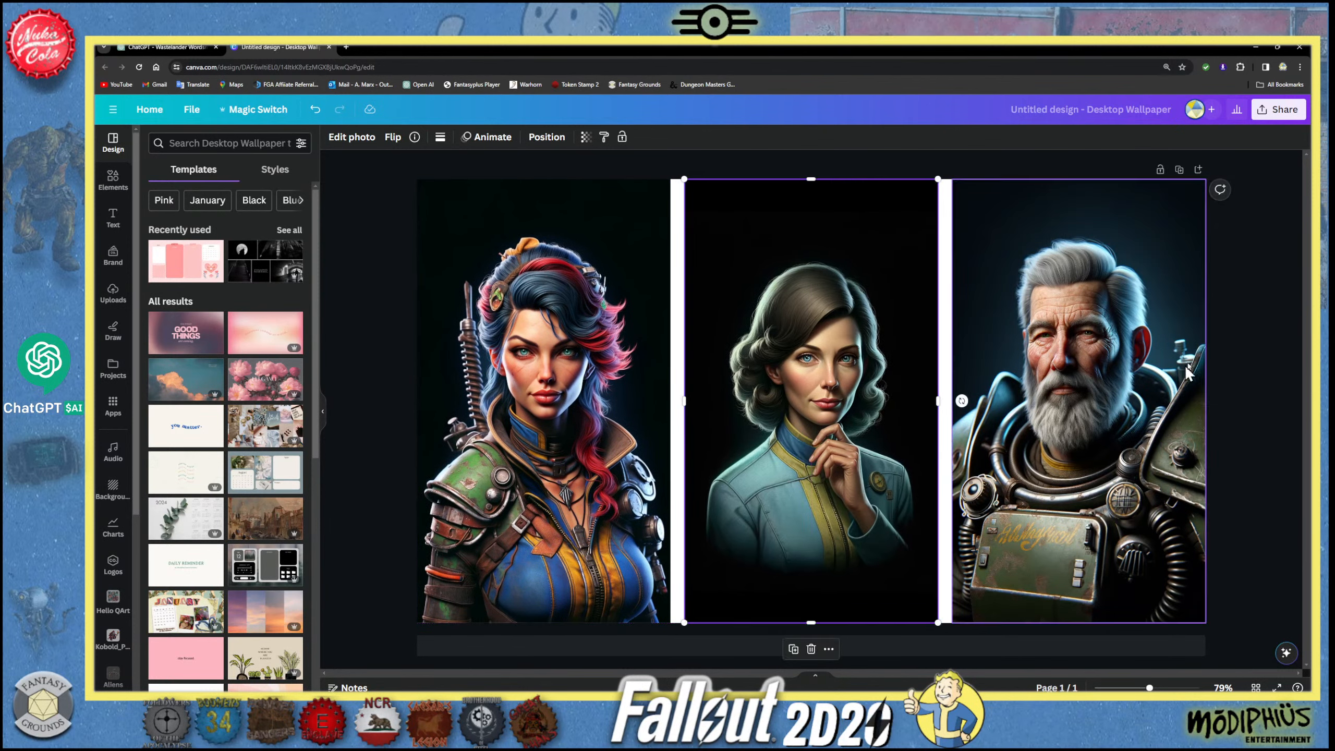
pyautogui.click(1254, 334)
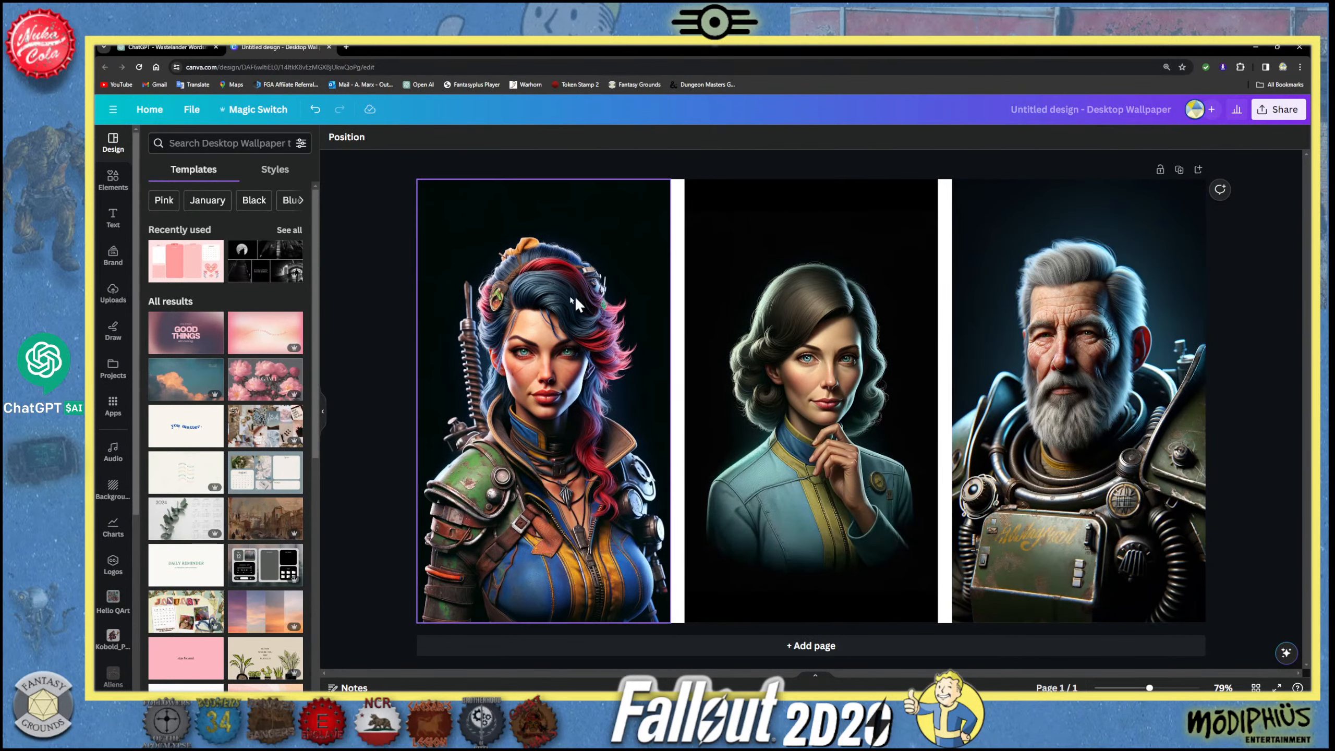
# - Duplicate the page and remove the background from the Raider boss portrait on page 2
pyautogui.click(544, 300)
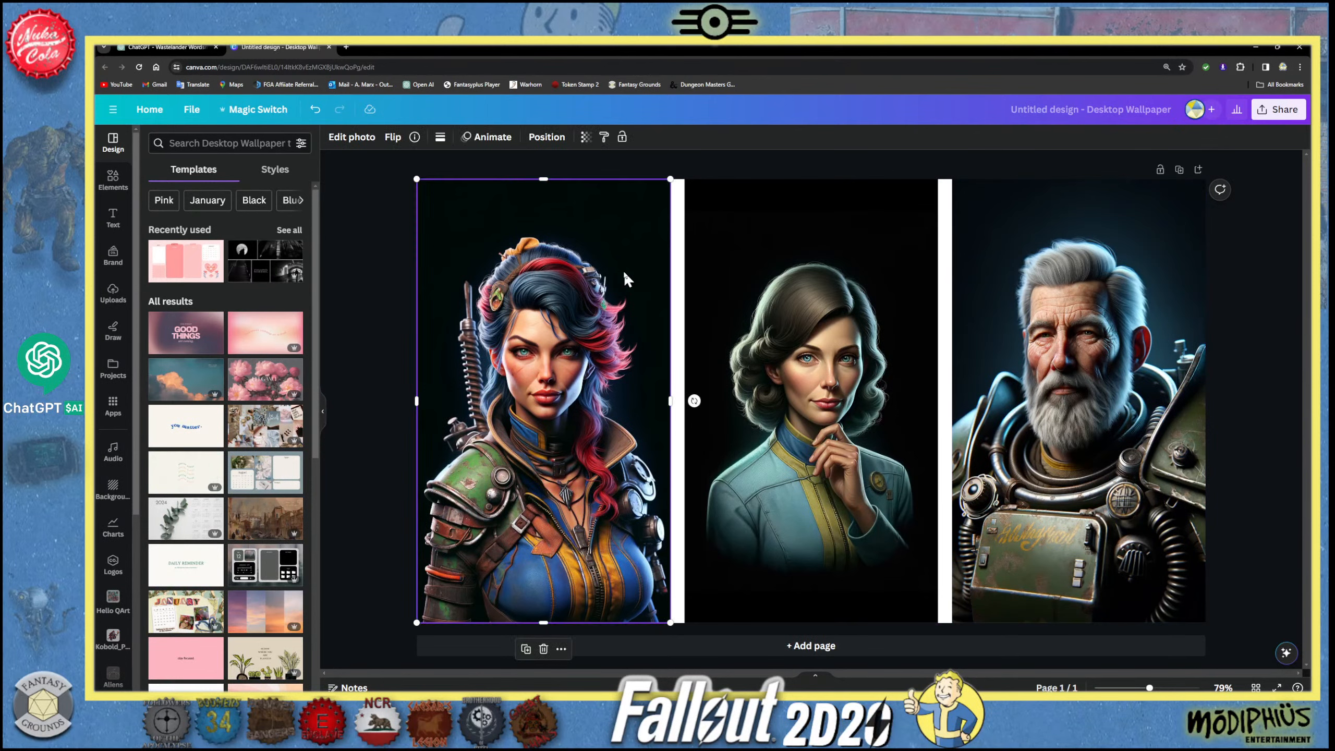
pyautogui.click(1179, 172)
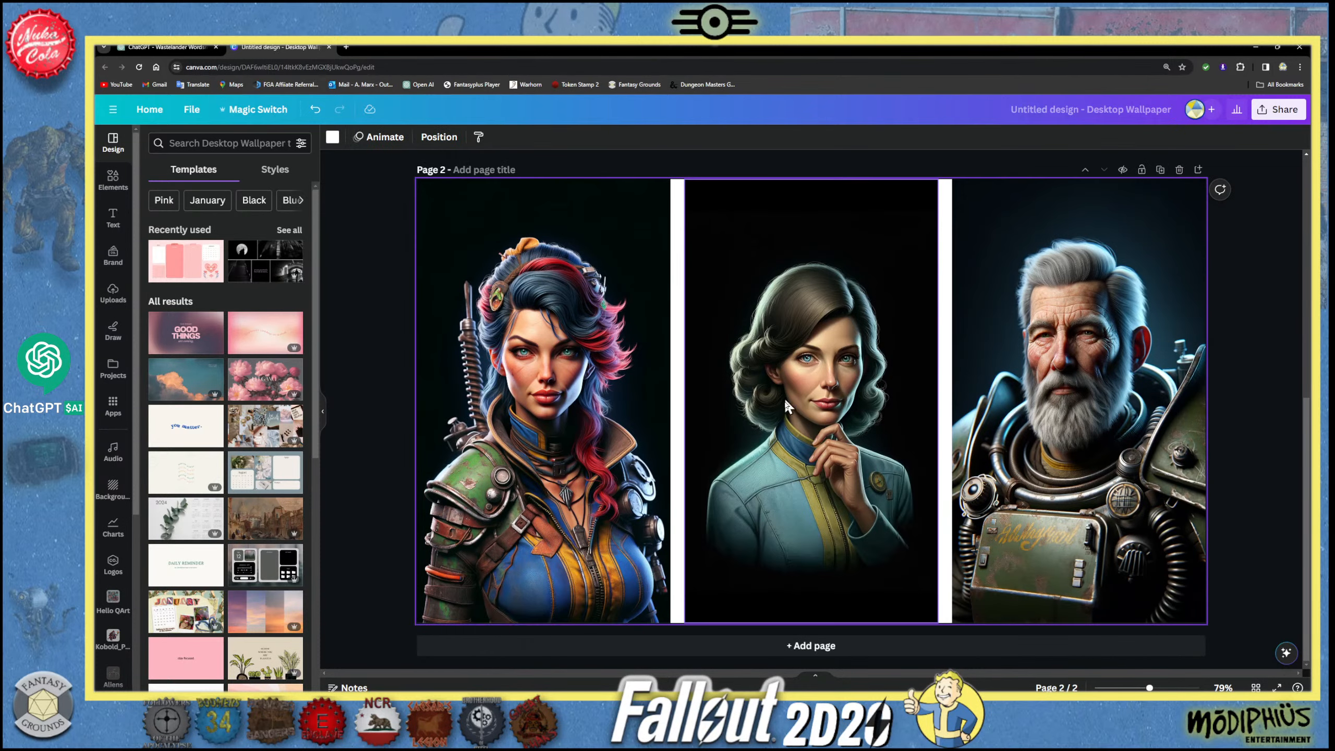
pyautogui.scroll(2, 515, 315)
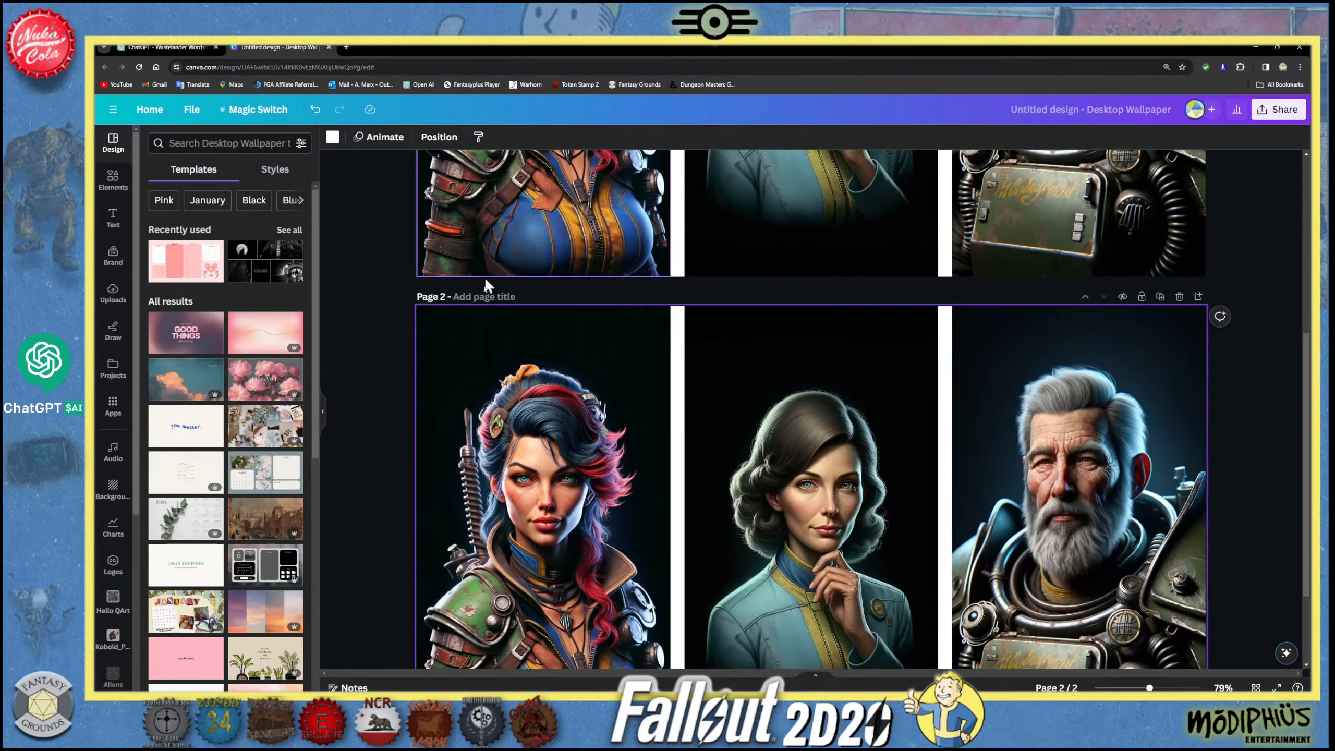
pyautogui.click(576, 346)
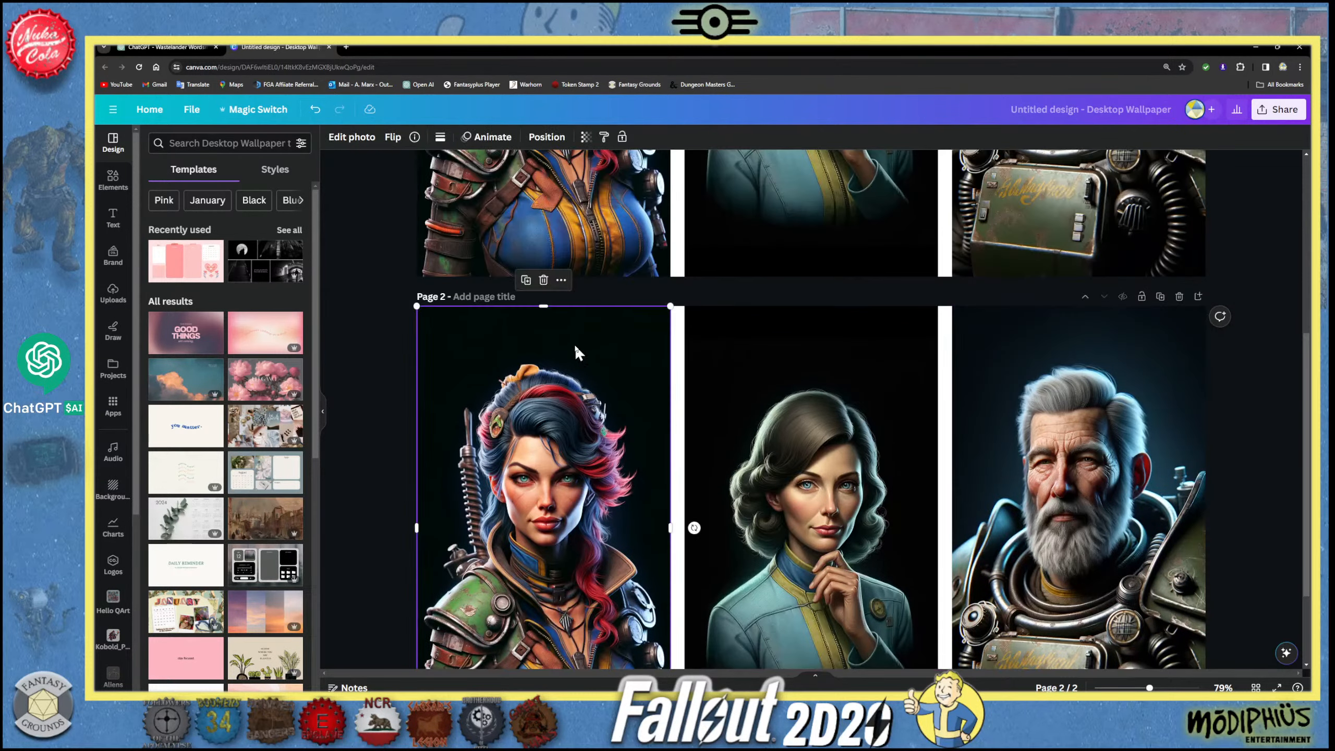
pyautogui.click(352, 138)
pyautogui.click(169, 229)
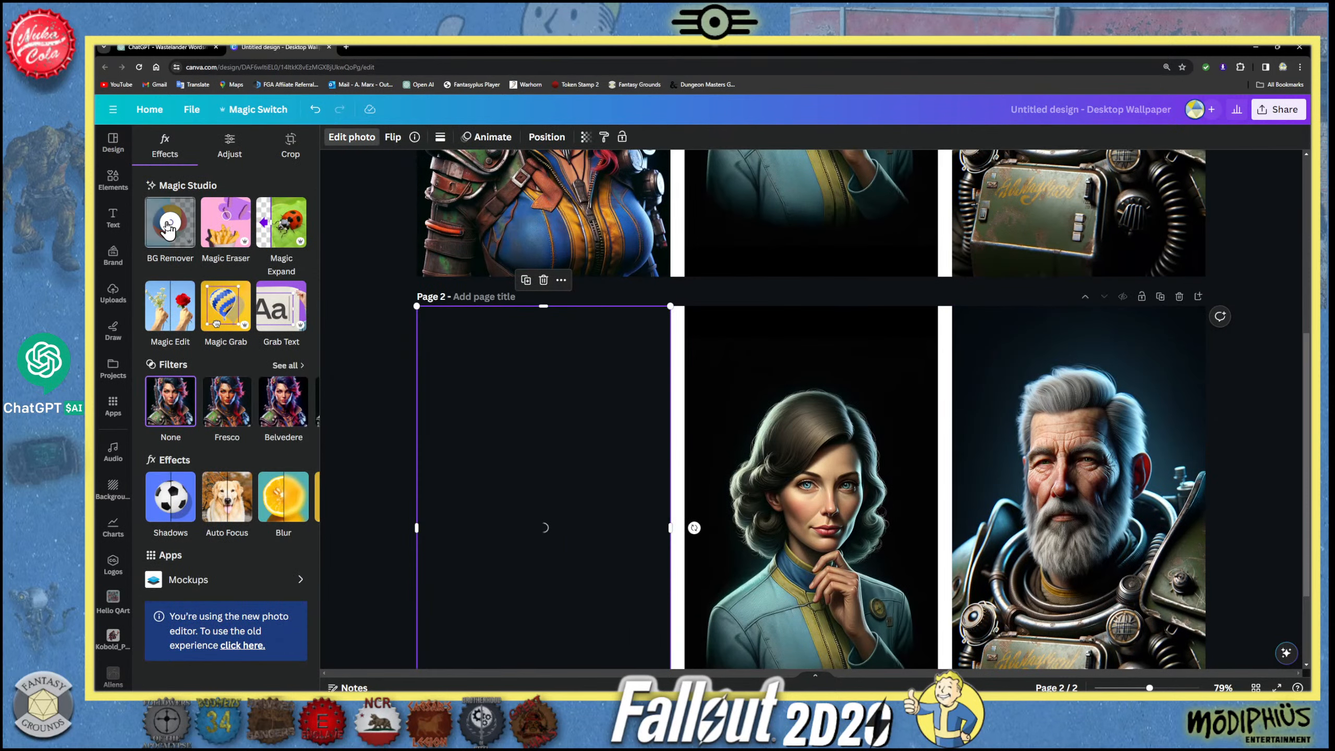
# - Remove the background from the scientist's portrait on page 2
pyautogui.click(772, 447)
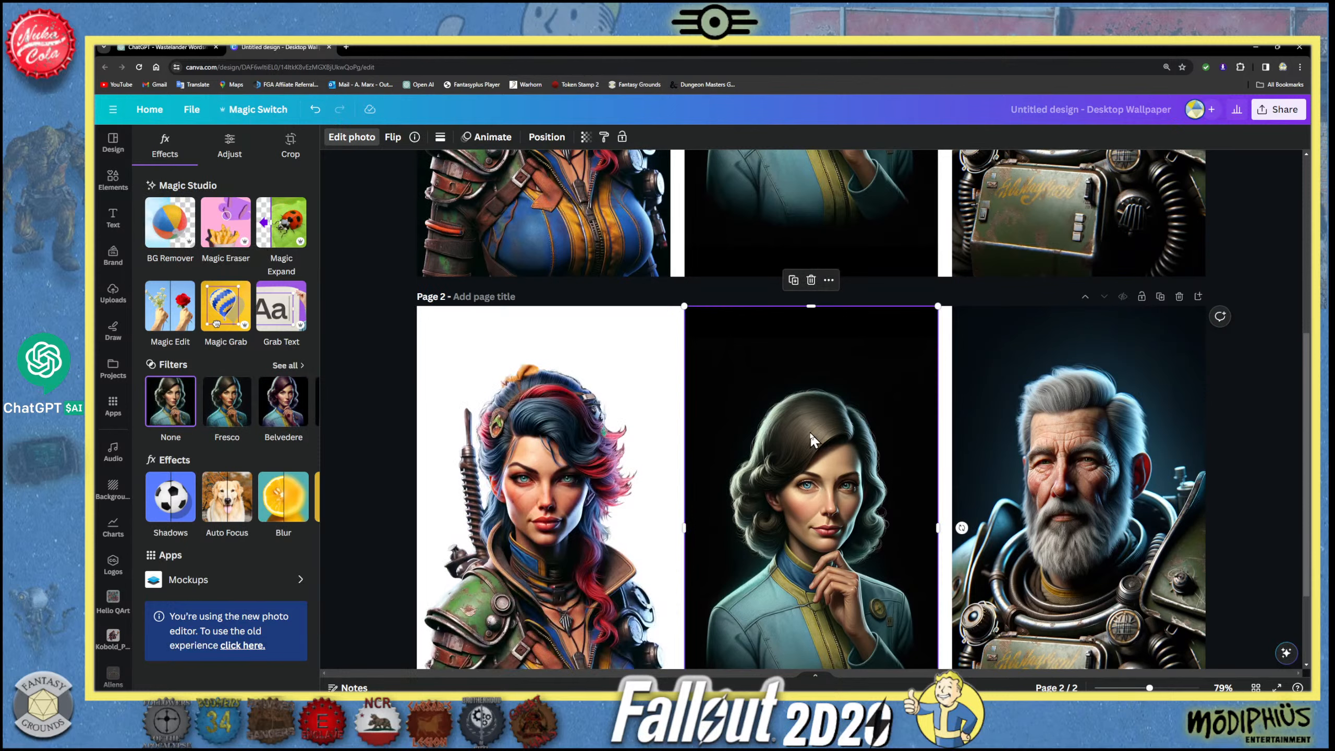
pyautogui.click(342, 138)
pyautogui.click(351, 137)
pyautogui.click(169, 224)
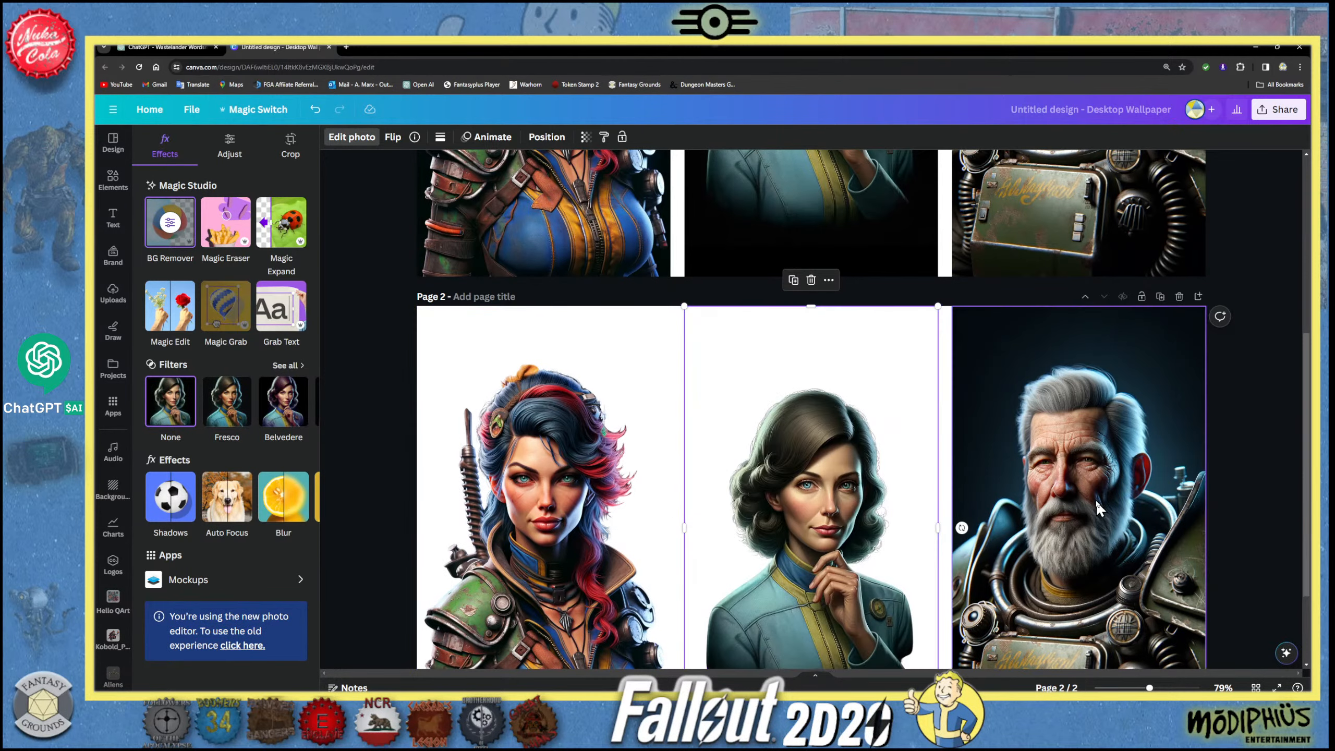
# - Remove the background from the Brotherhood of Steel elder's portrait on page 2
pyautogui.click(1095, 500)
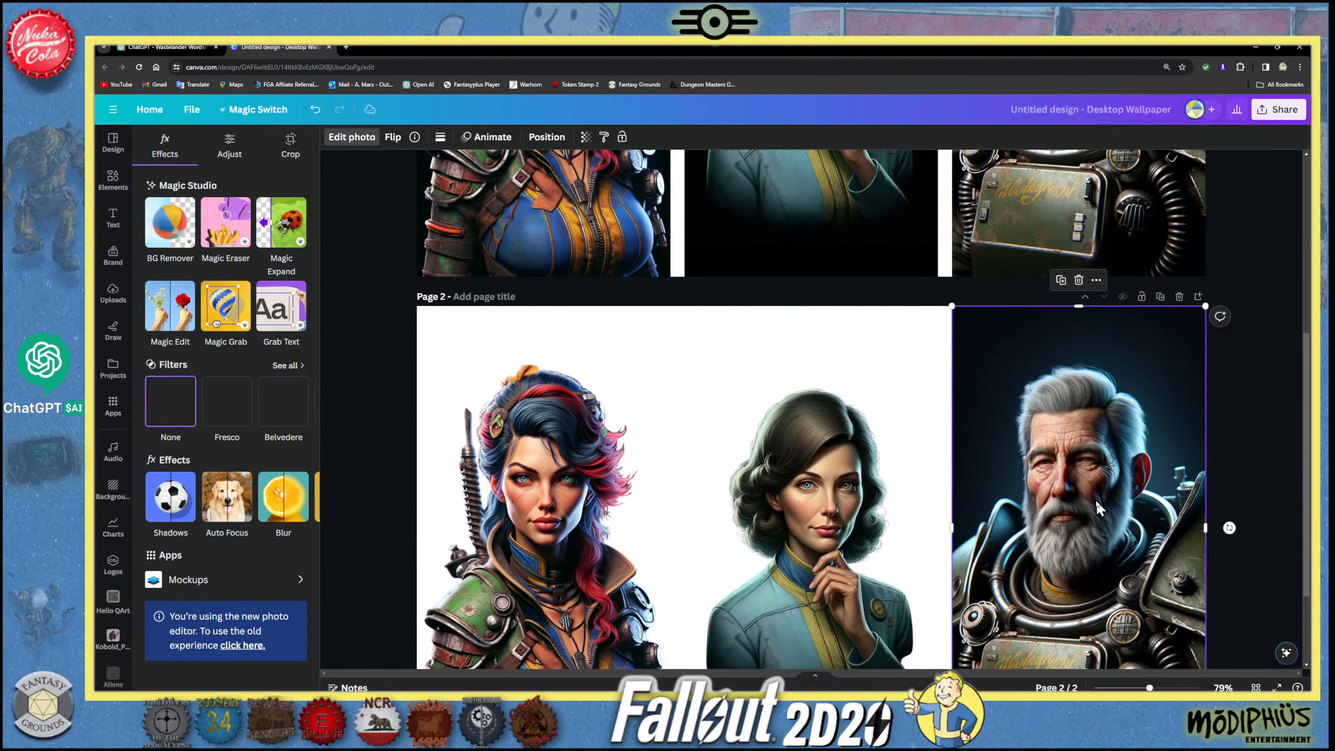
pyautogui.click(350, 138)
pyautogui.click(352, 137)
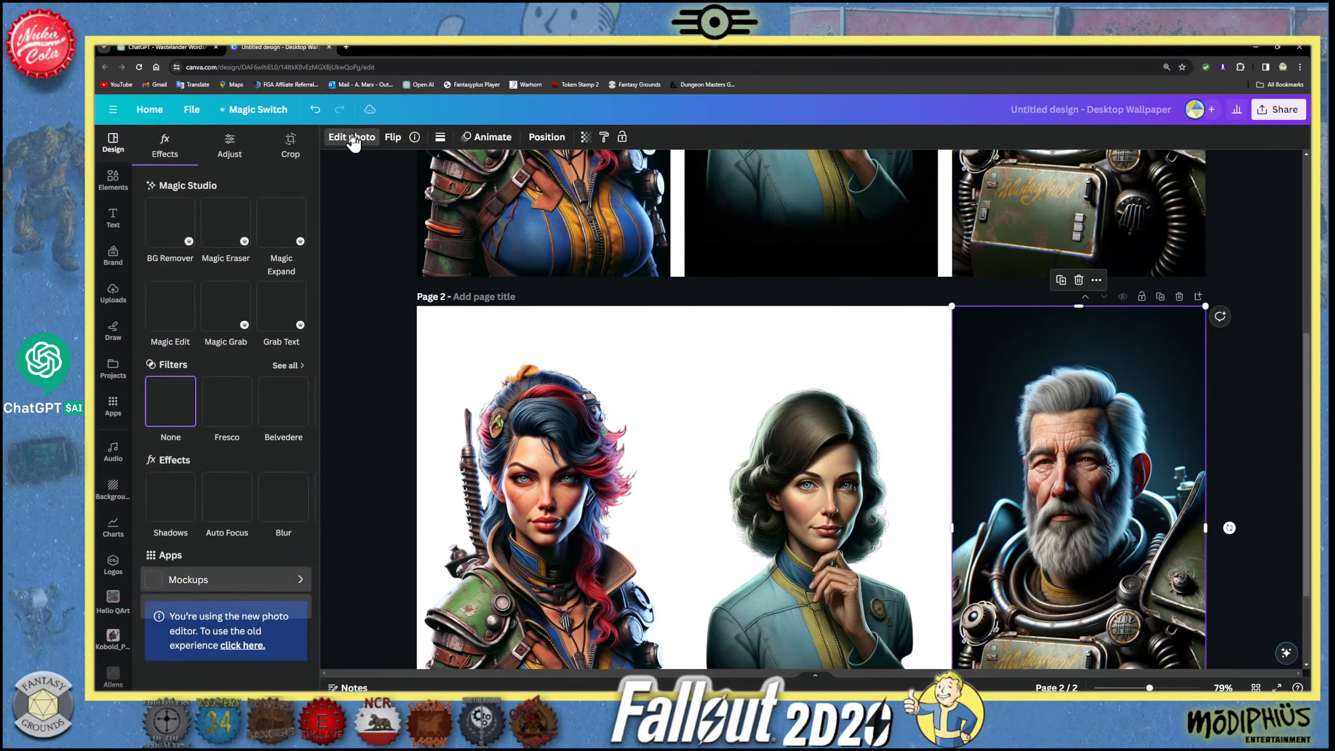
pyautogui.click(169, 223)
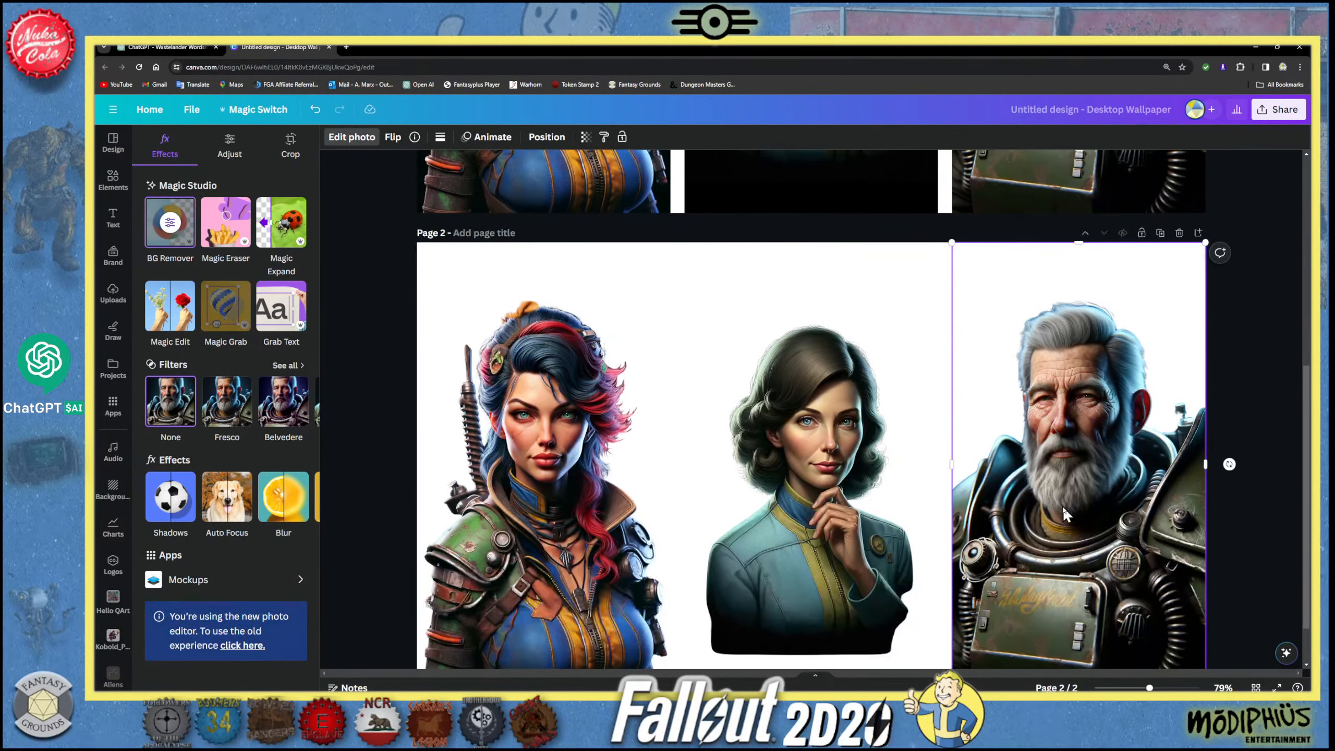
# - Try overlapping the Raider boss cutout with the scientist and the elder, and return it to the page's left edge
pyautogui.scroll(-2, 1061, 505)
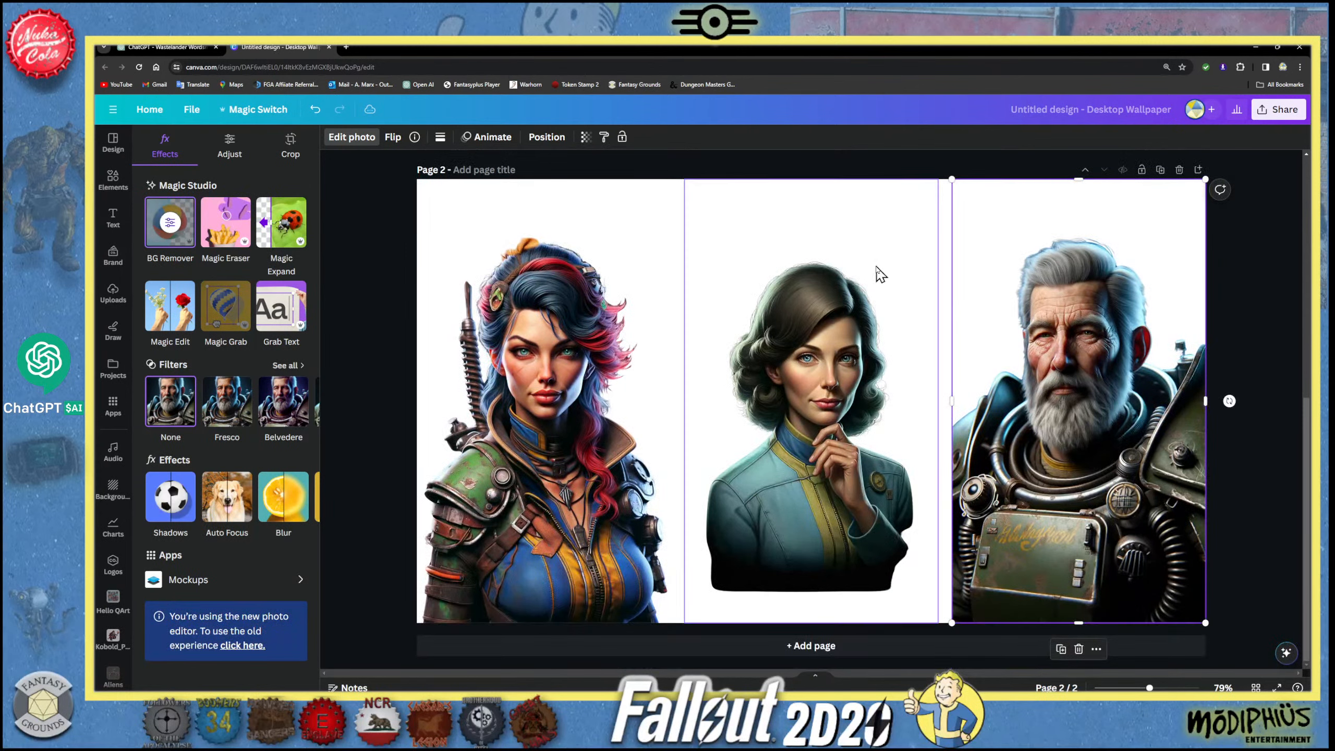
pyautogui.moveTo(561, 399); pyautogui.dragTo(888, 403)
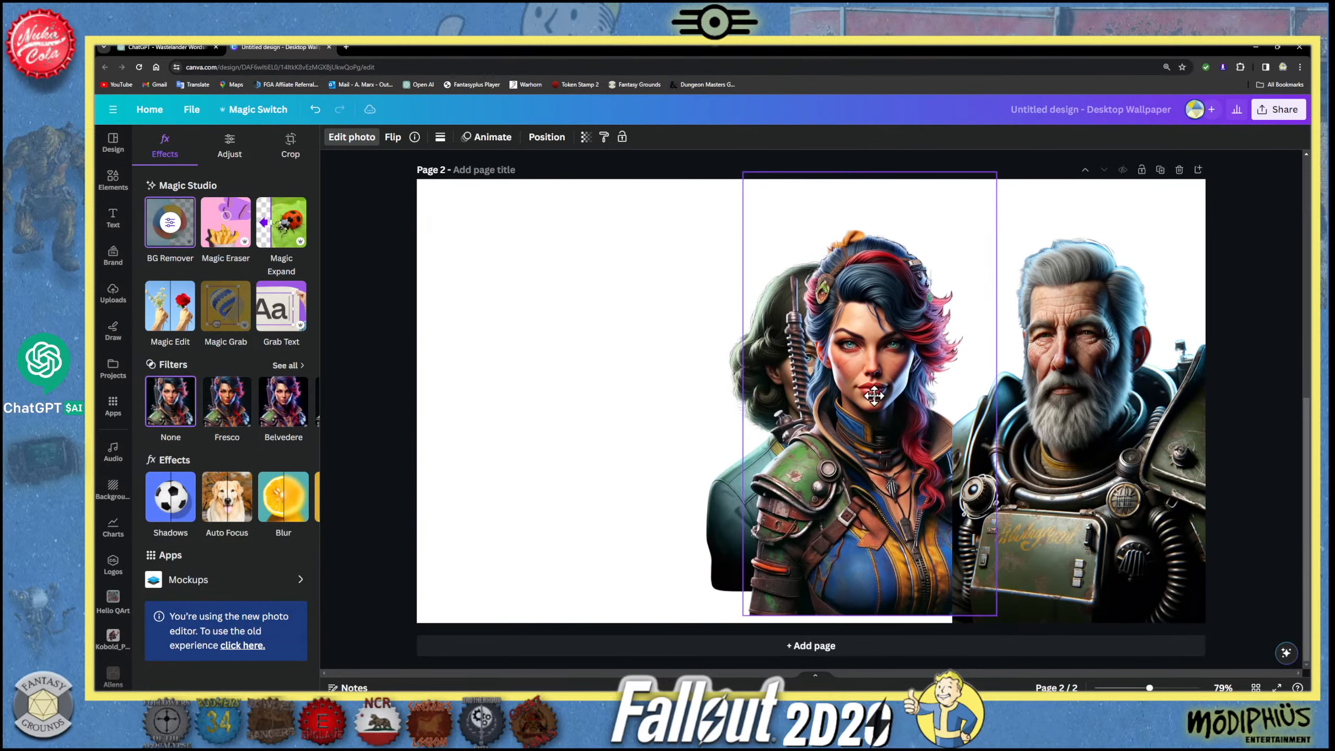
pyautogui.moveTo(1116, 405)
pyautogui.mouseDown()
pyautogui.moveTo(577, 400)
pyautogui.moveTo(1114, 403)
pyautogui.mouseUp()
pyautogui.moveTo(891, 420); pyautogui.dragTo(595, 431)
# - Enlarge the scientist cutout and shift it down so the page's lower edge crops the base of her torso
pyautogui.moveTo(845, 403); pyautogui.dragTo(830, 436)
pyautogui.moveTo(920, 210); pyautogui.dragTo(938, 179)
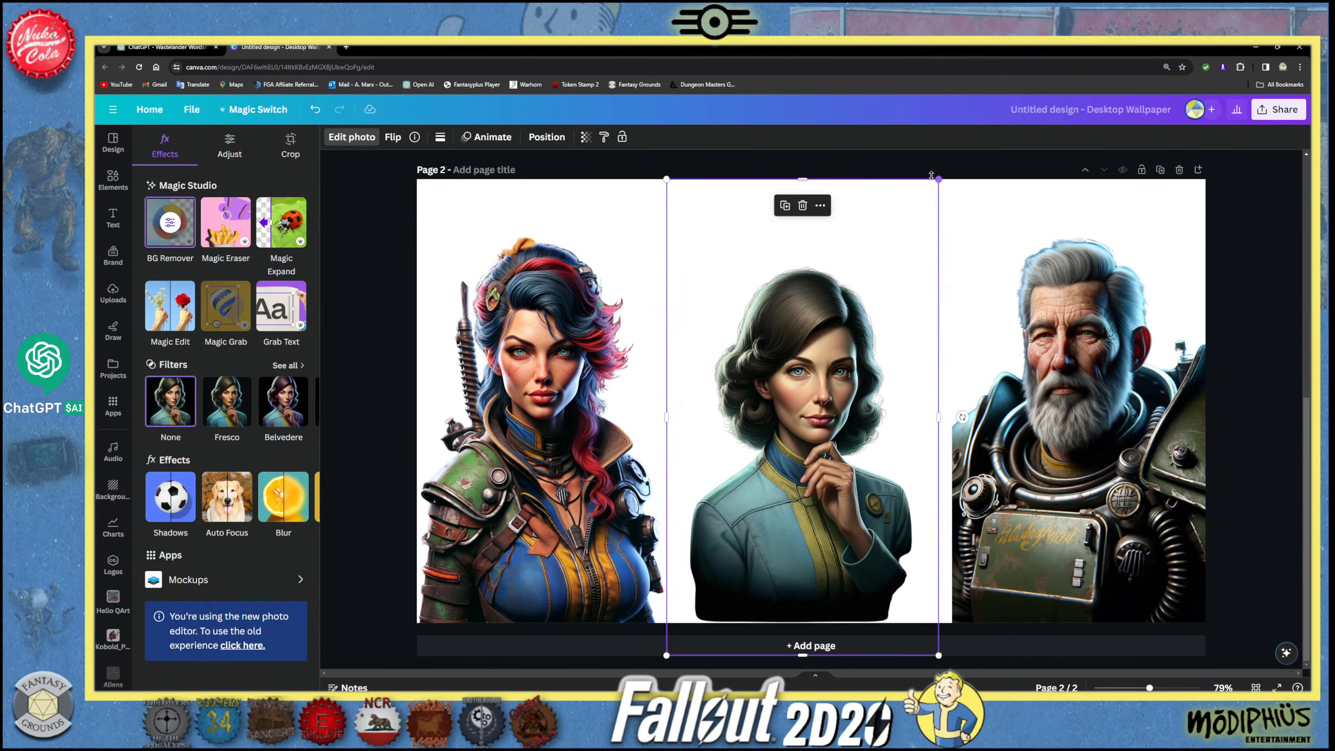
pyautogui.moveTo(803, 374); pyautogui.dragTo(800, 379)
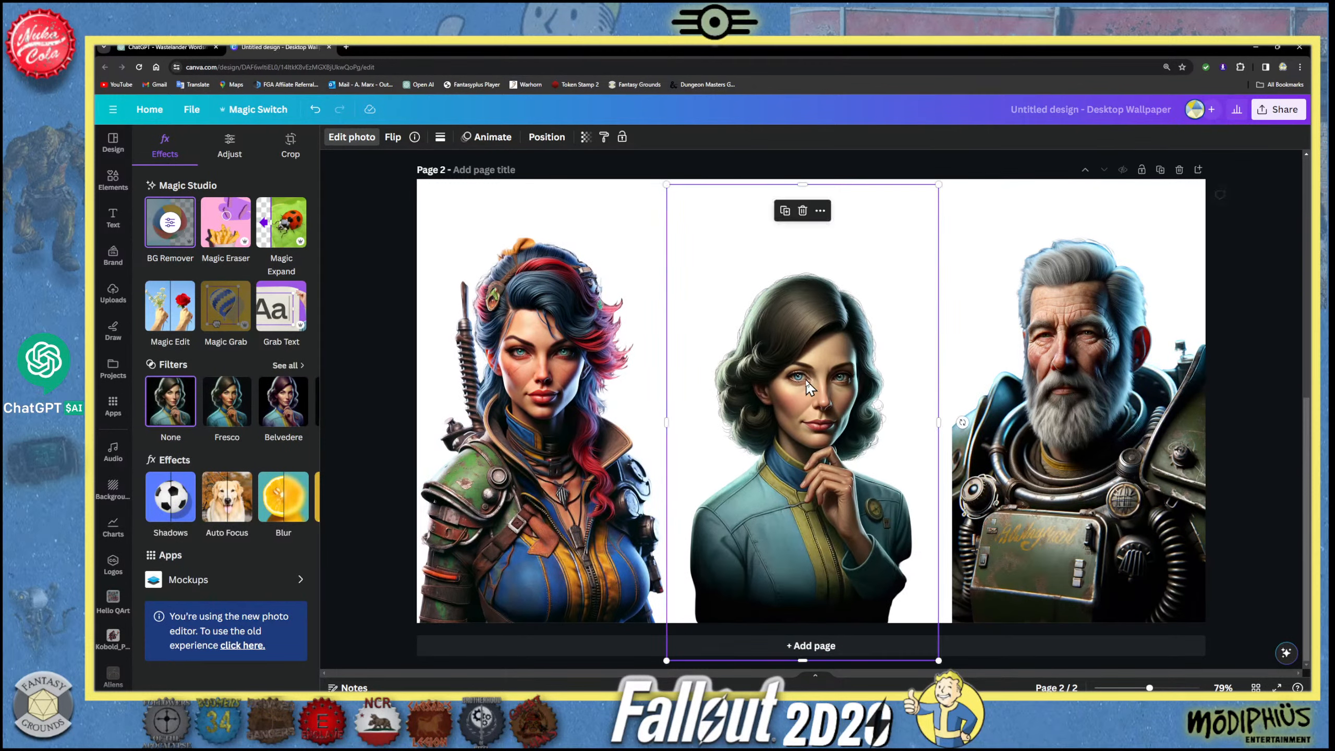
pyautogui.click(1048, 386)
pyautogui.moveTo(1048, 387); pyautogui.dragTo(1056, 385)
pyautogui.click(715, 247)
pyautogui.moveTo(666, 184); pyautogui.dragTo(660, 173)
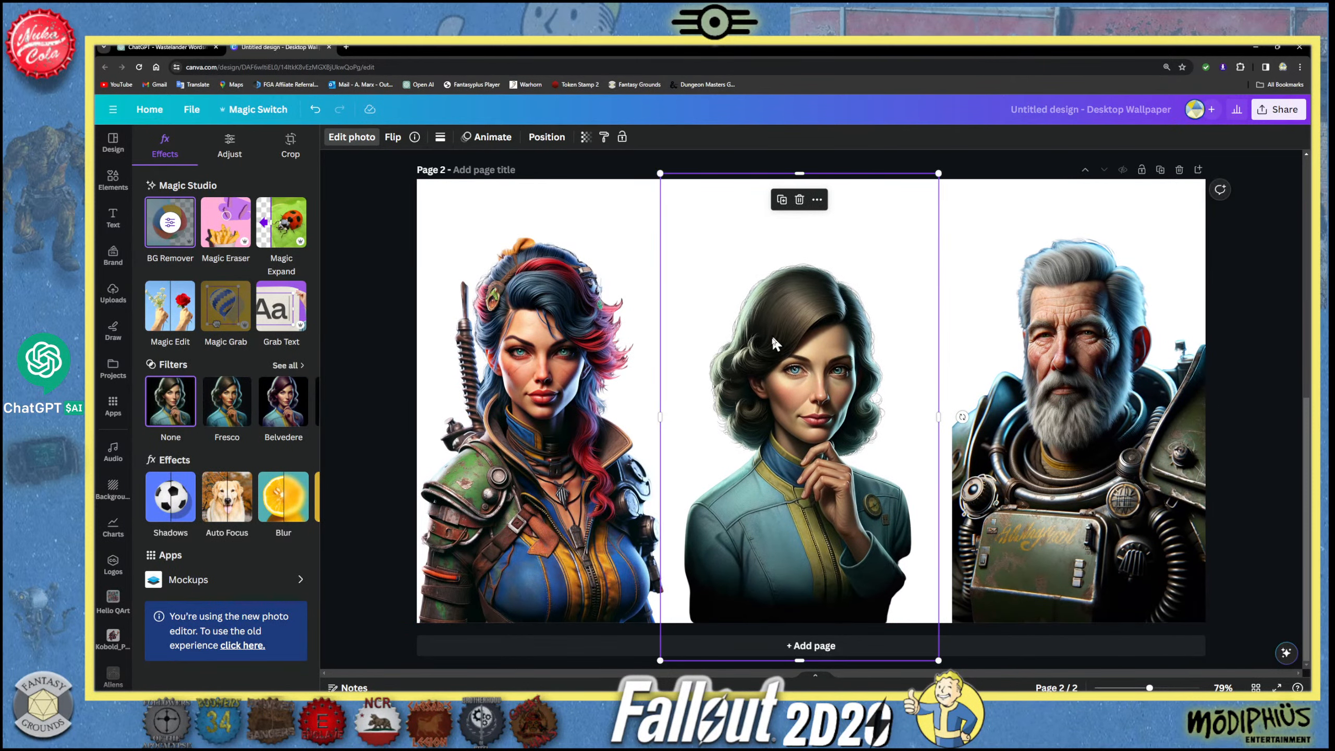
pyautogui.moveTo(773, 343); pyautogui.dragTo(770, 348)
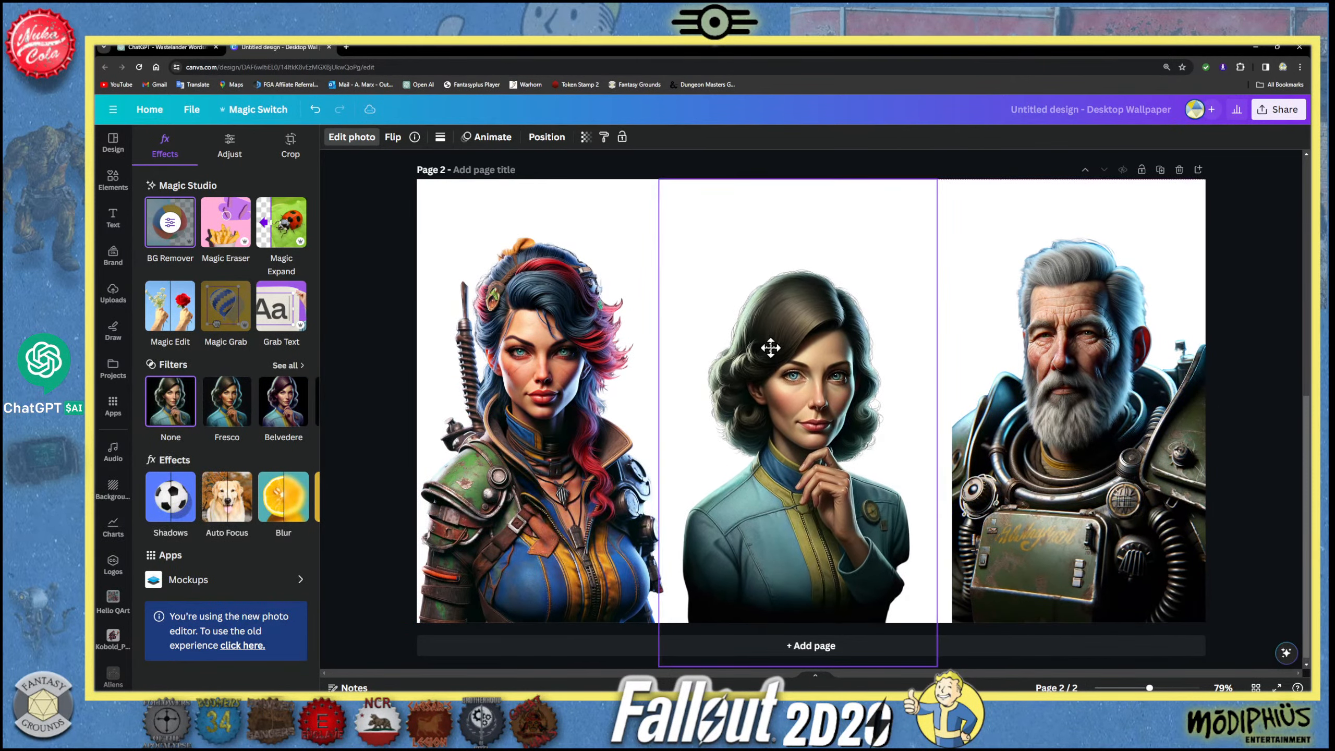
# - Shrink the Raider boss cutout slightly and align it with the page's lower-left corner
pyautogui.click(542, 357)
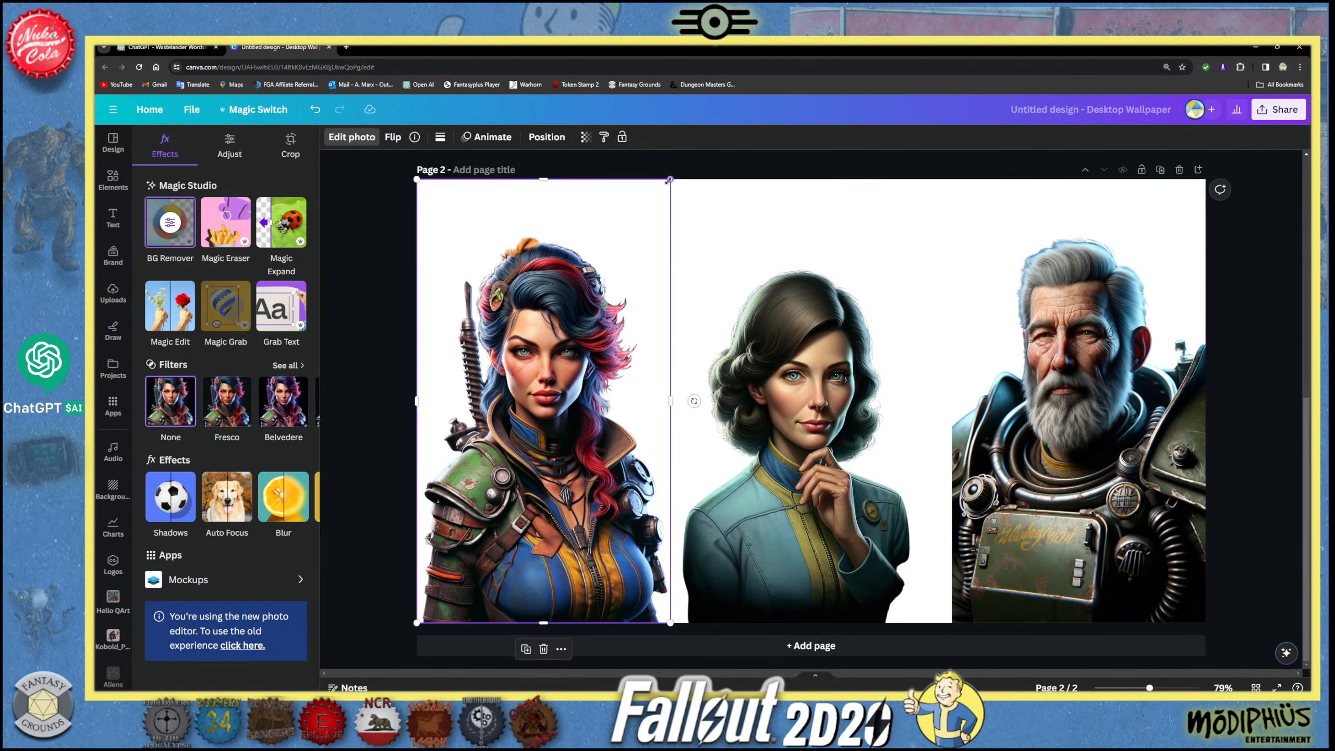
pyautogui.moveTo(669, 180); pyautogui.dragTo(668, 188)
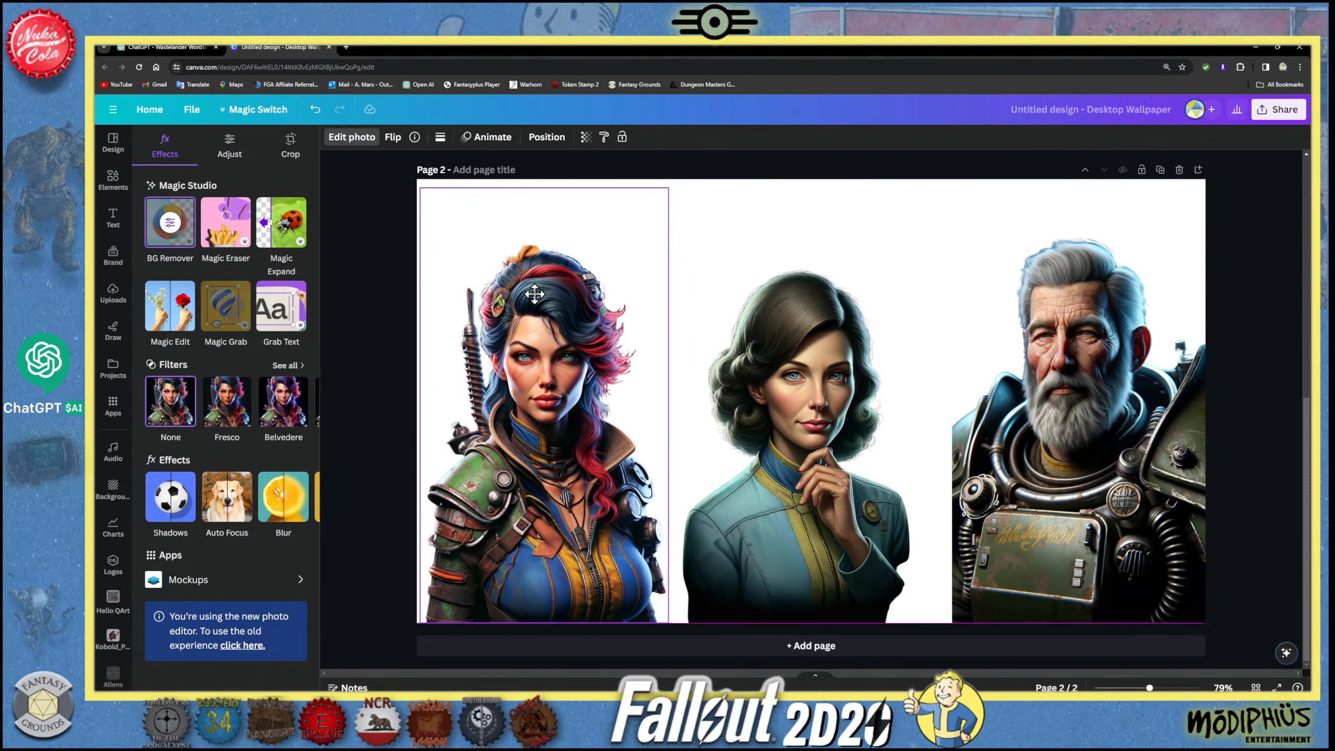
pyautogui.moveTo(535, 294); pyautogui.dragTo(532, 296)
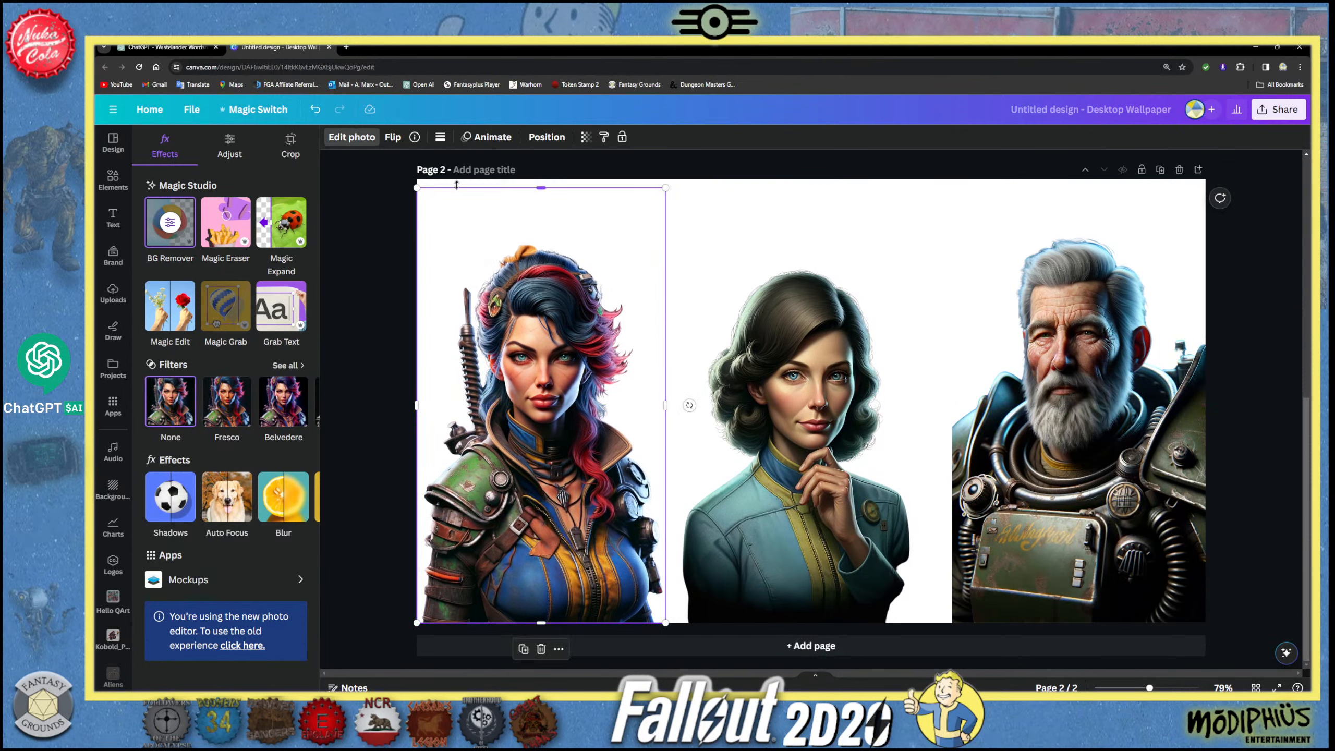
pyautogui.click(679, 209)
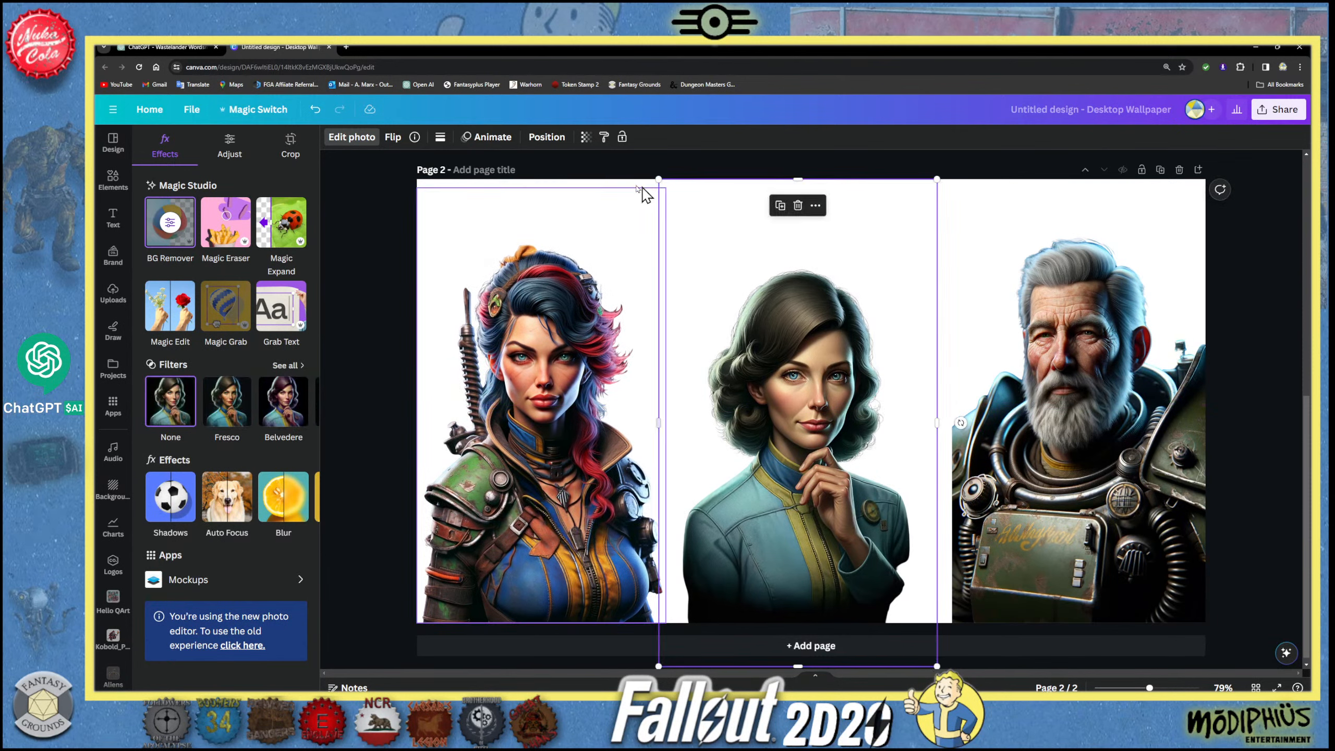
# - Set page 2's background to the blue #5082B3 sampled from the Raider boss's outfit
pyautogui.click(628, 191)
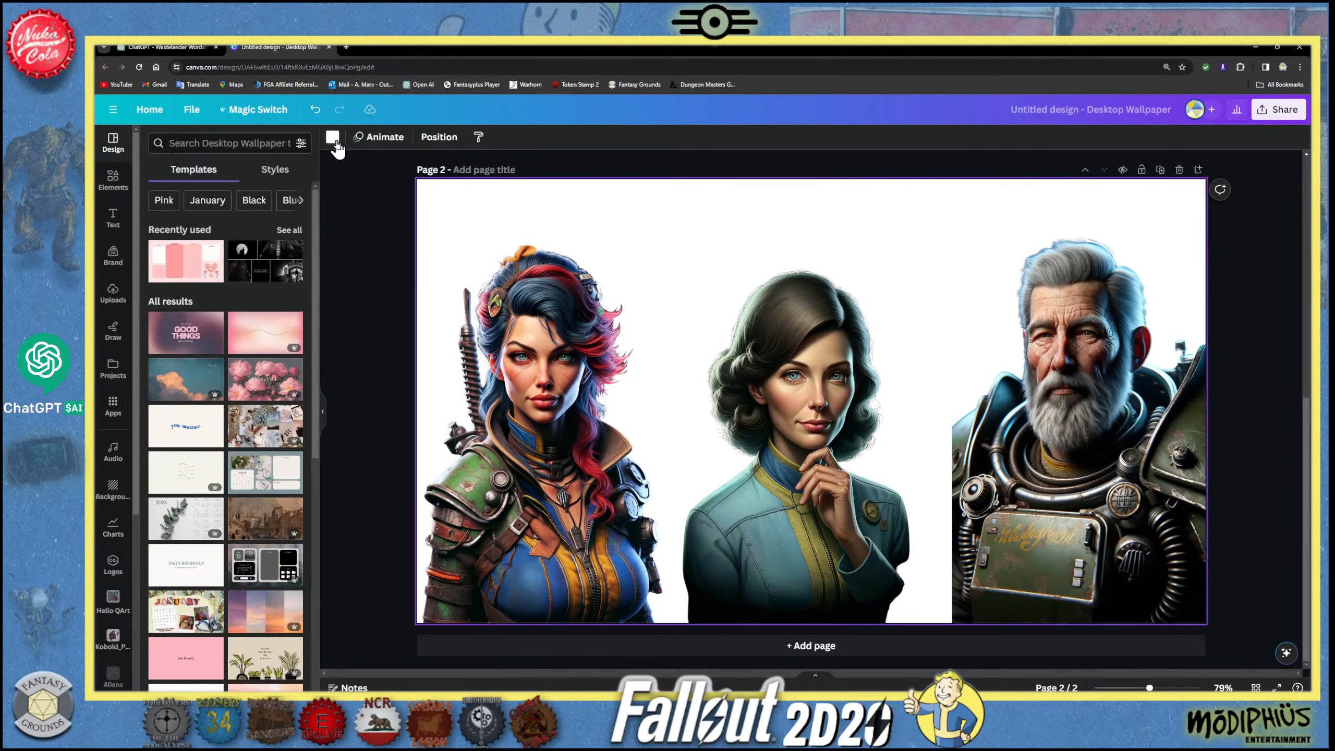
pyautogui.click(332, 137)
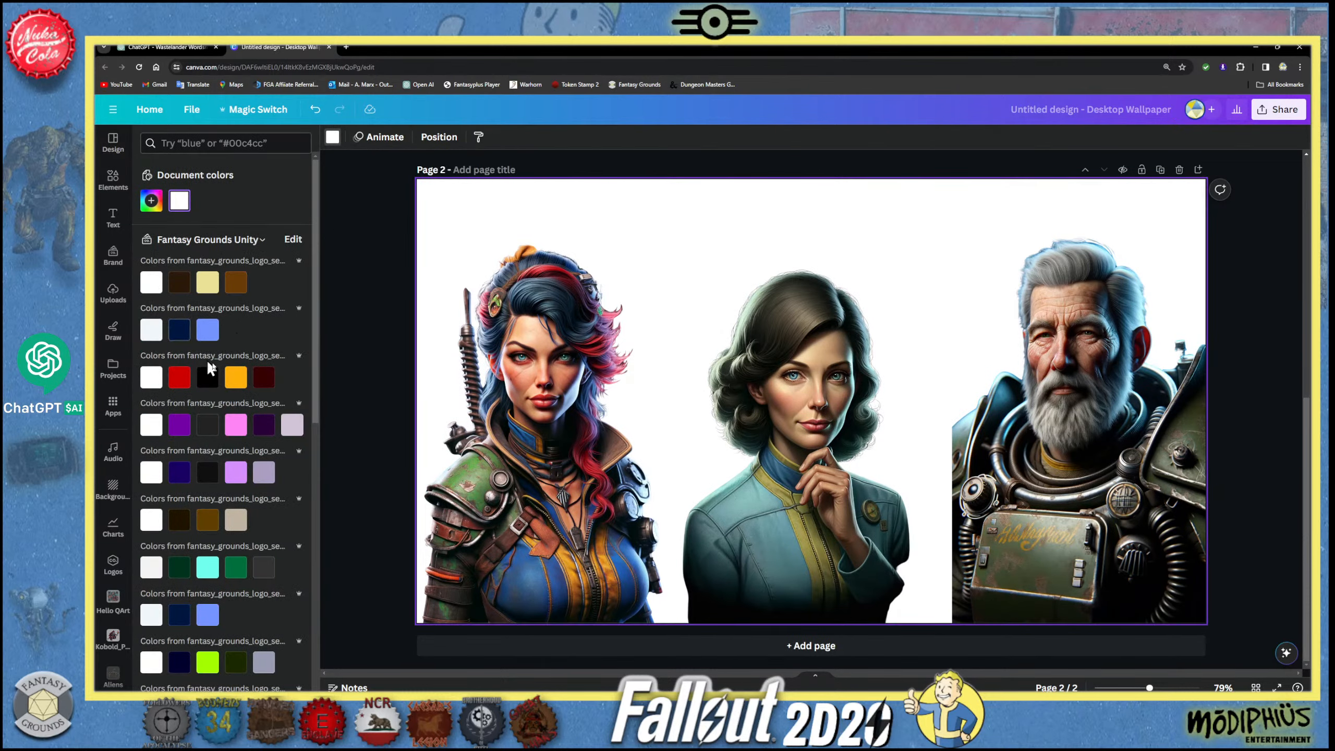
pyautogui.scroll(-3, 254, 415)
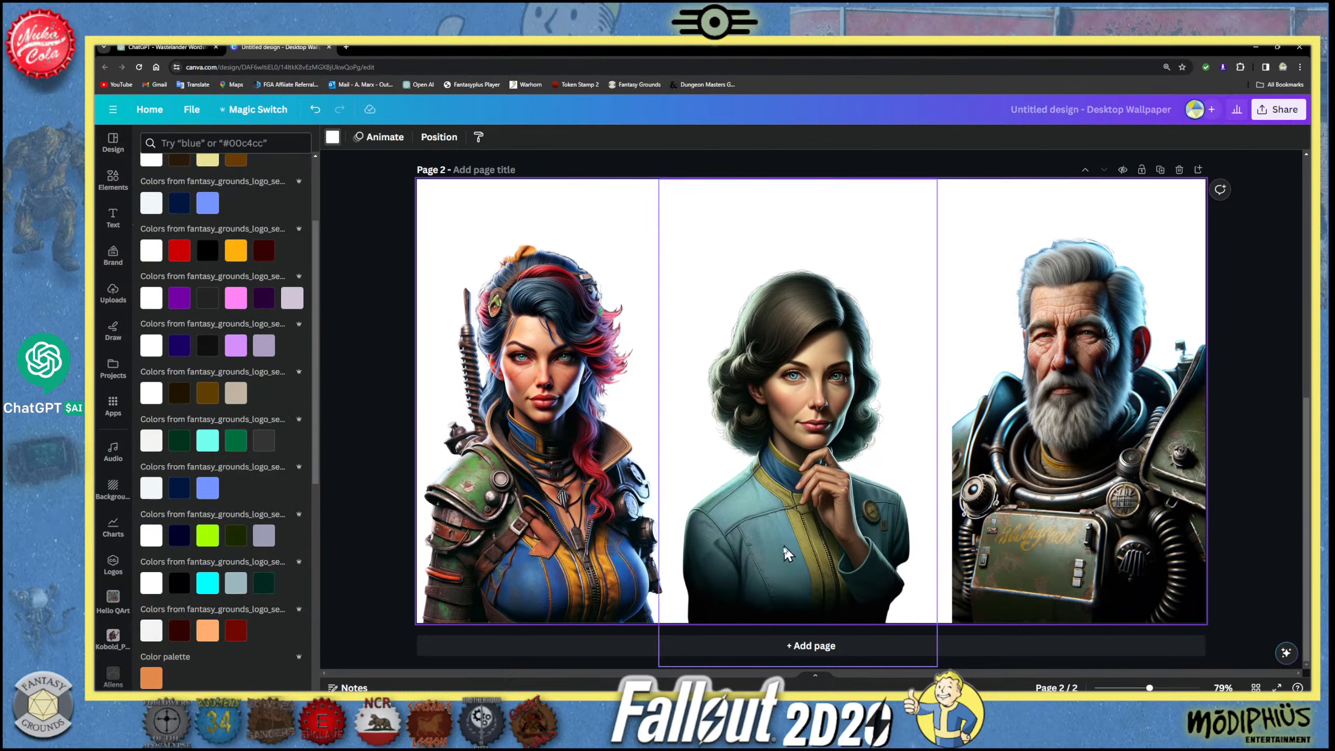
pyautogui.scroll(5, 200, 407)
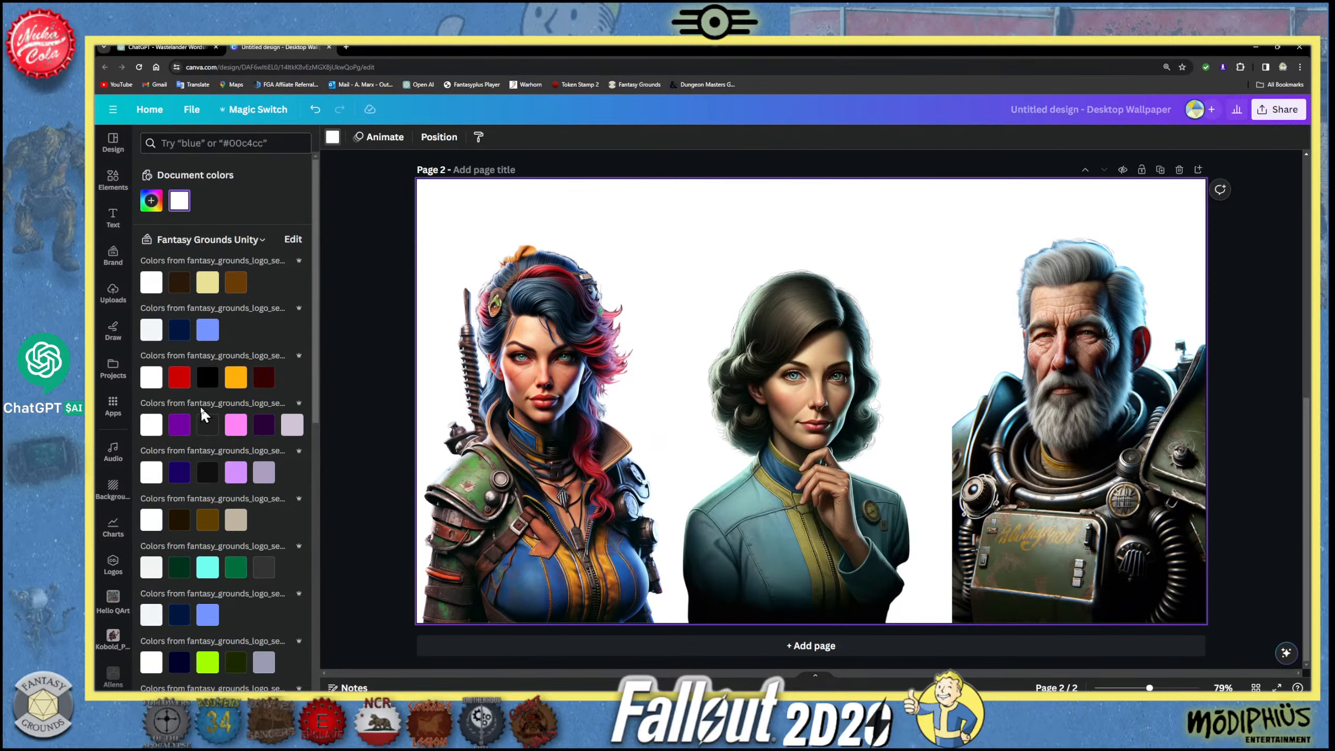
pyautogui.click(151, 200)
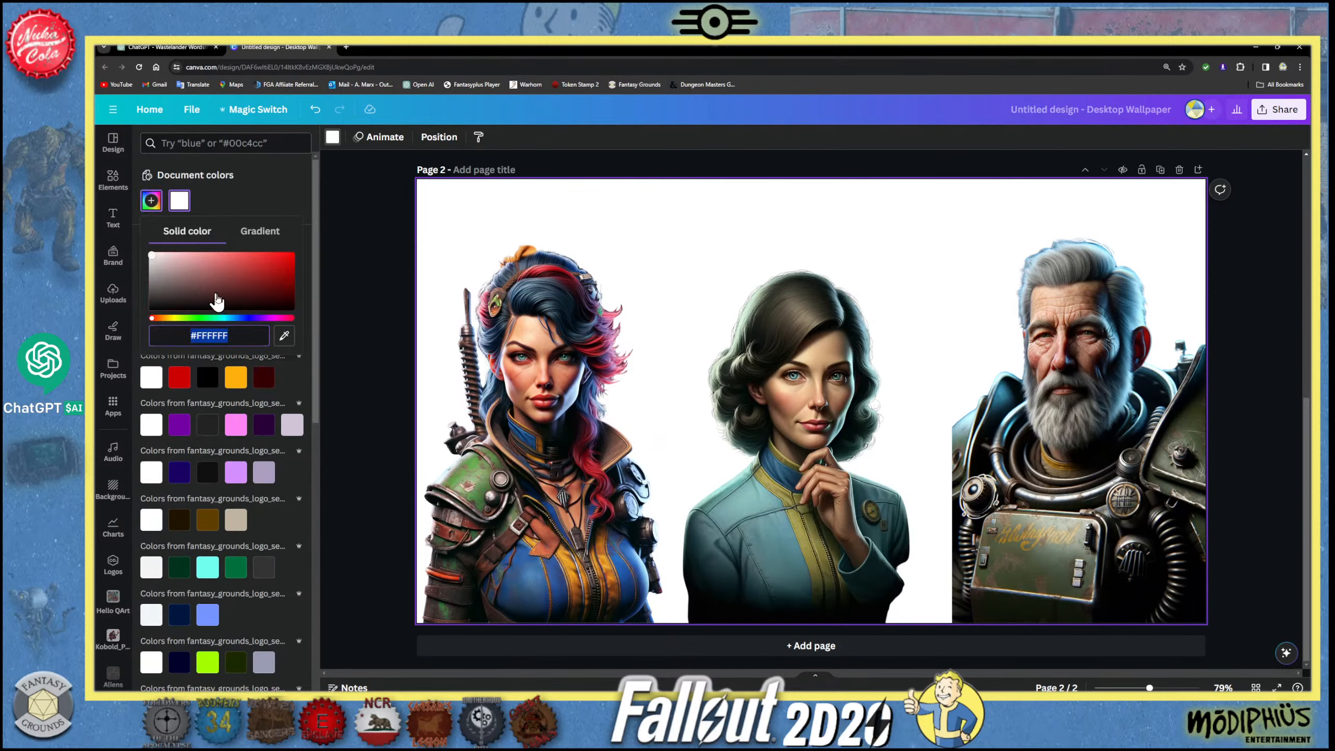
pyautogui.click(280, 336)
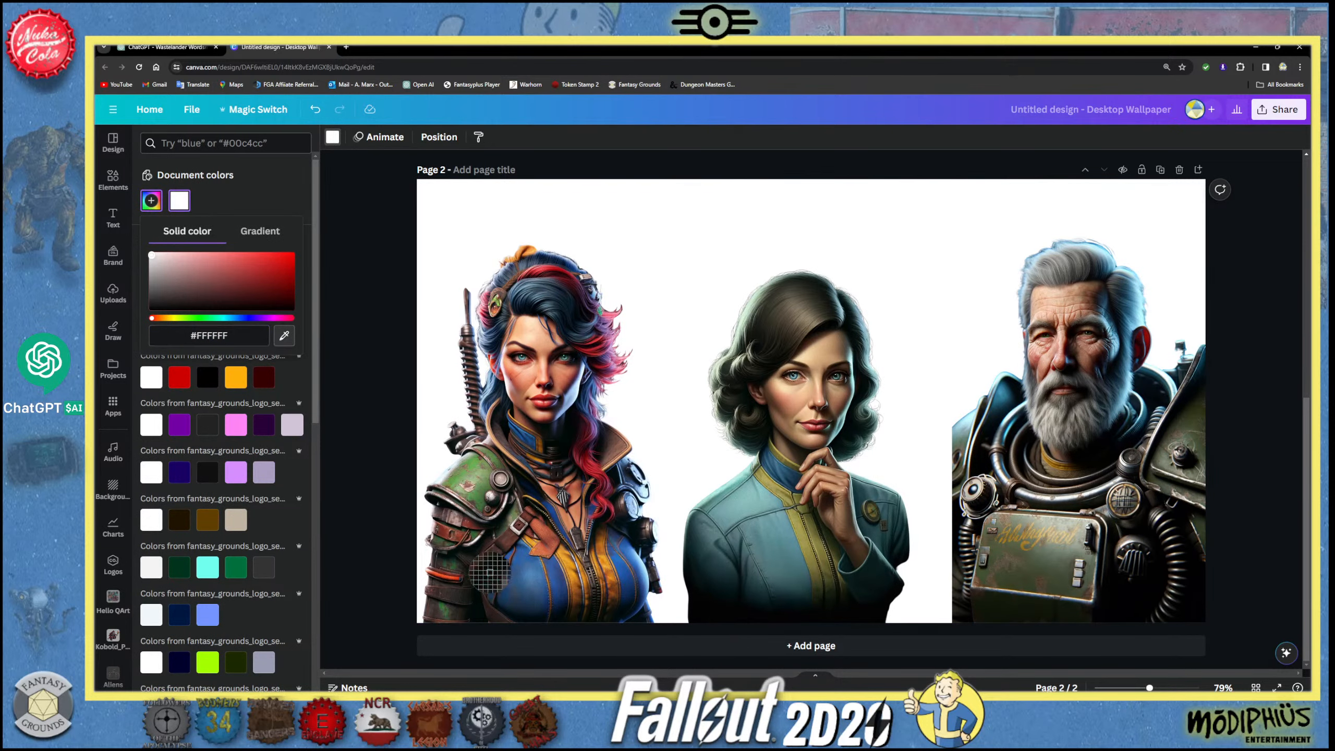
pyautogui.click(528, 570)
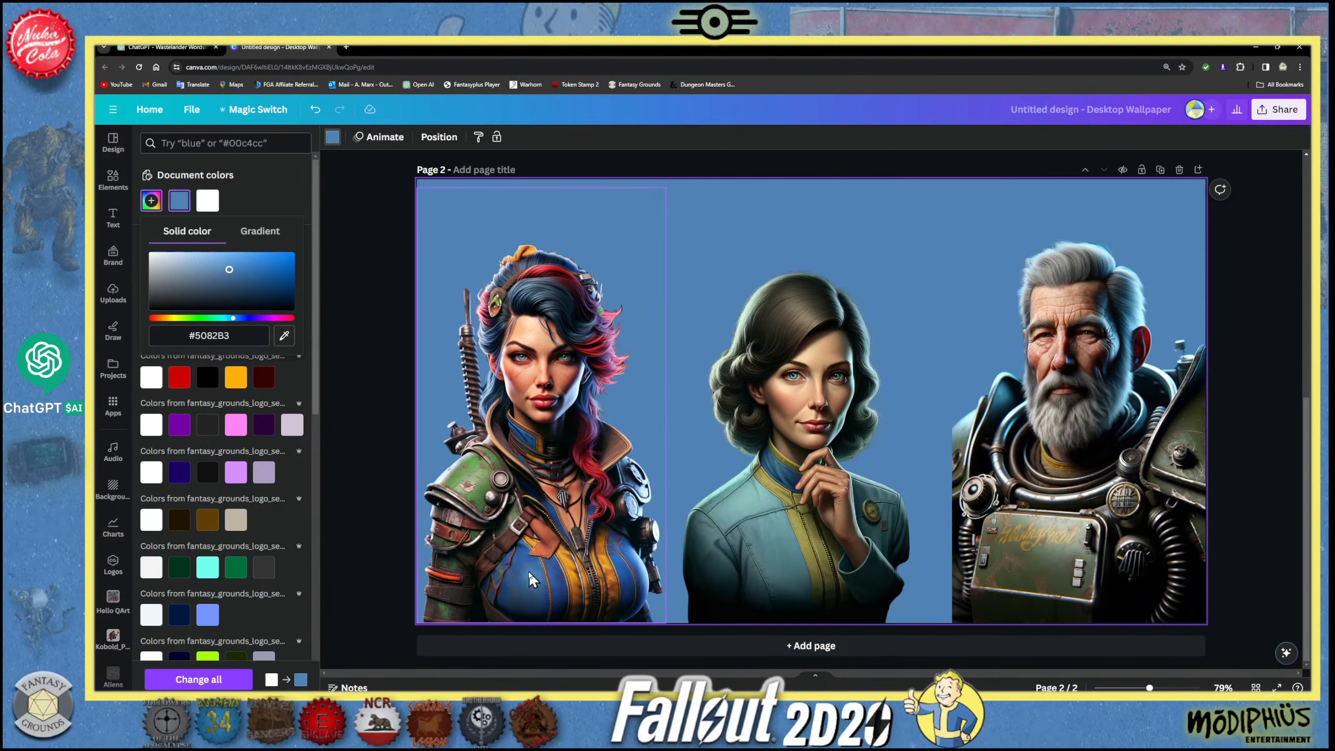
pyautogui.click(336, 225)
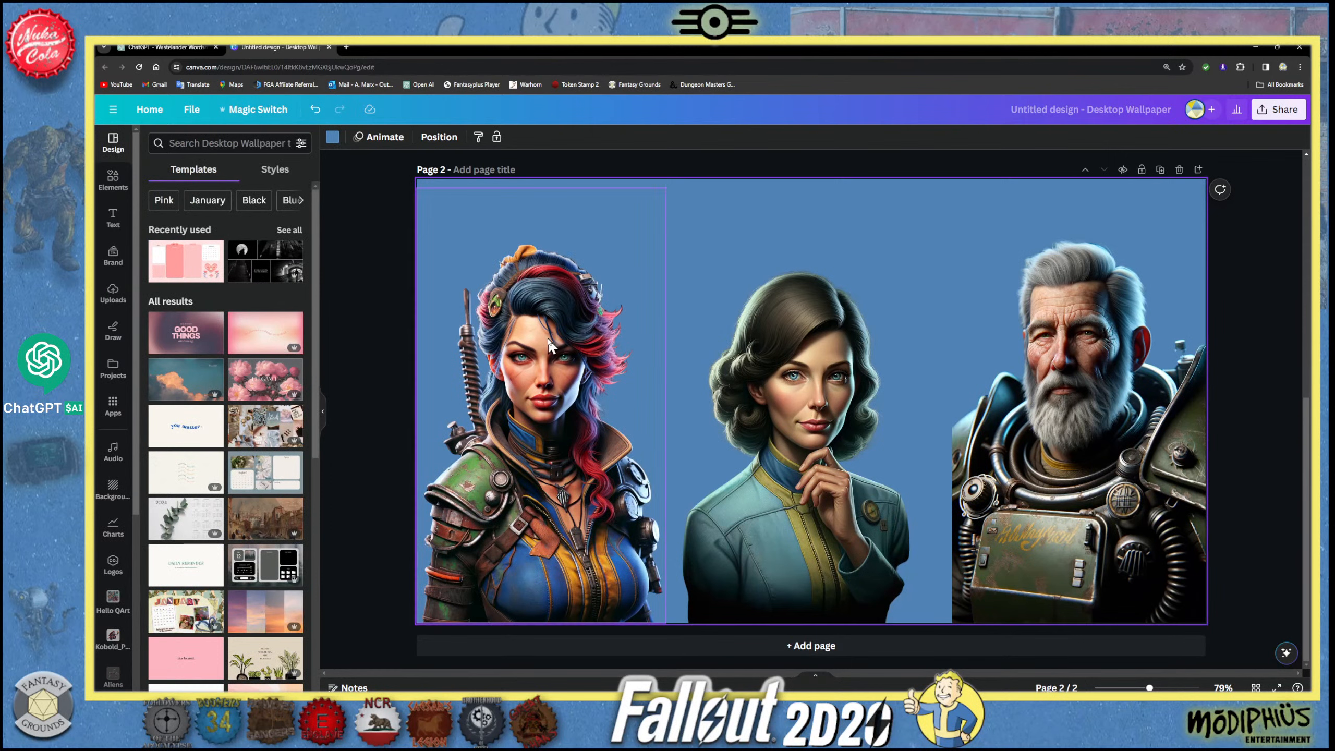
pyautogui.click(855, 373)
pyautogui.click(1082, 362)
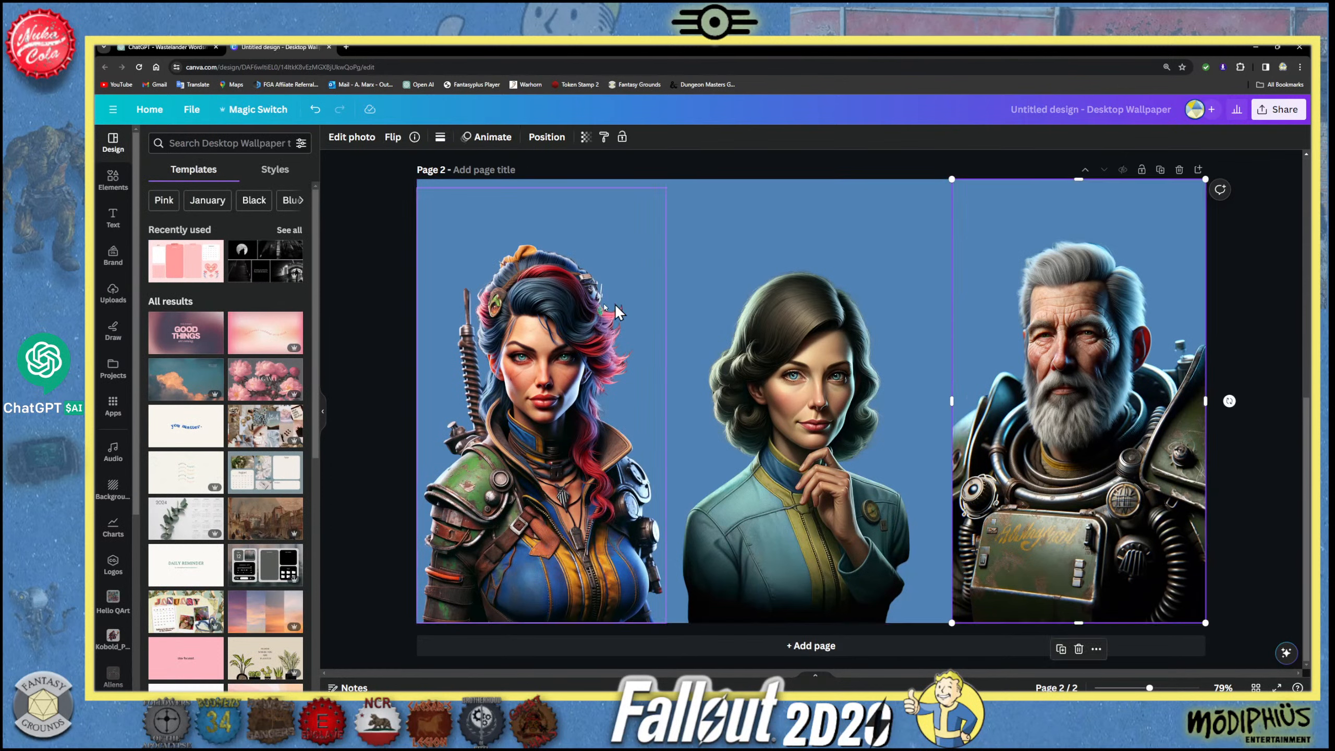
# - Deselect everything on page 2 and search the uploaded files for Fallout
pyautogui.click(446, 216)
pyautogui.click(389, 217)
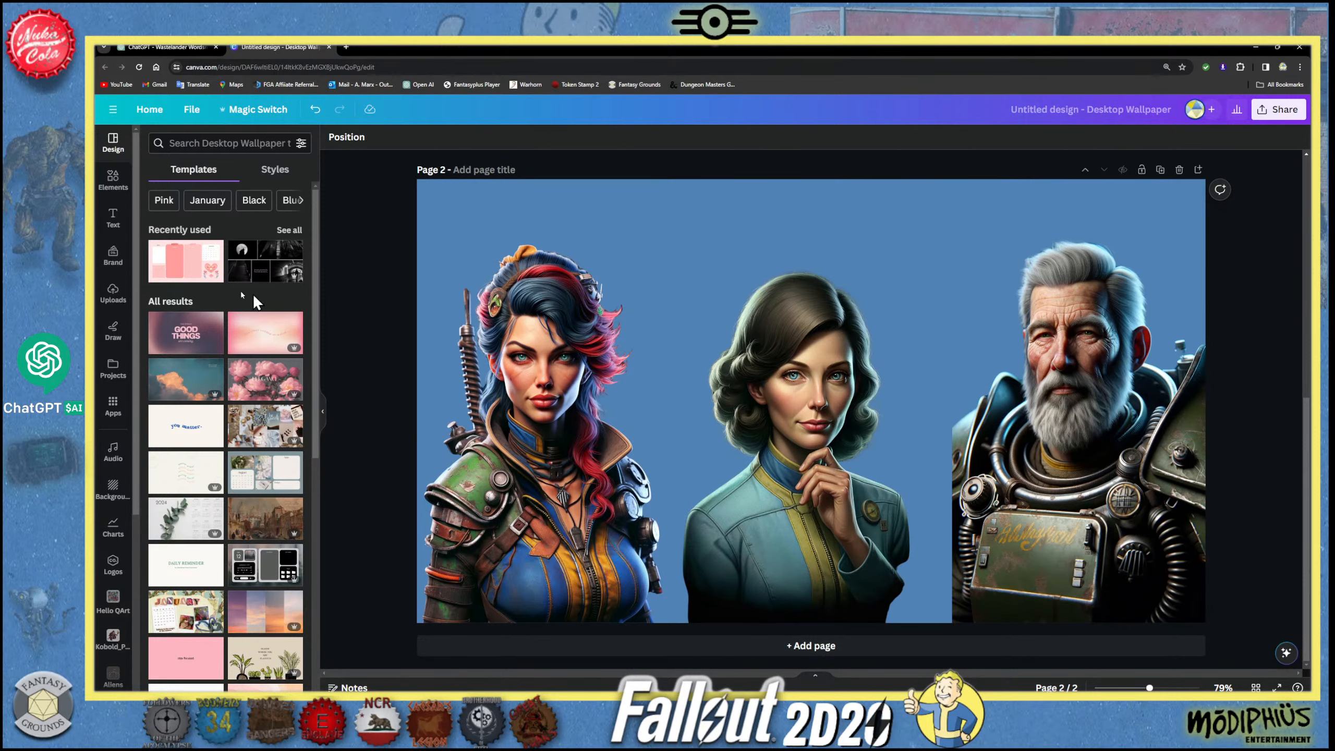
pyautogui.click(112, 293)
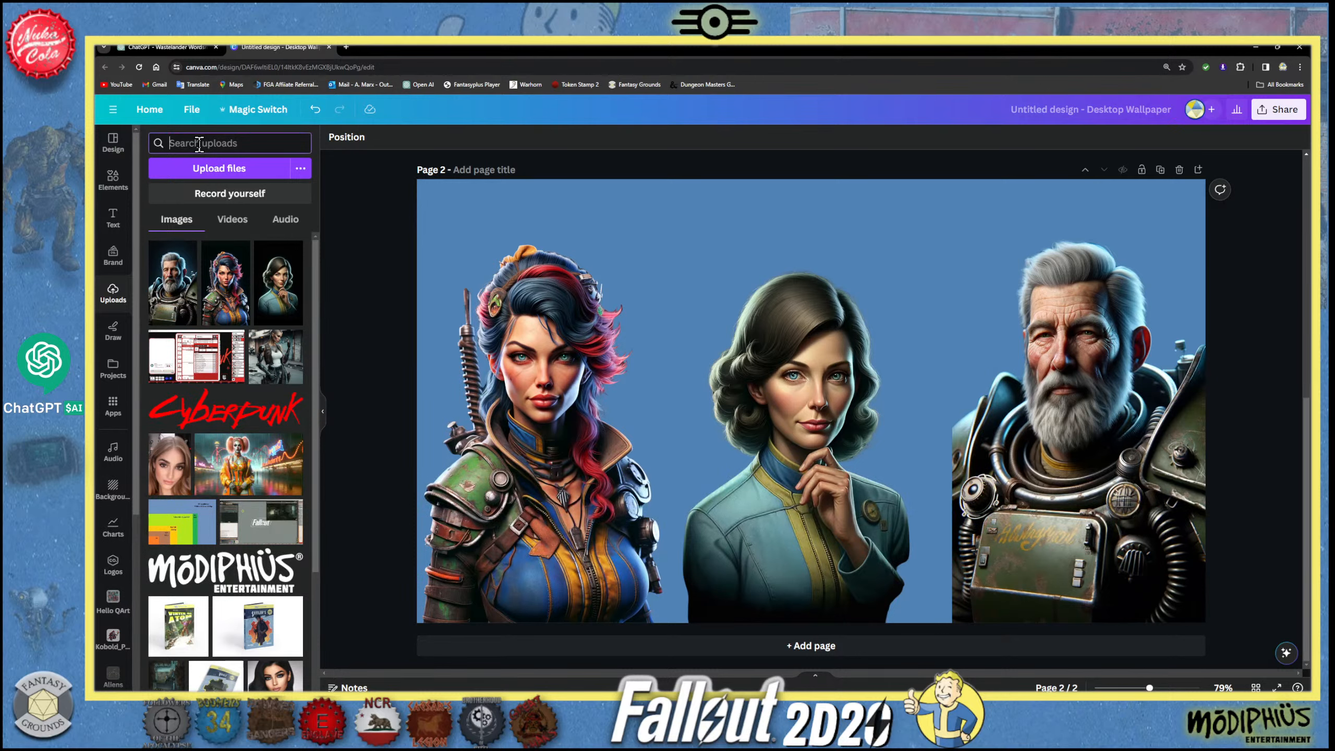
pyautogui.write('Fallout')
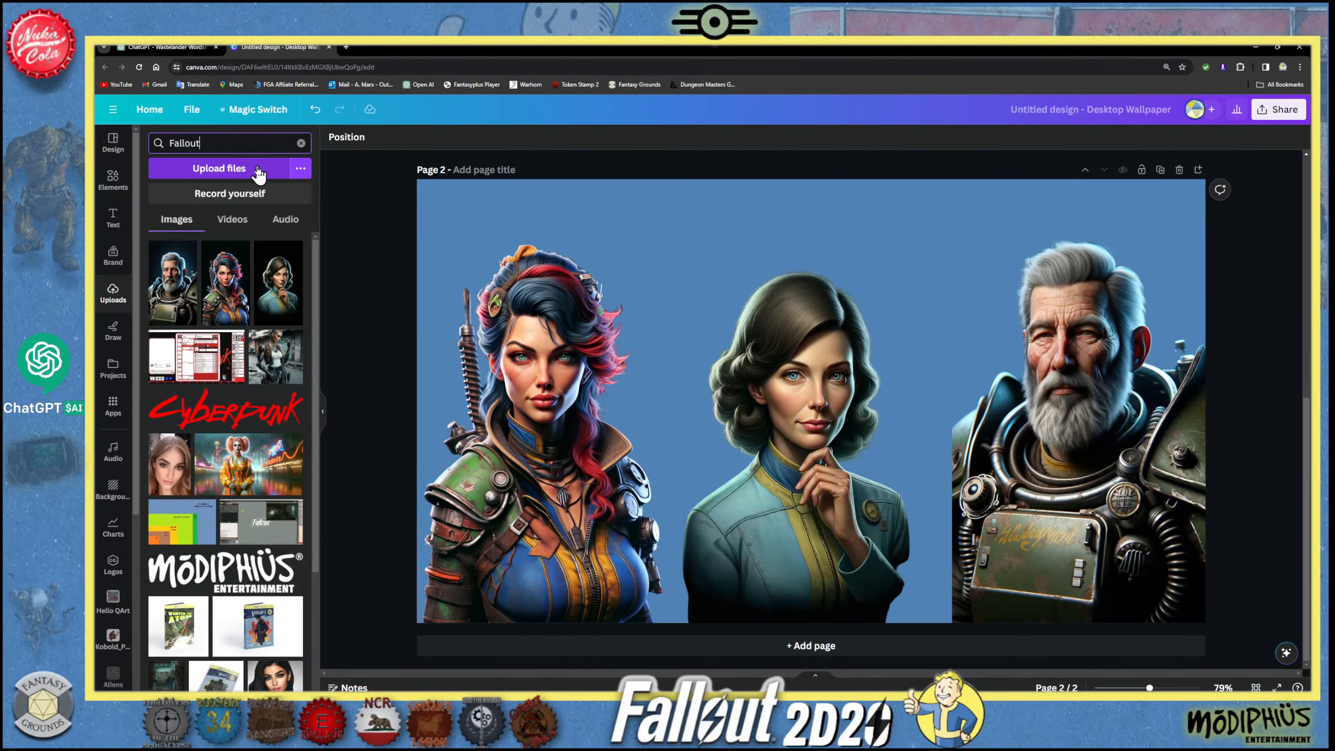
pyautogui.press('Return')
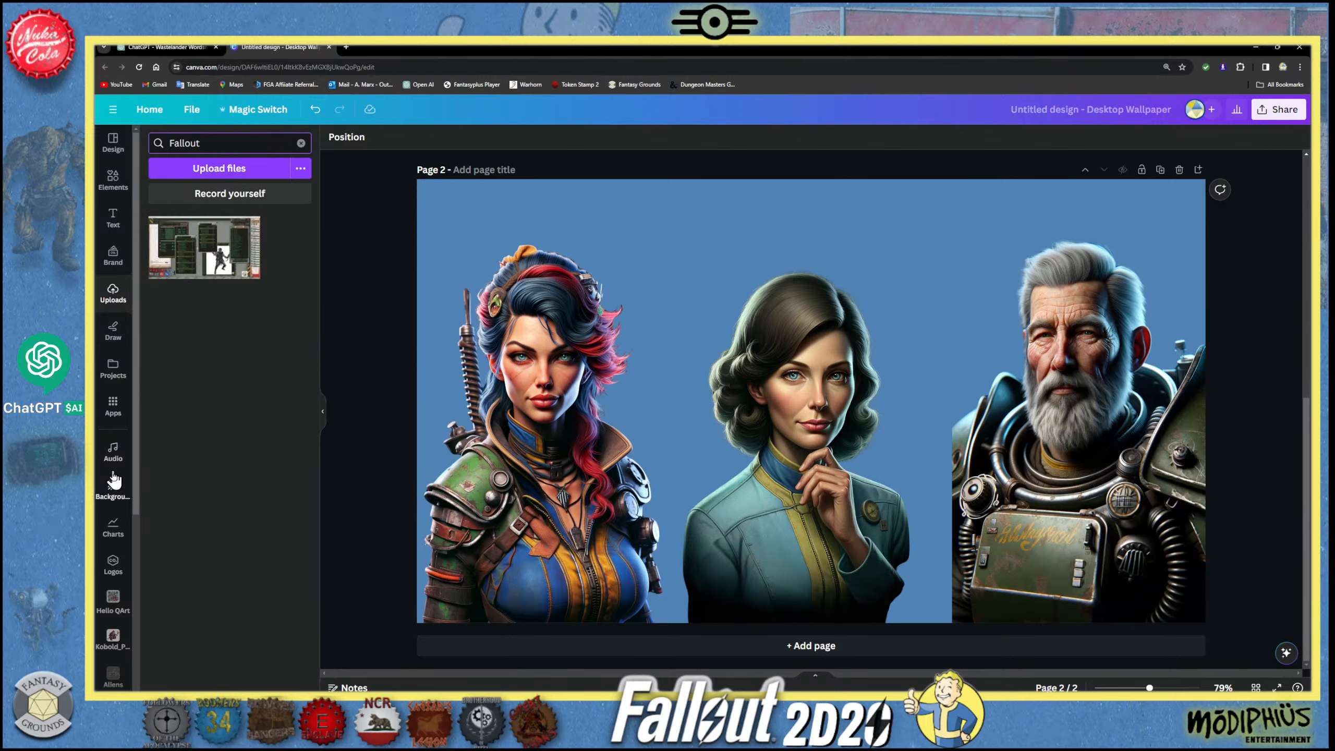
# - Switch the text styles to the Fantasy Font Pack brand kit
pyautogui.click(113, 217)
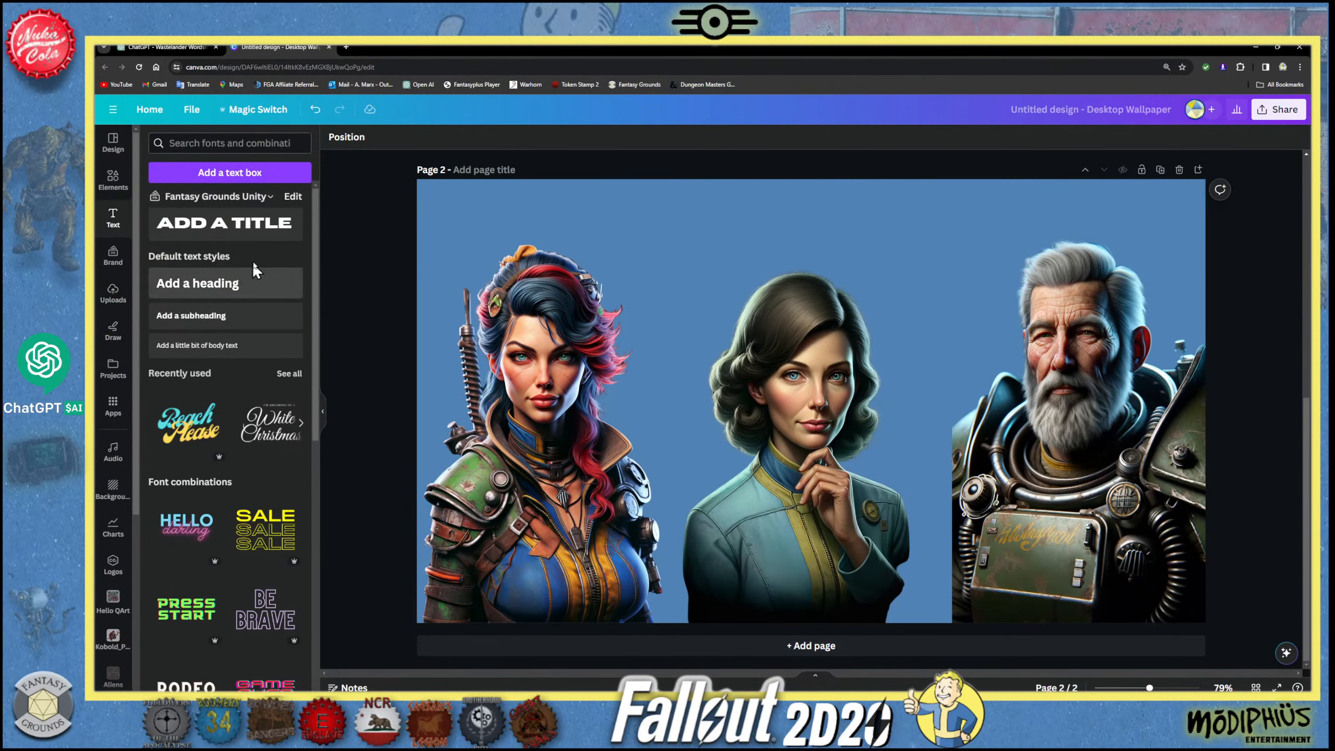
pyautogui.click(270, 197)
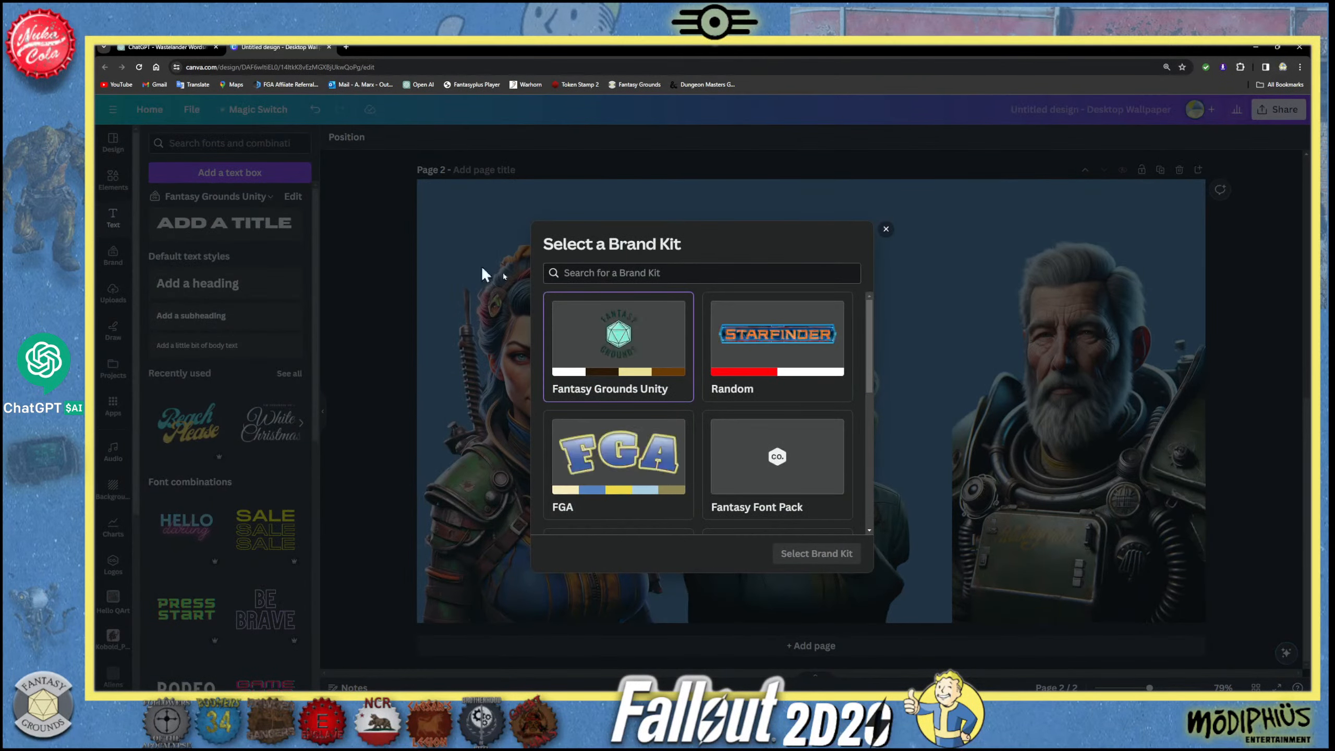
pyautogui.scroll(-5, 739, 436)
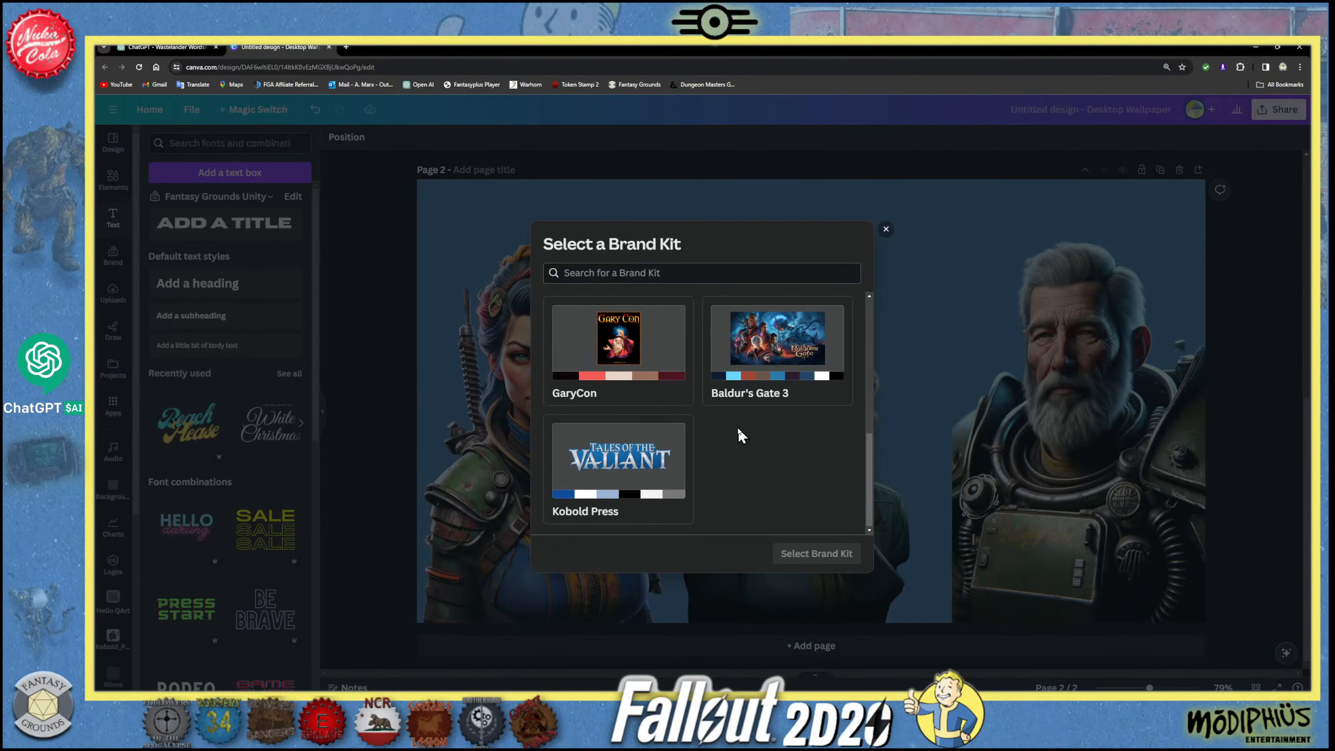
pyautogui.scroll(4, 739, 436)
pyautogui.scroll(2, 737, 435)
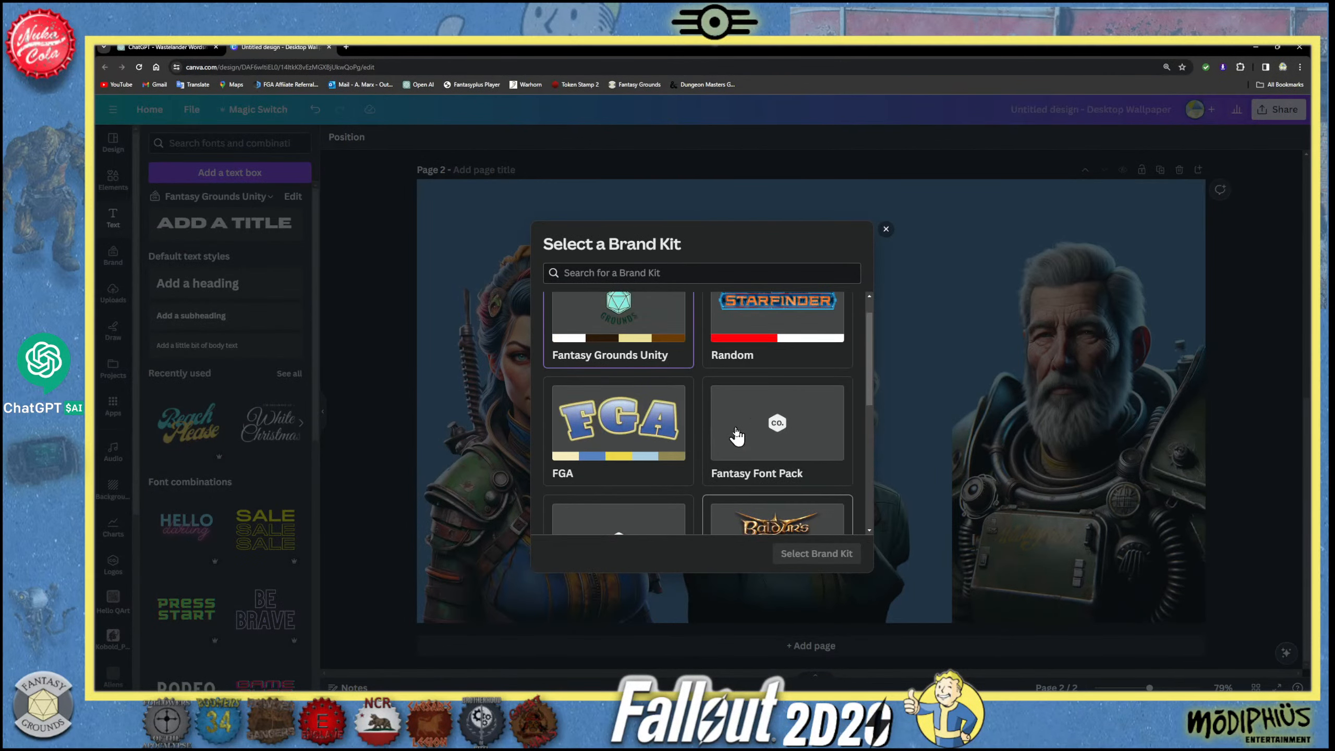
pyautogui.click(778, 428)
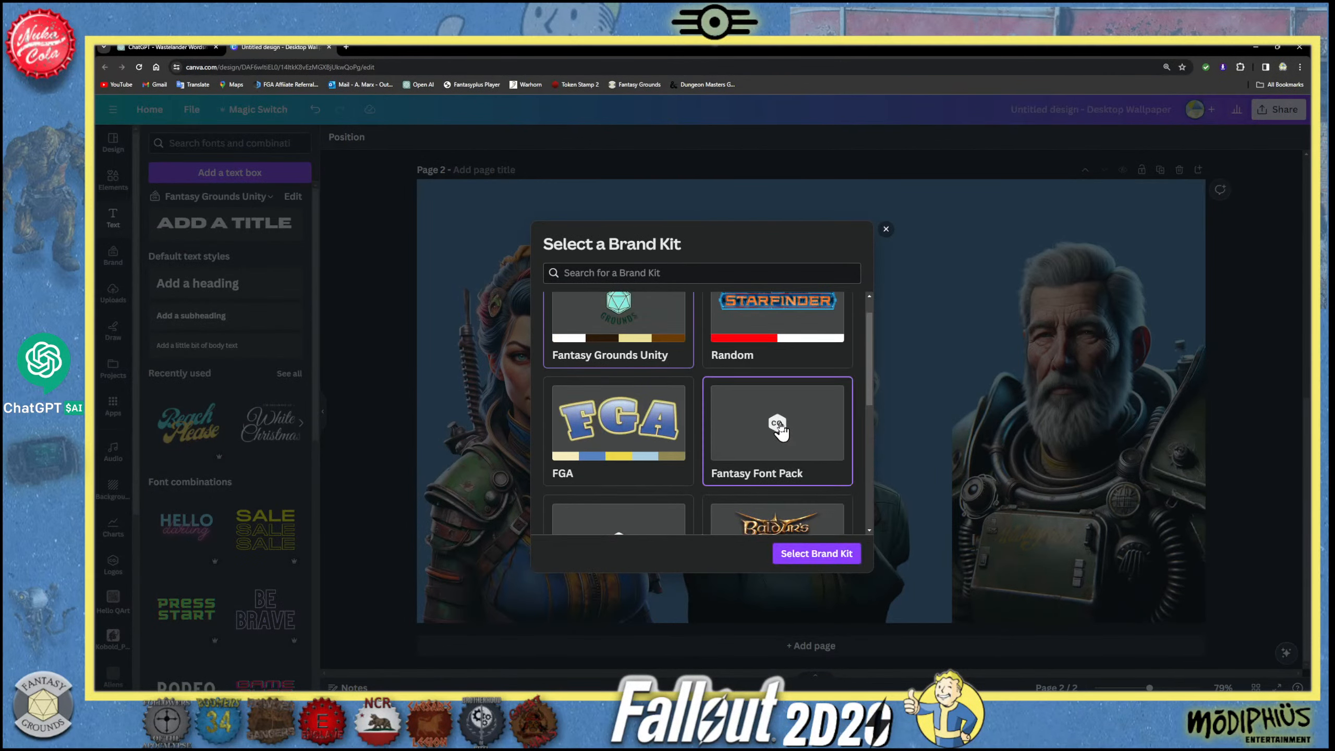
pyautogui.click(816, 553)
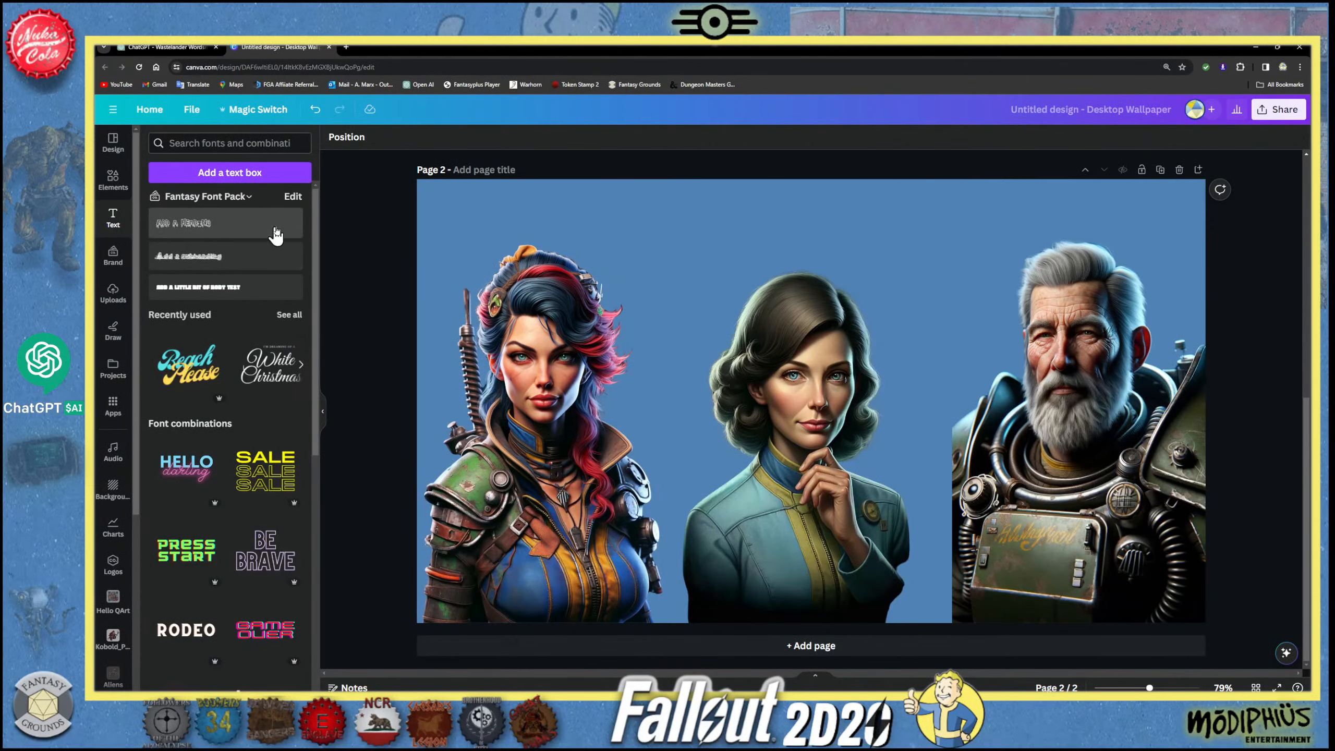
# - Look through the other brand kits and the recently used font combinations for a suitable title font
pyautogui.click(249, 197)
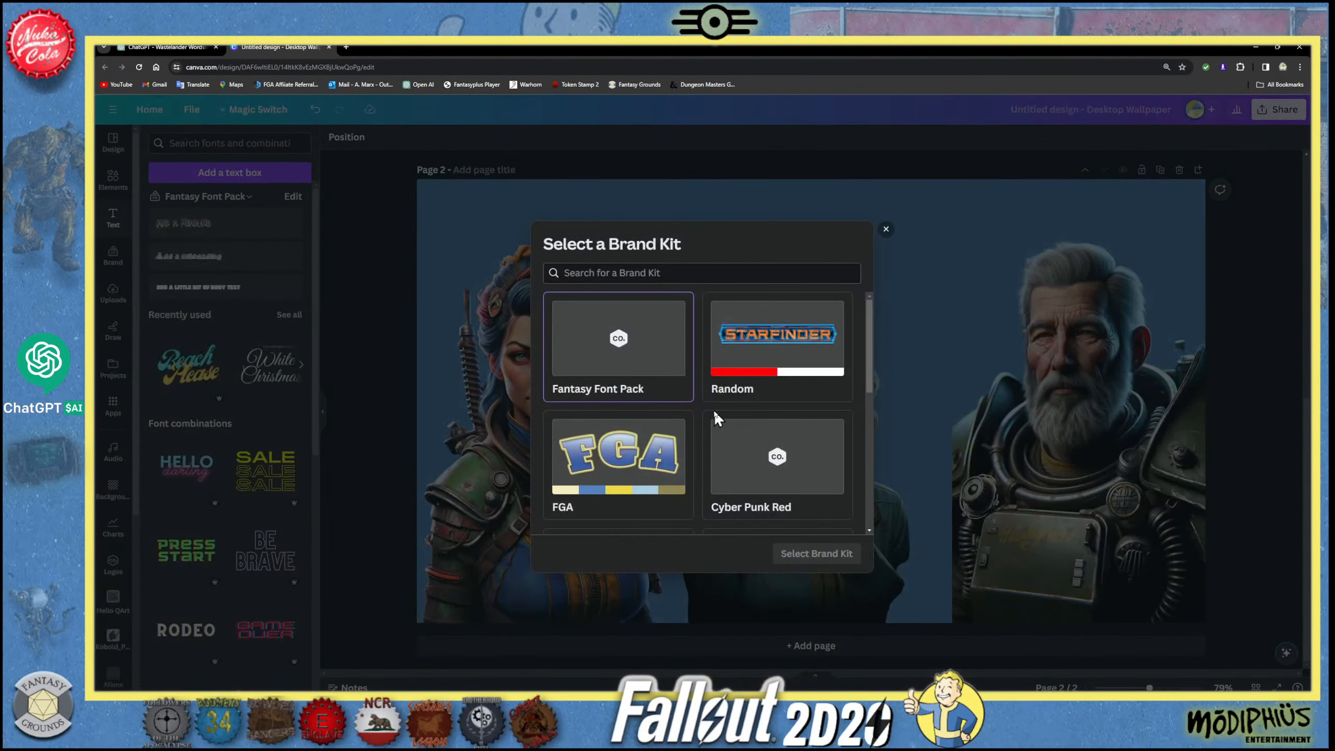
pyautogui.click(399, 217)
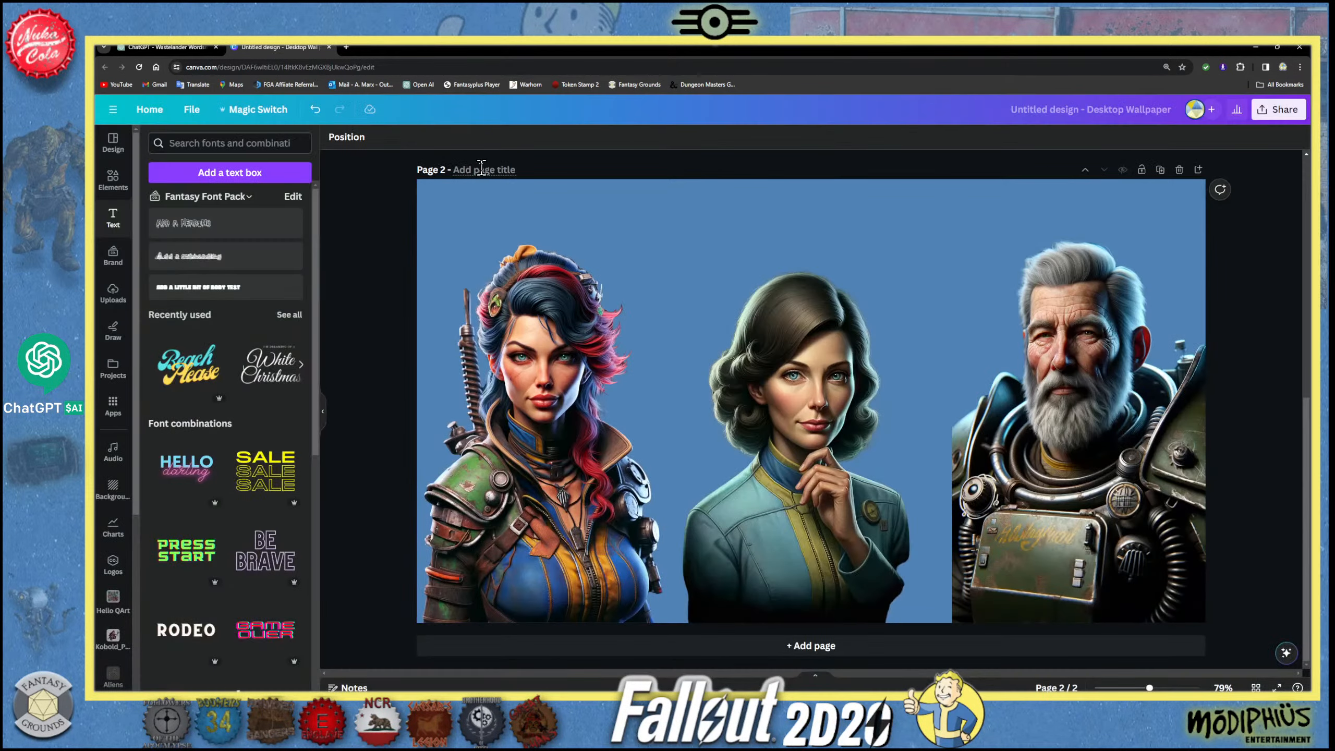
pyautogui.click(492, 265)
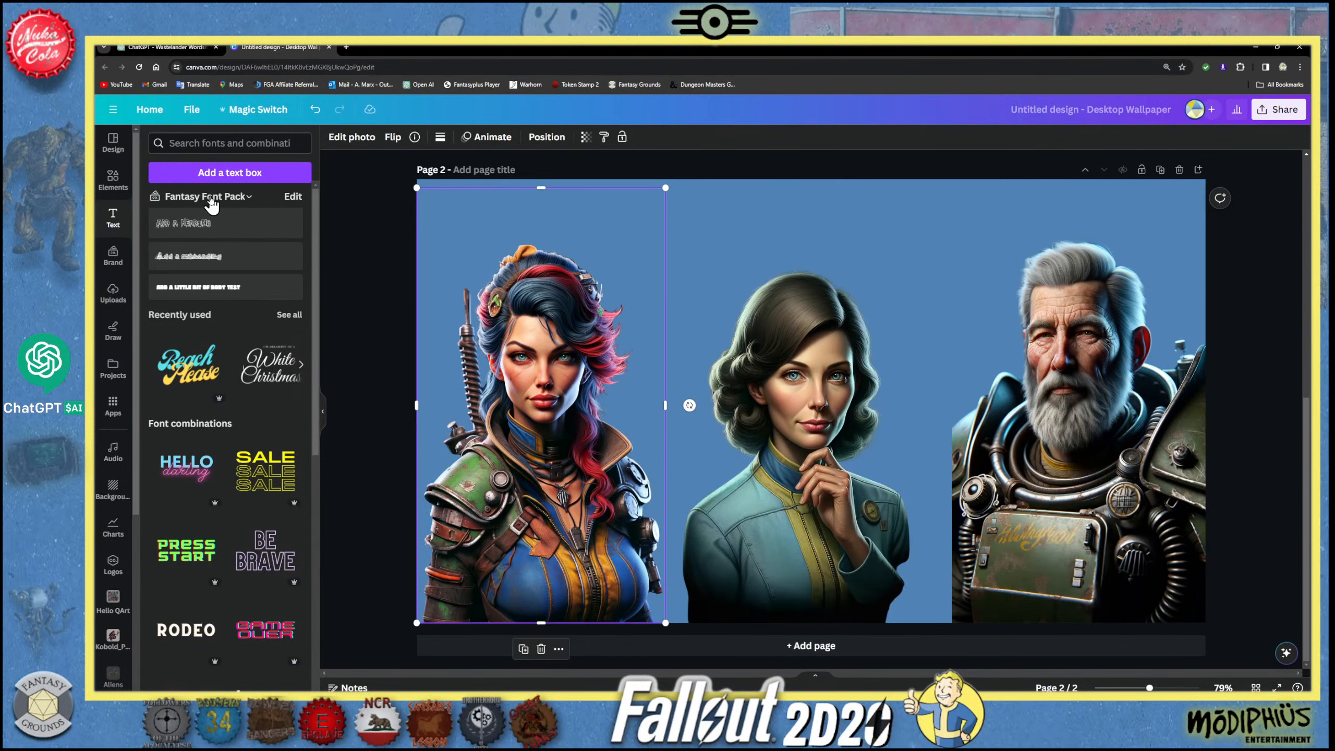
pyautogui.click(236, 198)
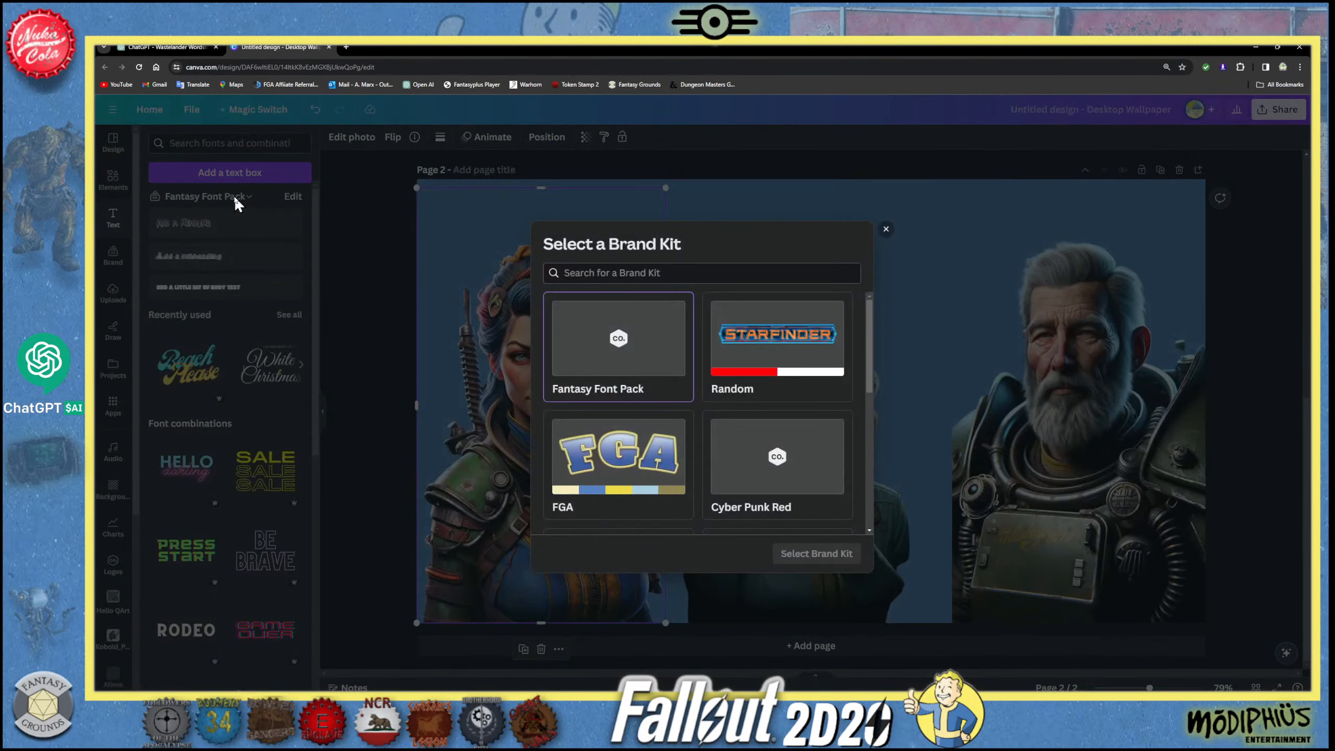
pyautogui.click(886, 230)
pyautogui.click(288, 314)
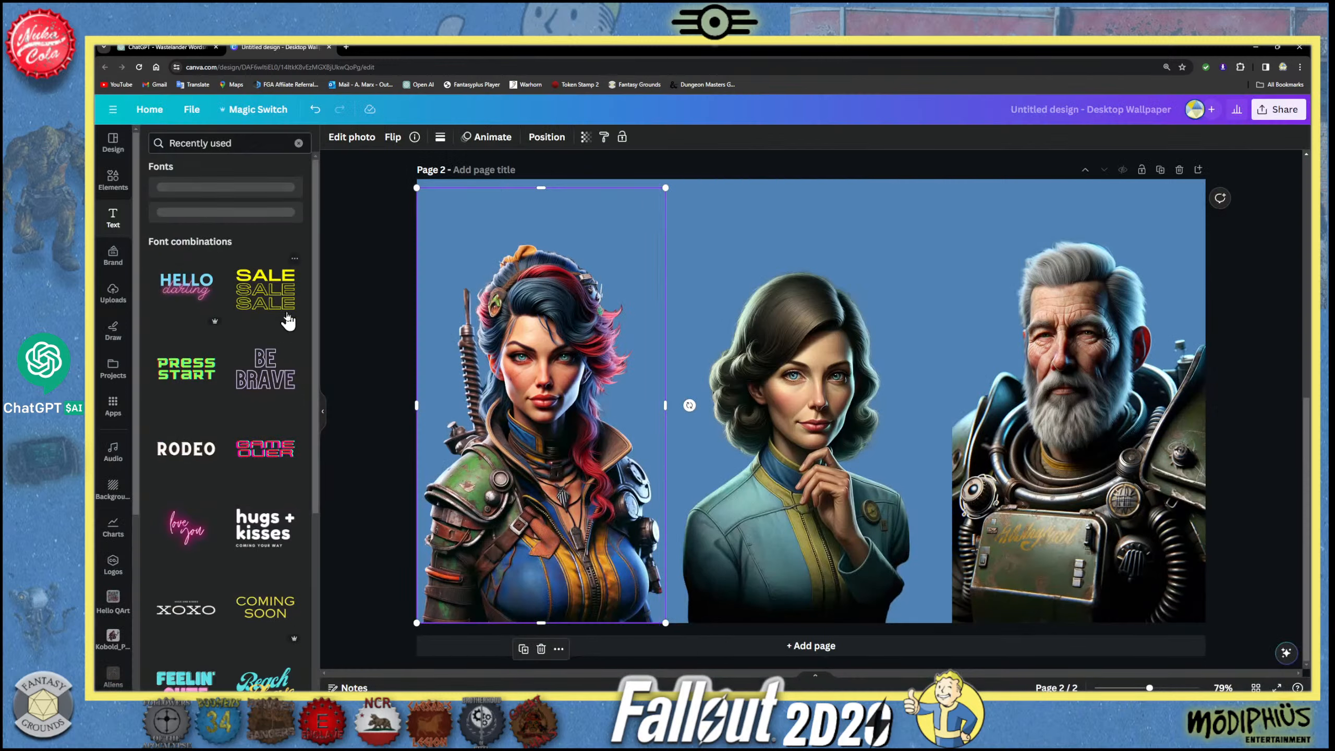
pyautogui.scroll(-8, 244, 300)
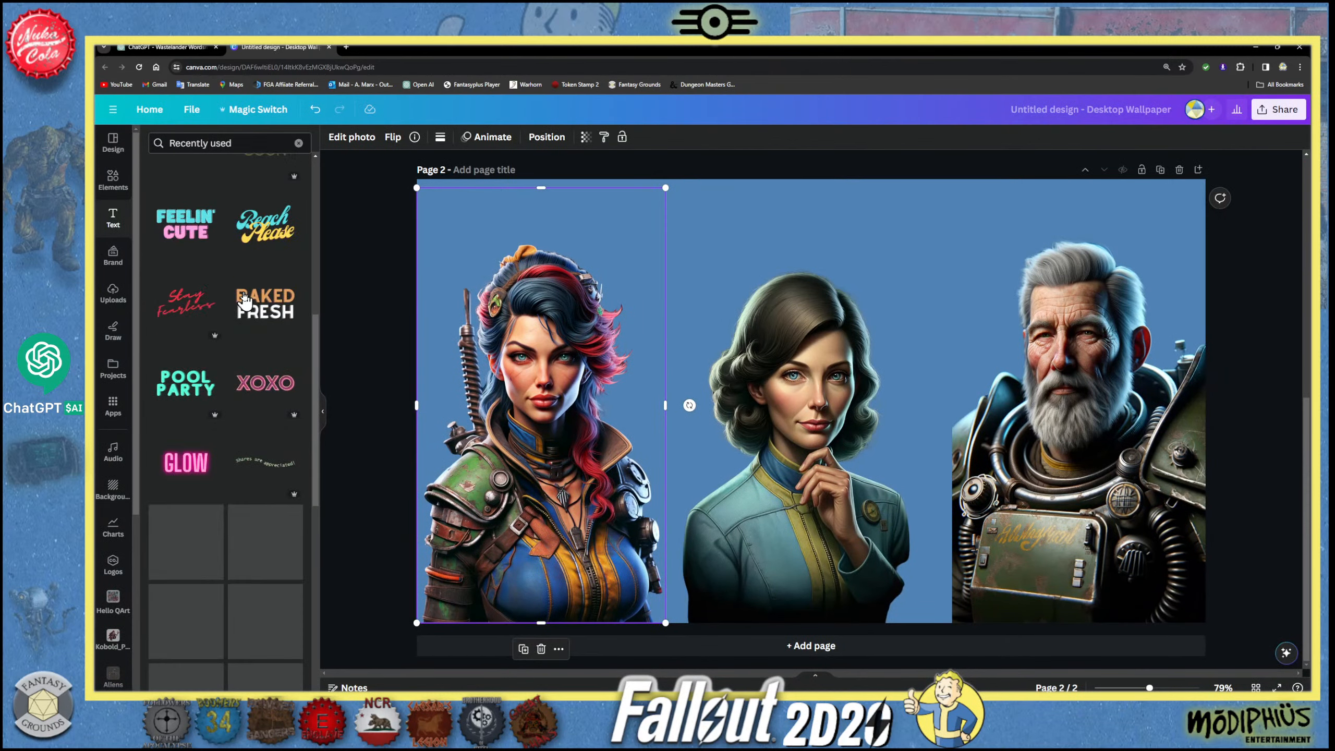
pyautogui.scroll(8, 244, 300)
pyautogui.click(299, 143)
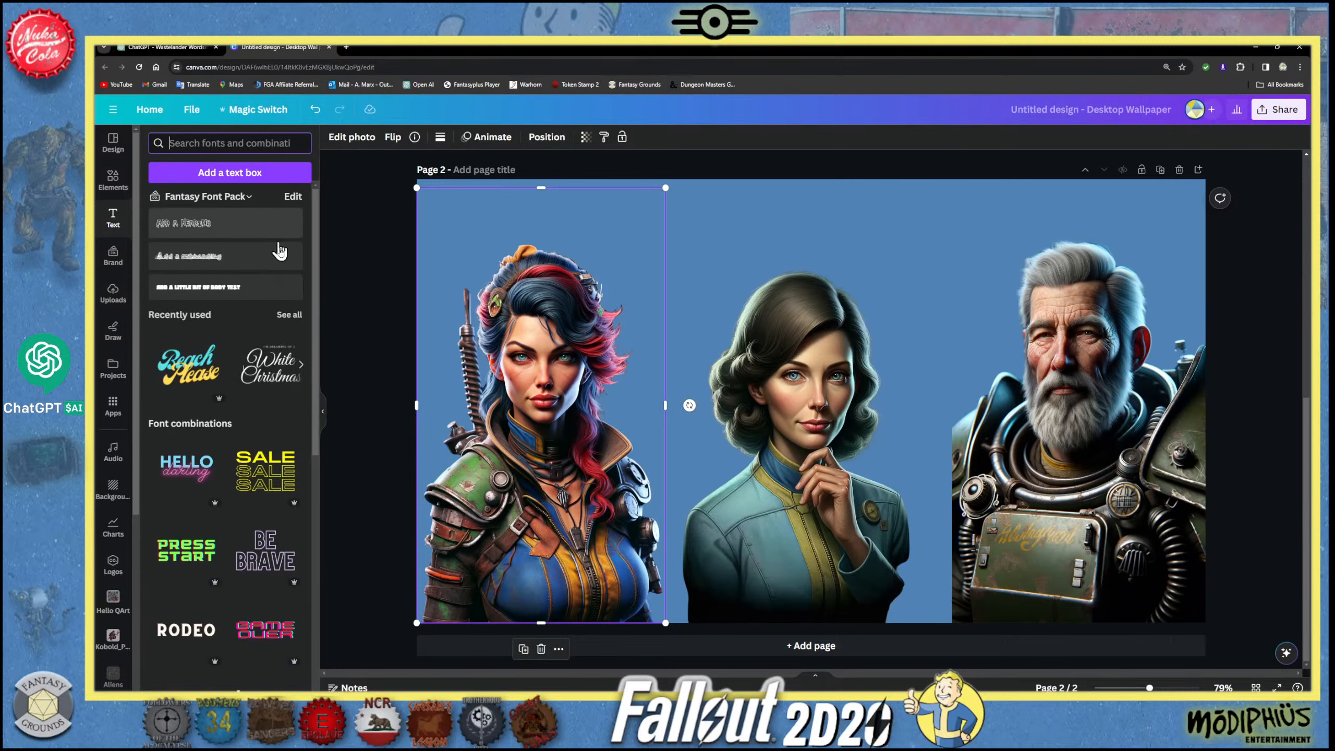
pyautogui.click(249, 196)
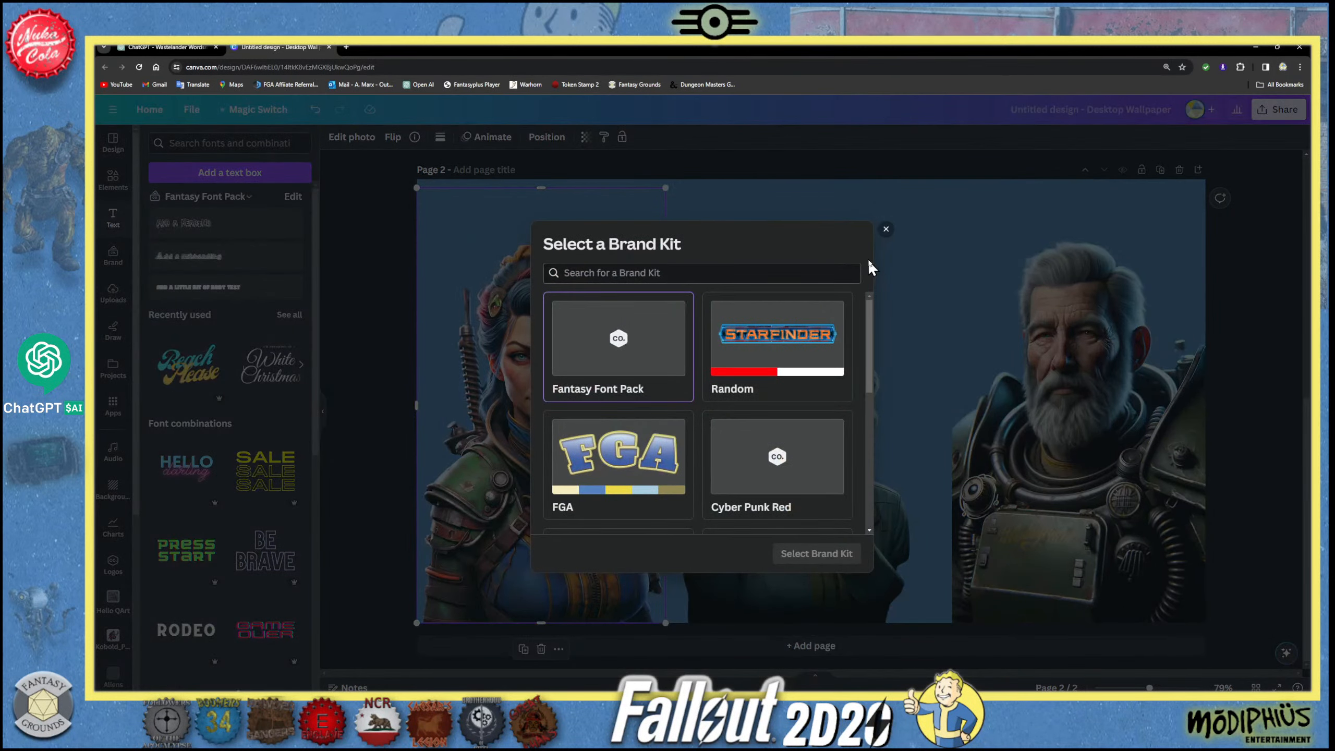
pyautogui.click(887, 230)
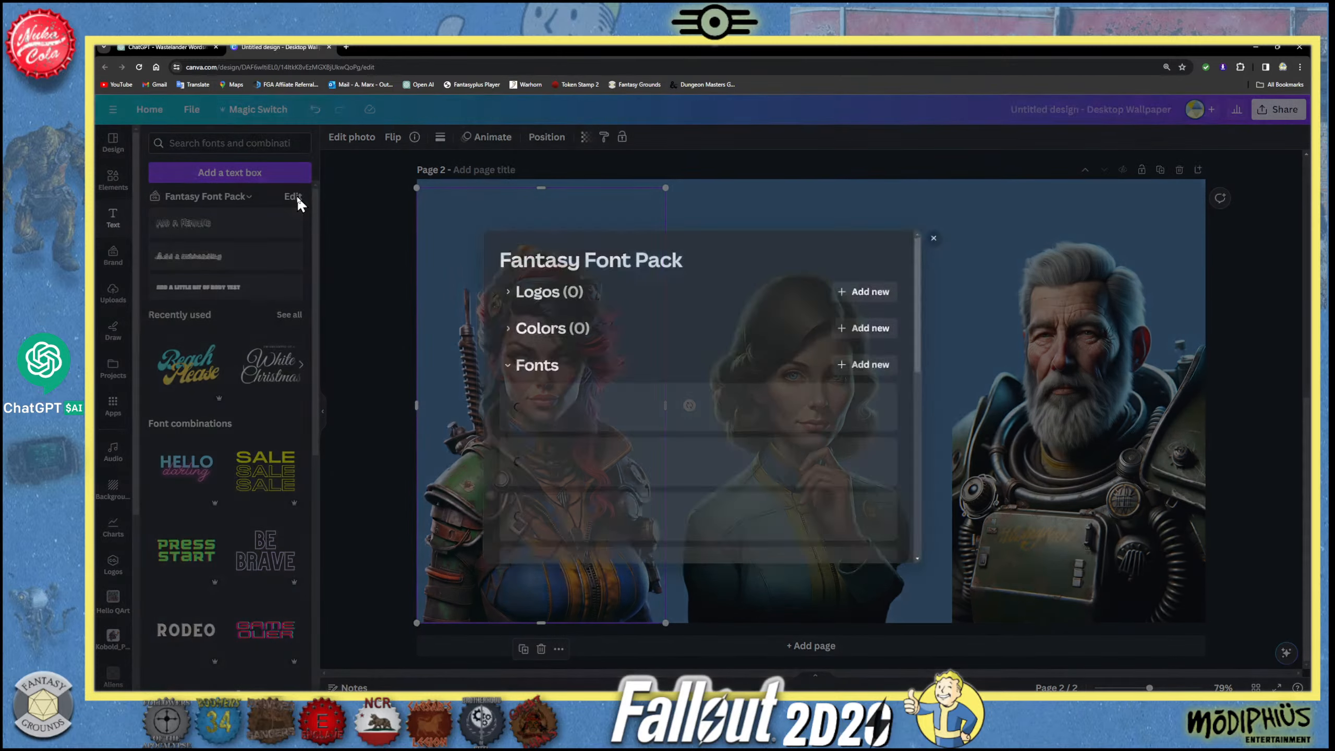
# - Review the Fantasy Font Pack's fonts and its list of uploaded fonts, and return to the design
pyautogui.click(293, 196)
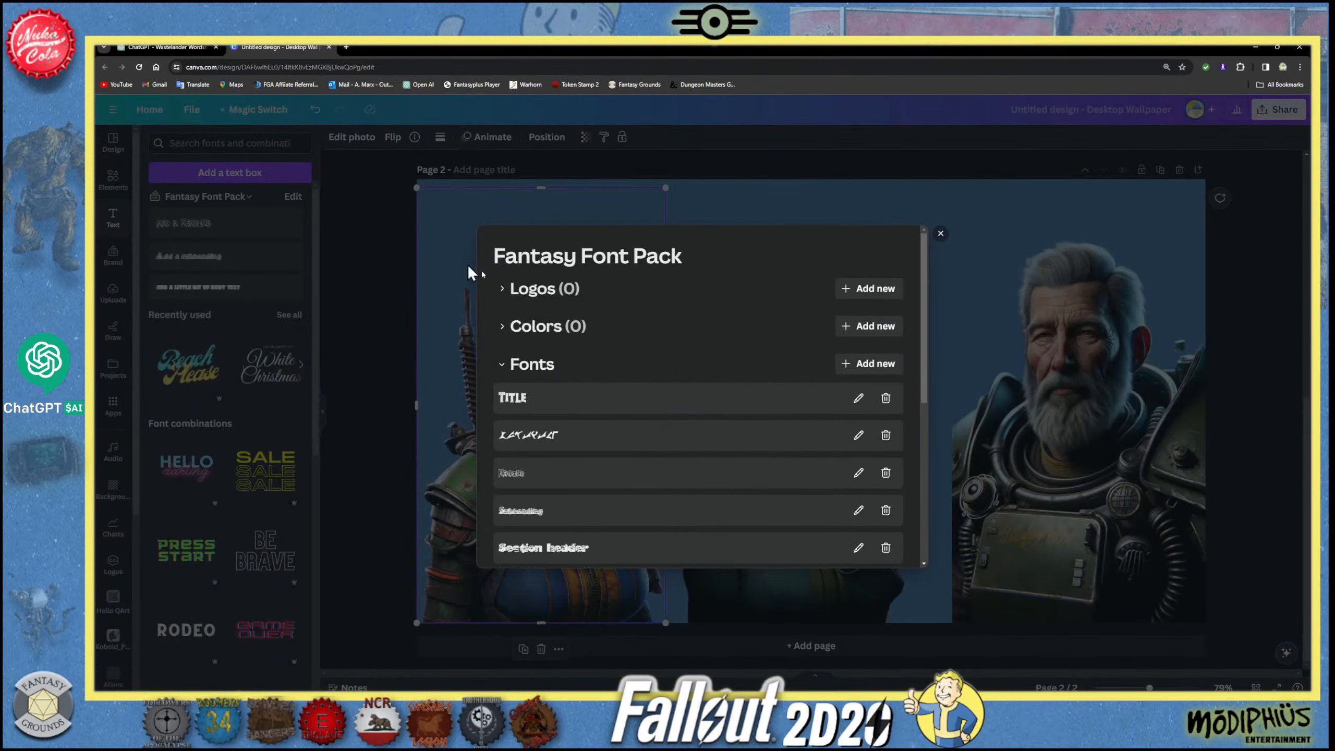
pyautogui.scroll(-5, 728, 440)
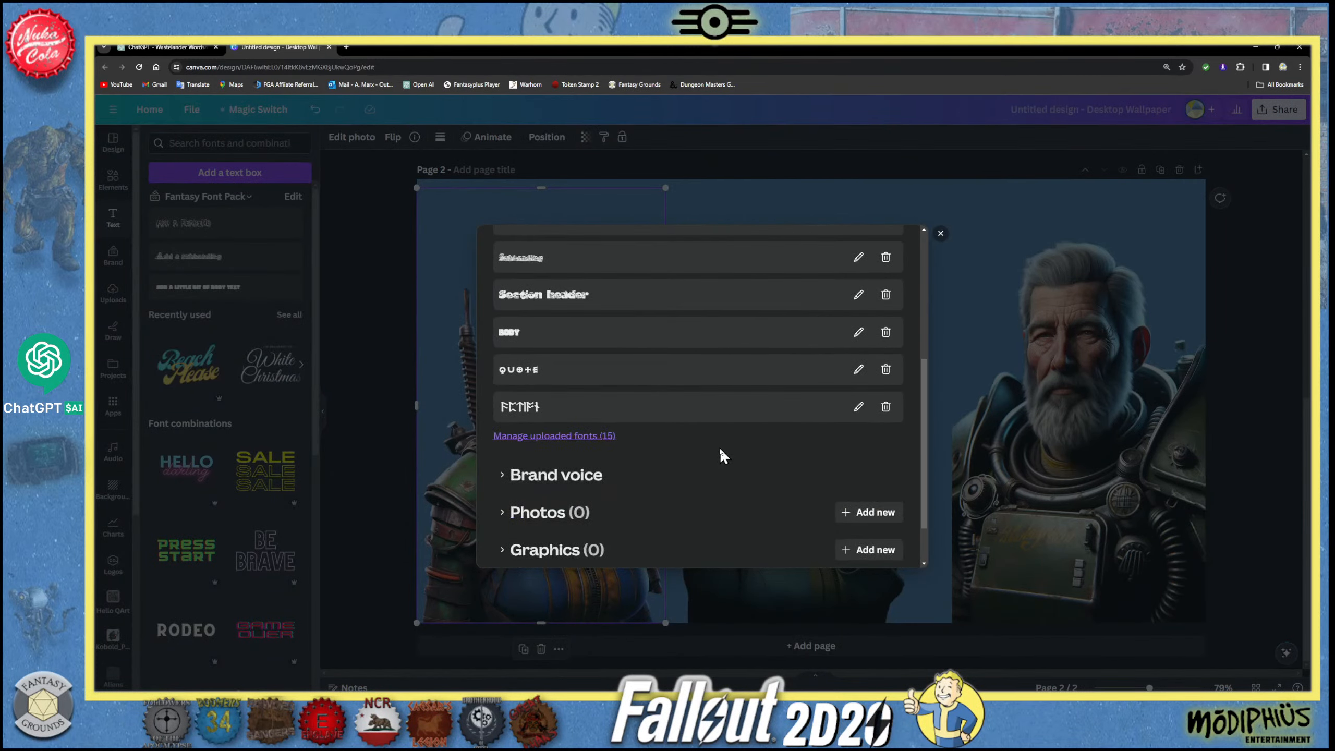
pyautogui.click(613, 435)
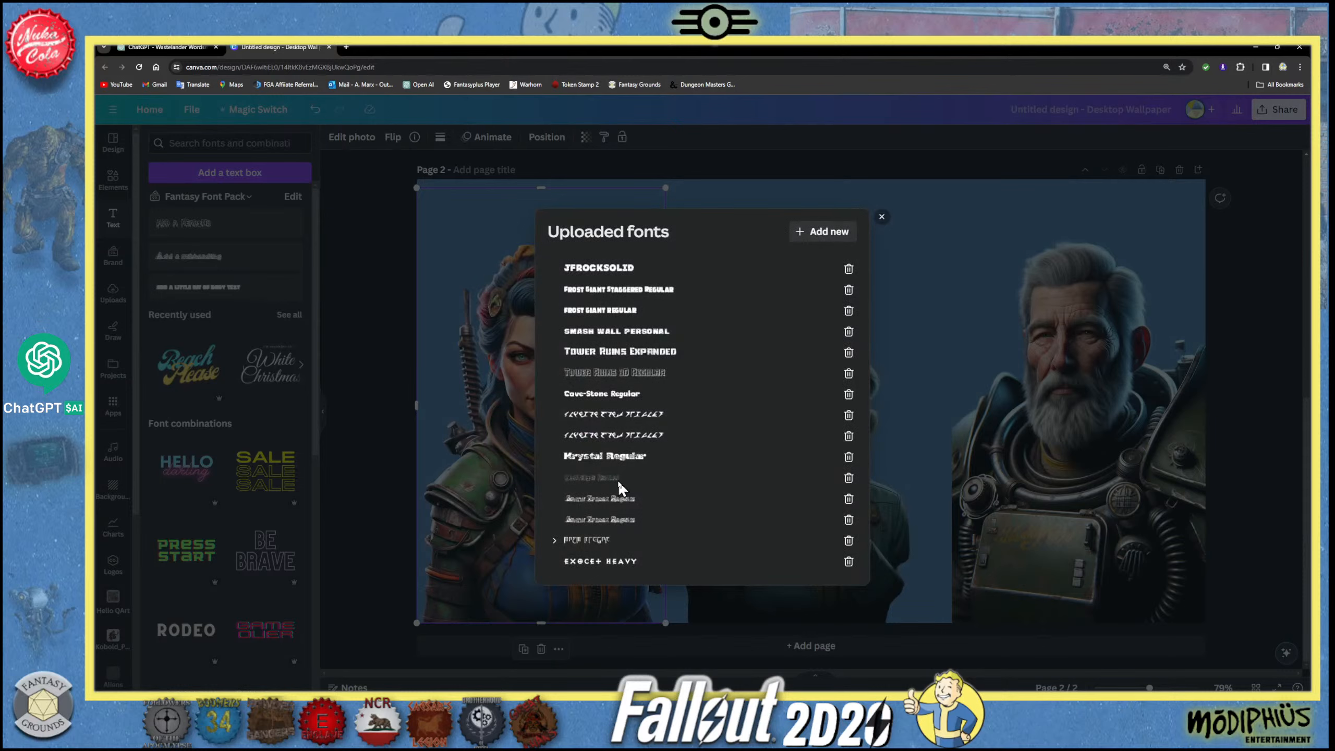
pyautogui.click(880, 220)
pyautogui.click(389, 292)
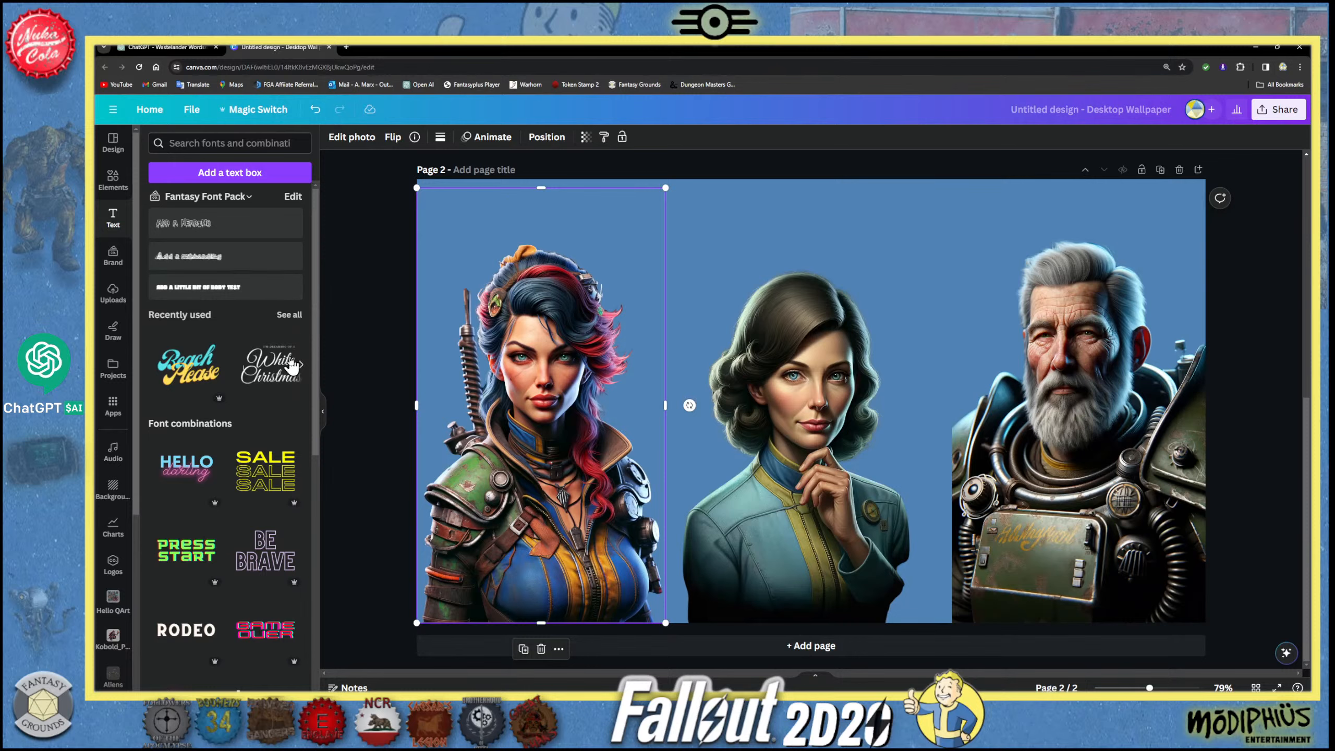
# - Search Google in a new browser tab for Fallout Green Screen text generator and open Font Meme's Fallout font generator
pyautogui.click(346, 48)
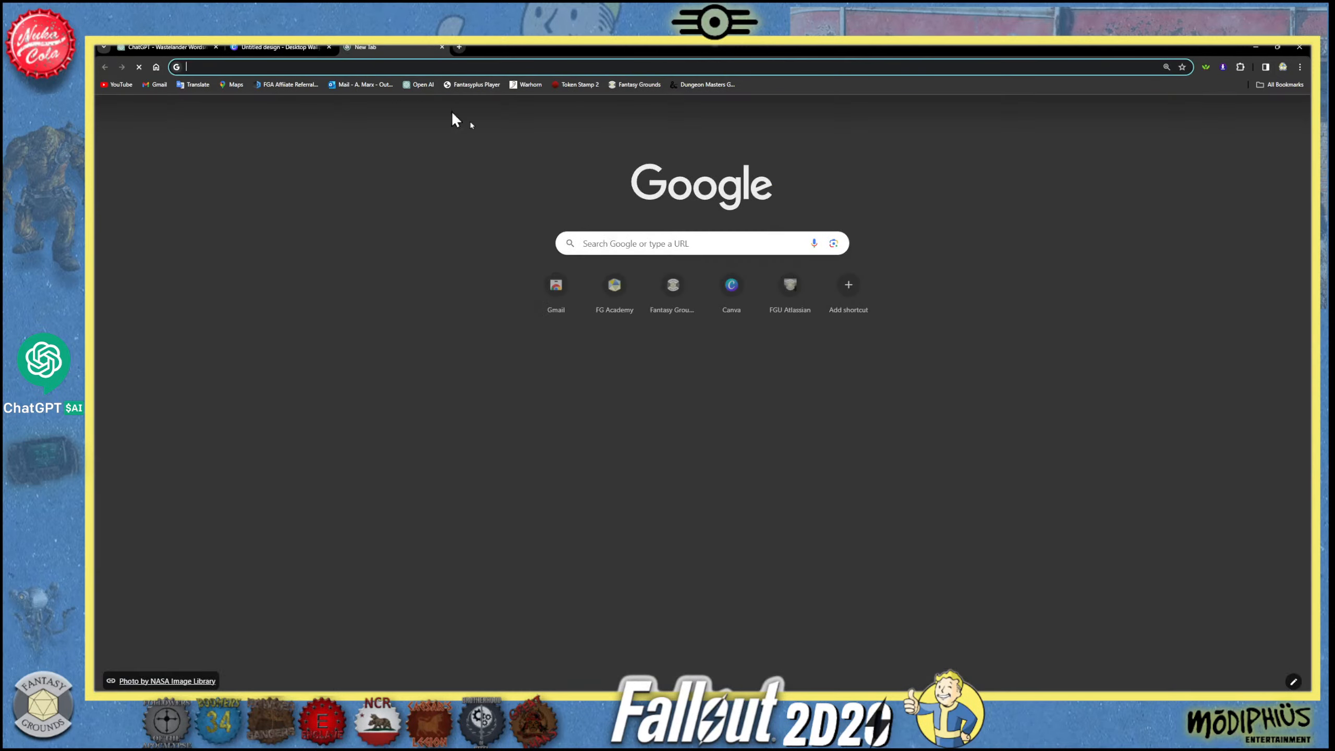
pyautogui.click(606, 250)
pyautogui.write('F')
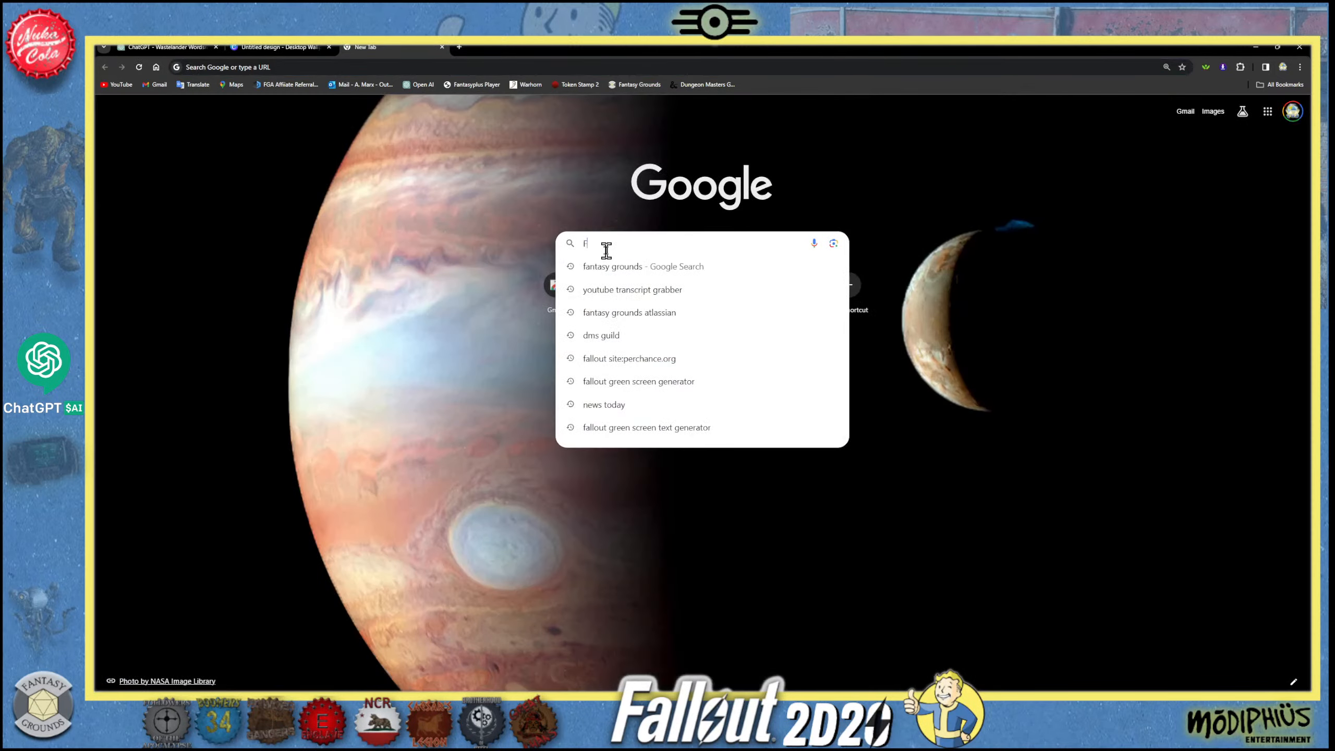
pyautogui.write('All')
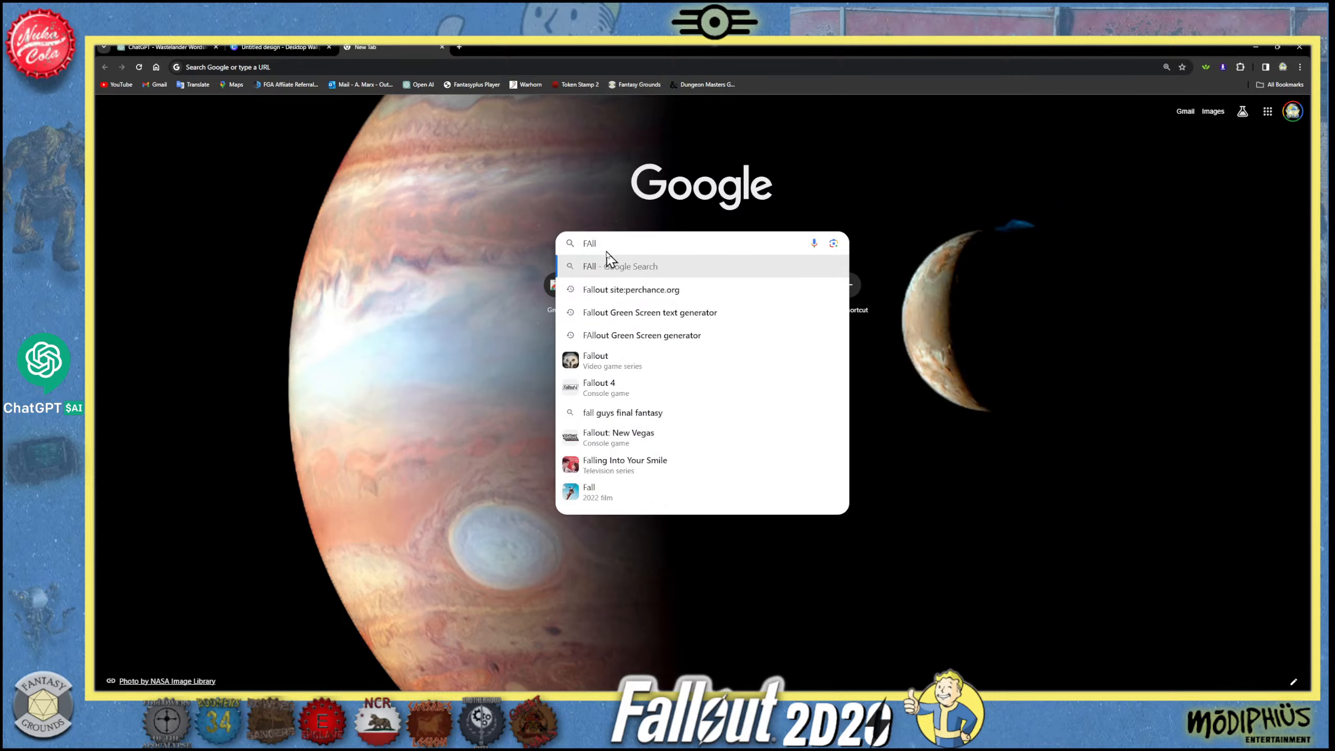
pyautogui.write('out')
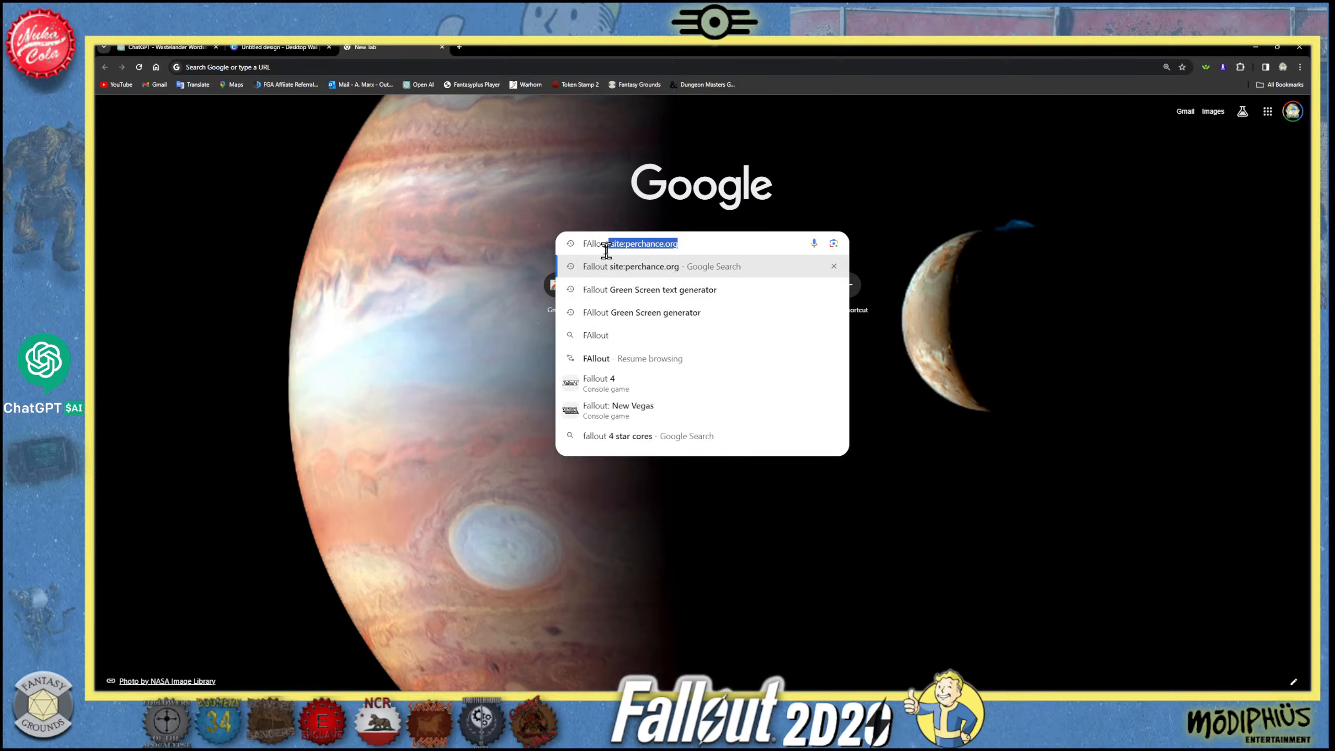
pyautogui.click(698, 243)
pyautogui.moveTo(701, 243); pyautogui.dragTo(637, 243)
pyautogui.press('BackSpace')
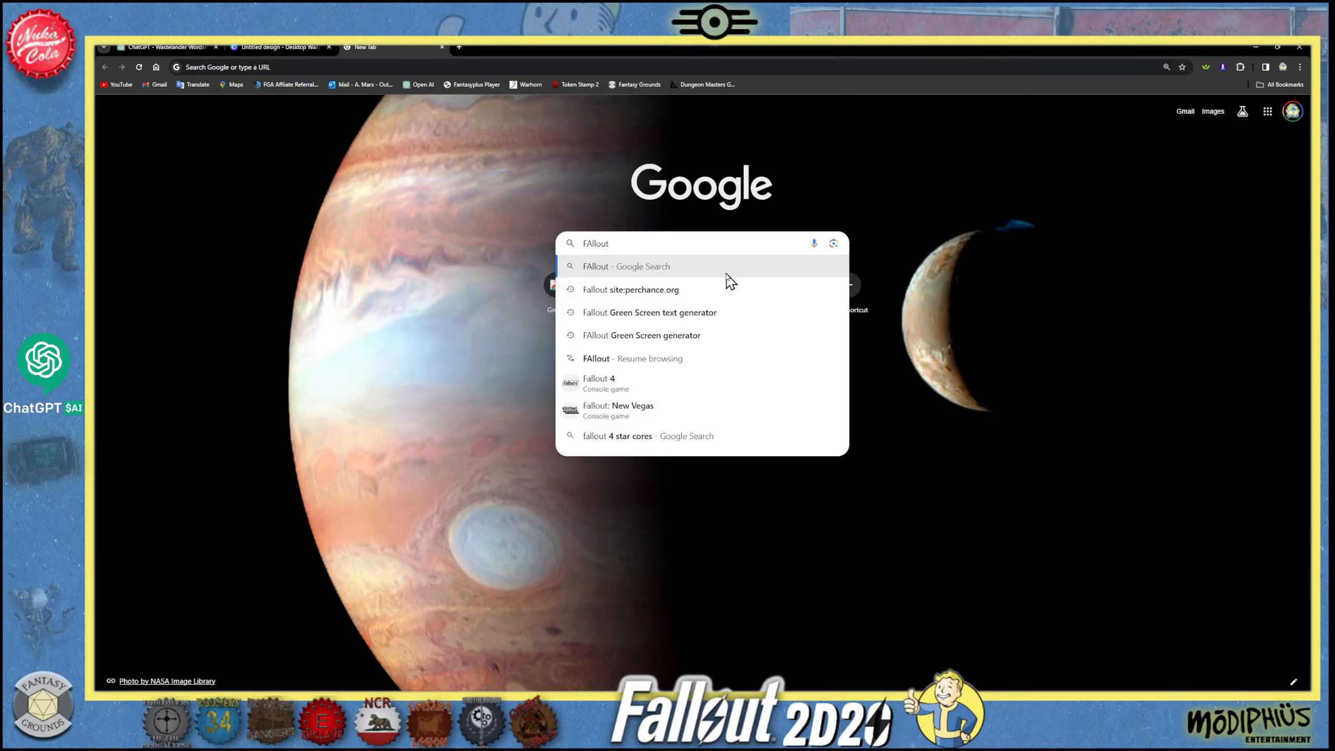
pyautogui.click(649, 312)
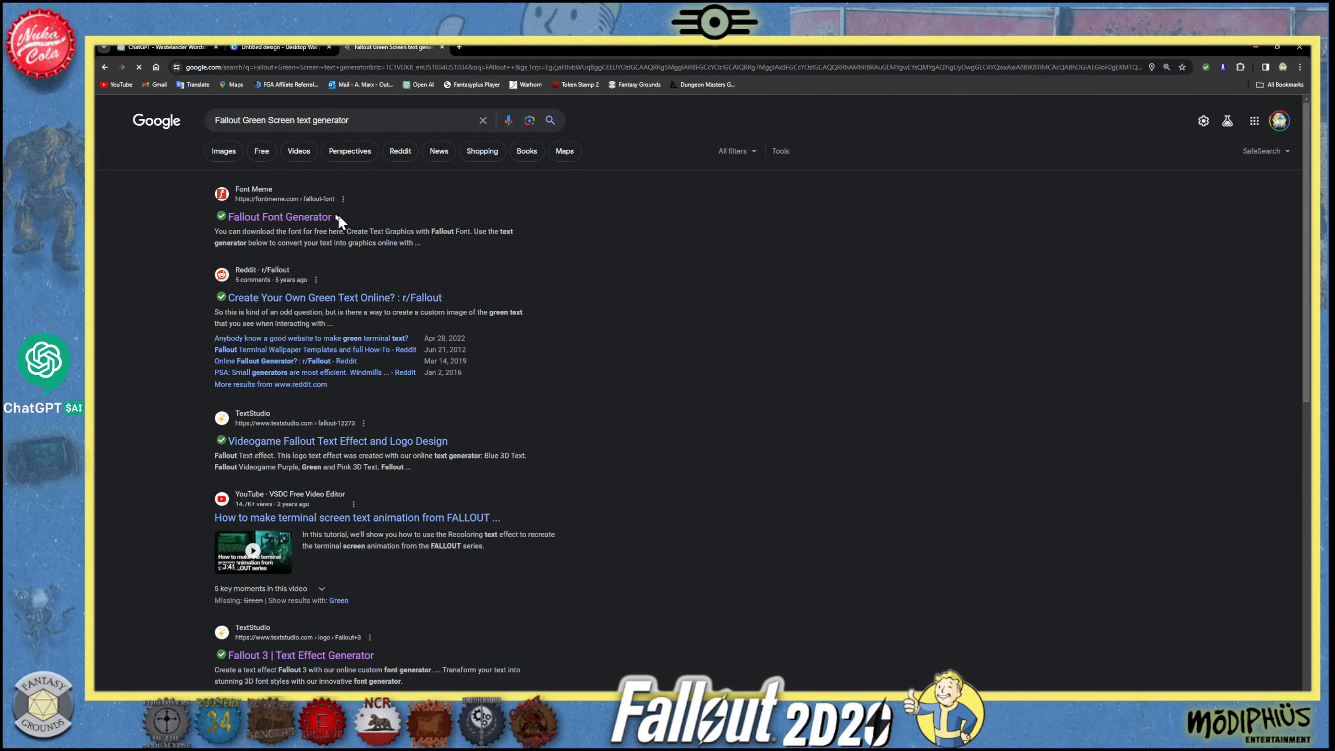
pyautogui.click(300, 217)
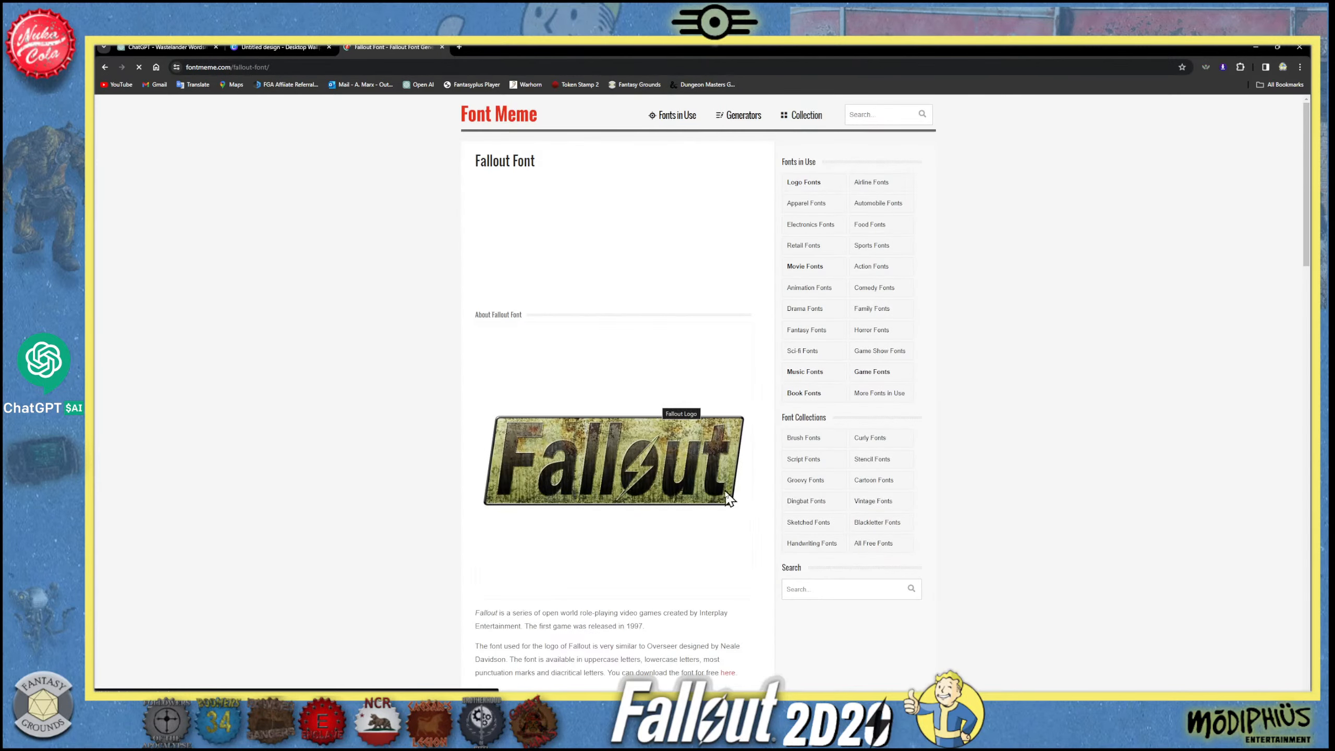
pyautogui.scroll(-1, 724, 478)
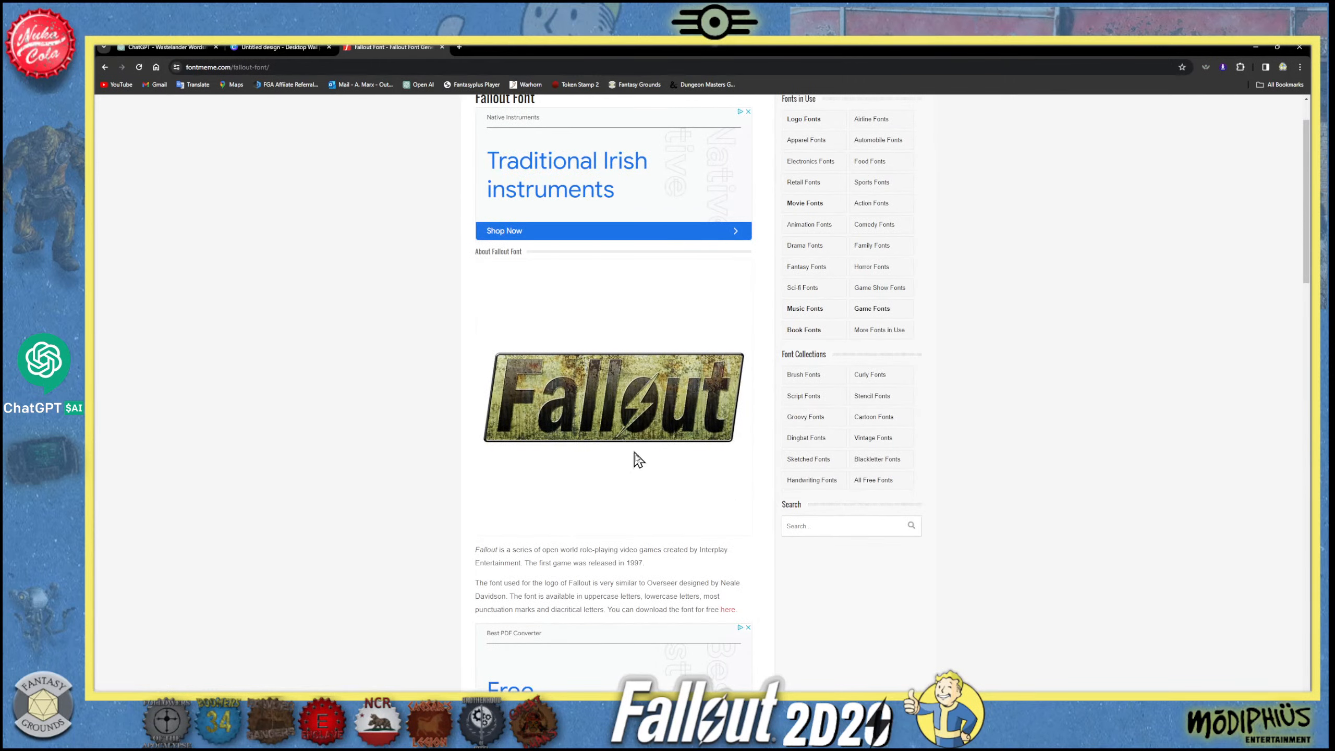
pyautogui.scroll(-8, 638, 461)
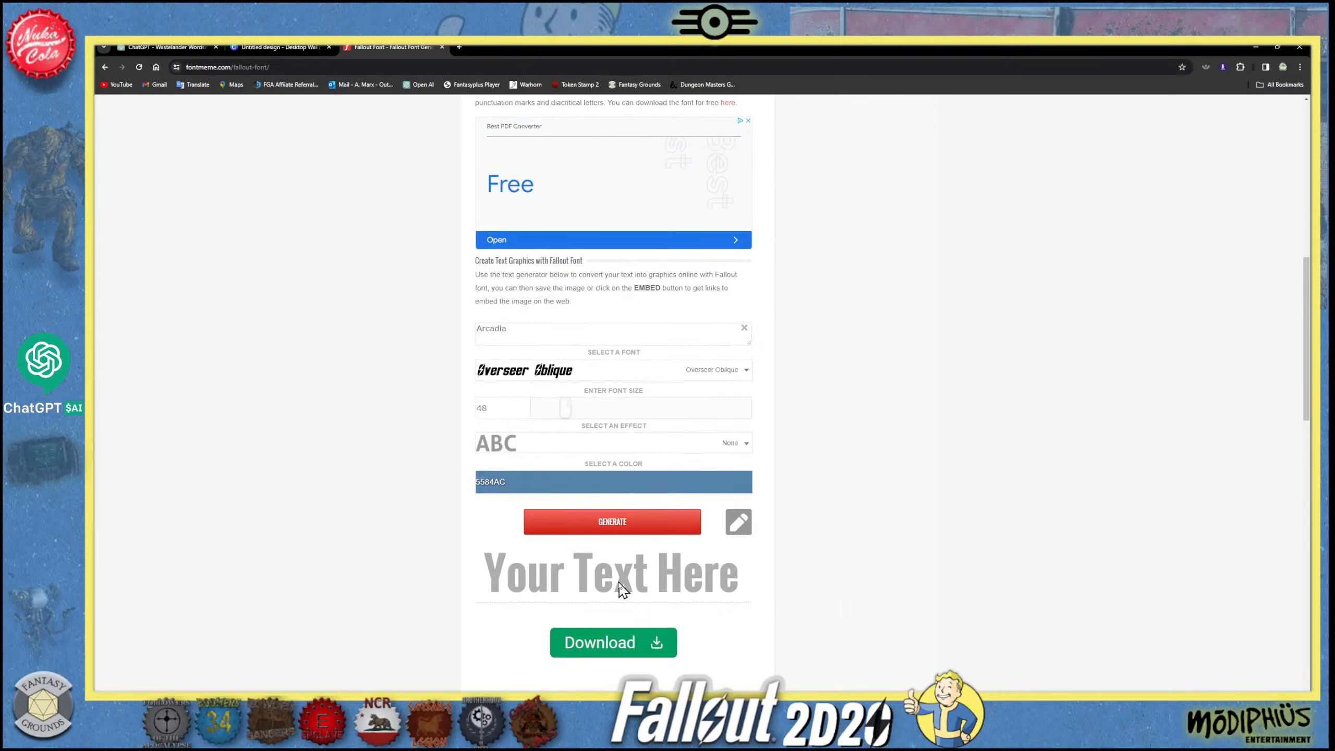
# - Try to set the Arcadia text's font size to 100
pyautogui.click(486, 342)
pyautogui.press('End')
pyautogui.moveTo(571, 416); pyautogui.dragTo(458, 415)
pyautogui.click(868, 468)
pyautogui.moveTo(507, 409); pyautogui.dragTo(455, 410)
pyautogui.write('100')
pyautogui.click(836, 412)
pyautogui.moveTo(486, 406); pyautogui.dragTo(467, 416)
pyautogui.click(826, 427)
# - Set the Arcadia text's font size to 300 and generate the graphic
pyautogui.moveTo(568, 415); pyautogui.dragTo(773, 421)
pyautogui.click(612, 528)
pyautogui.scroll(-2, 688, 561)
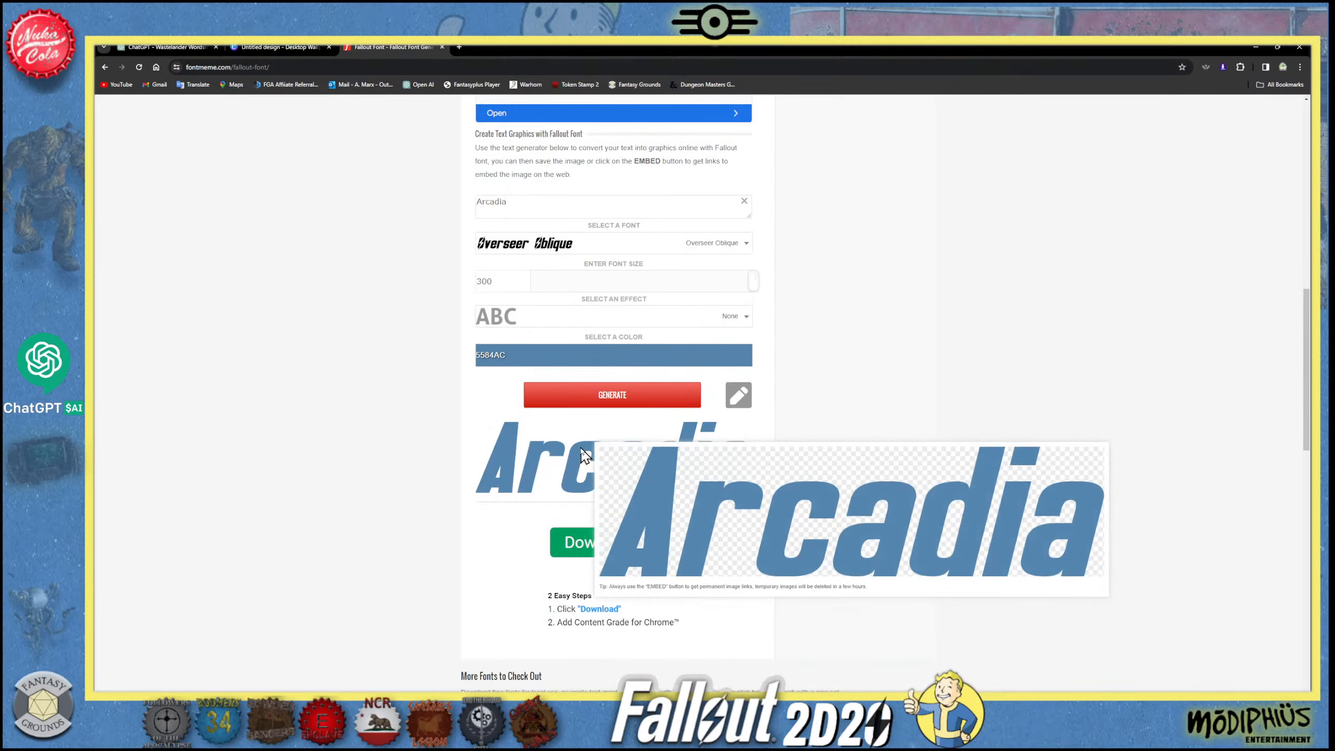
# - Set the Arcadia text's colour to black (000000) and regenerate the graphic
pyautogui.click(631, 353)
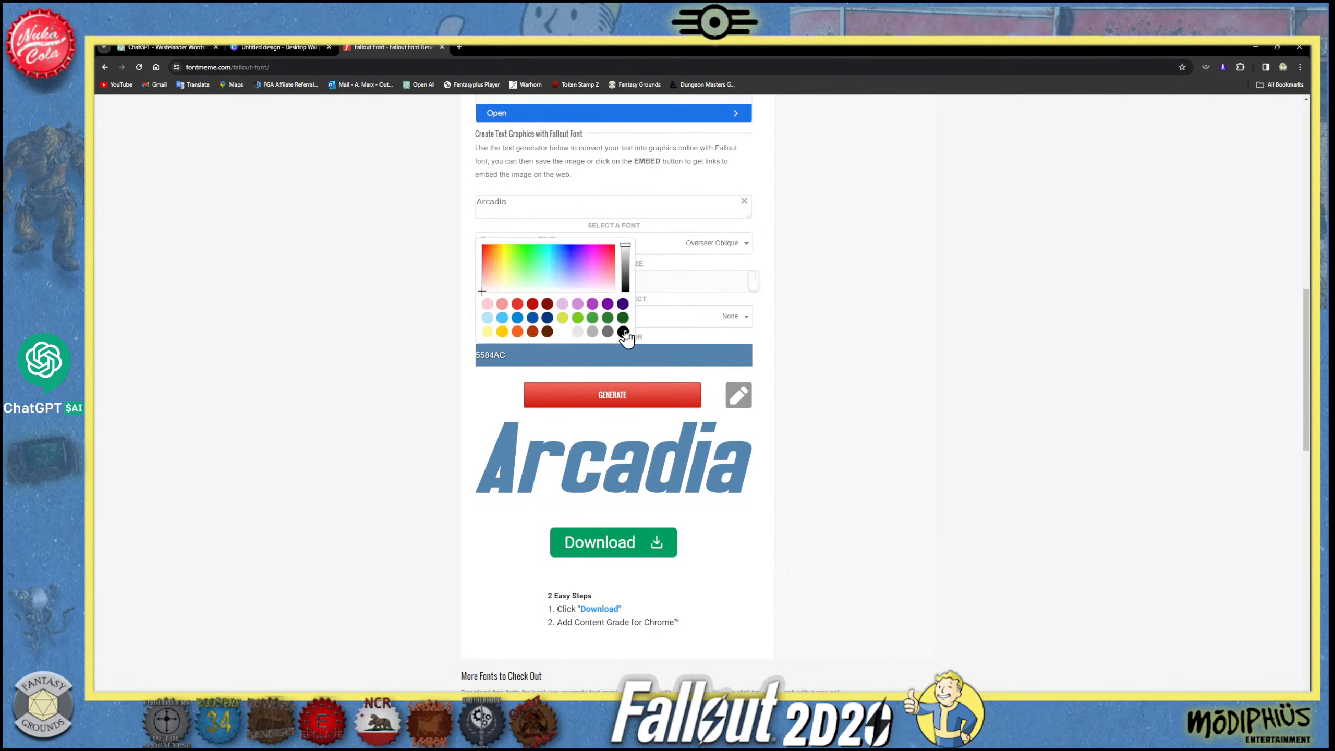
pyautogui.click(622, 331)
pyautogui.click(652, 394)
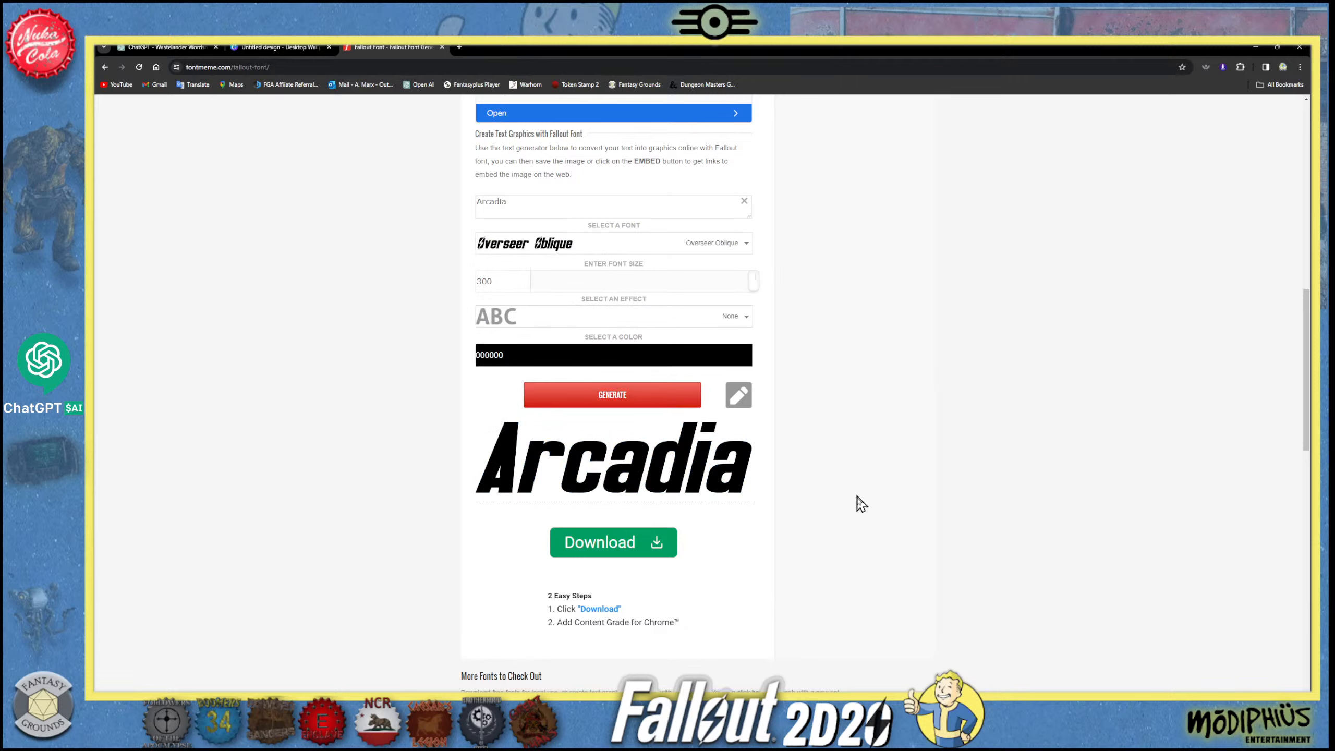
pyautogui.moveTo(728, 476)
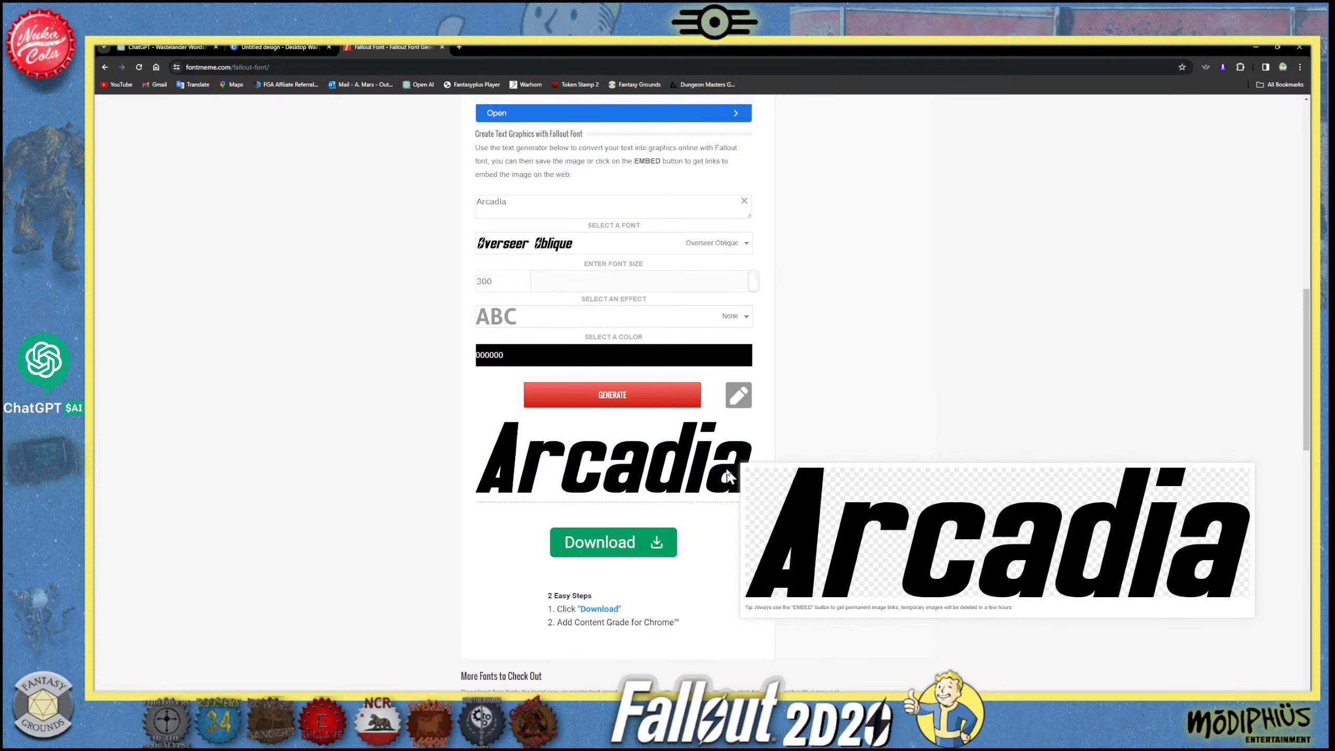
pyautogui.scroll(-5, 650, 546)
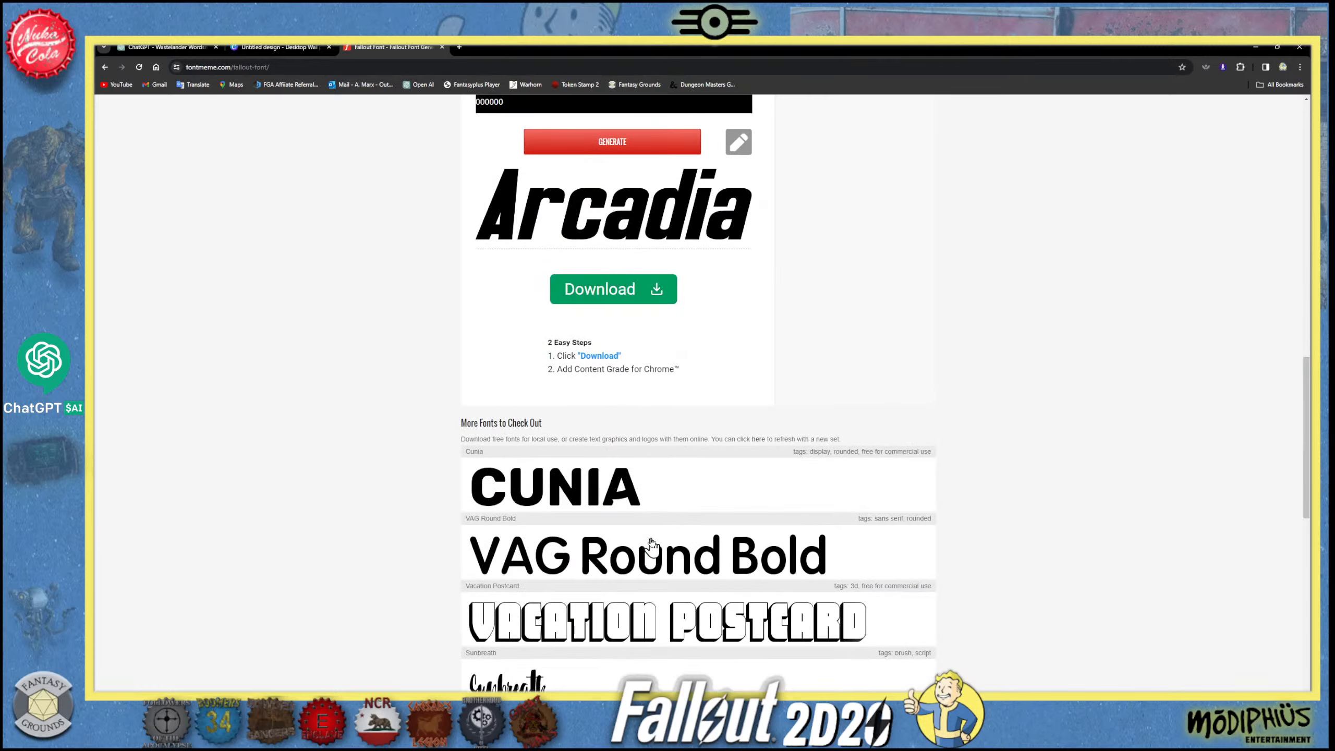
pyautogui.scroll(1, 651, 545)
pyautogui.click(613, 377)
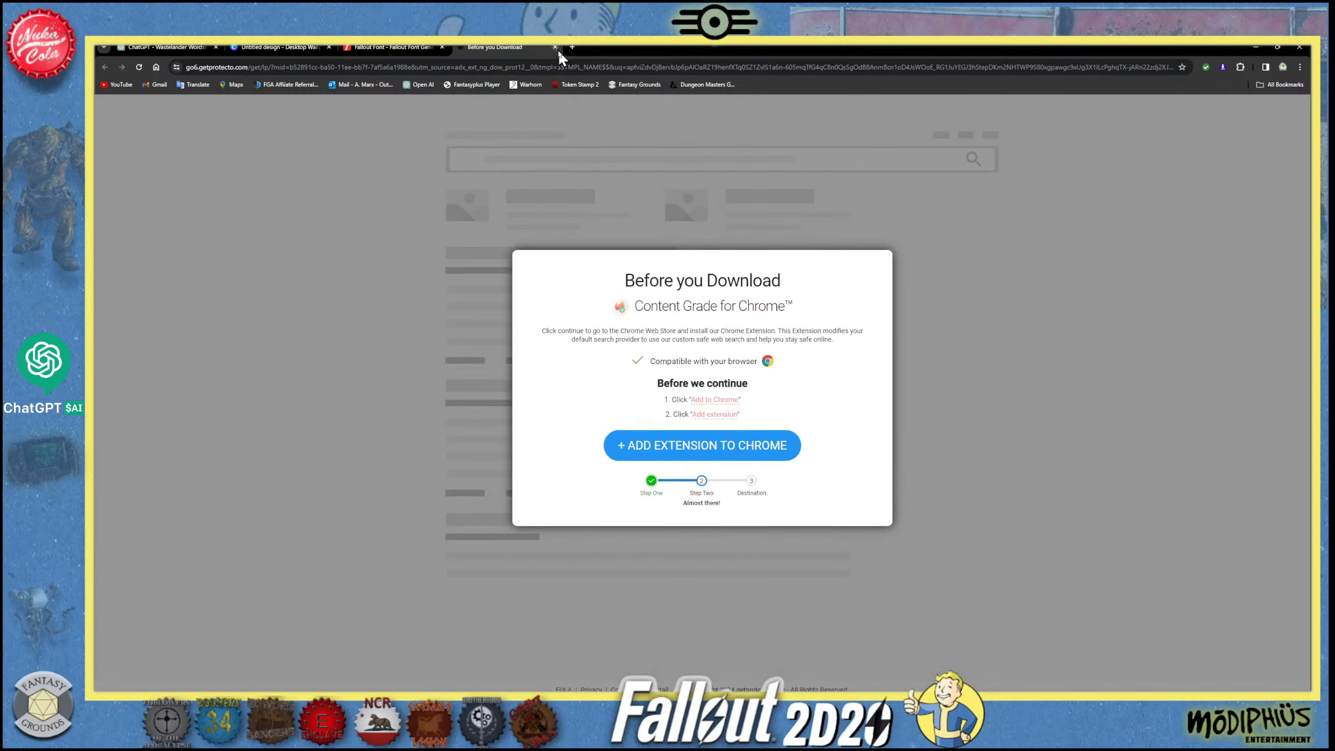
pyautogui.click(556, 47)
# - Copy the generated Arcadia graphic onto page 2 of the Canva design and shrink it into the page's upper-left corner
pyautogui.scroll(2, 682, 396)
pyautogui.moveTo(716, 427)
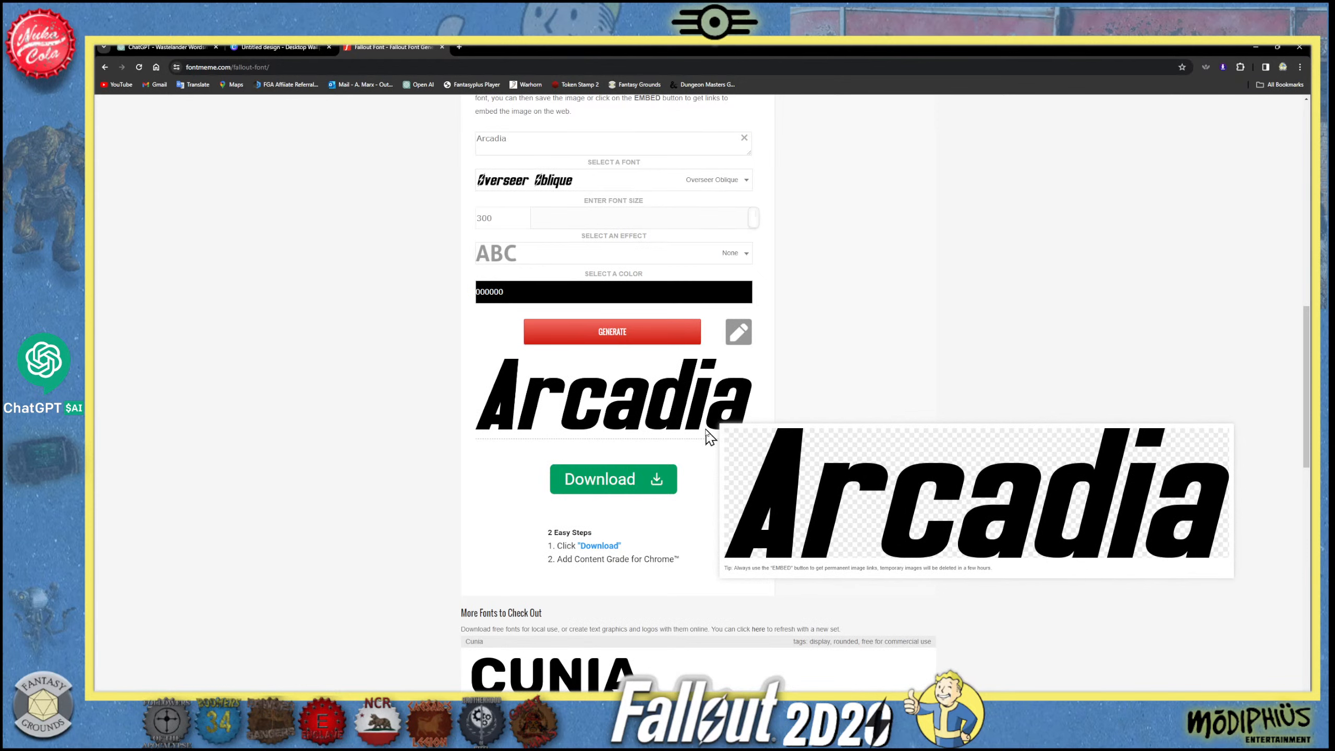
pyautogui.rightClick(664, 389)
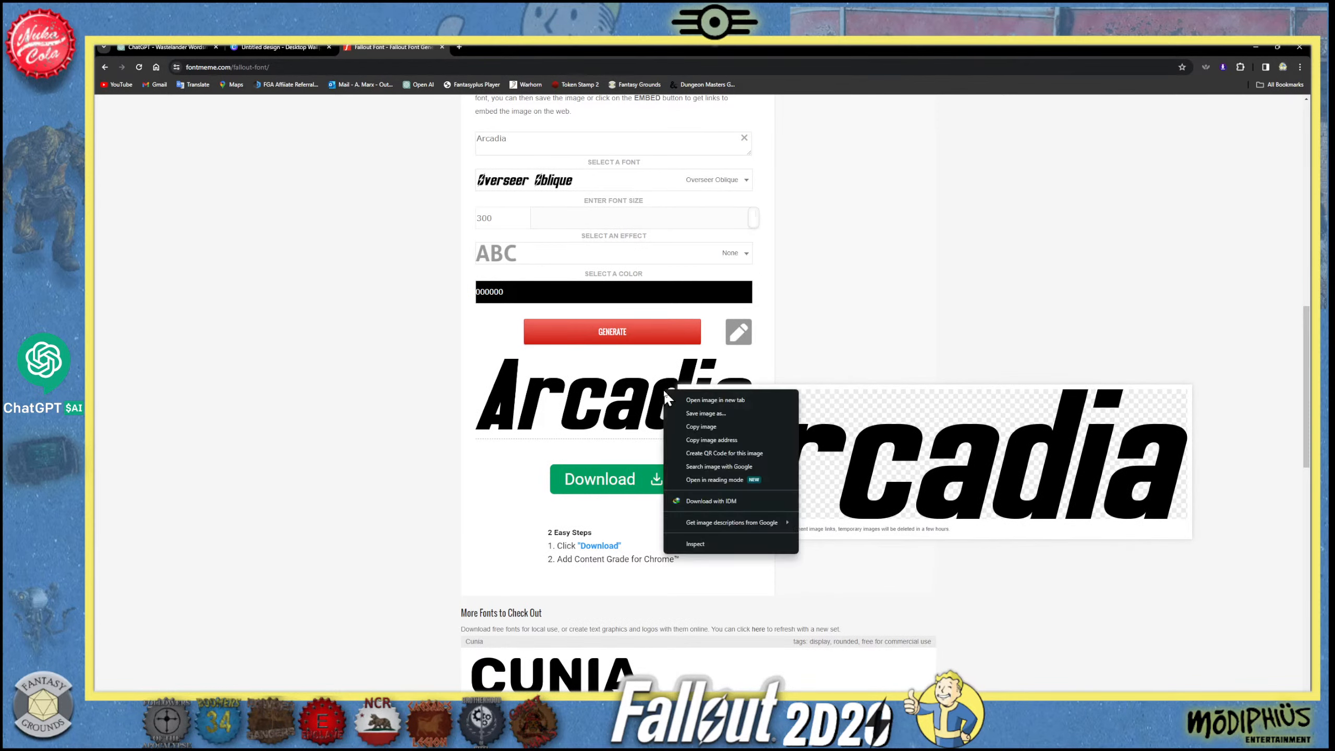
pyautogui.click(707, 427)
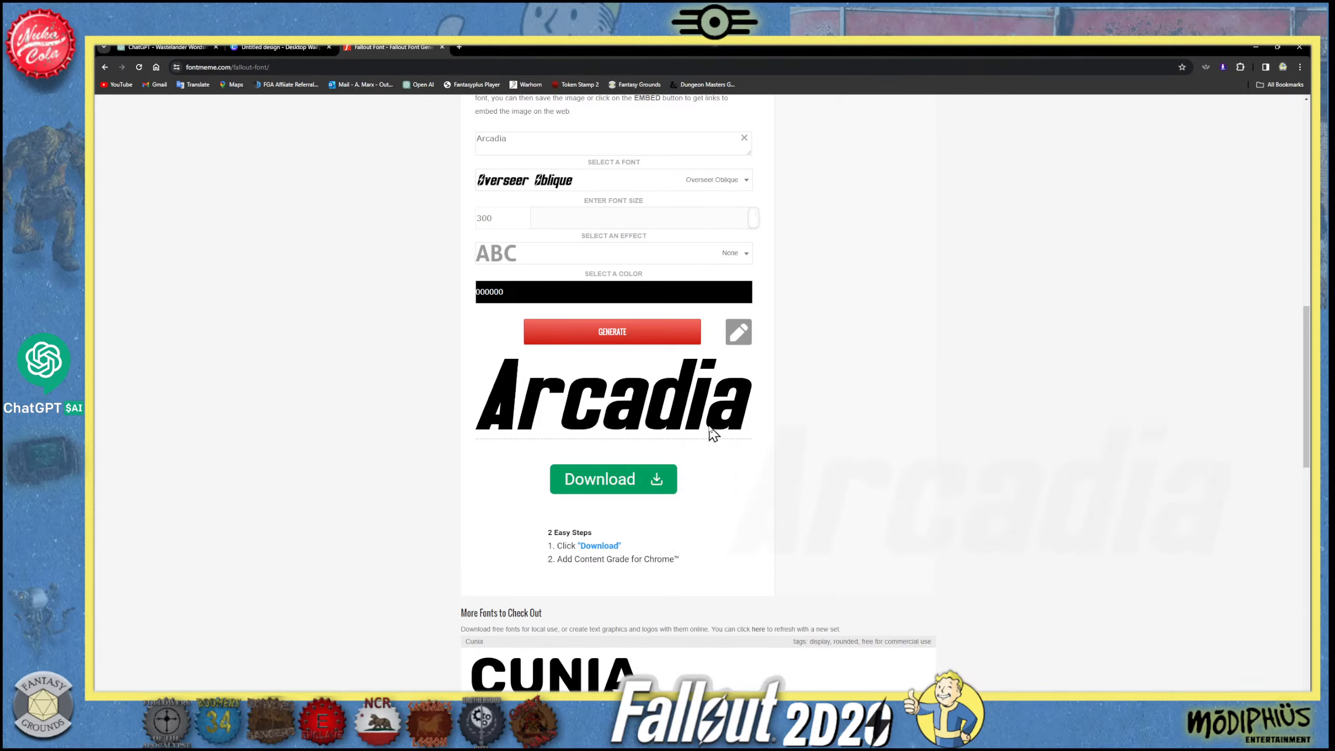
pyautogui.click(275, 50)
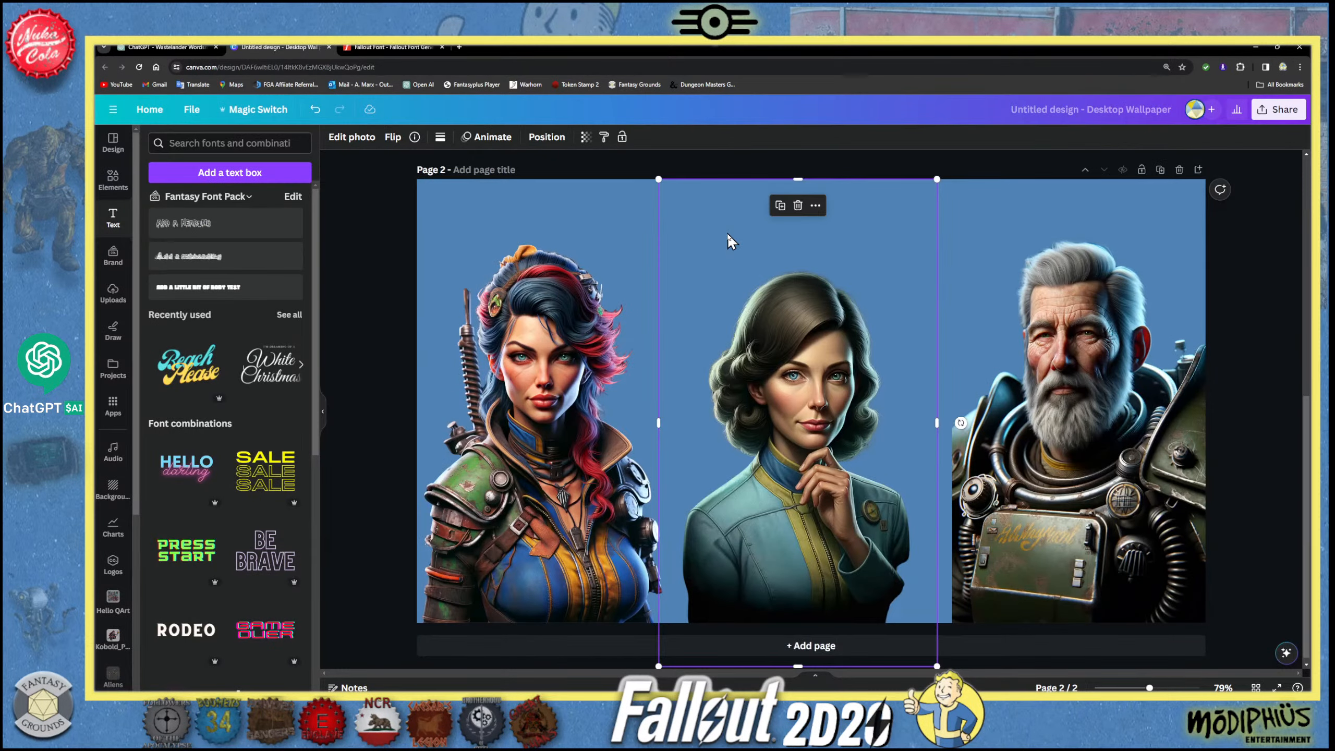
pyautogui.hotkey('ctrl', 'v')
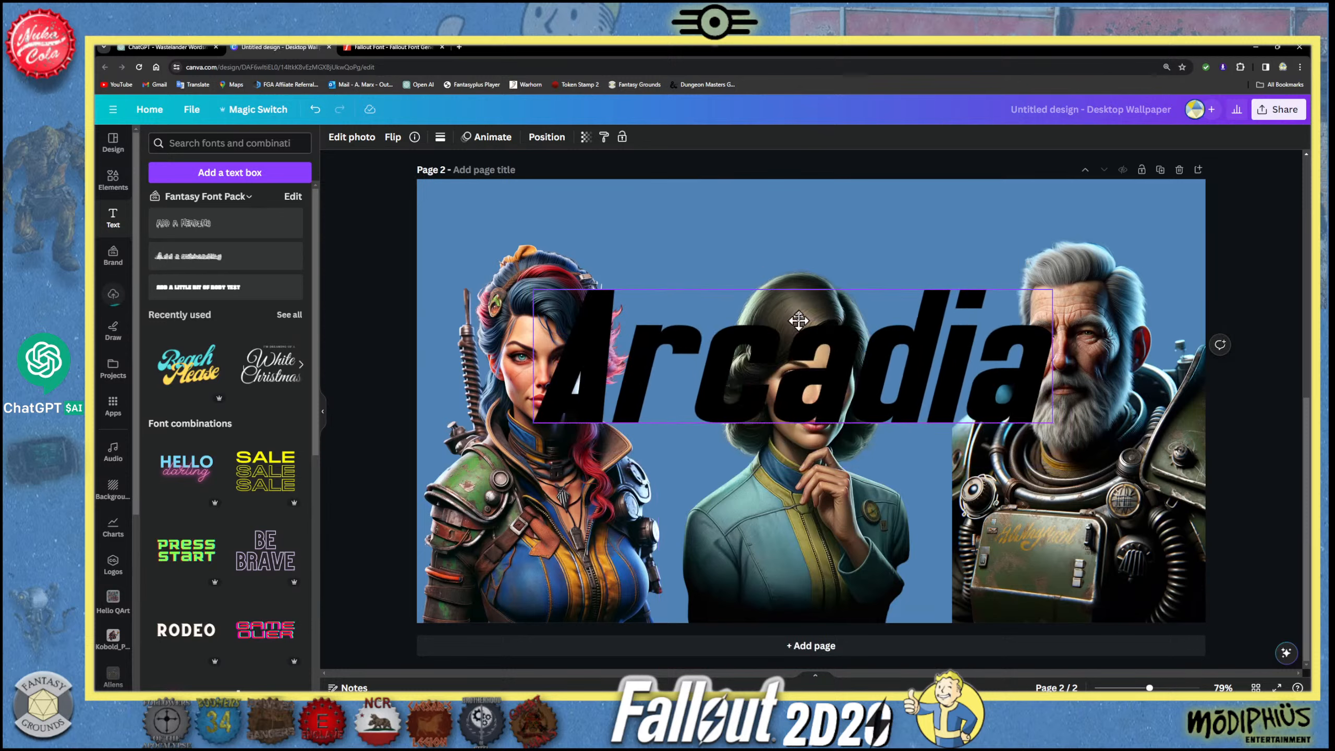
pyautogui.moveTo(799, 321); pyautogui.dragTo(805, 219)
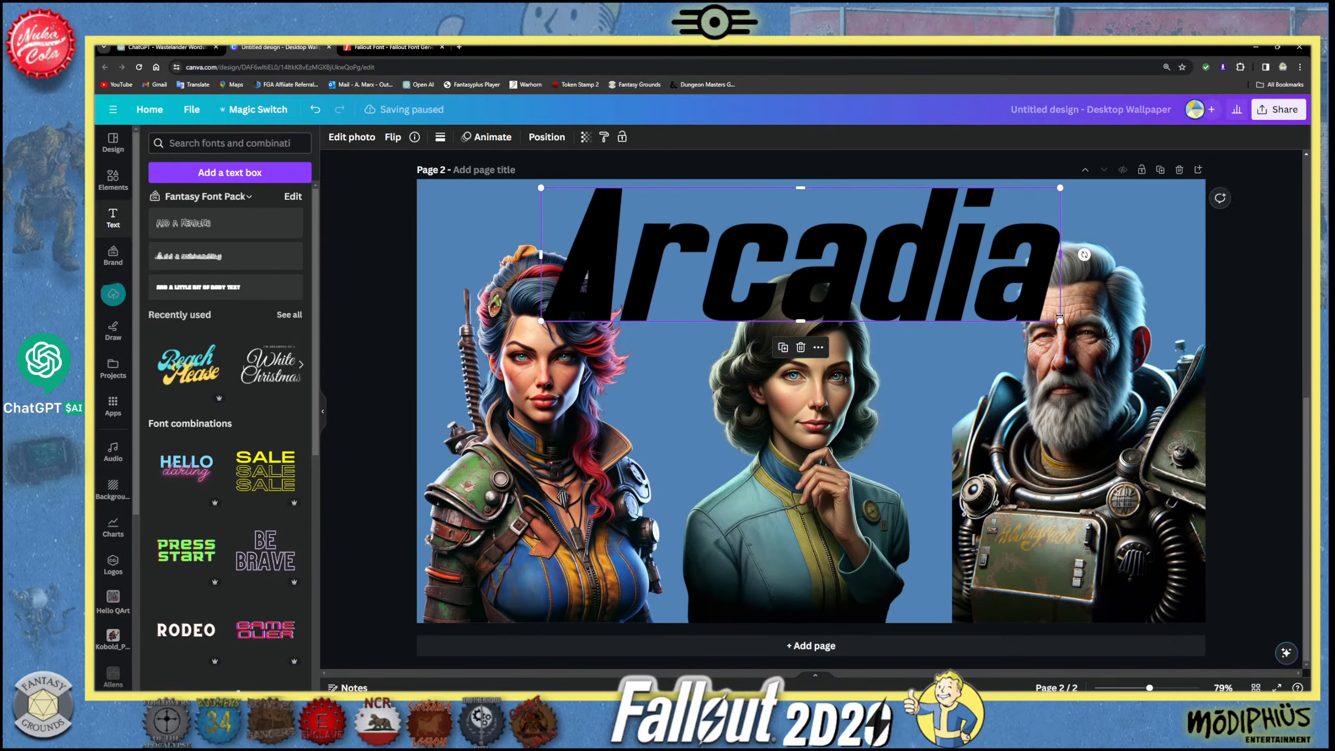
pyautogui.moveTo(1059, 321); pyautogui.dragTo(552, 209)
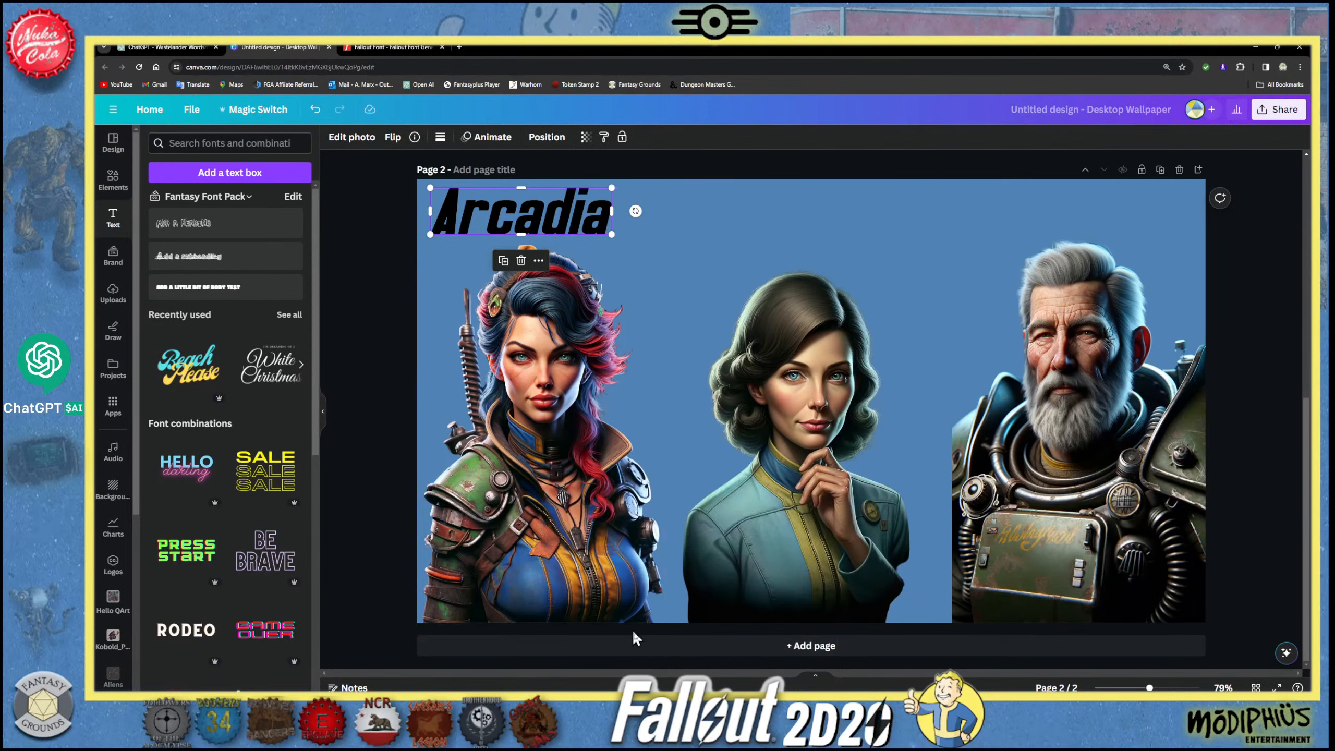
# - Add a third page to the design and copy the Desolation's Edge ruined city image from the ChatGPT conversation
pyautogui.click(654, 648)
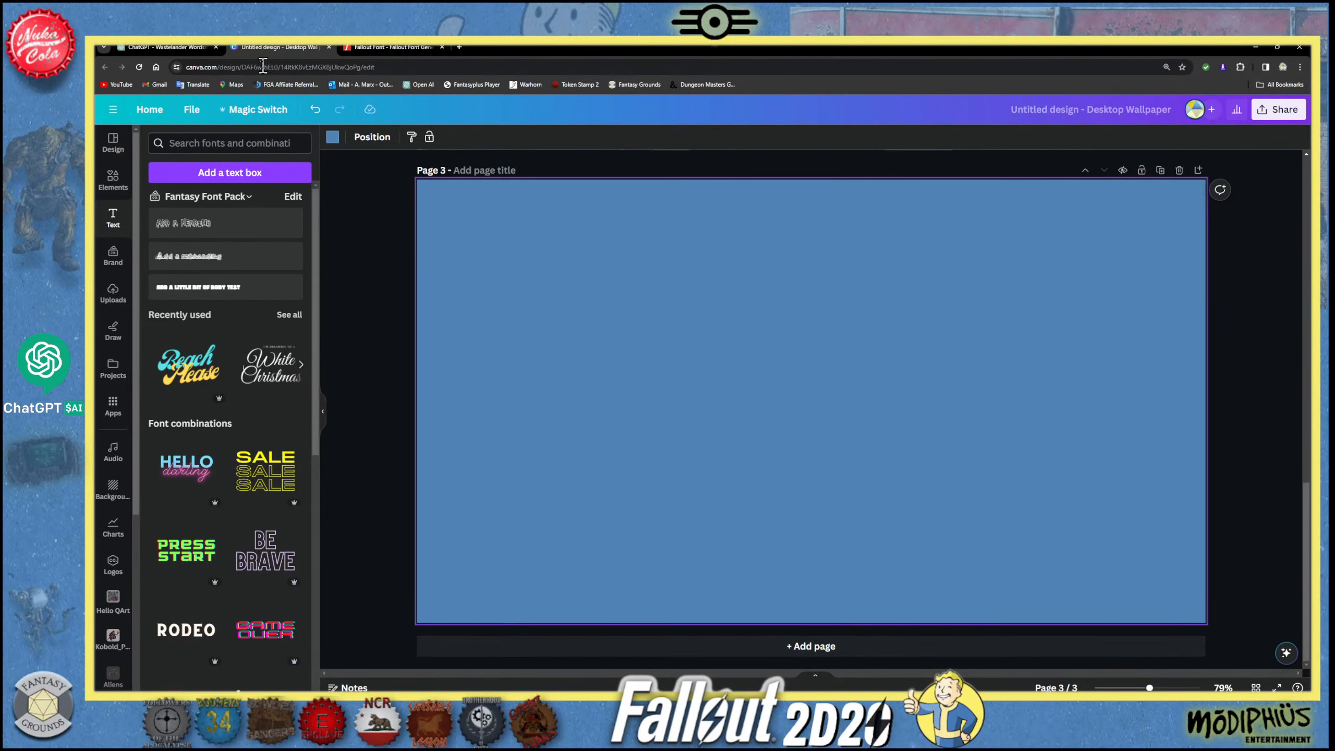
pyautogui.click(184, 49)
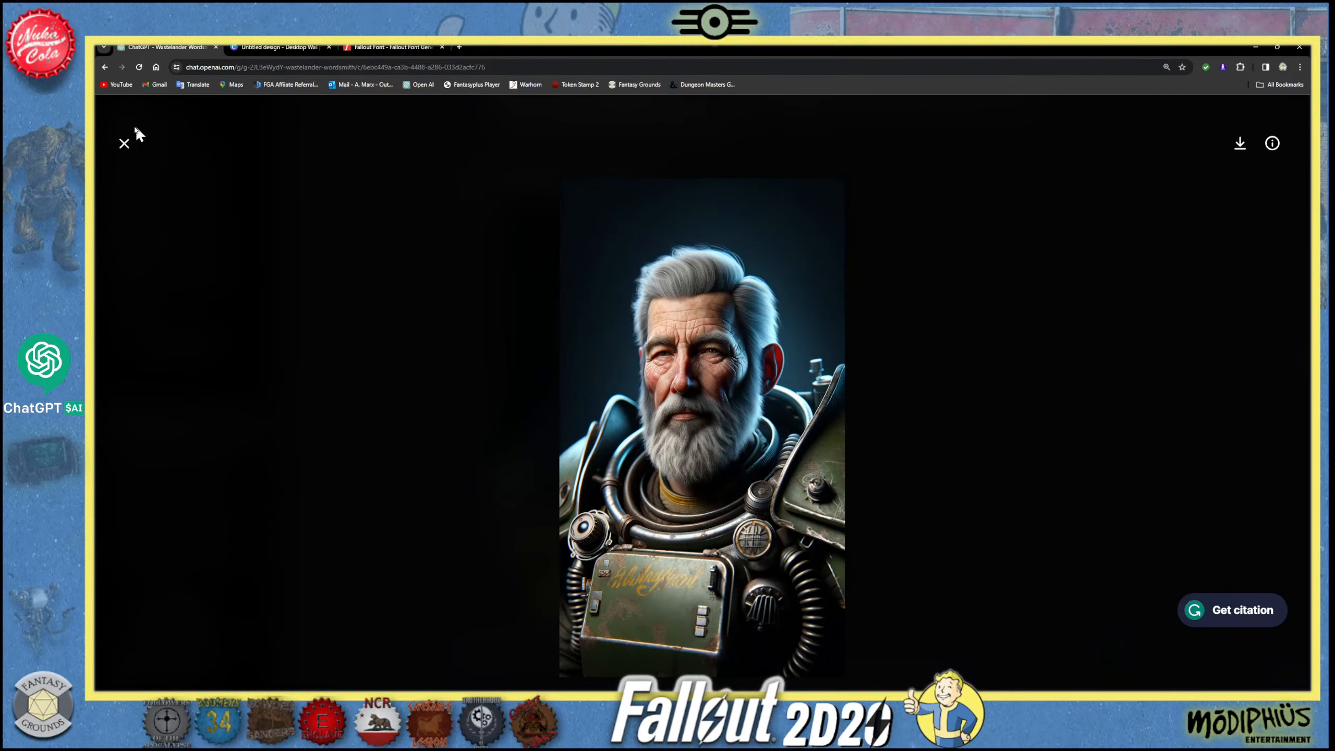
pyautogui.click(125, 144)
pyautogui.scroll(10, 589, 421)
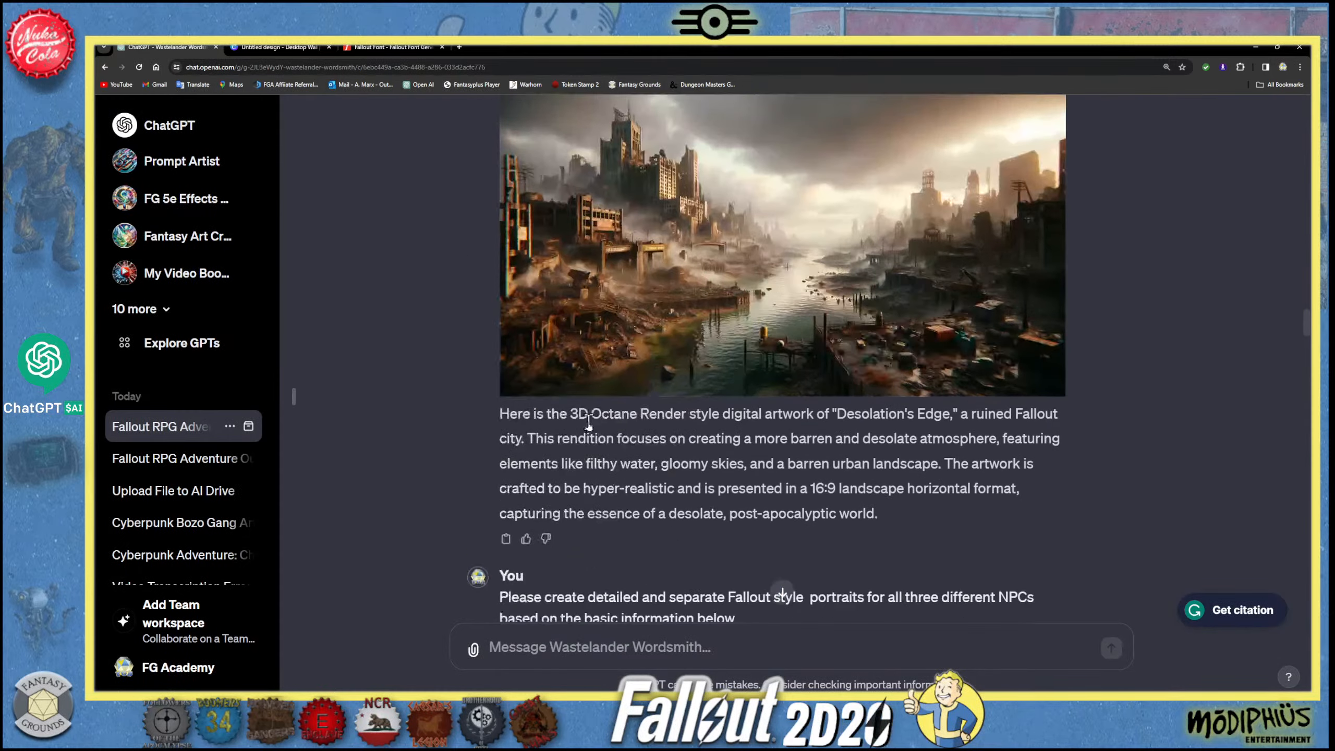
pyautogui.scroll(1, 589, 420)
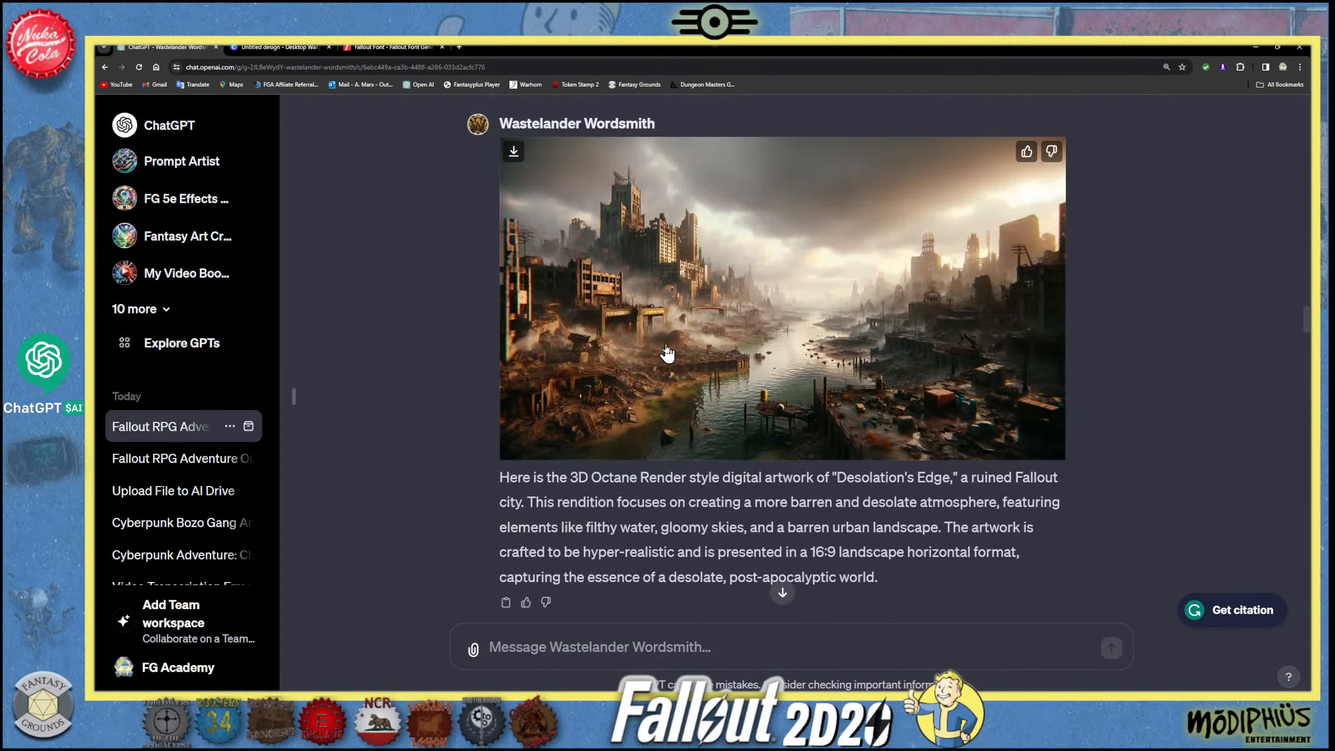
pyautogui.scroll(-5, 700, 408)
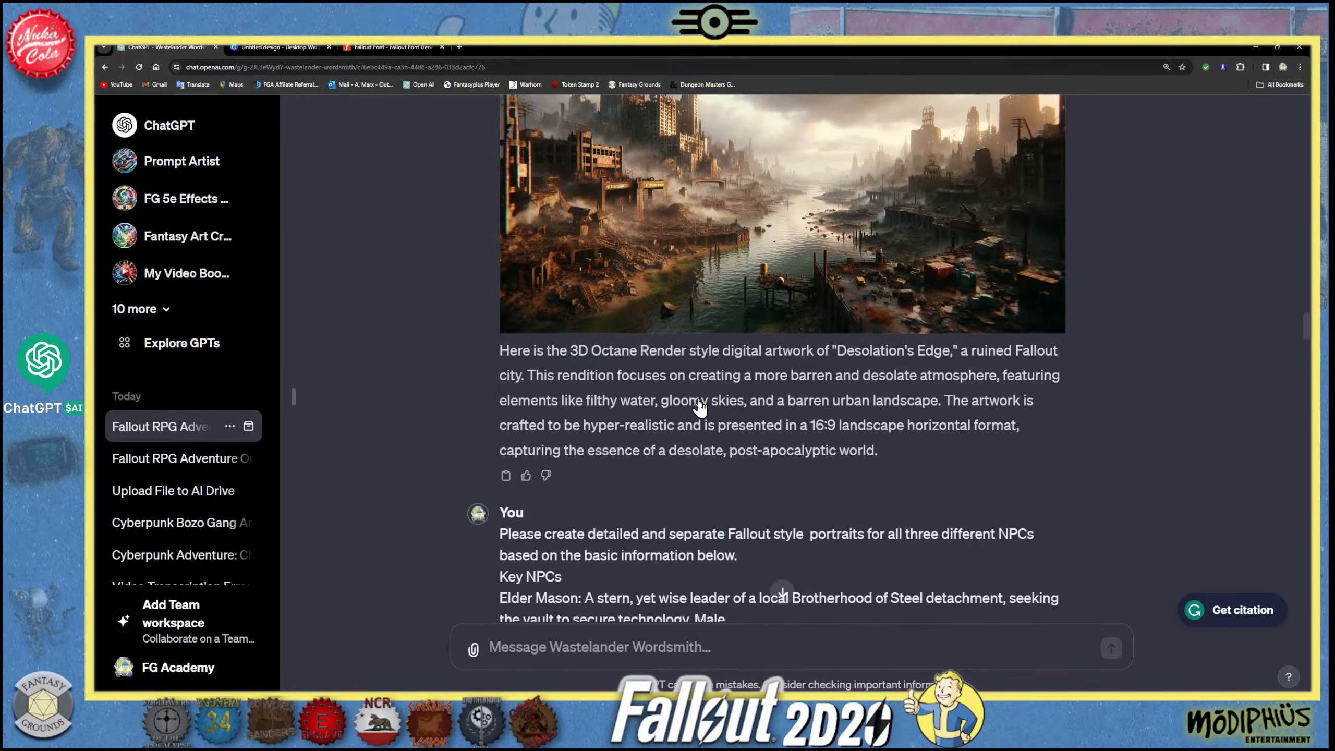
pyautogui.scroll(5, 700, 408)
pyautogui.click(734, 339)
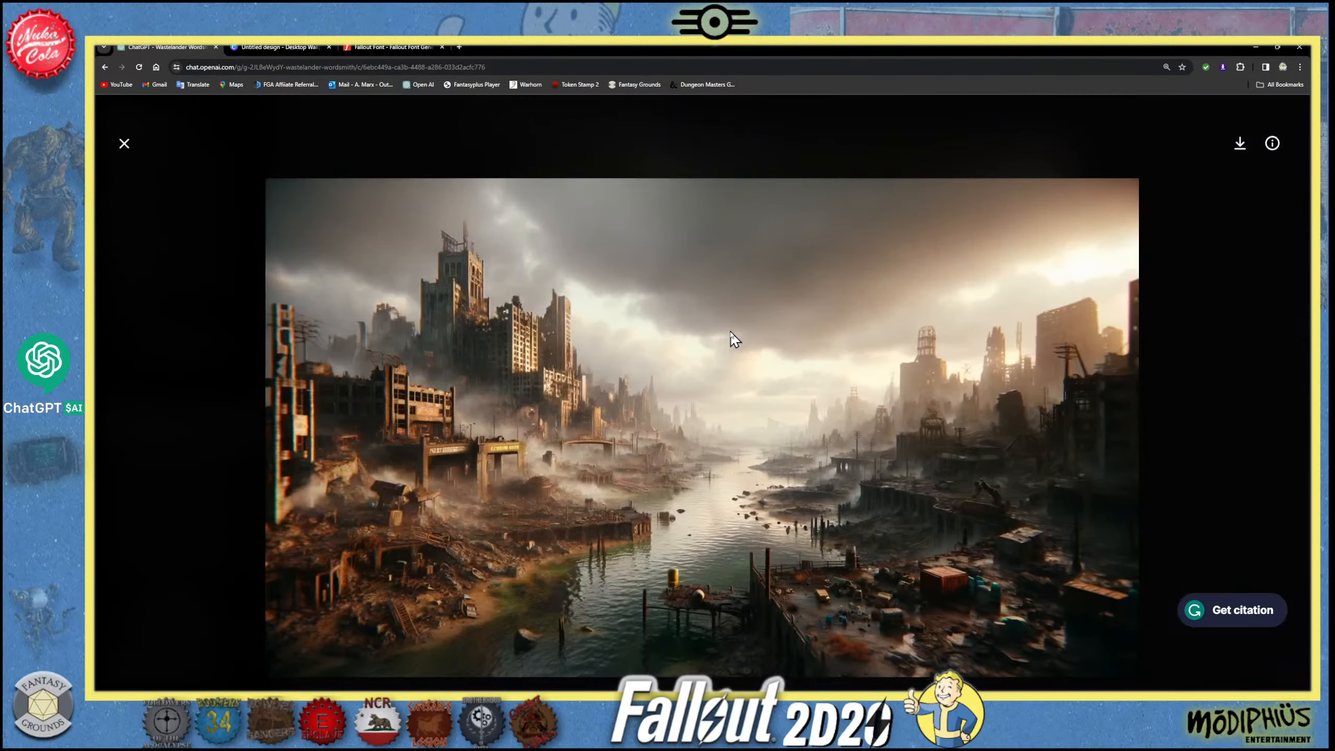
pyautogui.rightClick(611, 350)
pyautogui.click(665, 380)
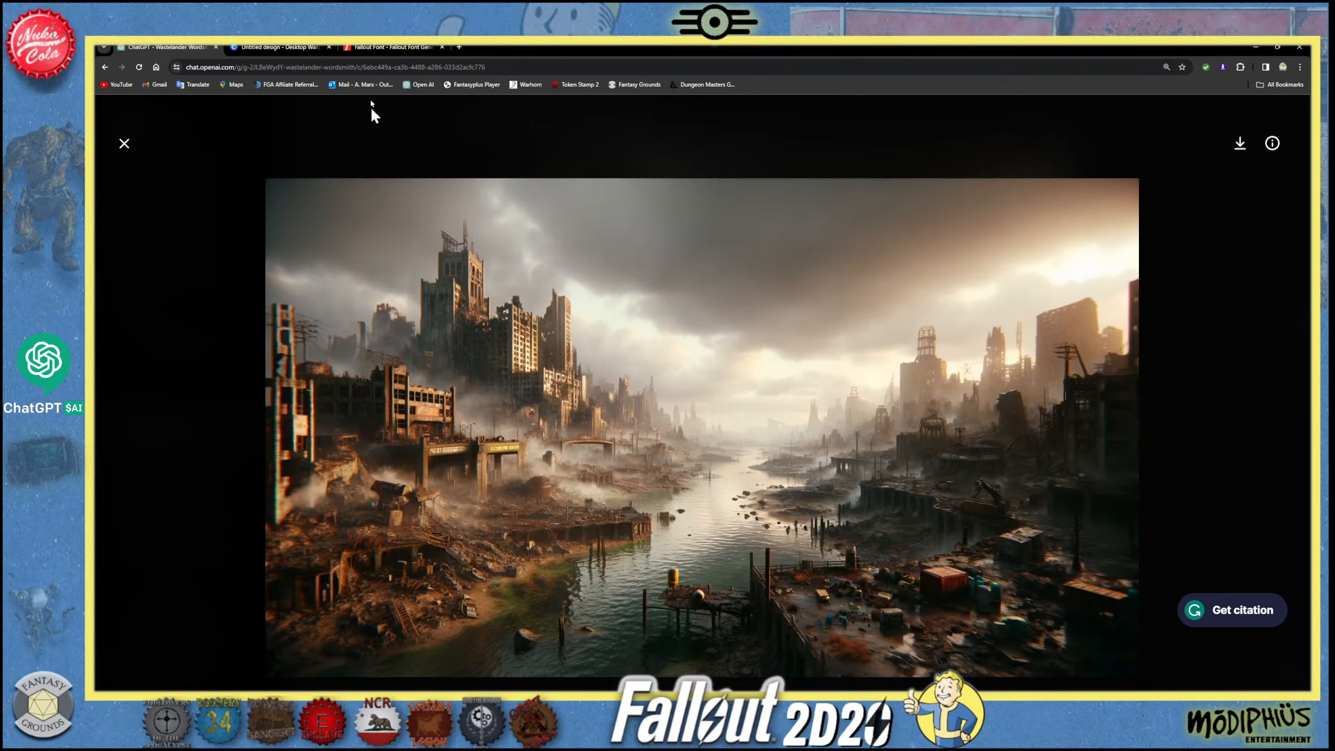
# - Paste the ruined city image onto page 3 in Canva and enlarge it until it covers the whole page
pyautogui.click(313, 49)
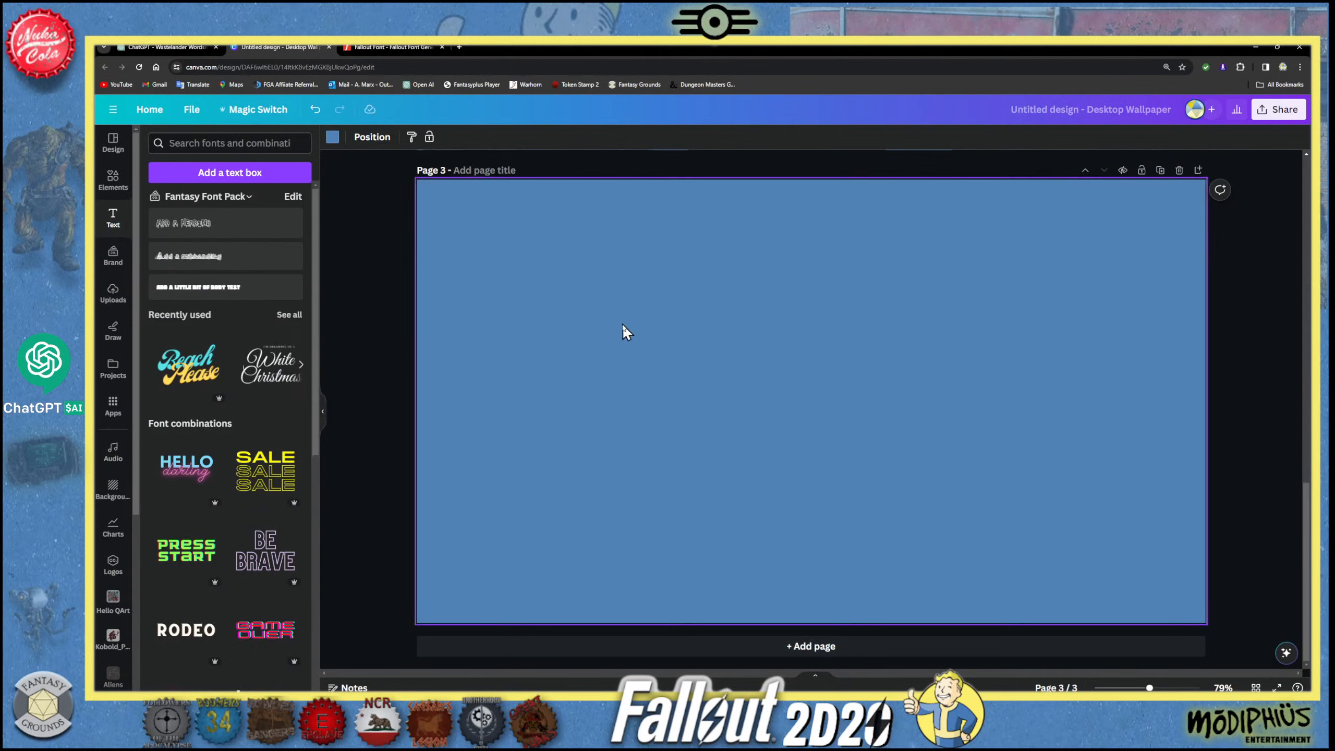
pyautogui.hotkey('ctrl', 'v')
pyautogui.moveTo(623, 334); pyautogui.dragTo(544, 277)
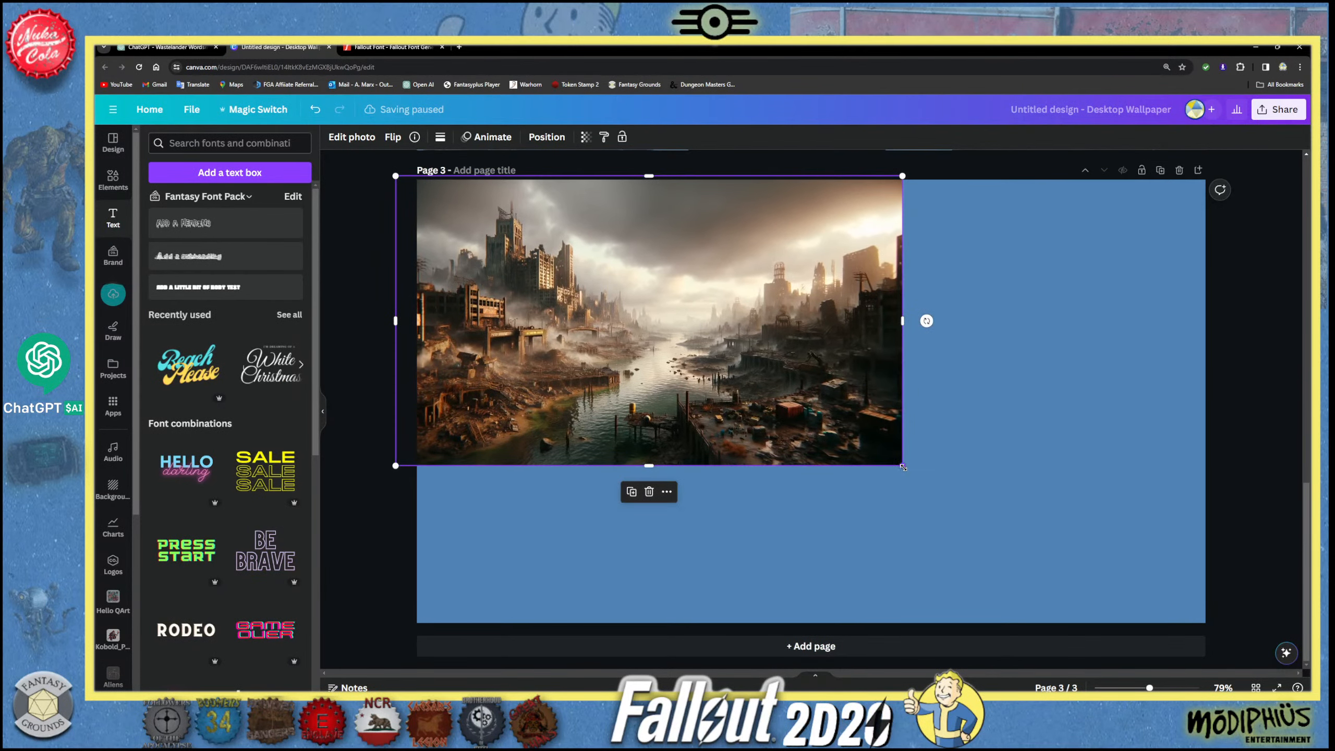
pyautogui.moveTo(903, 466); pyautogui.dragTo(1176, 626)
pyautogui.moveTo(1095, 570); pyautogui.dragTo(1032, 560)
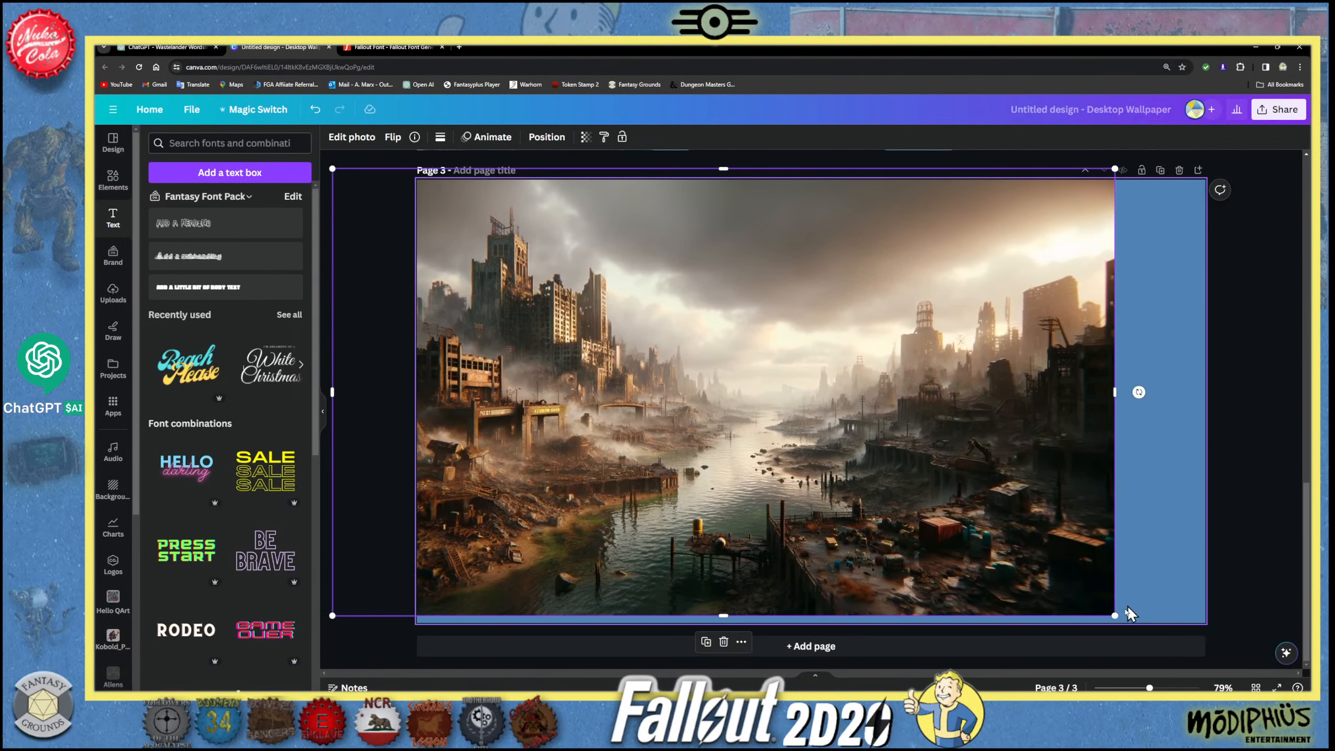
pyautogui.moveTo(1115, 616); pyautogui.dragTo(1219, 650)
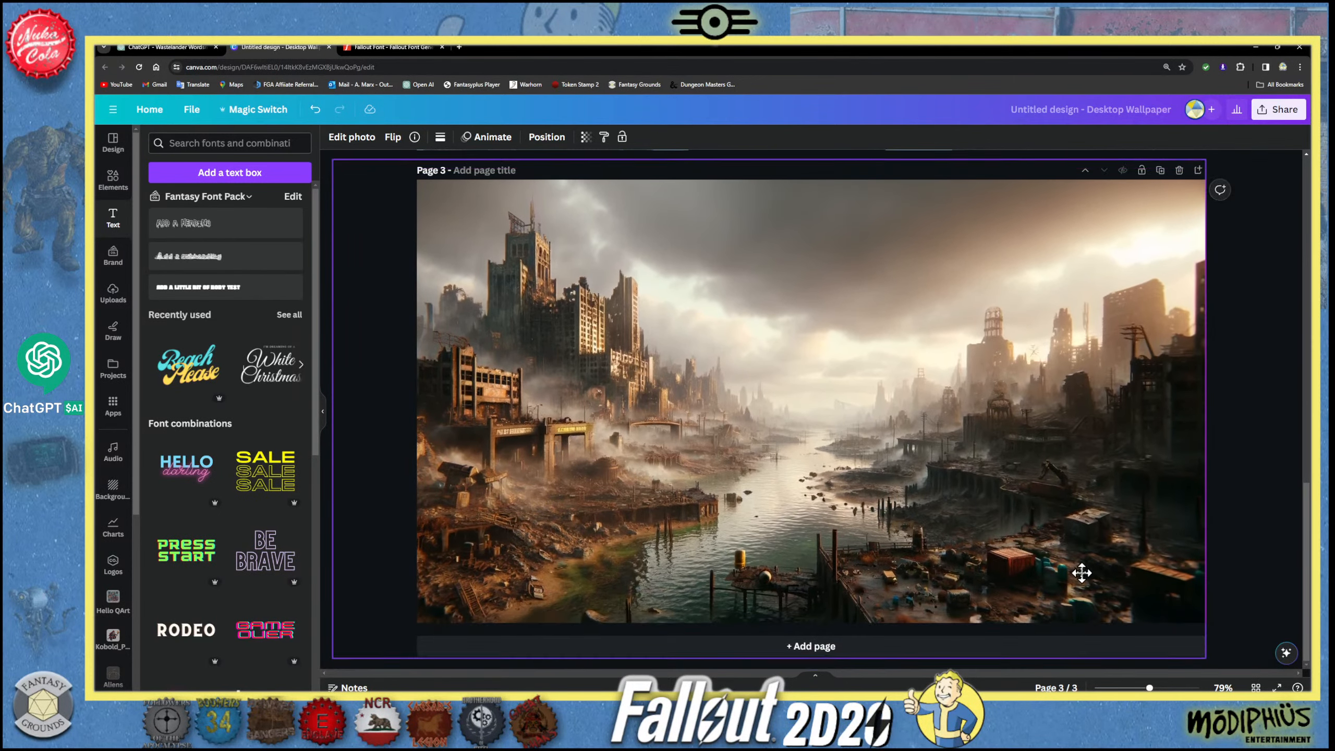
pyautogui.moveTo(1081, 572); pyautogui.dragTo(1081, 559)
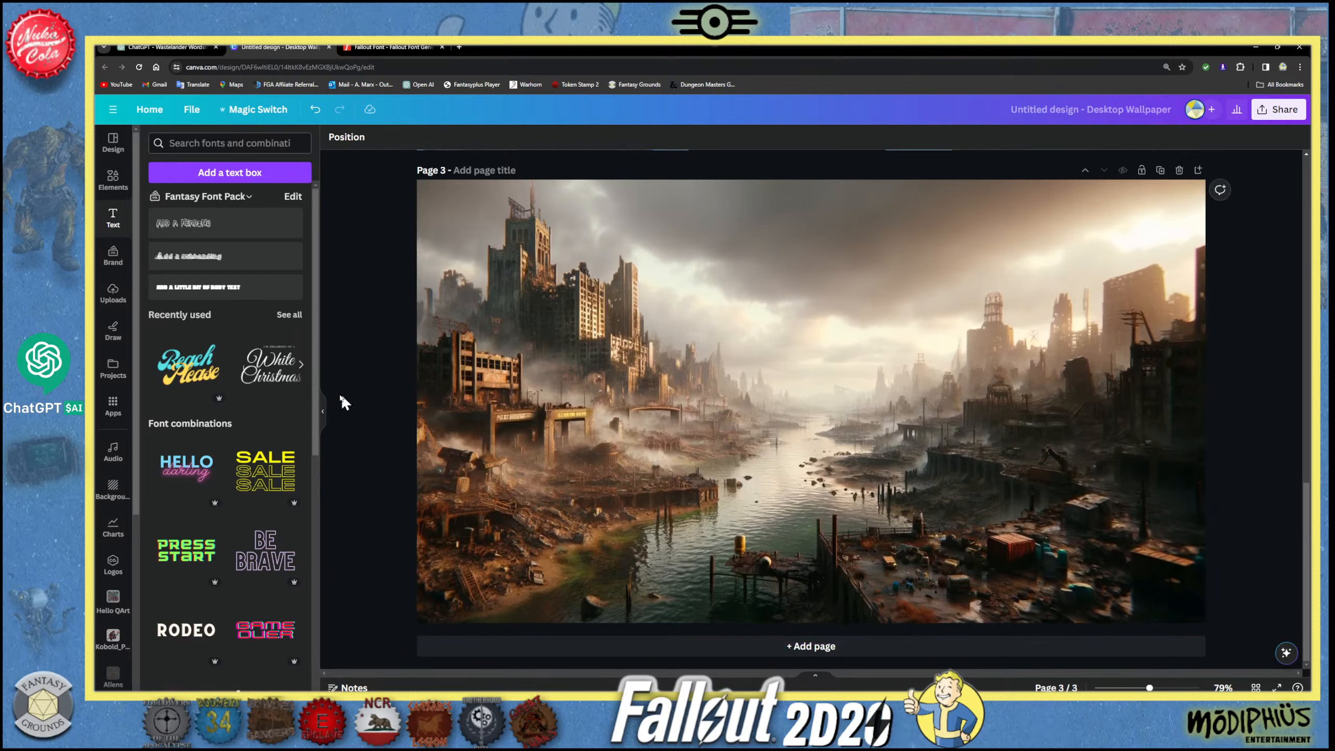
# - Crop the city image's overhang to the left edge of page 3 and fine-tune its size and position to fill the page
pyautogui.moveTo(332, 393); pyautogui.dragTo(417, 394)
pyautogui.moveTo(812, 642); pyautogui.dragTo(806, 624)
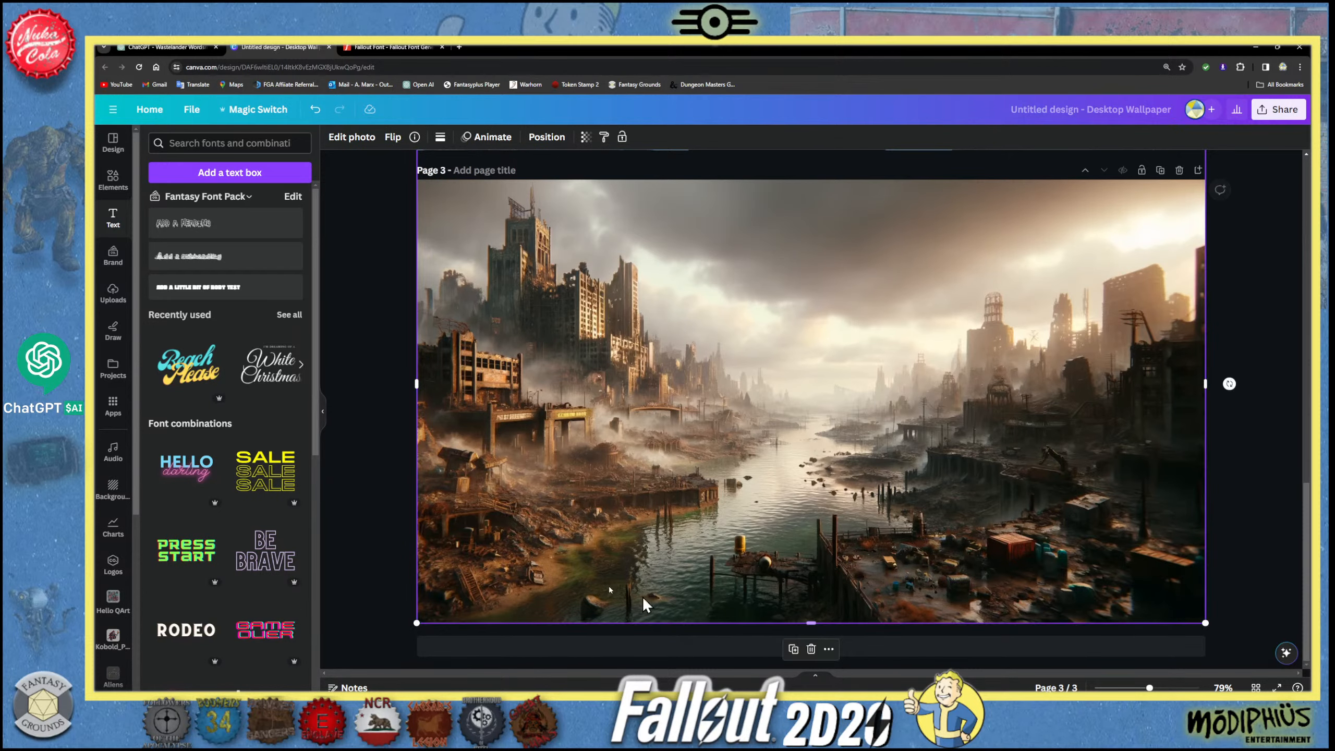
pyautogui.moveTo(746, 468); pyautogui.dragTo(732, 462)
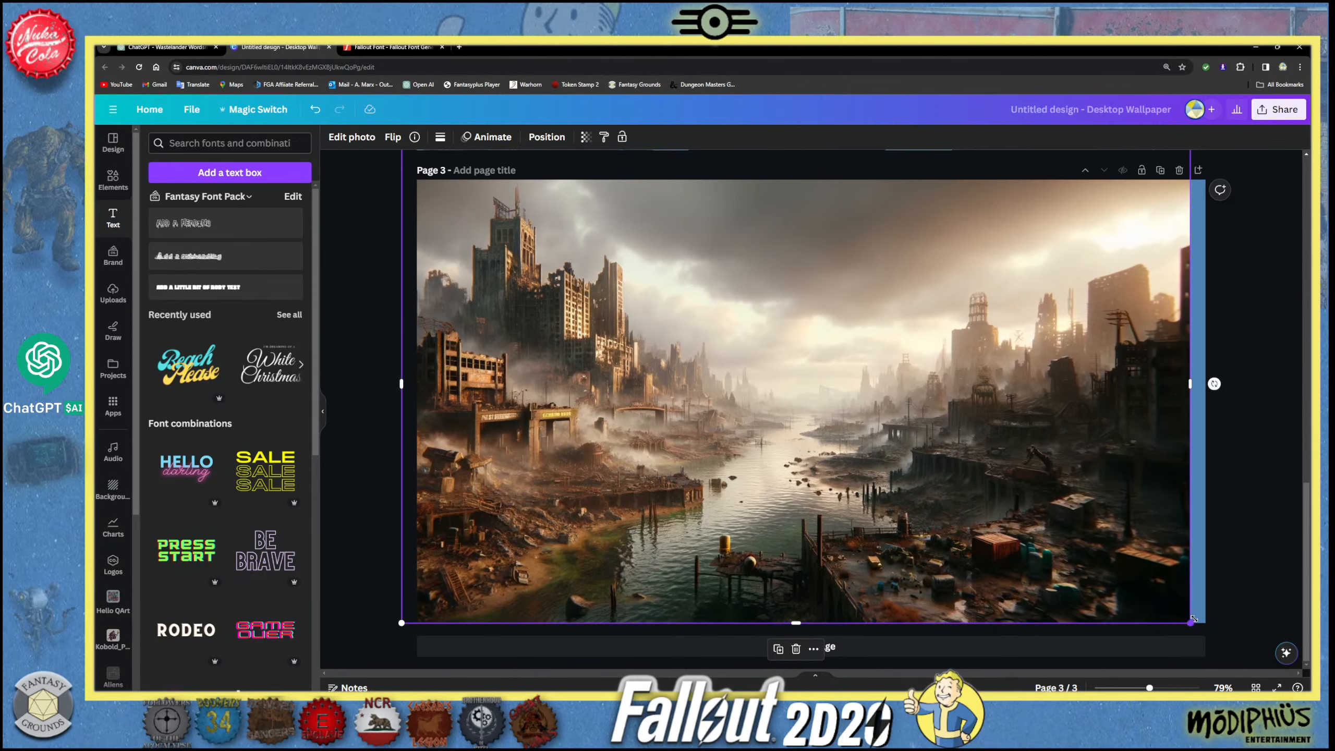
pyautogui.moveTo(1194, 619); pyautogui.dragTo(1209, 627)
pyautogui.moveTo(975, 532); pyautogui.dragTo(971, 531)
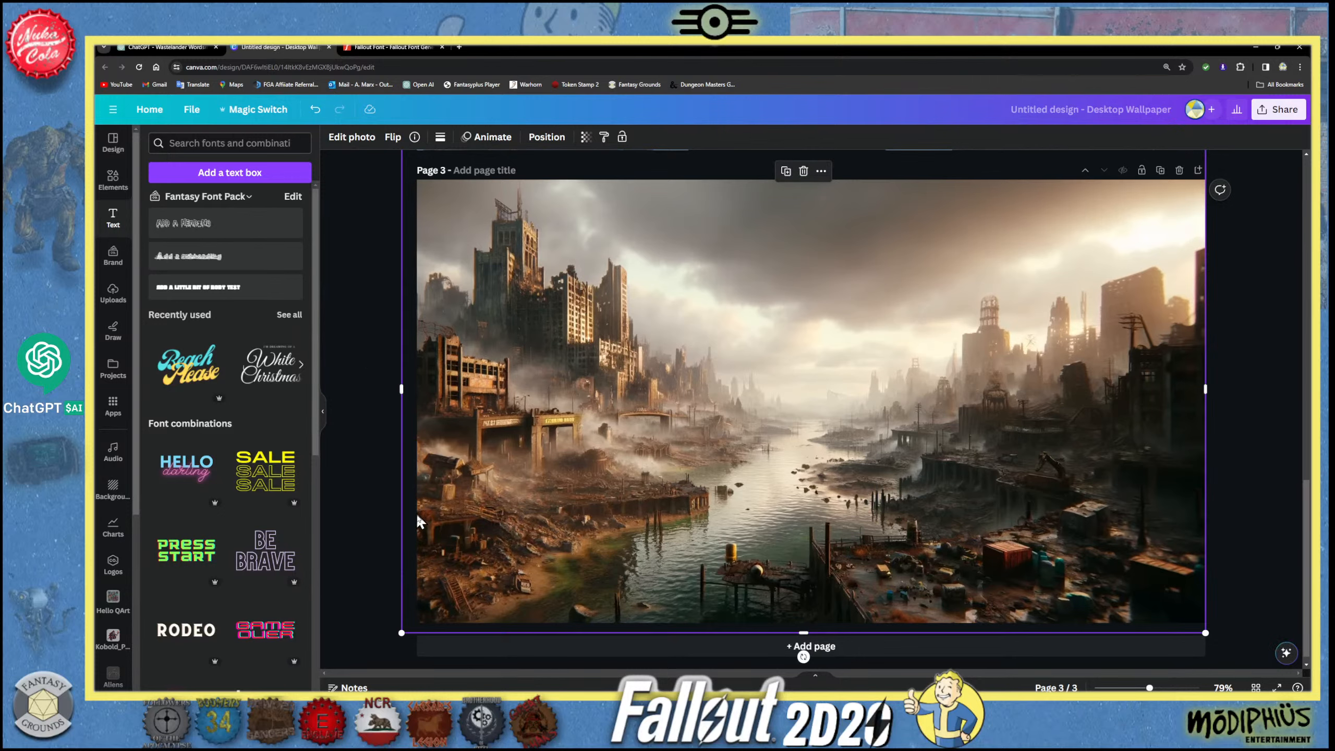
pyautogui.moveTo(402, 386); pyautogui.dragTo(418, 387)
pyautogui.click(374, 394)
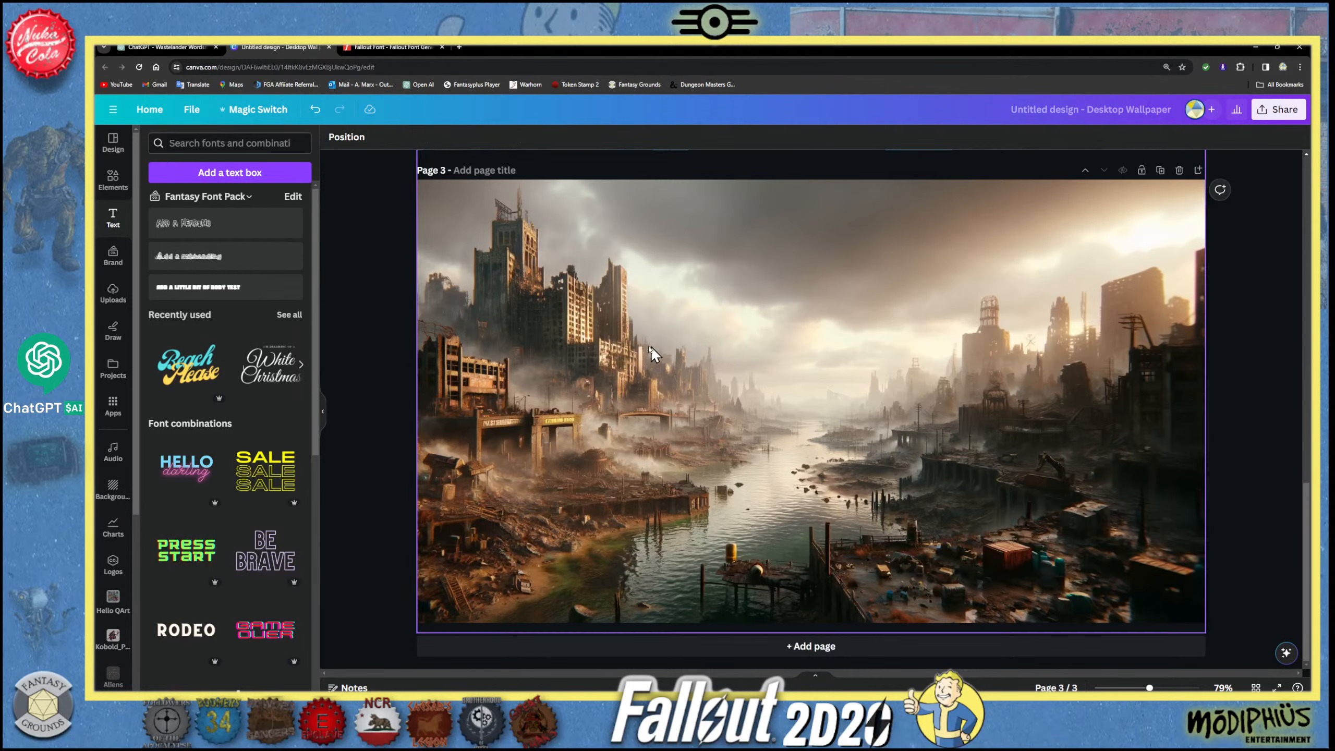
# - Copy the Arcadia graphic from page 2 and paste it onto page 3
pyautogui.scroll(10, 543, 351)
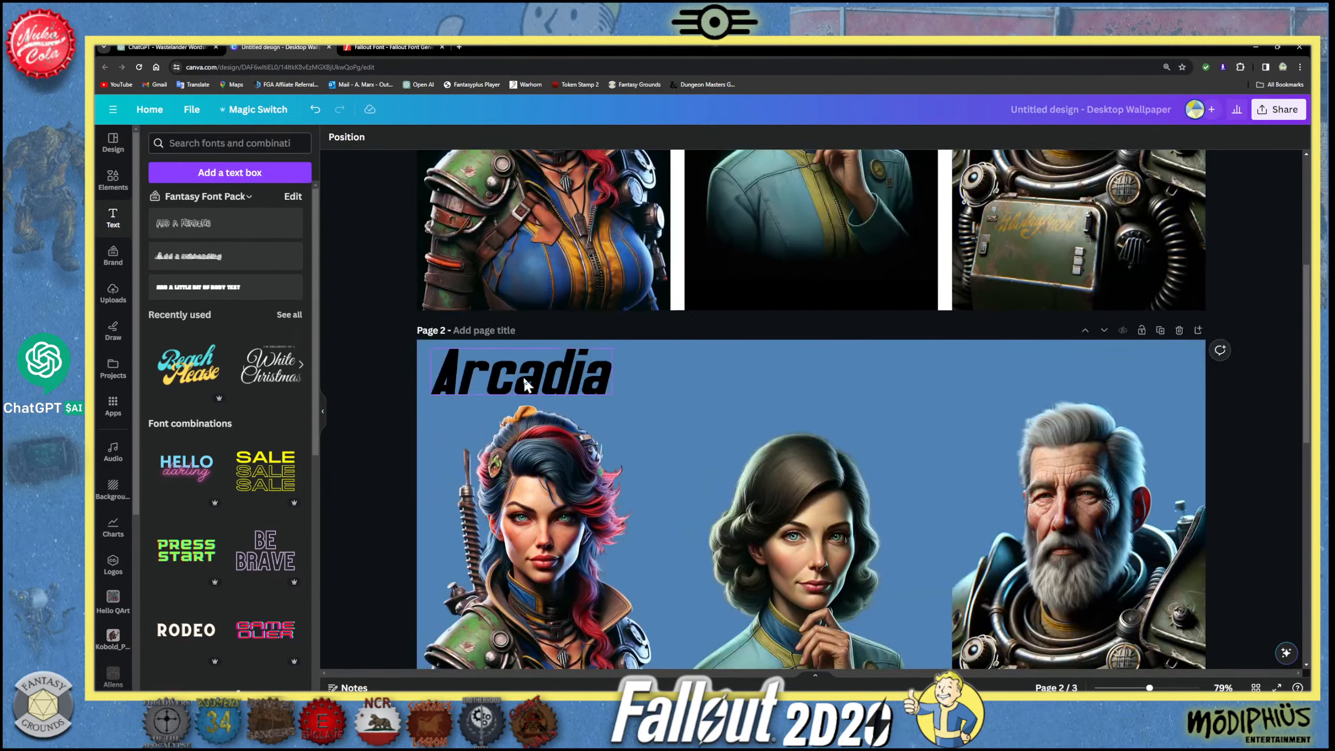
pyautogui.click(527, 381)
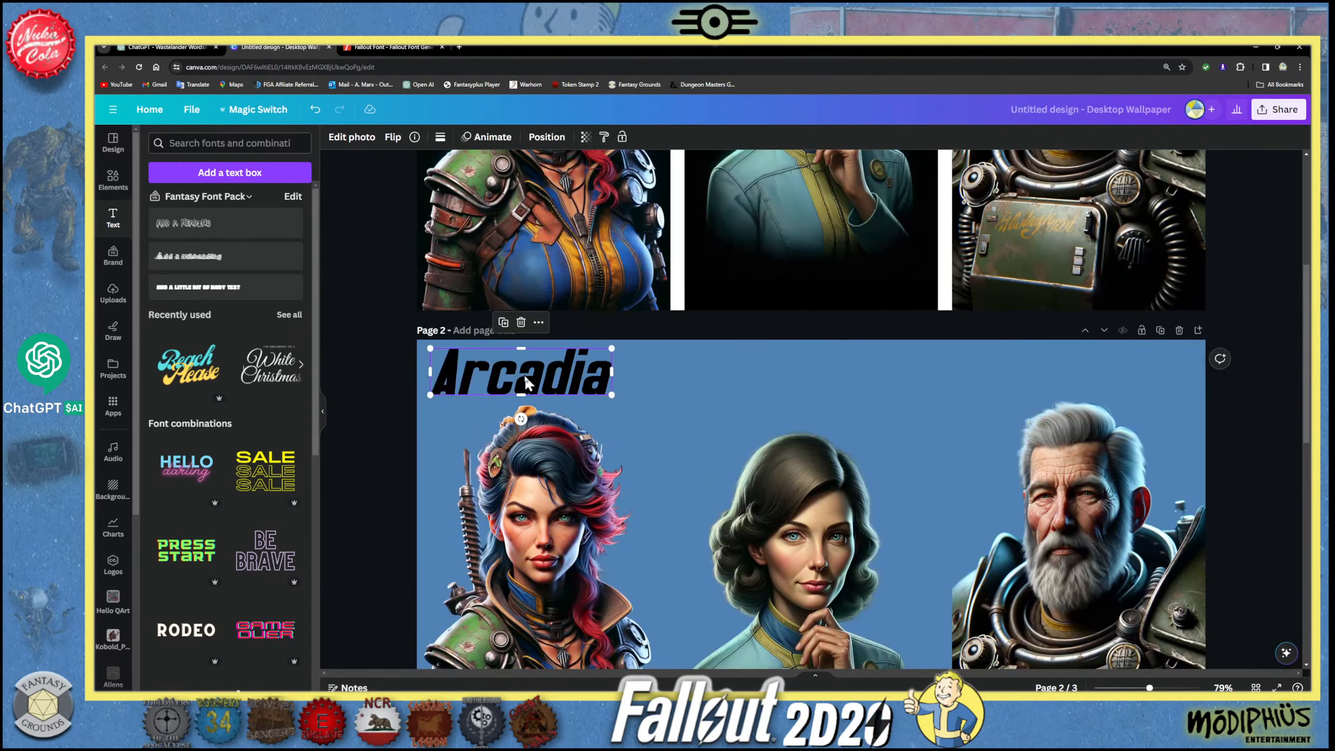
pyautogui.click(539, 322)
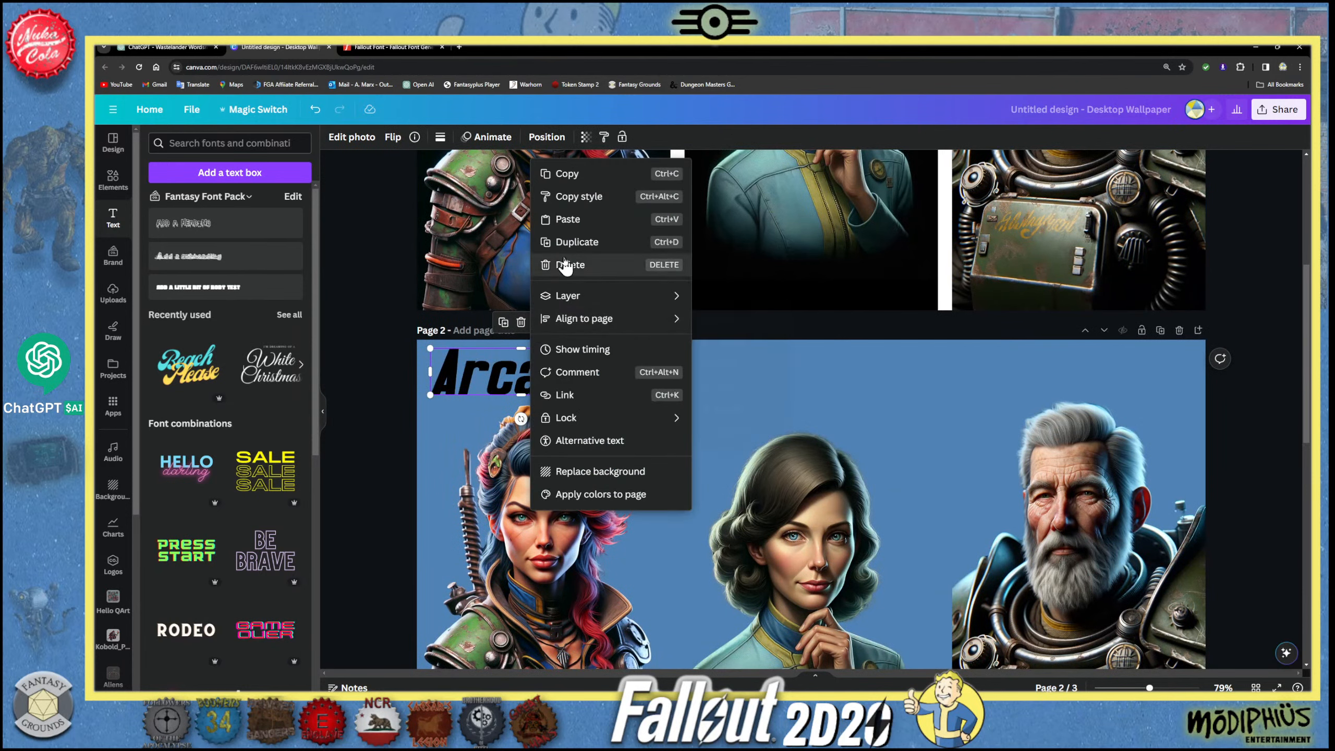
pyautogui.click(567, 174)
pyautogui.scroll(-10, 529, 590)
pyautogui.click(491, 440)
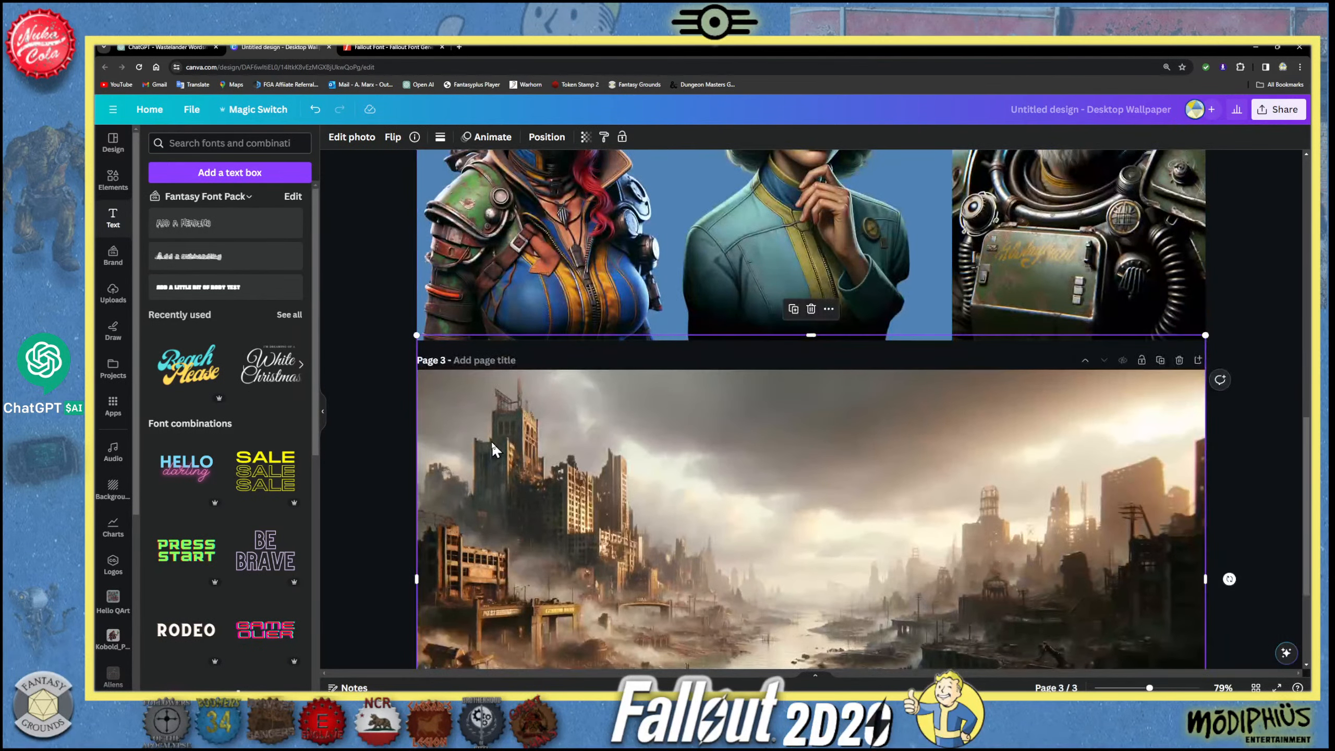
pyautogui.hotkey('ctrl', 'v')
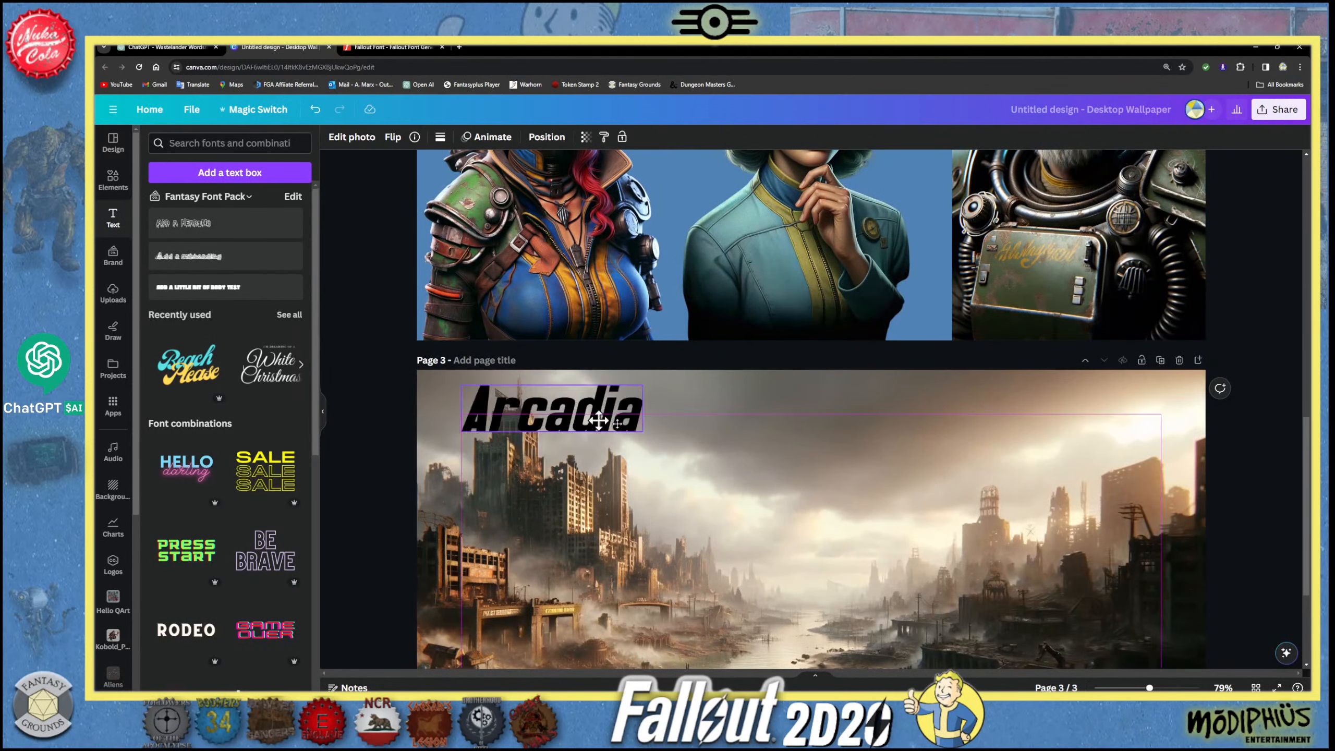
# - Enlarge the Arcadia graphic on page 3 and place it near the top centre of the city image
pyautogui.moveTo(630, 421); pyautogui.dragTo(995, 482)
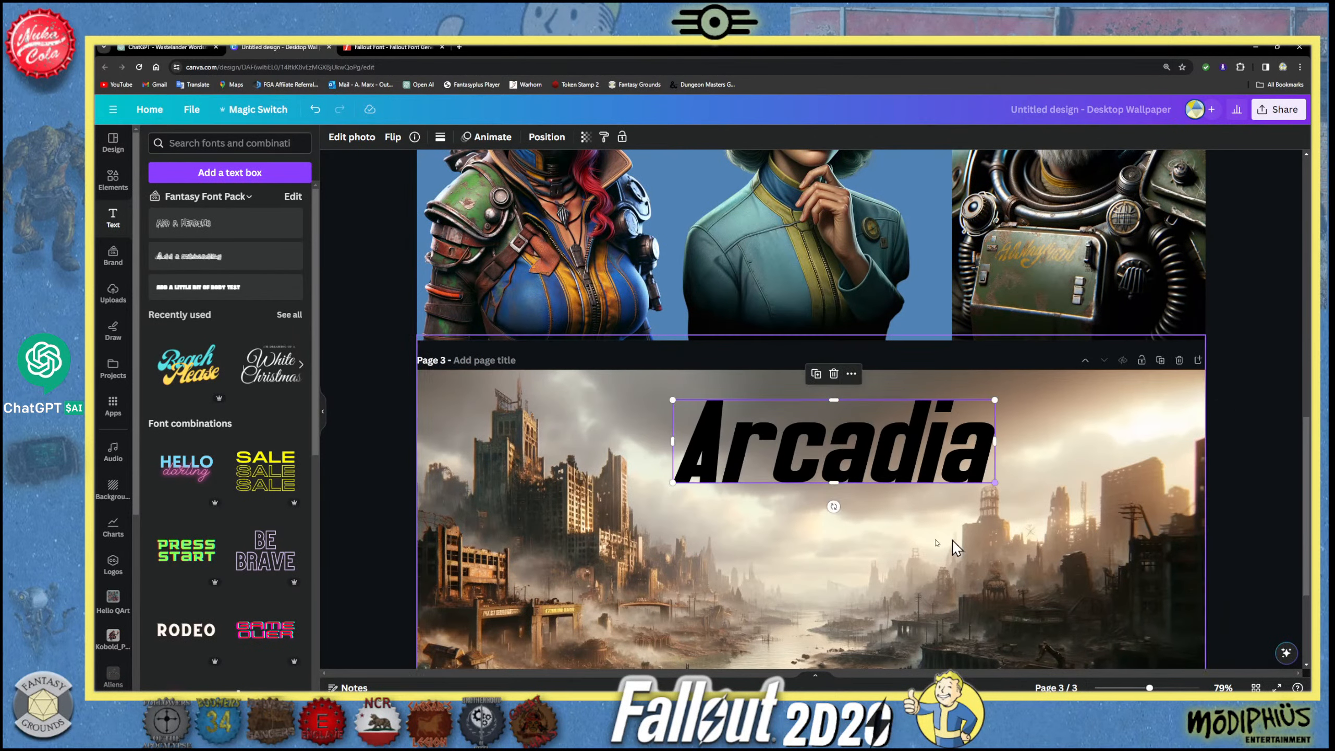
pyautogui.scroll(2, 837, 531)
pyautogui.moveTo(832, 579); pyautogui.dragTo(786, 576)
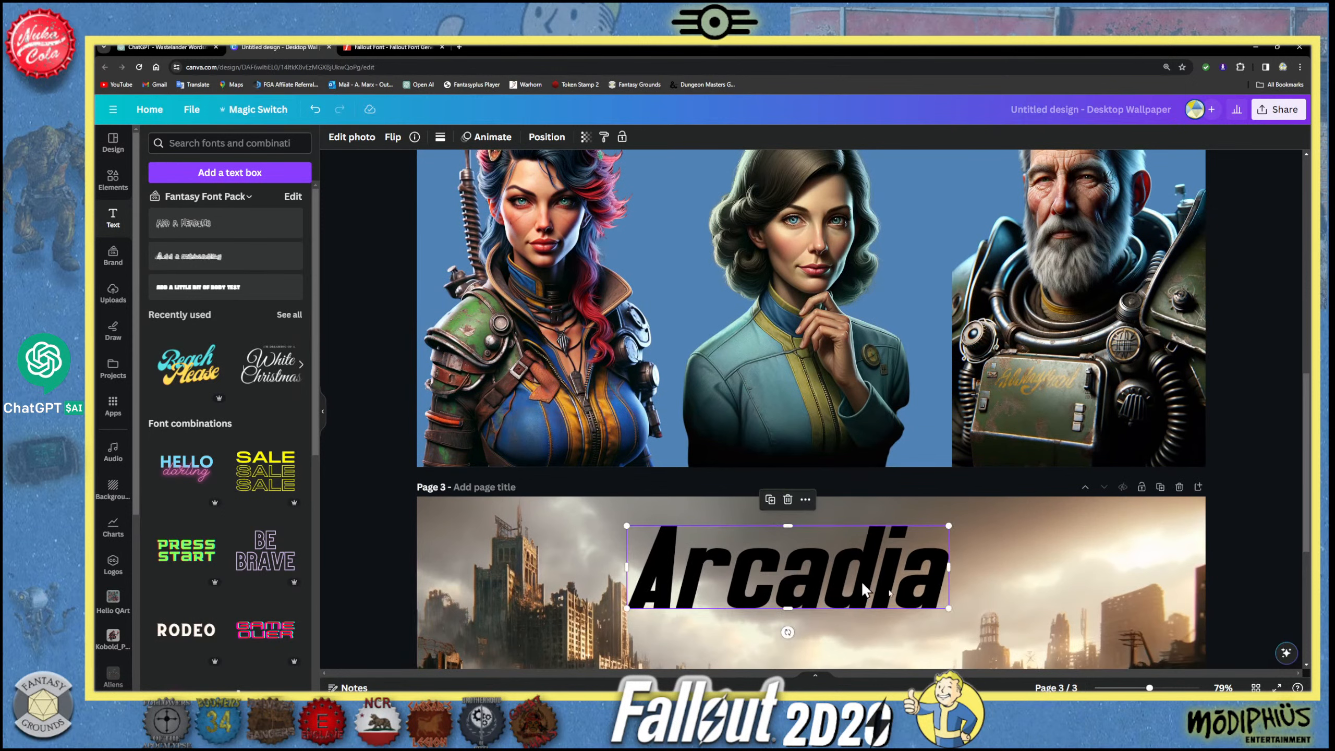
# - Title page 3 Arcadia and page 2 NPCs
pyautogui.scroll(-2, 786, 576)
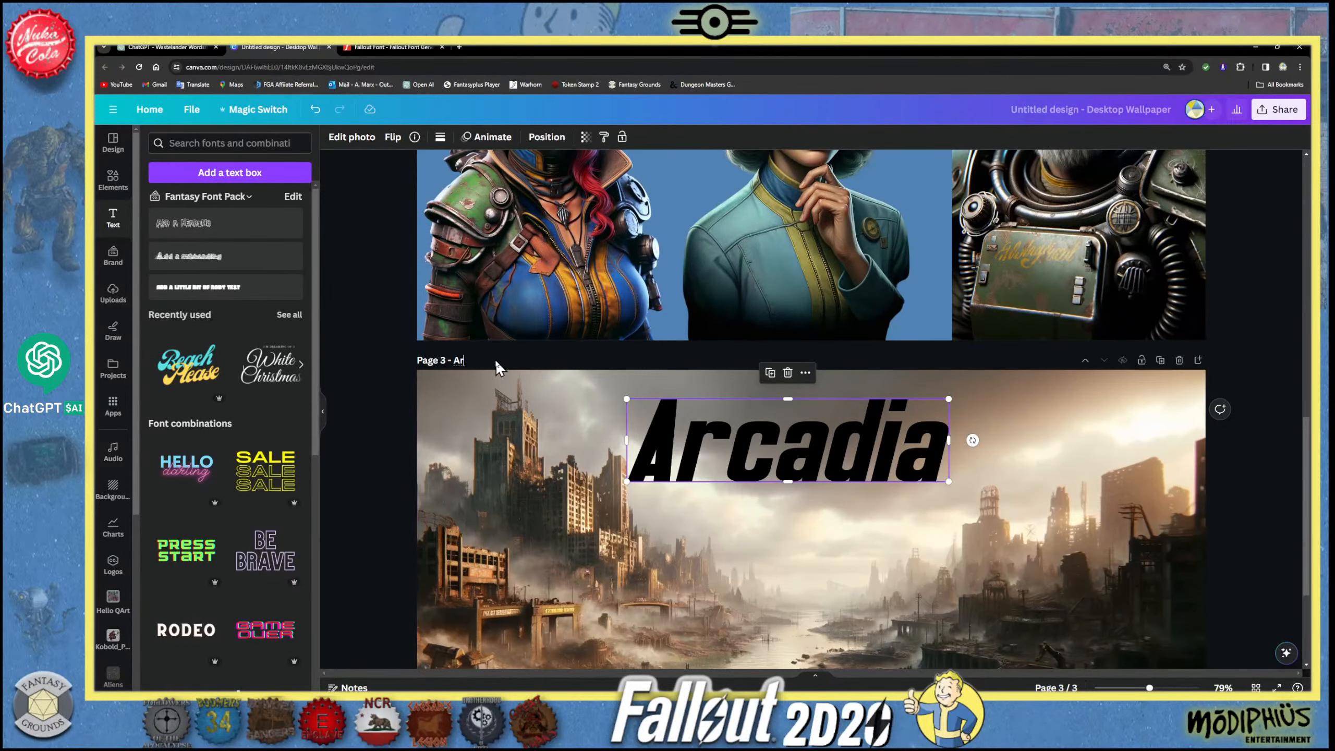
pyautogui.click(495, 359)
pyautogui.write('Arcadia')
pyautogui.scroll(9, 495, 359)
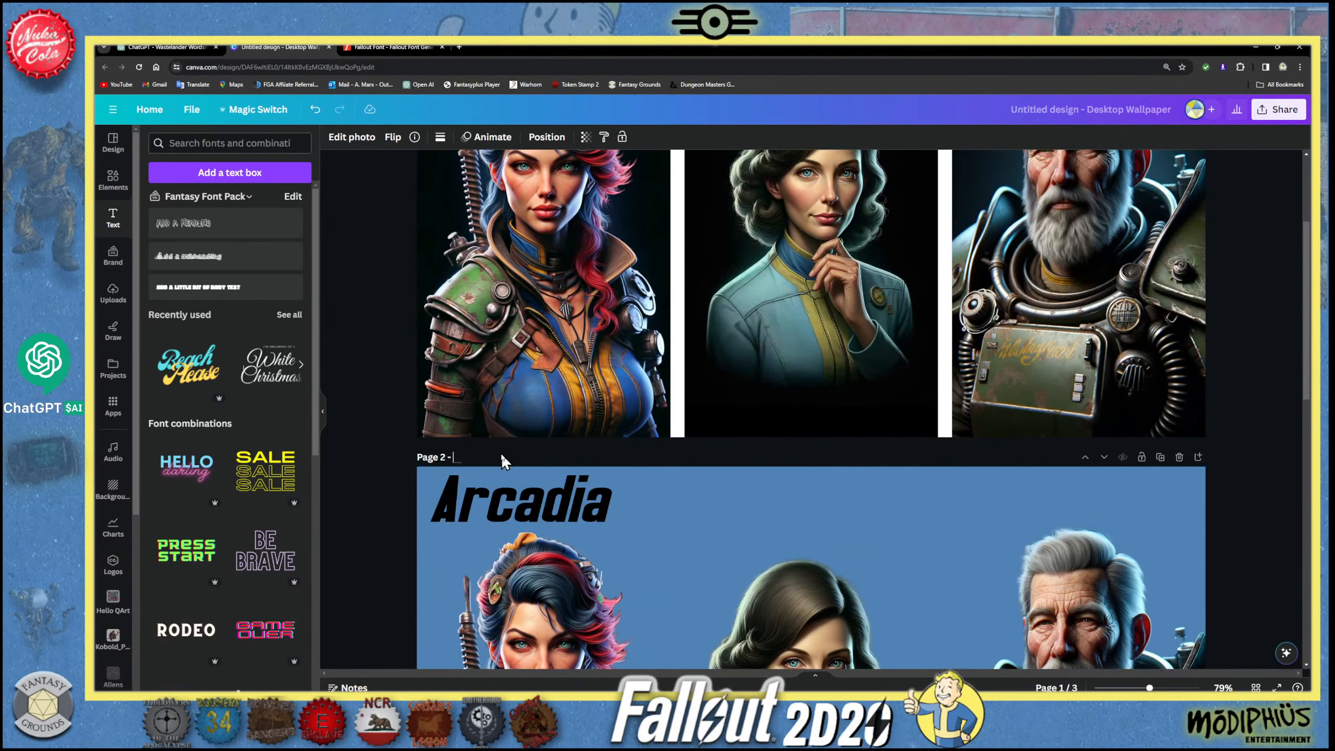
pyautogui.write('NPCs')
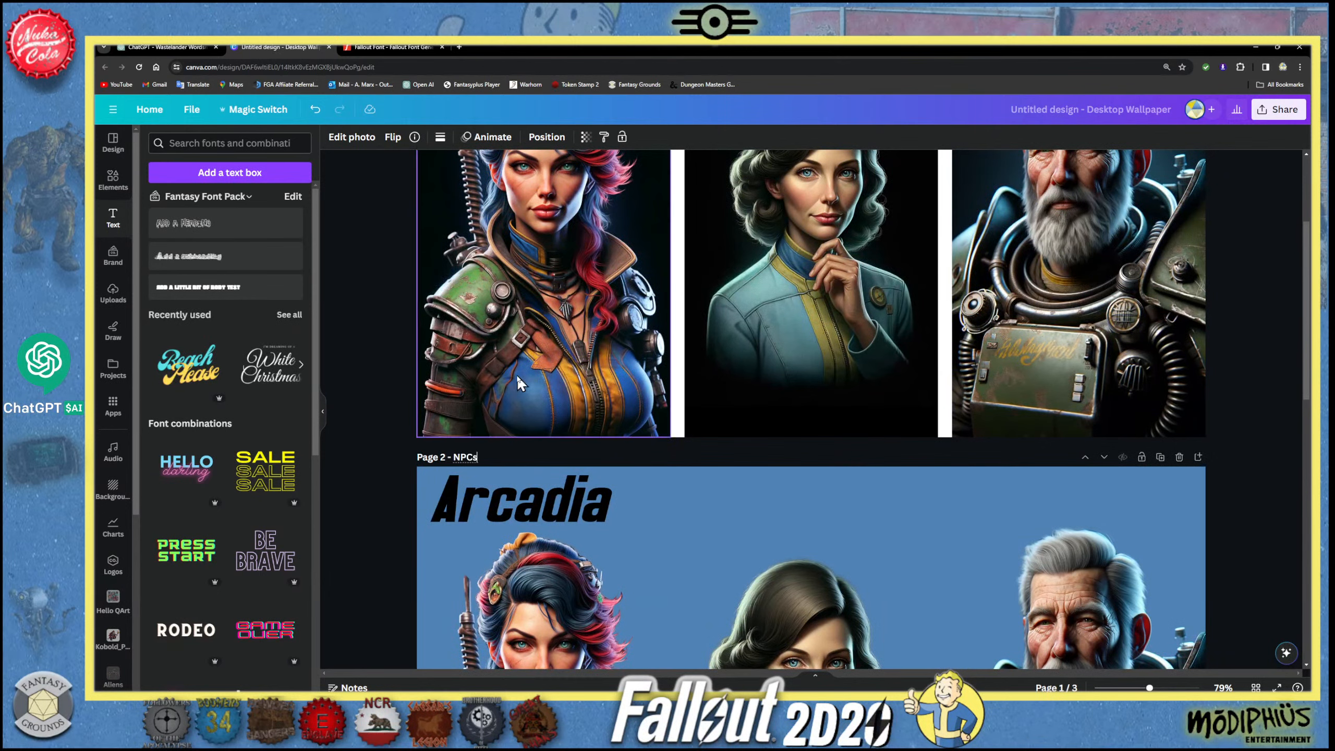
# - Title page 1 of the design Masters
pyautogui.scroll(3, 520, 382)
pyautogui.scroll(-5, 499, 368)
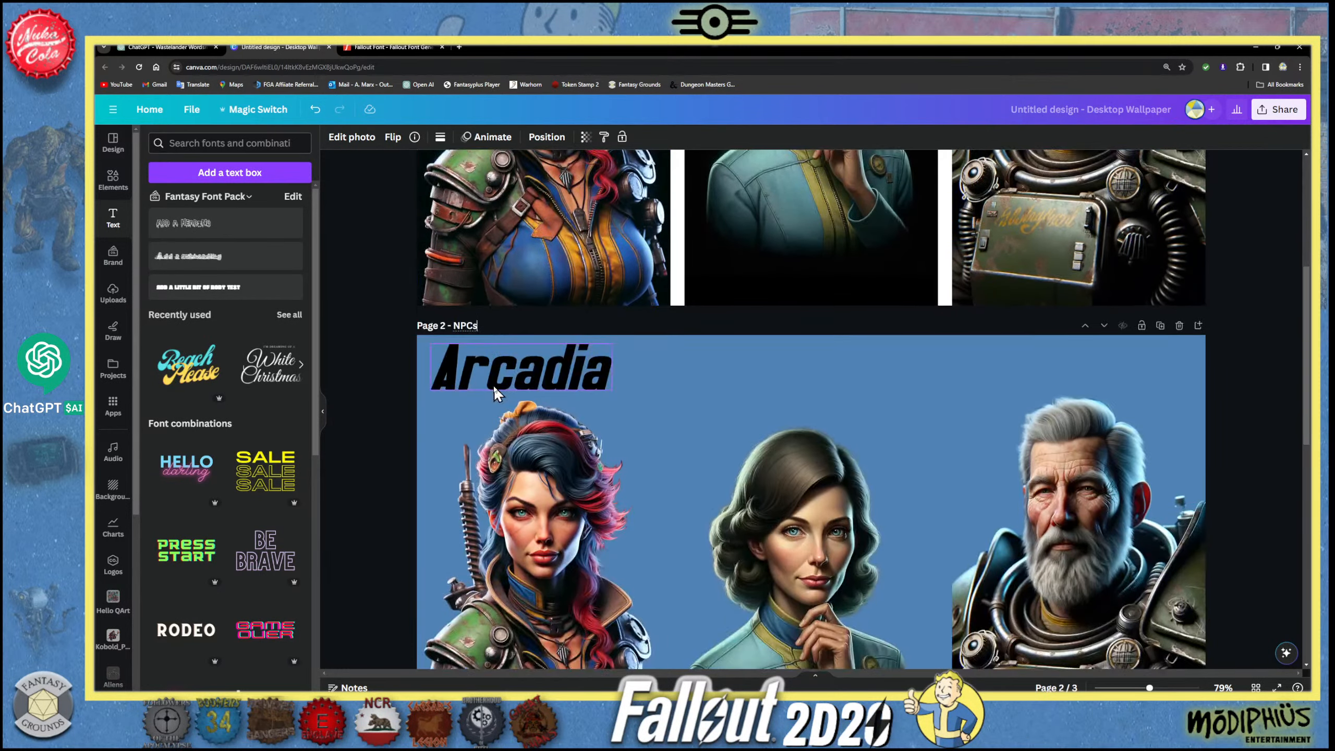
pyautogui.scroll(5, 495, 386)
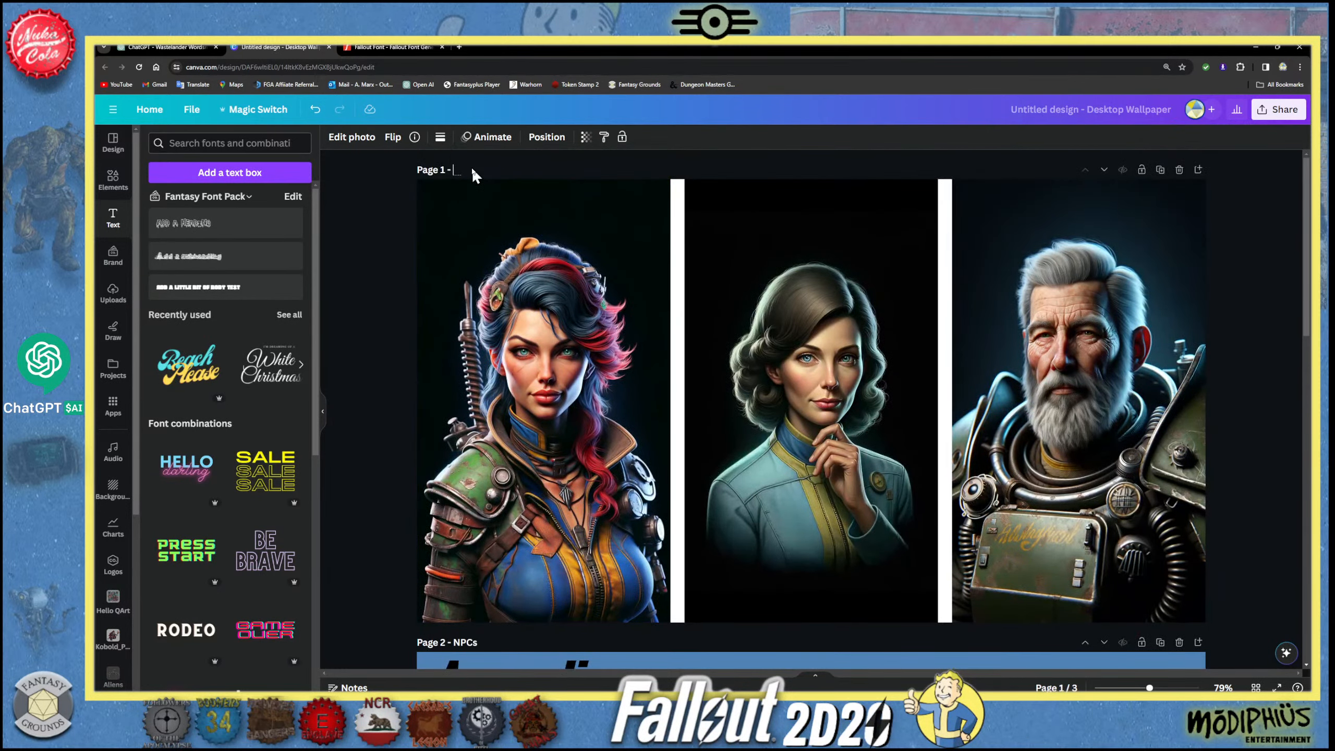
pyautogui.write('Masters')
pyautogui.scroll(-2, 611, 360)
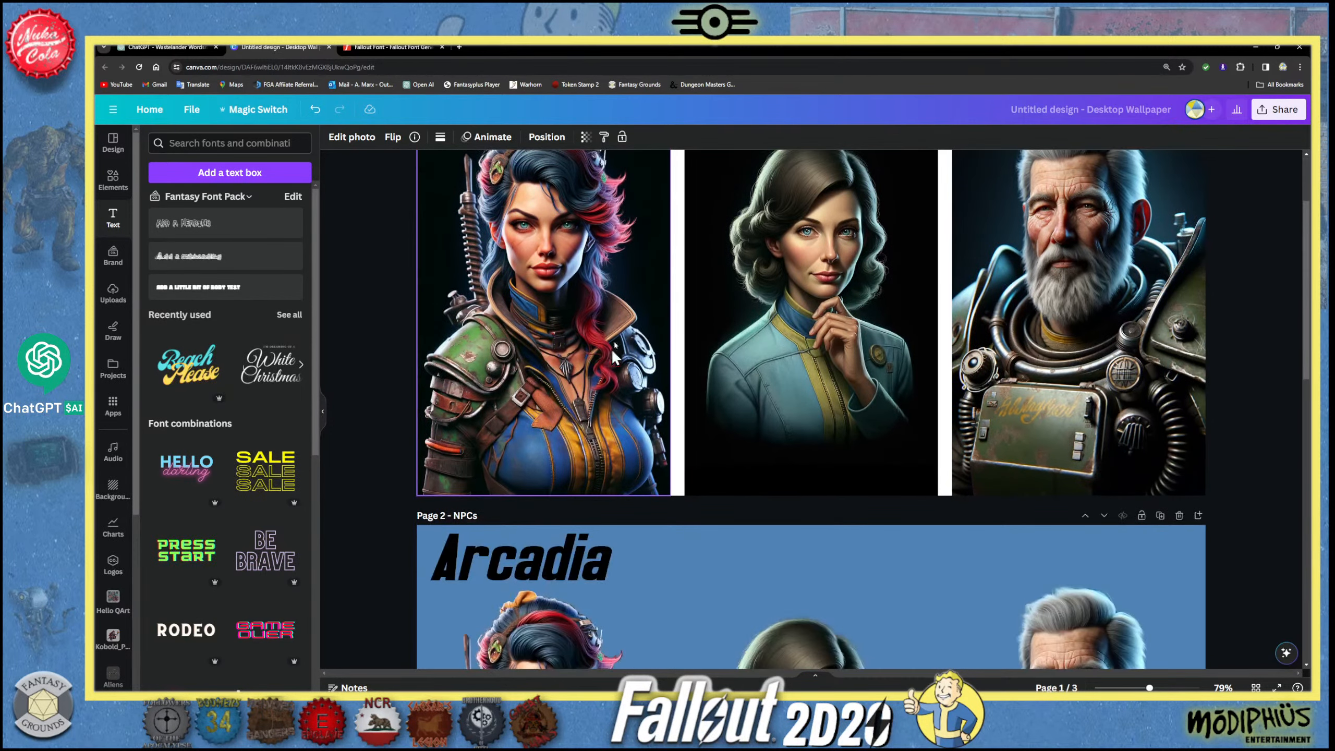
# - Rename the untitled desktop wallpaper design Fallout GAme
pyautogui.click(1081, 107)
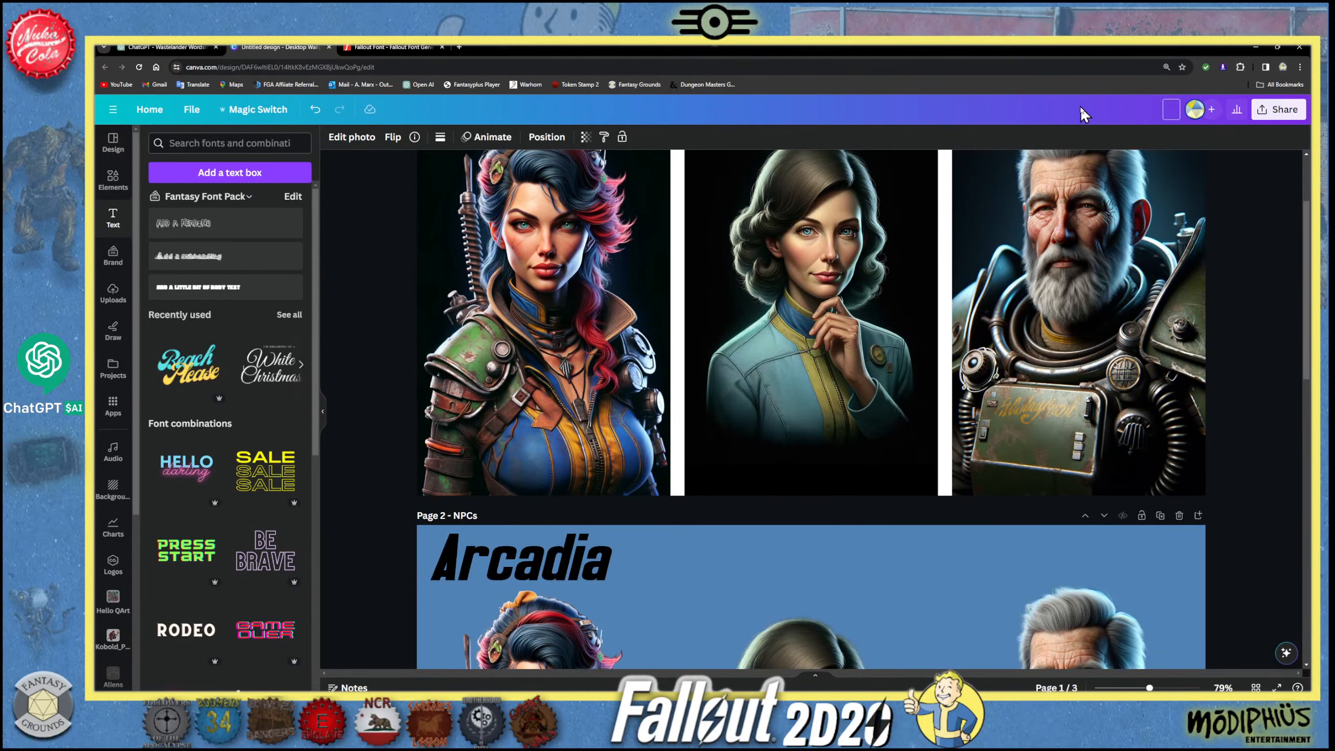
pyautogui.write('FAllout GAme')
pyautogui.click(811, 321)
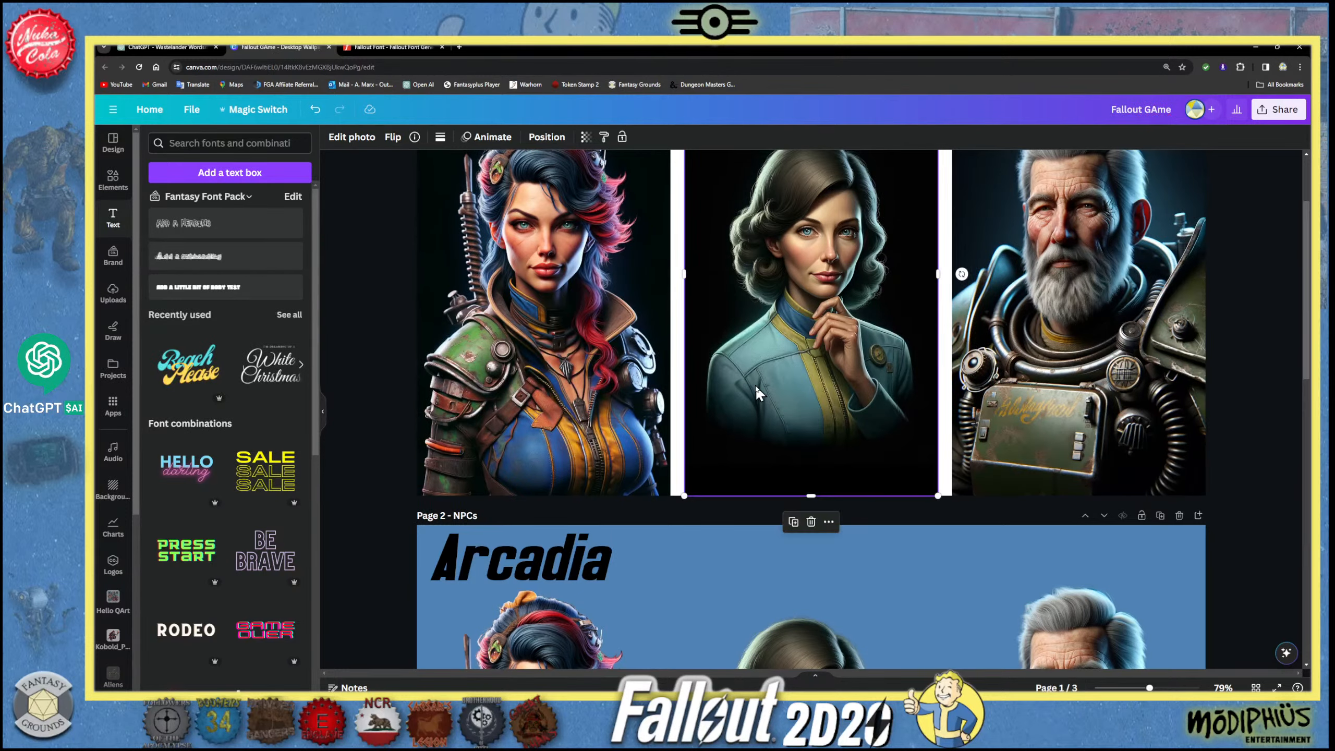
# - Delete the Arcadia graphic above the portraits on page 2
pyautogui.scroll(-5, 755, 384)
pyautogui.scroll(-3, 756, 388)
pyautogui.click(560, 182)
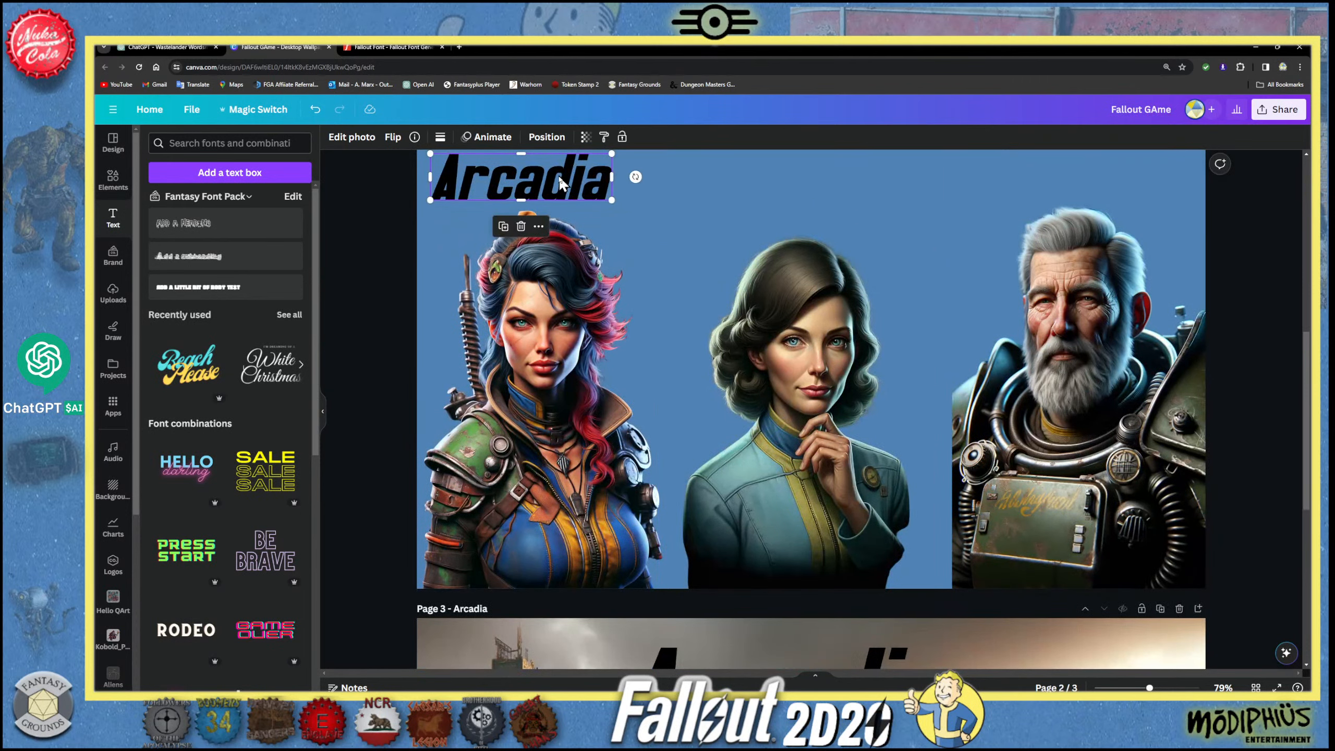
pyautogui.press('Delete')
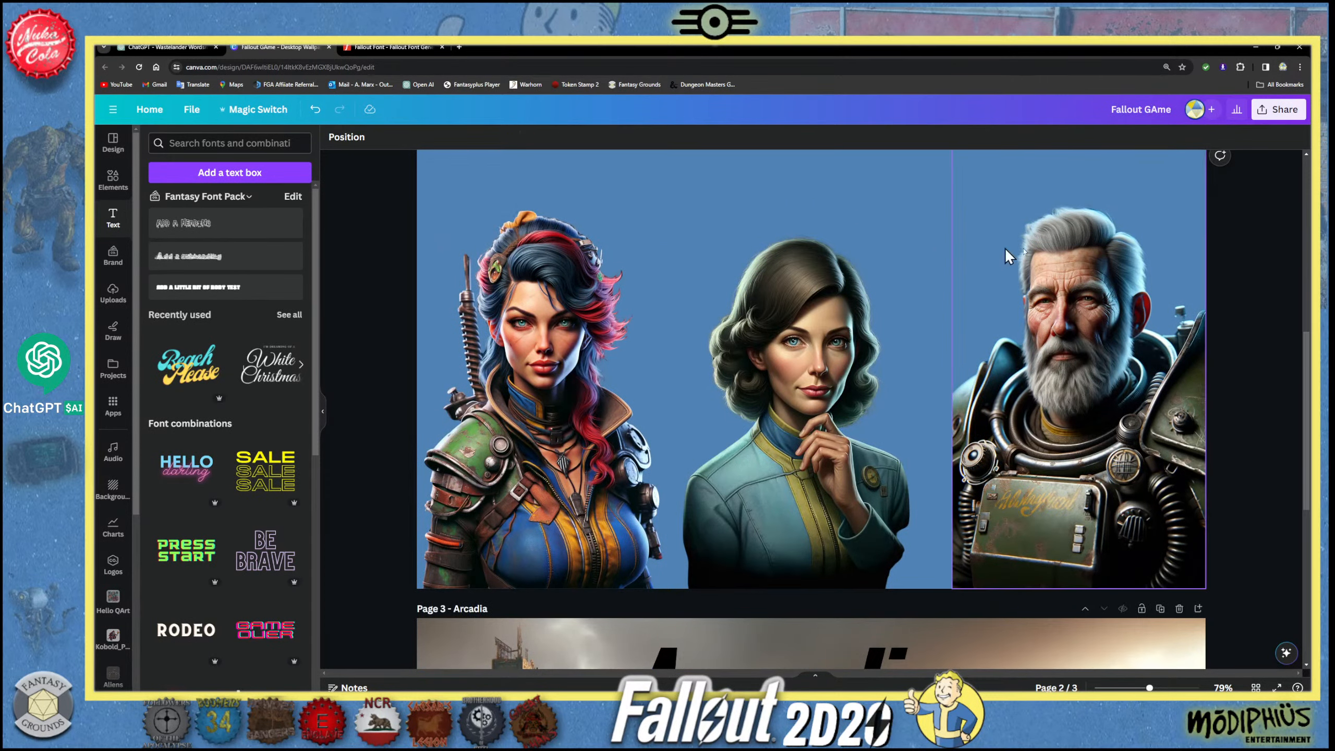
# - Shrink the Arcadia graphic on page 3 and place it slightly lower, centred over the city sky
pyautogui.scroll(-6, 816, 414)
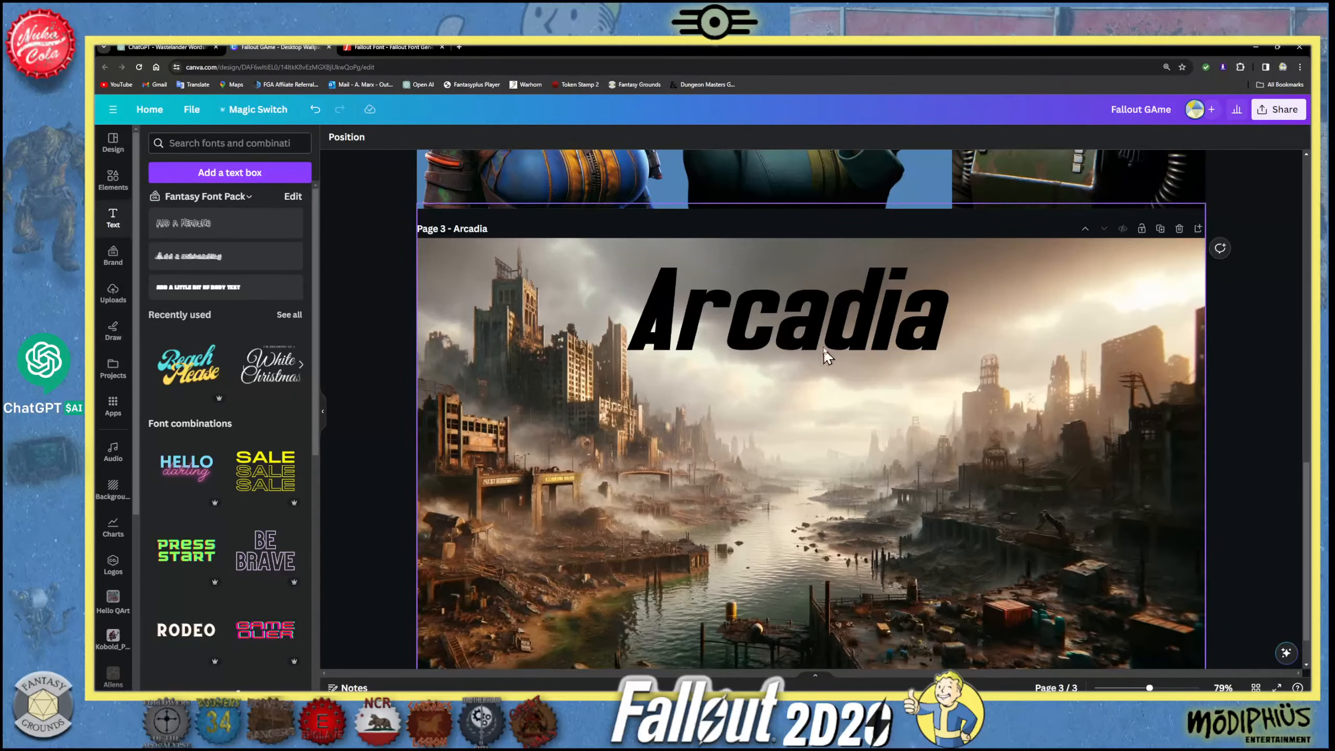
pyautogui.moveTo(824, 340)
pyautogui.mouseDown()
pyautogui.moveTo(843, 361)
pyautogui.moveTo(842, 348)
pyautogui.mouseUp()
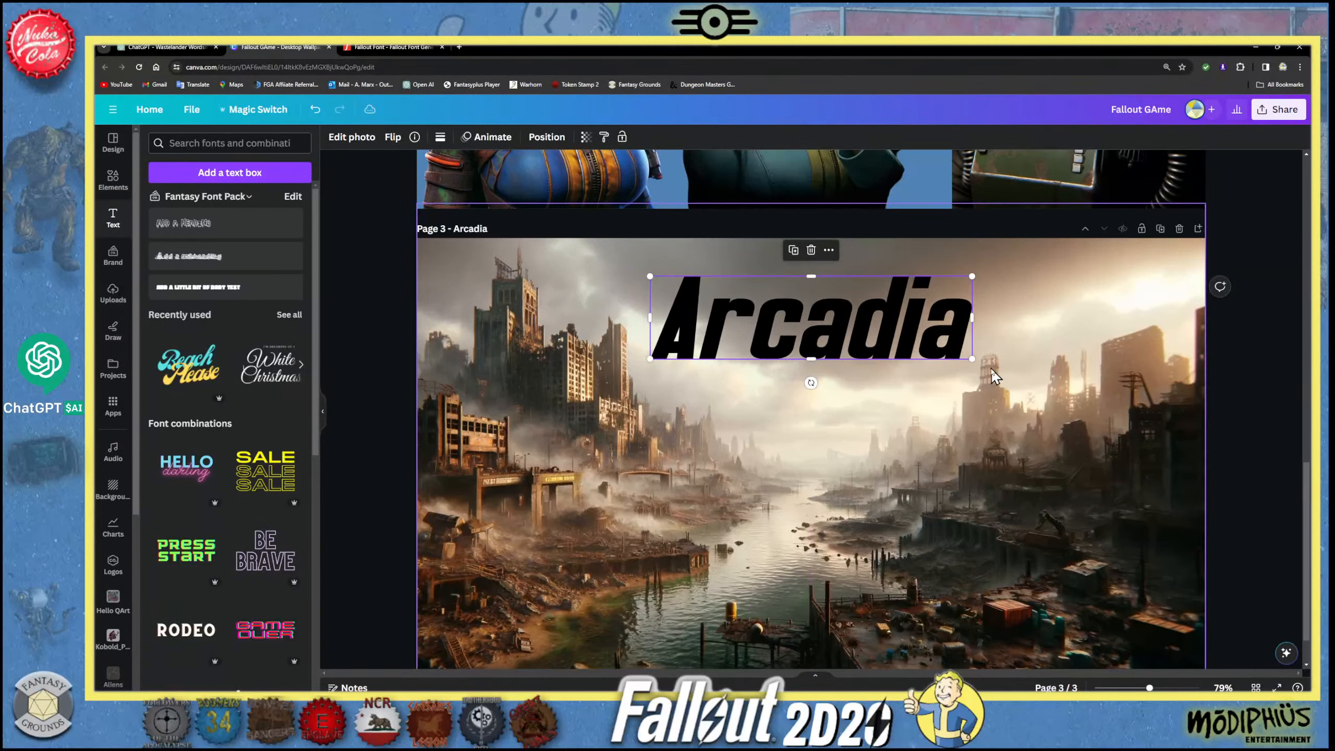
pyautogui.moveTo(973, 359); pyautogui.dragTo(921, 324)
pyautogui.moveTo(833, 313); pyautogui.dragTo(851, 342)
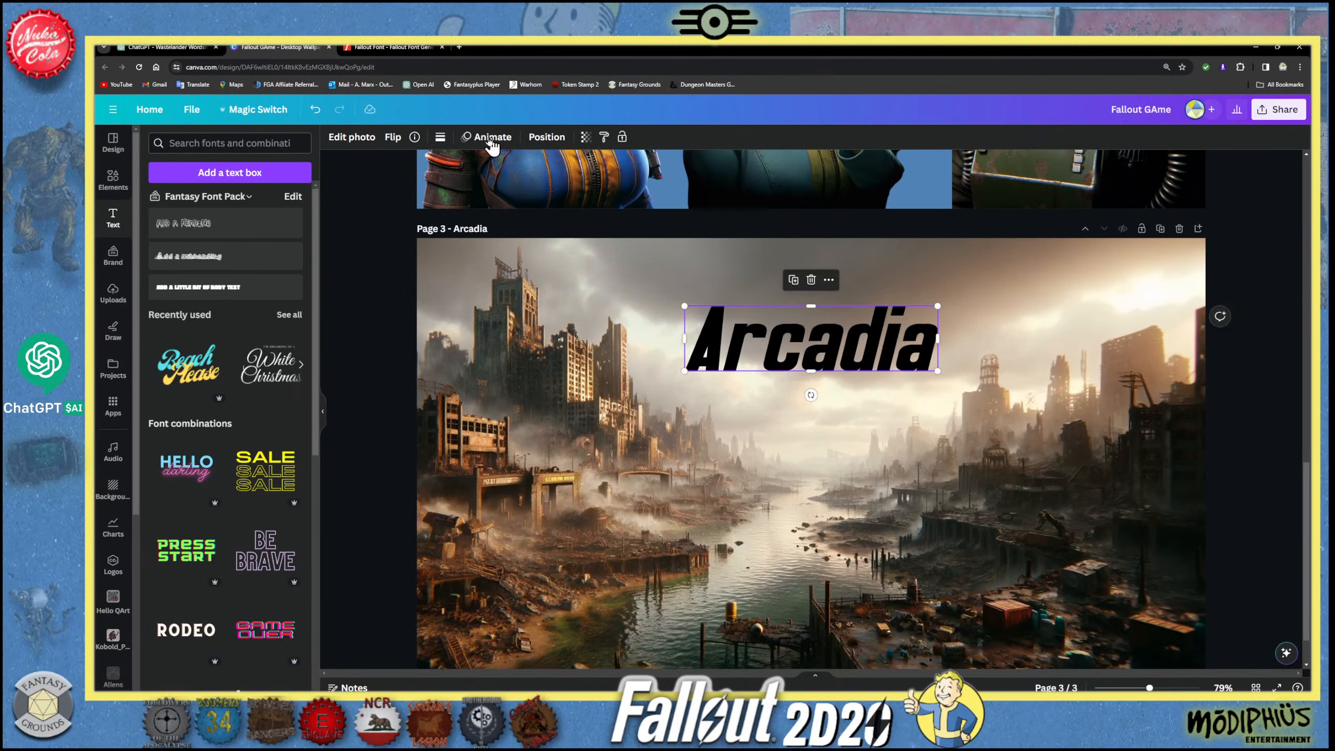
# - Try an Outline shadow in a blue-violet colour on the Arcadia graphic
pyautogui.click(361, 137)
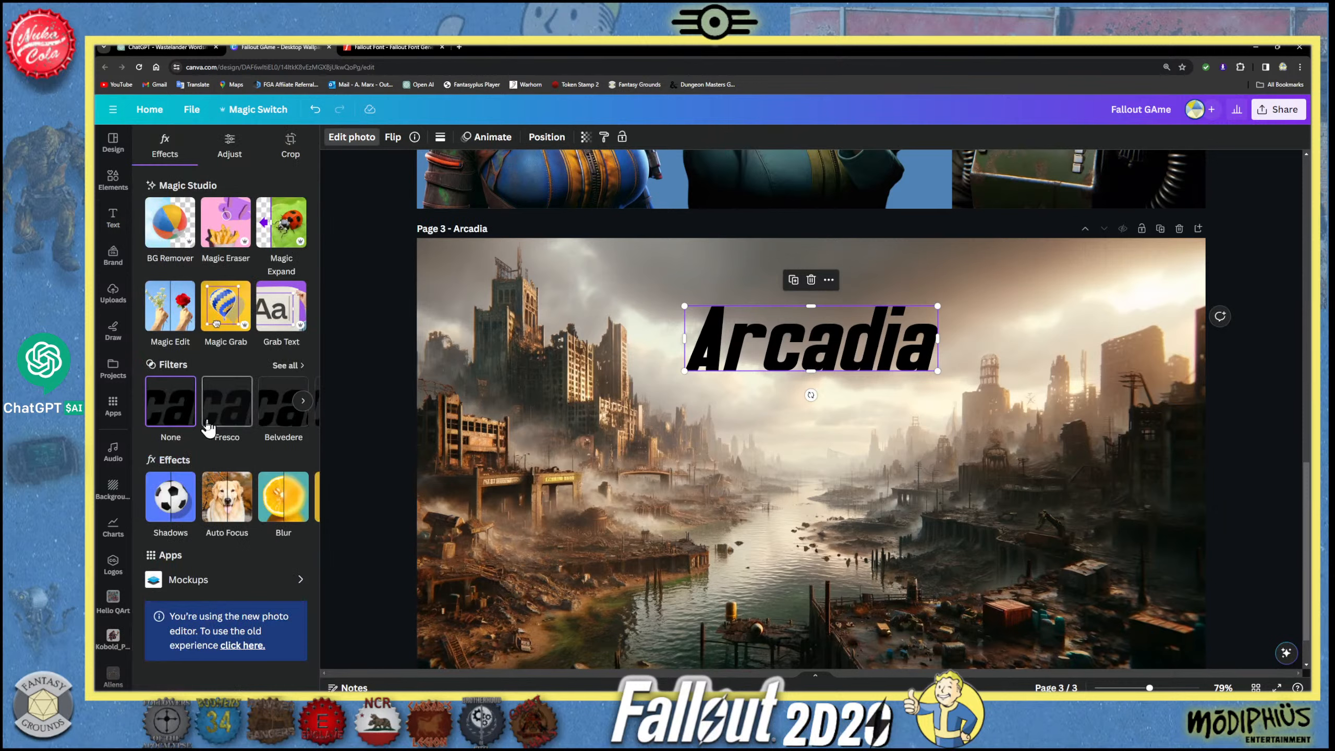
pyautogui.click(171, 497)
pyautogui.click(277, 290)
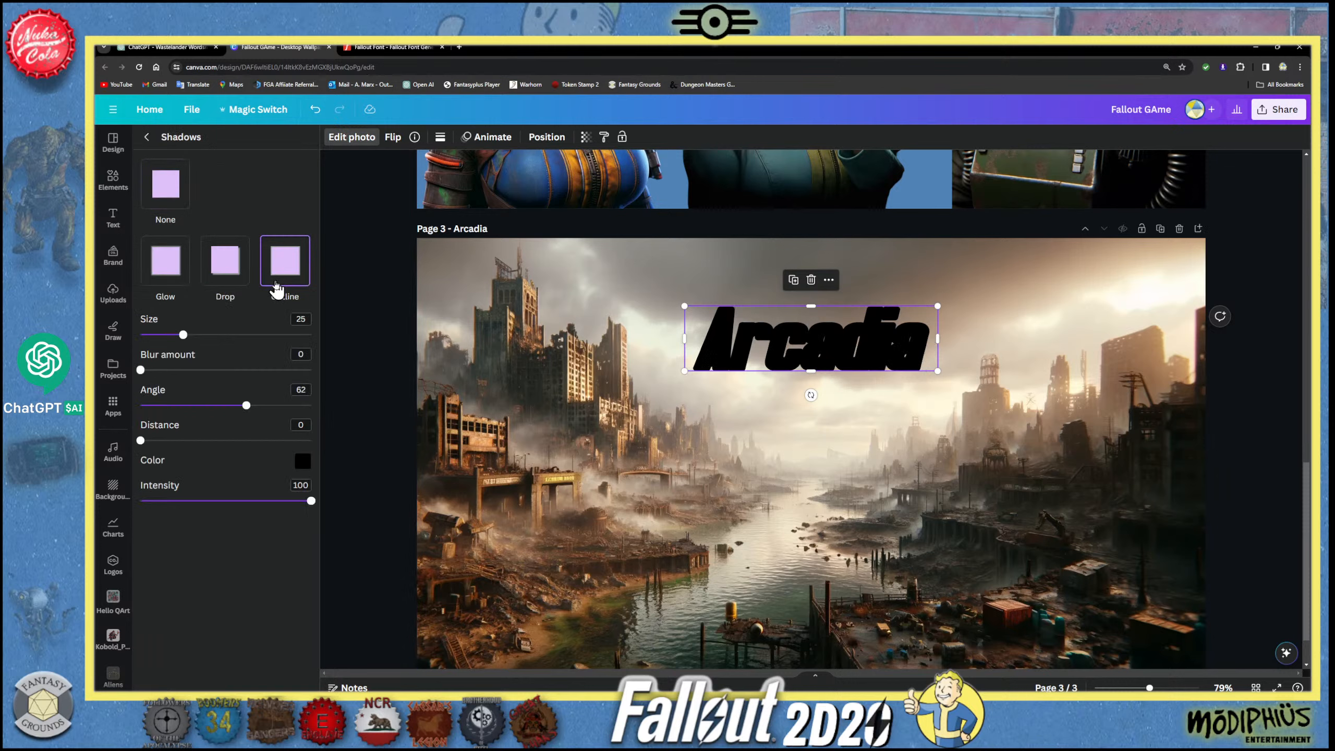
pyautogui.click(302, 461)
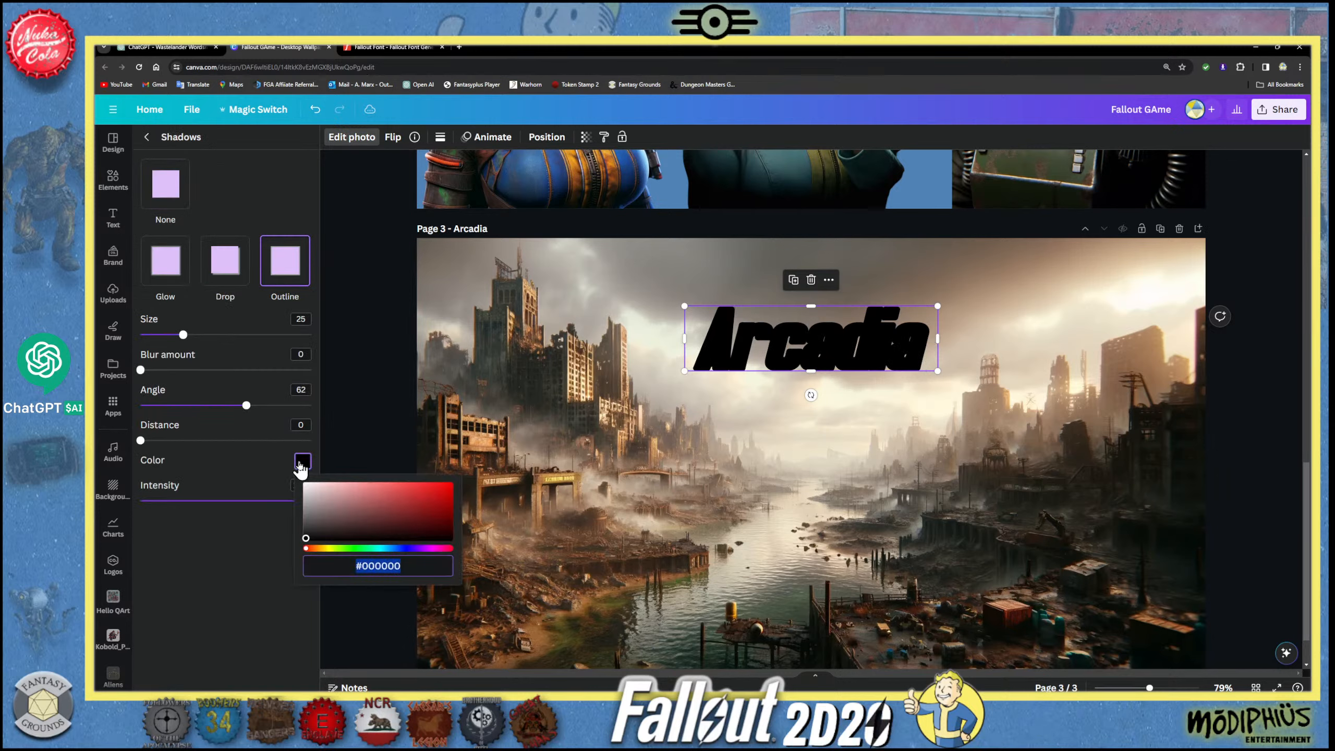
pyautogui.click(393, 549)
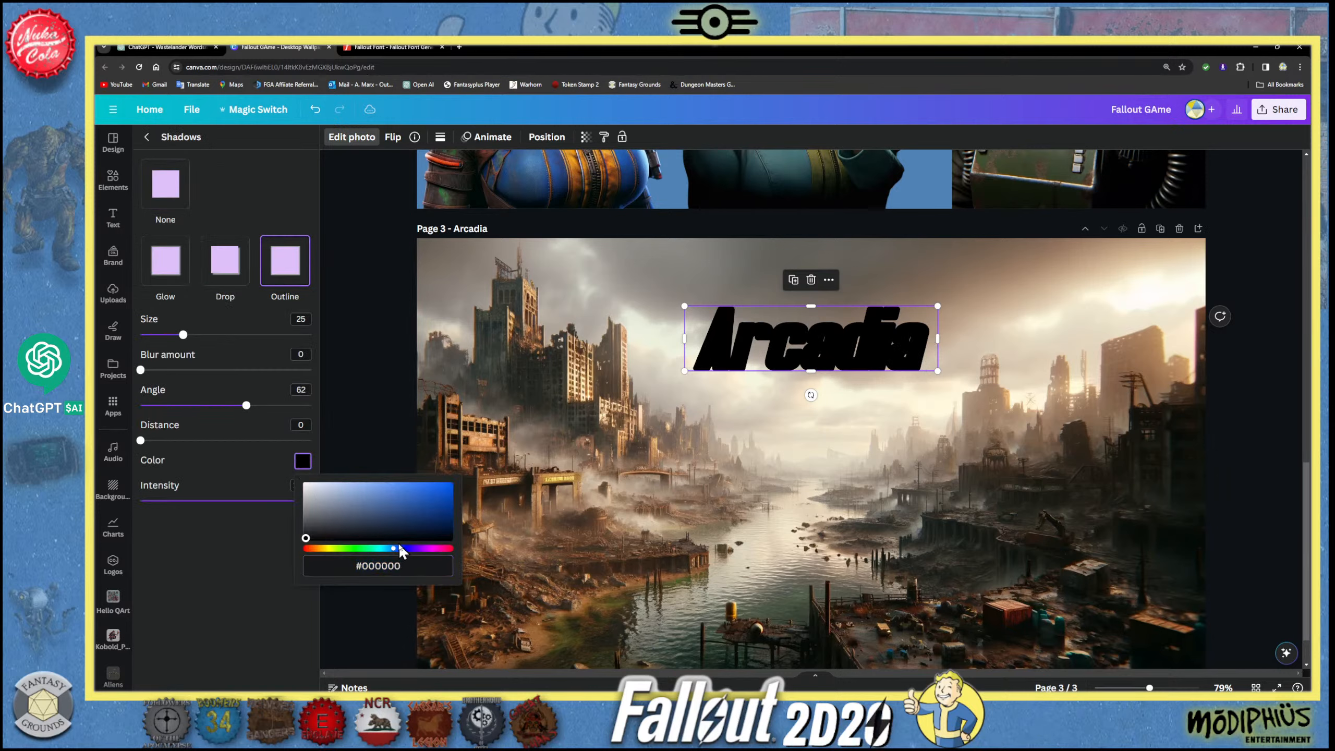
pyautogui.click(405, 549)
pyautogui.click(388, 502)
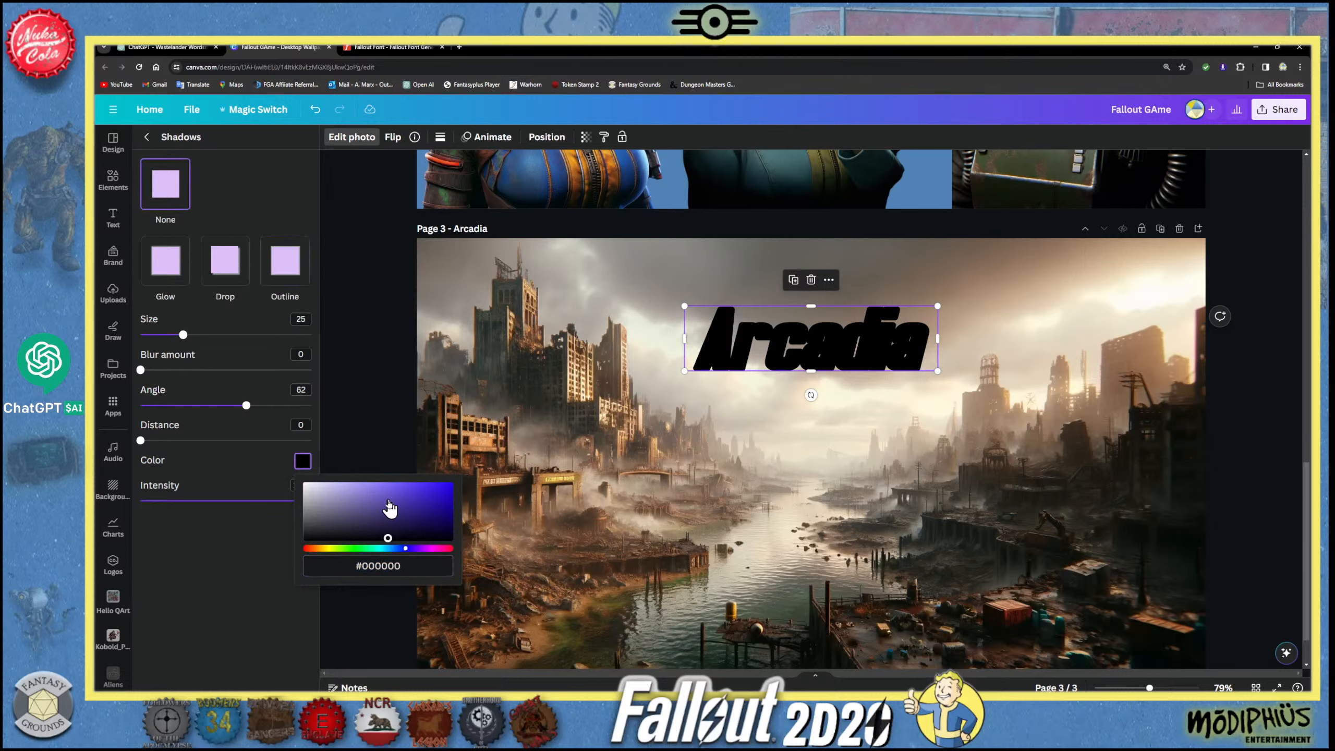
pyautogui.click(388, 500)
pyautogui.click(353, 413)
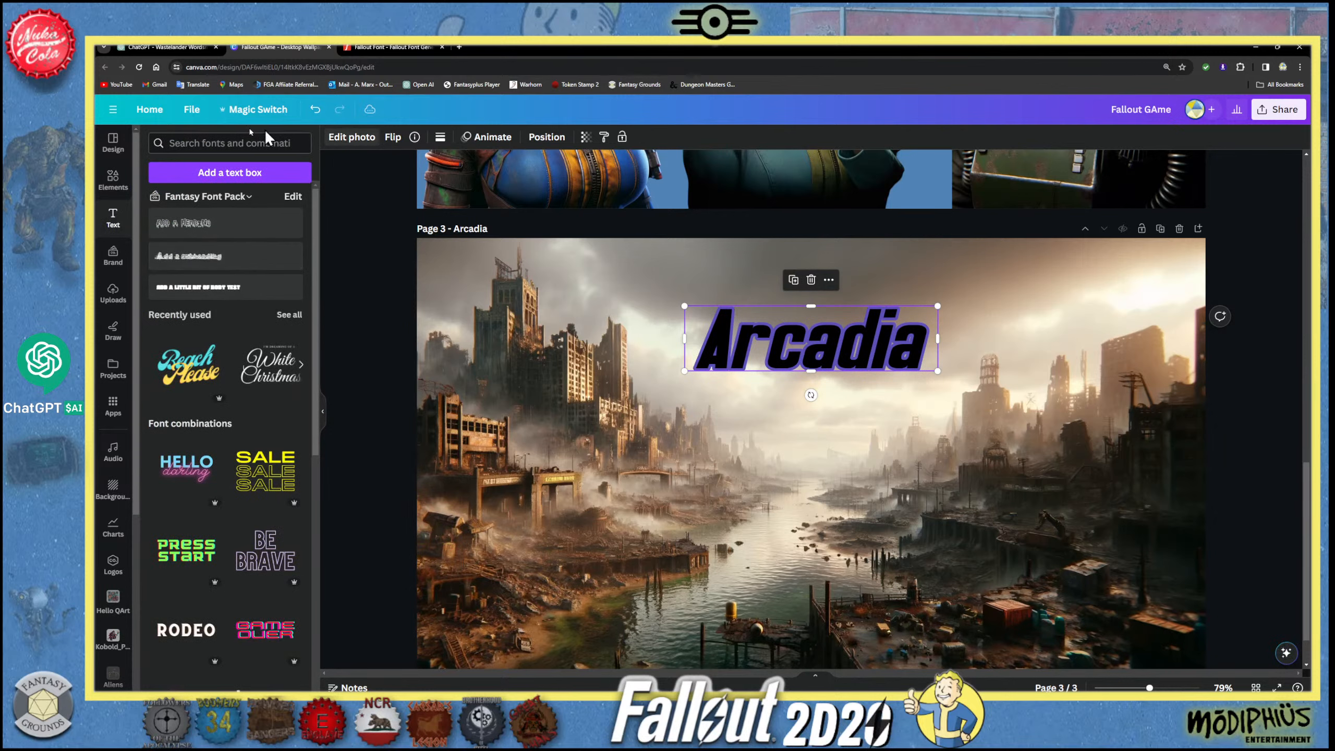
# - Undo the outline shadow and the preceding resizing and repositioning of the Arcadia graphic
pyautogui.click(314, 110)
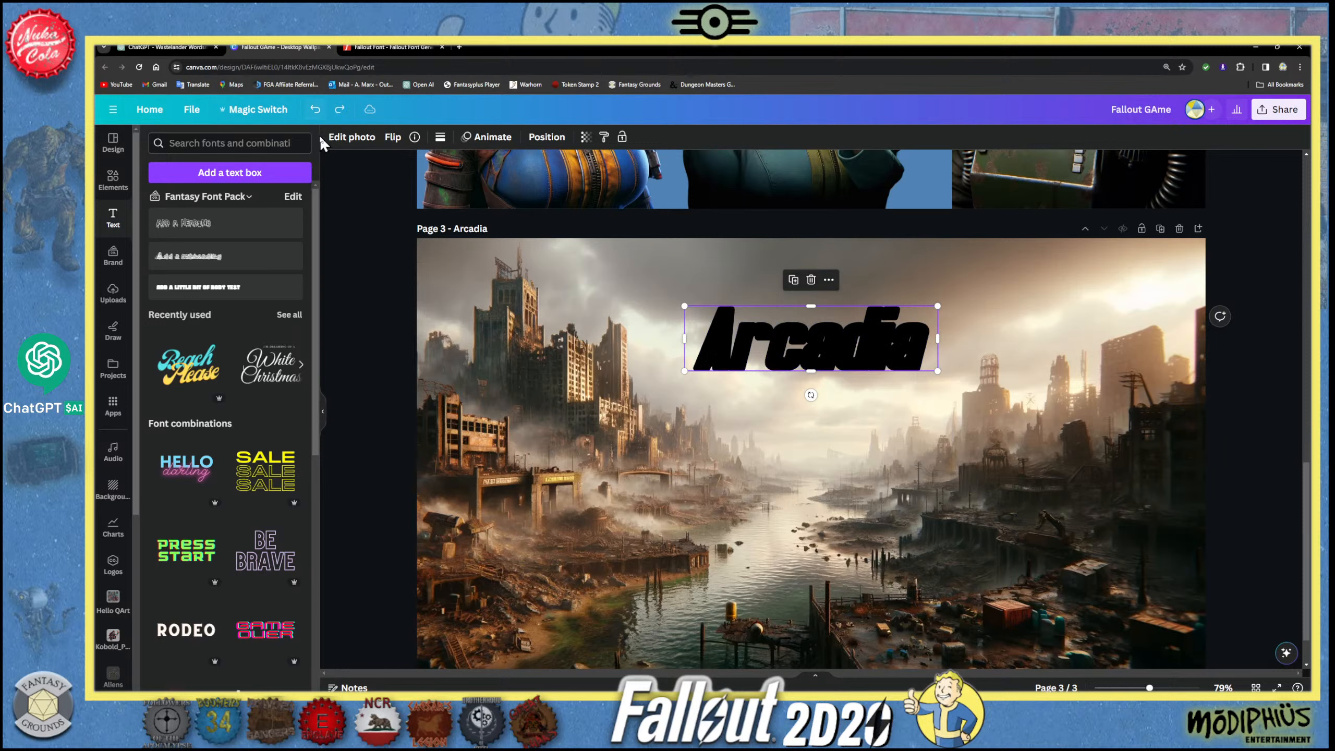
pyautogui.click(314, 112)
pyautogui.click(313, 111)
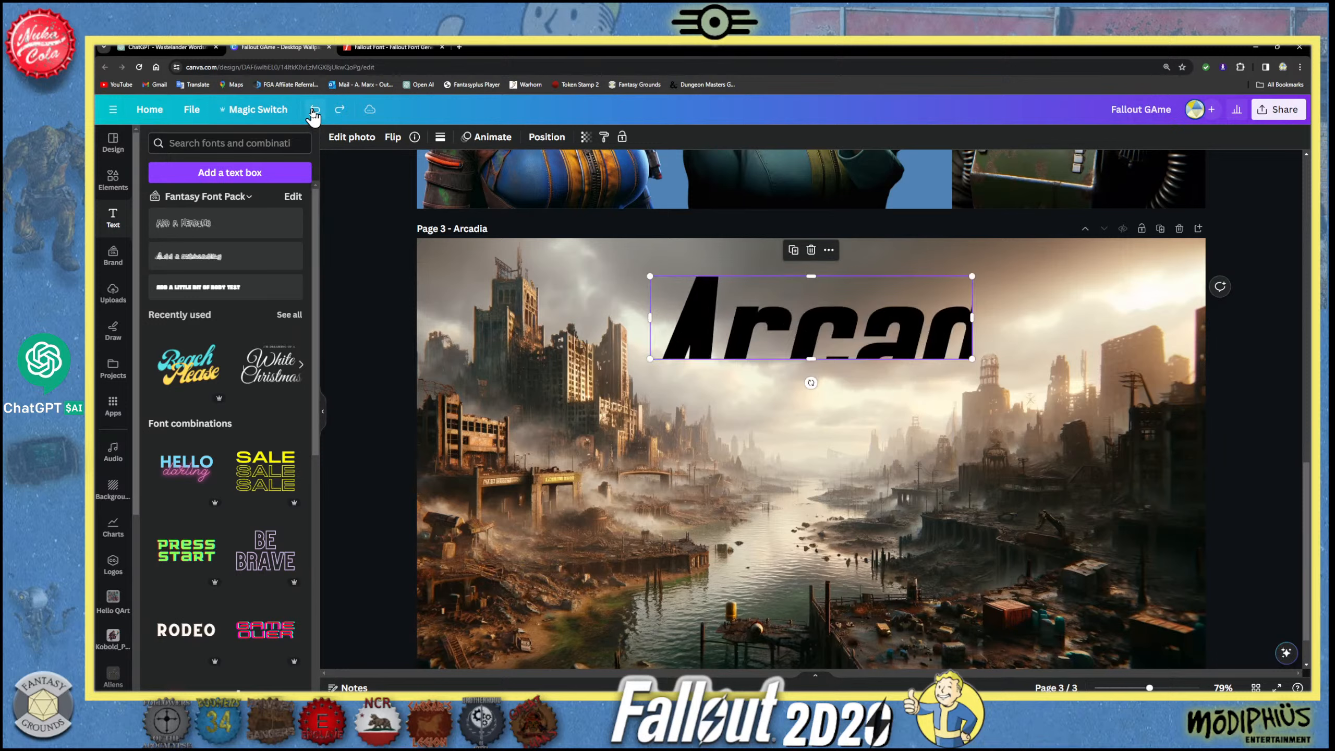
pyautogui.click(314, 111)
# - Adjust the Arcadia graphic's size slightly and move it lower in the city sky on page 3
pyautogui.moveTo(715, 302); pyautogui.dragTo(660, 336)
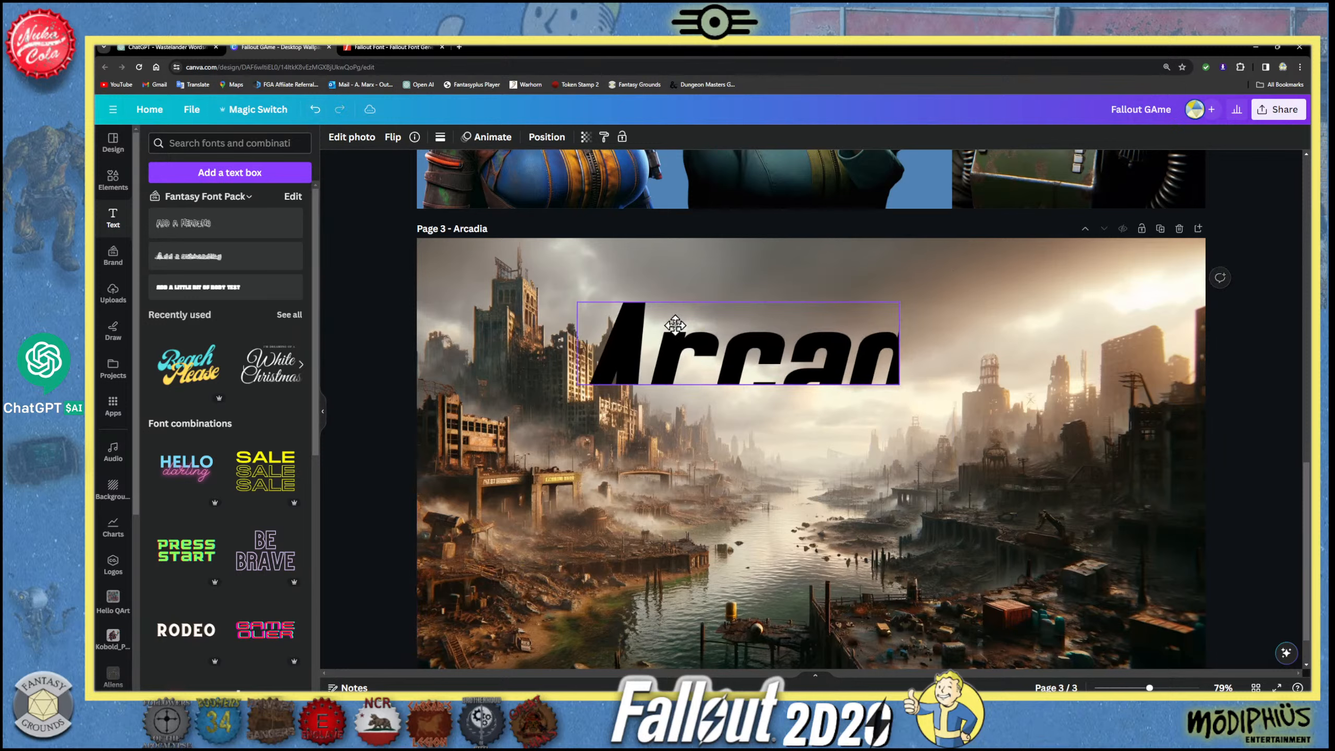
pyautogui.moveTo(892, 386)
pyautogui.mouseDown()
pyautogui.moveTo(959, 421)
pyautogui.moveTo(886, 383)
pyautogui.mouseUp()
pyautogui.moveTo(726, 334); pyautogui.dragTo(781, 331)
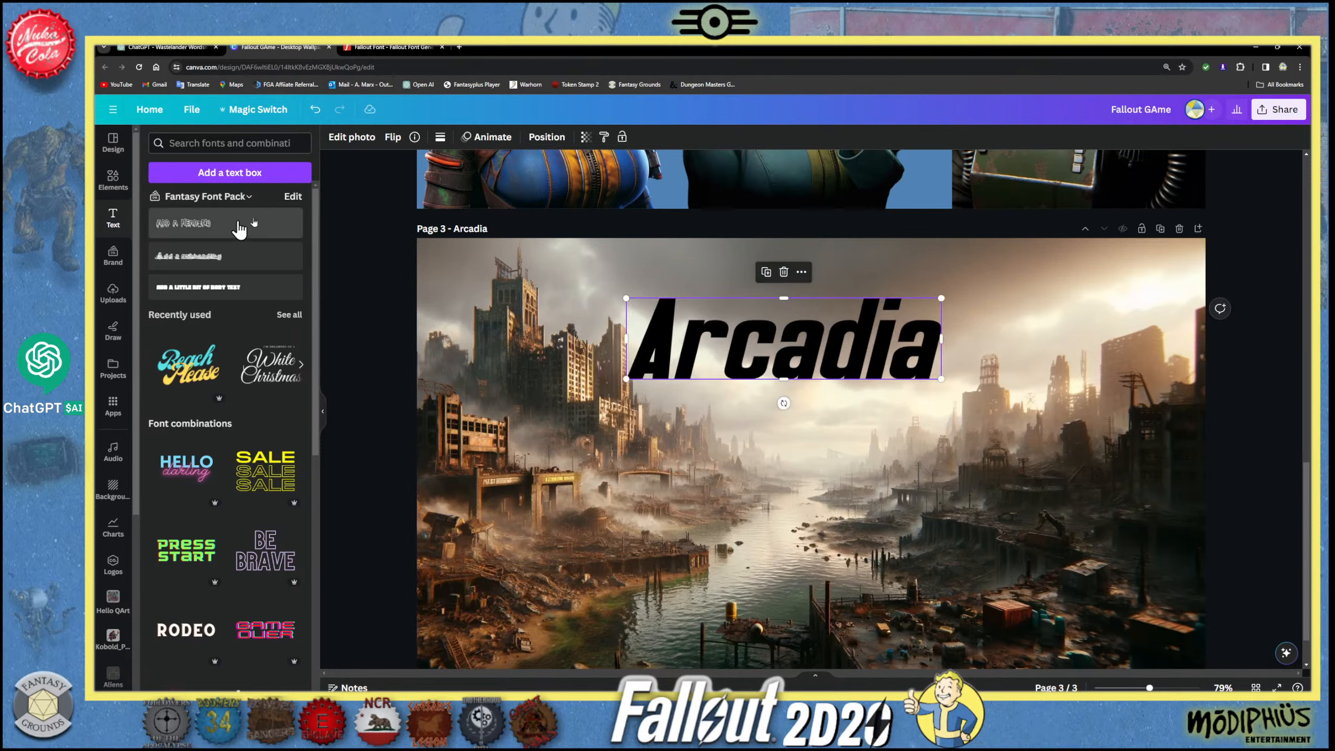
# - Apply a Glow shadow to the Arcadia graphic with intensity 40, size 12 and blur amount 34
pyautogui.click(352, 138)
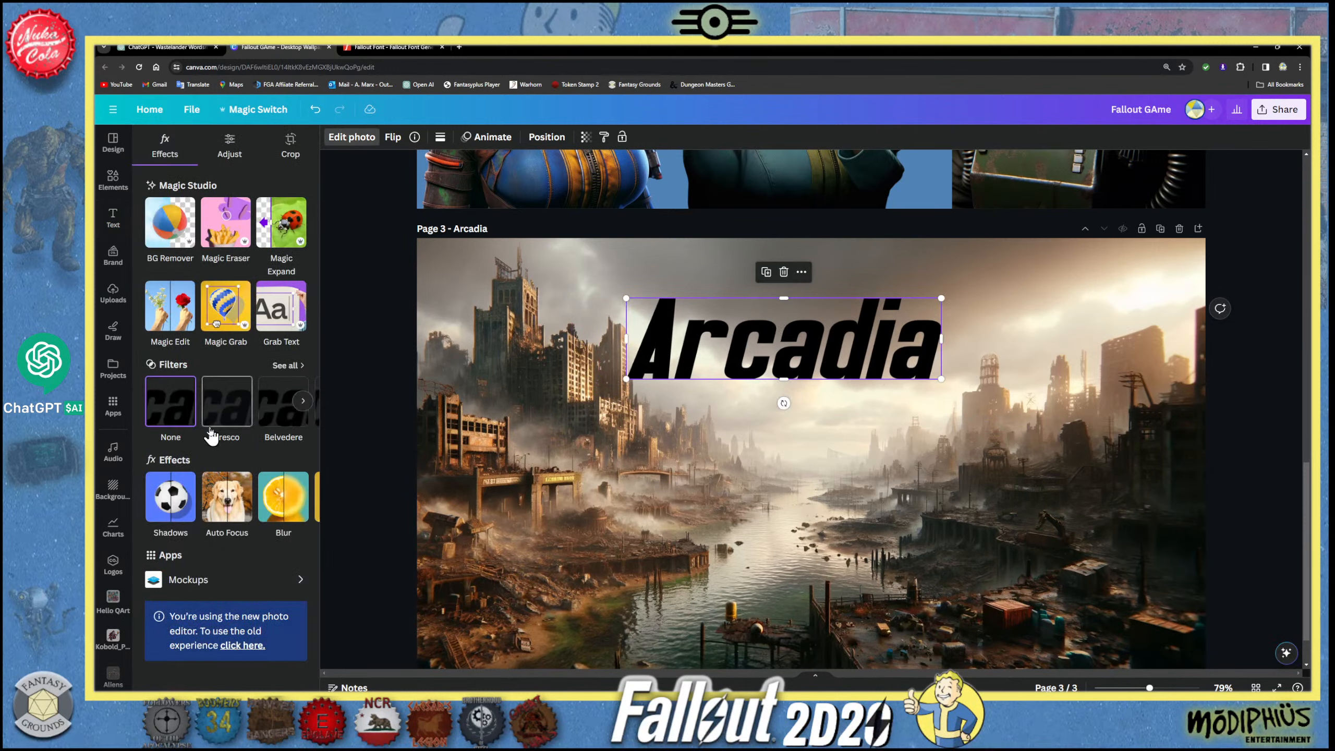
pyautogui.click(173, 499)
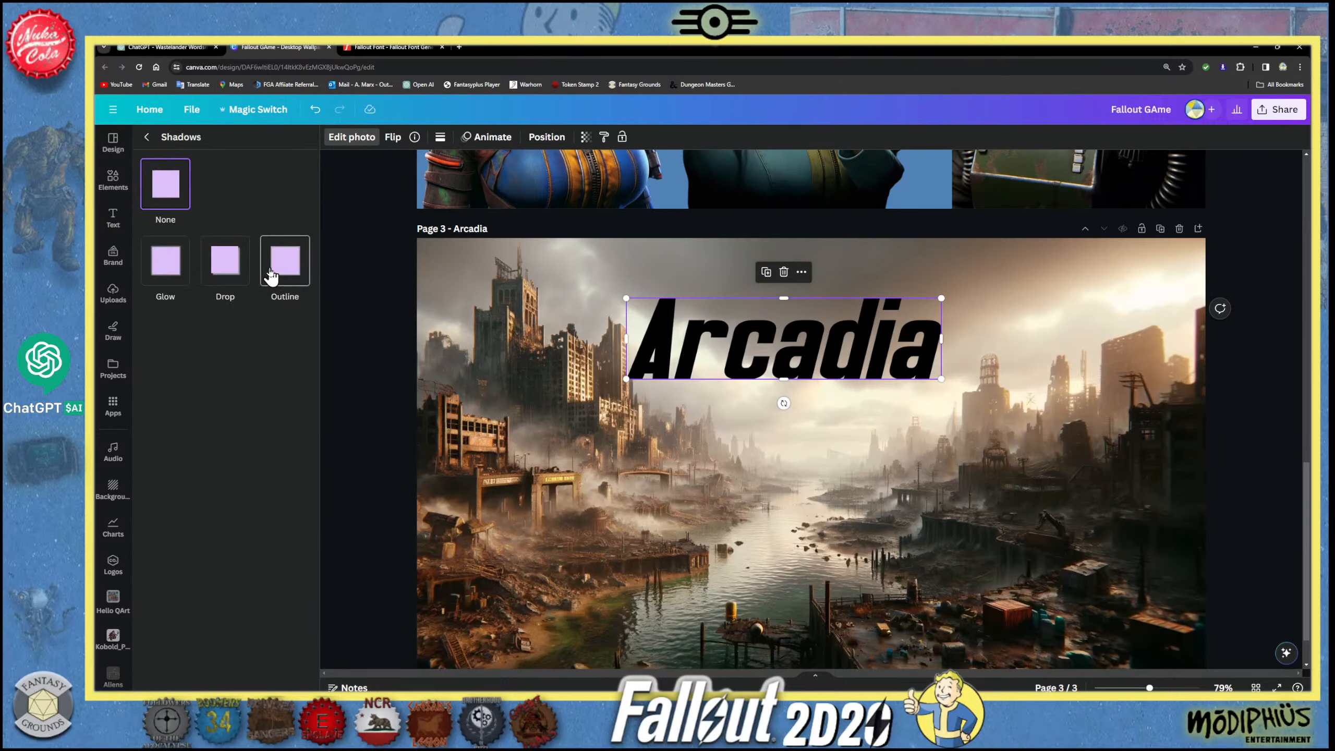
pyautogui.click(173, 269)
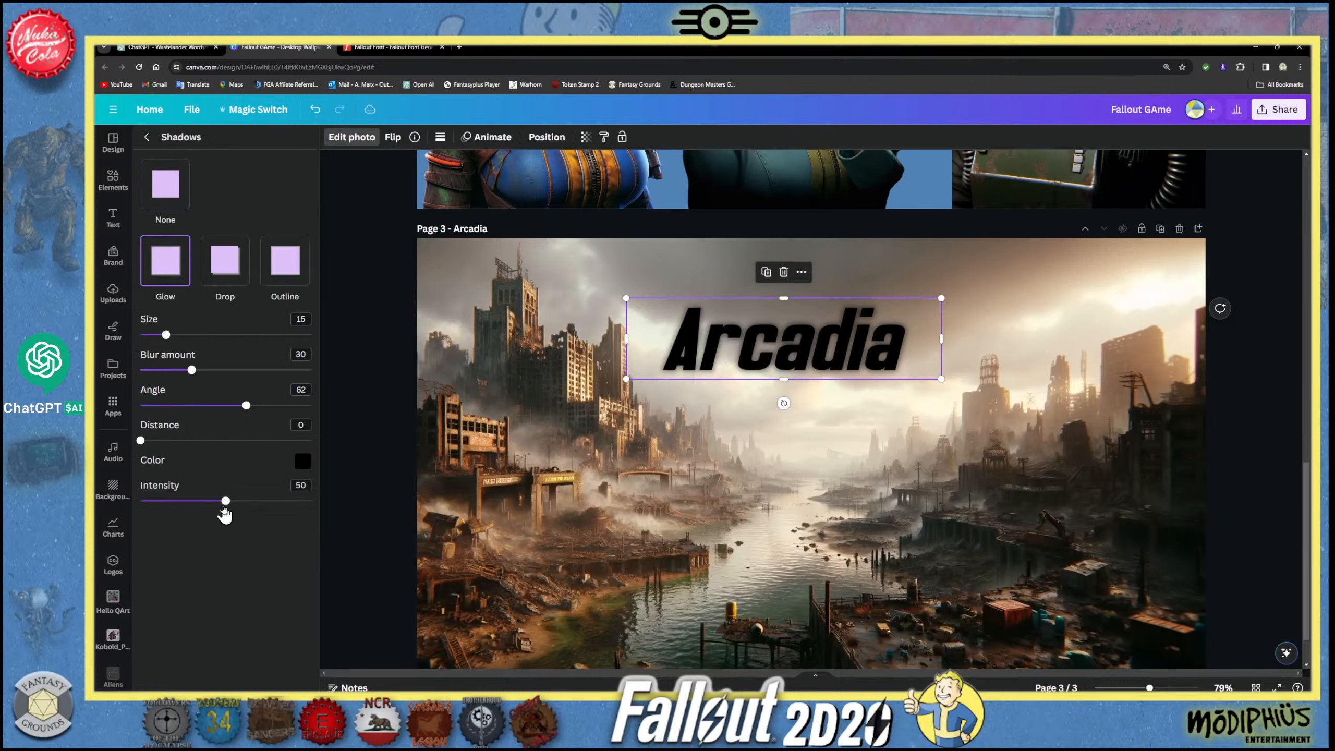
pyautogui.moveTo(225, 501); pyautogui.dragTo(209, 504)
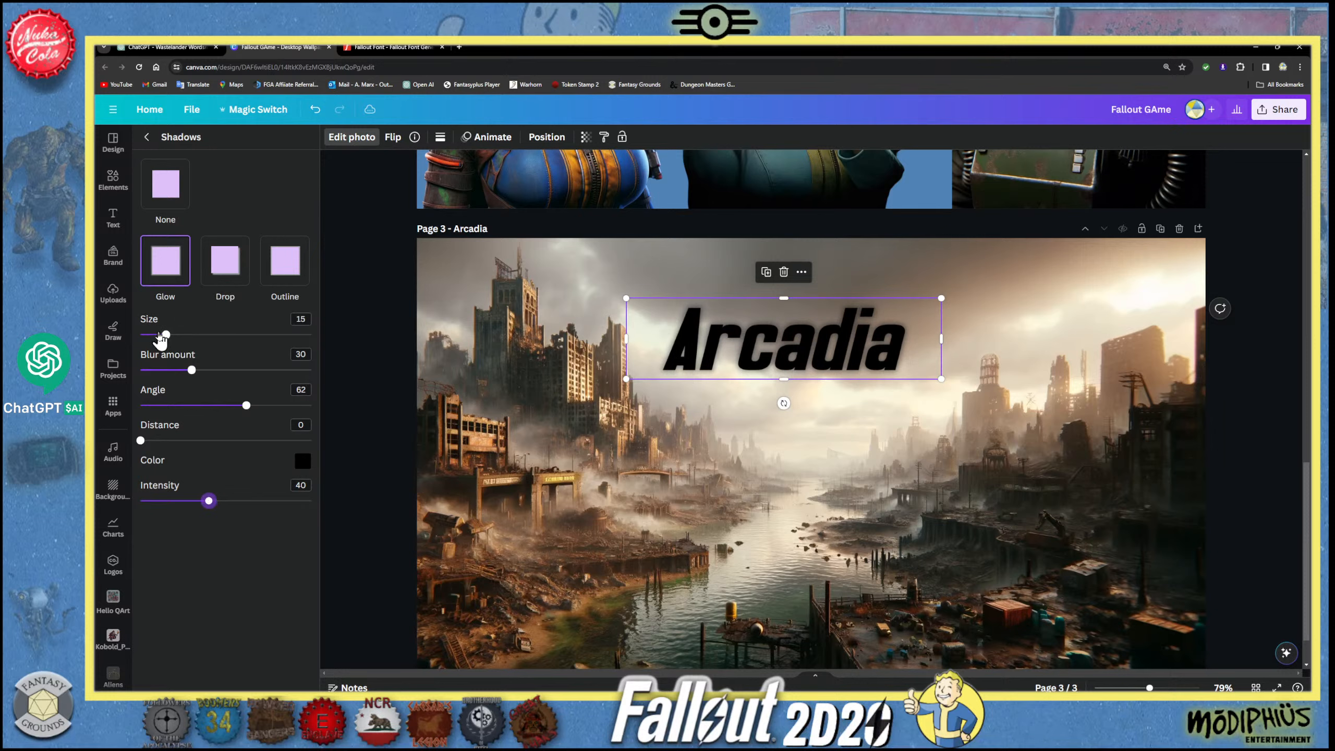
pyautogui.moveTo(162, 339); pyautogui.dragTo(201, 376)
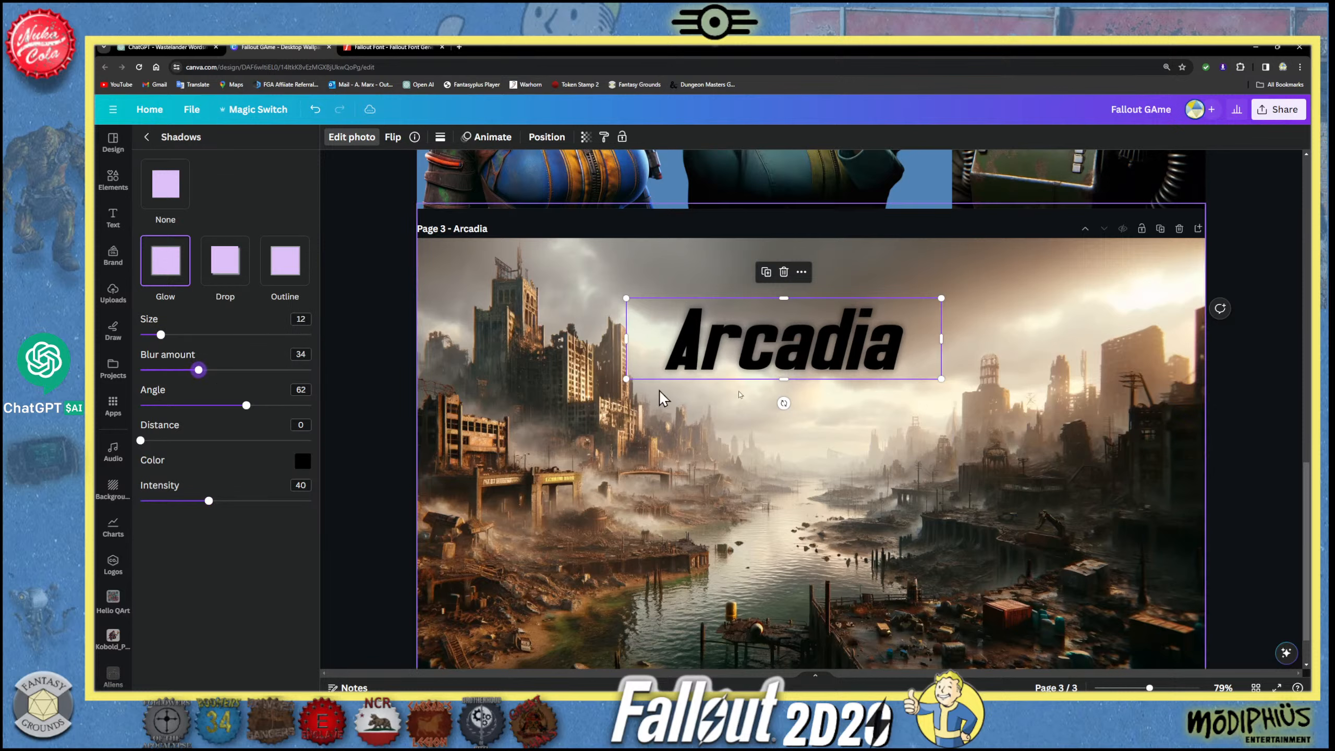
# - Enlarge the glowing Arcadia graphic and move it up toward the top of the city image
pyautogui.moveTo(941, 378); pyautogui.dragTo(1033, 403)
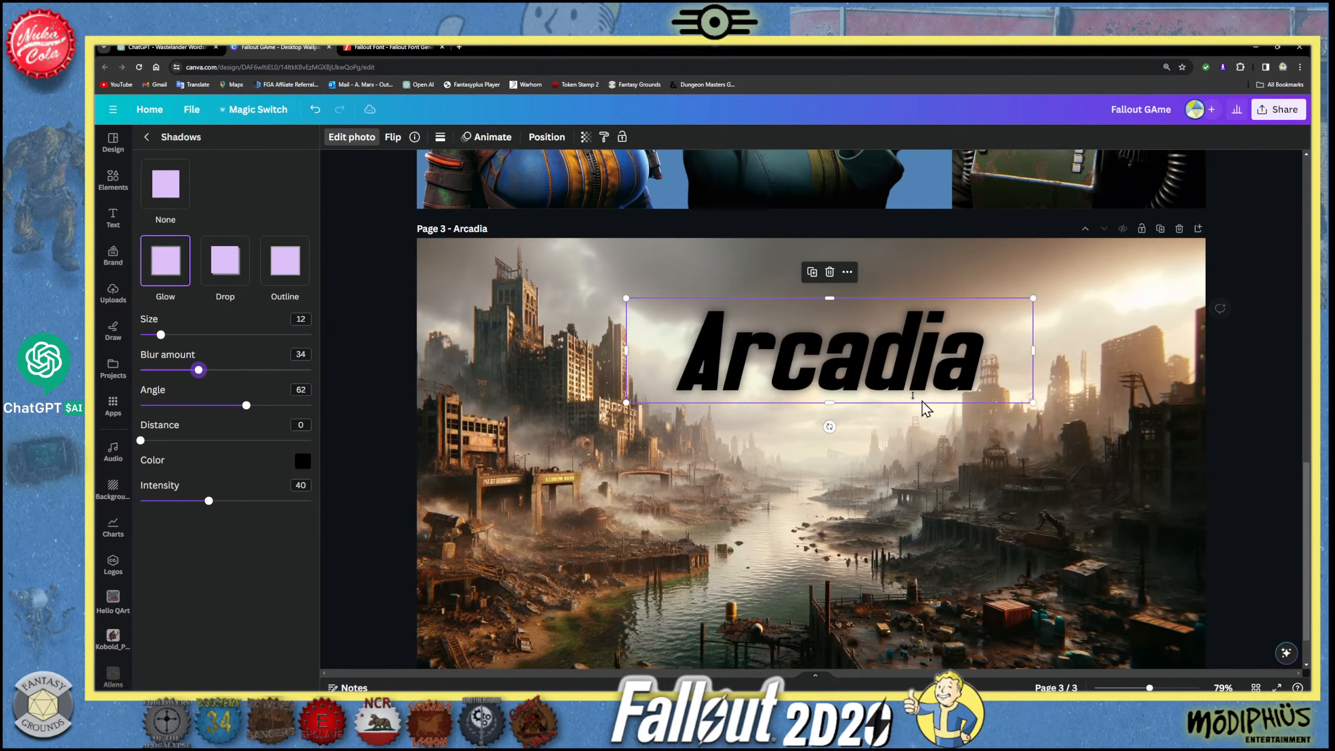
pyautogui.moveTo(881, 383); pyautogui.dragTo(844, 340)
pyautogui.click(778, 388)
pyautogui.click(664, 327)
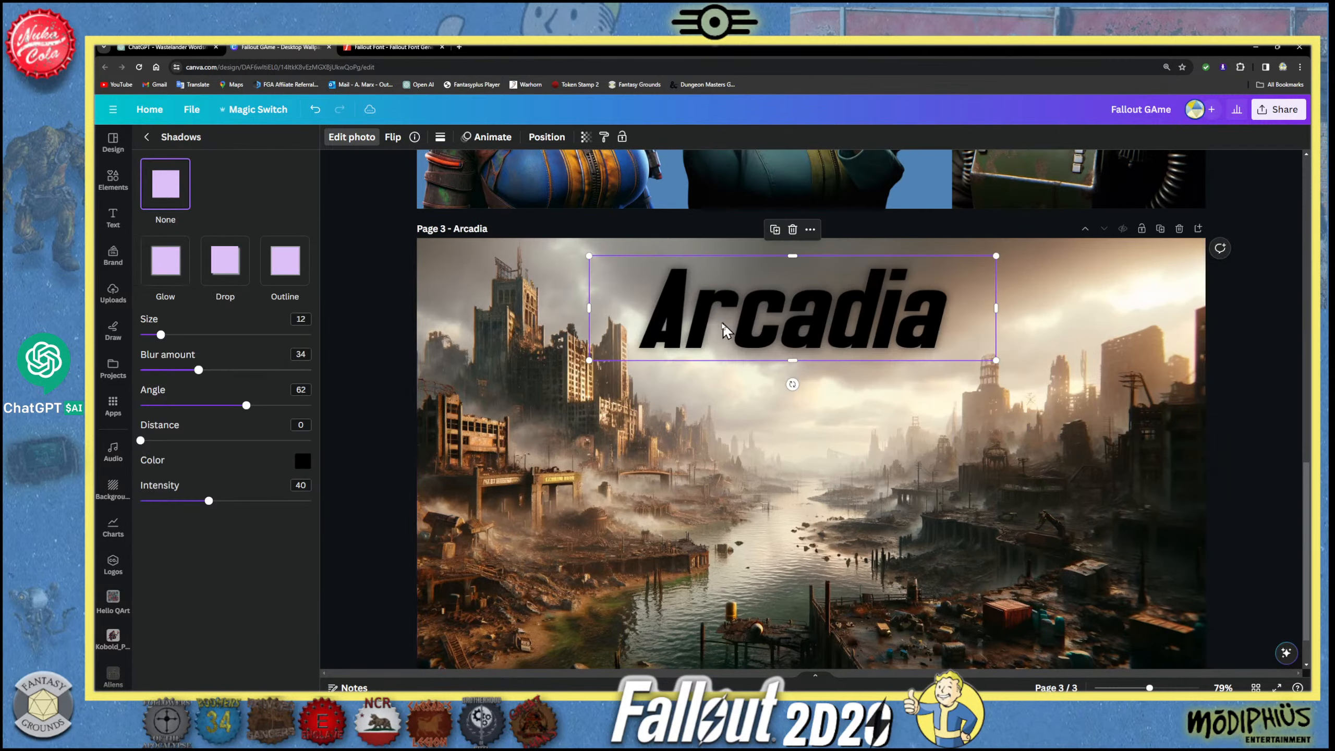
# - Reduce the Arcadia graphic slightly and fine-tune its position near the top centre of page 3
pyautogui.click(734, 321)
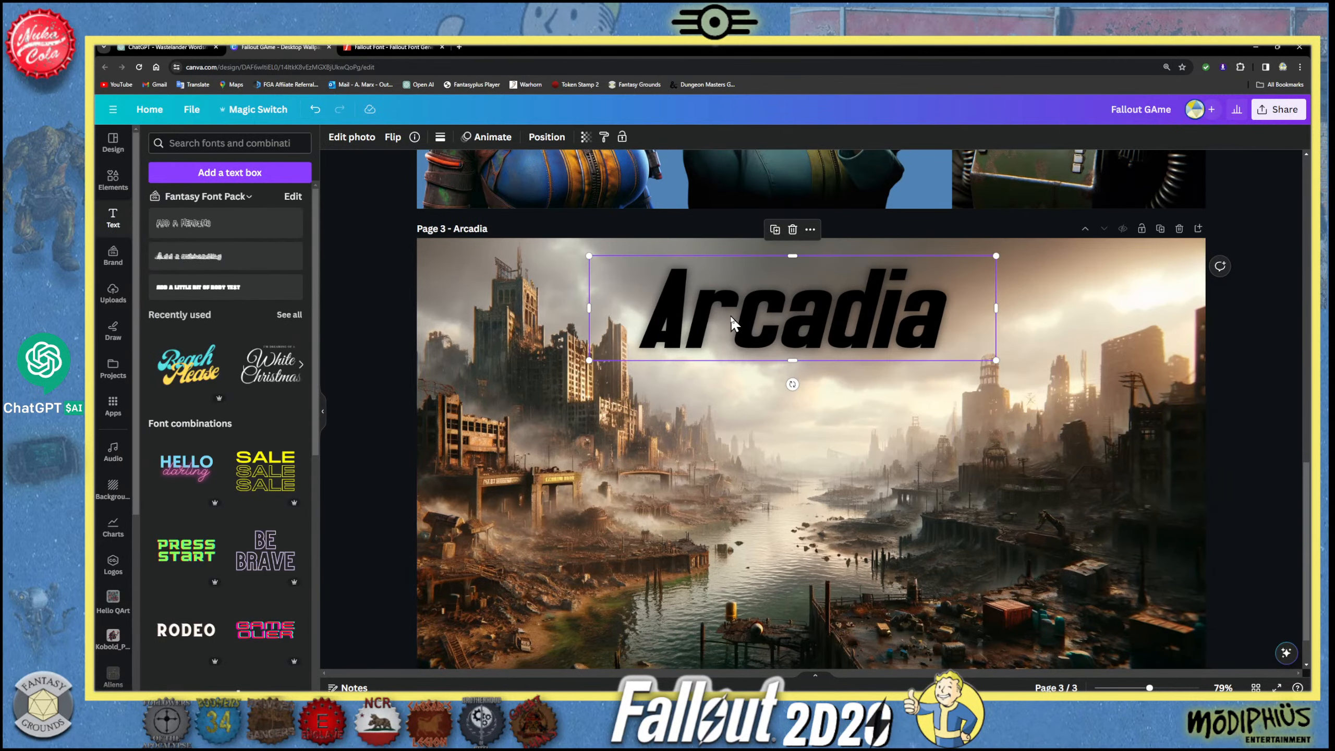
pyautogui.moveTo(734, 321); pyautogui.dragTo(736, 321)
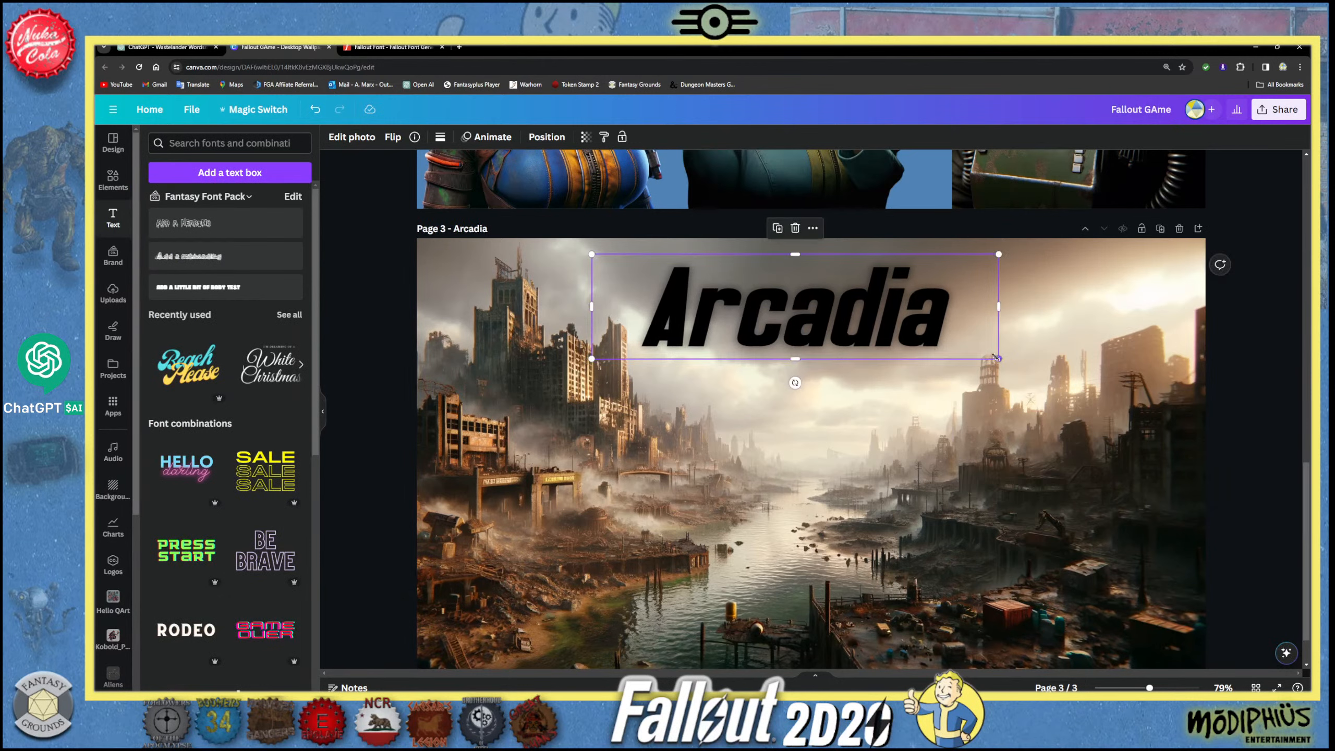
pyautogui.moveTo(998, 357); pyautogui.dragTo(978, 353)
pyautogui.moveTo(831, 306); pyautogui.dragTo(846, 305)
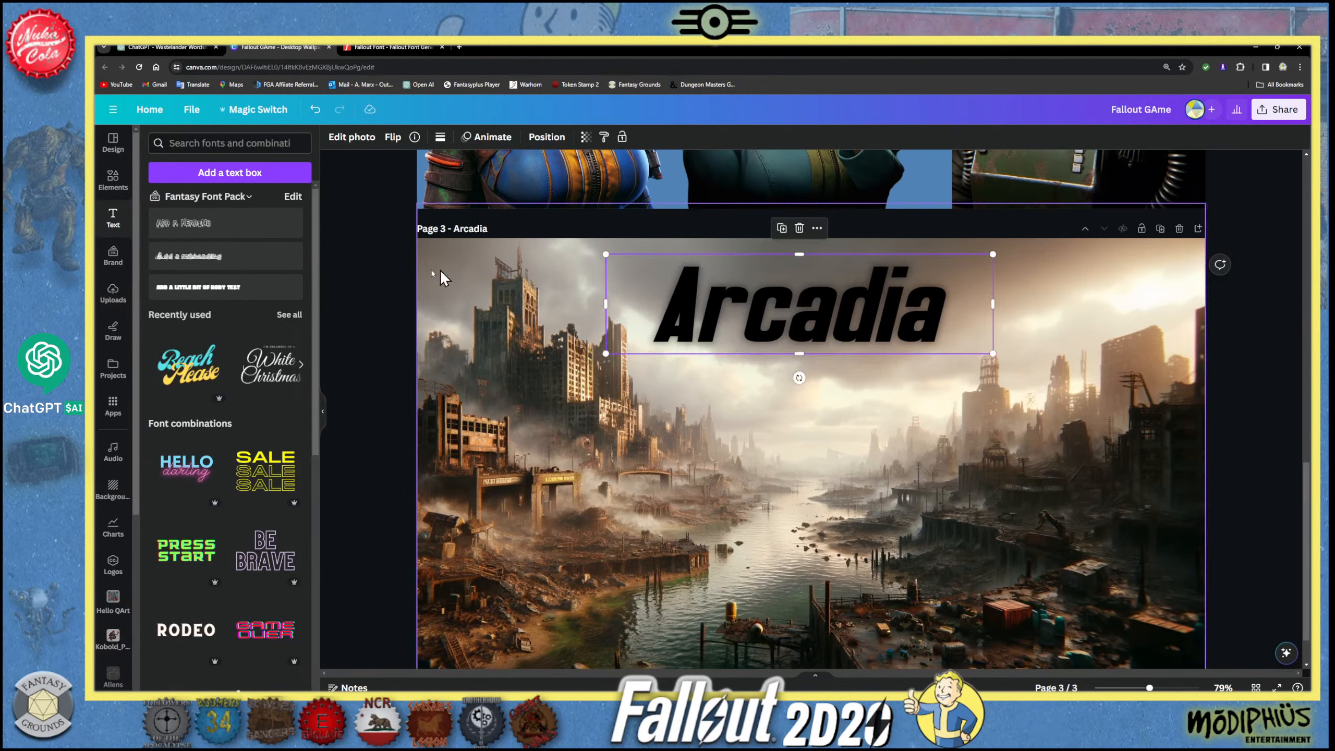
pyautogui.click(345, 267)
pyautogui.click(755, 306)
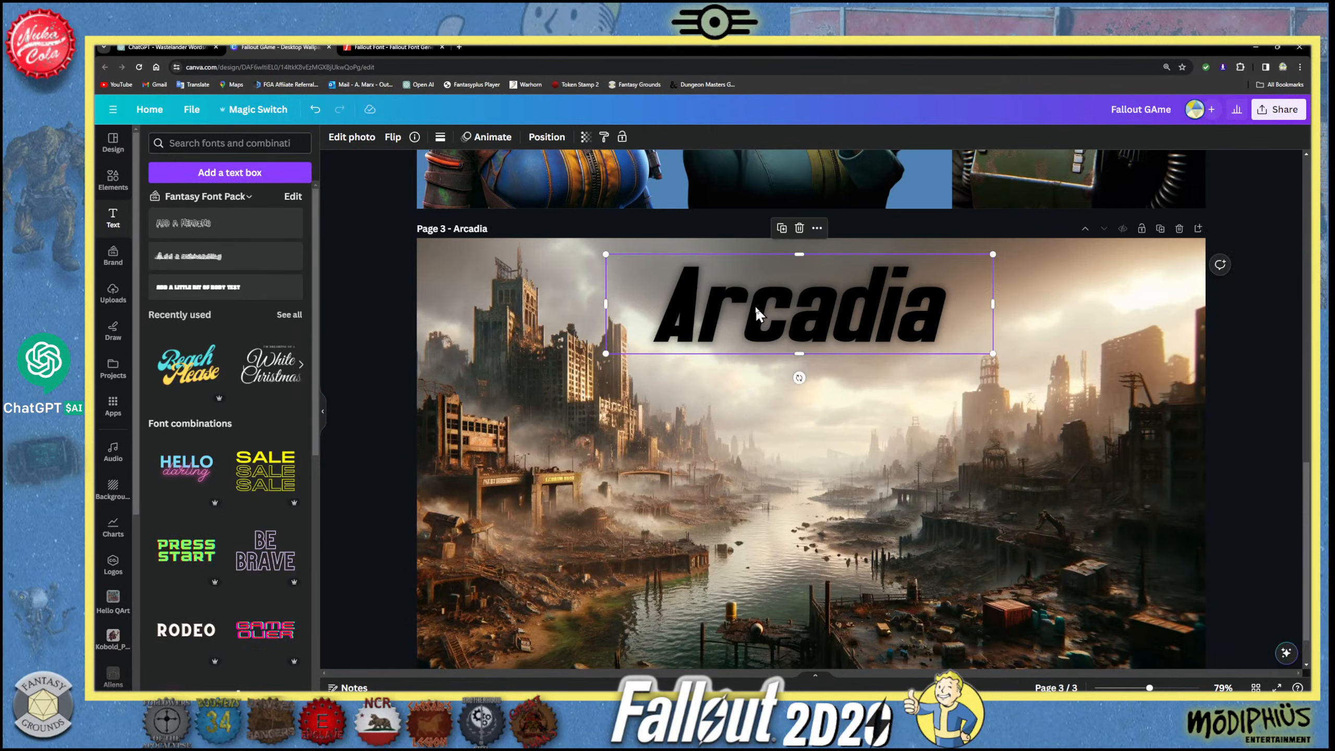
pyautogui.click(745, 451)
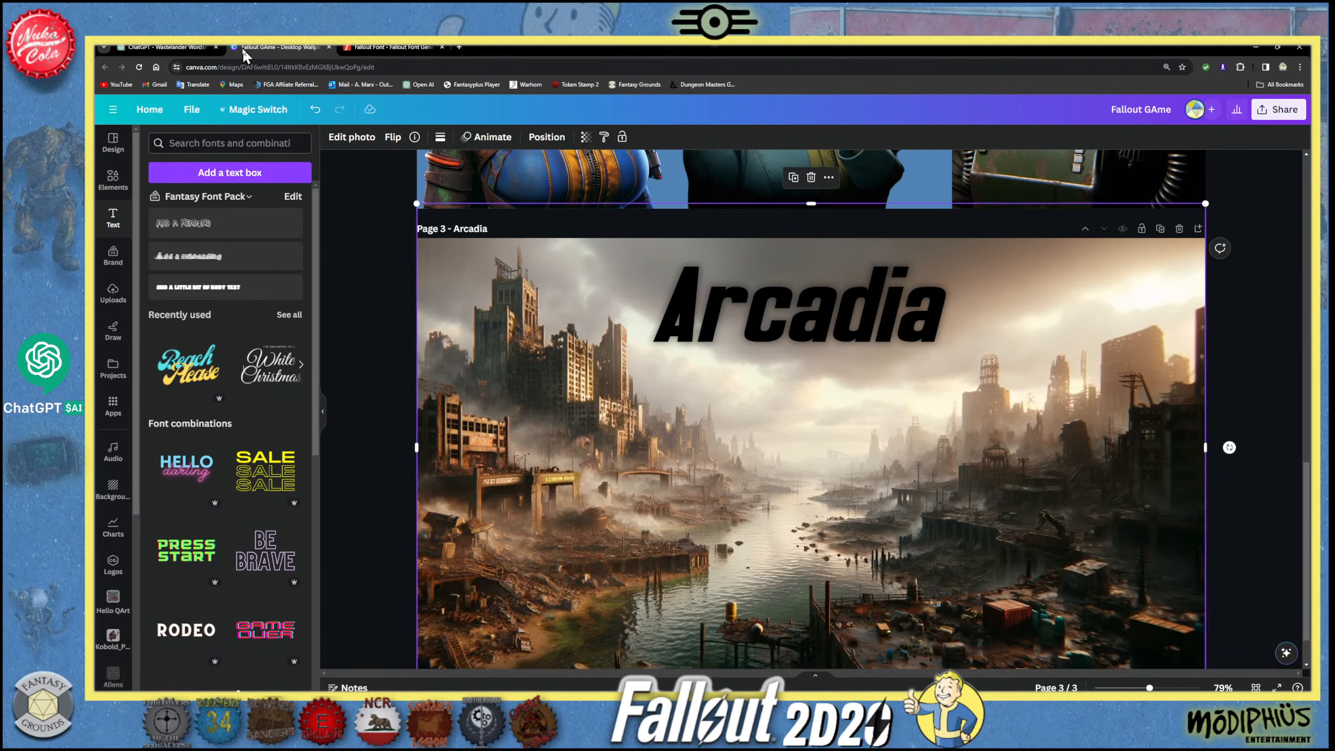
# - Switch to the Fallout font generator page in the browser and copy its web address
pyautogui.click(358, 49)
pyautogui.click(292, 68)
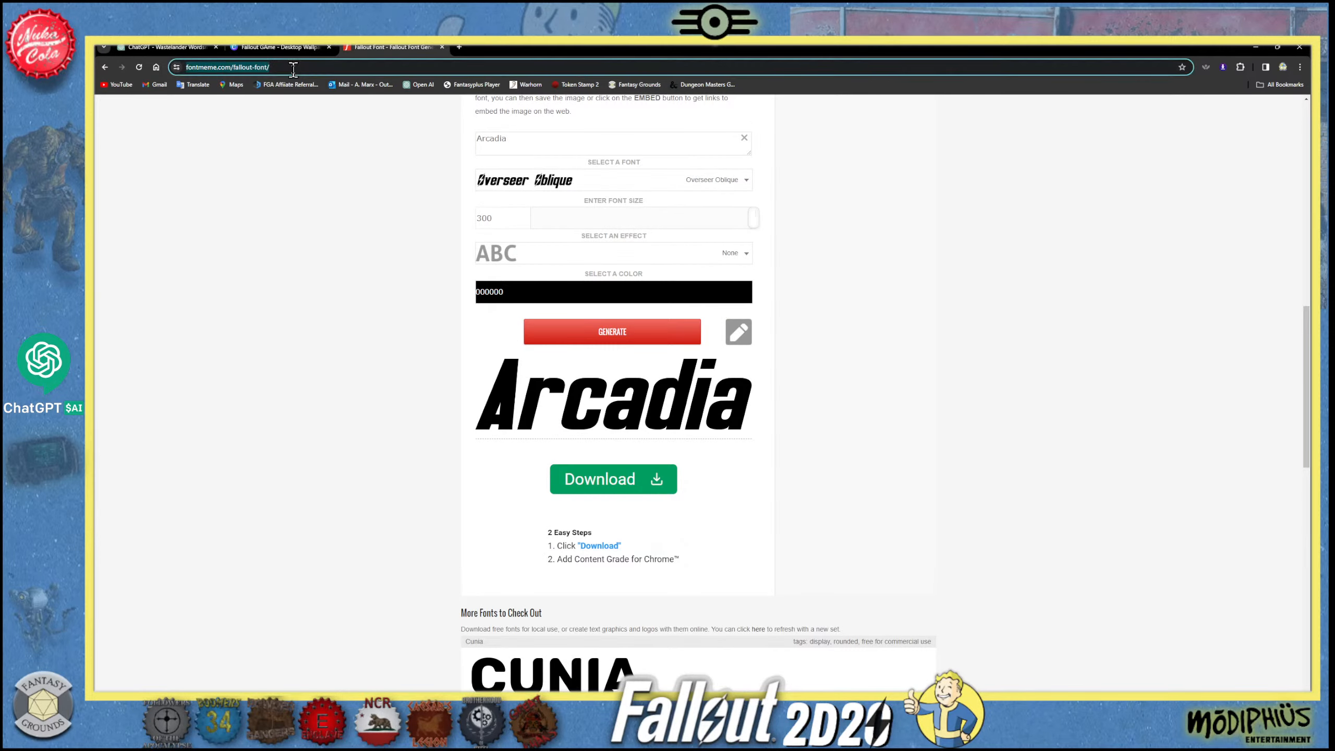
pyautogui.rightClick(241, 67)
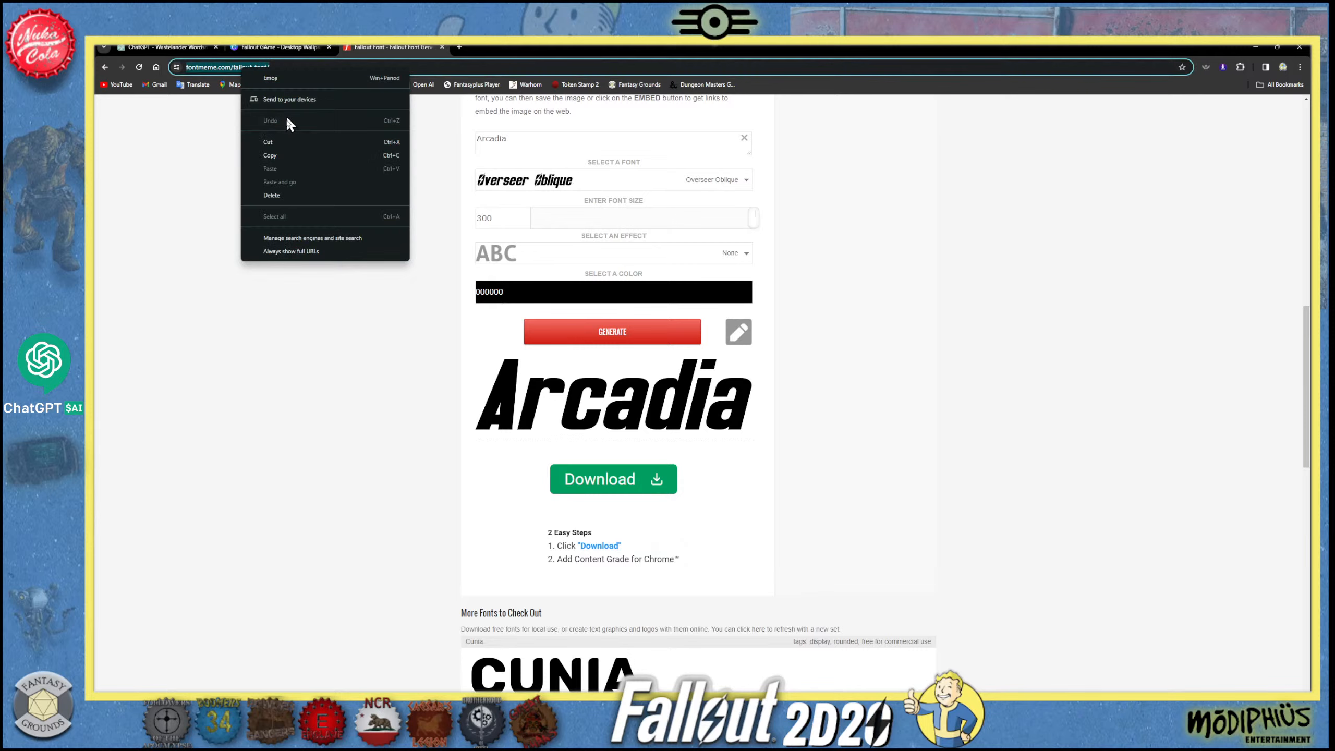
pyautogui.click(290, 153)
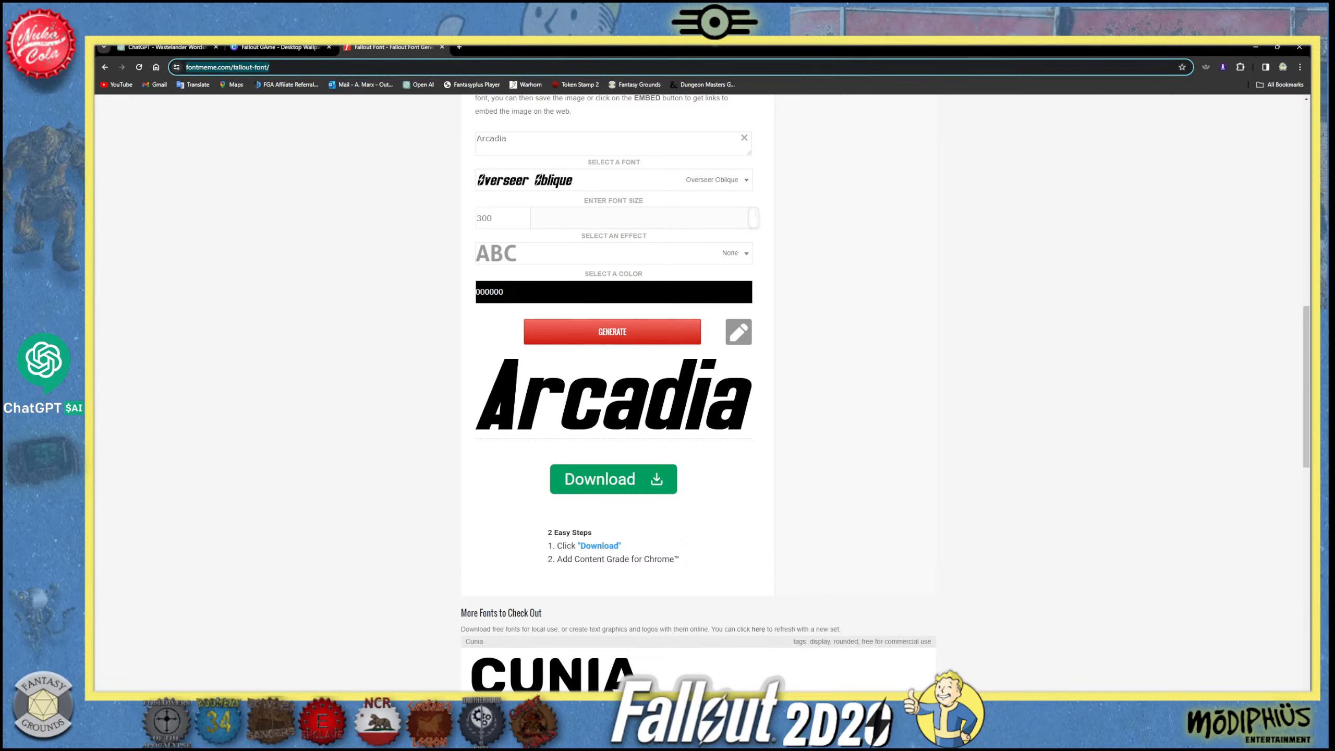
# - Switch to Fantasy Grounds and add a "Resources:" line at the end of the Echoes of the Old World story
pyautogui.click(526, 701)
pyautogui.click(632, 518)
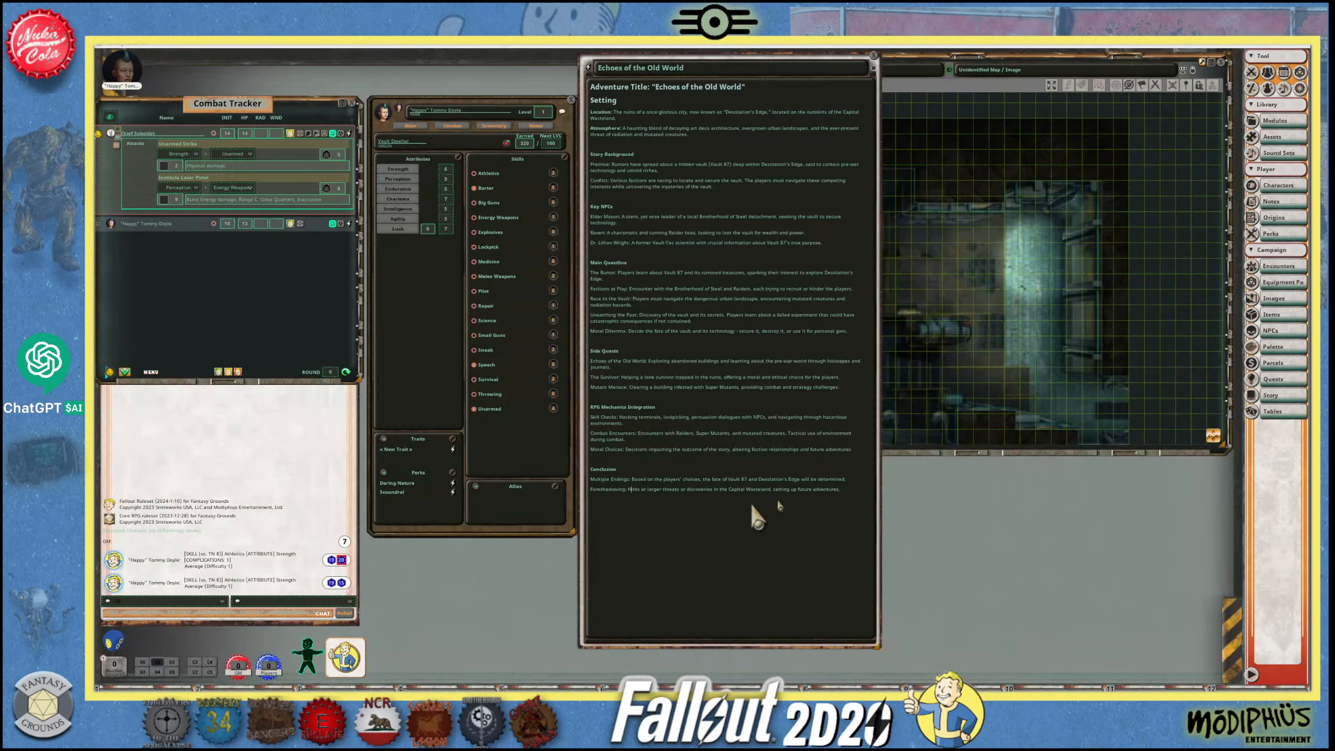
pyautogui.click(858, 490)
pyautogui.press('shift')
pyautogui.hotkey('shift', 'Return')
pyautogui.write('Resources:')
# - Post the copied Fallout font generator address as a link in the chat
pyautogui.click(129, 613)
pyautogui.hotkey('ctrl', 'v')
pyautogui.press('Return')
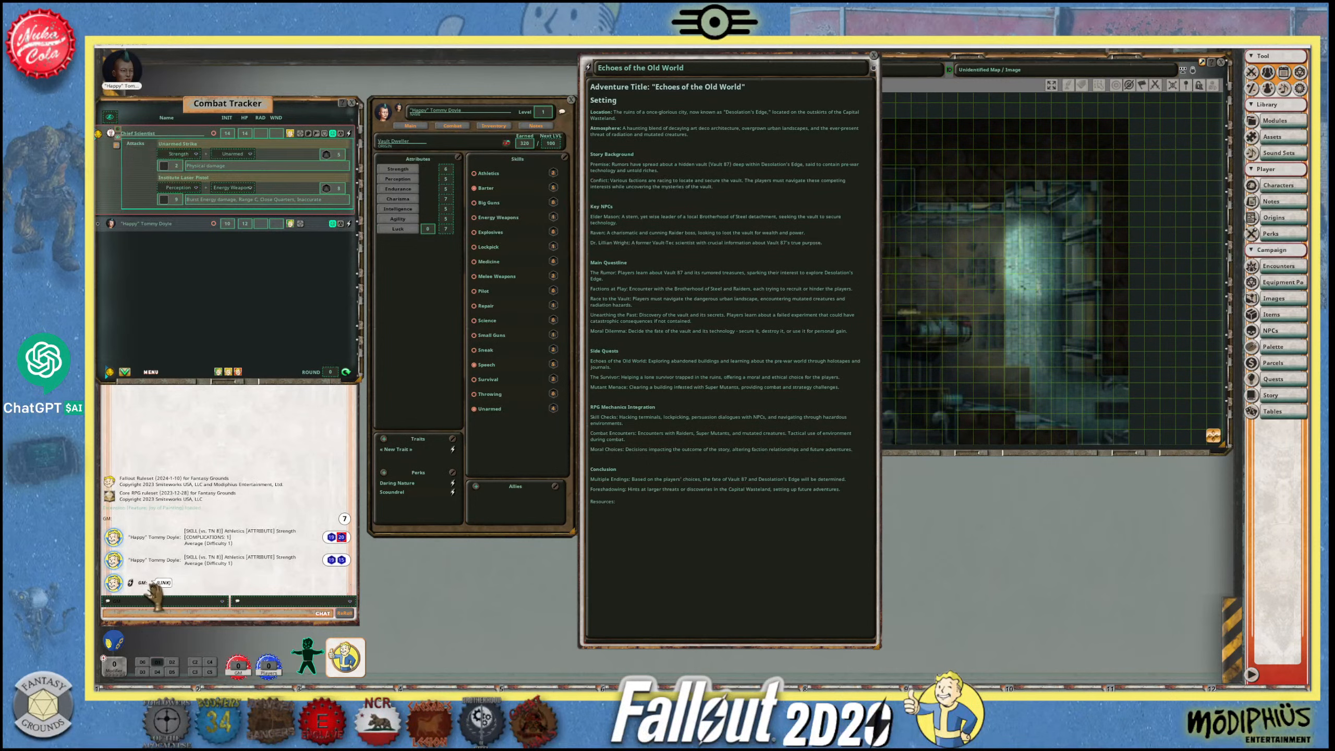
# - Place the font generator link from the chat beneath a bold Resources line in the story, with a blank line between them
pyautogui.moveTo(132, 583); pyautogui.dragTo(629, 525)
pyautogui.click(627, 501)
pyautogui.press('Return')
pyautogui.moveTo(128, 584); pyautogui.dragTo(593, 503)
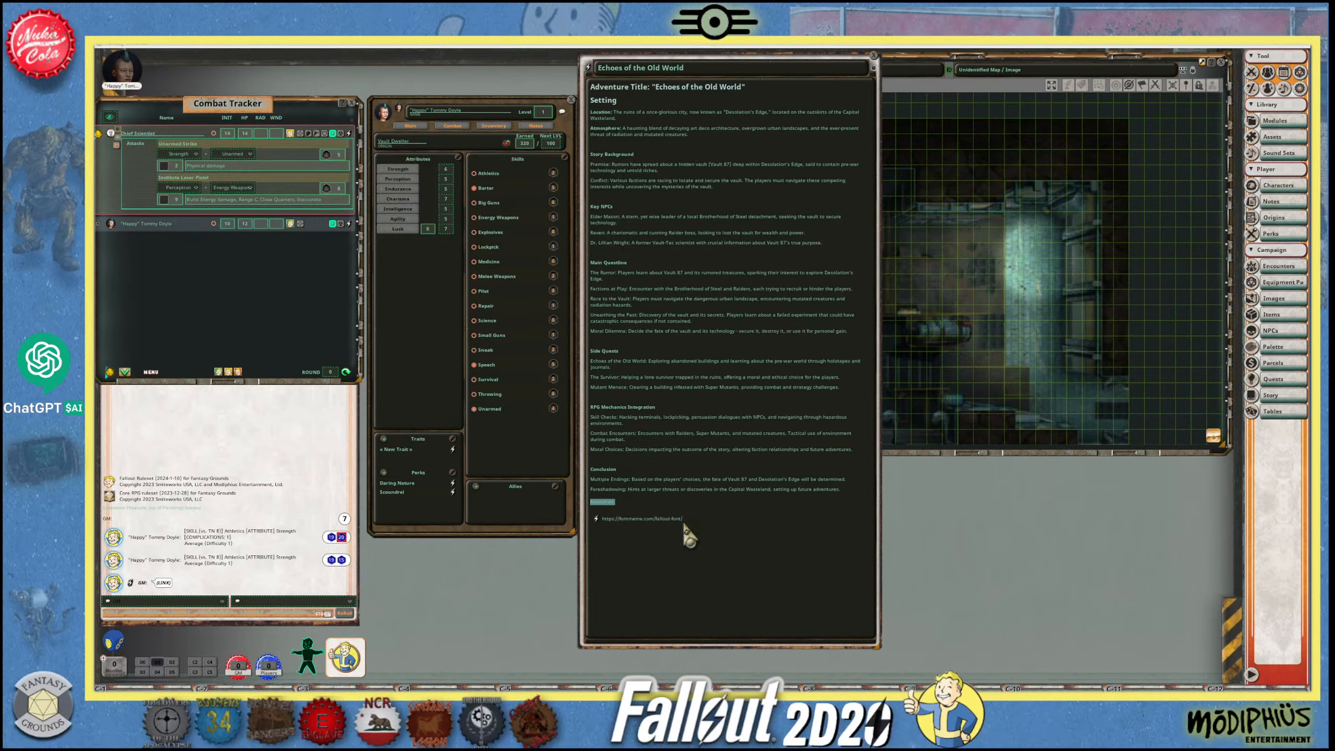
pyautogui.click(638, 504)
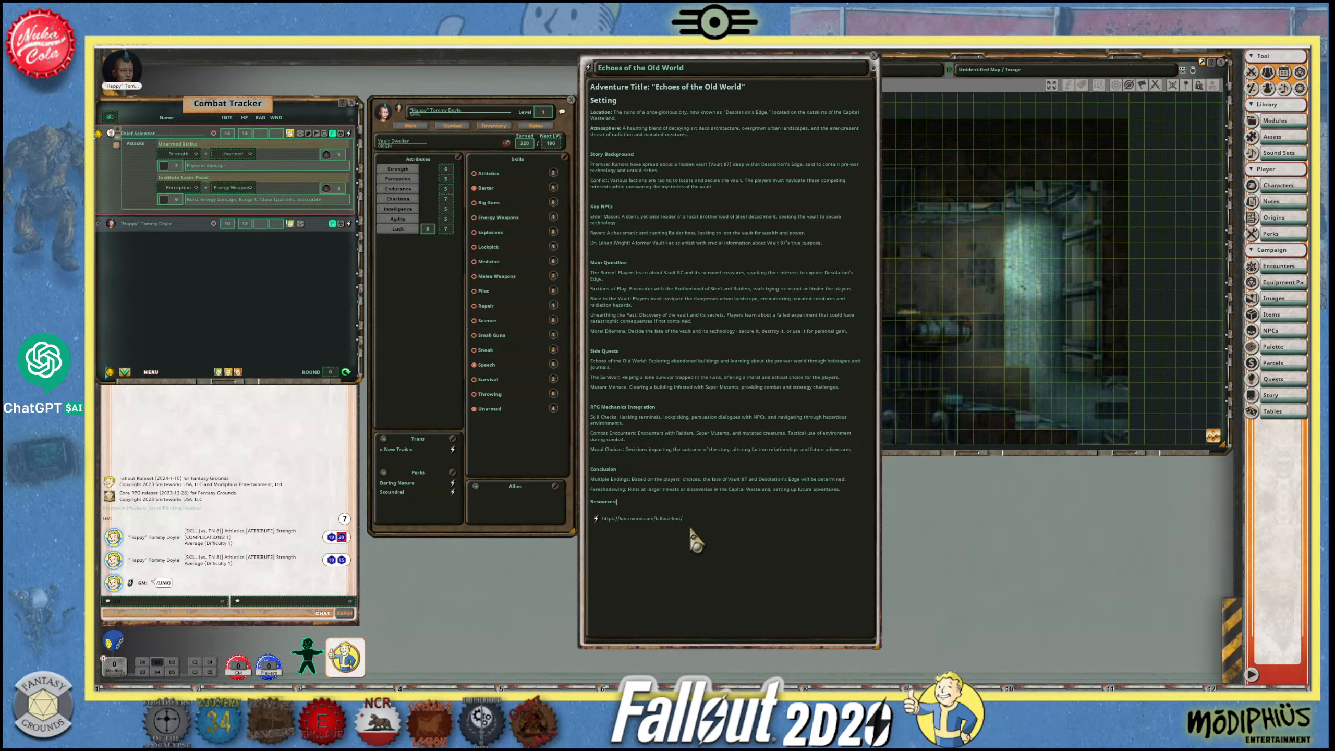
pyautogui.press('Return')
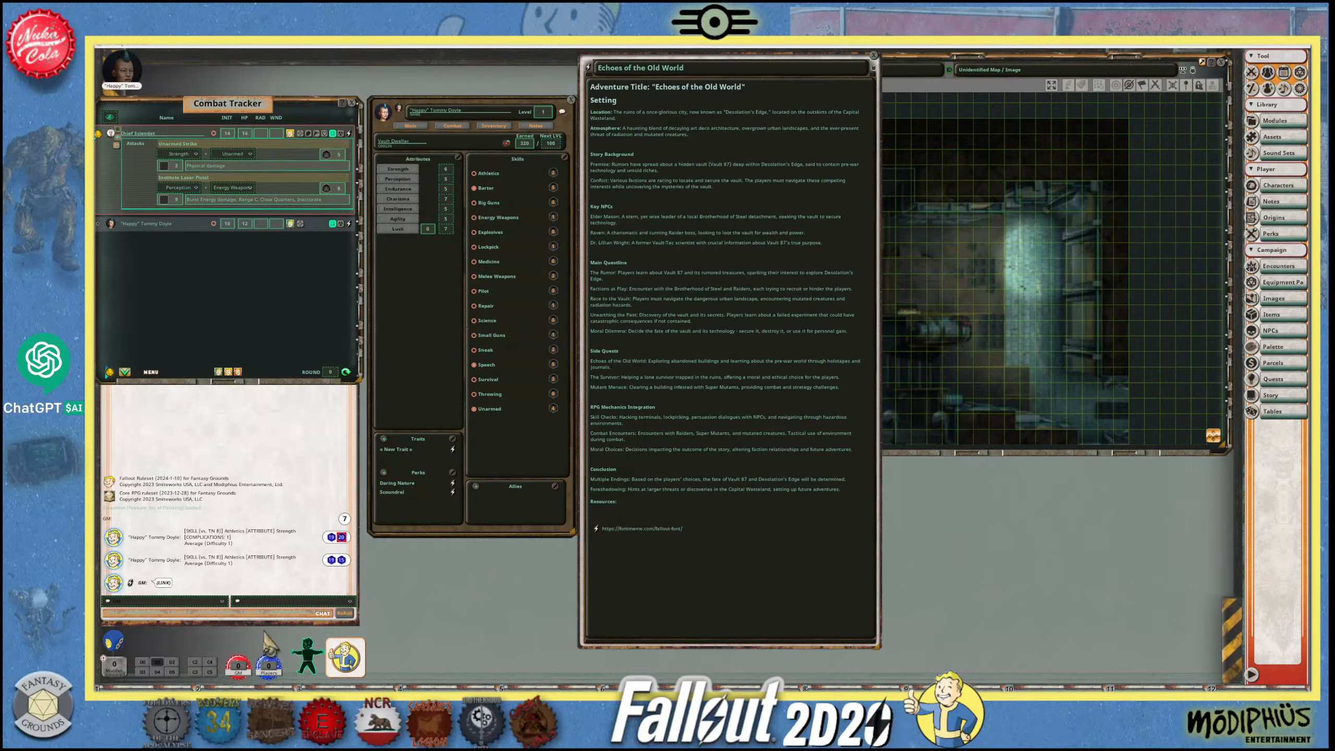
# - Return to the browser, search the web for "FAllout Perchance" and open the Fallout Settlement Generator
pyautogui.click(279, 705)
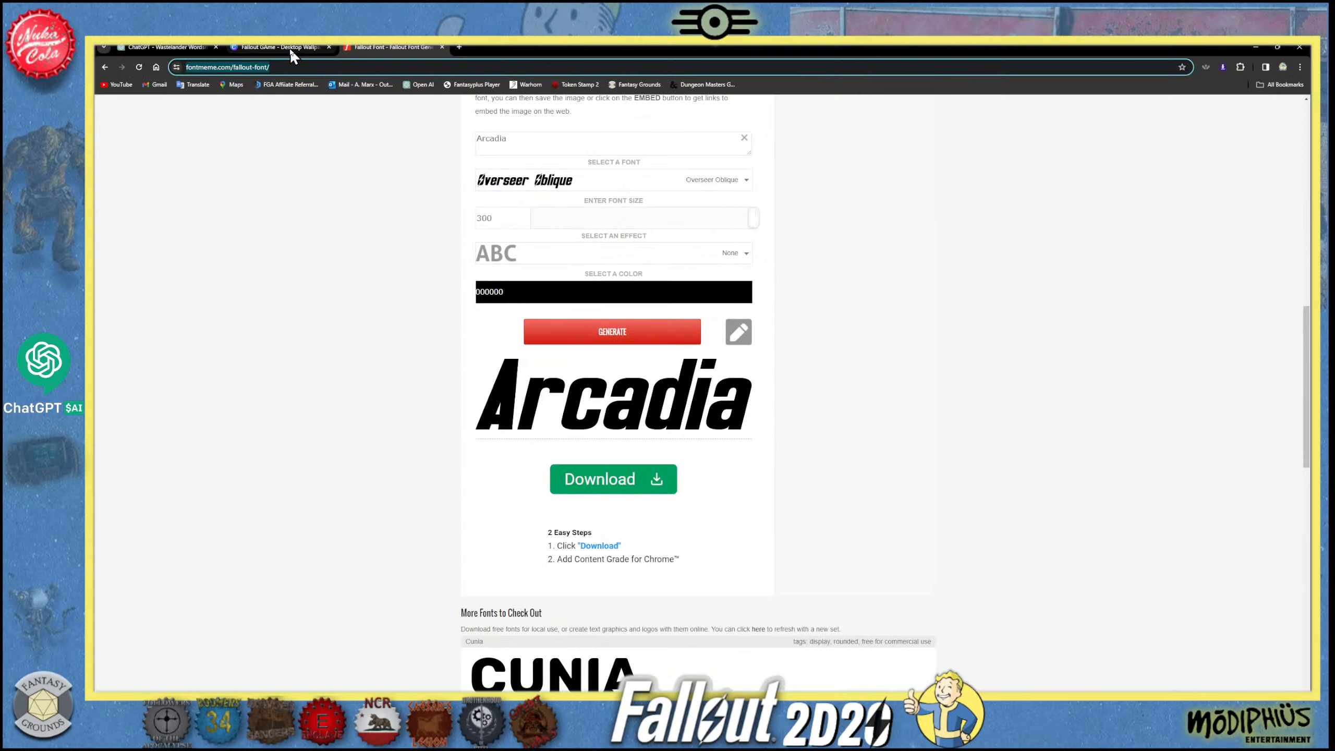
pyautogui.moveTo(341, 68); pyautogui.dragTo(147, 62)
pyautogui.write('FAllo')
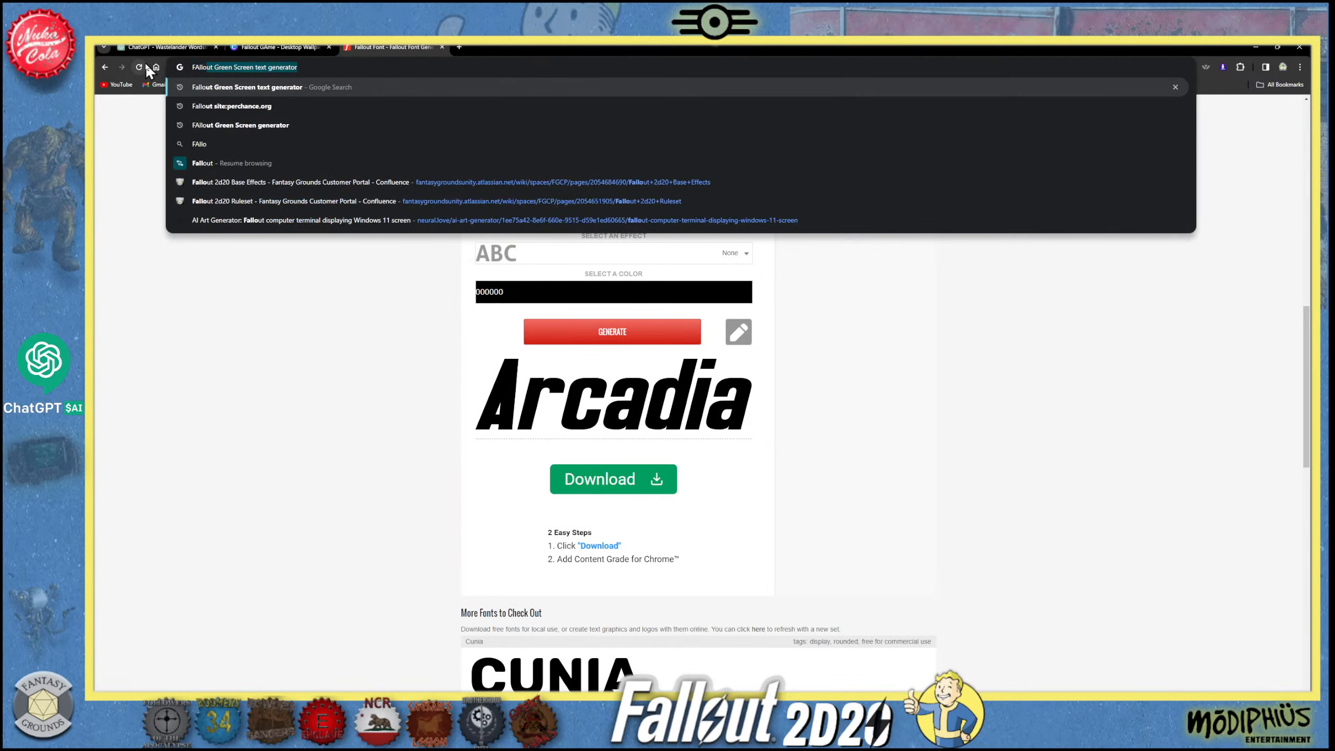
pyautogui.write('ut Perc')
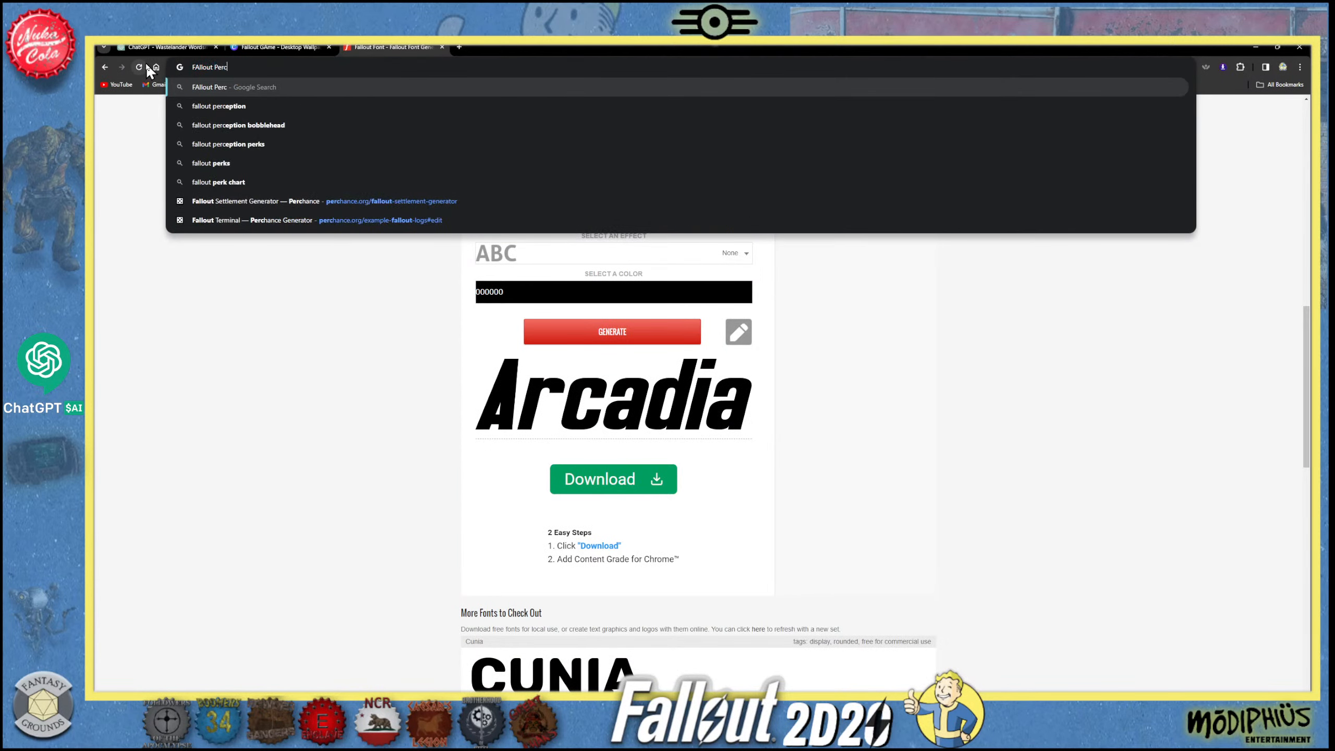
pyautogui.write('hance')
pyautogui.press('Return')
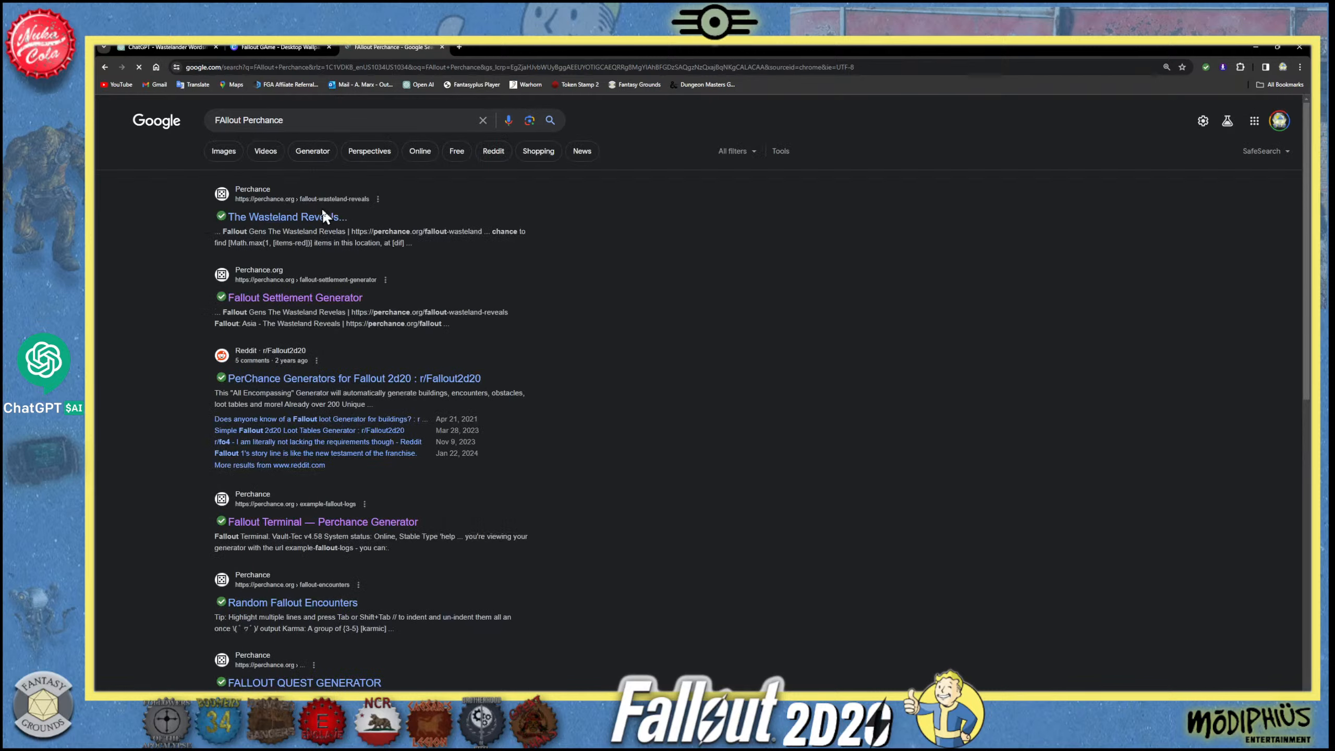
pyautogui.click(345, 299)
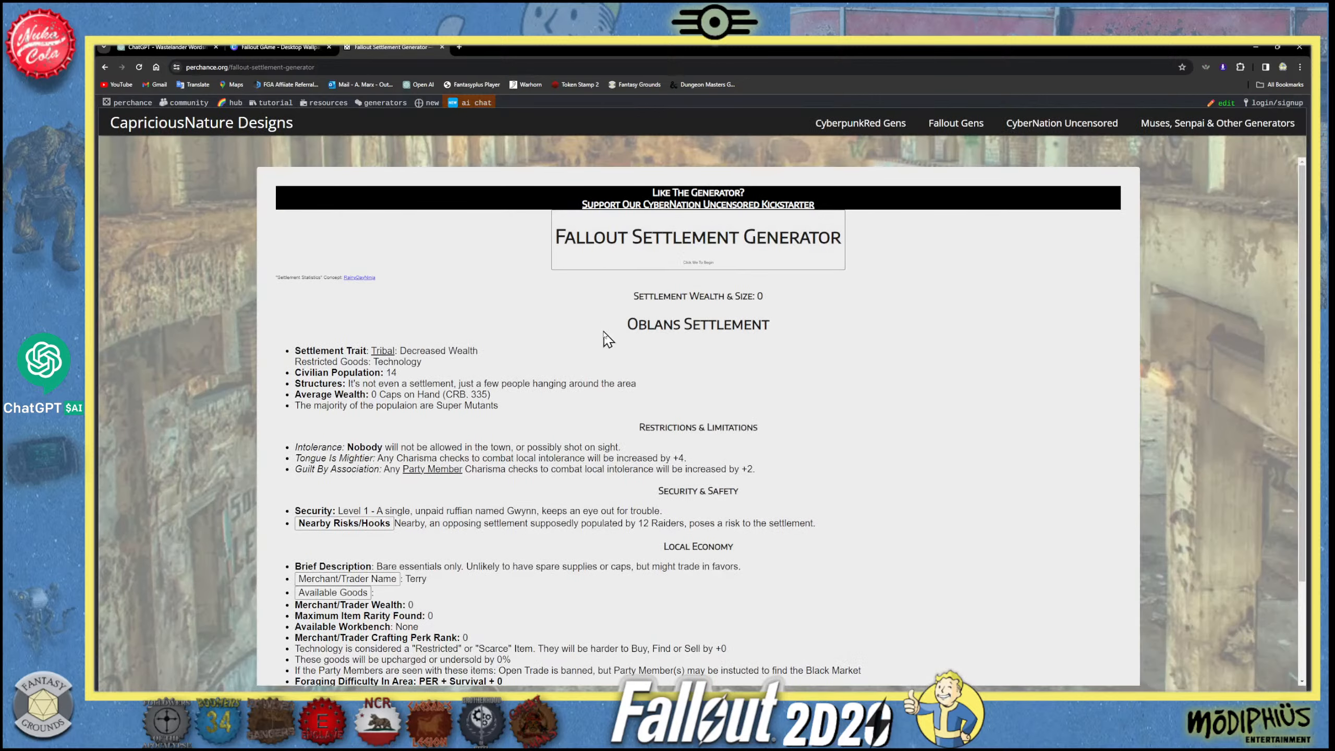
# - Generate two new random settlements with the Fallout Settlement Generator and look through the details
pyautogui.scroll(-3, 489, 399)
pyautogui.scroll(2, 497, 481)
pyautogui.click(674, 251)
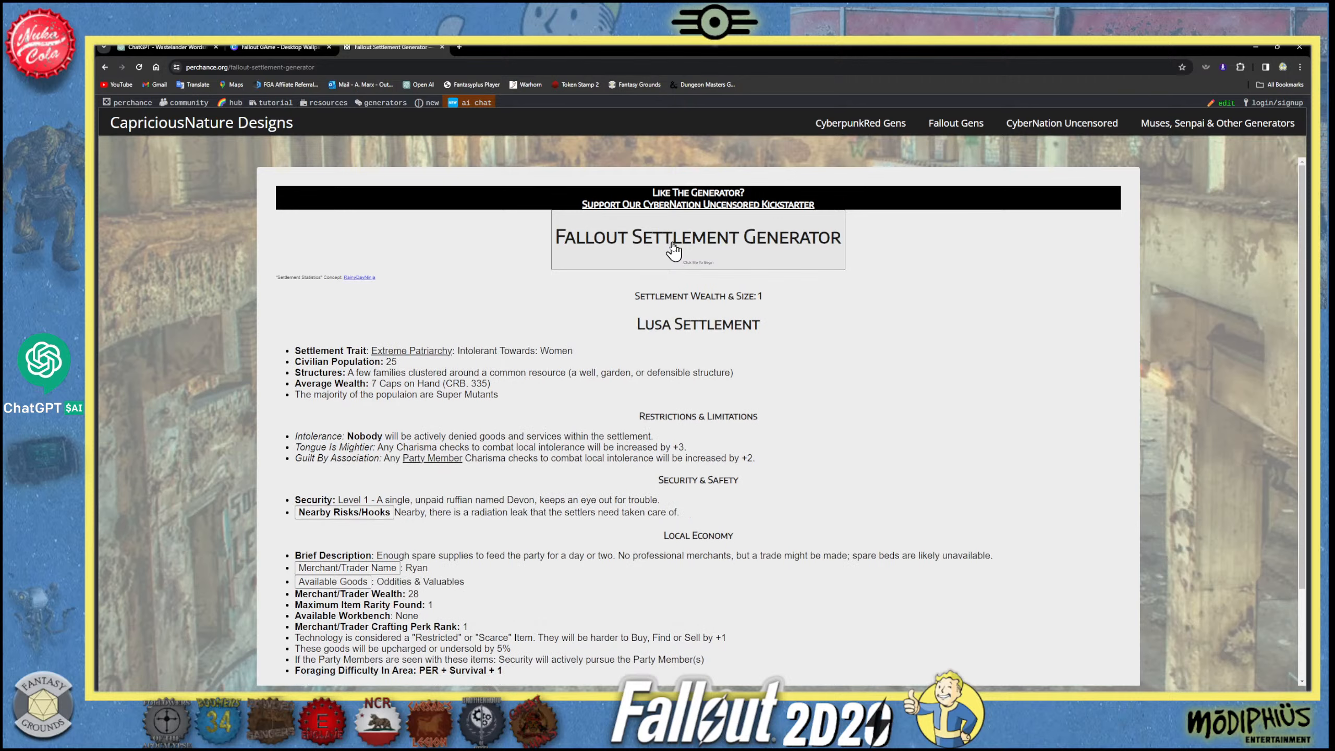
pyautogui.click(673, 251)
pyautogui.scroll(-1, 538, 469)
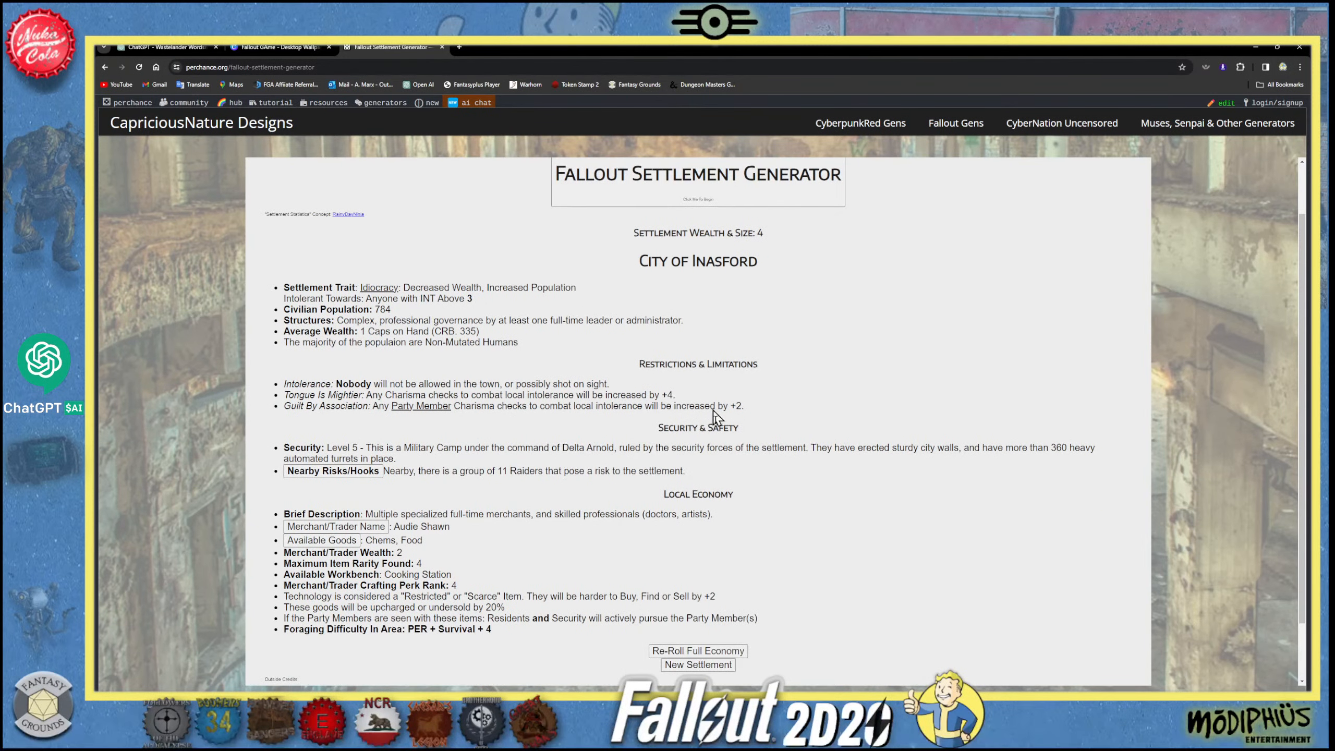
# - Re-roll the generated city's full economy and generate another new settlement
pyautogui.click(727, 651)
pyautogui.scroll(-1, 752, 637)
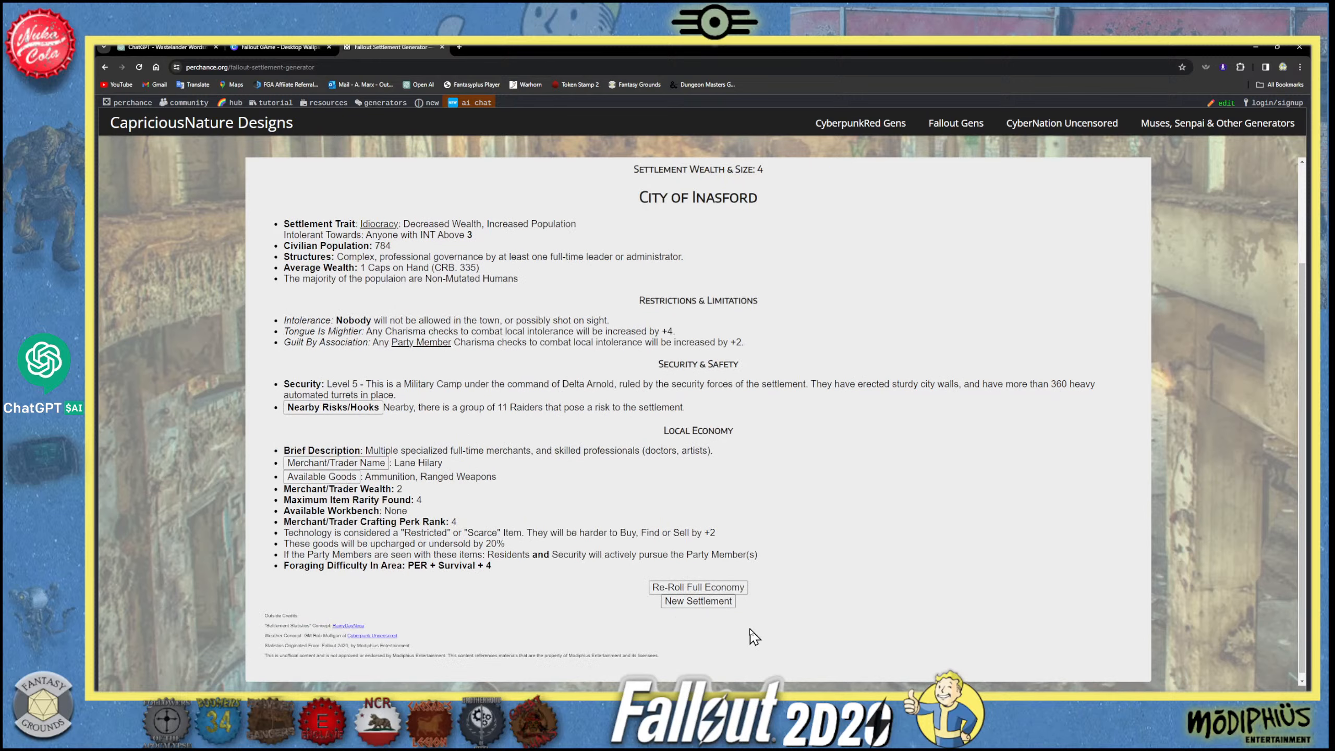
pyautogui.scroll(-1, 705, 606)
pyautogui.click(705, 595)
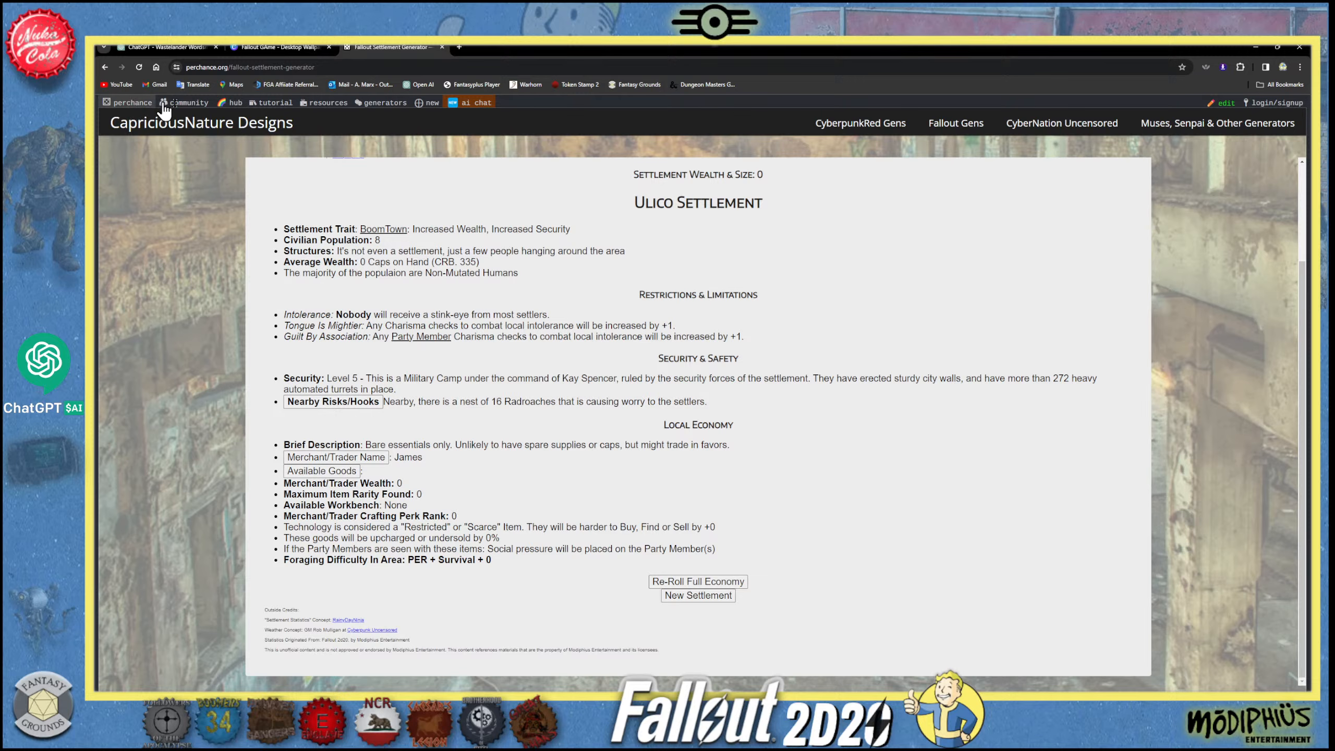
# - Open Perchance's list of recently updated generators and search it for "FAllout terminal"
pyautogui.click(386, 104)
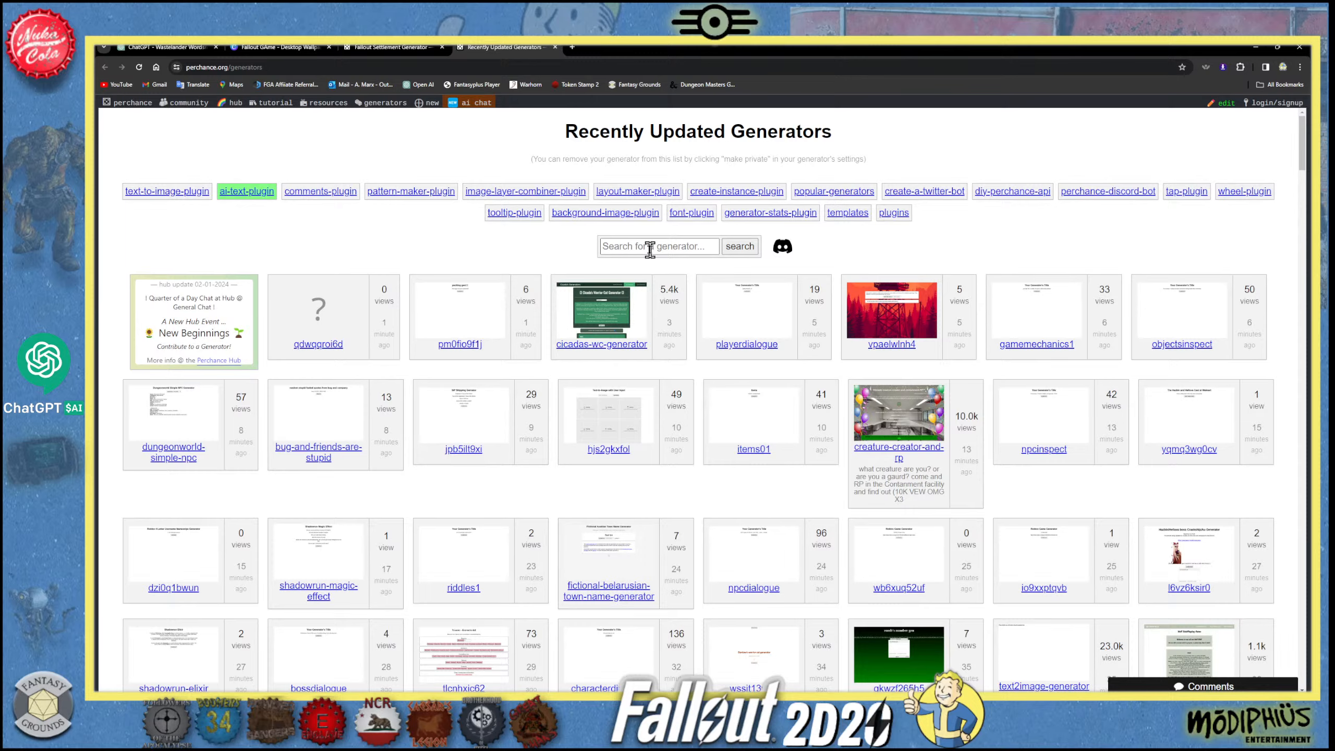
pyautogui.click(649, 249)
pyautogui.scroll(-5, 783, 365)
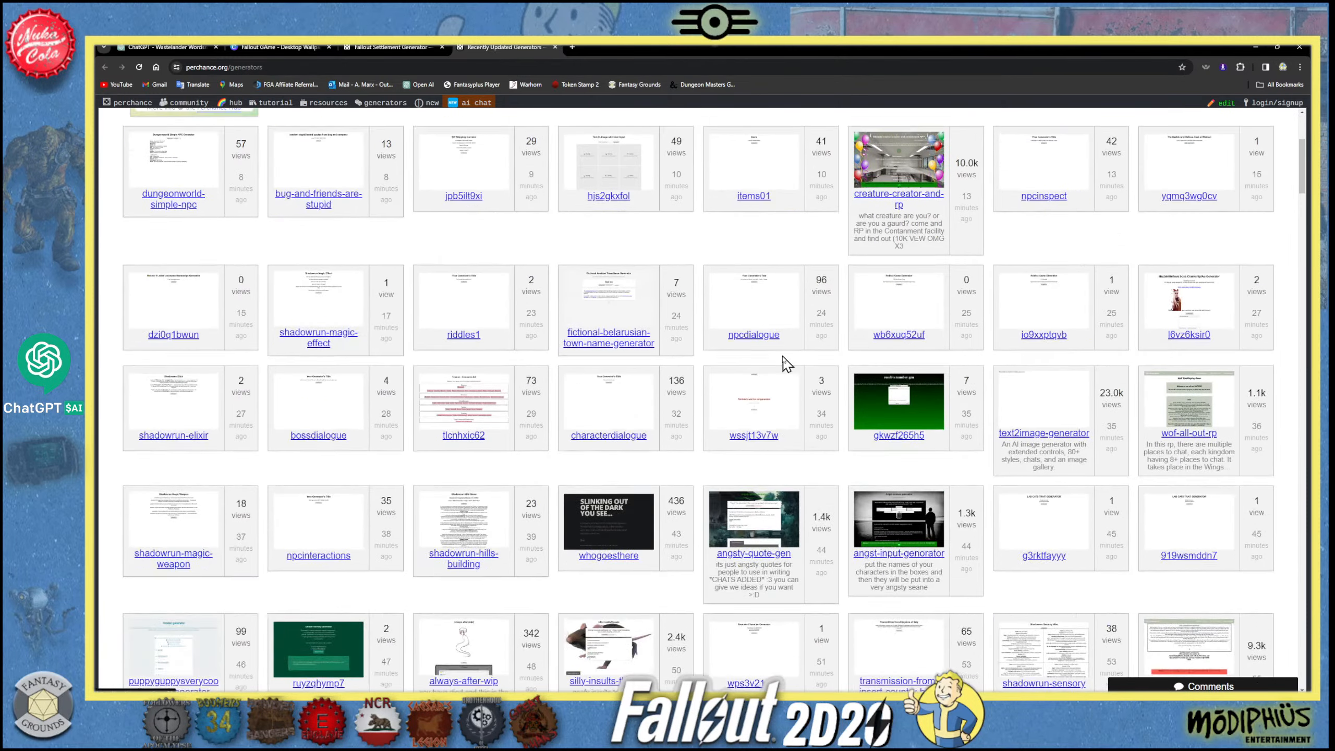
pyautogui.scroll(3, 767, 358)
pyautogui.scroll(3, 761, 351)
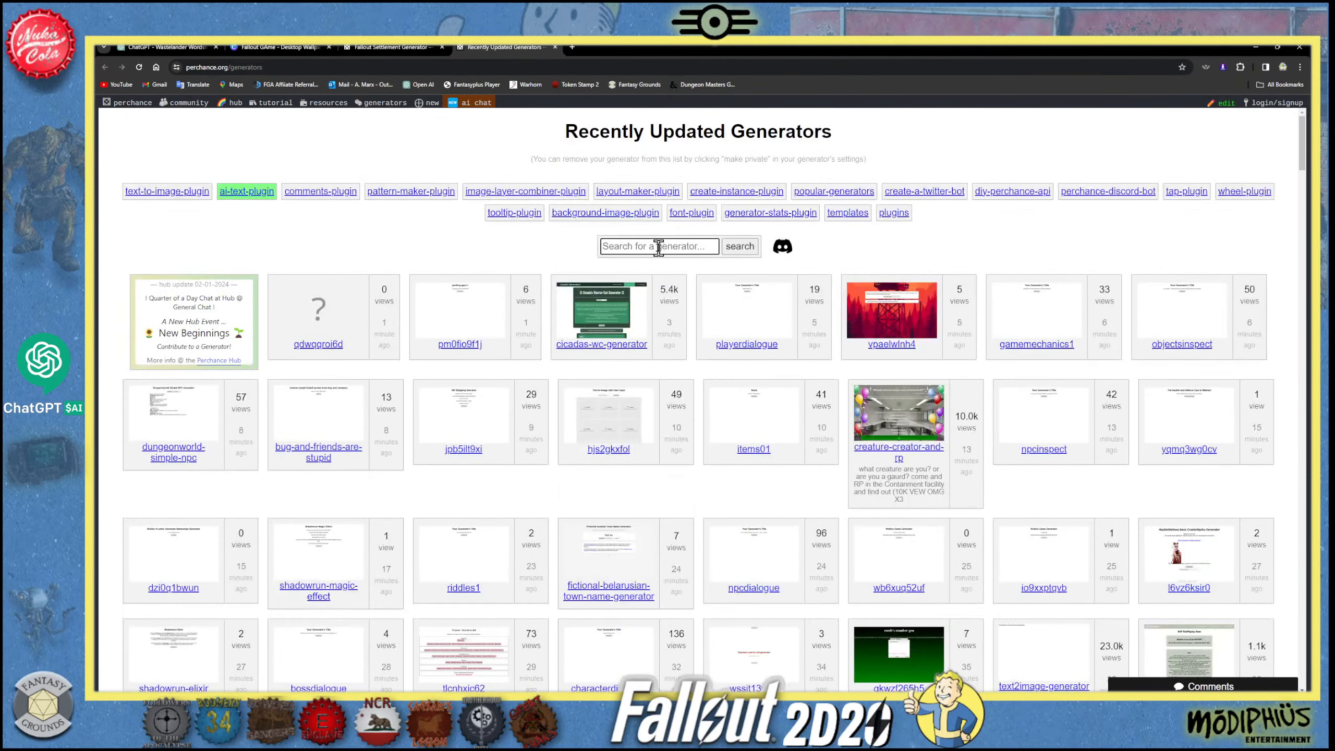
pyautogui.write('FAllout terminal')
pyautogui.press('Return')
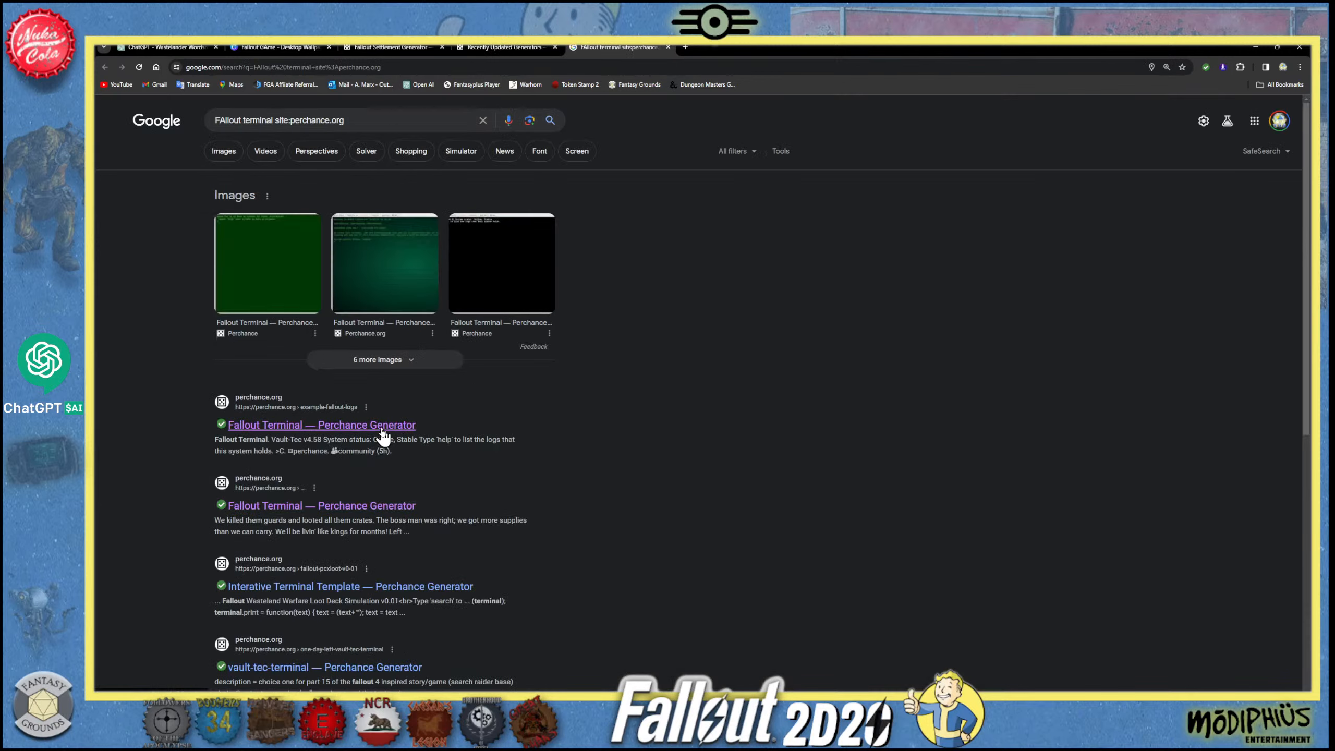
# - Check the first Fallout Terminal search result, return to the results and open the RobCo version of the terminal
pyautogui.click(388, 434)
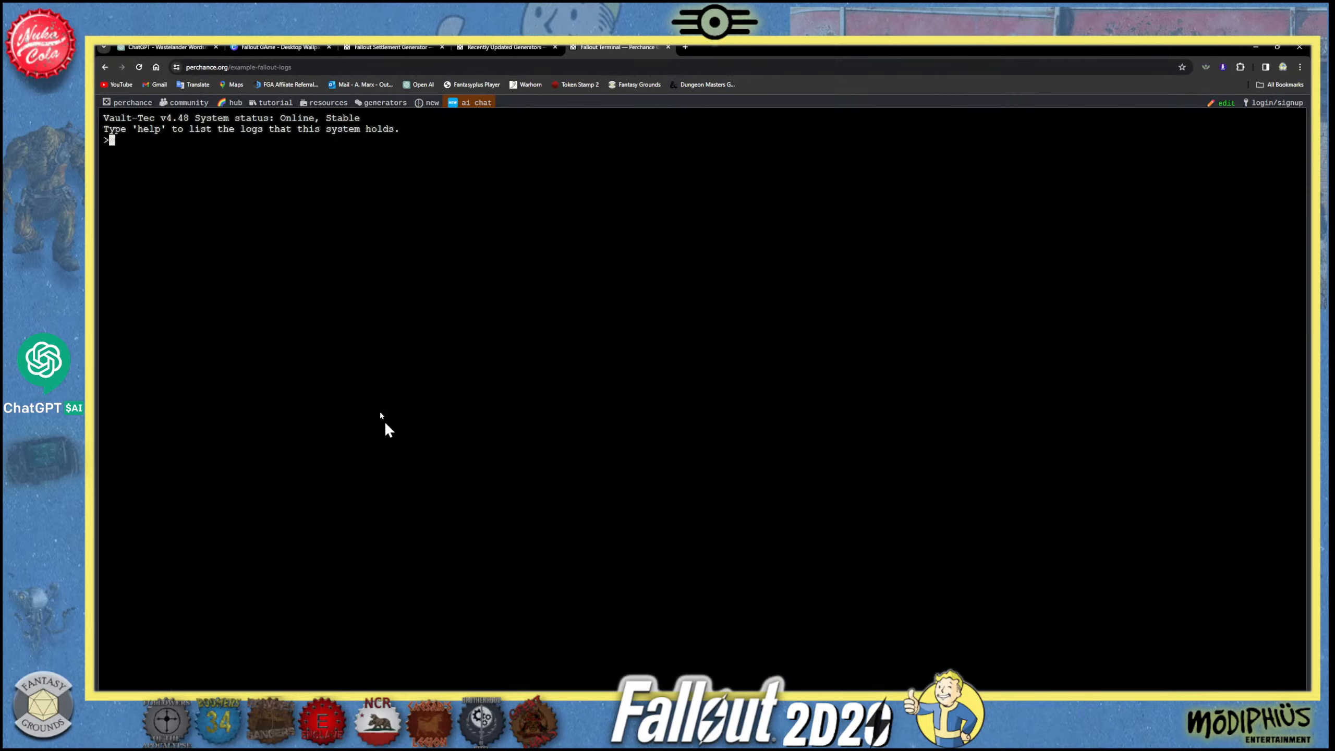
pyautogui.click(105, 67)
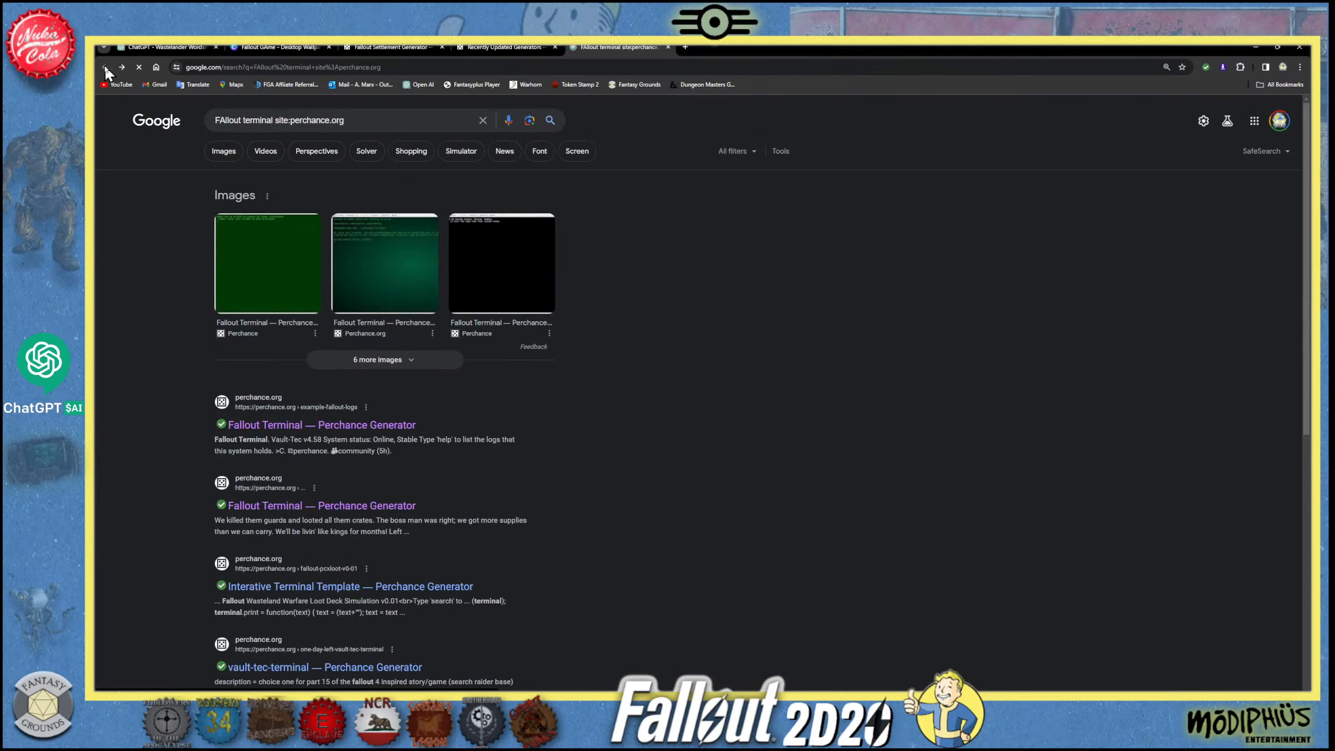
pyautogui.click(356, 442)
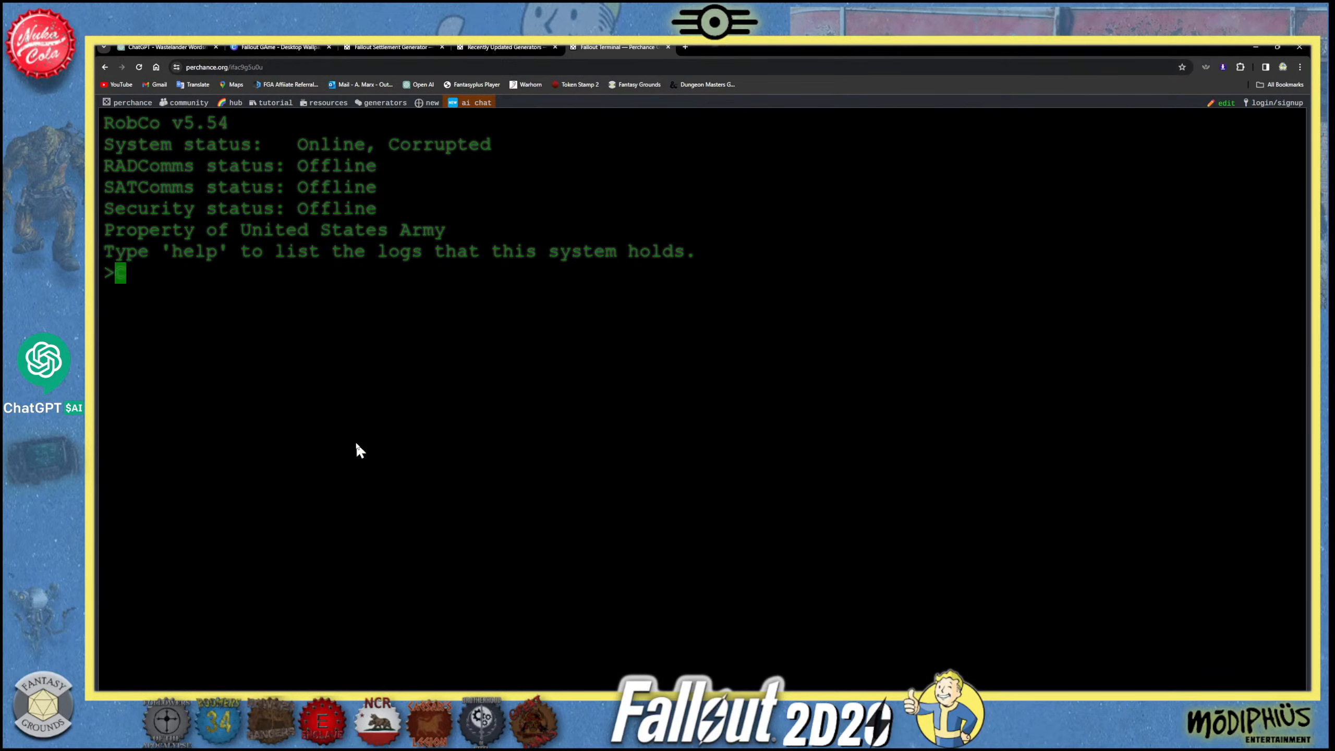
# - Run the help command in the RobCo terminal to list its logs
pyautogui.write('help')
pyautogui.press('Return')
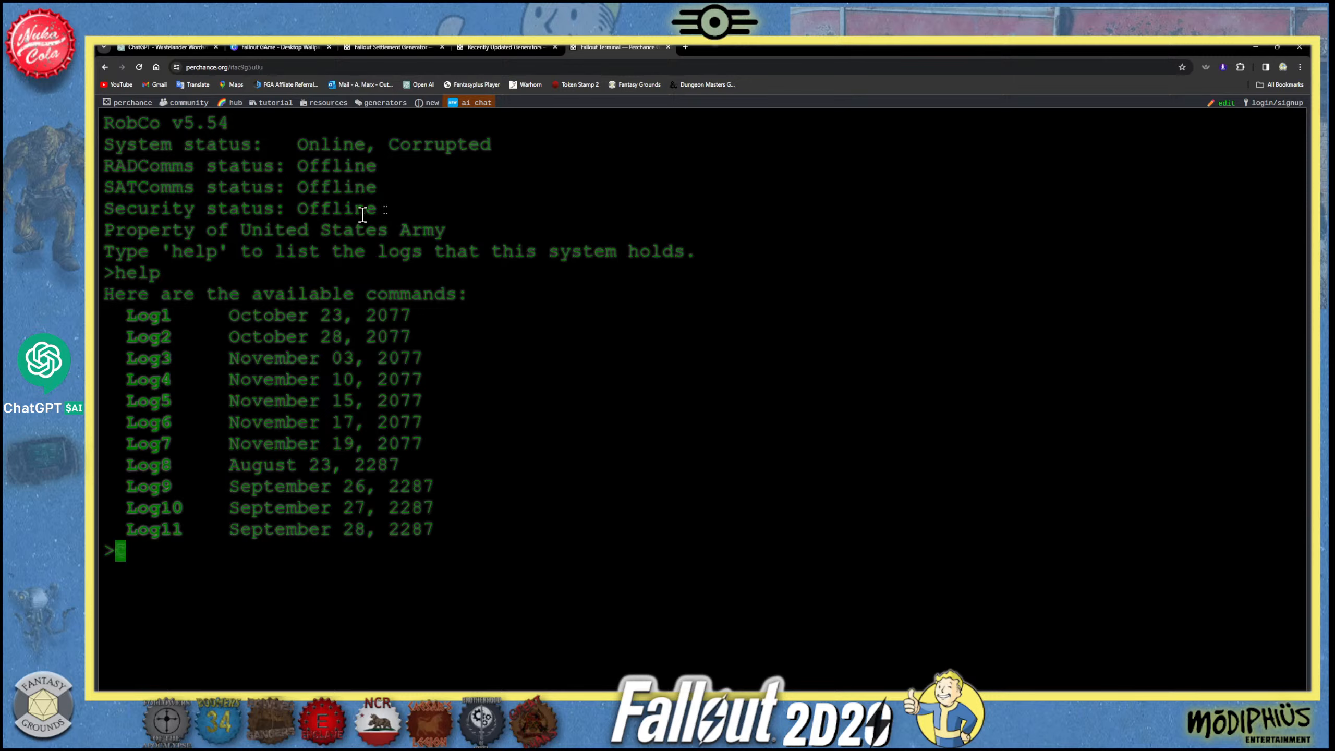
# - Open the terminal generator's source code and examine its page settings and log command entries
pyautogui.click(1226, 104)
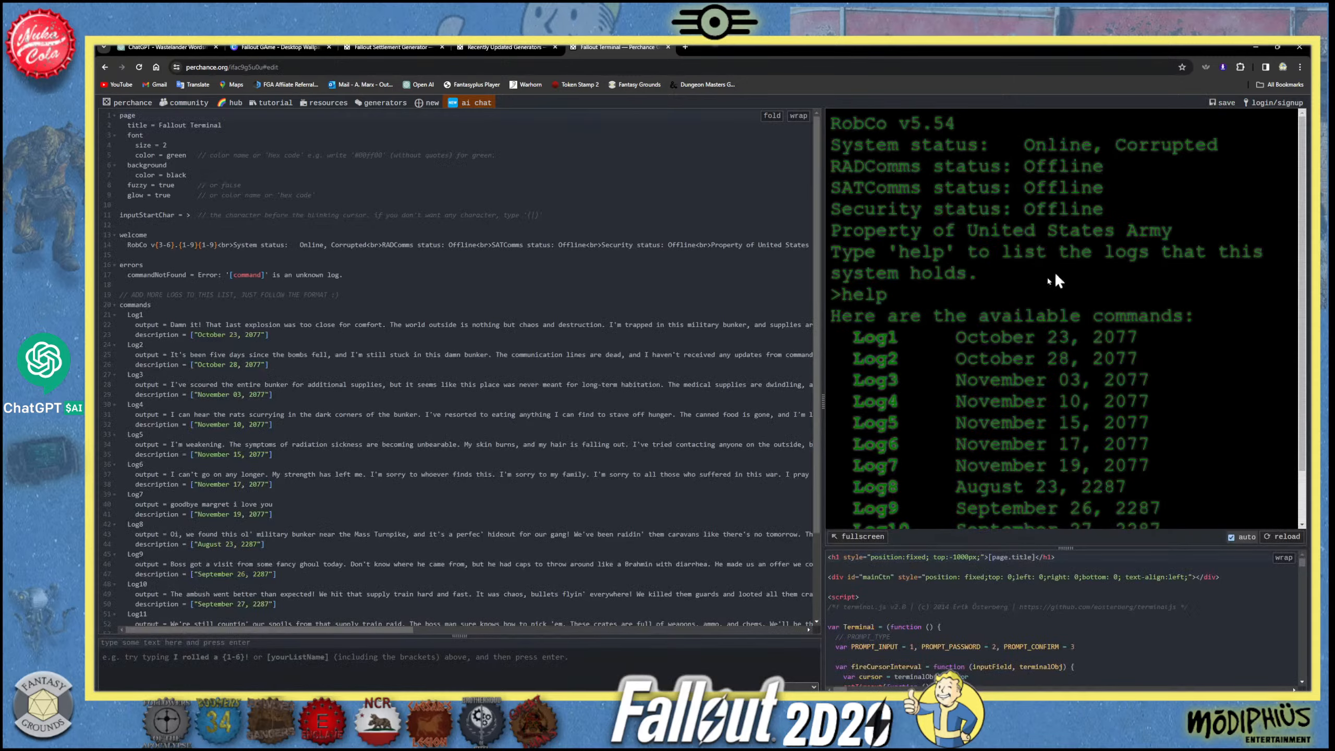
pyautogui.scroll(-2, 1019, 462)
pyautogui.scroll(-1, 271, 308)
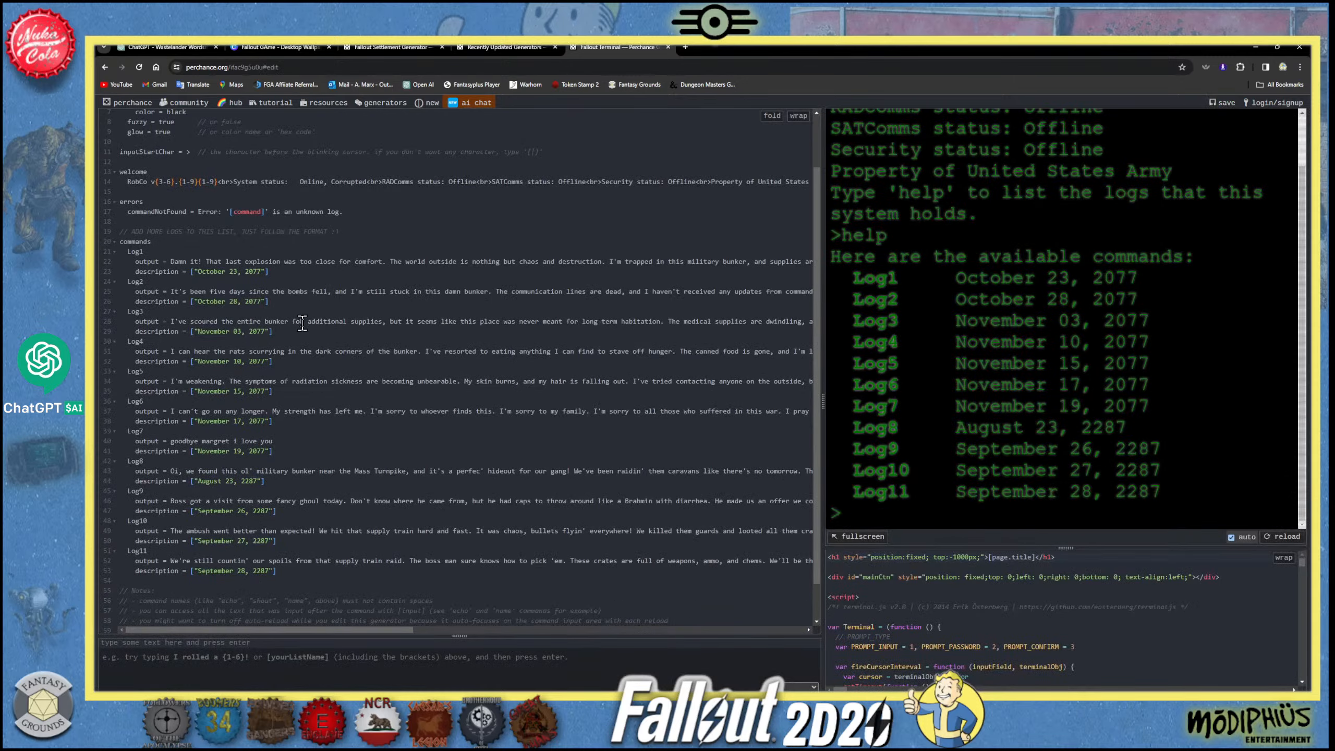
pyautogui.scroll(-1, 336, 385)
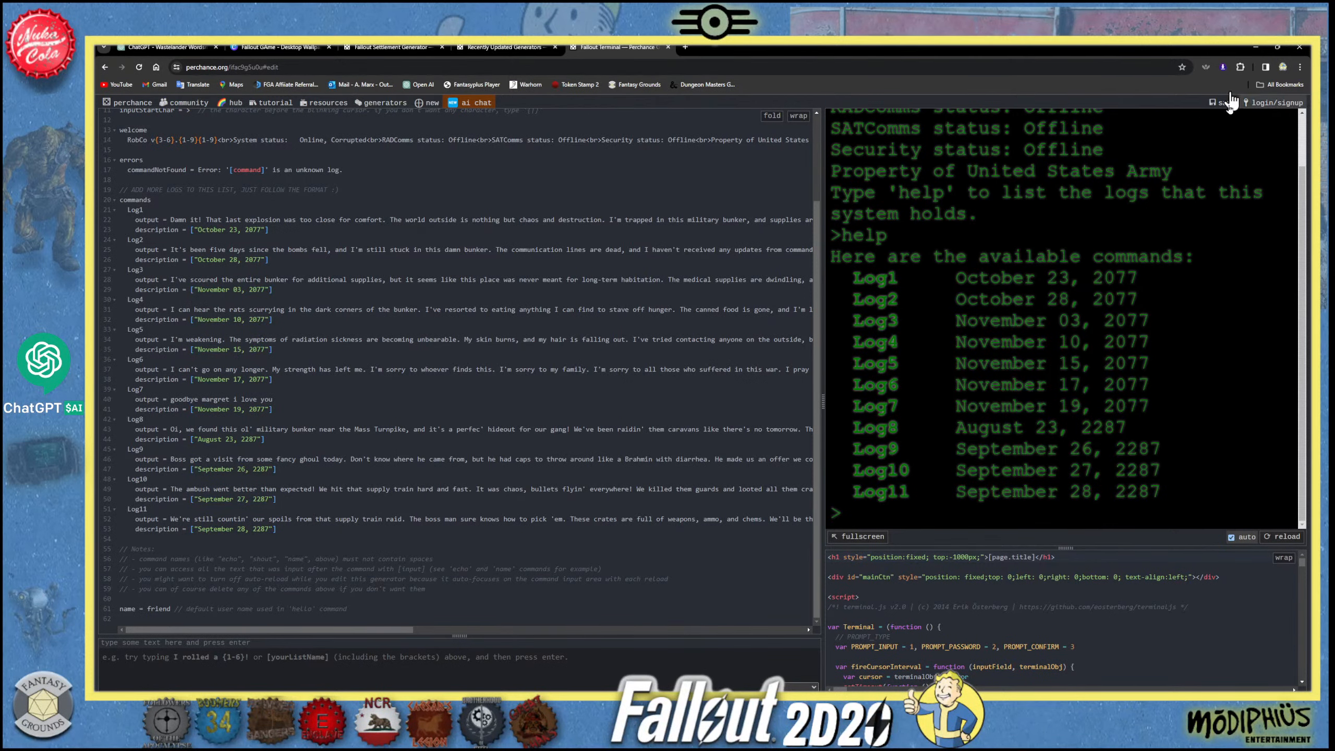
pyautogui.scroll(2, 769, 327)
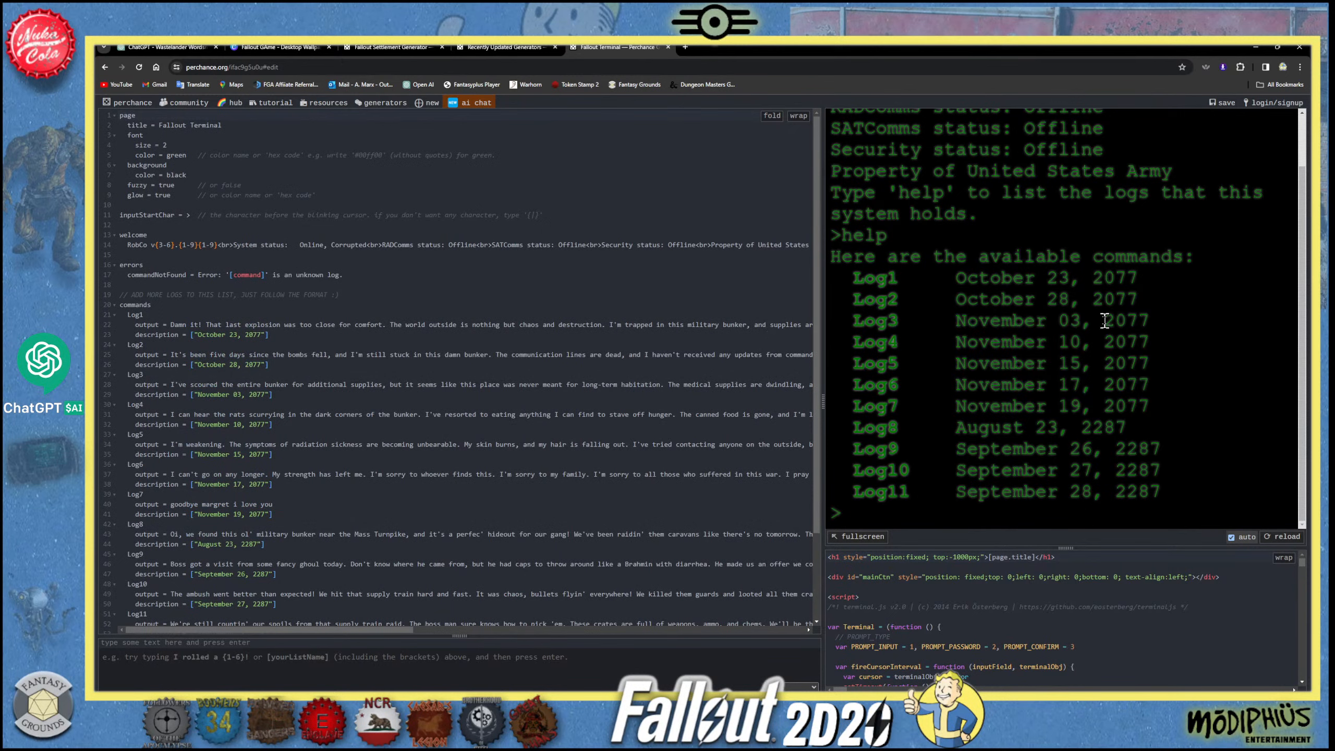
# - Reload the terminal preview, show it full screen and list its logs with the help command
pyautogui.click(1283, 536)
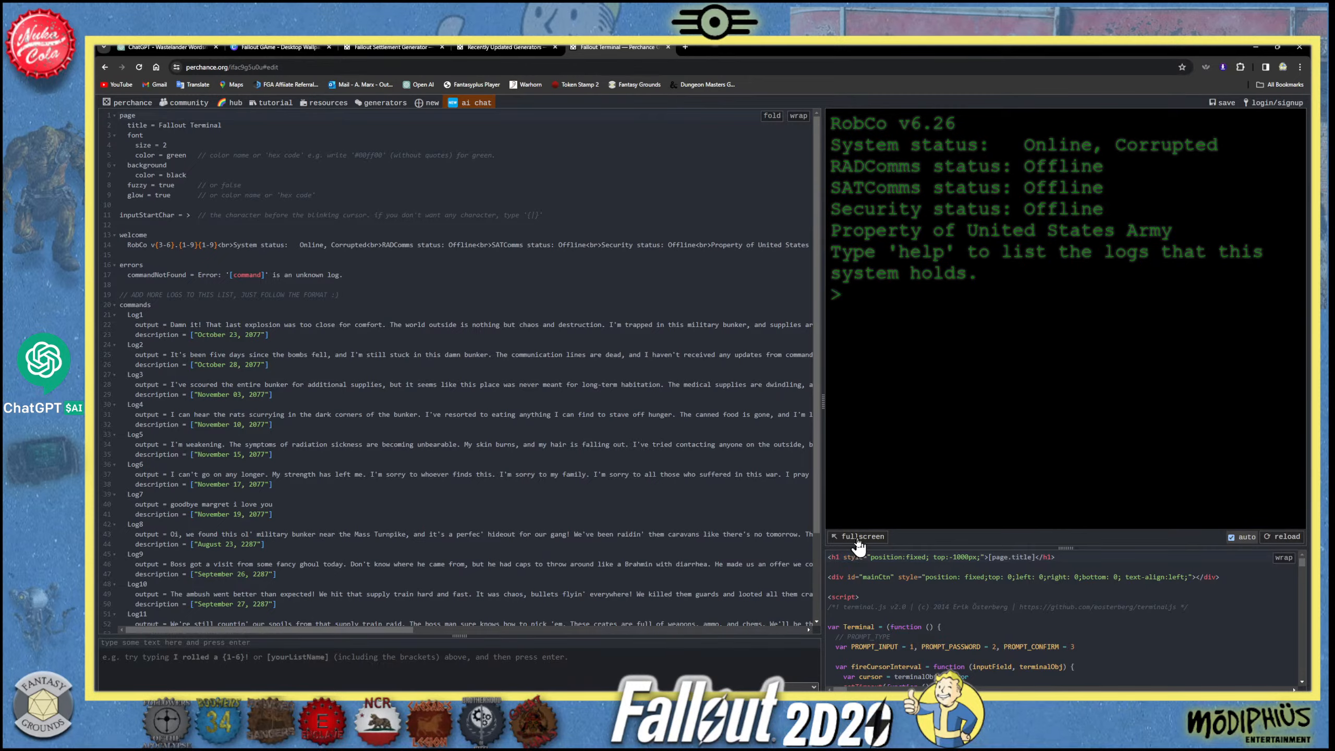
pyautogui.click(853, 536)
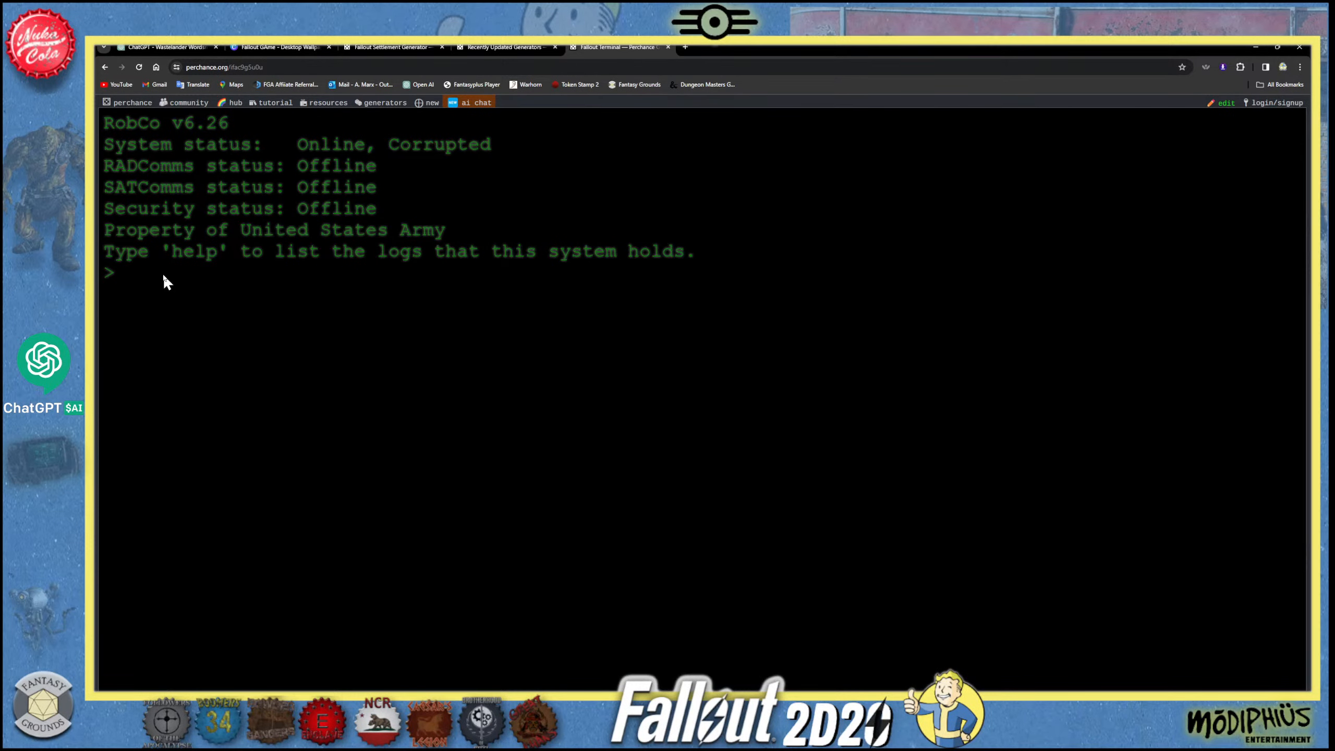
pyautogui.write('help')
pyautogui.press('Return')
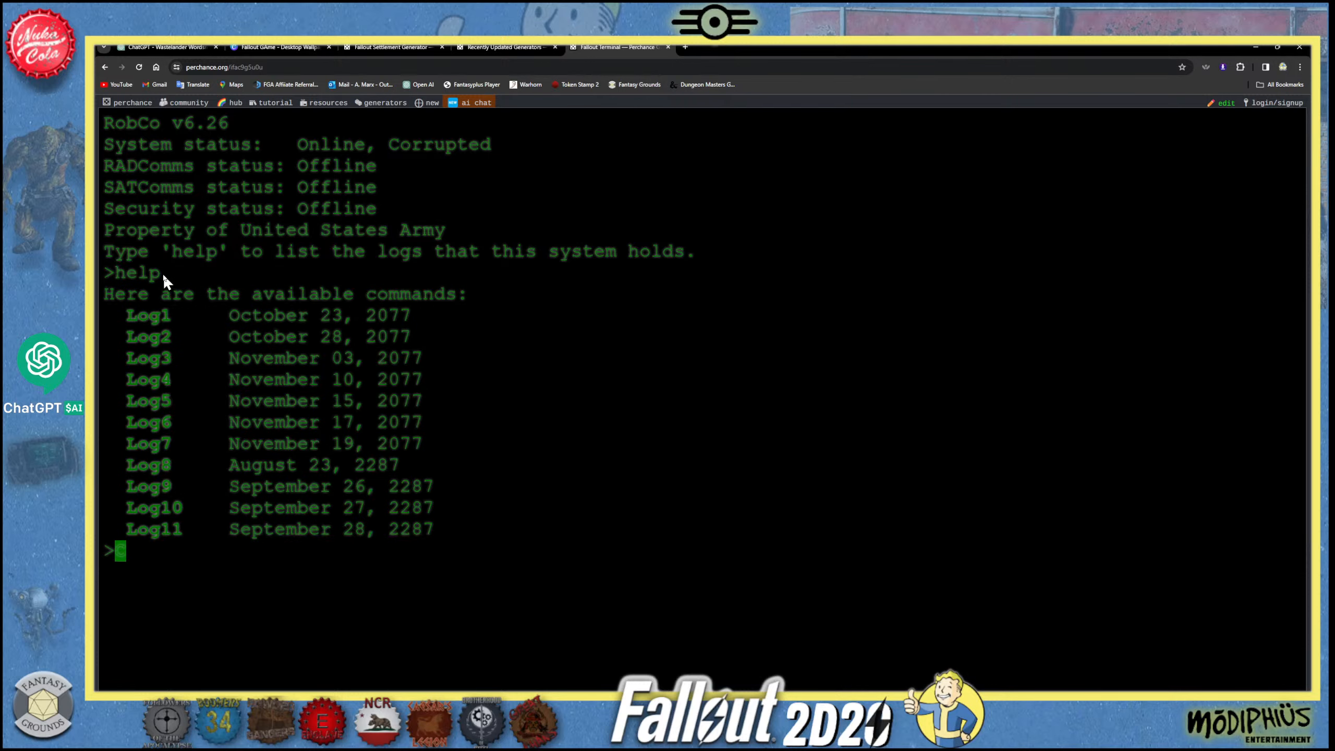
# - Try the command "log1", and run "Log1" to display the first log entry
pyautogui.write('log1')
pyautogui.press('Return')
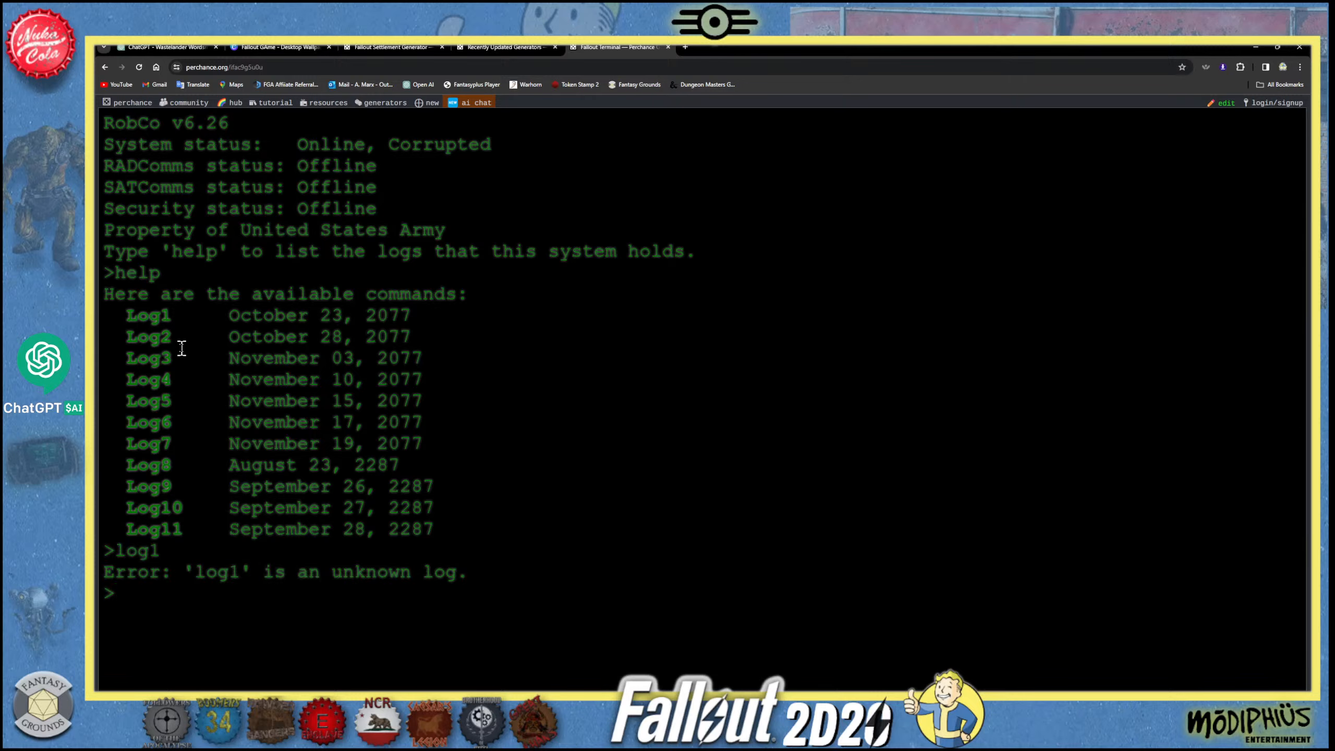
pyautogui.write('Log1')
pyautogui.press('Return')
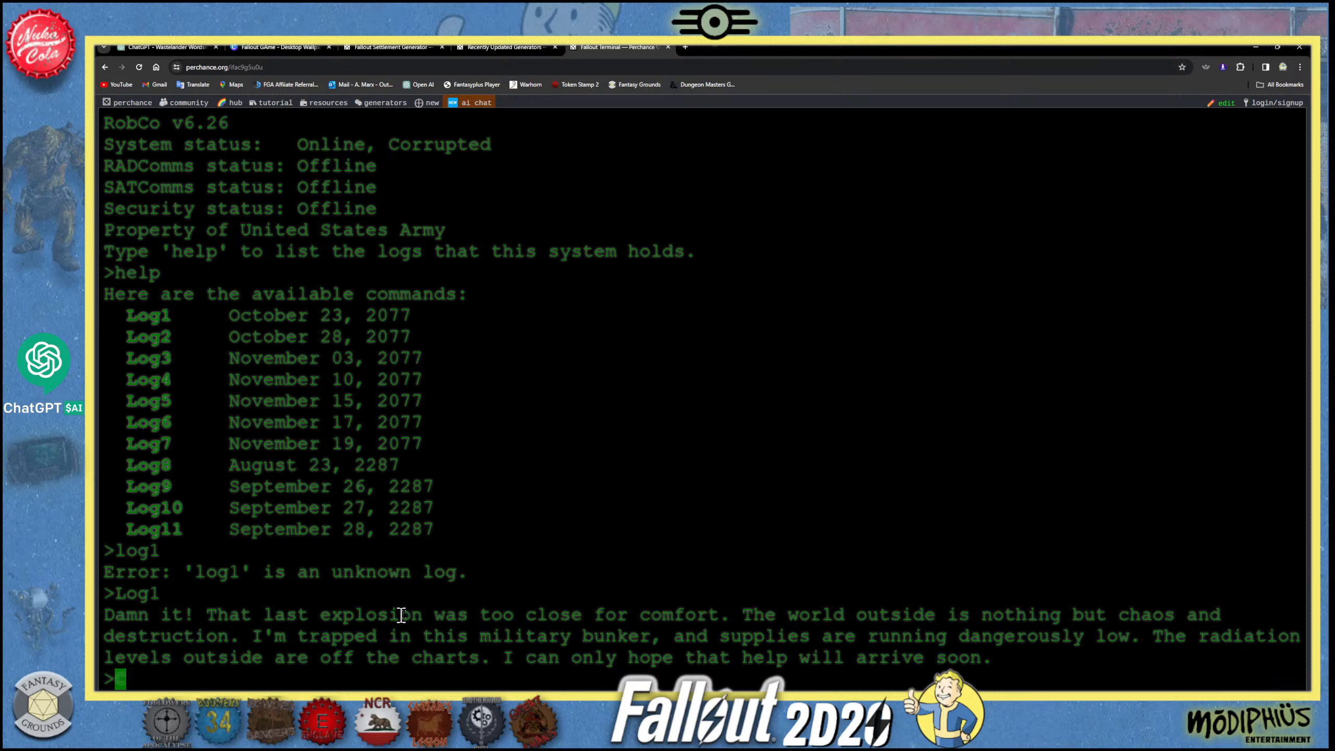
# - Highlight the displayed Log1 text in the terminal while reading it
pyautogui.moveTo(479, 614); pyautogui.dragTo(698, 642)
pyautogui.click(707, 644)
pyautogui.moveTo(1001, 654); pyautogui.dragTo(104, 610)
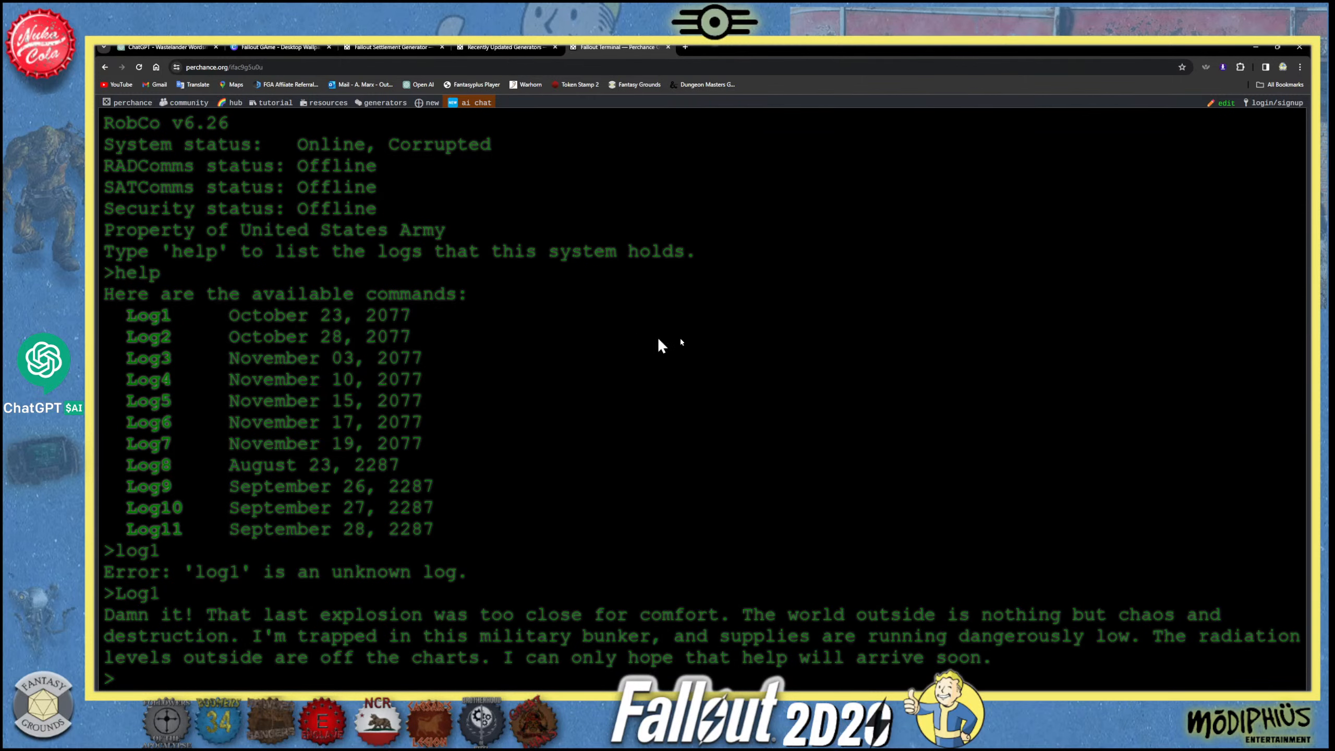
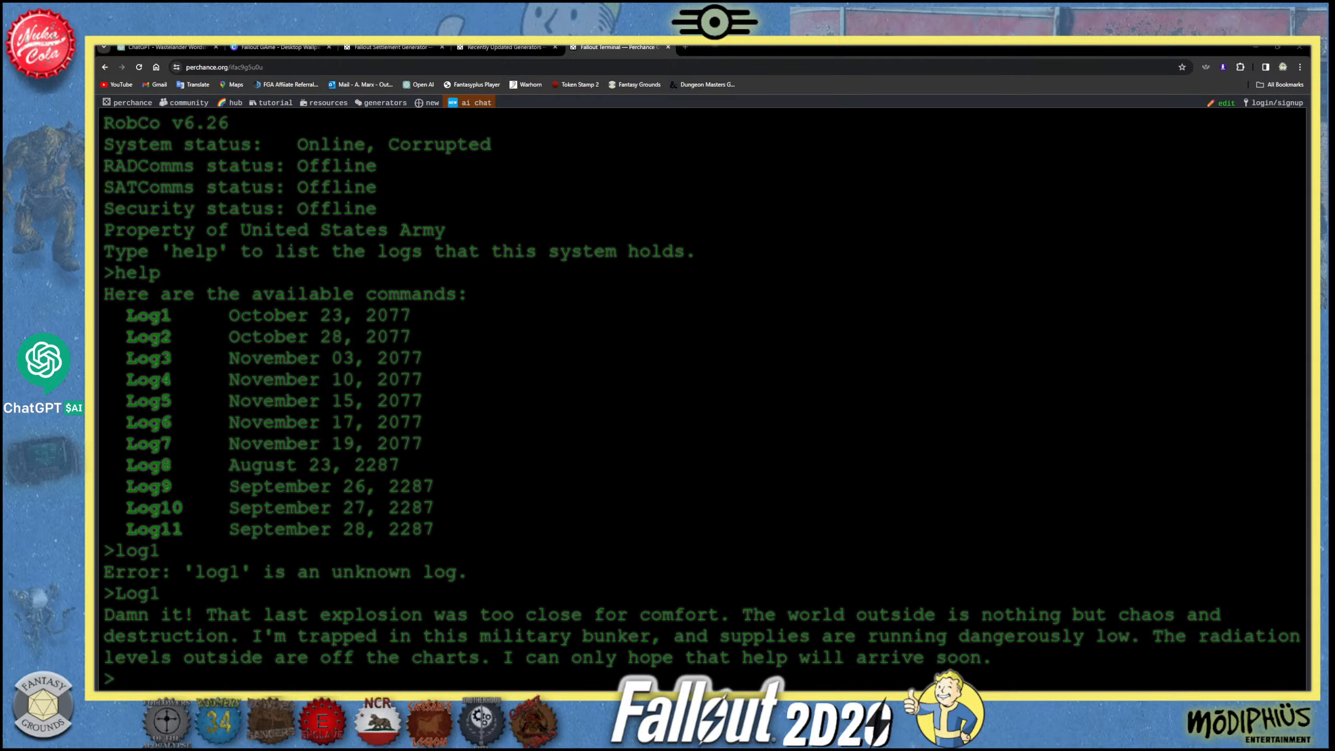
# - Capture the full terminal display with its log list and Log1 text as a screenshot and copy it to the clipboard
pyautogui.press('Print')
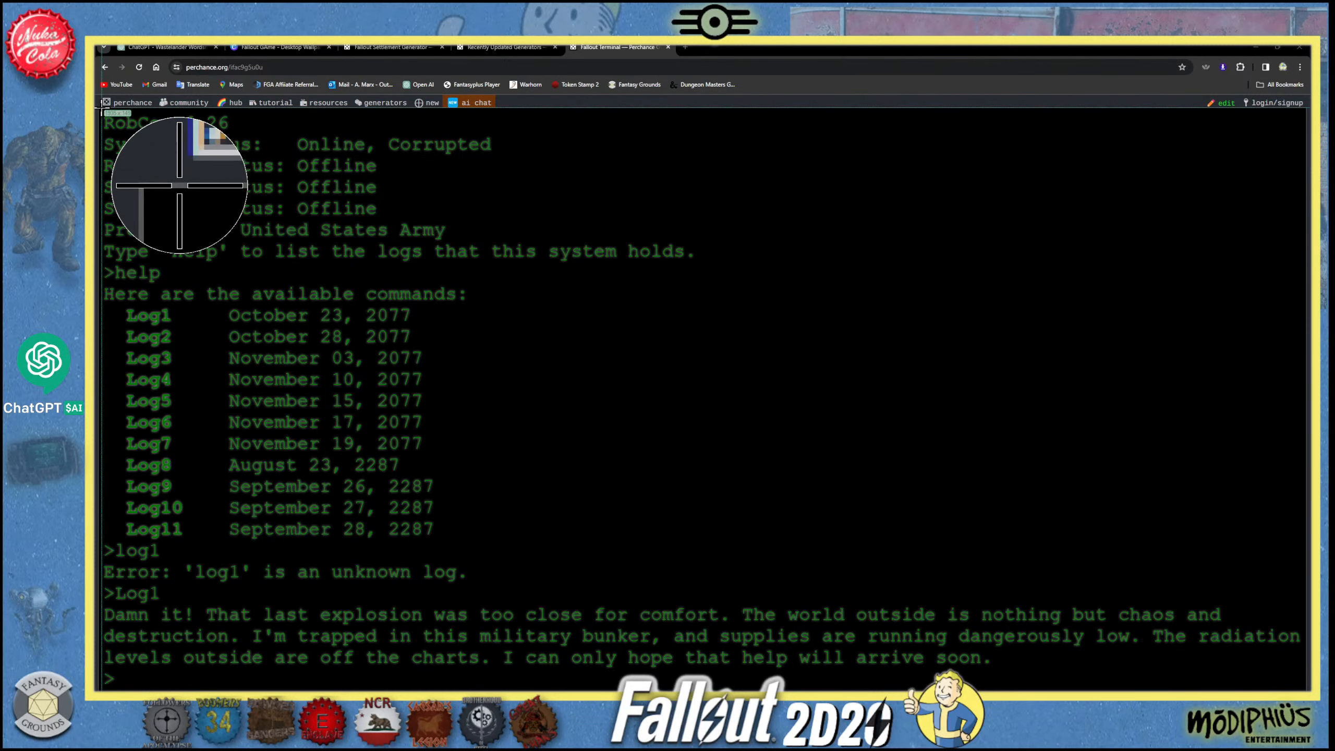
pyautogui.moveTo(102, 108); pyautogui.dragTo(1305, 690)
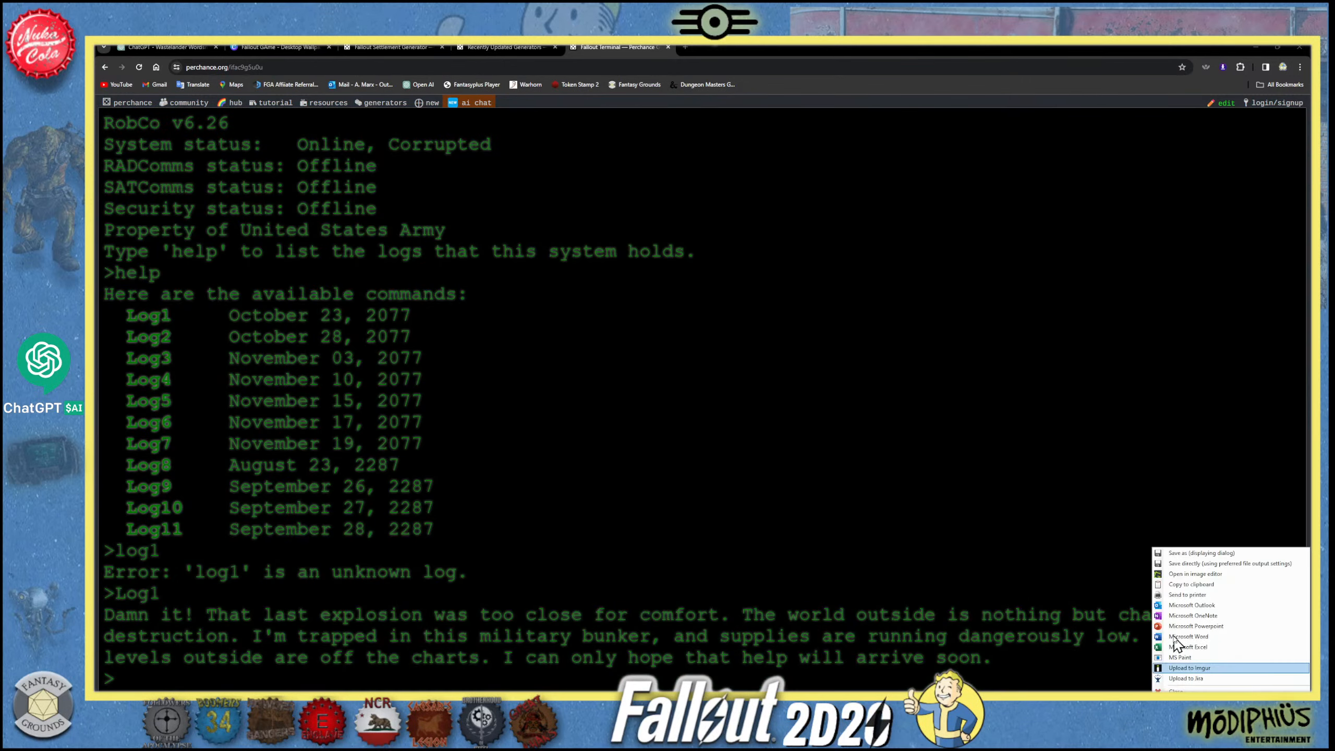
pyautogui.click(1212, 584)
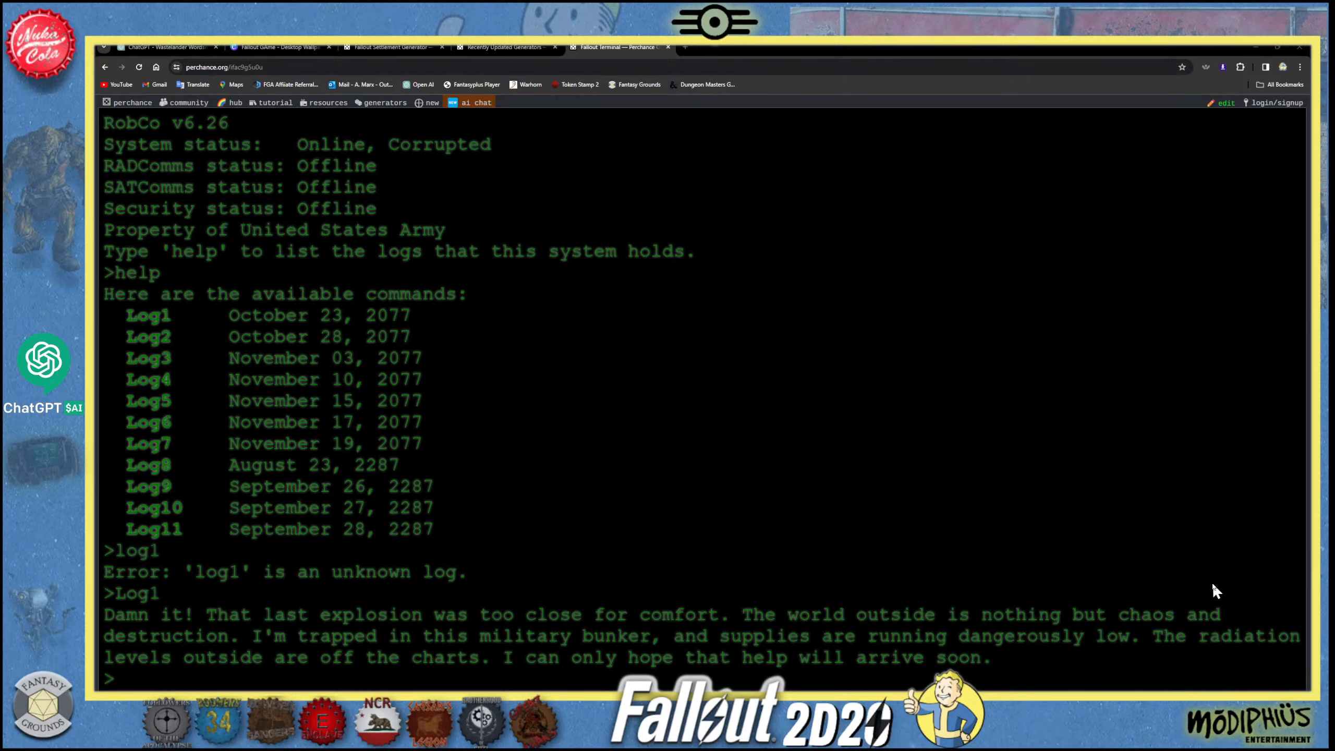
# - Add a new page after the Arcadia page in the Canva design and paste the terminal screenshot onto it
pyautogui.click(188, 48)
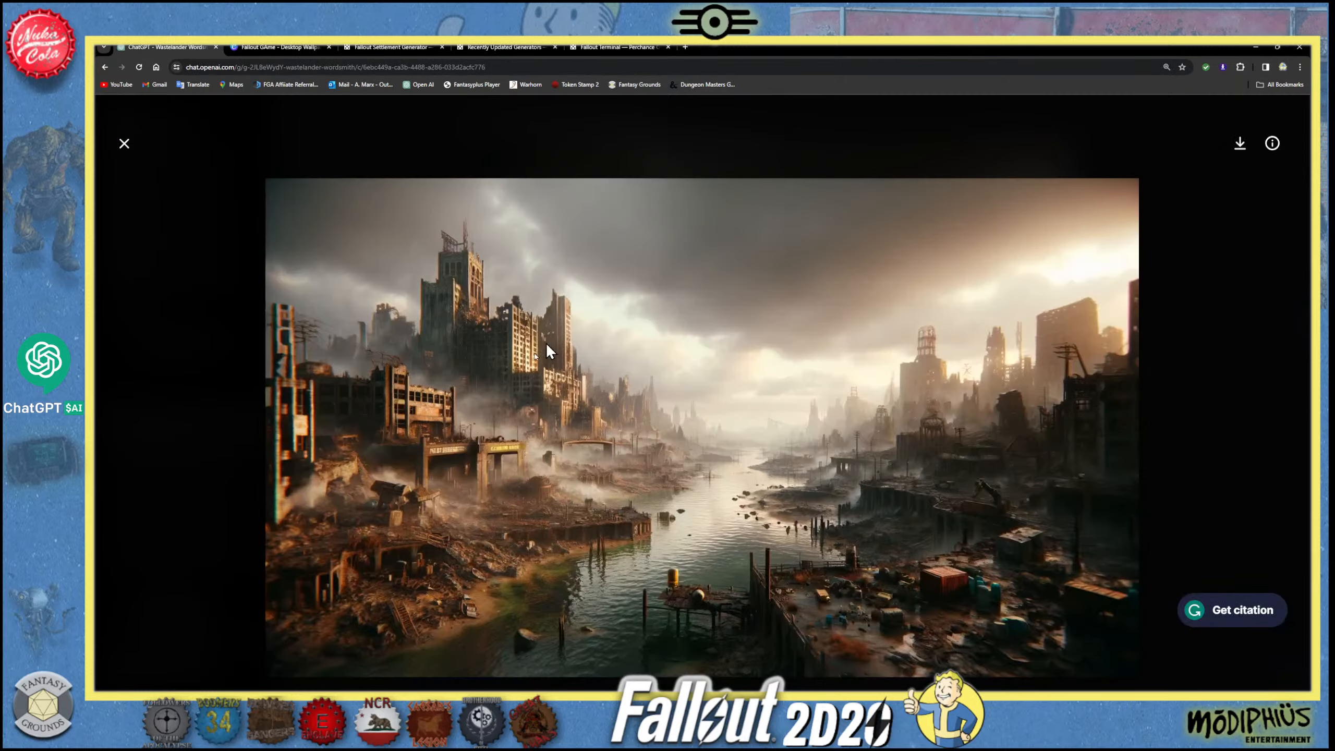
pyautogui.click(124, 143)
pyautogui.click(400, 48)
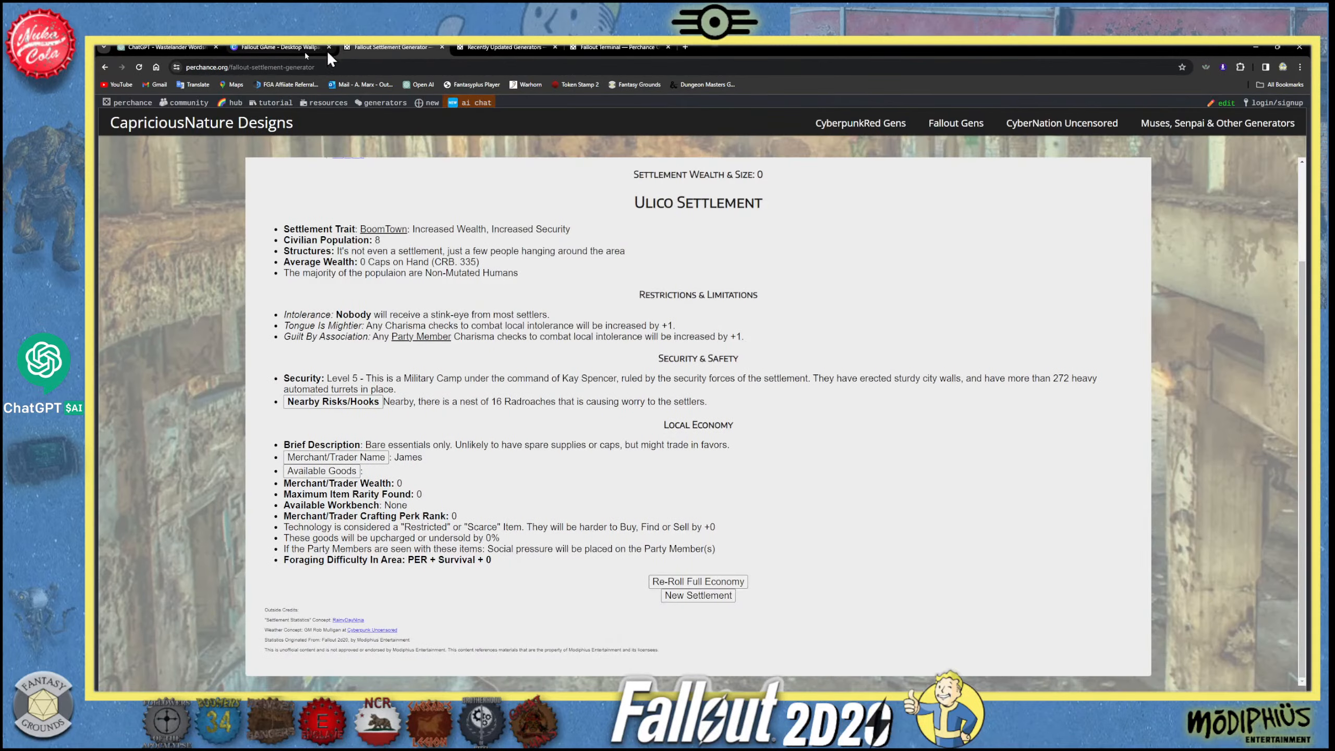
pyautogui.click(283, 48)
pyautogui.scroll(-2, 615, 499)
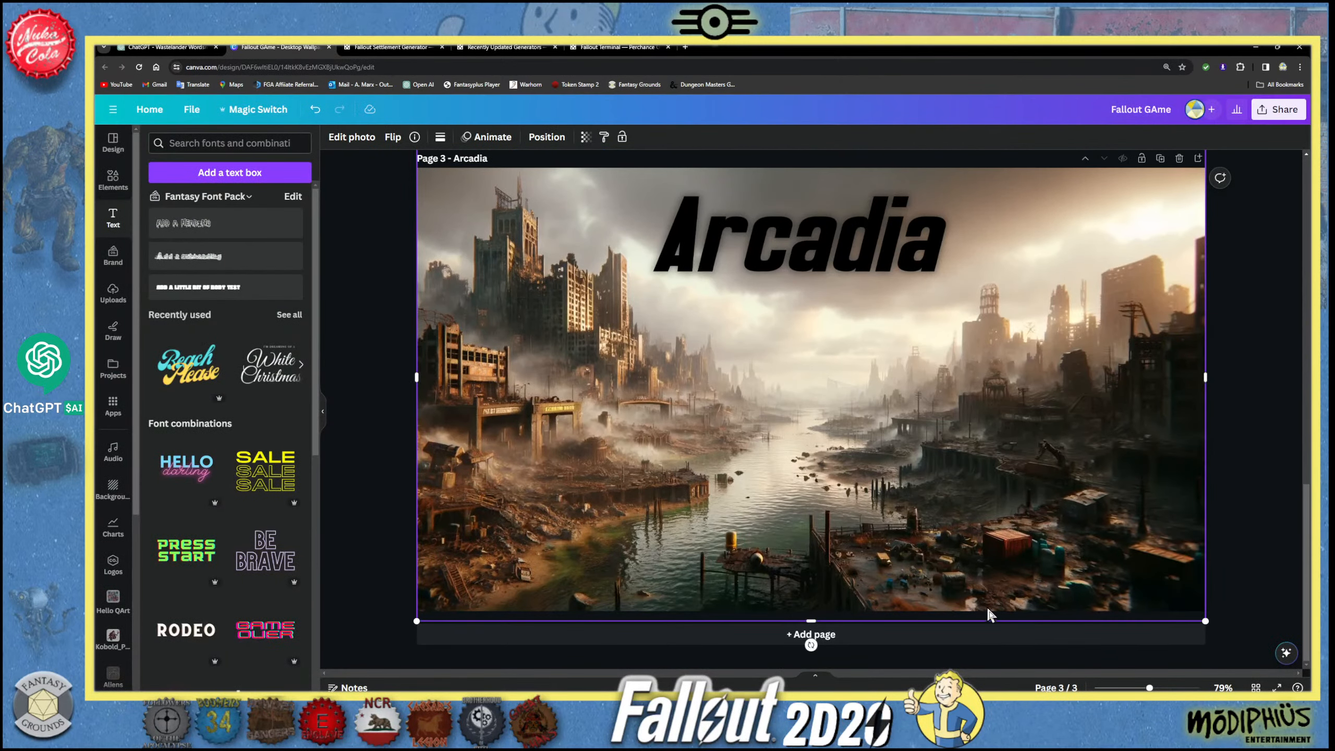
pyautogui.scroll(1, 1067, 498)
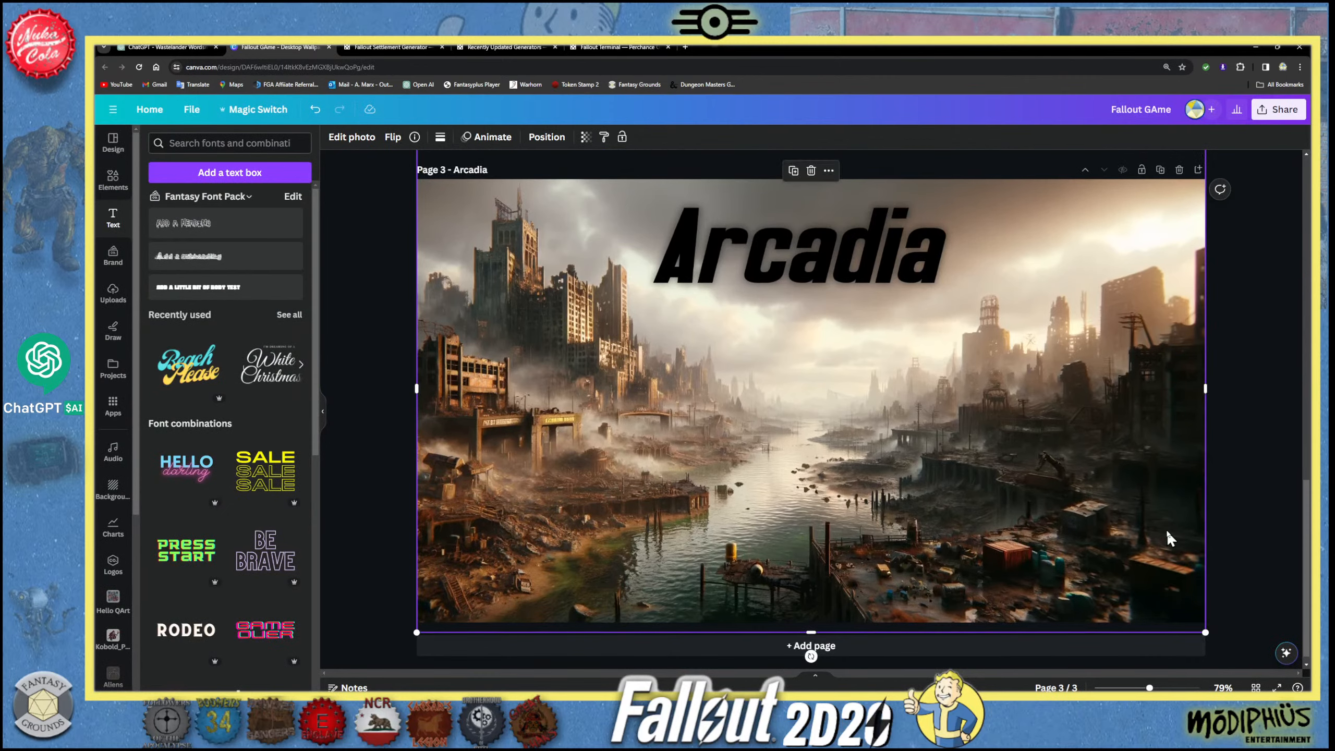
pyautogui.click(811, 646)
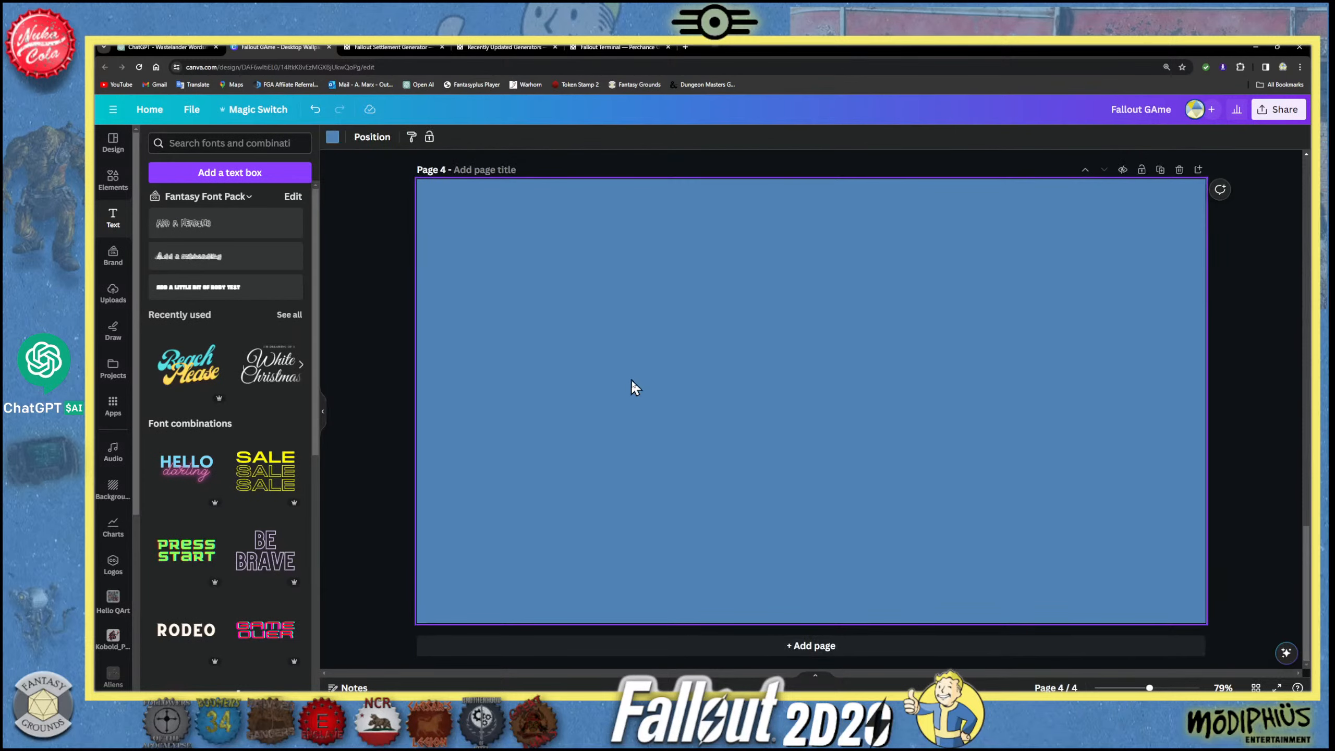
pyautogui.hotkey('ctrl', 'v')
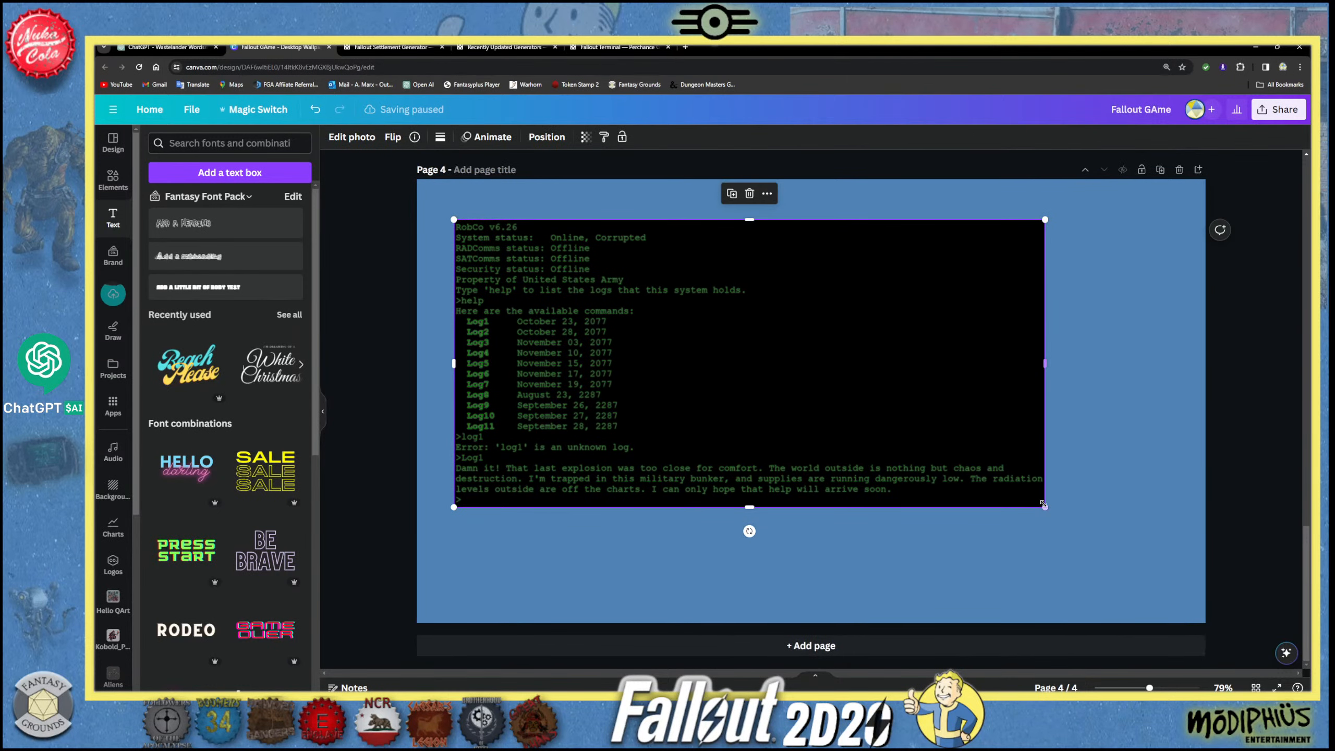
# - Resize the terminal screenshot to slightly over half the page width and position it in the upper-left corner of page 4
pyautogui.moveTo(1043, 507); pyautogui.dragTo(763, 380)
pyautogui.scroll(3, 587, 453)
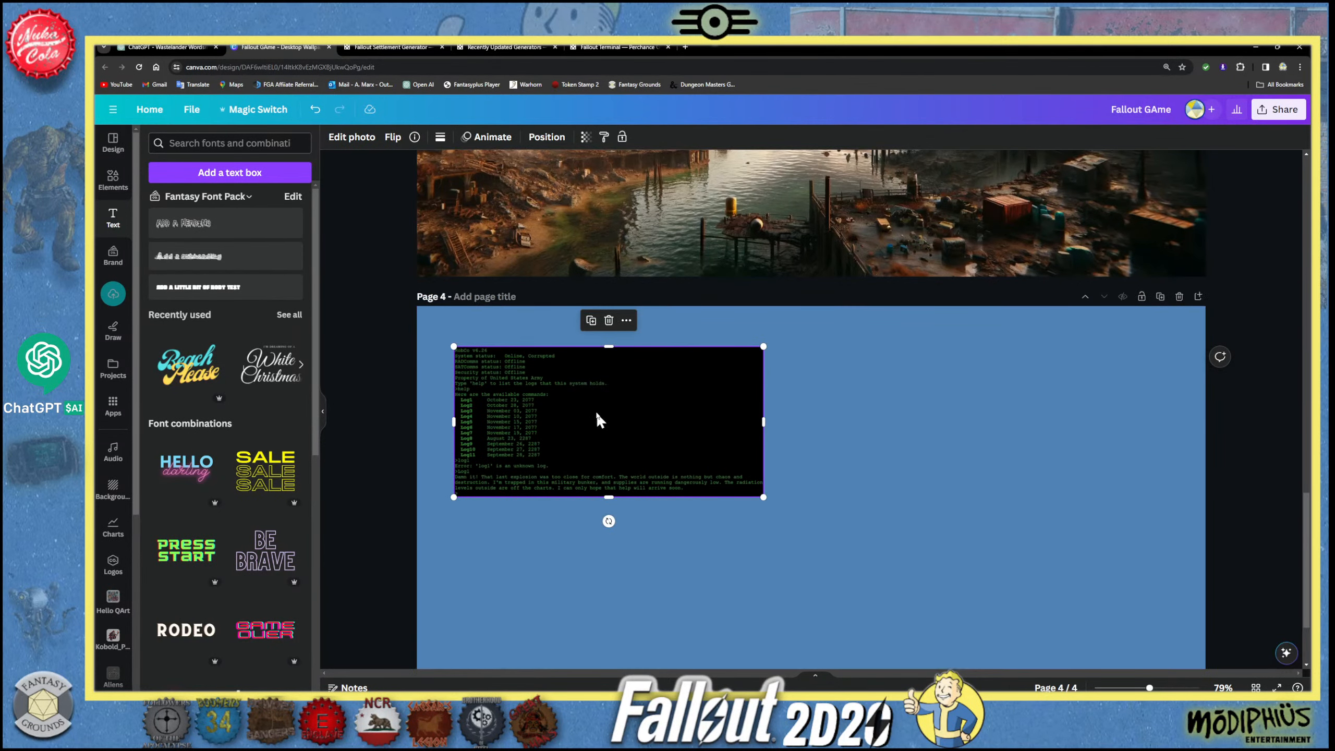
pyautogui.moveTo(596, 418); pyautogui.dragTo(619, 443)
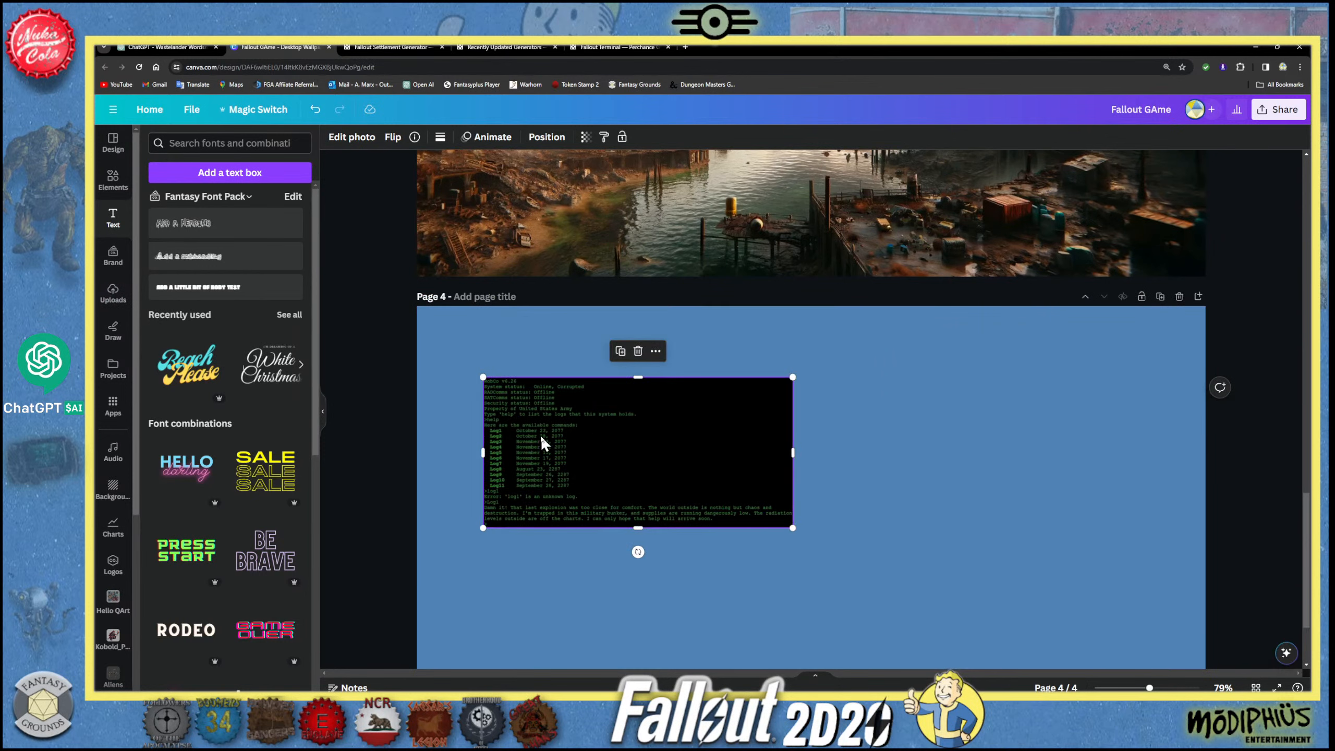
pyautogui.moveTo(546, 434); pyautogui.dragTo(489, 372)
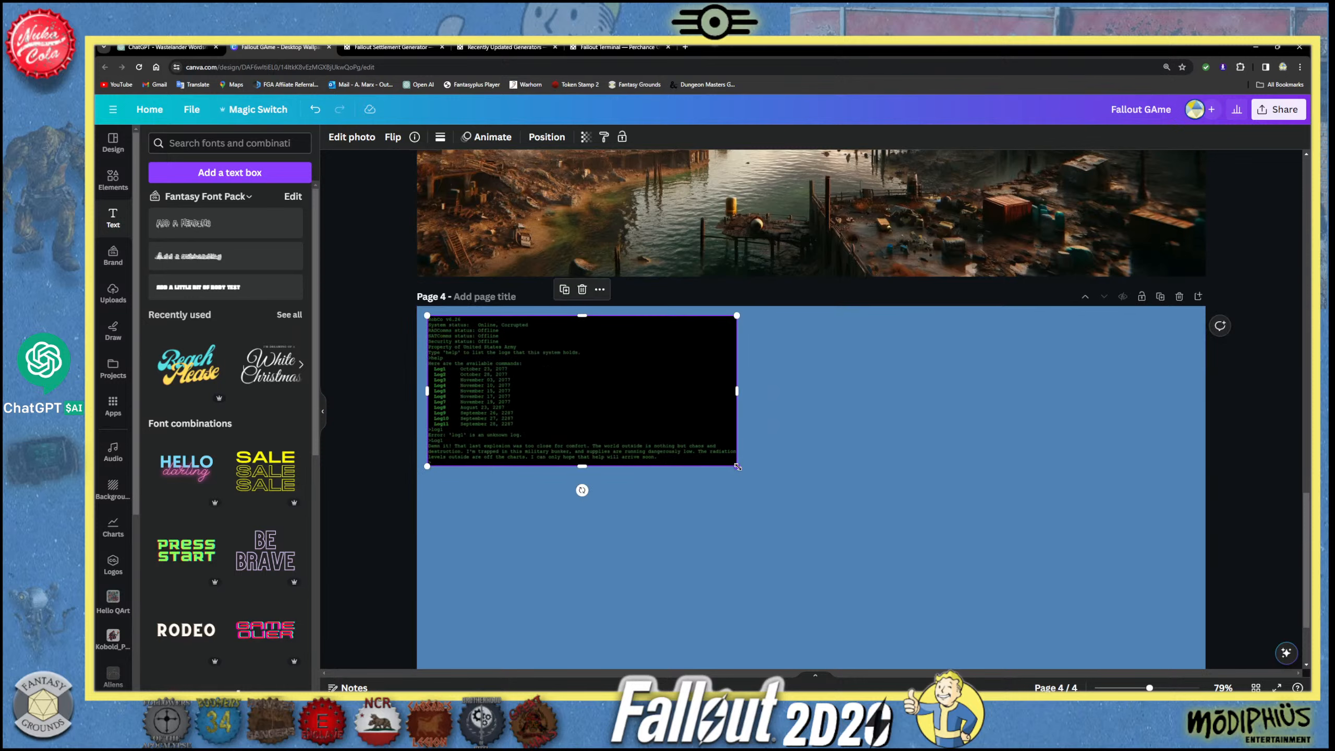
pyautogui.moveTo(737, 466); pyautogui.dragTo(868, 530)
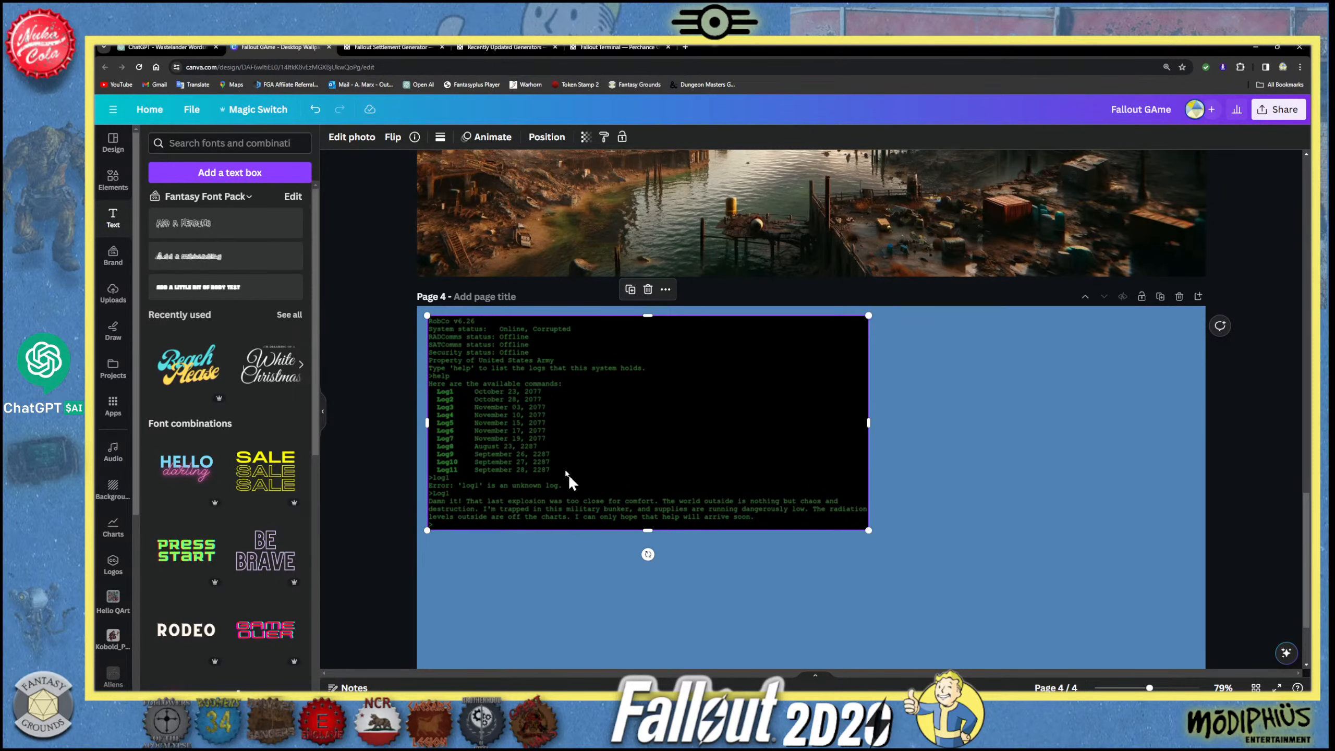
pyautogui.scroll(5, 608, 437)
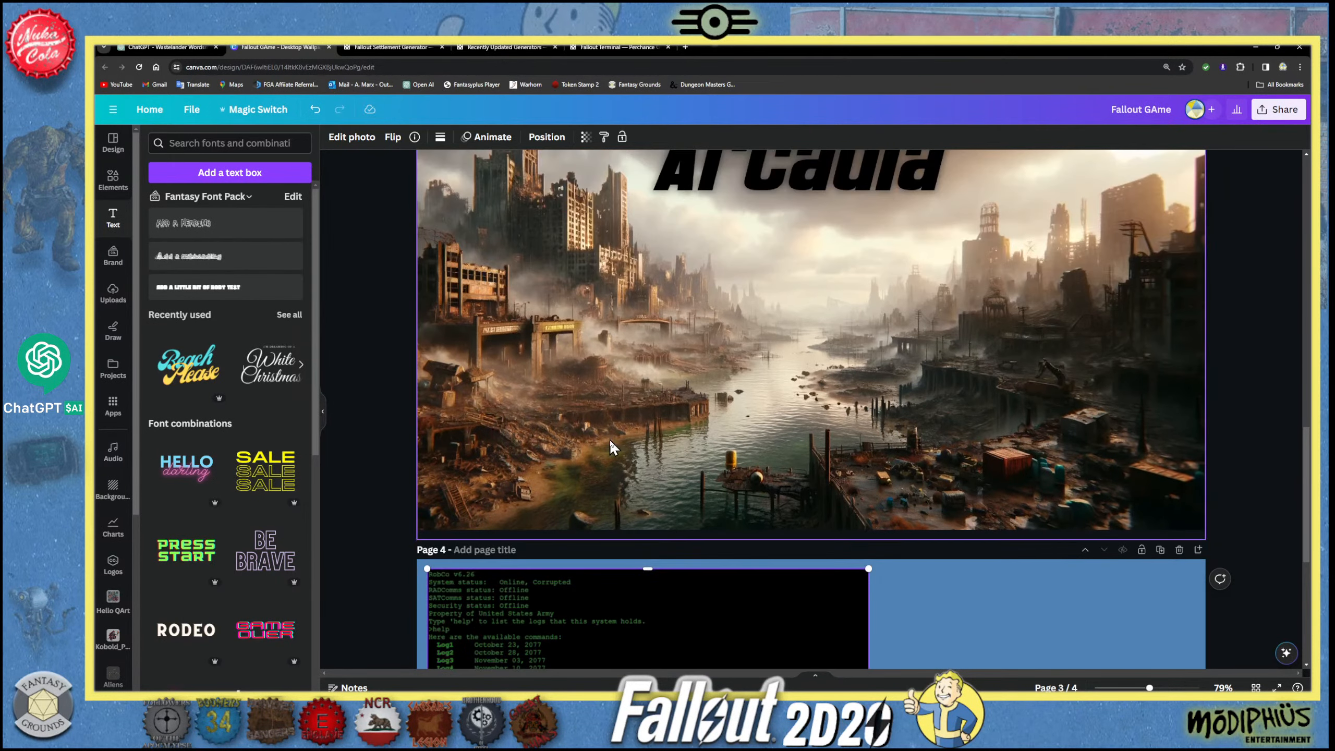
pyautogui.scroll(1, 609, 436)
pyautogui.scroll(-6, 611, 438)
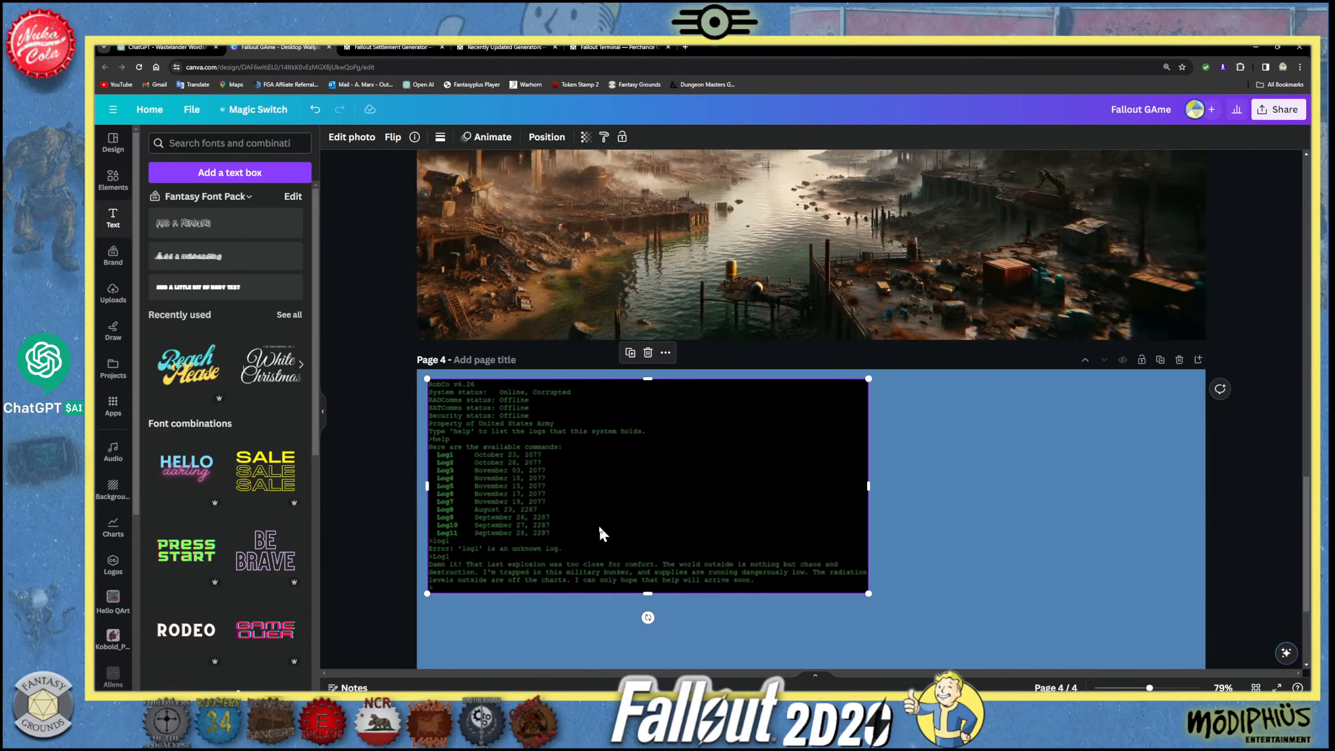
pyautogui.moveTo(598, 525); pyautogui.dragTo(597, 523)
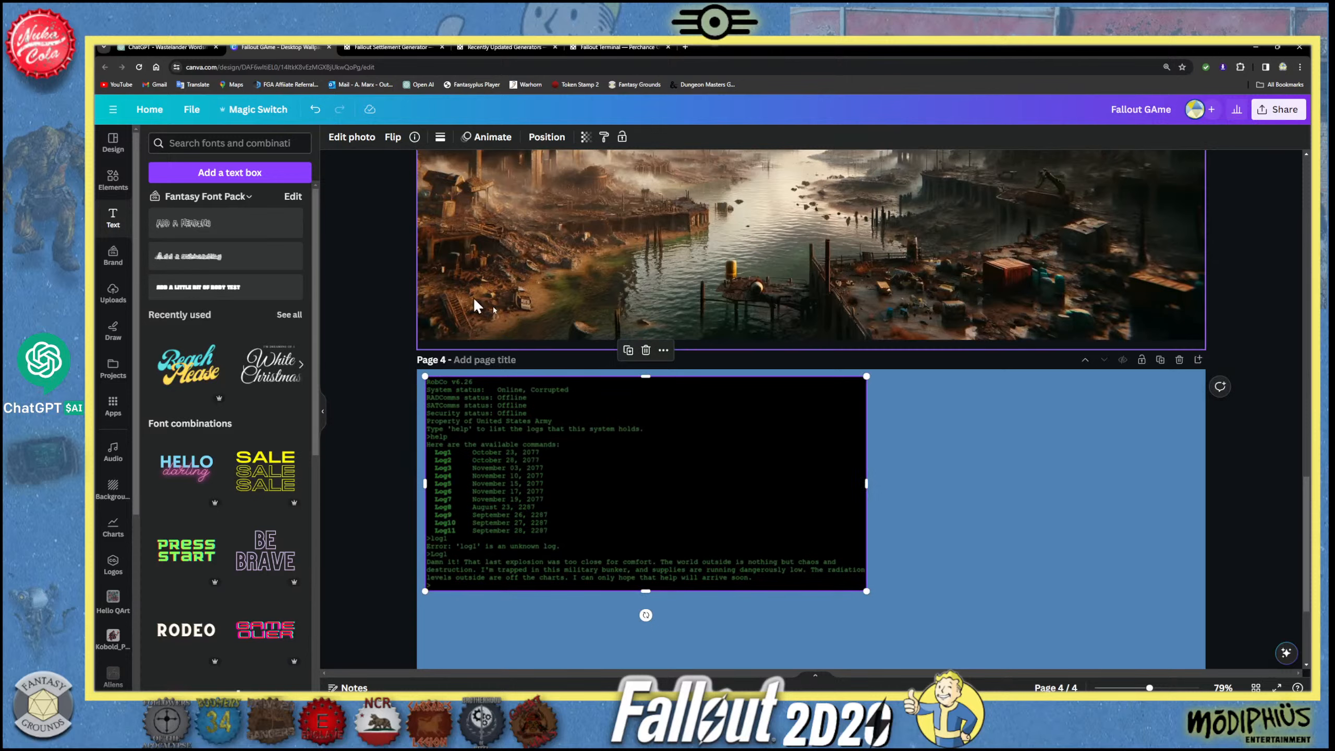
# - Open the Perchance welcome page from the settlement generator, copy its web address, and check the Fantasy Grounds story before returning to the browser
pyautogui.click(388, 50)
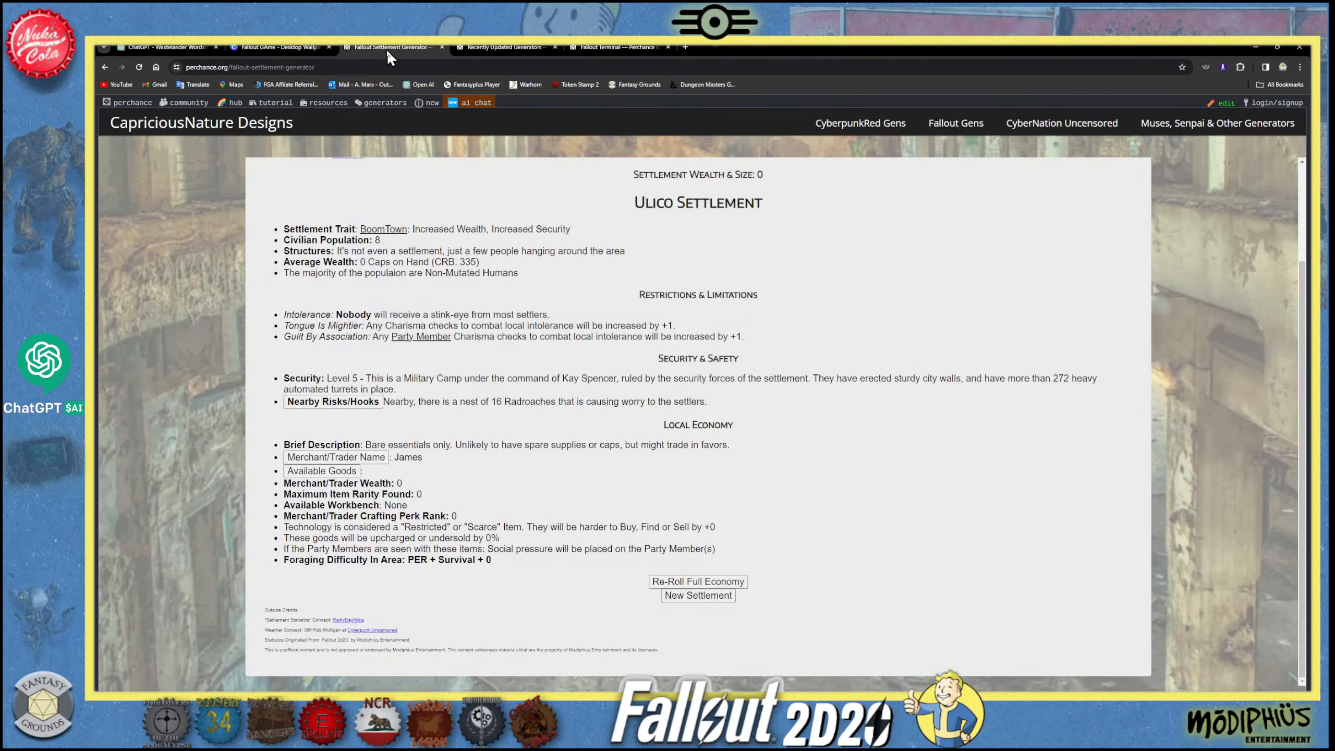
pyautogui.click(135, 107)
pyautogui.click(243, 66)
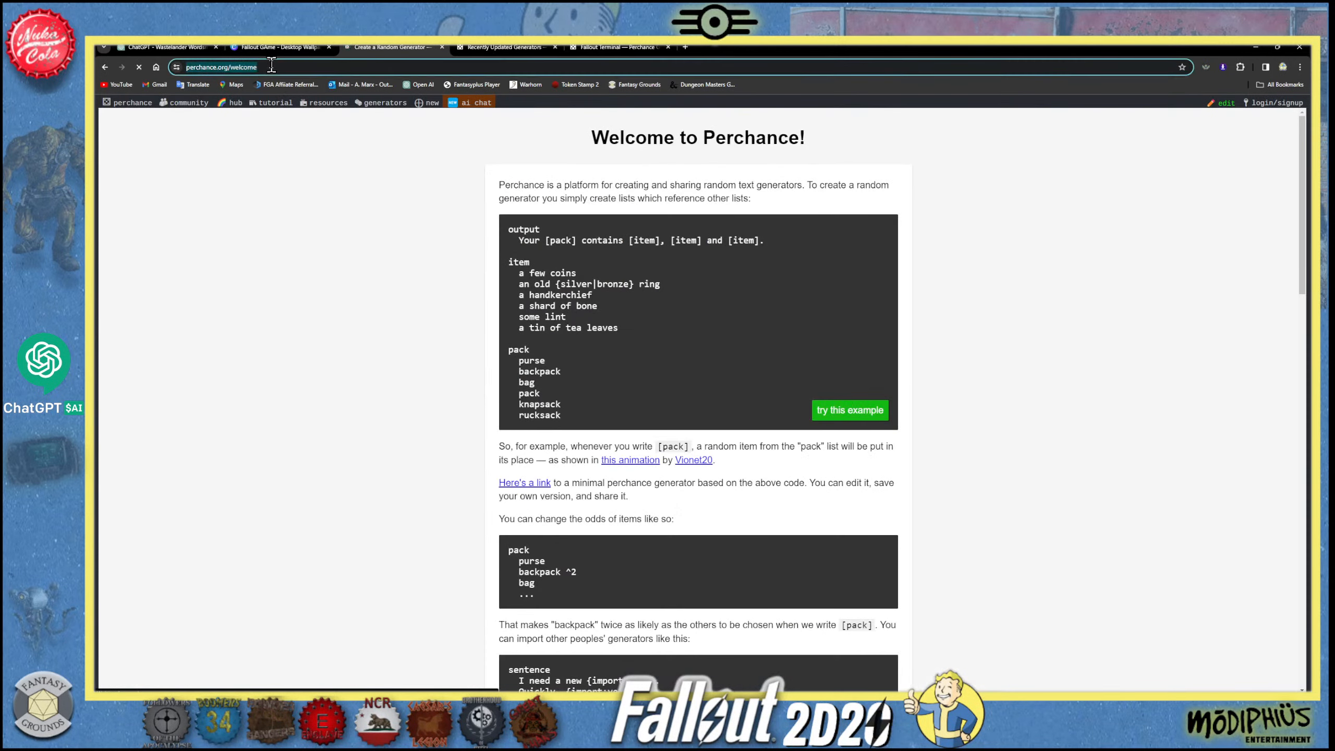
pyautogui.rightClick(243, 67)
pyautogui.click(272, 152)
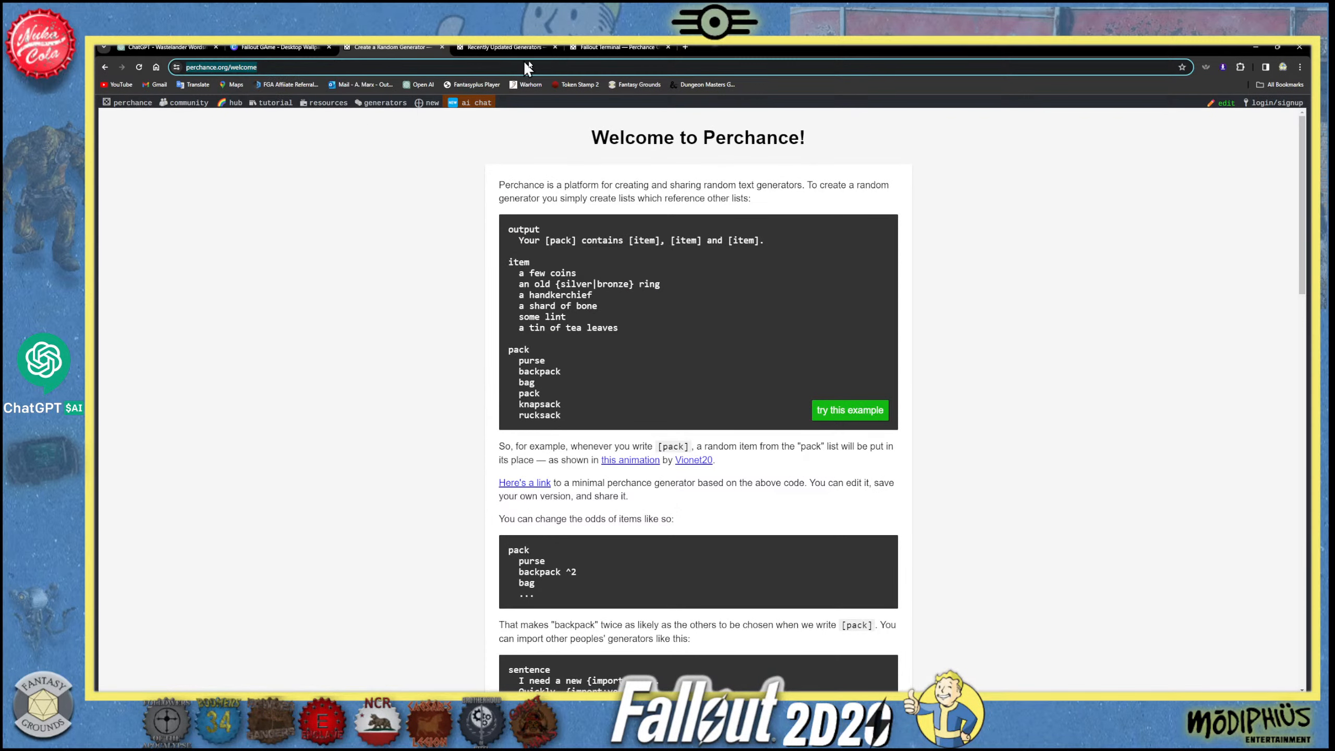
pyautogui.click(326, 704)
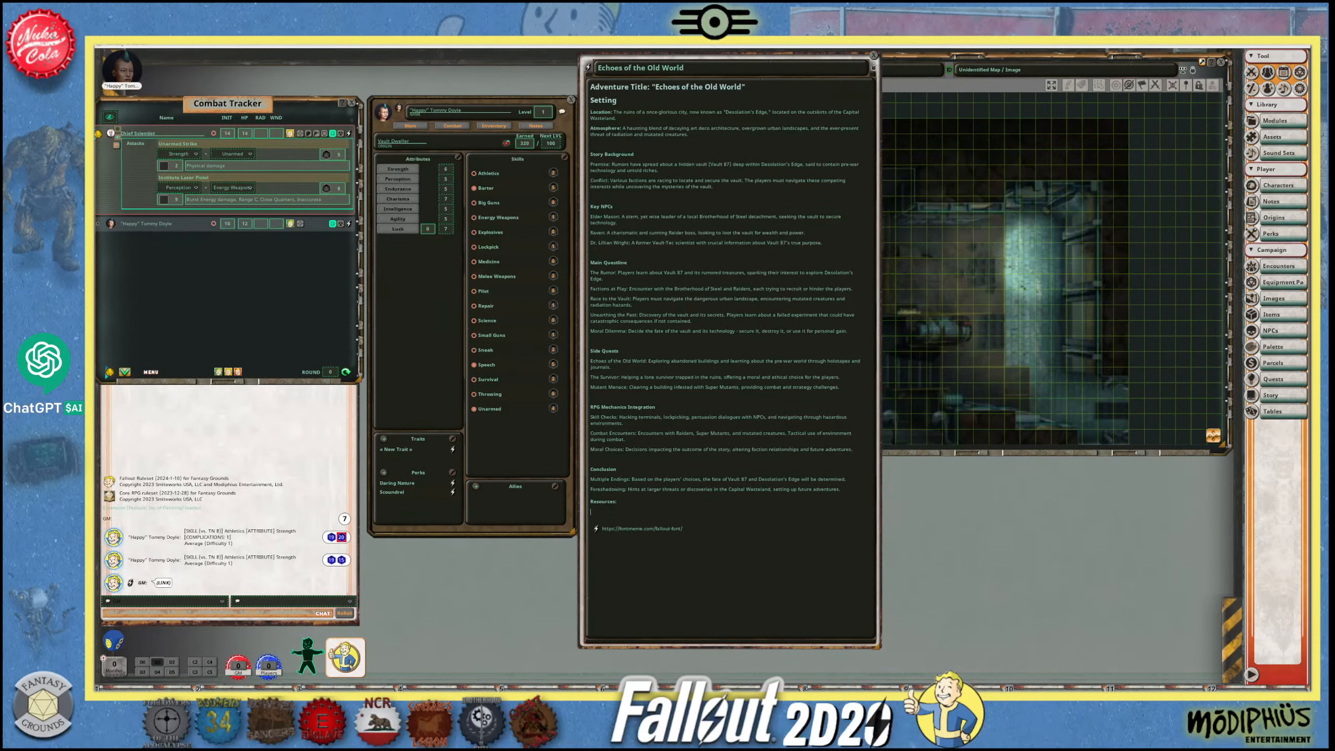
pyautogui.moveTo(321, 703)
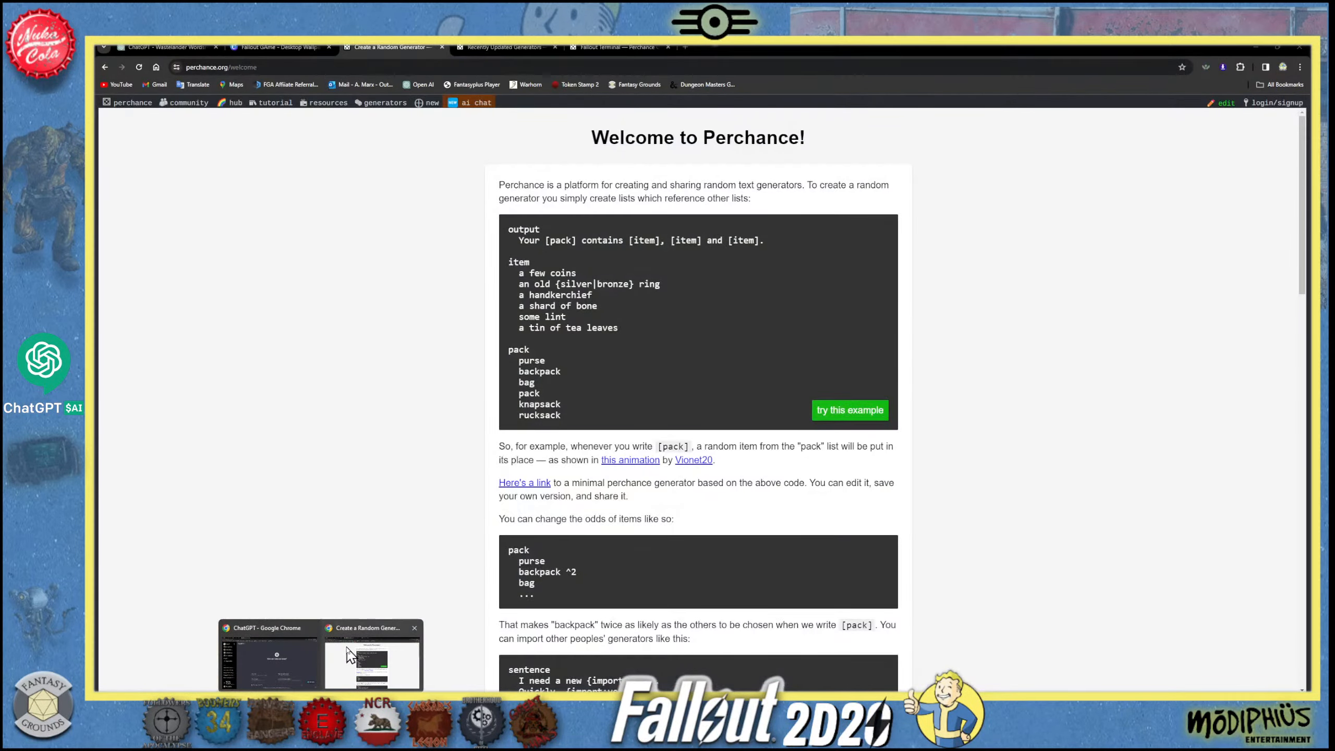
pyautogui.click(373, 662)
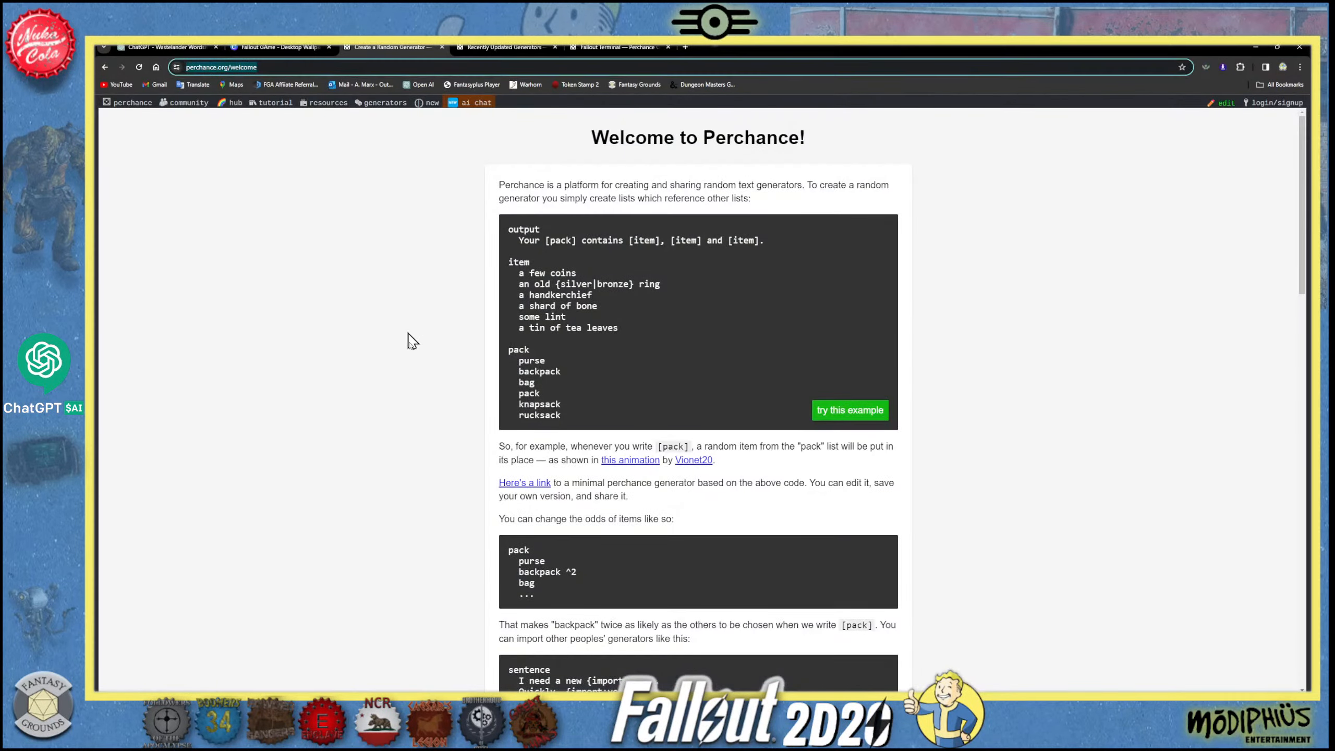
# - Copy the web address of the Fallout Terminal generator page
pyautogui.click(492, 47)
pyautogui.click(617, 47)
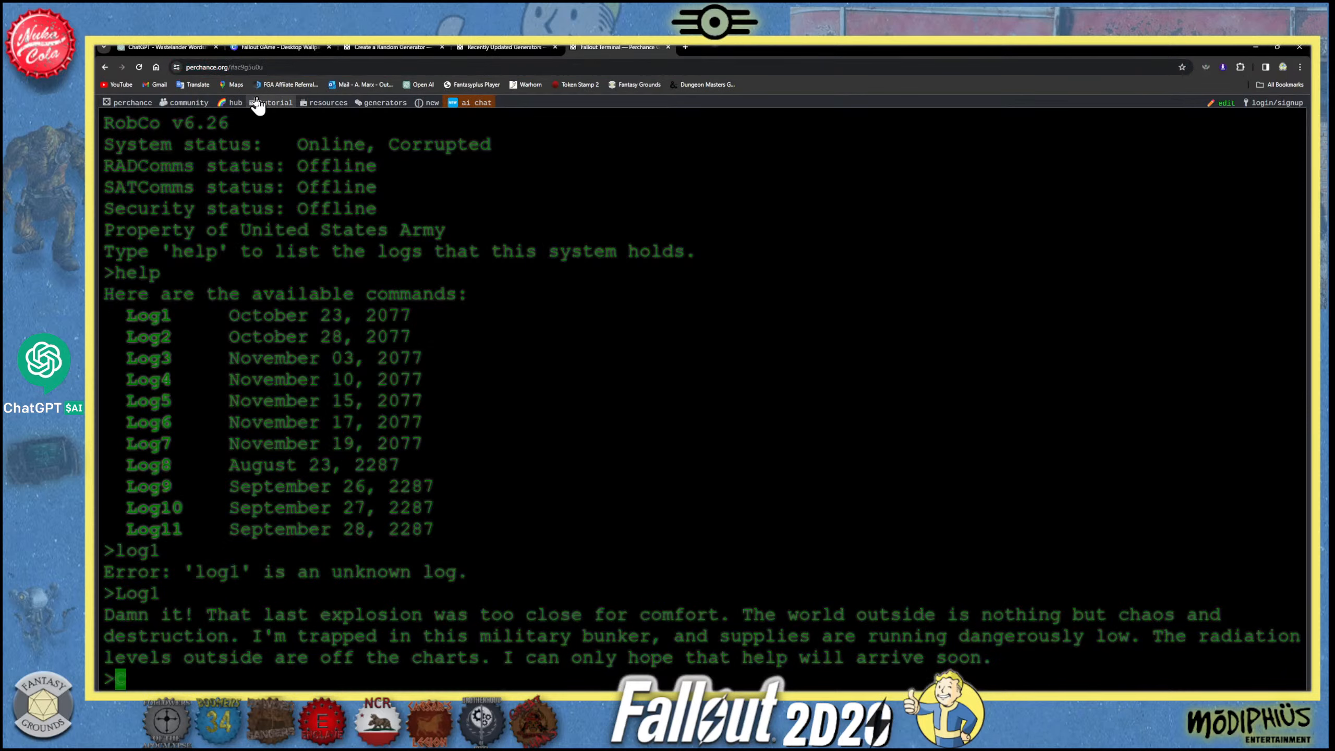
pyautogui.click(252, 68)
pyautogui.rightClick(251, 69)
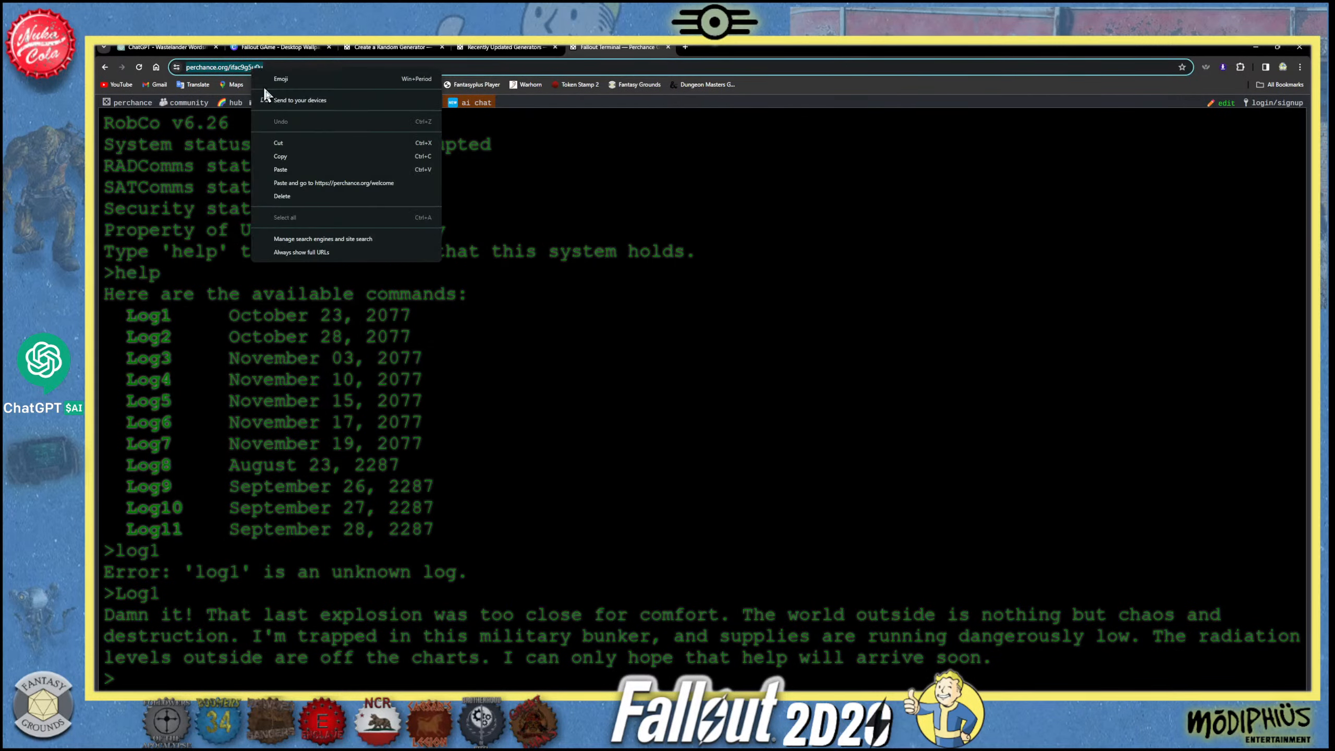
pyautogui.click(283, 156)
# - Close the Perchance welcome page and the Recently Updated Generators page
pyautogui.click(503, 47)
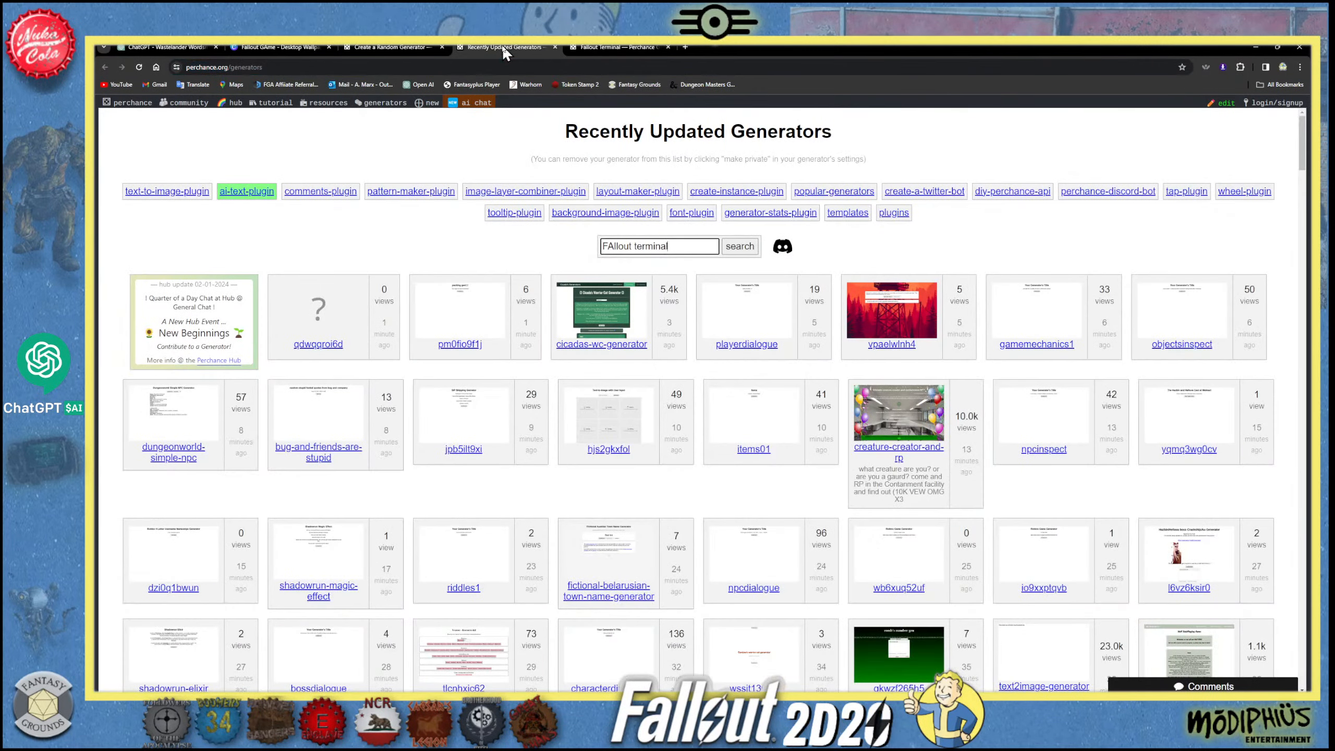
pyautogui.click(377, 50)
pyautogui.click(442, 48)
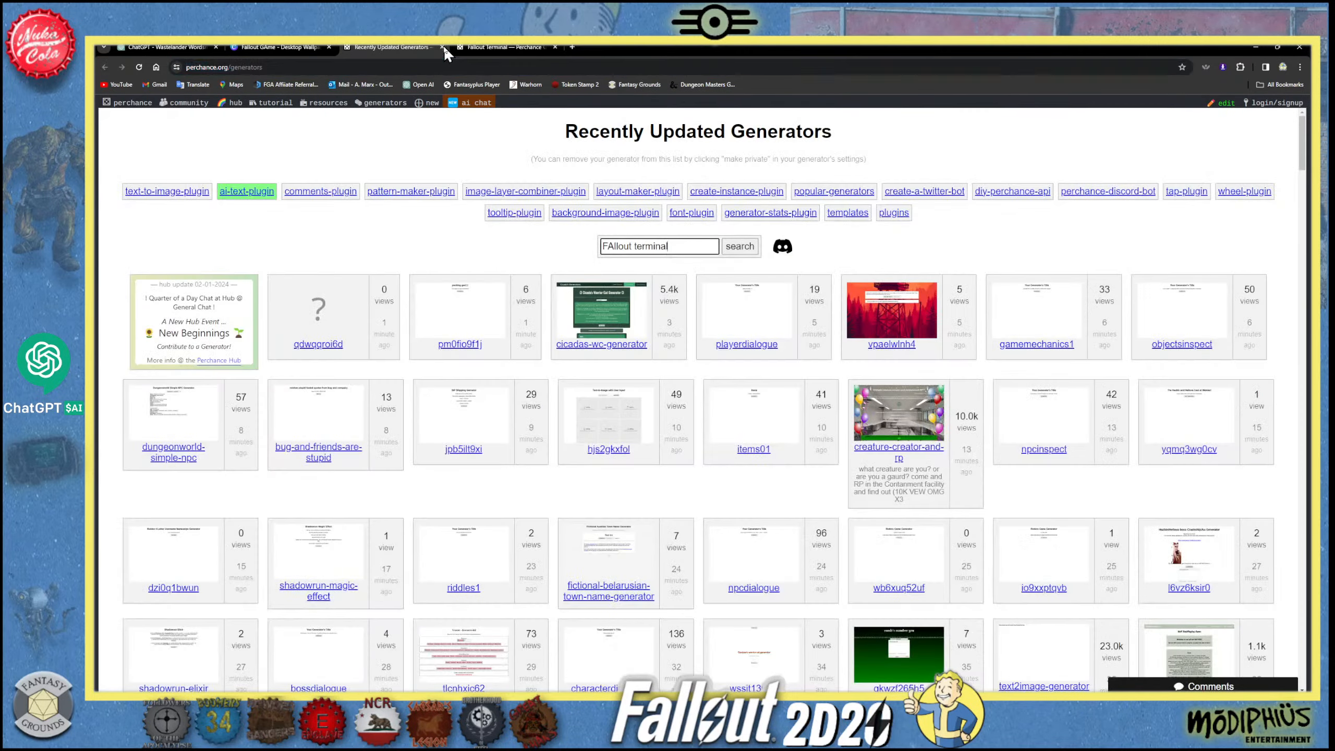
pyautogui.click(441, 47)
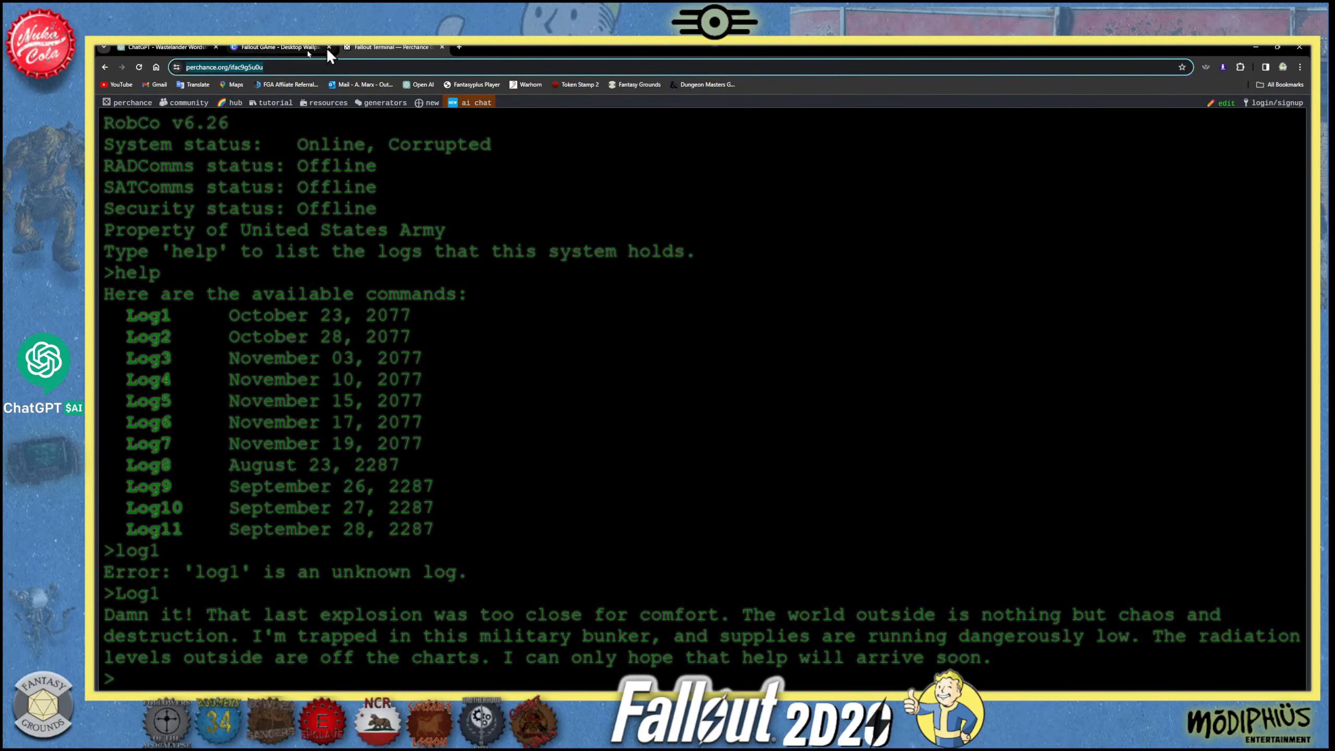
# - Switch to Fantasy Grounds and post the copied terminal generator address as a link in the chat
pyautogui.click(269, 46)
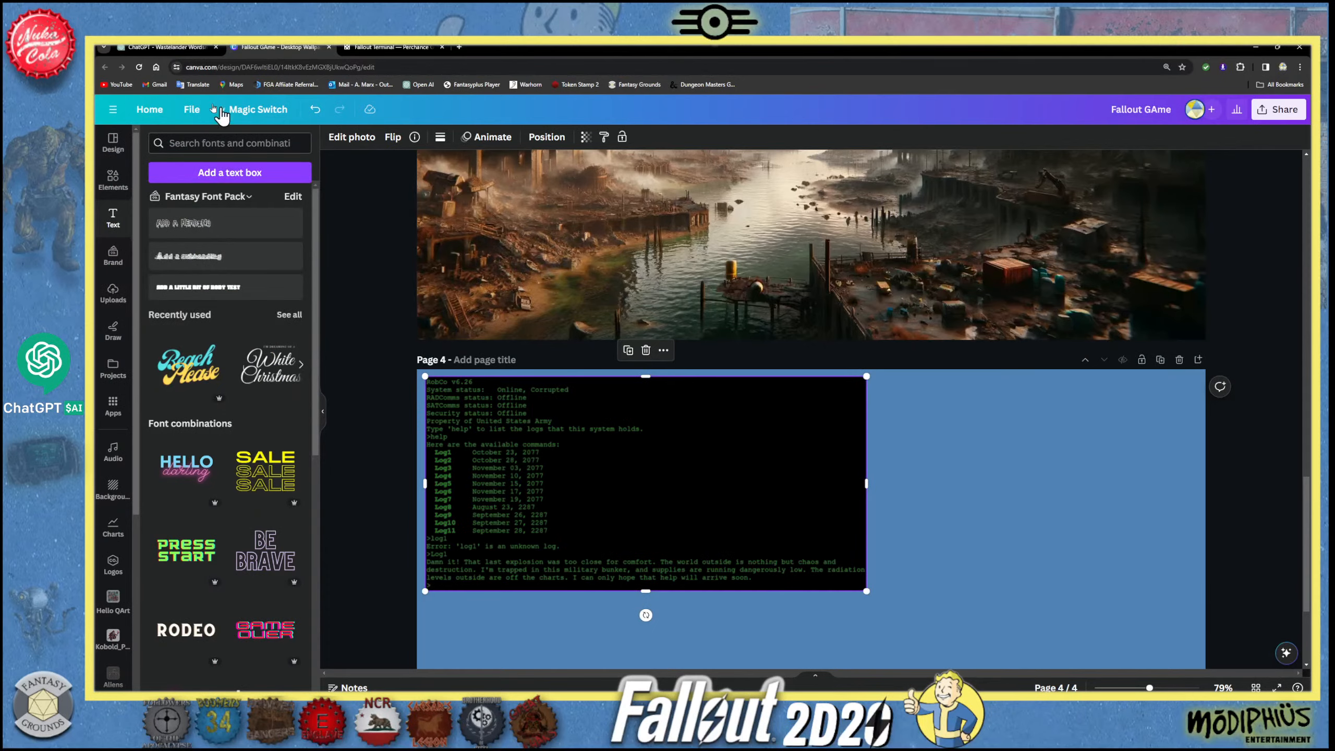
pyautogui.click(165, 47)
pyautogui.click(336, 704)
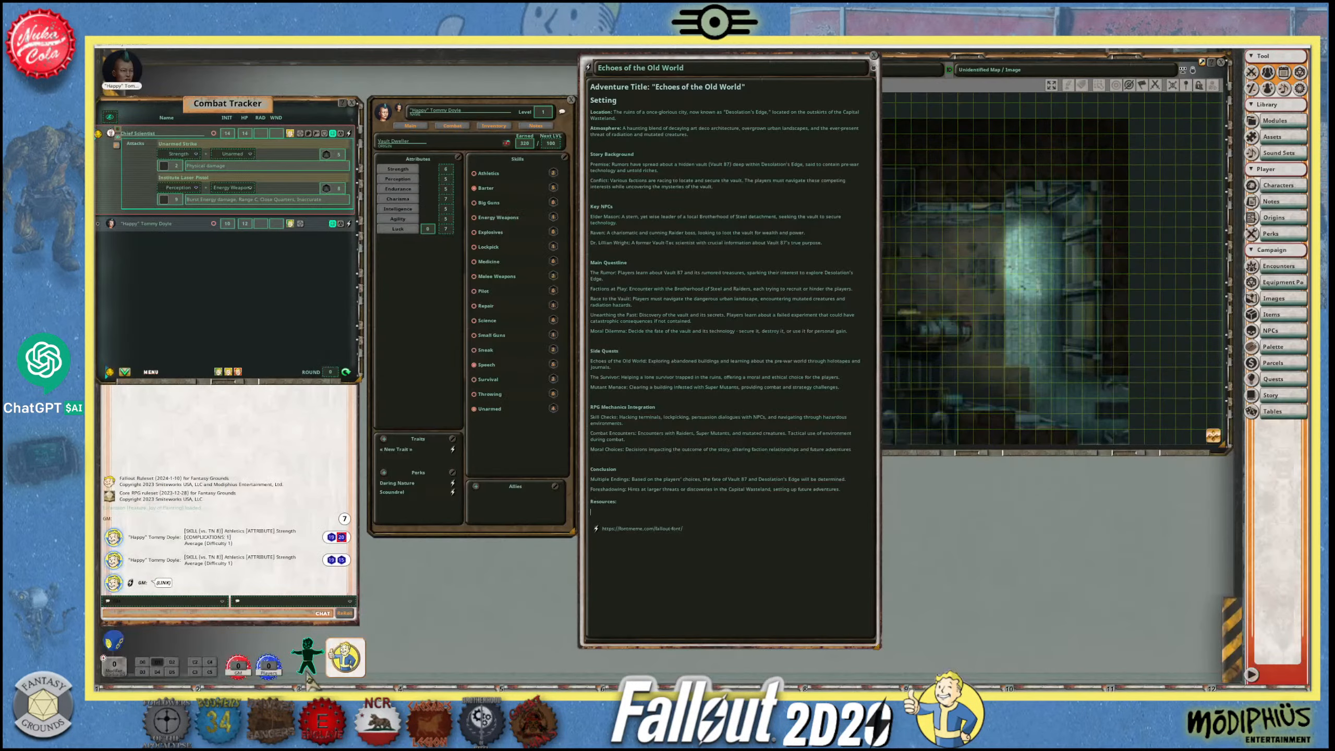
pyautogui.click(146, 613)
pyautogui.hotkey('ctrl', 'v')
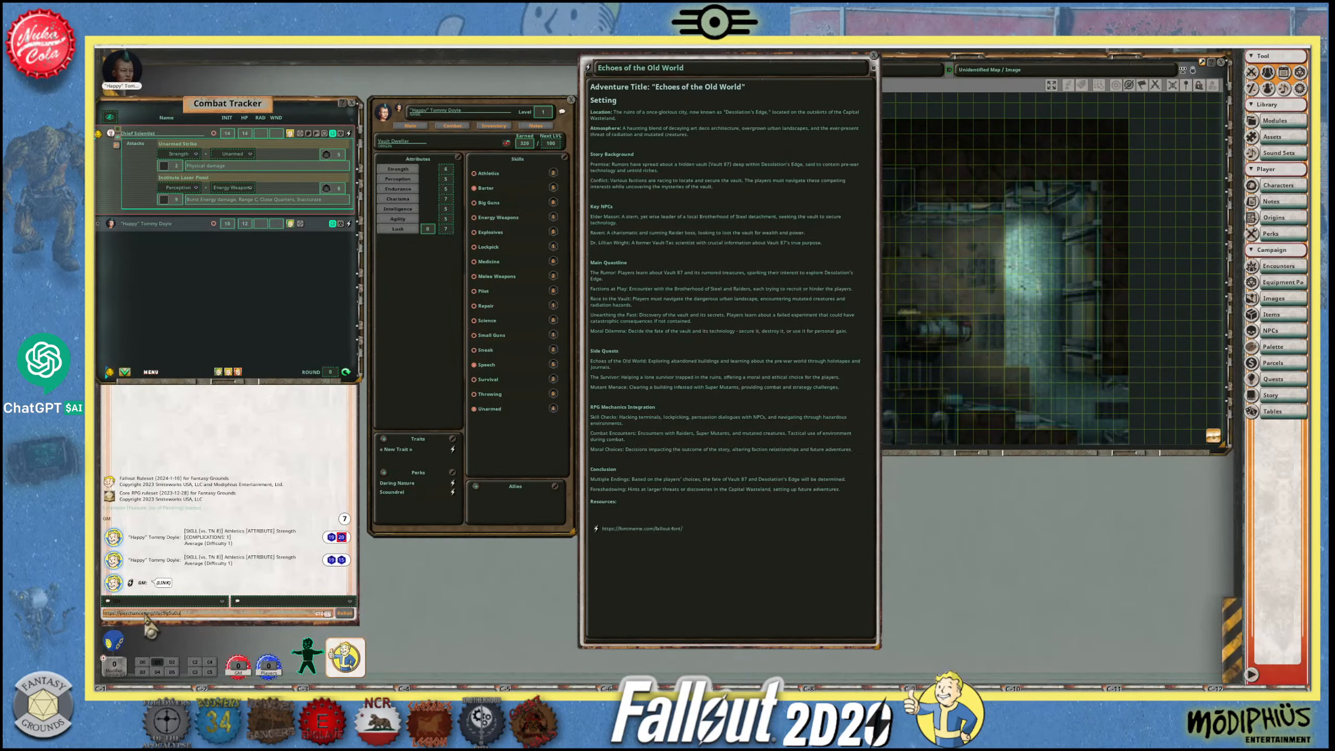
pyautogui.press('Return')
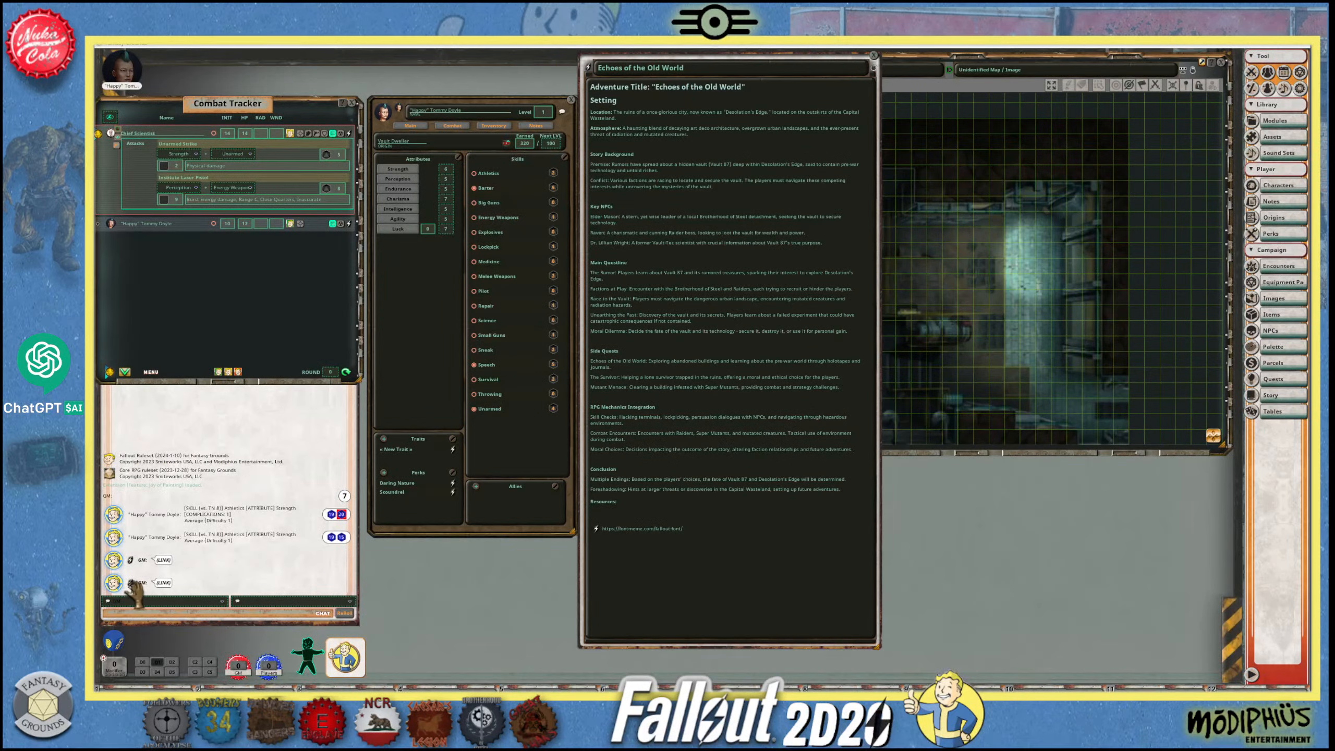
# - Add the chat link to the Resources section of the "Echoes of the Old World" story and label it with the terminal generator's address
pyautogui.moveTo(599, 521); pyautogui.dragTo(600, 521)
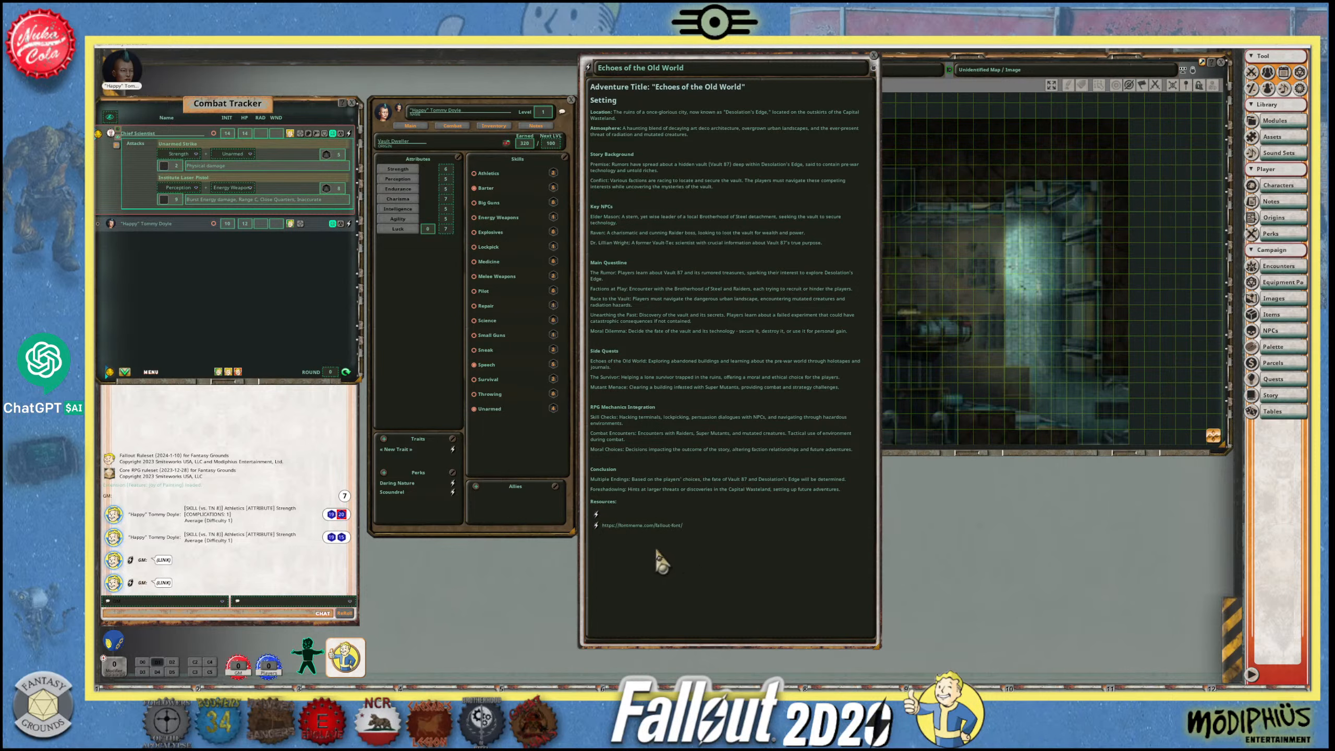
pyautogui.click(615, 515)
pyautogui.press('BackSpace')
pyautogui.hotkey('ctrl', 'v')
pyautogui.press('BackSpace')
# - Switch to Chrome and open the Font Meme page for the Fallout font by searching for "FAllout Font" in a new tab
pyautogui.moveTo(321, 702)
pyautogui.click(260, 638)
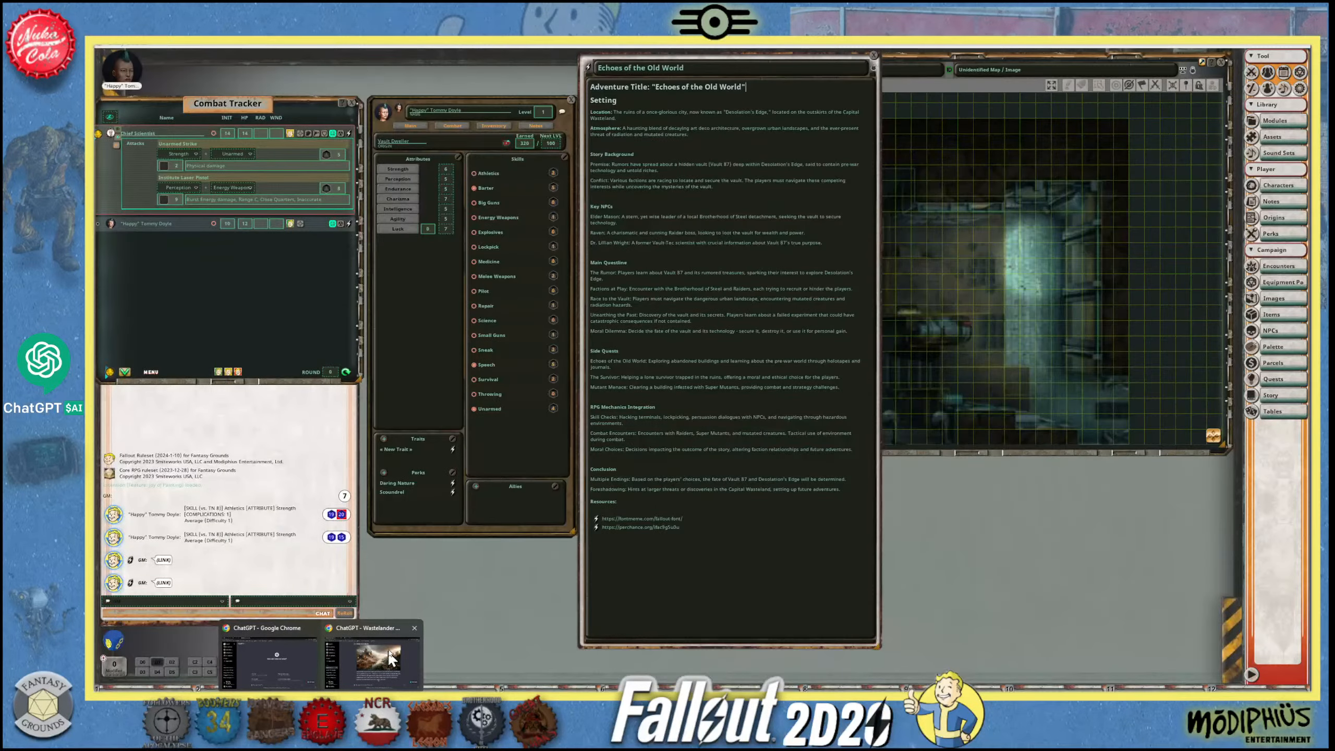
pyautogui.click(391, 659)
pyautogui.click(461, 46)
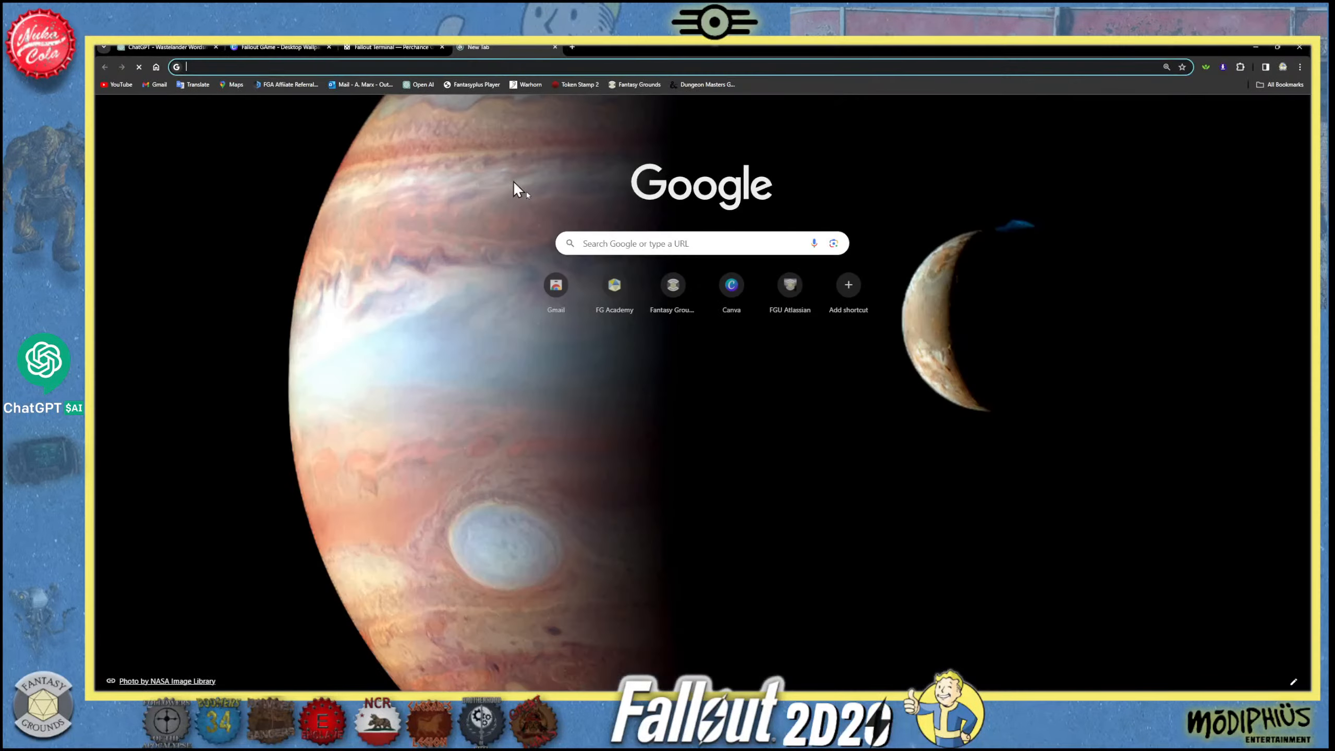
pyautogui.click(597, 245)
pyautogui.write('FA')
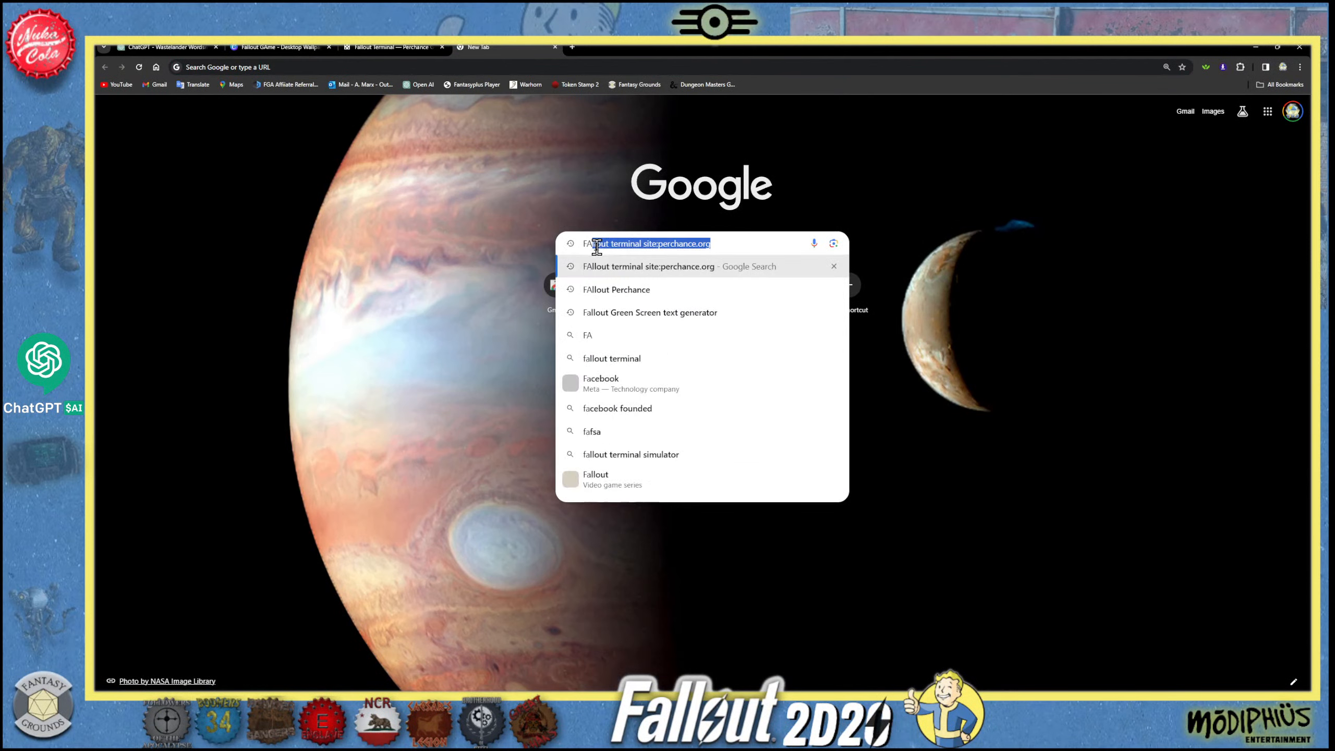
pyautogui.write('llout Font')
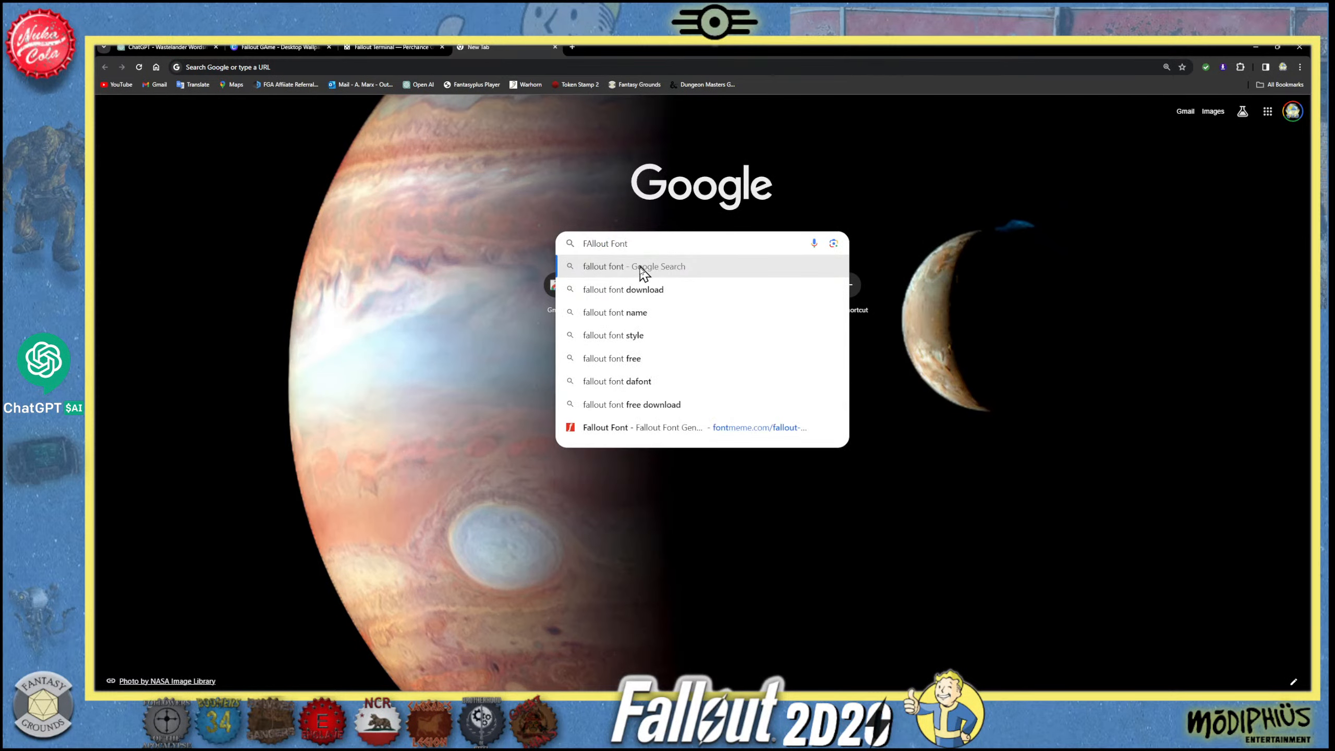
pyautogui.click(661, 428)
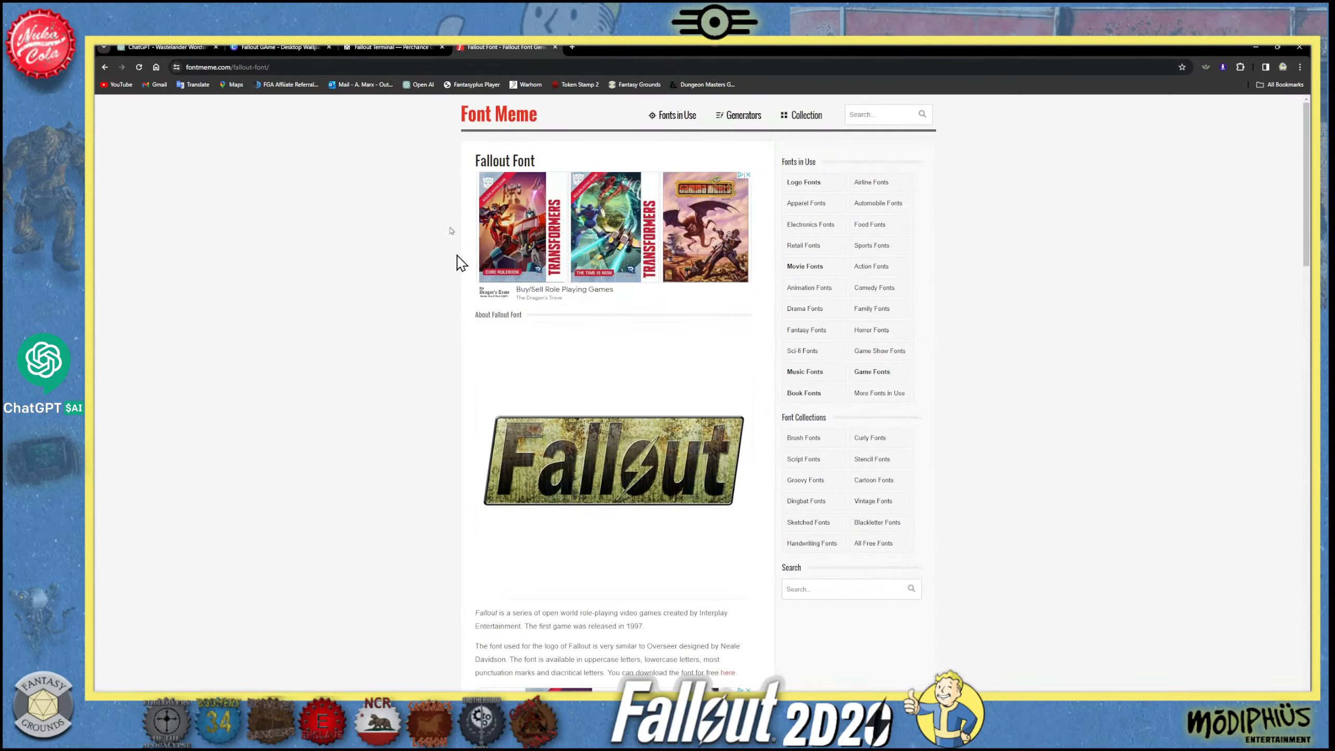
# - Copy the web address of the Font Meme Fallout Font page
pyautogui.click(251, 65)
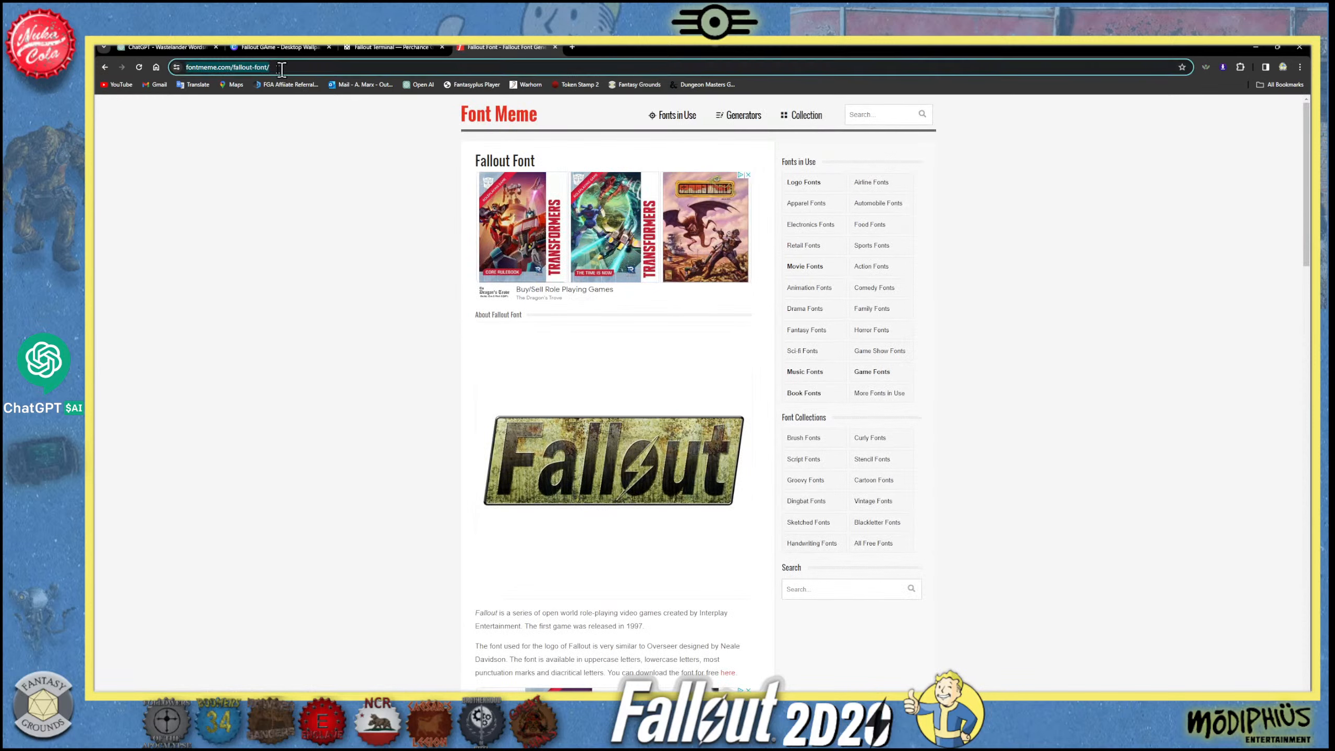
pyautogui.rightClick(250, 65)
pyautogui.click(289, 153)
pyautogui.click(370, 48)
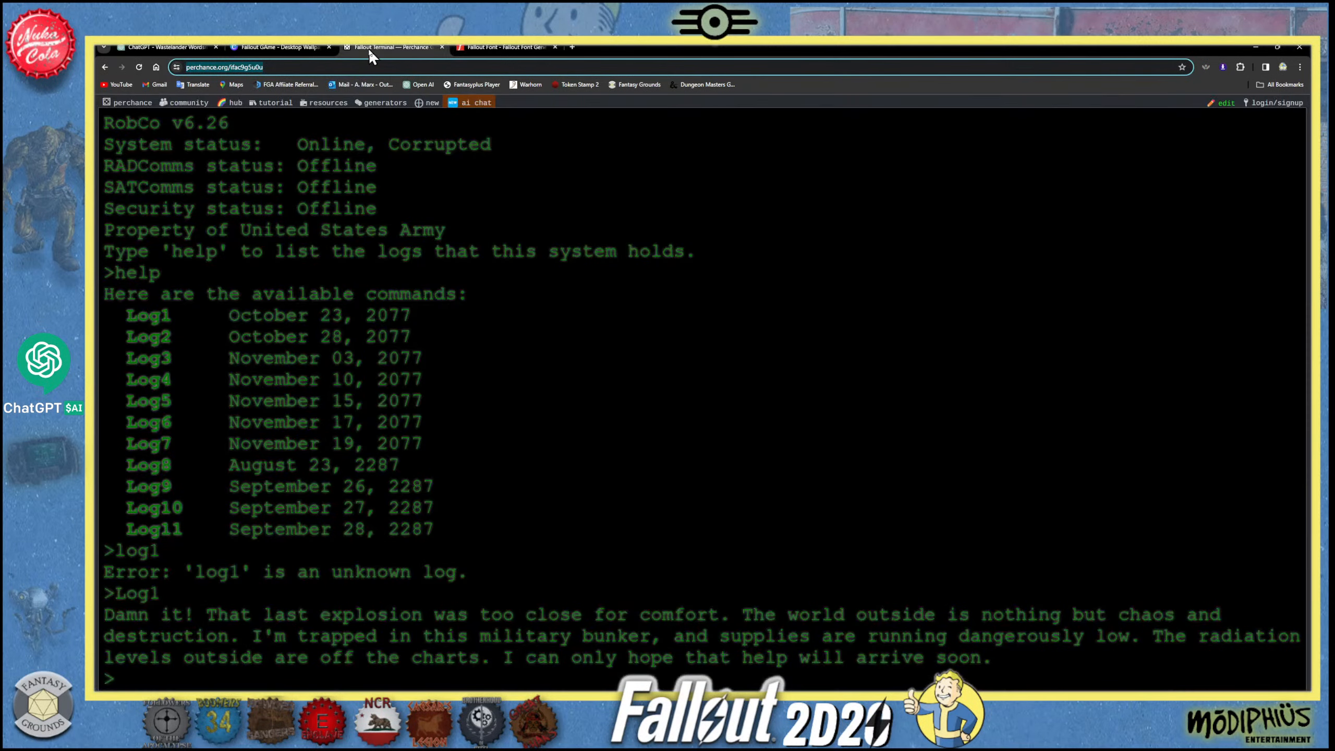
pyautogui.click(289, 47)
pyautogui.click(174, 47)
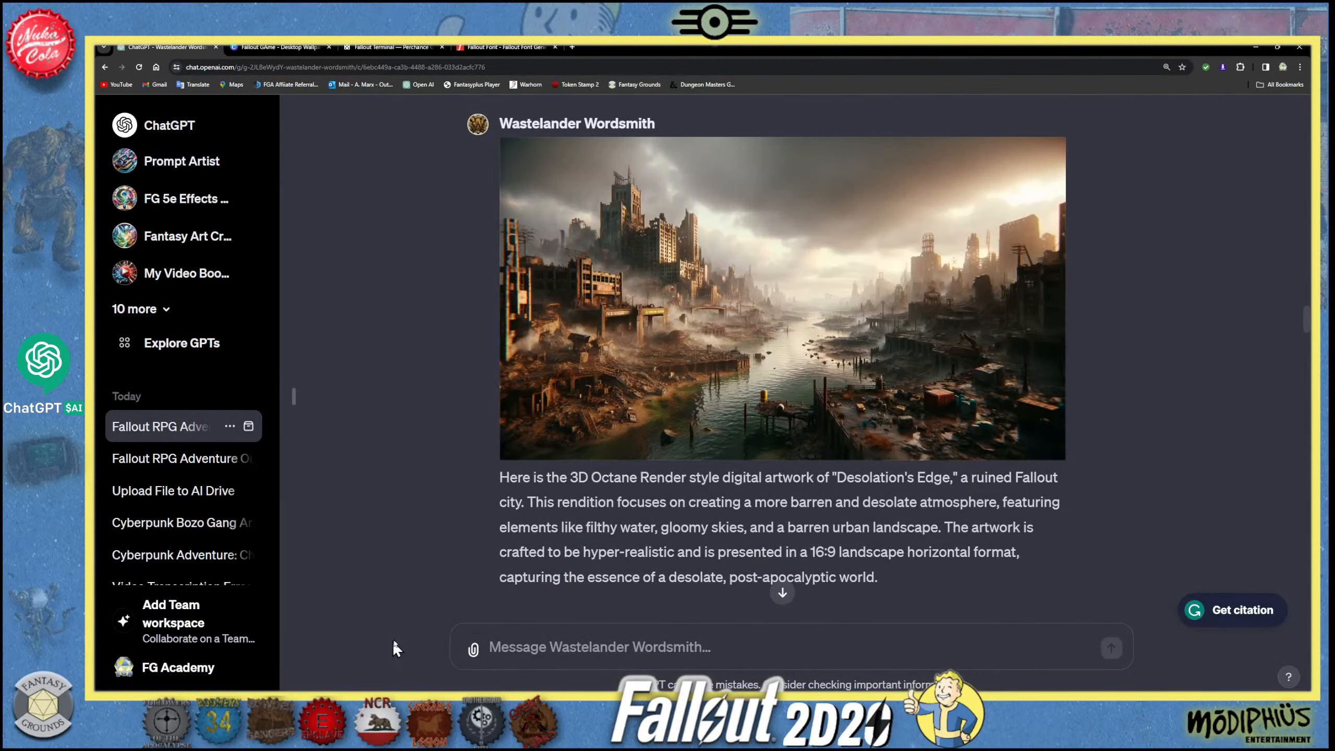
pyautogui.moveTo(320, 704)
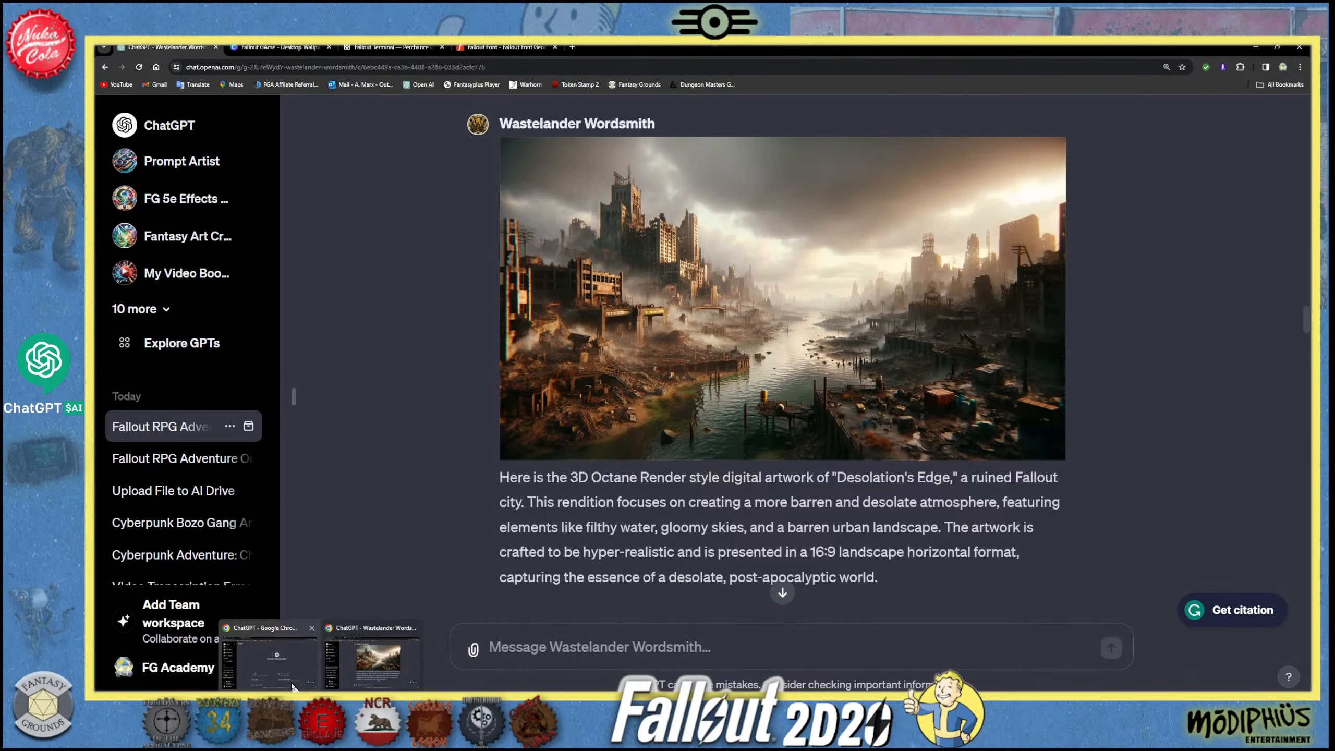
pyautogui.click(269, 660)
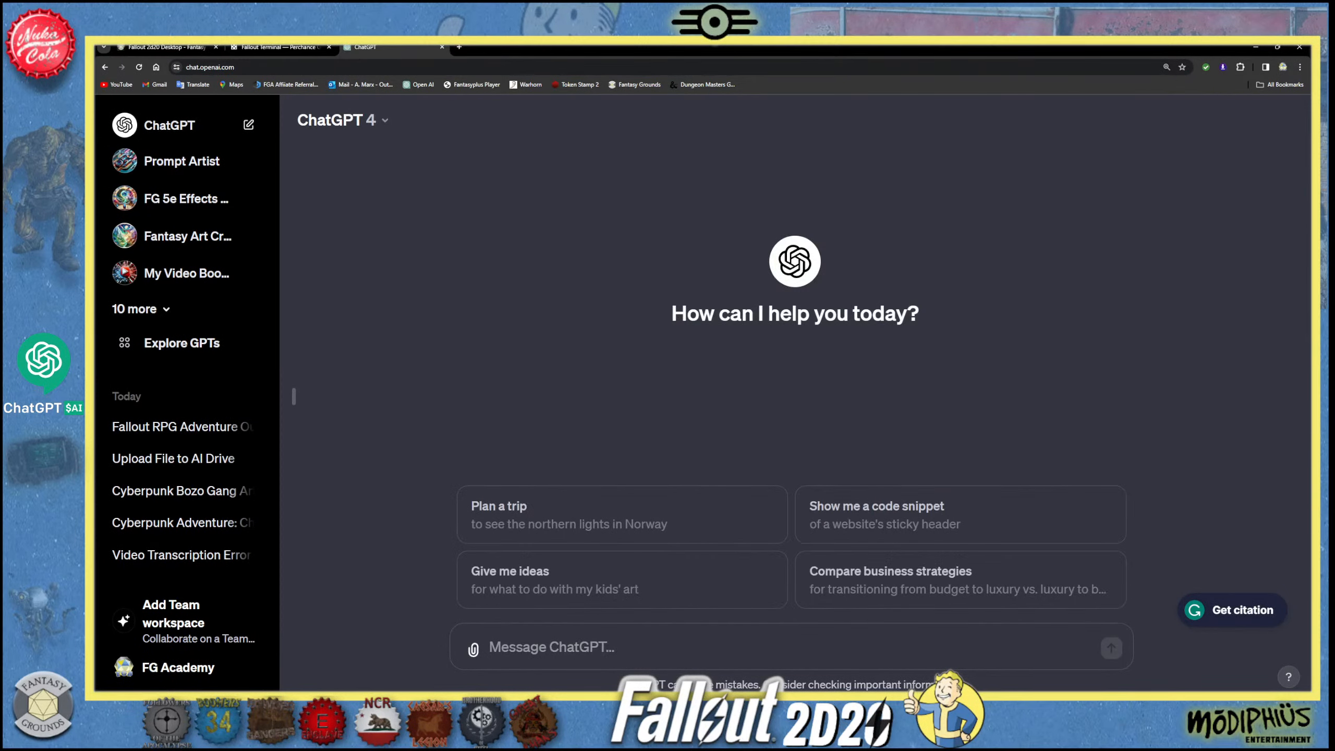
pyautogui.moveTo(384, 704)
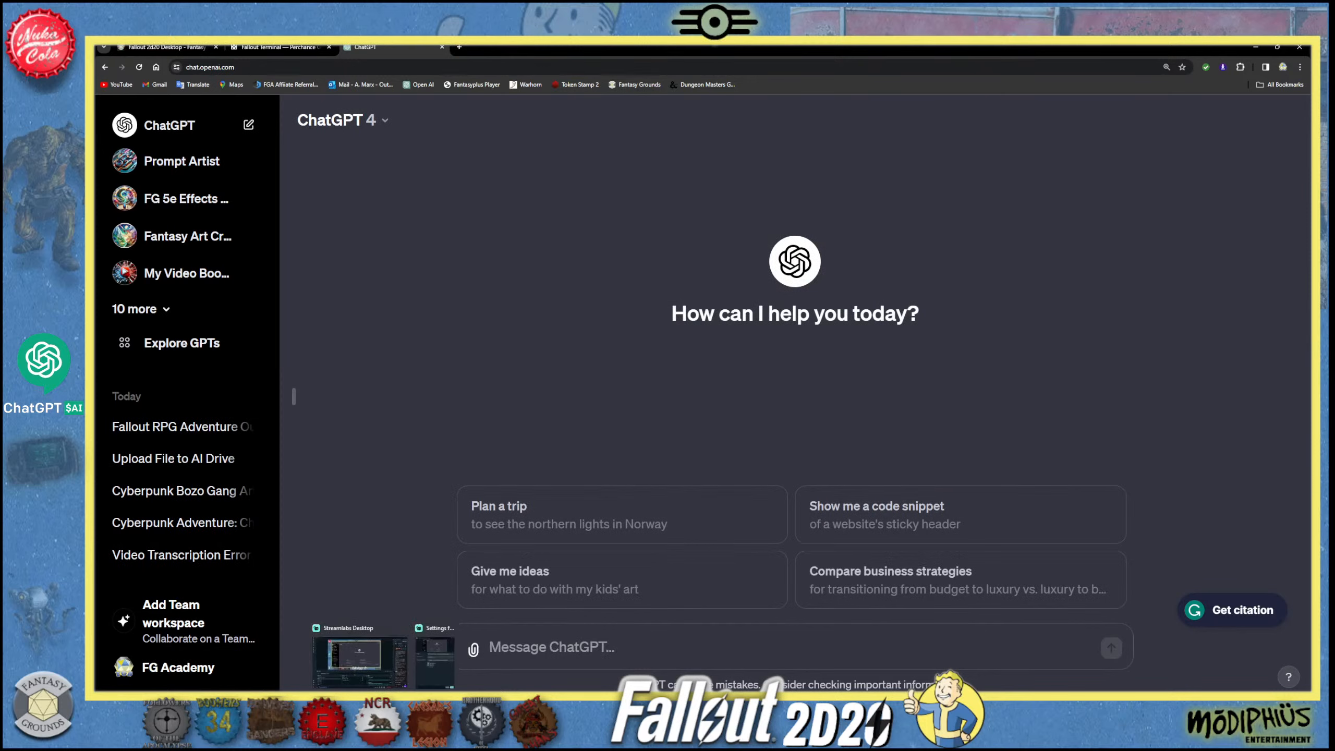
pyautogui.moveTo(424, 684)
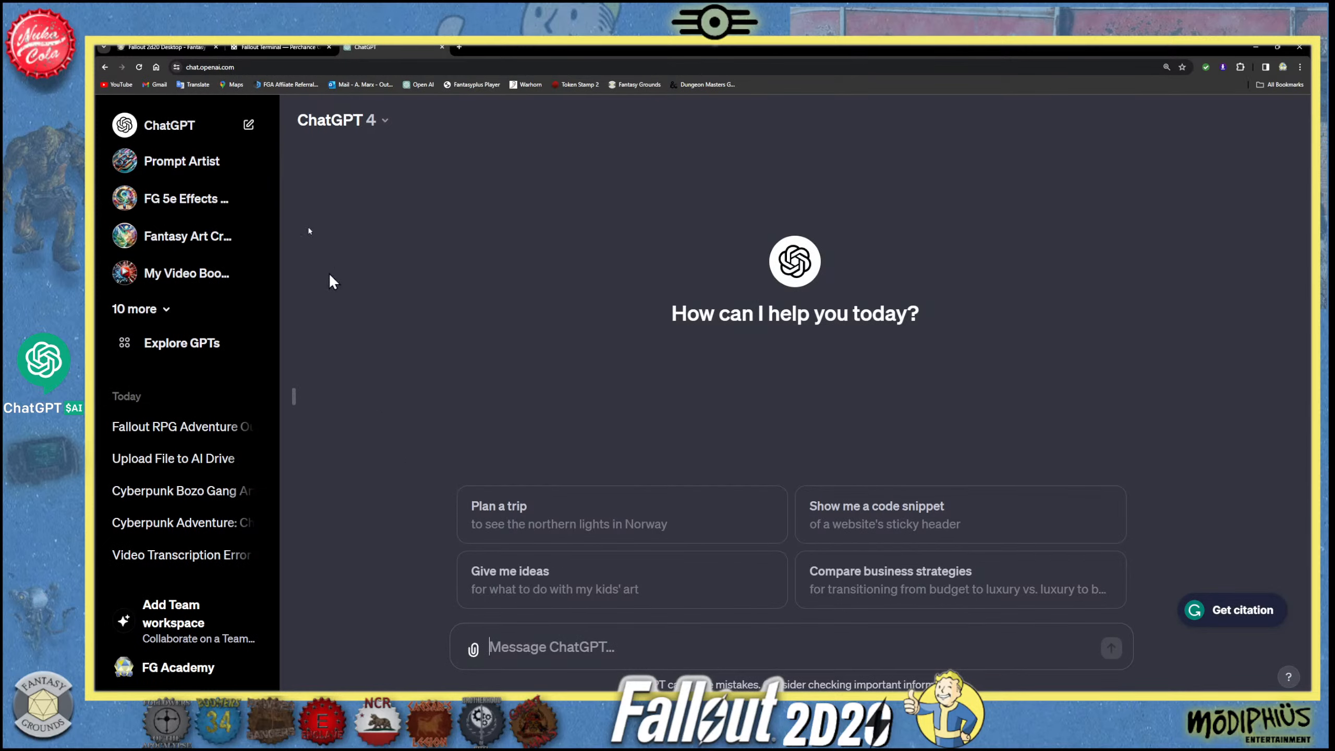
pyautogui.click(275, 47)
pyautogui.click(168, 47)
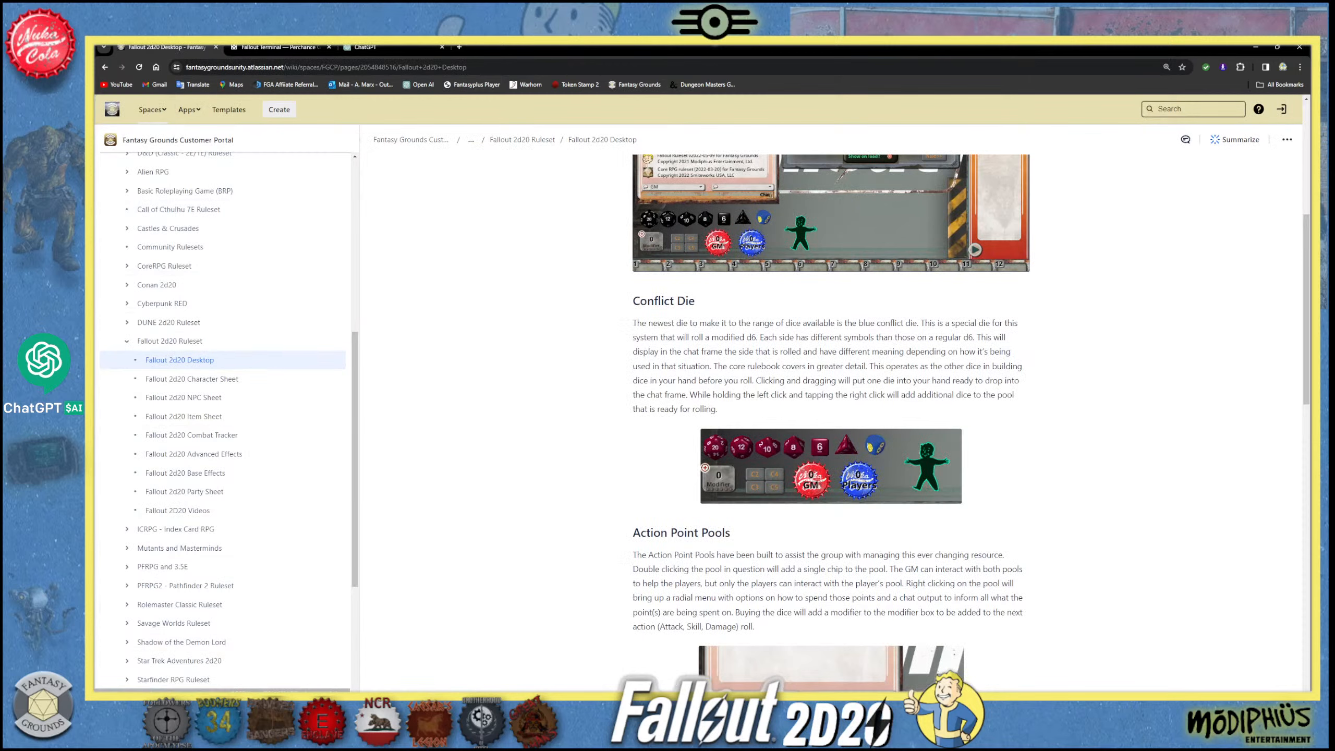
# - Switch to Fantasy Grounds and post the copied Font Meme address as a link in the chat
pyautogui.moveTo(279, 701)
pyautogui.click(279, 660)
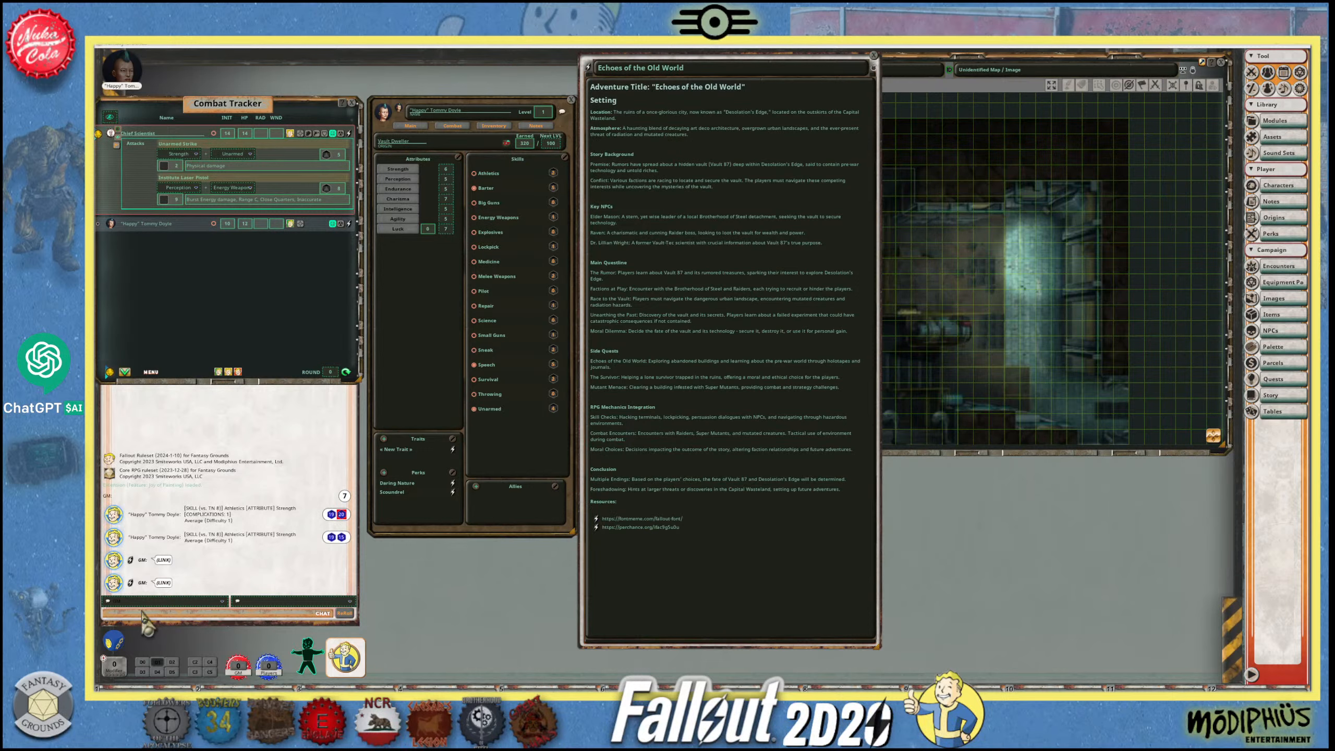
pyautogui.hotkey('ctrl', 'v')
pyautogui.press('Return')
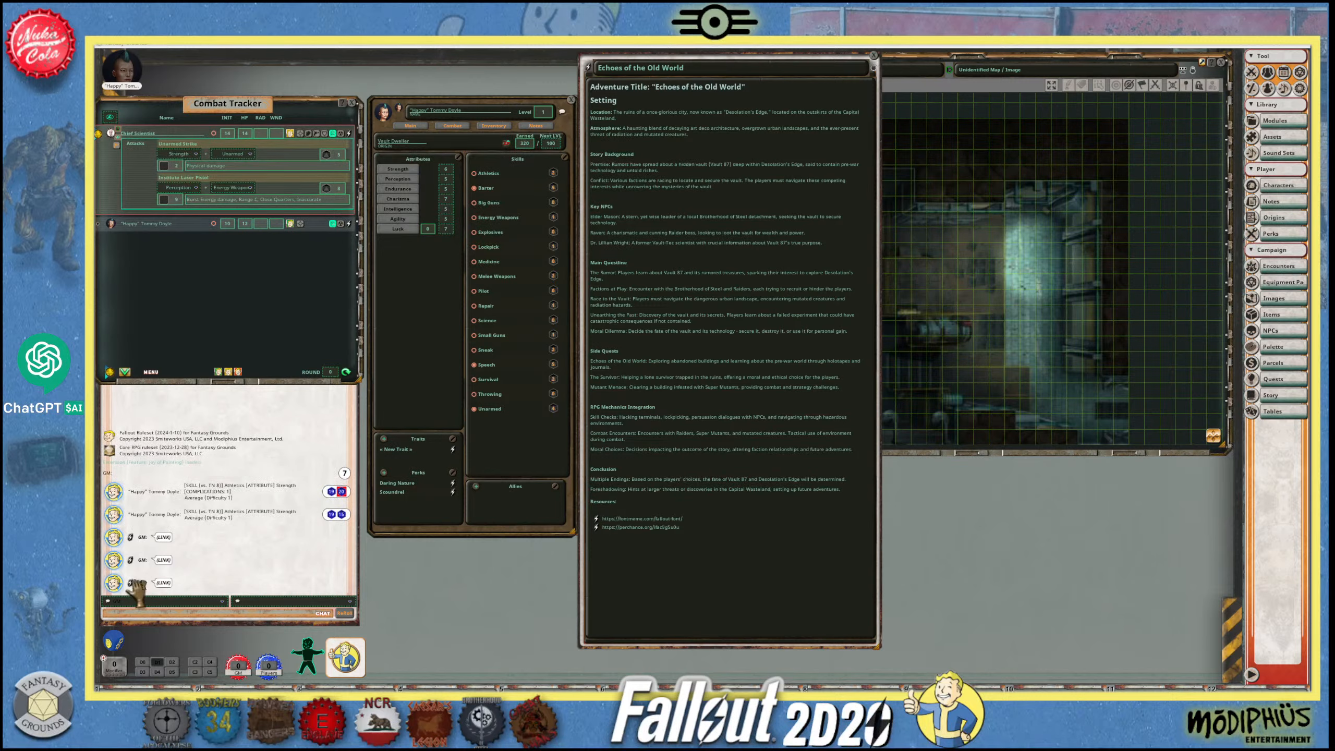
# - Try to place the new chat link beside the Resources line of the story and undo the placement
pyautogui.moveTo(598, 519); pyautogui.dragTo(606, 511)
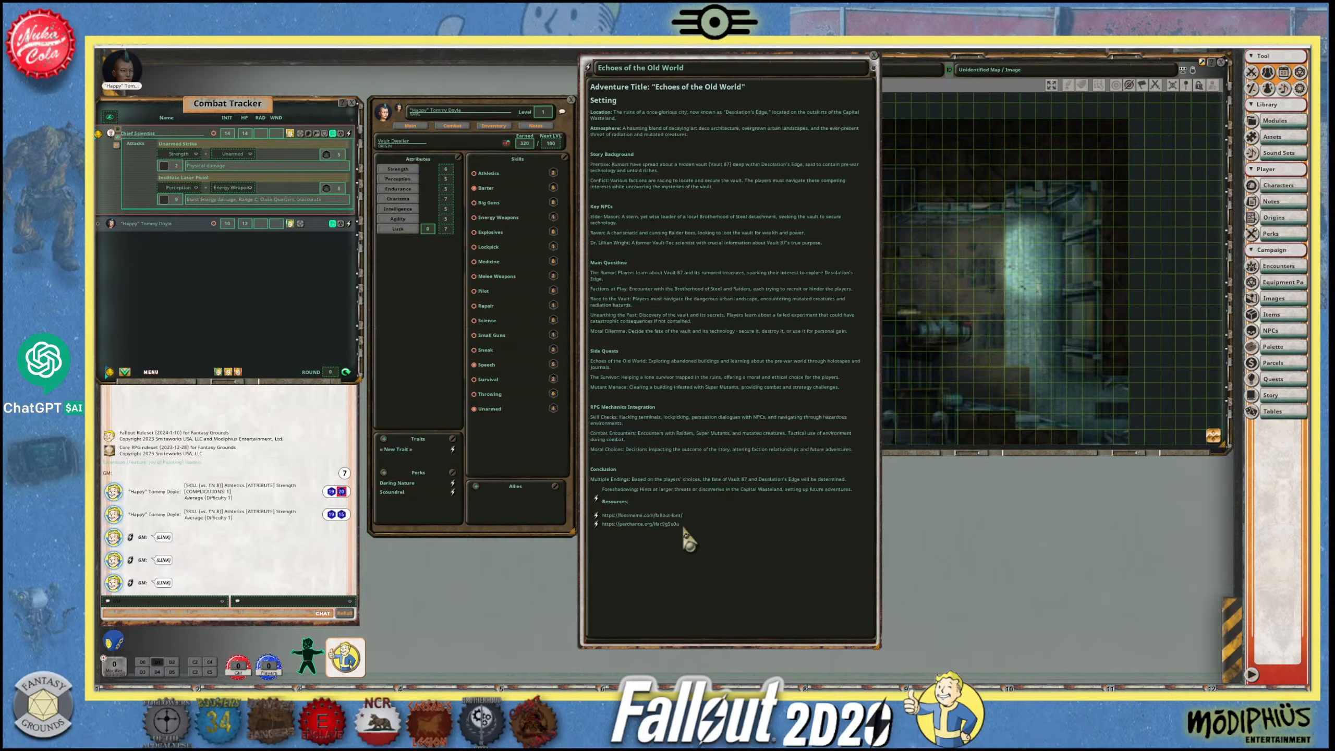
pyautogui.click(644, 502)
pyautogui.hotkey('ctrl', 'z')
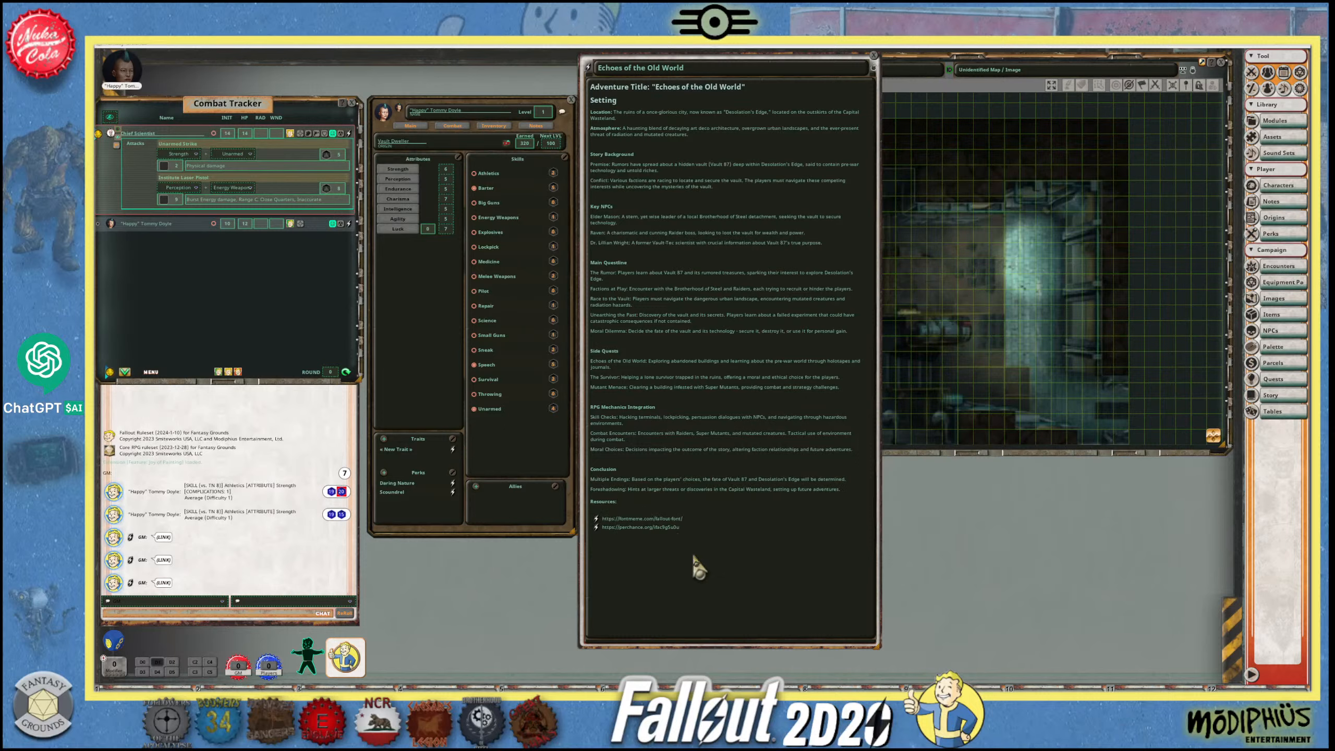
pyautogui.click(697, 531)
pyautogui.moveTo(630, 550); pyautogui.dragTo(633, 552)
pyautogui.click(607, 508)
pyautogui.press('BackSpace')
# - Try to format the Resources line as a heading and return the affected Foreshadowing paragraph to normal text
pyautogui.moveTo(621, 502); pyautogui.dragTo(590, 502)
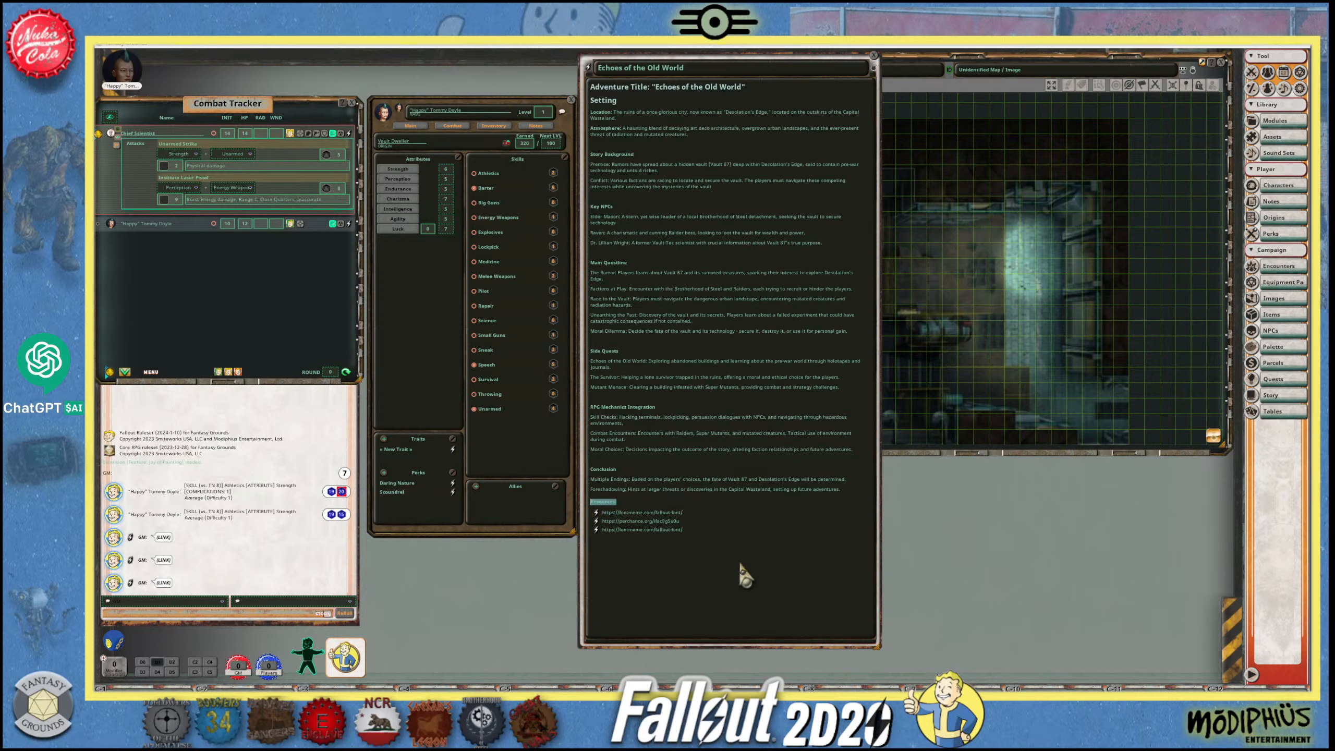
pyautogui.hotkey('ctrl', '1')
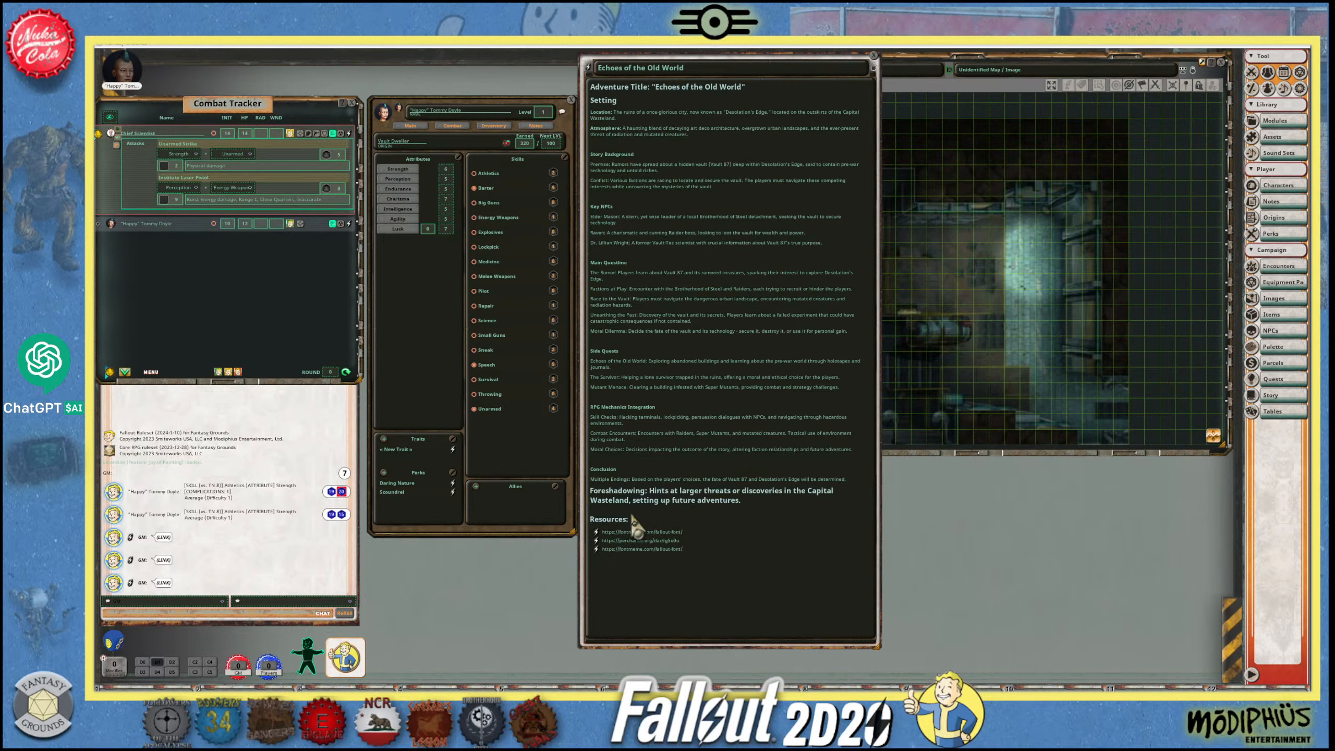
pyautogui.click(735, 500)
pyautogui.hotkey('ctrl', '0')
# - Insert an empty line above the Resources line and format "Resources:" as a heading
pyautogui.click(625, 498)
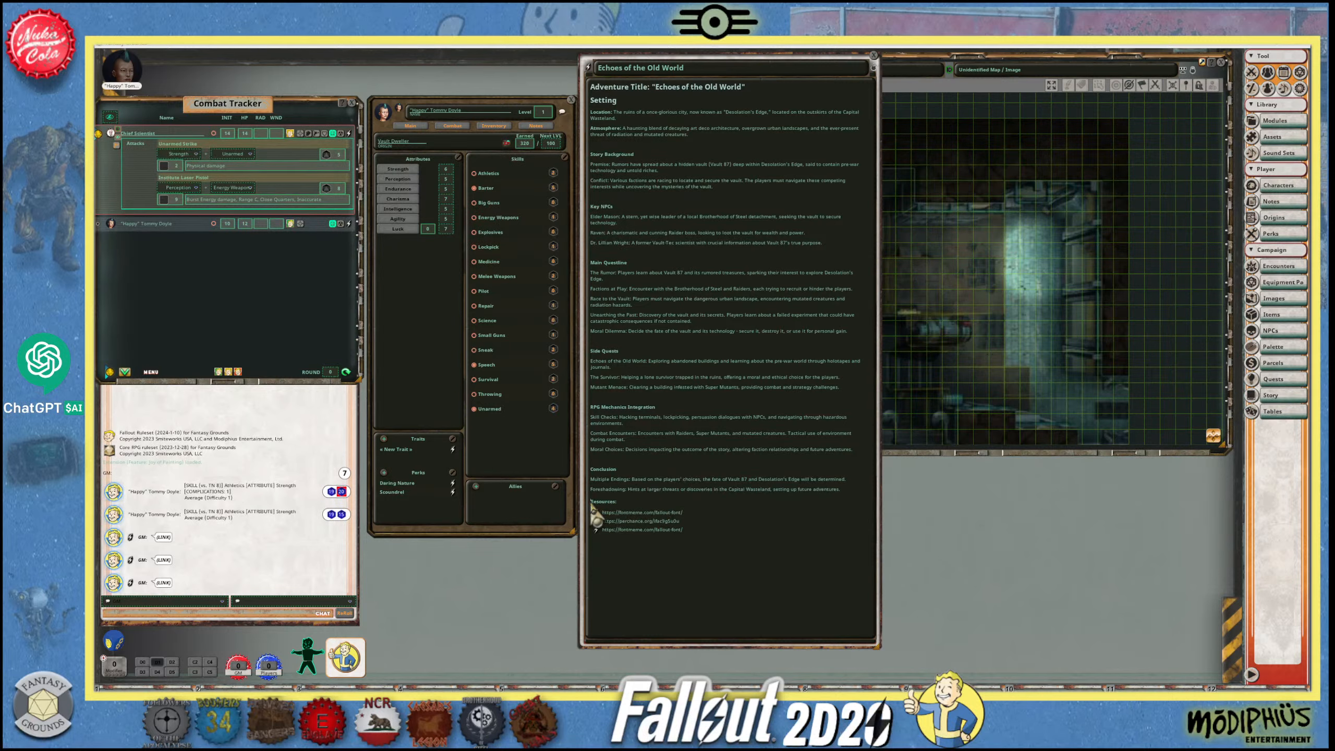
pyautogui.press('Return')
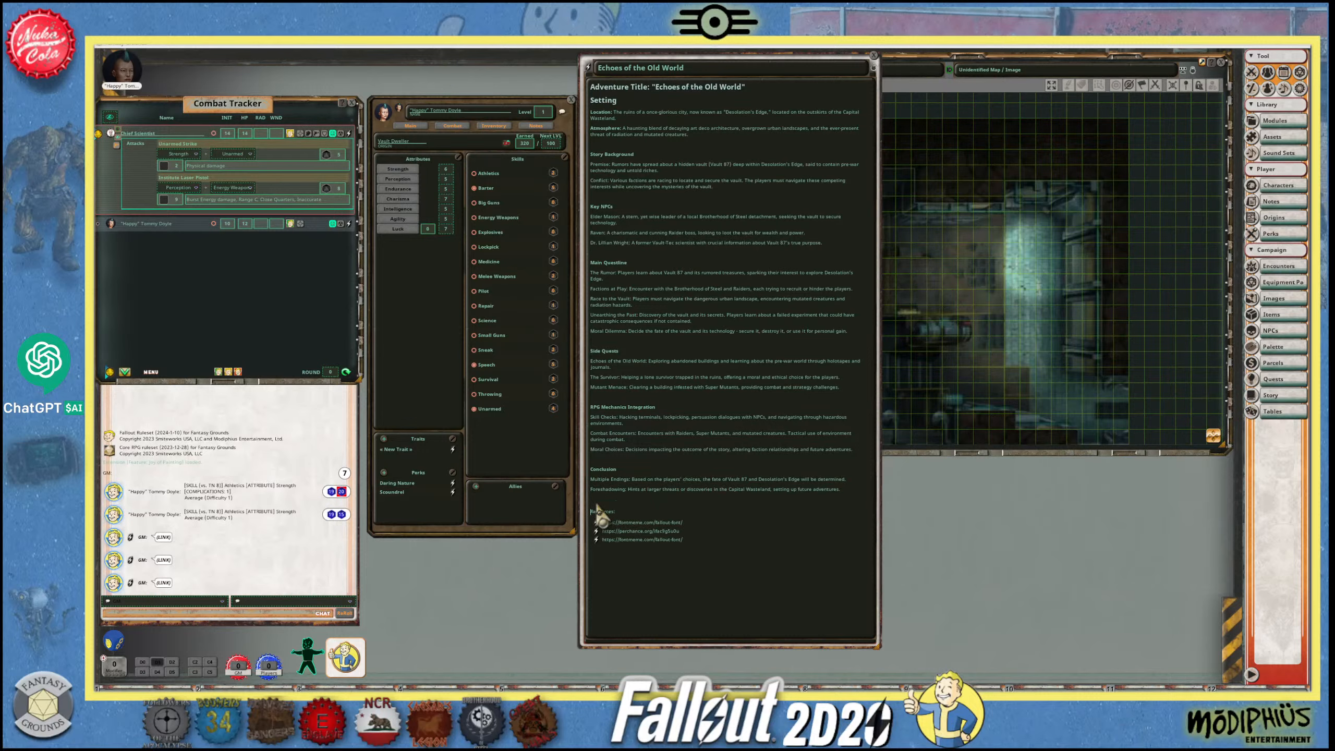
pyautogui.moveTo(616, 512); pyautogui.dragTo(592, 512)
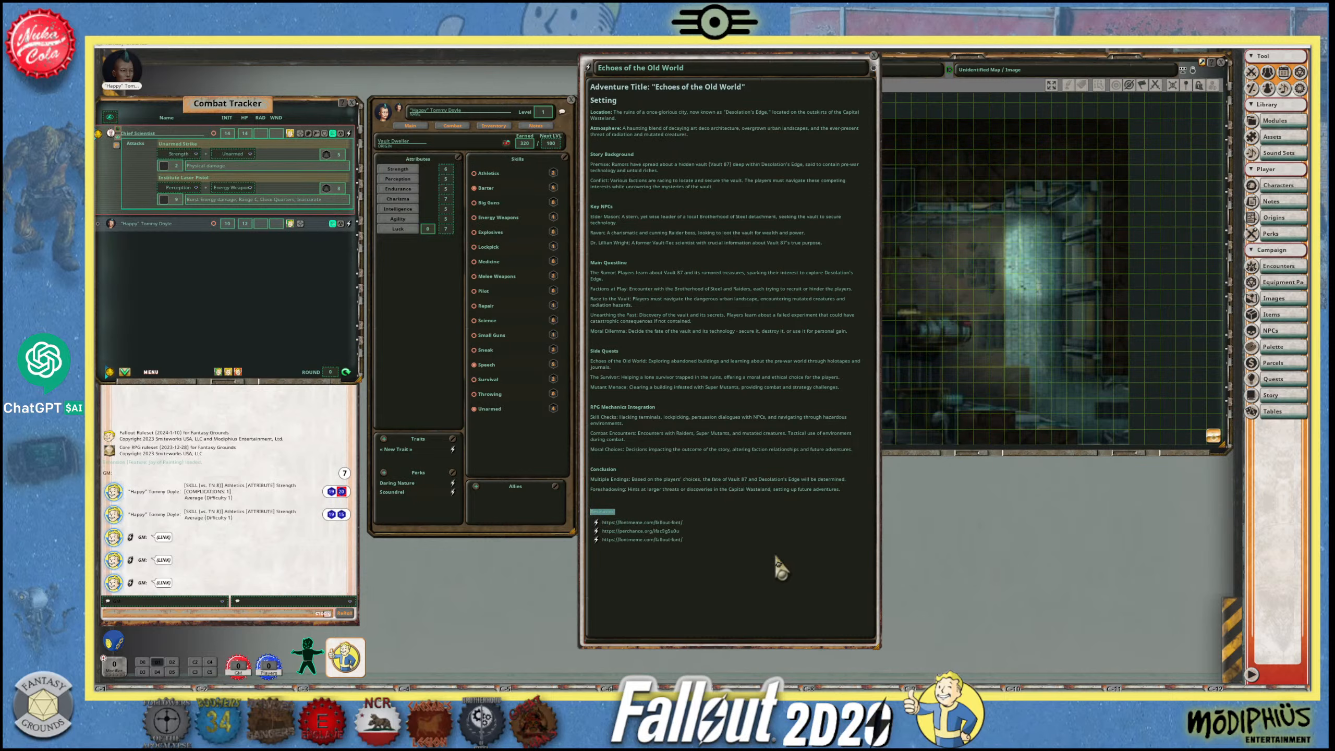
pyautogui.hotkey('ctrl', '1')
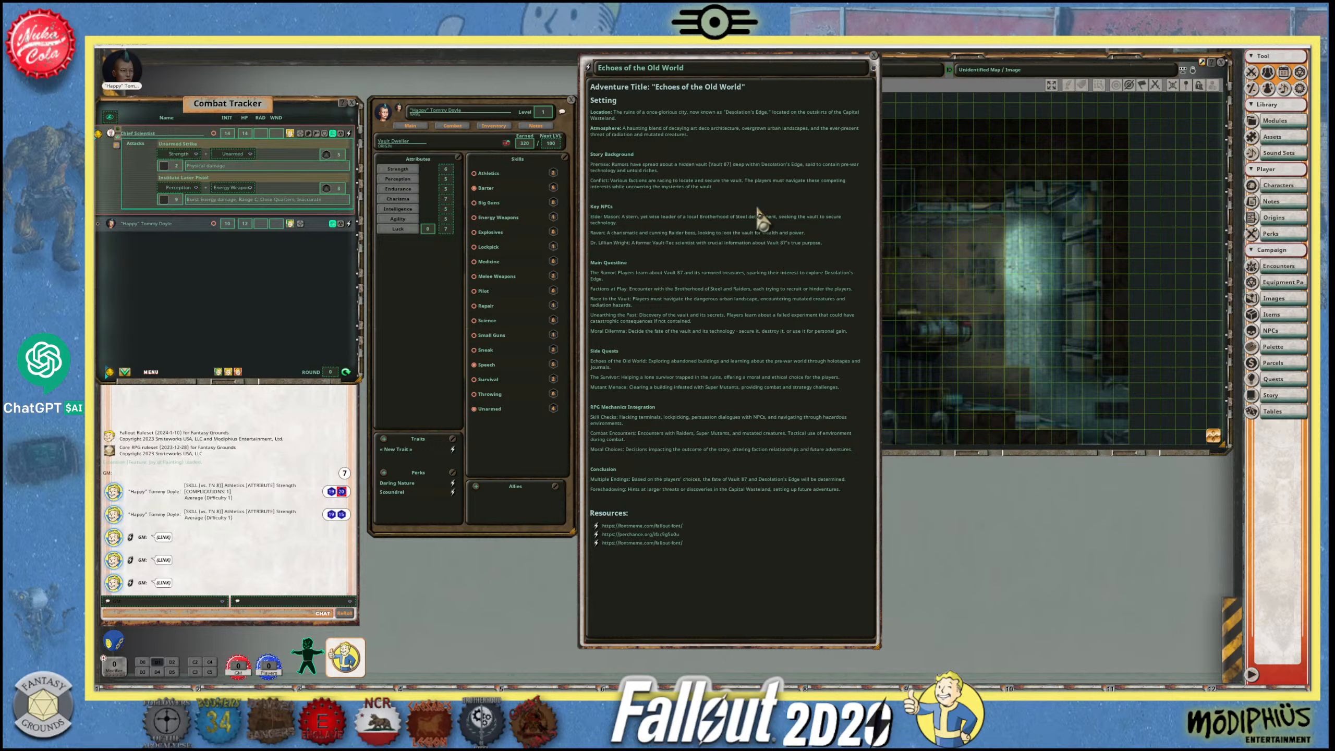
# - Bring the battle map in front of the story and examine its rooms, lit area and token close up and from afar
pyautogui.click(1049, 330)
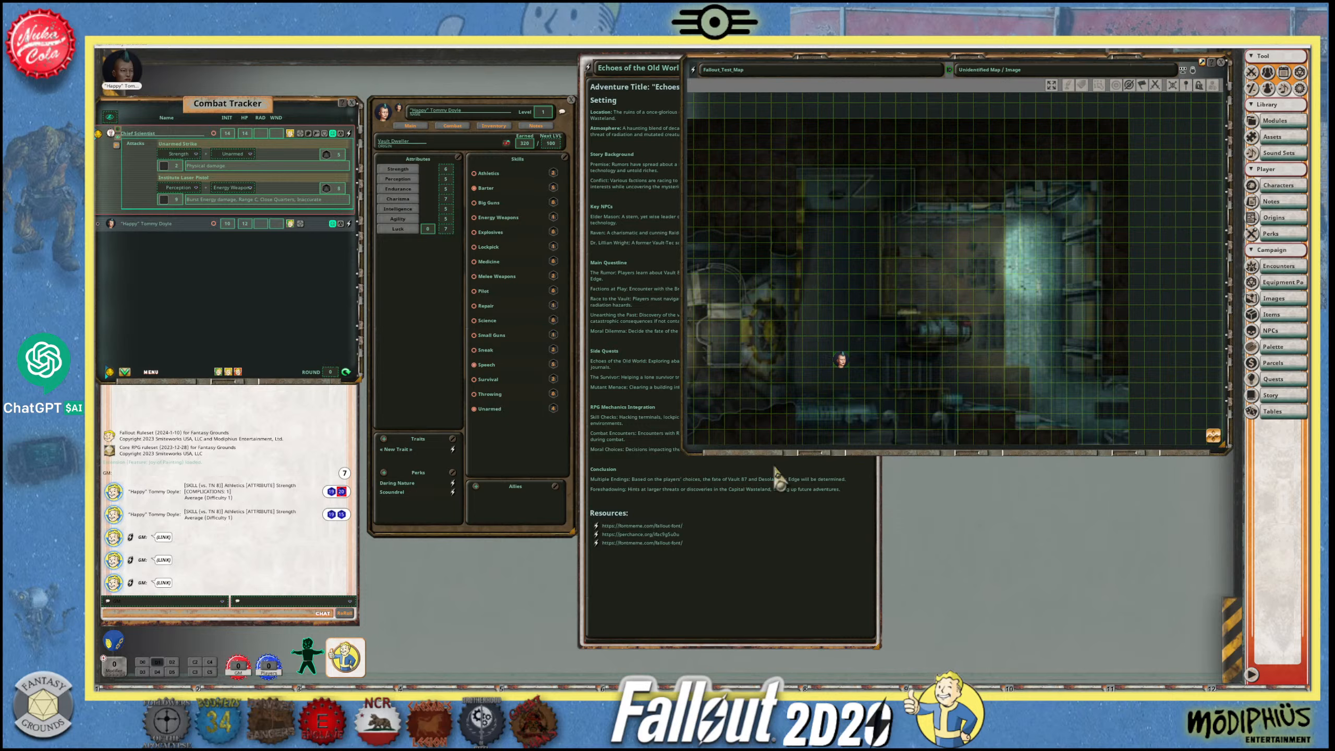
pyautogui.scroll(-2, 843, 360)
pyautogui.scroll(3, 775, 363)
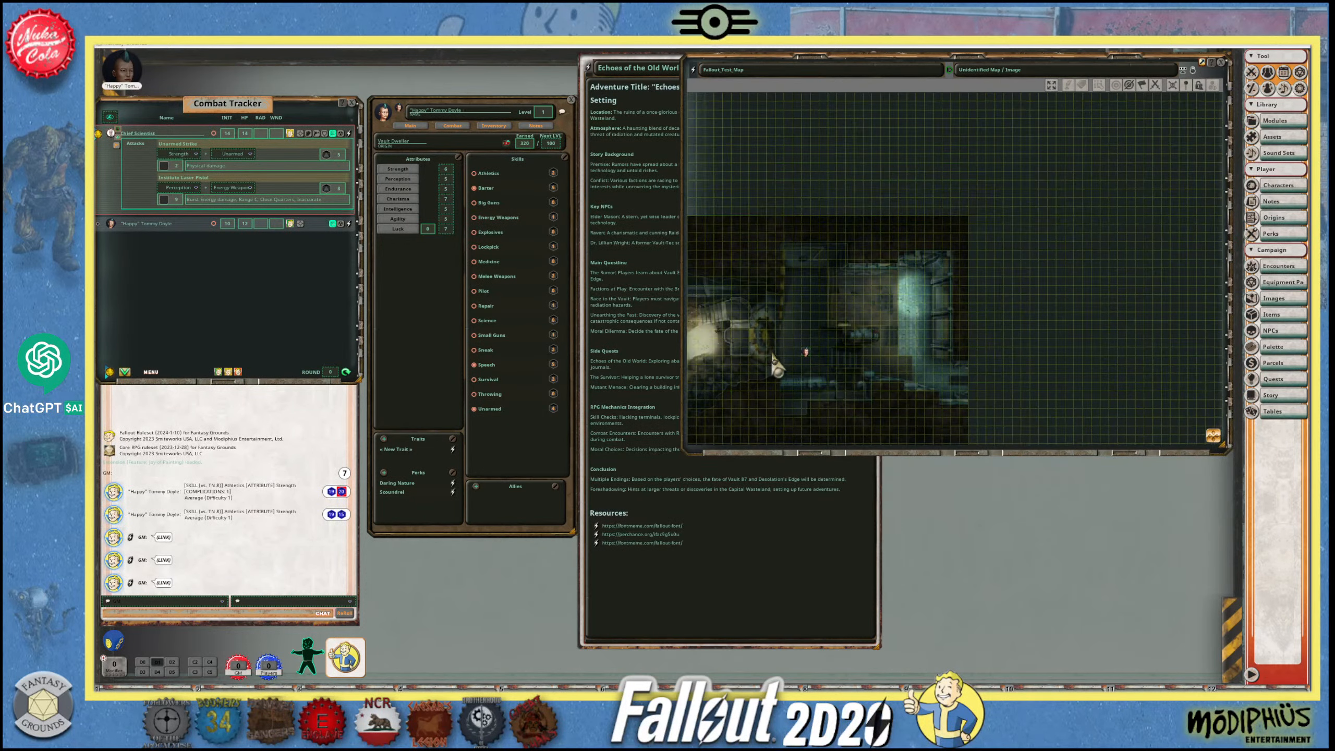
pyautogui.scroll(-1, 774, 363)
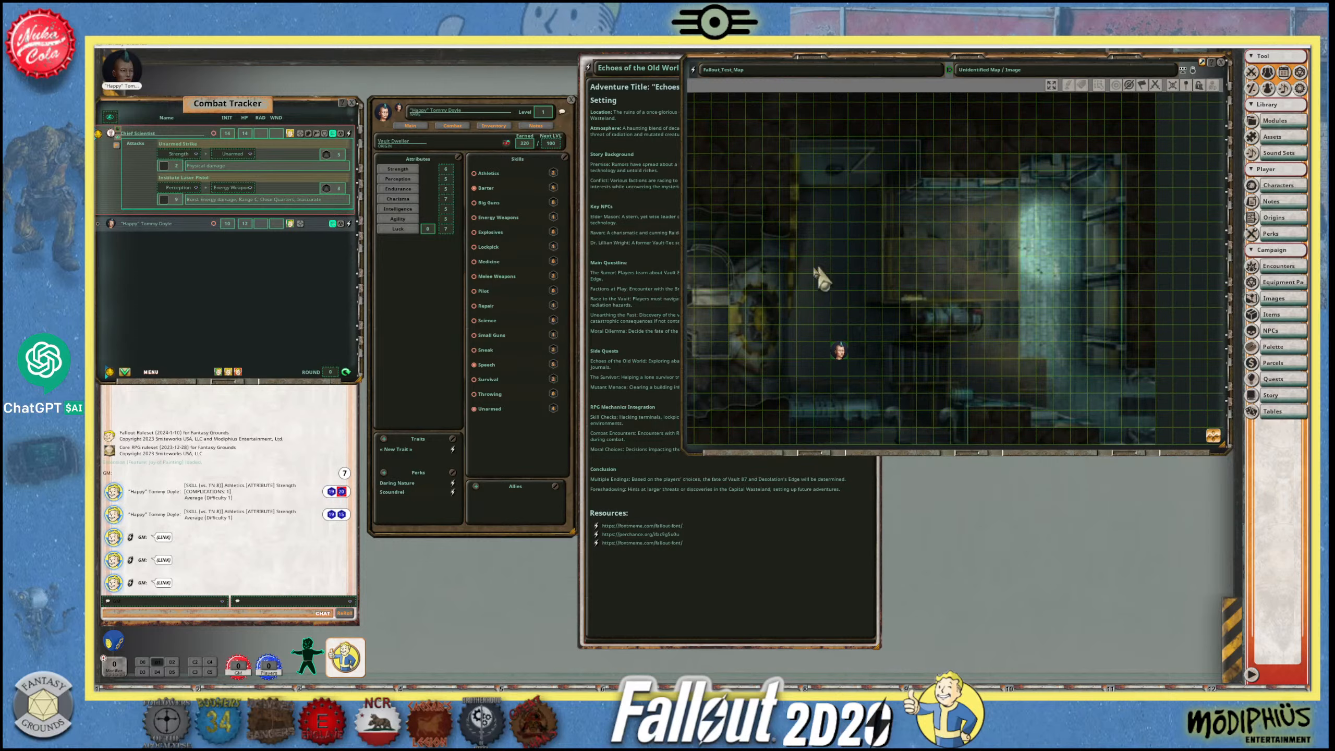
pyautogui.scroll(-2, 866, 366)
pyautogui.scroll(5, 766, 371)
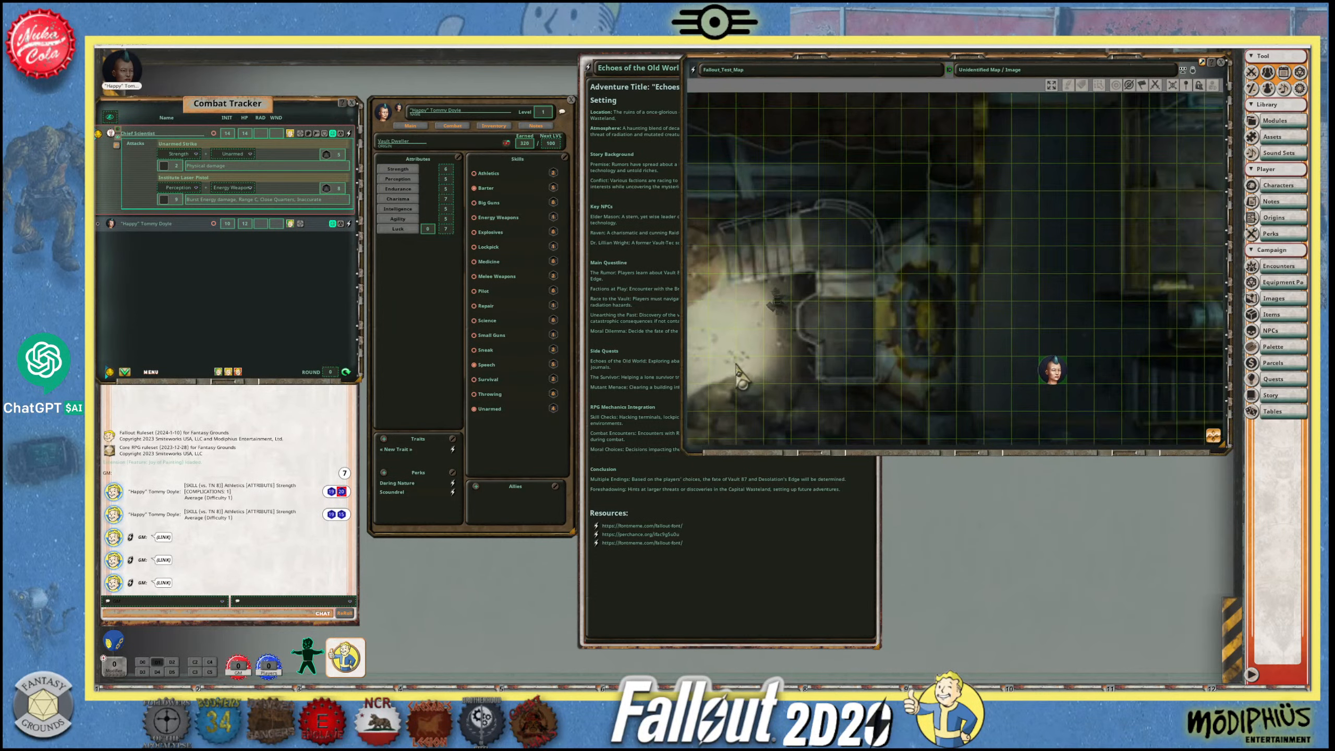
pyautogui.scroll(5, 772, 354)
pyautogui.scroll(-6, 778, 341)
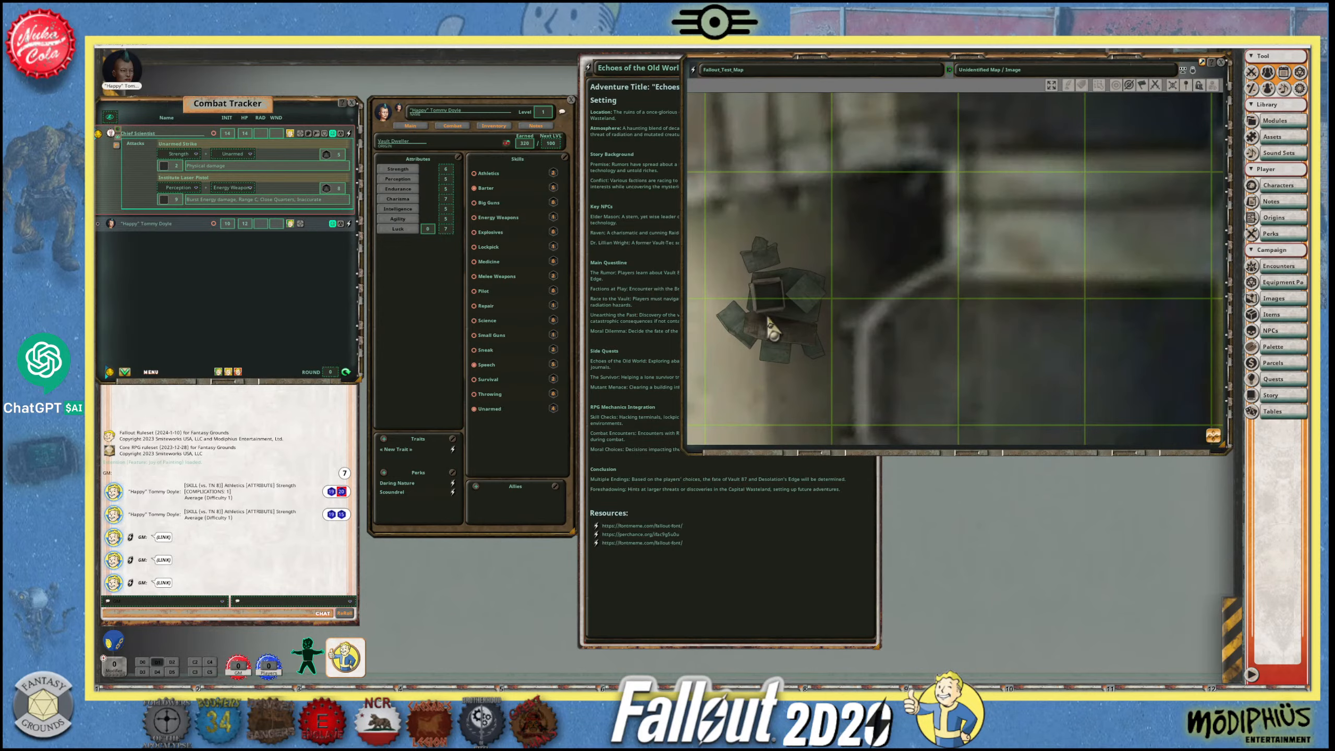
pyautogui.scroll(-3, 773, 329)
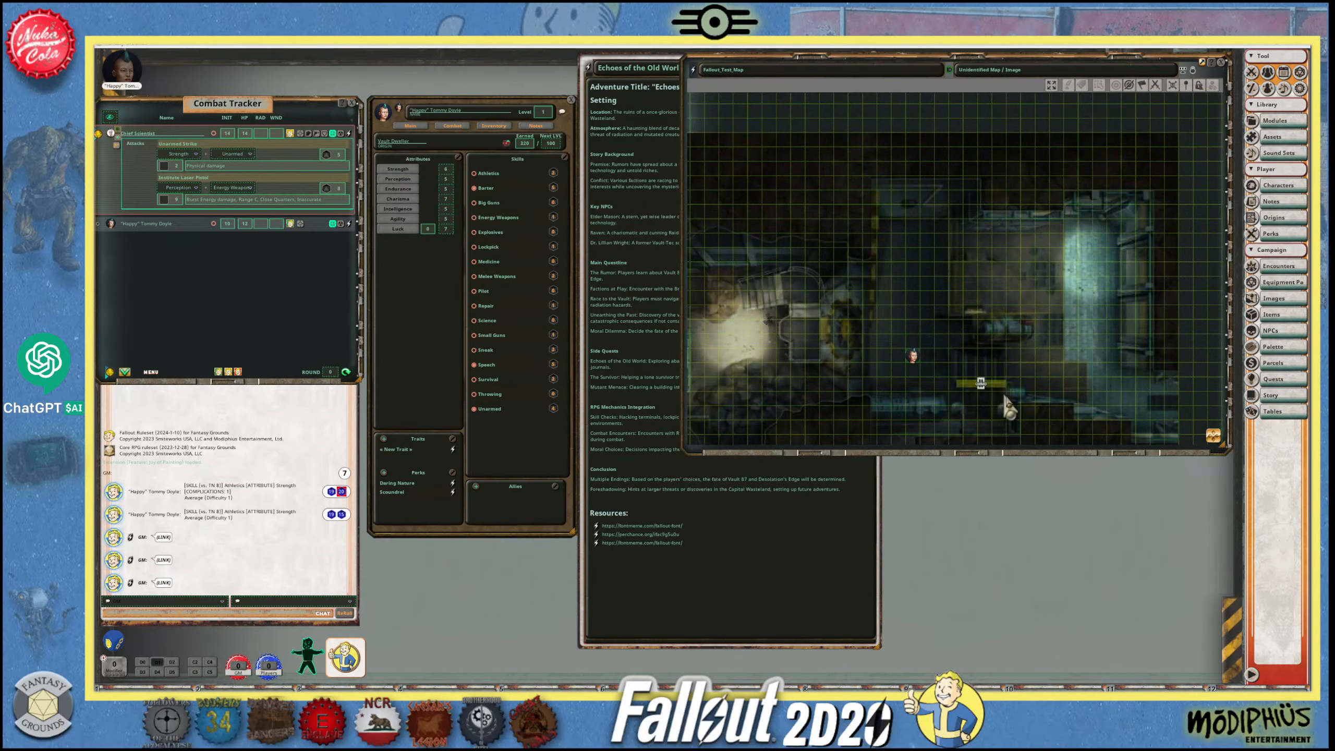
pyautogui.moveTo(1211, 436); pyautogui.dragTo(805, 447)
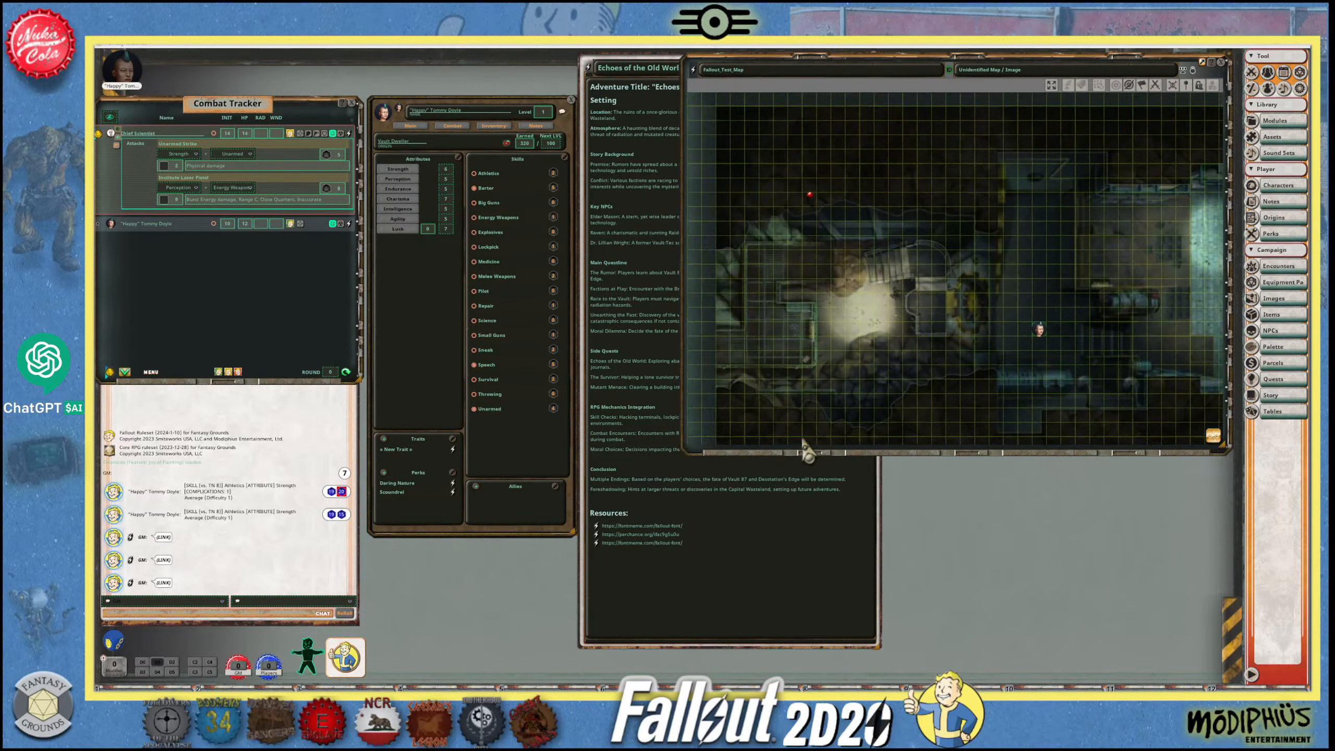
pyautogui.scroll(6, 825, 343)
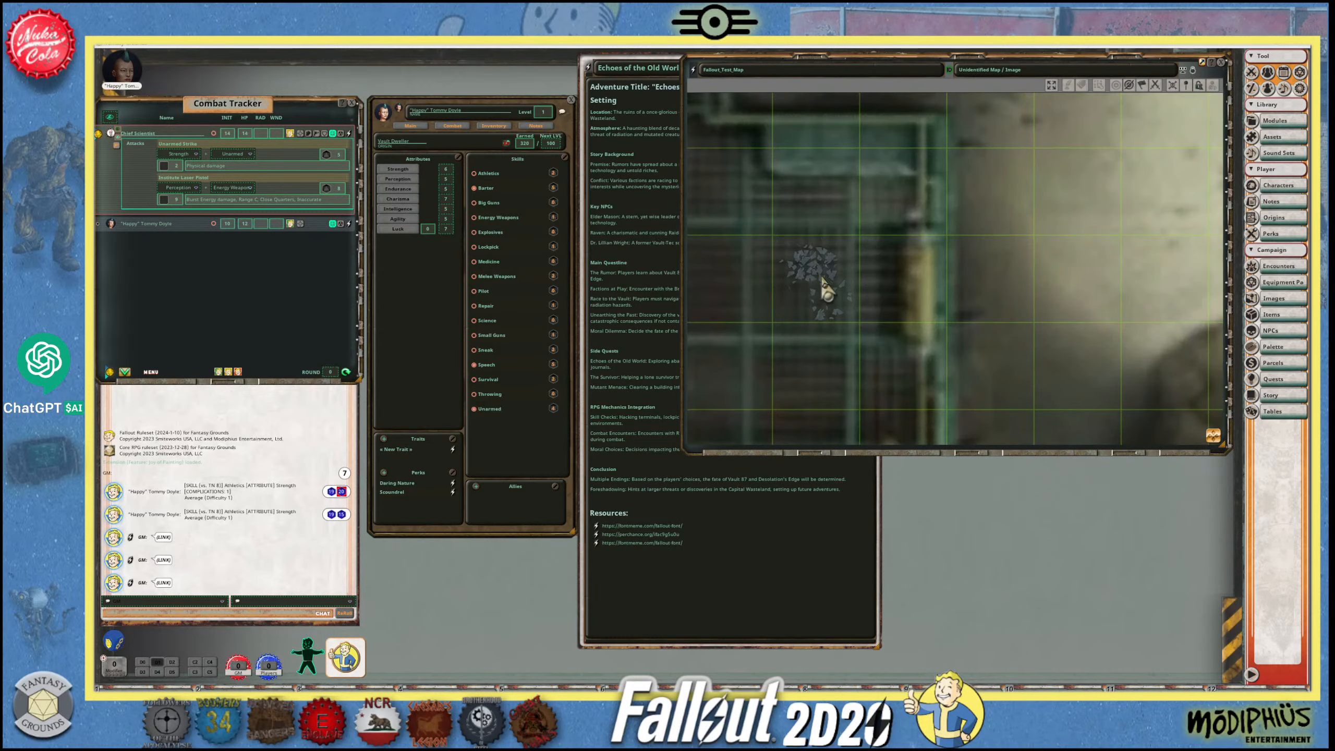
pyautogui.scroll(-2, 912, 276)
pyautogui.scroll(-3, 915, 286)
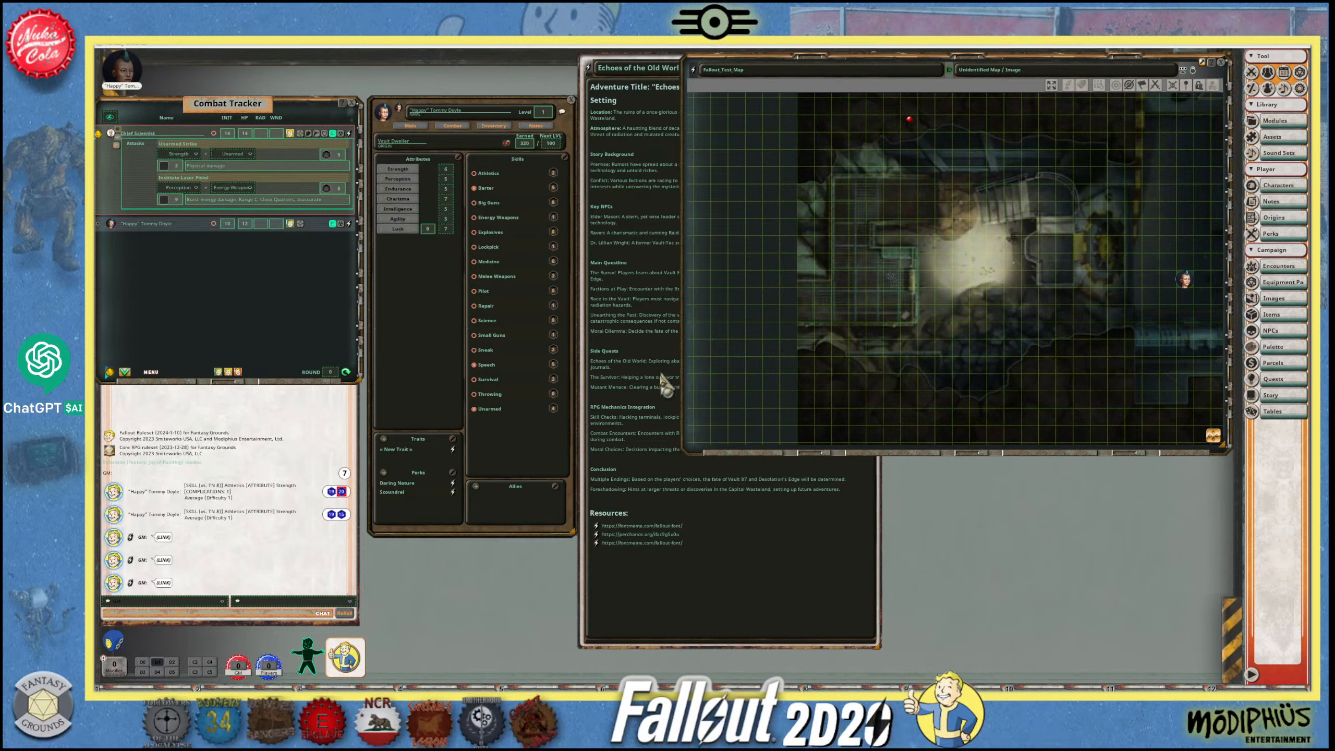
# - Bring the "Echoes of the Old World" story window back in front of the battle map
pyautogui.click(699, 538)
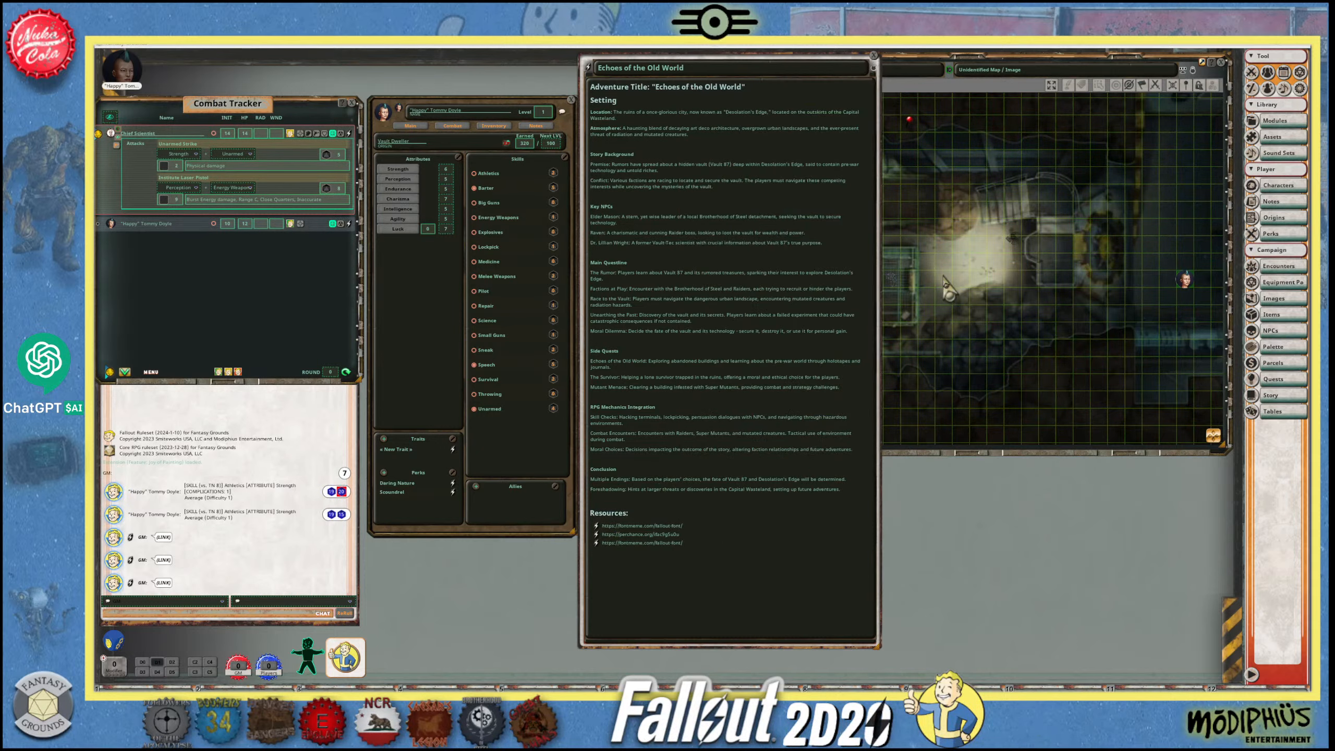
pyautogui.click(919, 290)
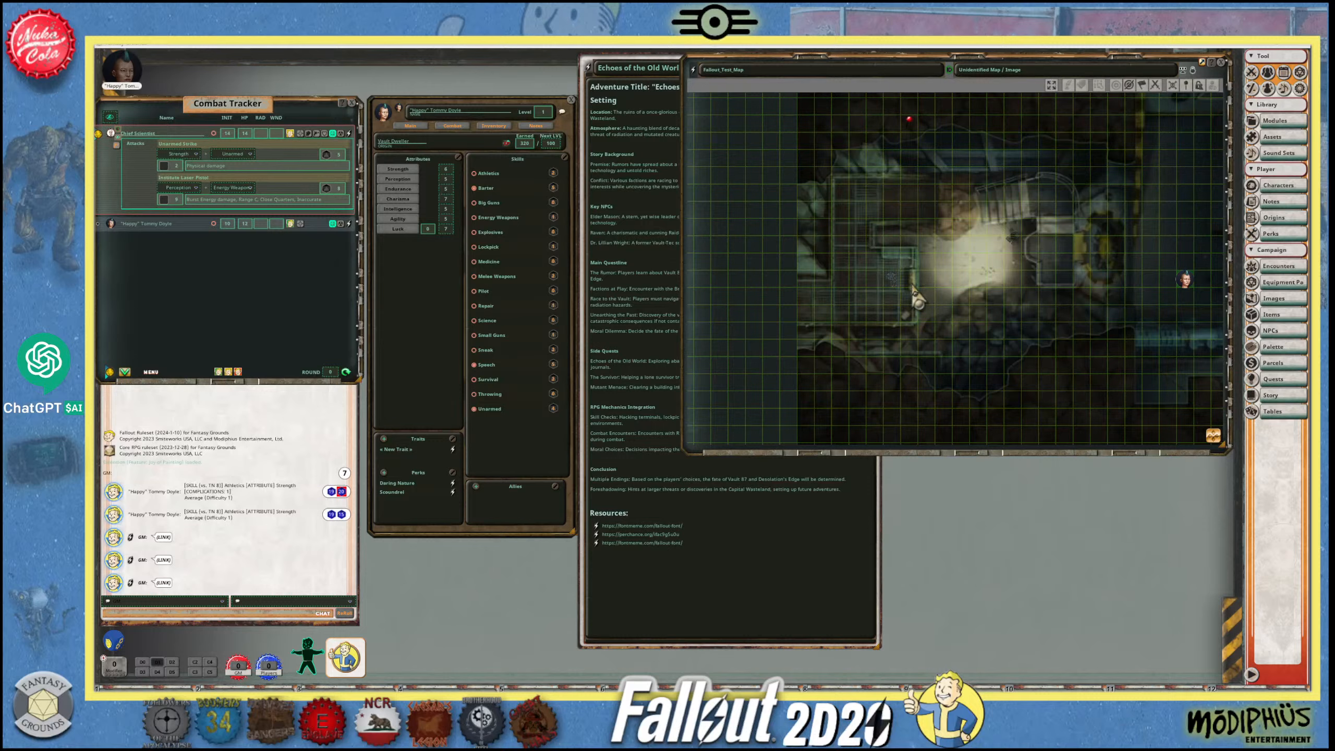
pyautogui.click(638, 67)
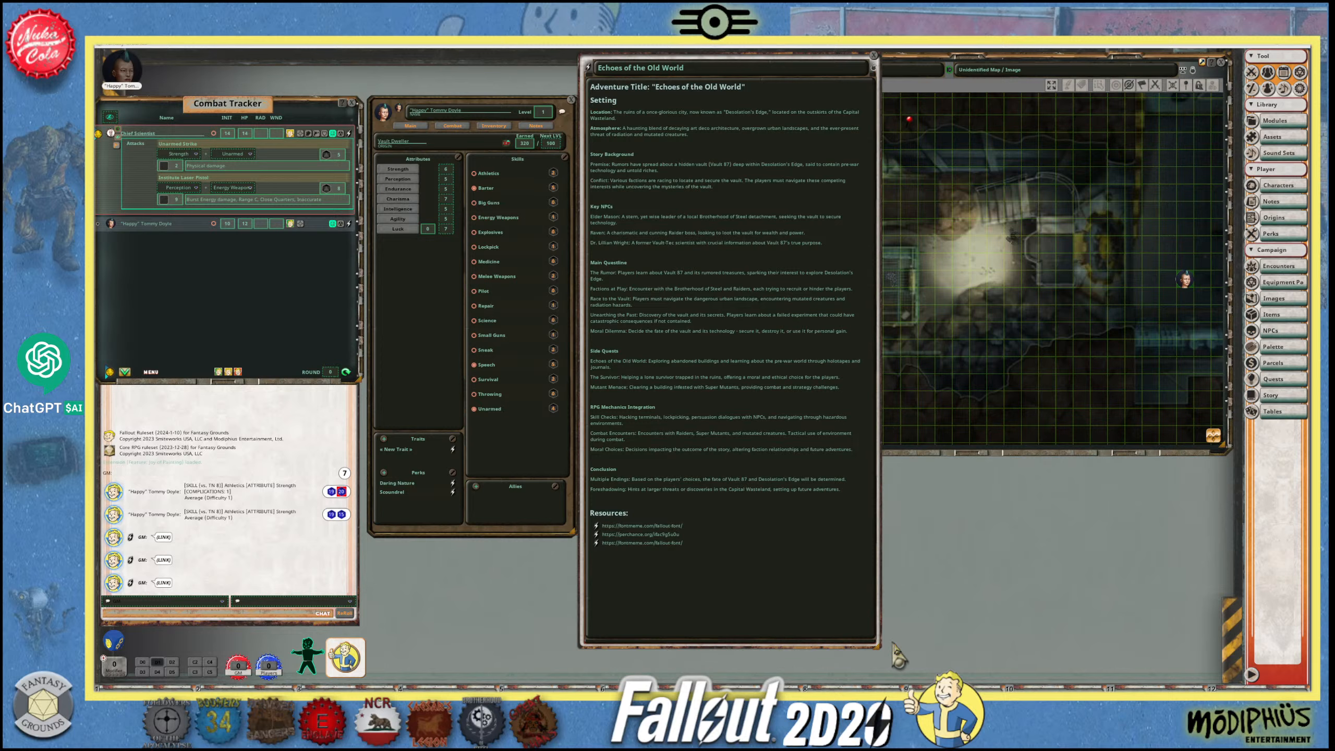
# - Move the "Echoes of the Old World" story window beneath the battle map and resize it to about the map's width
pyautogui.moveTo(888, 663); pyautogui.dragTo(861, 587)
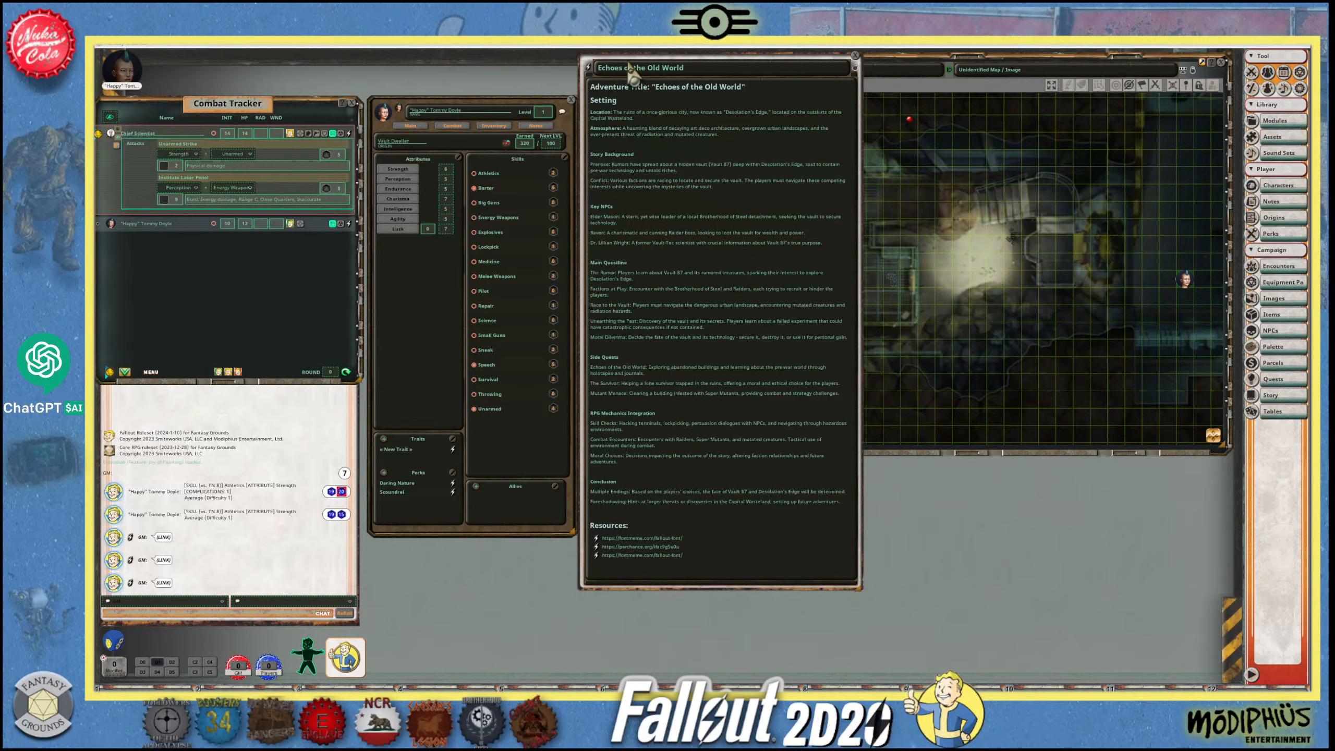
pyautogui.moveTo(647, 53); pyautogui.dragTo(754, 108)
pyautogui.click(643, 185)
pyautogui.click(778, 185)
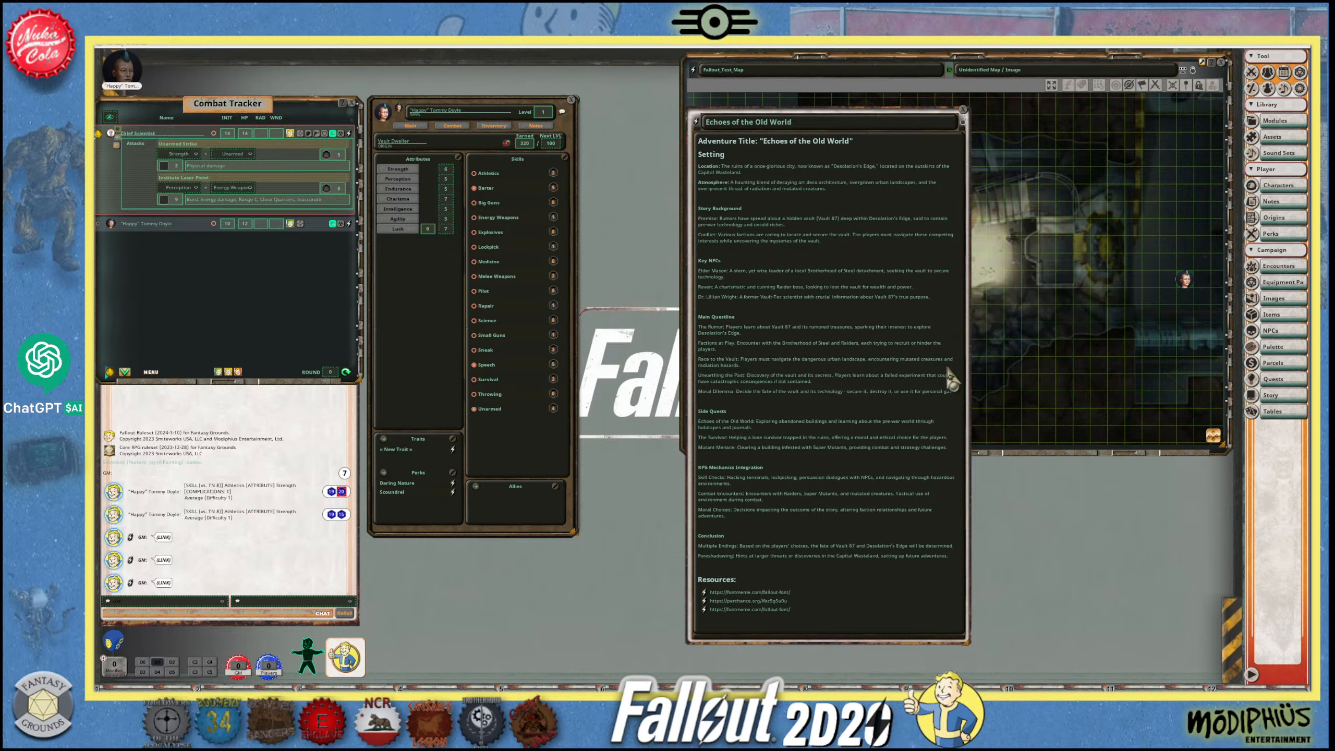
pyautogui.moveTo(969, 413); pyautogui.dragTo(1206, 397)
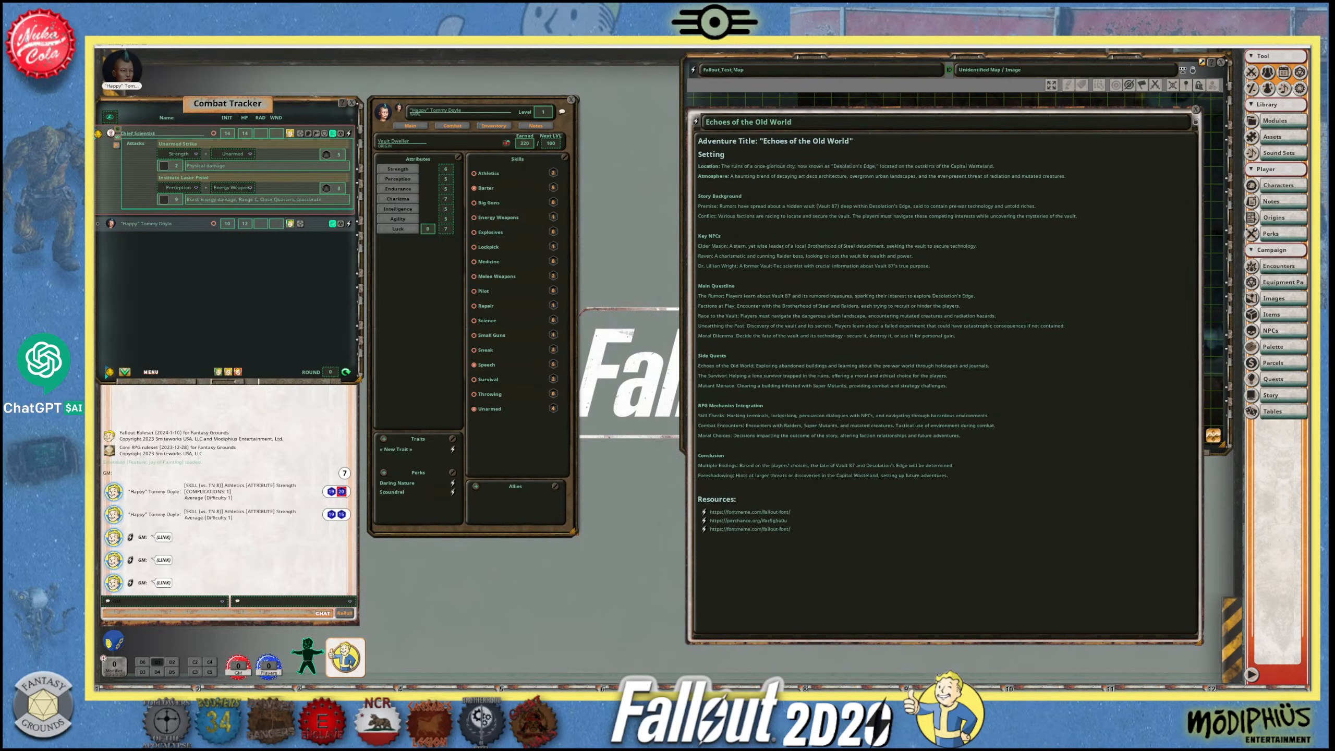
pyautogui.moveTo(1022, 642); pyautogui.dragTo(983, 255)
pyautogui.moveTo(888, 128); pyautogui.dragTo(900, 449)
pyautogui.moveTo(1202, 611); pyautogui.dragTo(1249, 683)
pyautogui.moveTo(1231, 636); pyautogui.dragTo(1244, 636)
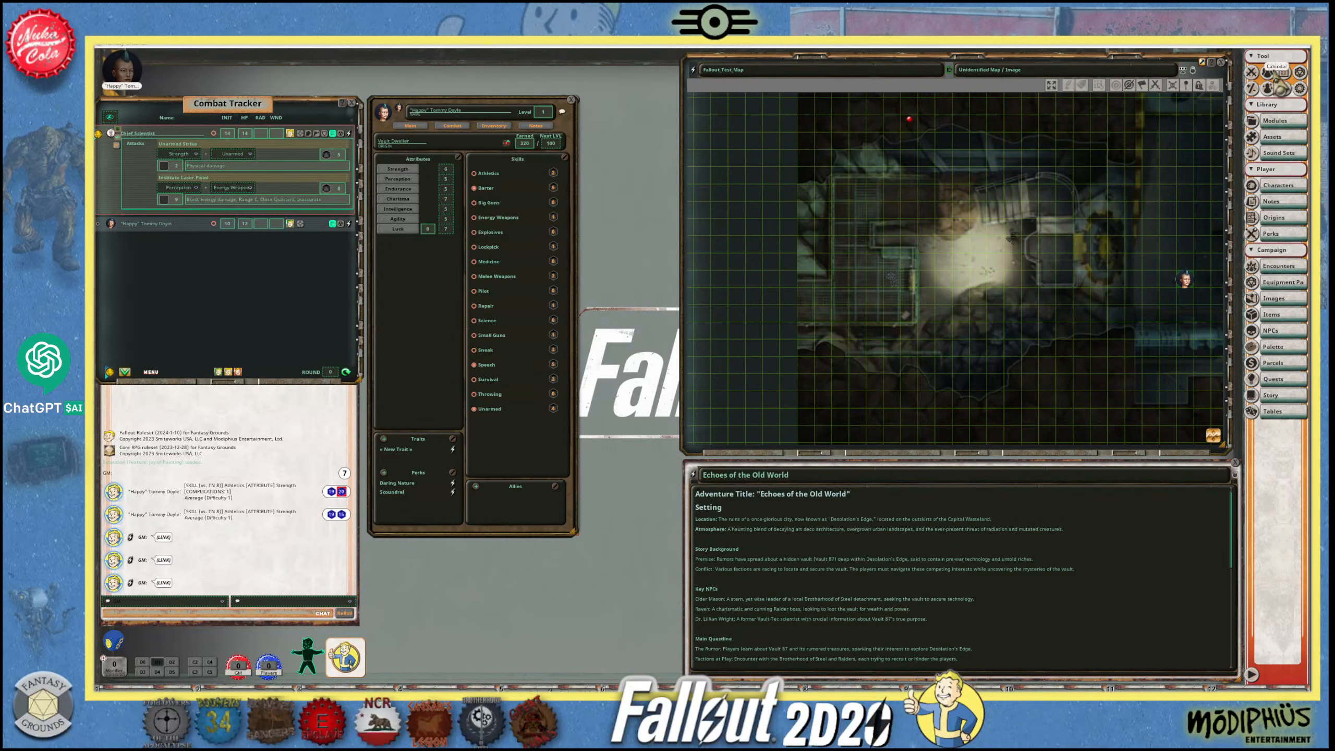
# - Look over the per-user and game settings in the Options window and close it
pyautogui.click(1298, 89)
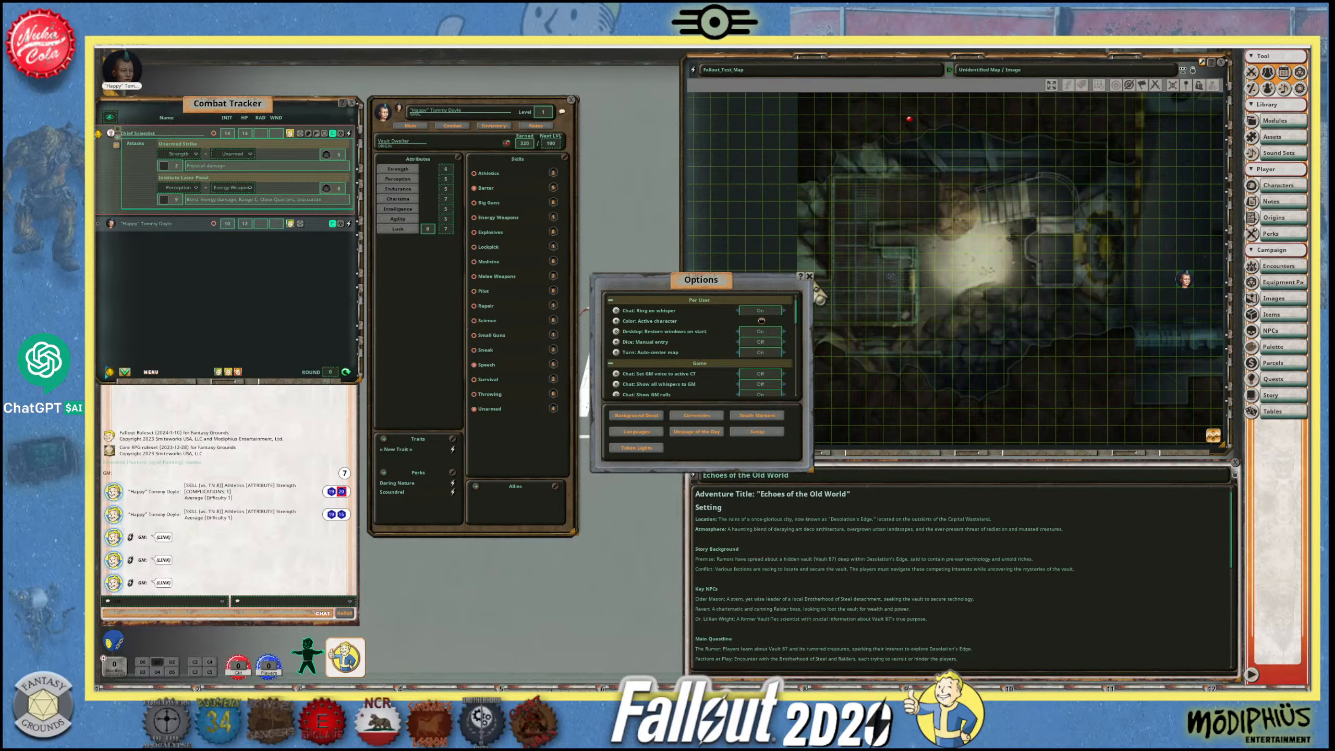
pyautogui.click(815, 285)
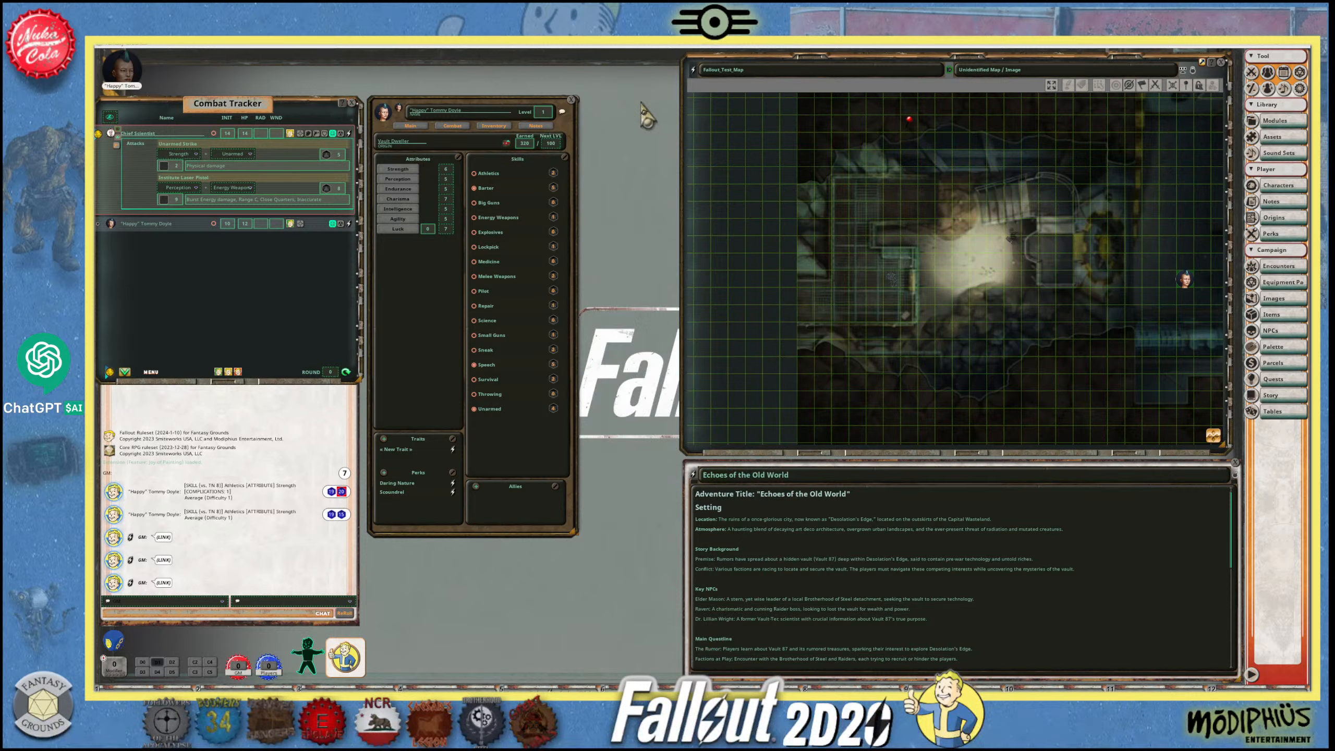
# - Save the campaign with a chat command and return to the launcher
pyautogui.rightClick(641, 103)
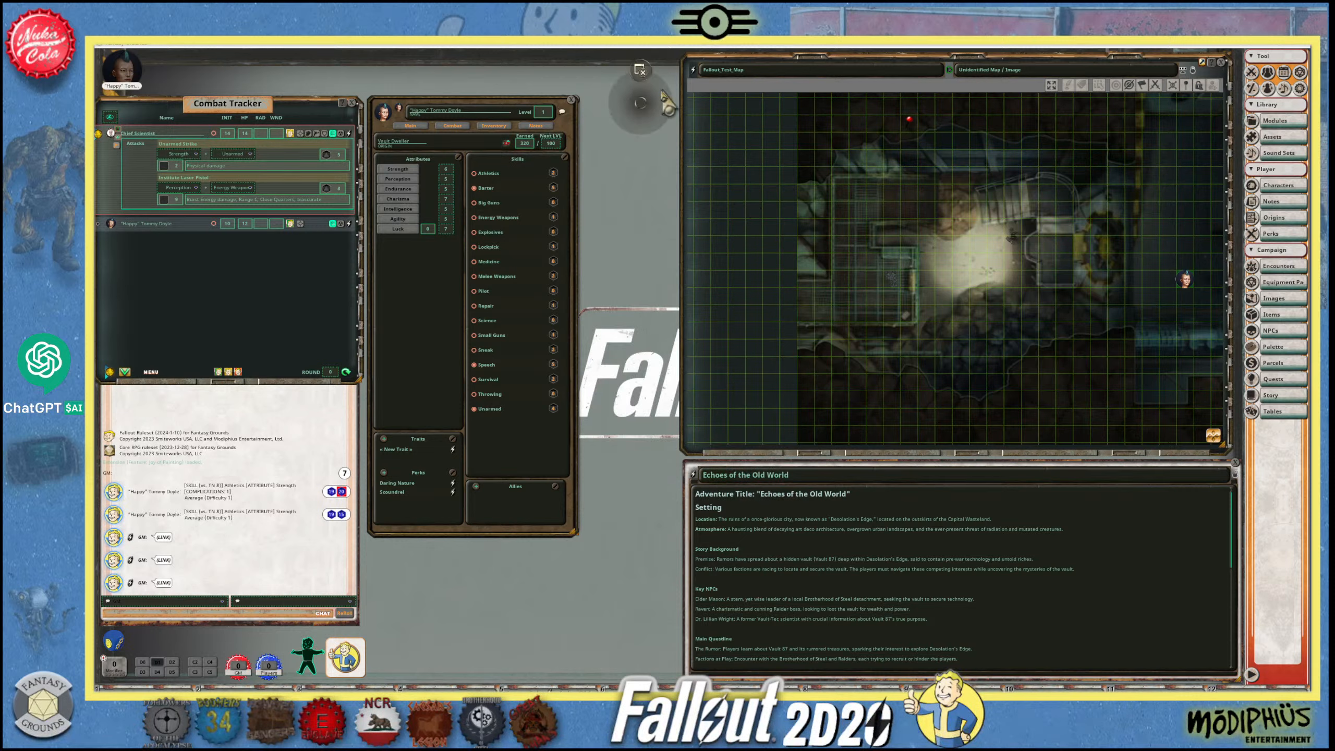
pyautogui.click(125, 612)
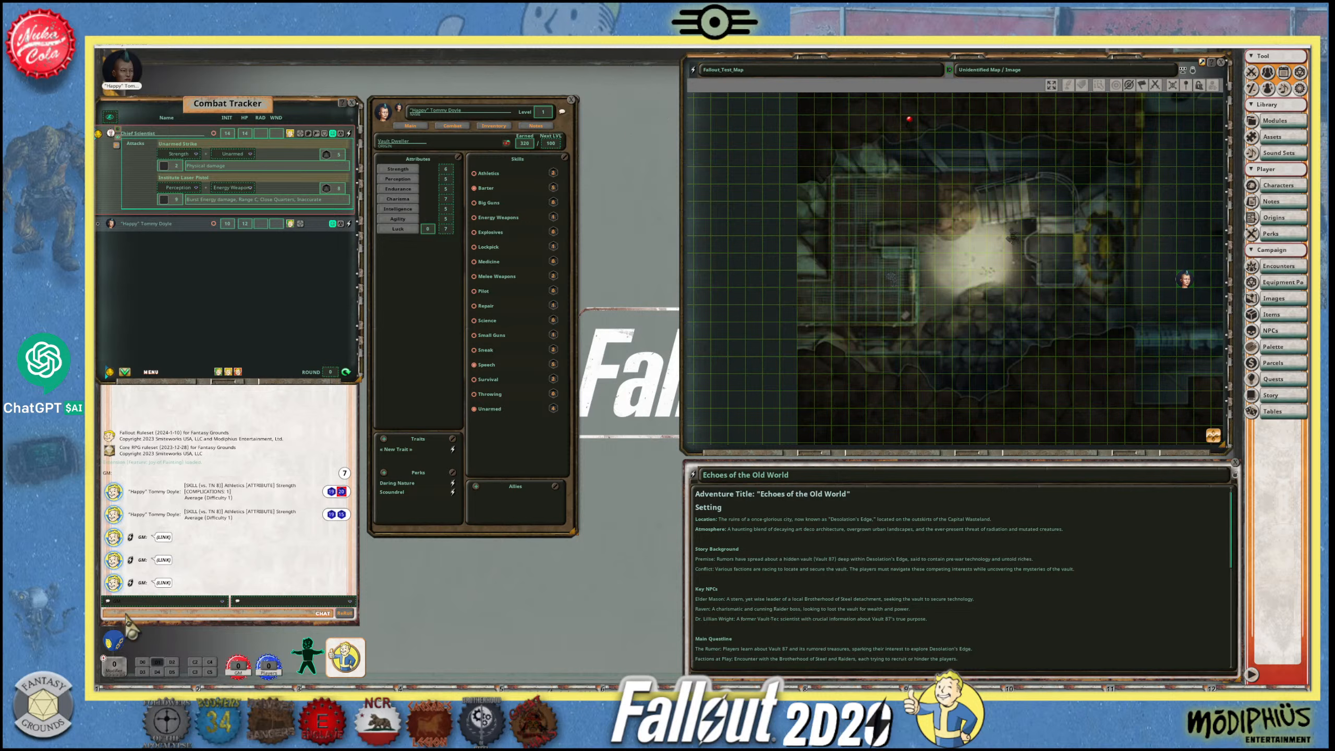
pyautogui.press('Return')
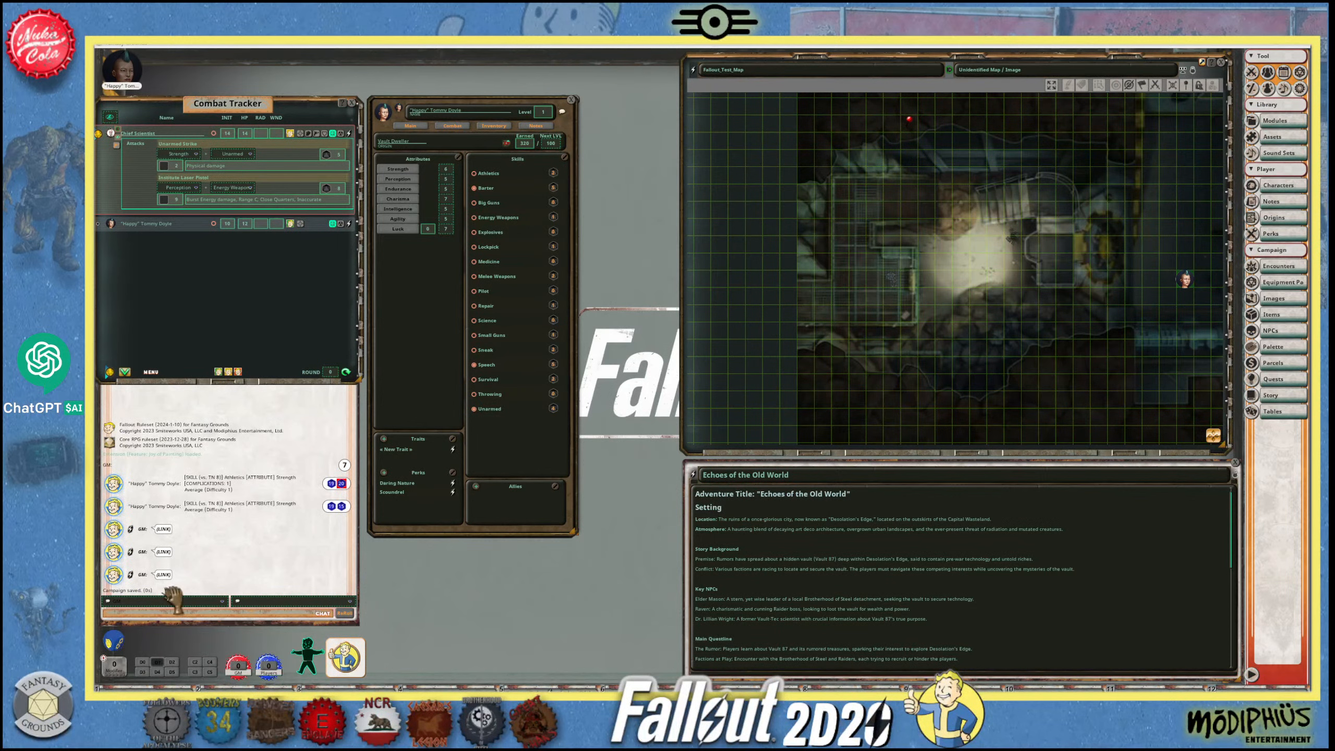
pyautogui.rightClick(613, 160)
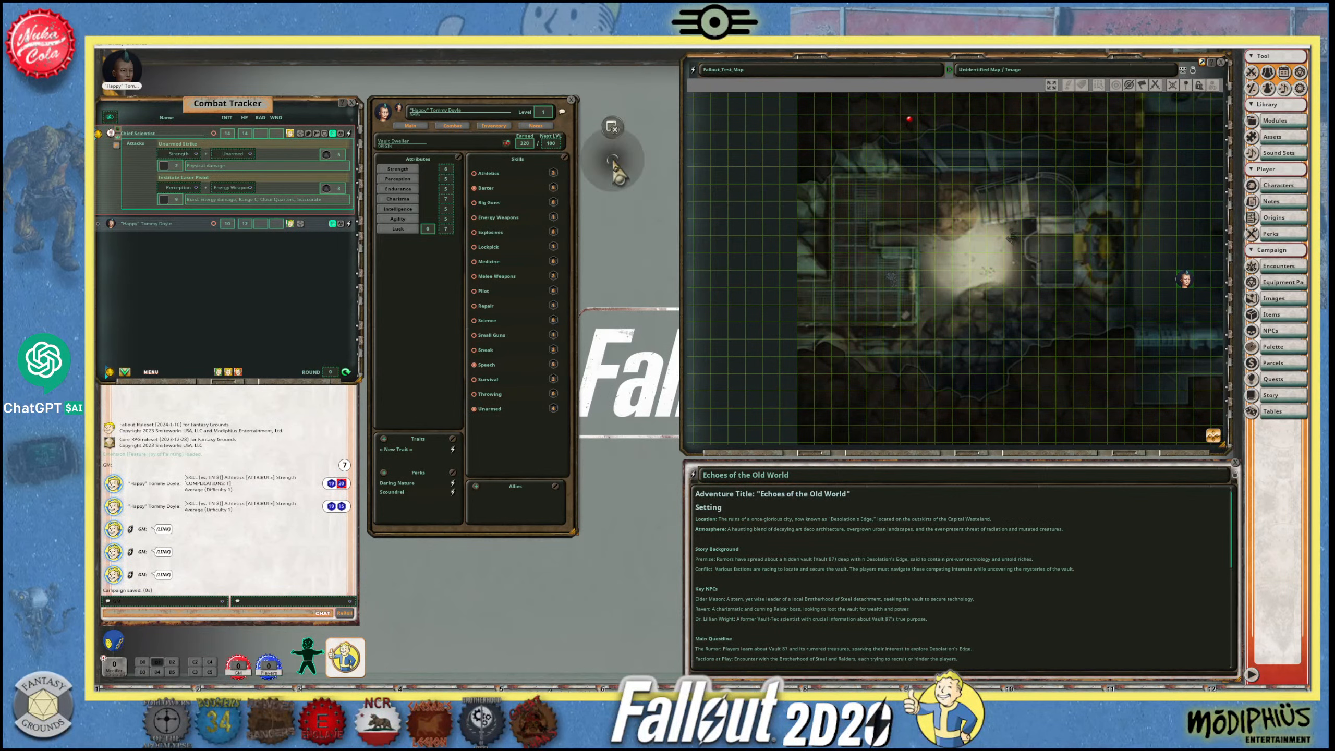
pyautogui.click(613, 126)
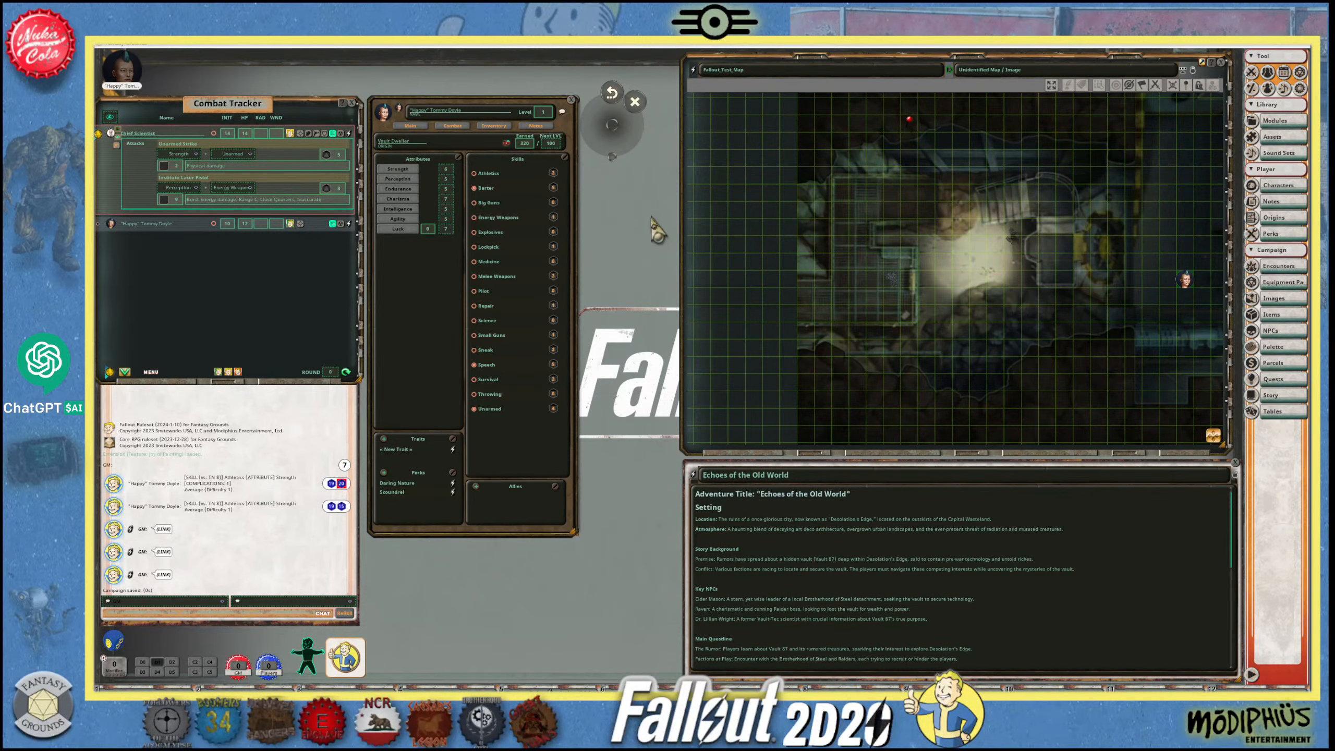
pyautogui.click(615, 97)
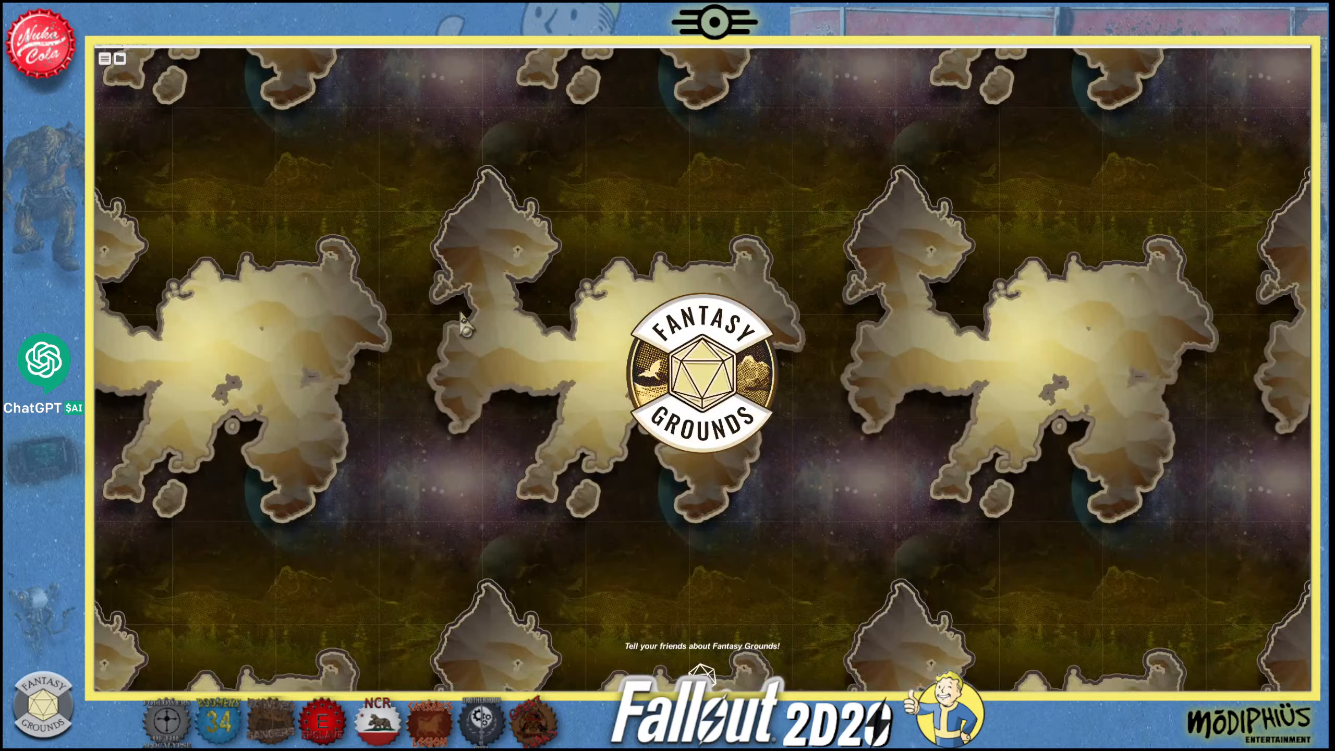